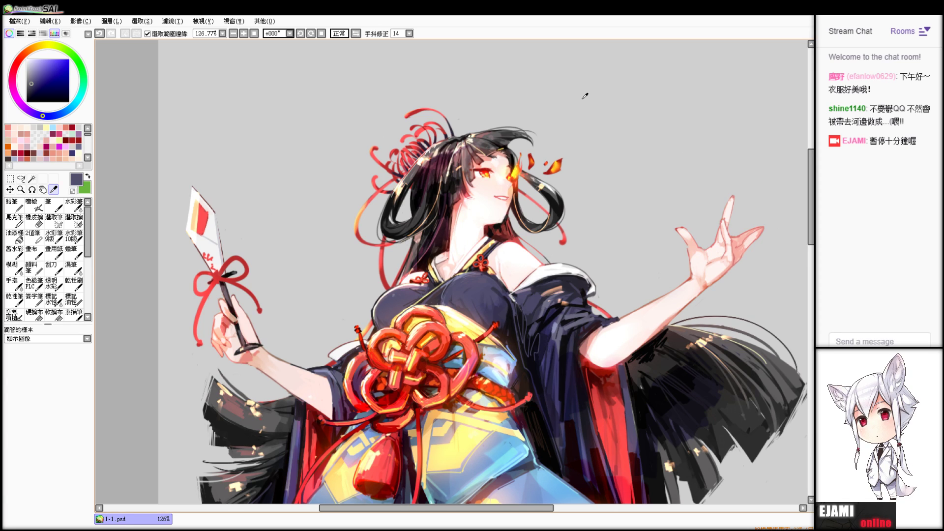
- Examine the full-length figure from the head and fan down to the skirt, sleeves and sandals
key(b)
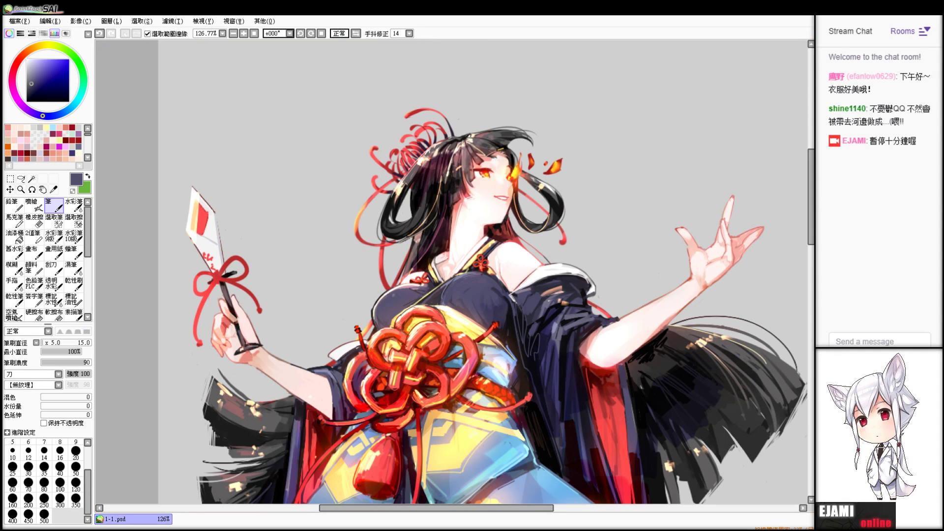
mouse_move(452, 339)
mouse_down()
mouse_move(420, 253)
mouse_move(497, 197)
mouse_move(475, 150)
mouse_move(521, 217)
mouse_move(498, 250)
mouse_up()
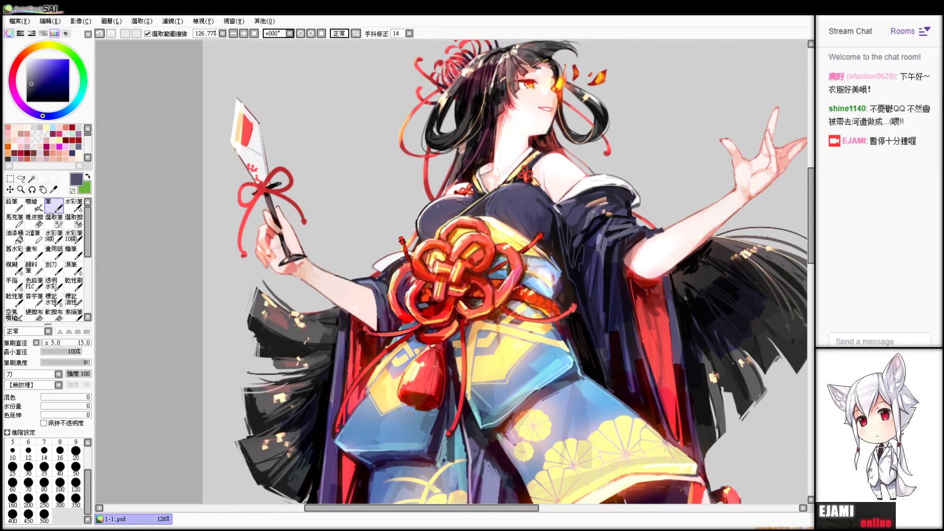
click(14, 205)
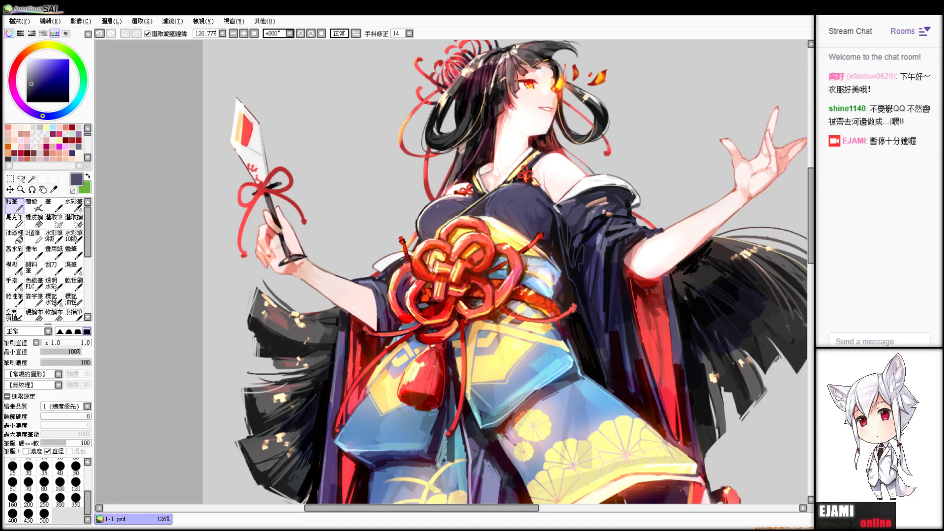
drag(457, 423, 435, 78)
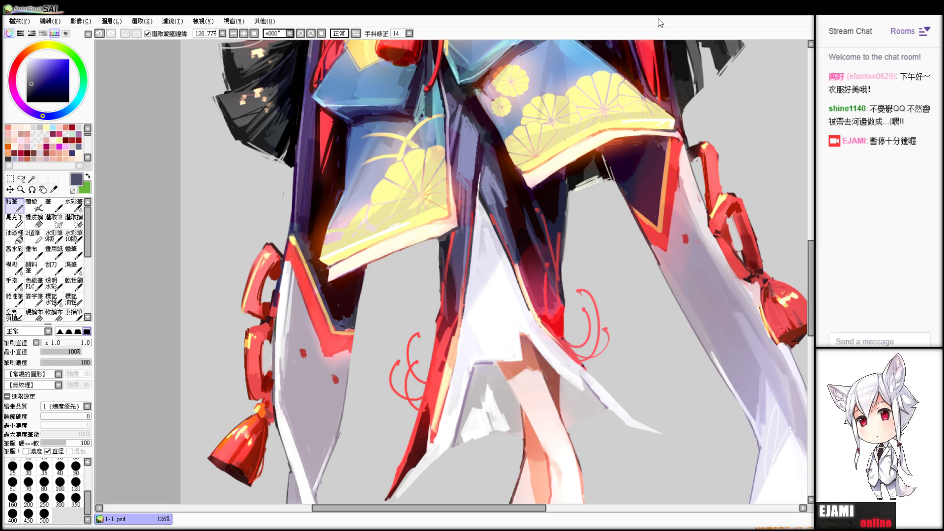
scroll(451, 272, up, 3)
scroll(452, 272, down, 8)
scroll(451, 272, up, 4)
scroll(451, 272, down, 1)
scroll(451, 272, down, 4)
scroll(451, 272, up, 3)
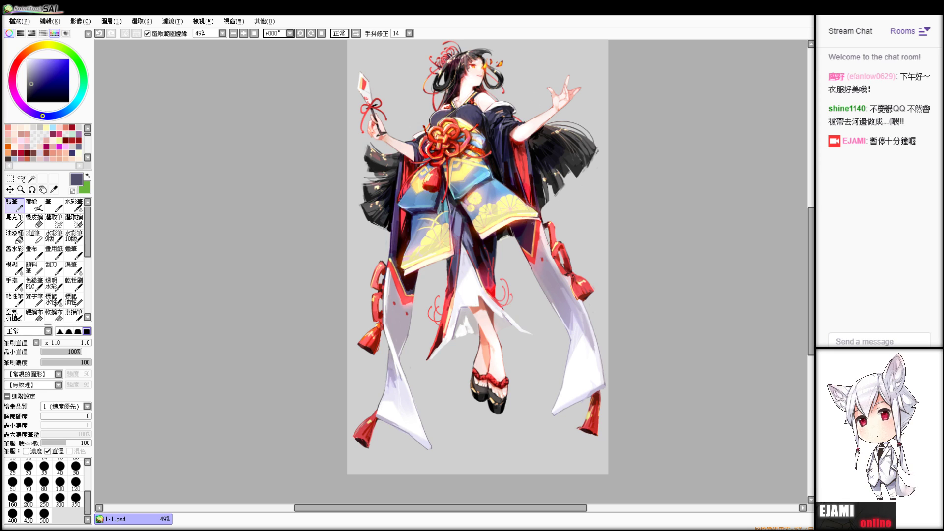
drag(452, 275, 461, 254)
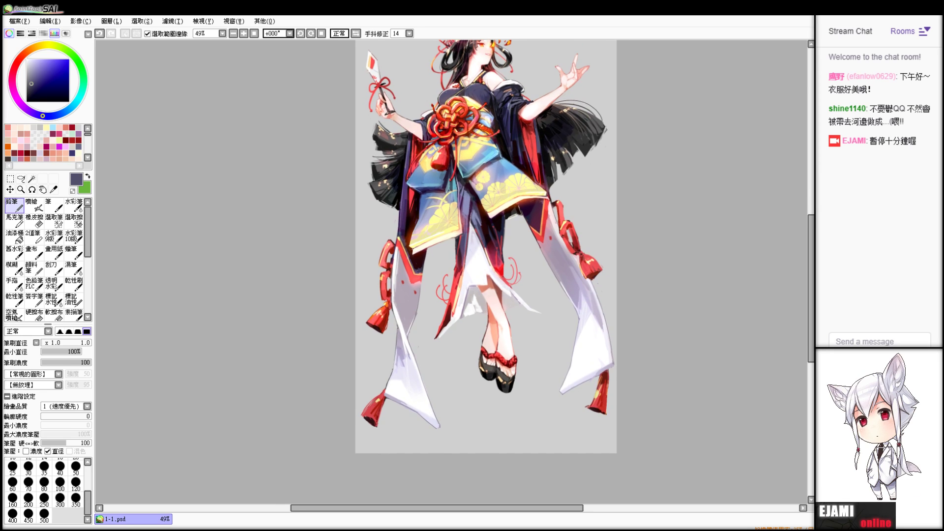
- Select the lower end and tassel of the white sleeve on the fan-hand side with a size 100 selection brush, shift a copy slightly lower, and deselect
click(54, 220)
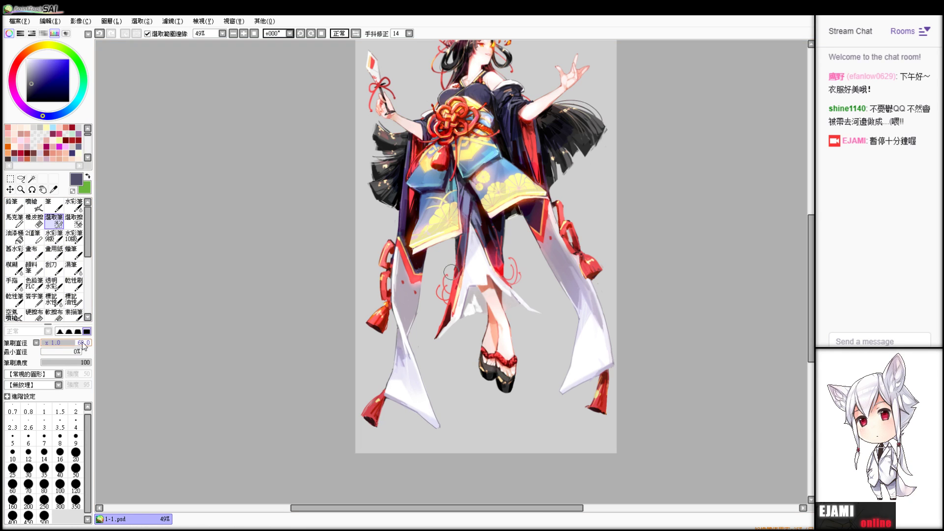
click(60, 486)
mouse_move(399, 341)
mouse_down()
mouse_move(379, 394)
mouse_move(390, 376)
mouse_up()
key(ctrl+z)
mouse_move(396, 351)
mouse_down()
mouse_move(367, 420)
mouse_move(393, 421)
mouse_move(414, 381)
mouse_move(387, 365)
mouse_move(416, 416)
mouse_move(428, 411)
mouse_move(394, 354)
mouse_move(422, 405)
mouse_move(397, 332)
mouse_move(432, 419)
mouse_move(421, 391)
mouse_up()
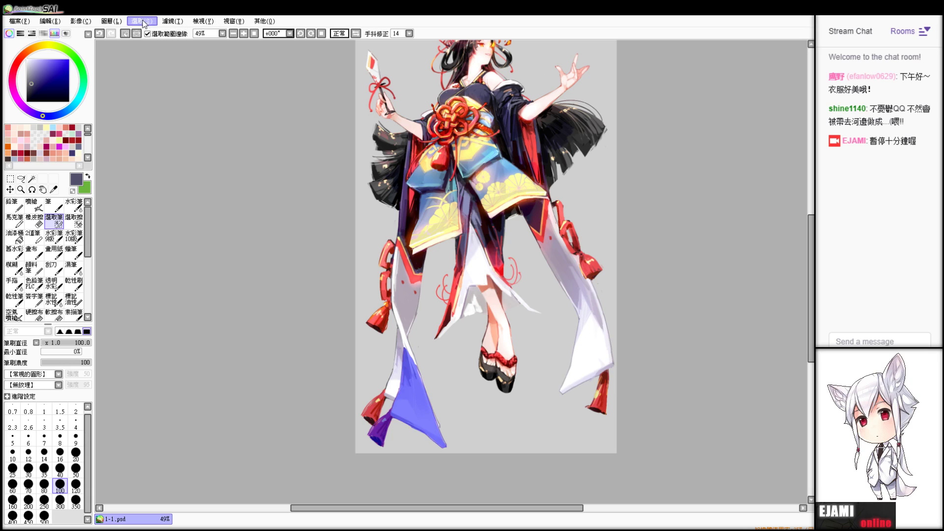
key(ctrl+d)
drag(436, 301, 437, 299)
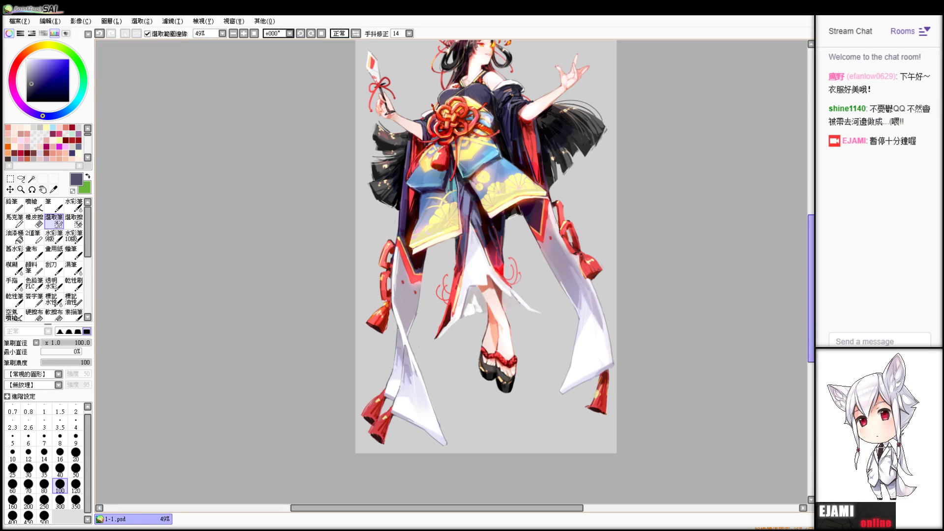
- Erase the leftover original sleeve end and tassel beside the shifted copy with a size 34 eraser
key(e)
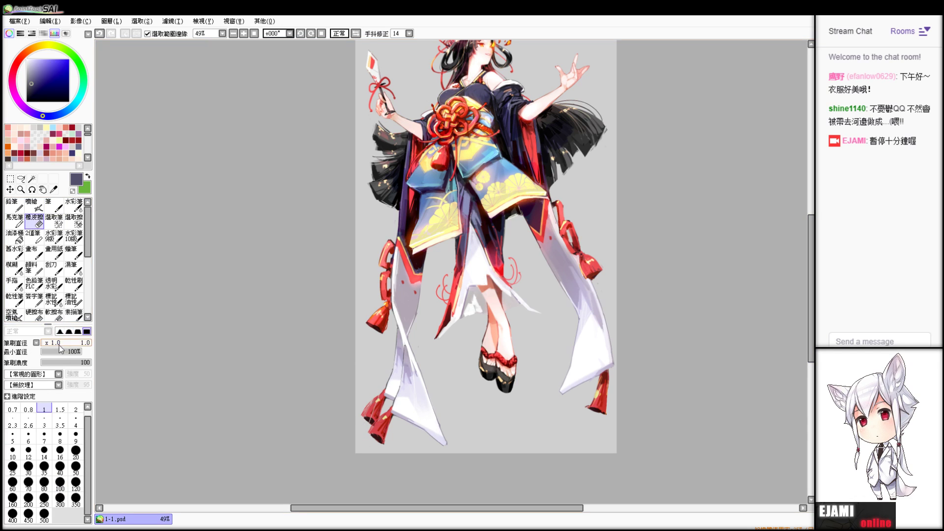
drag(69, 348, 63, 347)
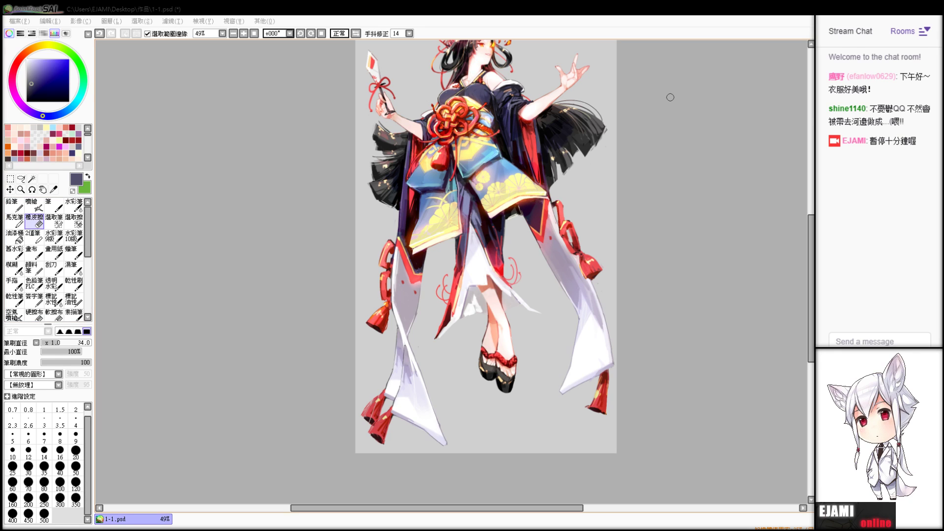
mouse_move(378, 392)
mouse_down()
mouse_move(366, 418)
mouse_move(375, 397)
mouse_move(375, 421)
mouse_move(389, 357)
mouse_up()
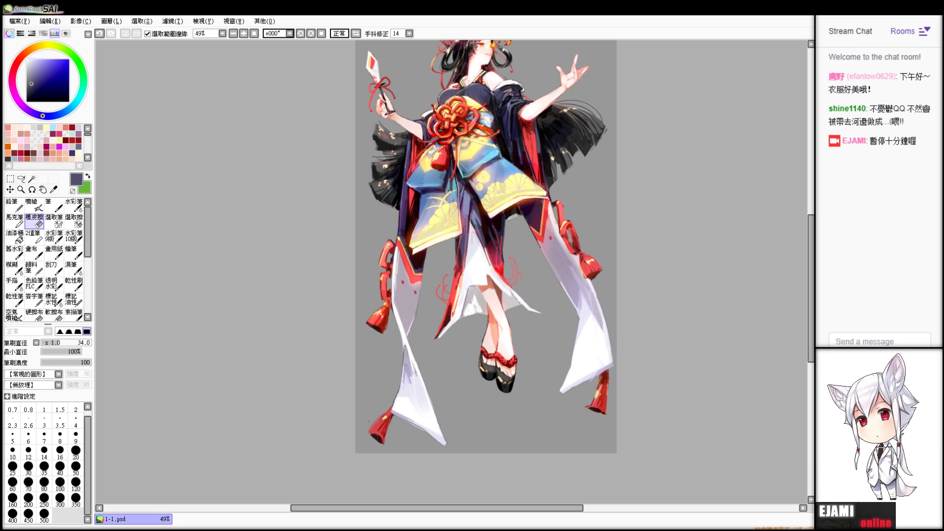
- Retouch the narrow twist above the shifted sleeve end with the size 1 pencil, using lavender and dark grey sampled from the painting
scroll(791, 87, up, 4)
drag(744, 181, 773, 95)
key(alt)
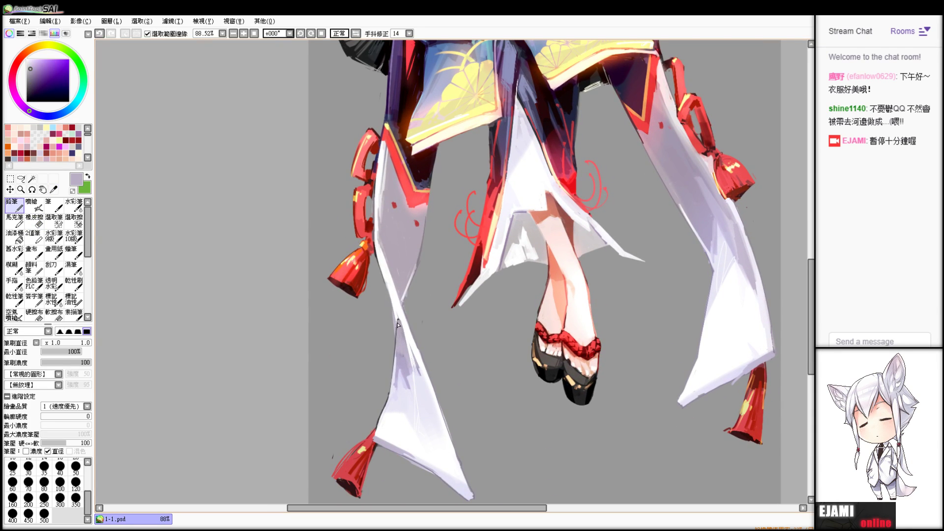
alt+click(404, 333)
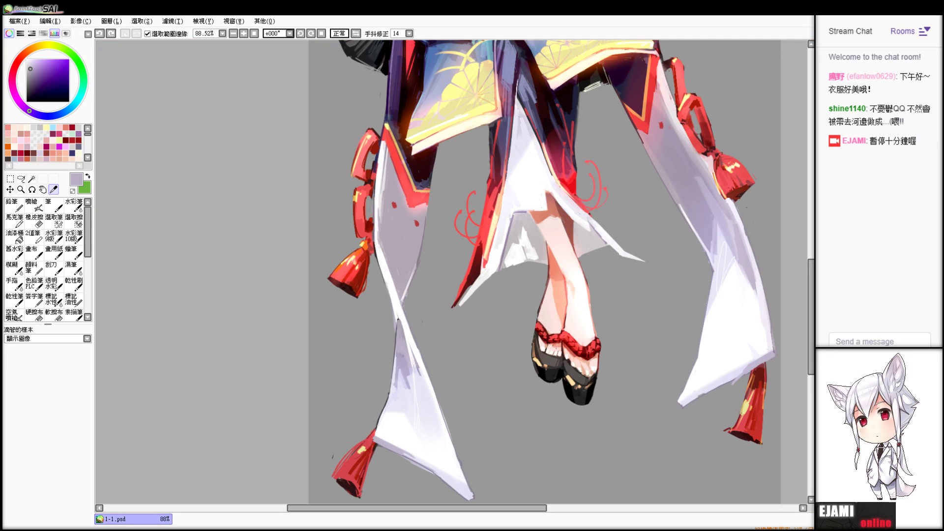
alt+click(400, 334)
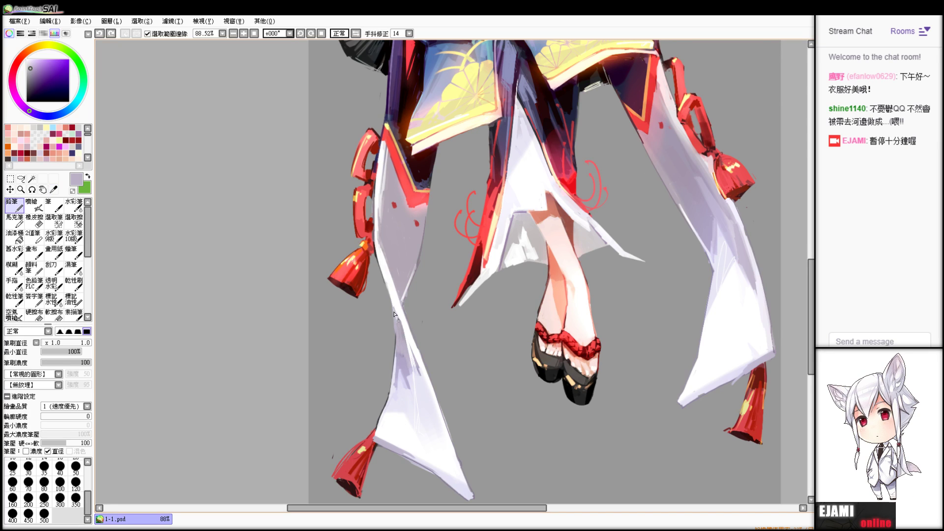
alt+click(395, 313)
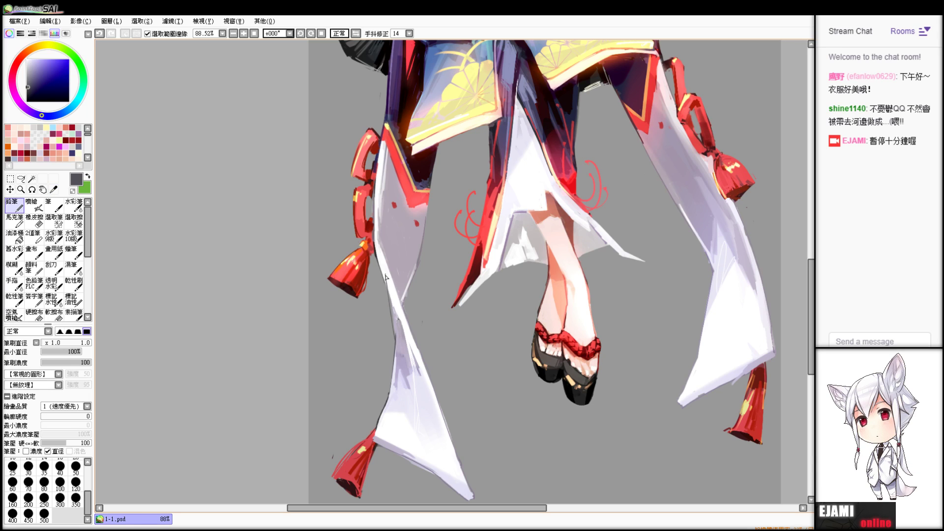
alt+click(390, 298)
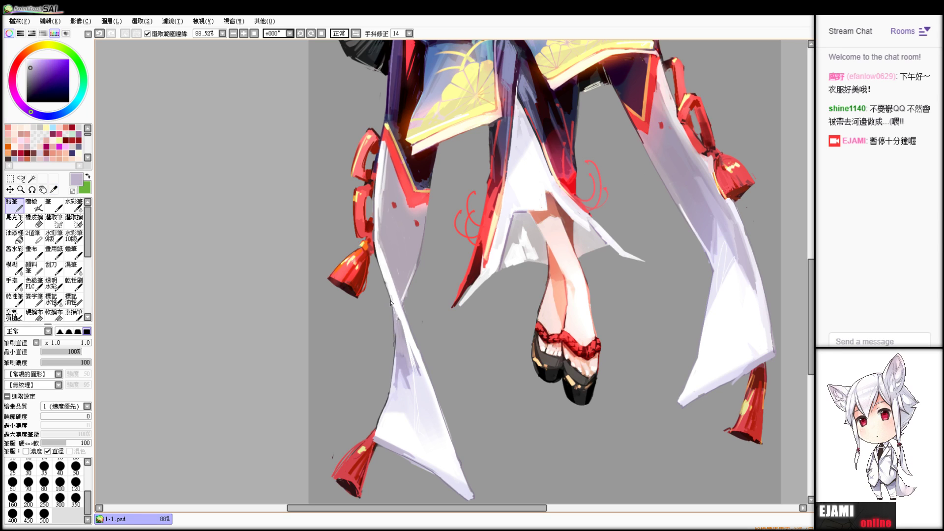
key(e)
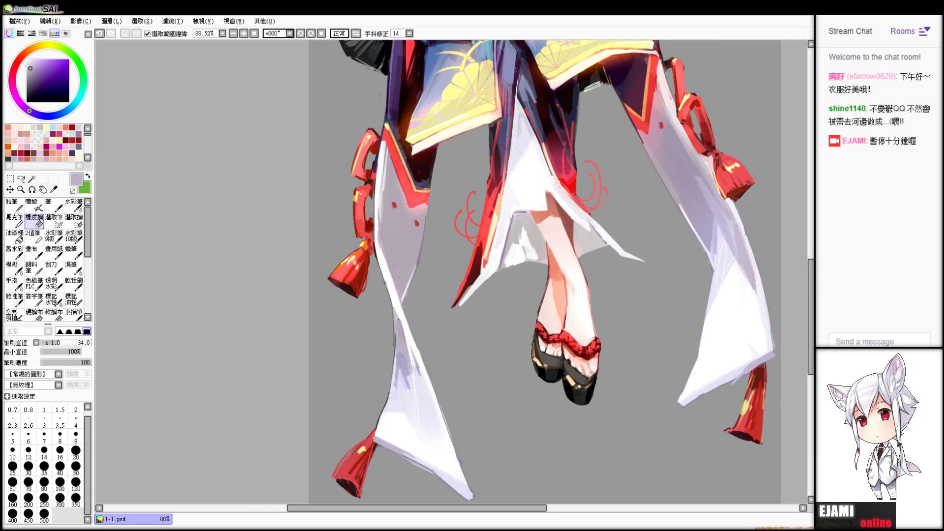
scroll(341, 413, up, 10)
scroll(549, 276, down, 10)
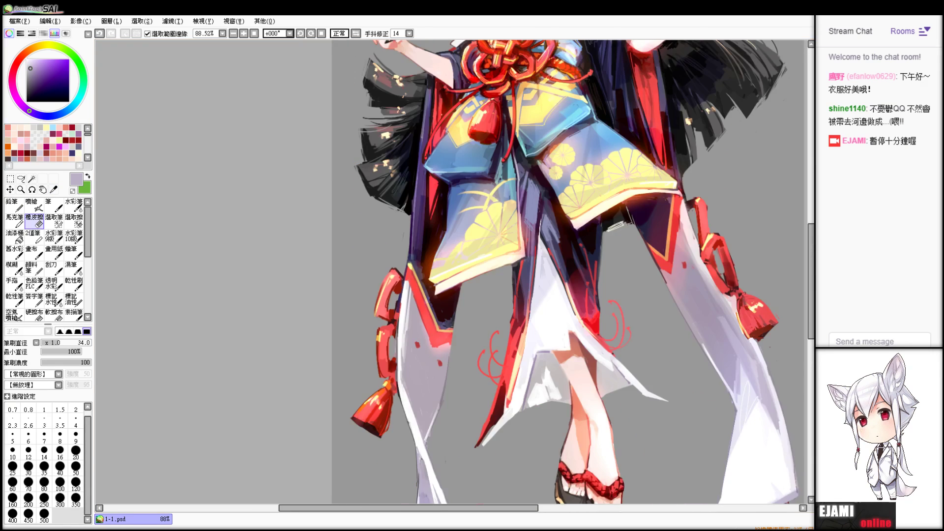
key(n)
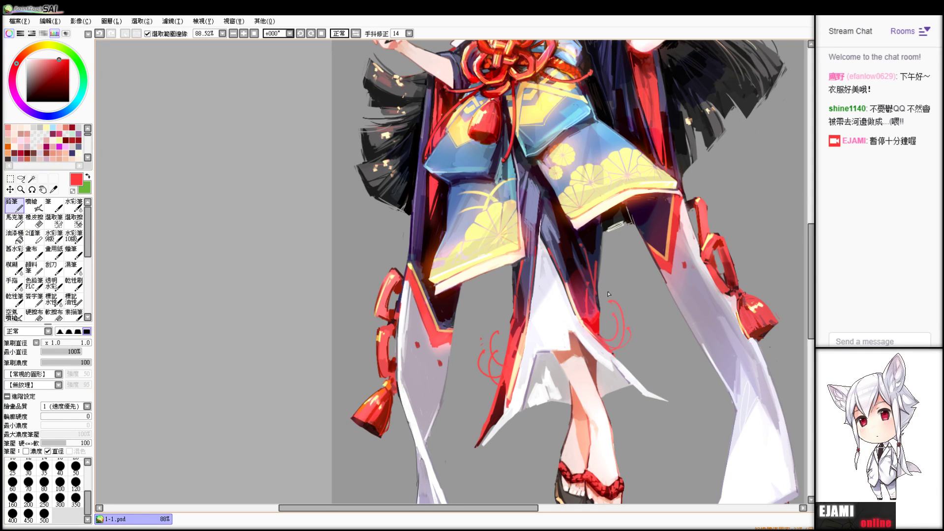
key(ctrl+z)
- Repaint the emblem on the fan in plain red with the pencil, sampling white and red from the fan and undoing unwanted strokes
drag(628, 334, 621, 514)
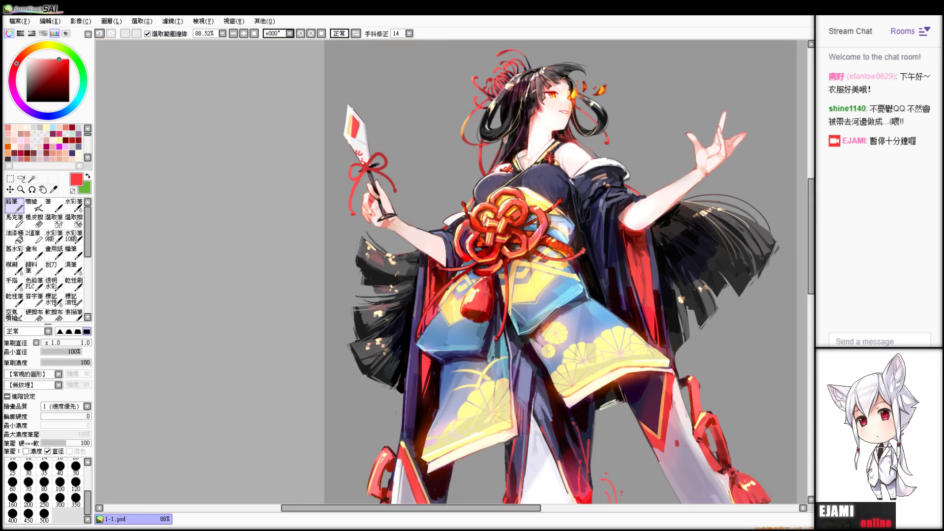
key(alt)
alt+click(353, 147)
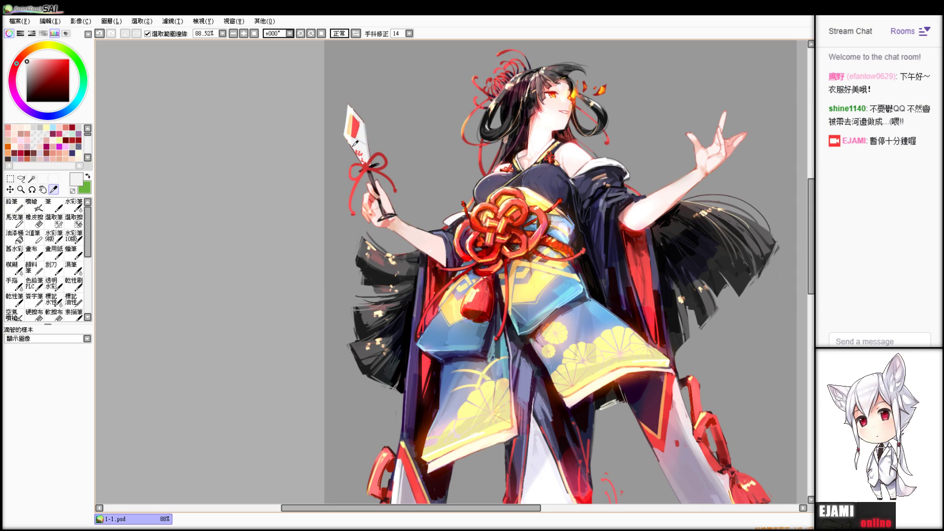
alt+click(350, 139)
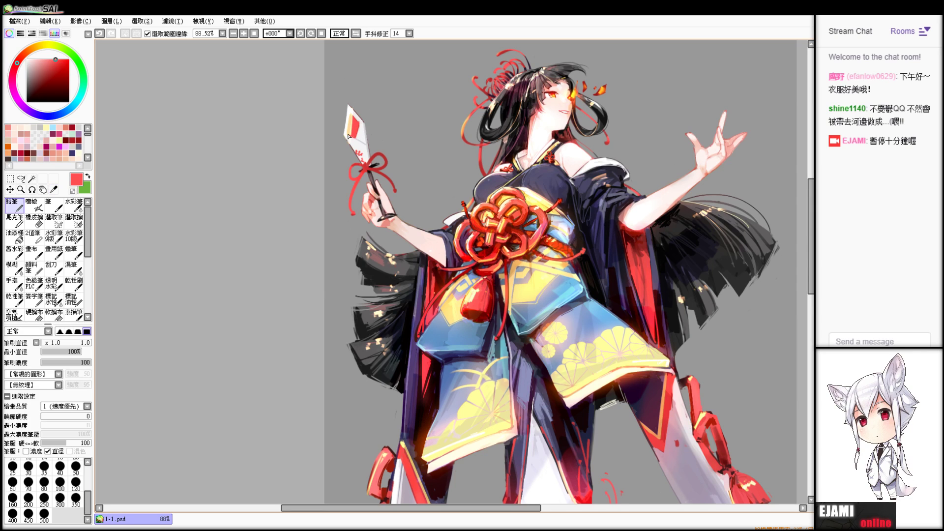
key(alt)
drag(351, 120, 350, 136)
key(ctrl+z)
key(ctrl+z)
drag(351, 116, 347, 137)
key(ctrl+z)
key(ctrl+z)
- Set the pencil size to 7 and paint a darker red shape over the fan's red emblem, undoing the last stroke
alt+click(367, 144)
click(53, 343)
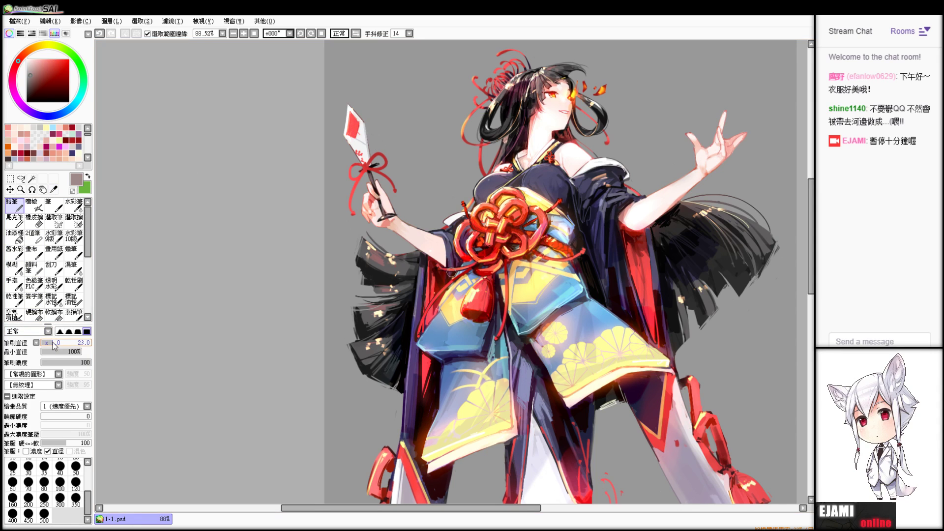
drag(54, 345, 47, 345)
key(alt)
alt+click(347, 132)
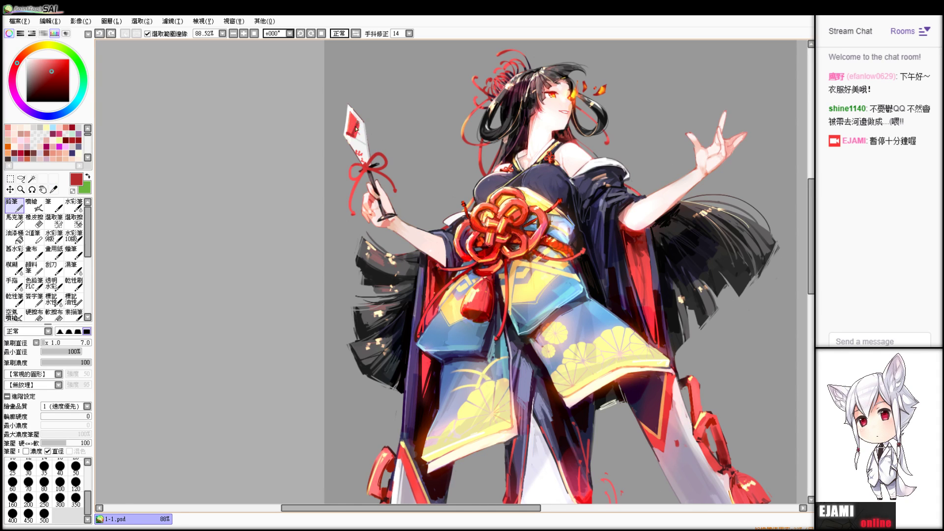
drag(356, 126, 358, 132)
key(ctrl+z)
- Clean up the dark red strokes on the fan's emblem with a size 8 eraser
key(e)
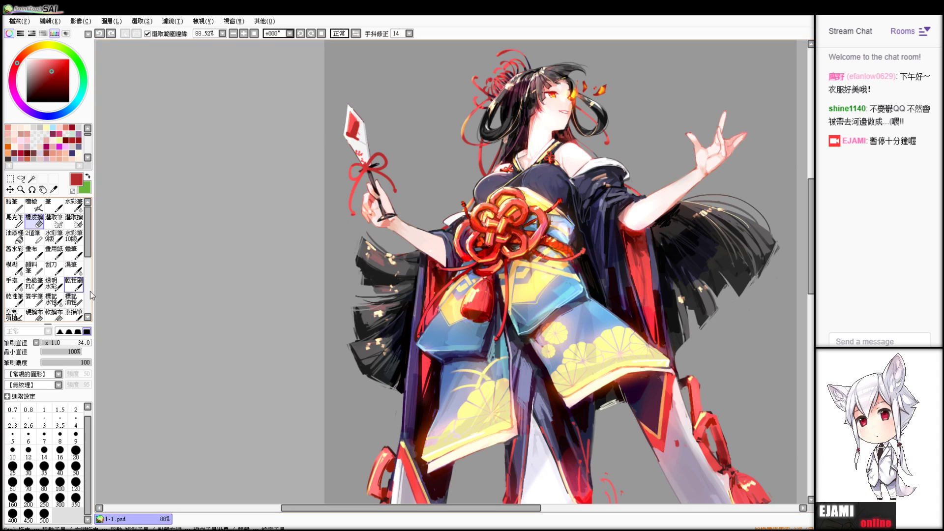
drag(52, 343, 42, 352)
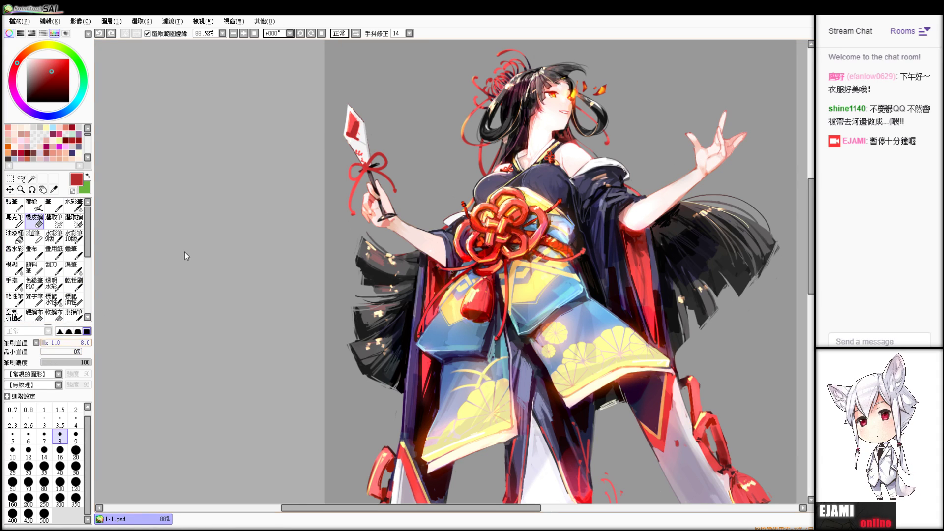
drag(347, 135, 355, 141)
key(n)
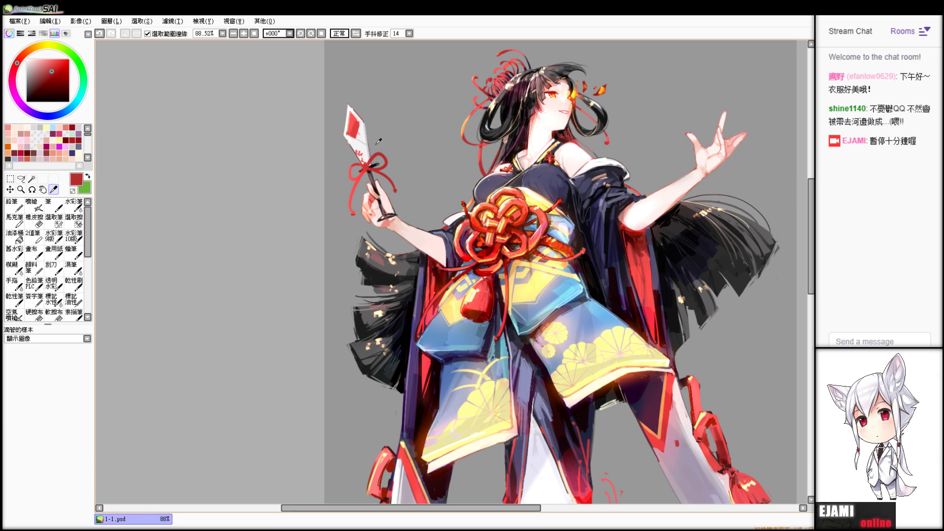
- Undo the last stroke on the fan, choose pure white as the paint colour, and reduce the pencil size to 1
alt+click(361, 137)
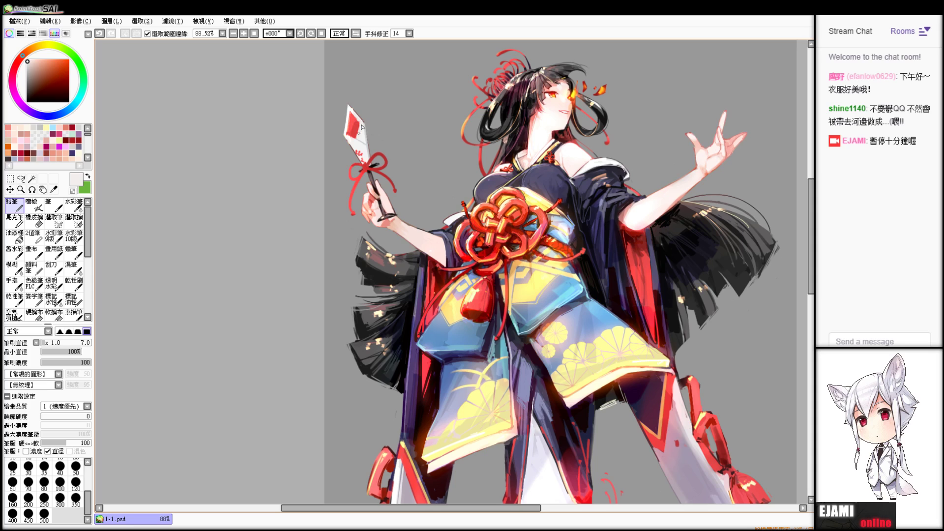
key(ctrl+z)
click(27, 59)
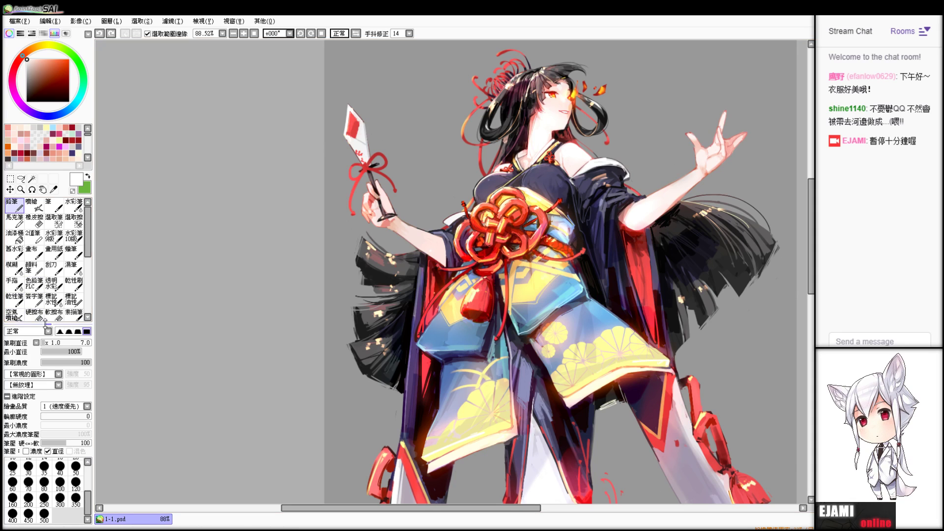
drag(49, 342, 17, 342)
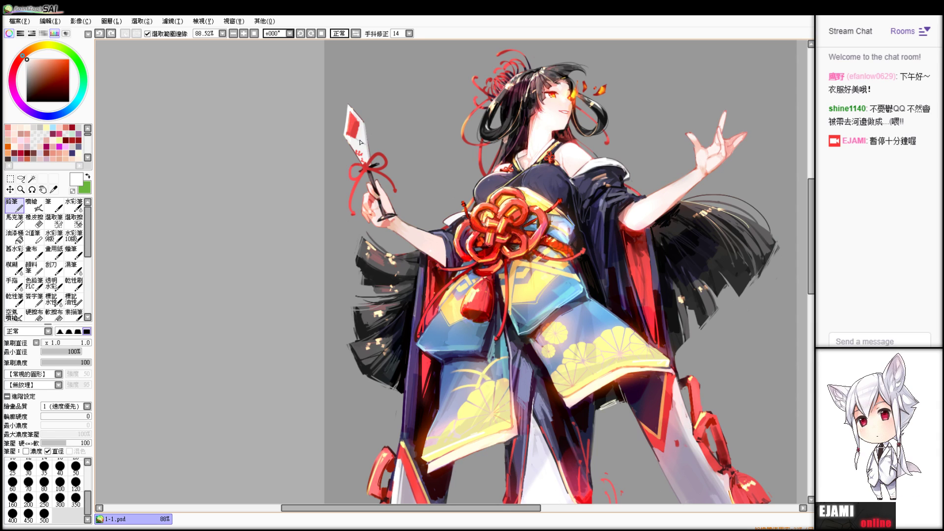
- Touch up the hand holding the fan with the size 1 pencil in dark and skin tones sampled from it, and undo the last stroke
key(alt)
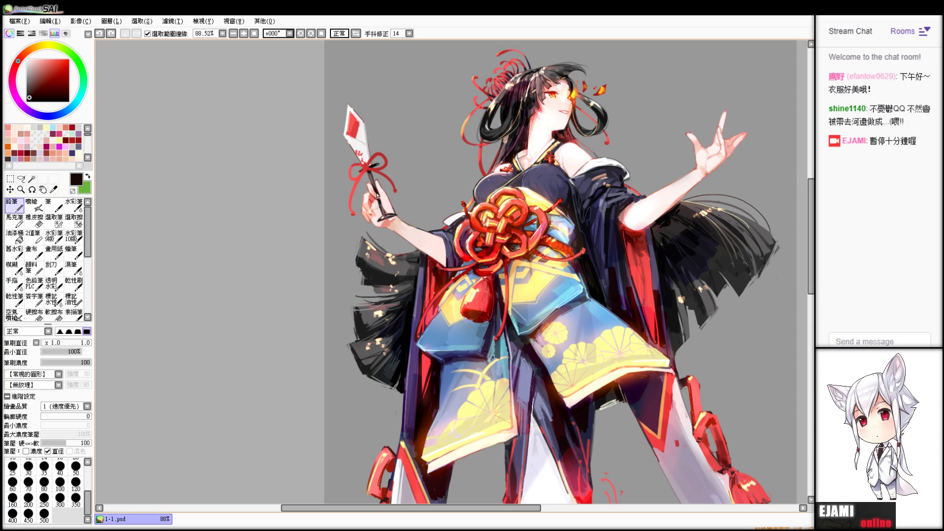
alt+click(379, 189)
alt+click(379, 191)
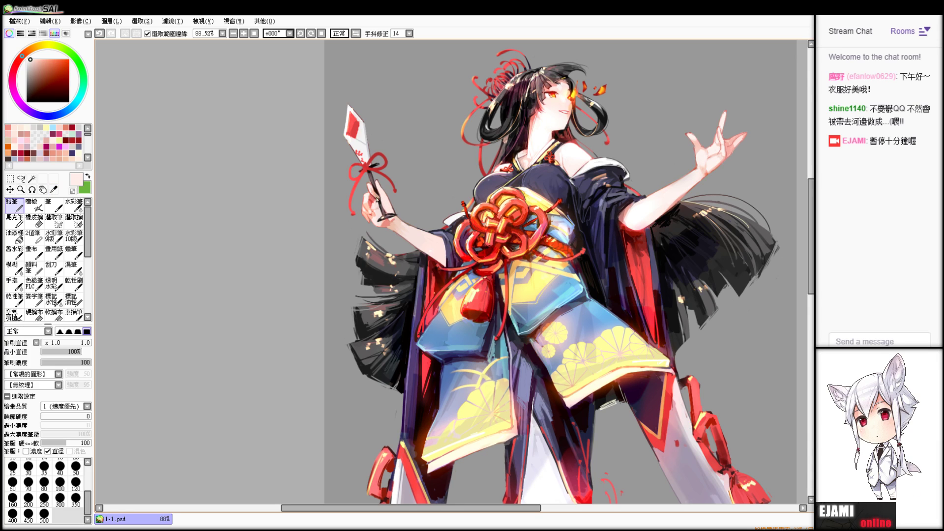
alt+click(377, 198)
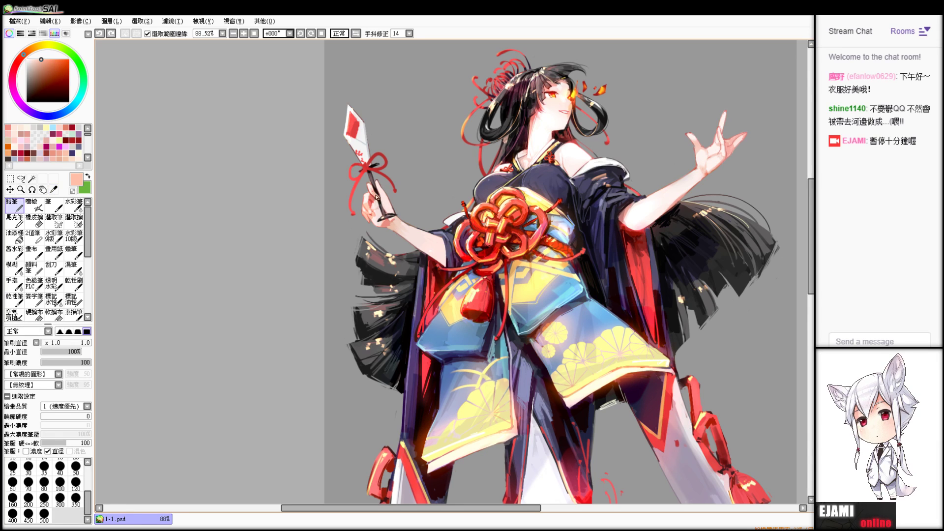
alt+click(378, 198)
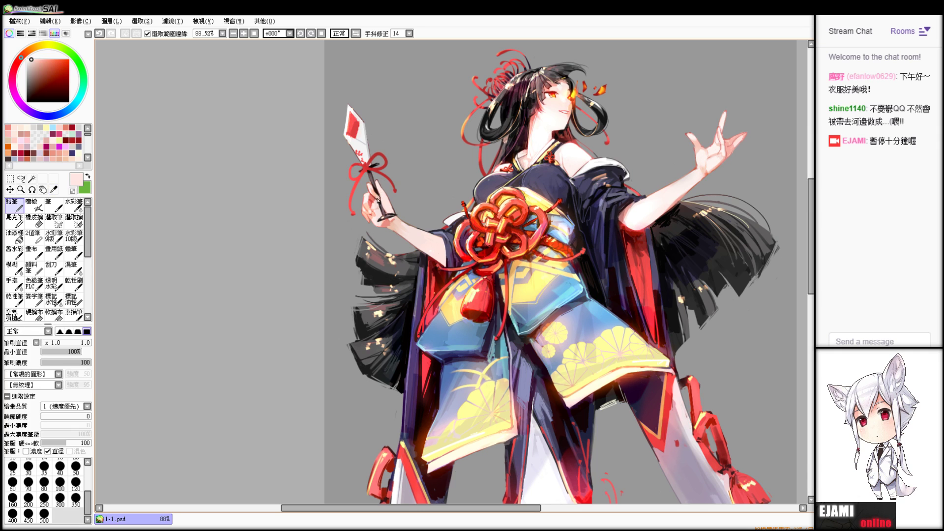
scroll(451, 272, up, 4)
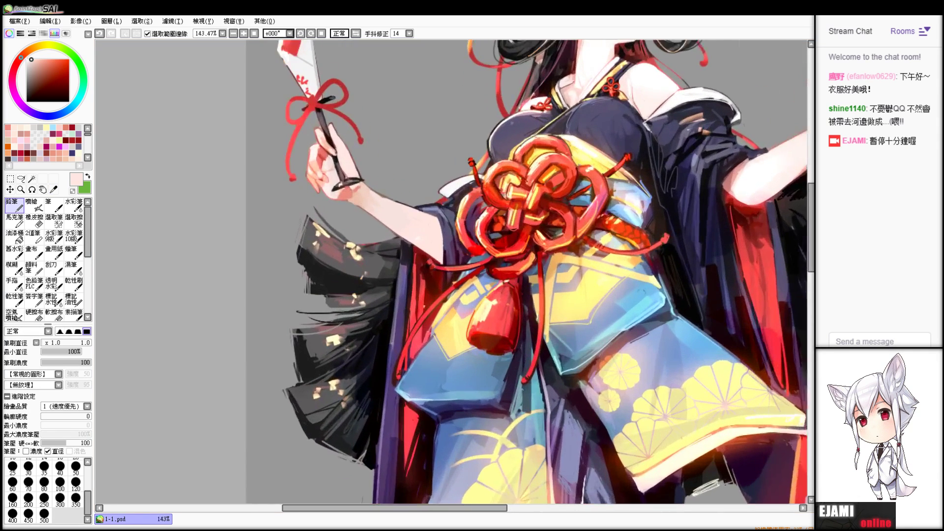
key(ctrl+z)
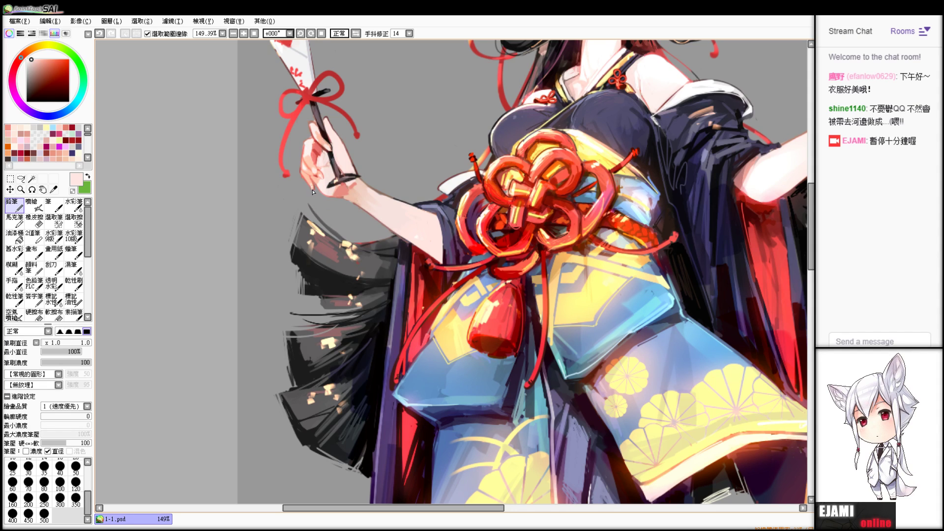
- Refine the upper loop of the waist knot with reds, oranges and brown sampled from the cords, undoing the last stroke
drag(323, 204, 310, 375)
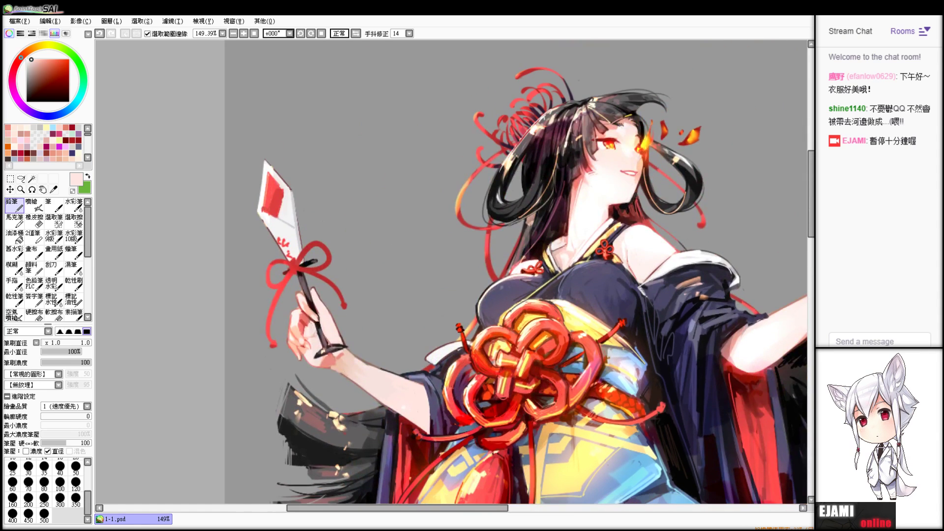
drag(496, 339, 418, 195)
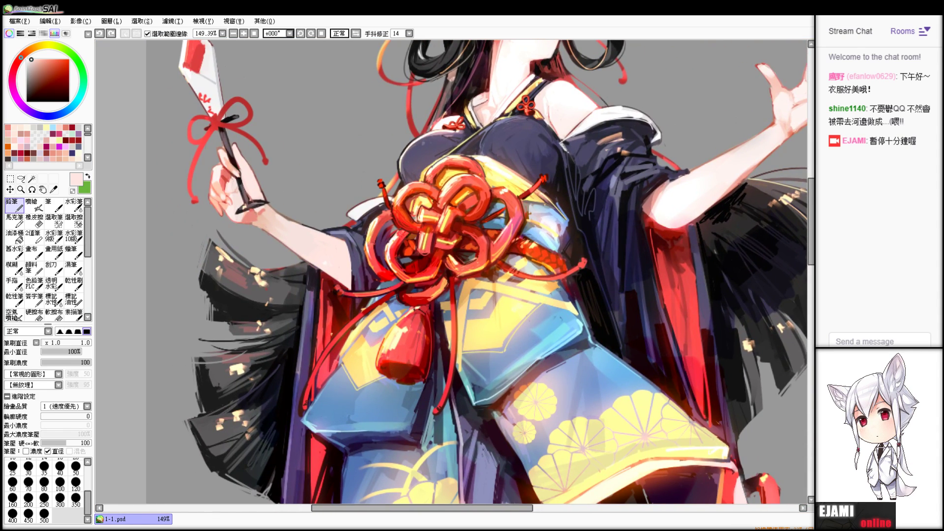
alt+click(458, 185)
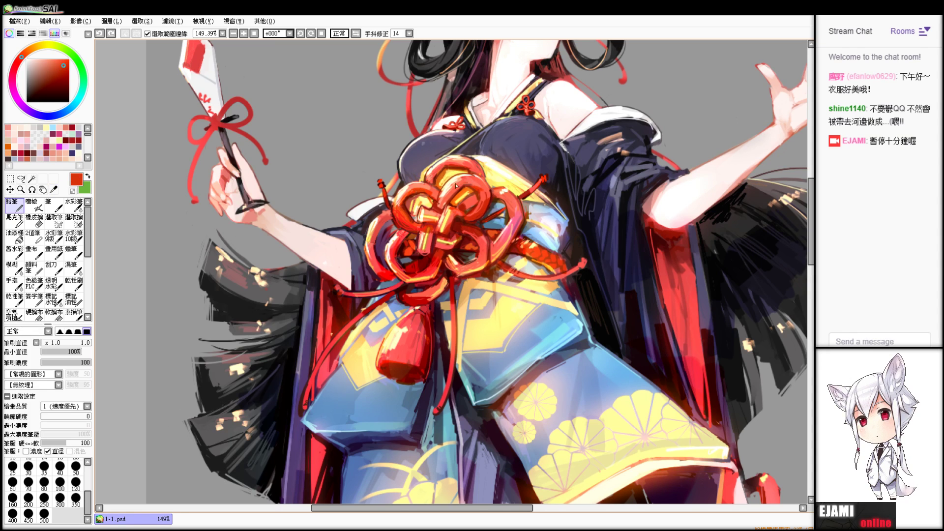
alt+click(447, 199)
alt+click(473, 186)
alt+click(440, 207)
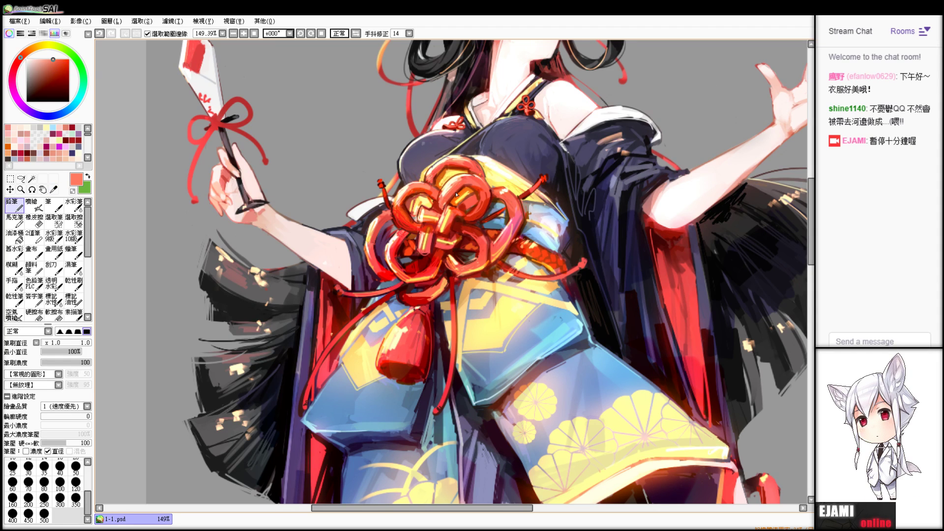
alt+click(476, 183)
alt+click(453, 191)
alt+click(463, 188)
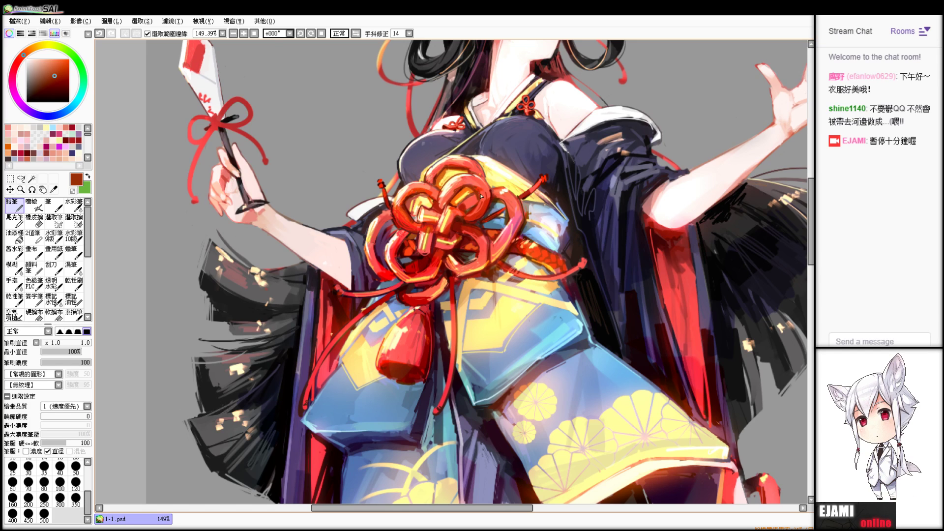
alt+click(477, 183)
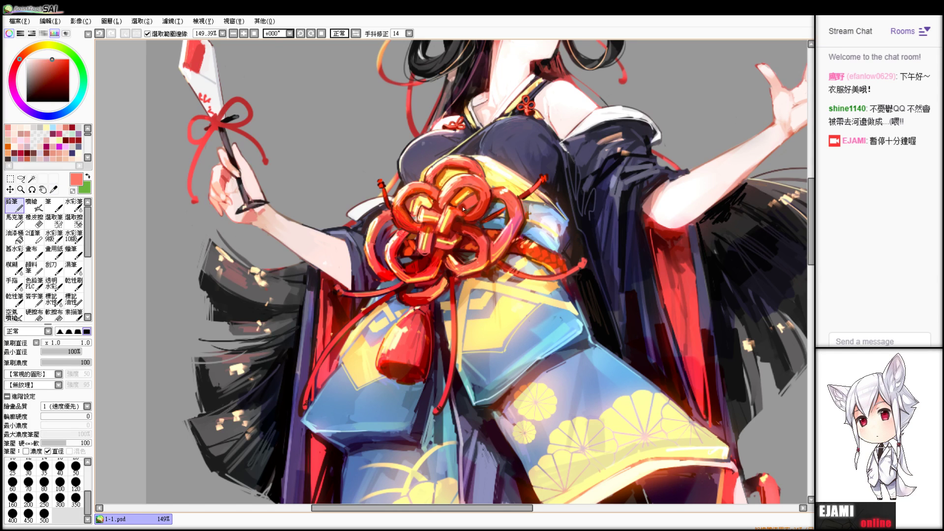
key(ctrl+z)
- Draw yellow highlights along the lower loops of the waist knot, undoing unwanted strokes
alt+click(477, 267)
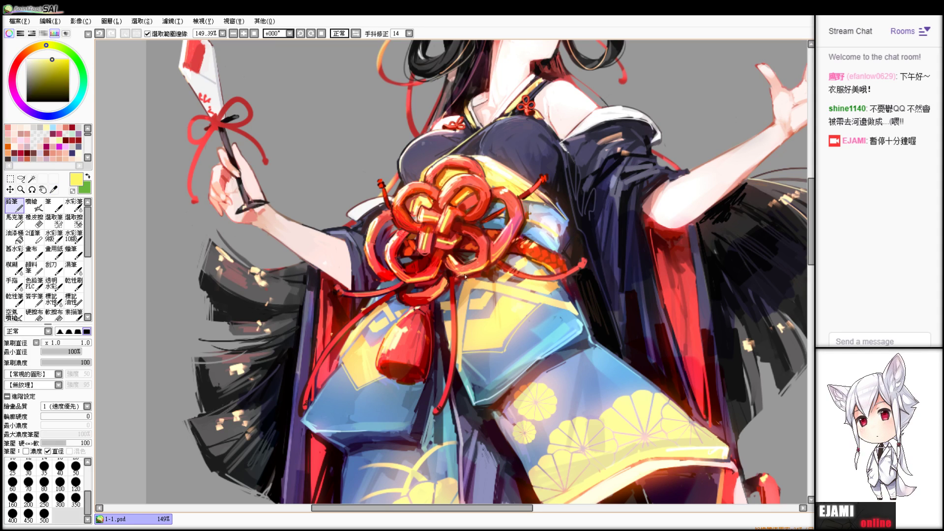
key(ctrl+z)
drag(482, 268, 453, 272)
key(ctrl+z)
key(ctrl+z)
mouse_move(438, 270)
mouse_down()
mouse_move(405, 279)
mouse_move(438, 268)
mouse_up()
key(ctrl+z)
key(ctrl+z)
key(ctrl+z)
- Add light red and pale yellow highlights to the red tassel below the waist knot, undoing unwanted strokes
alt+click(412, 323)
drag(407, 313, 386, 335)
key(ctrl+z)
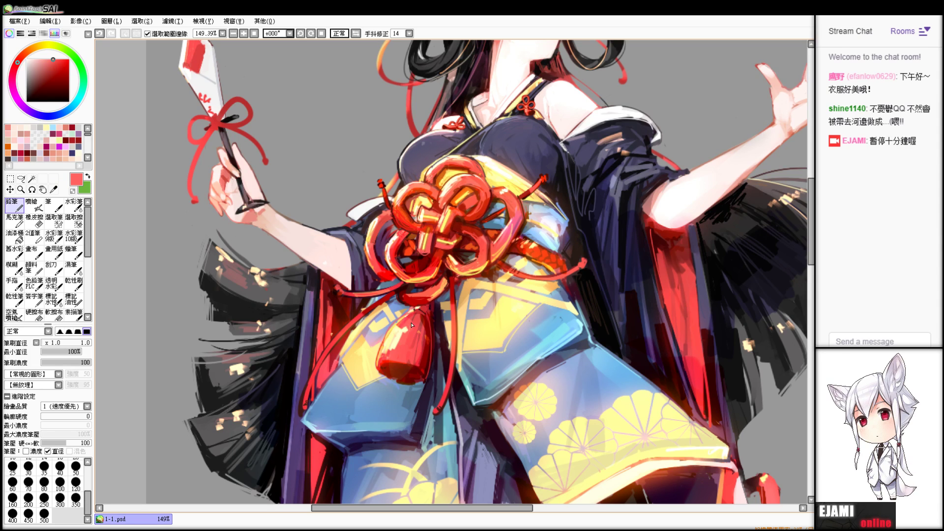
alt+click(397, 328)
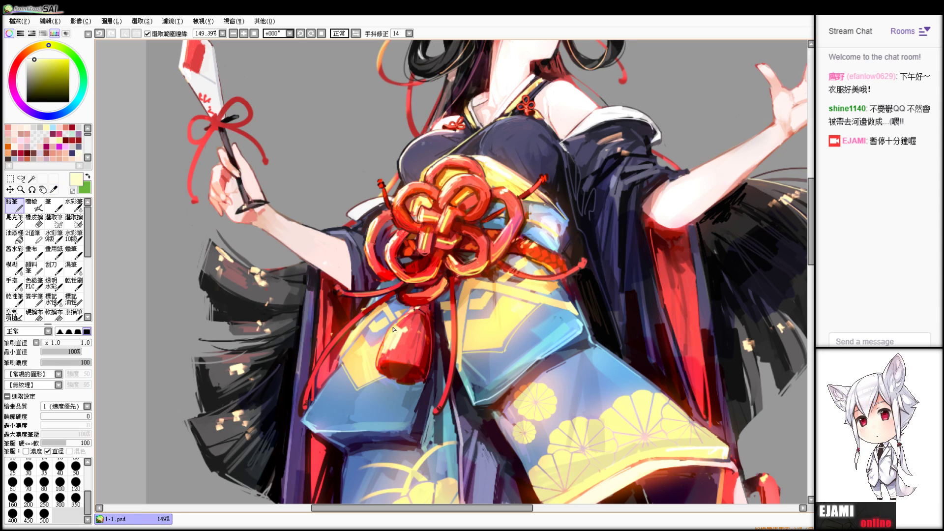
key(ctrl+z)
drag(424, 321, 427, 358)
key(ctrl+z)
drag(428, 322, 430, 349)
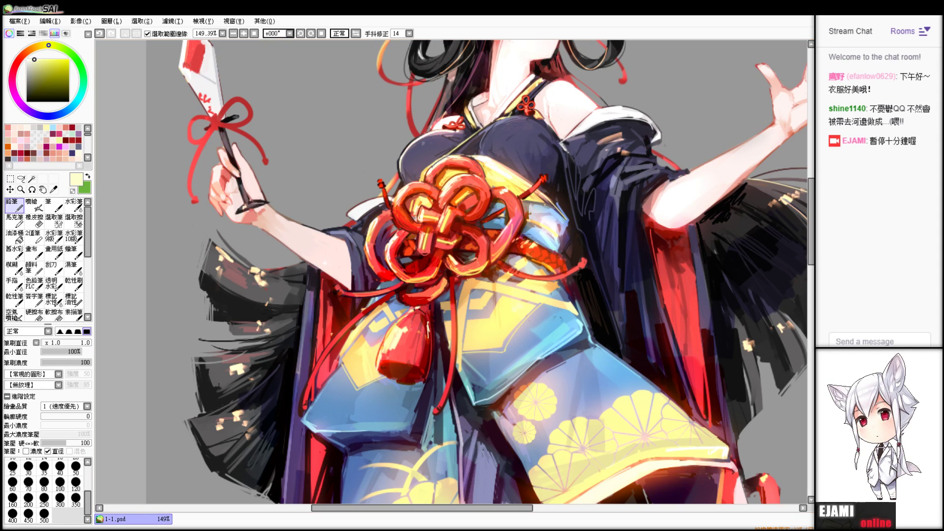
key(ctrl+z)
- Refine the lower part of the waist tassel with a sampled light red and a darker reddish brown
key(Page_Down)
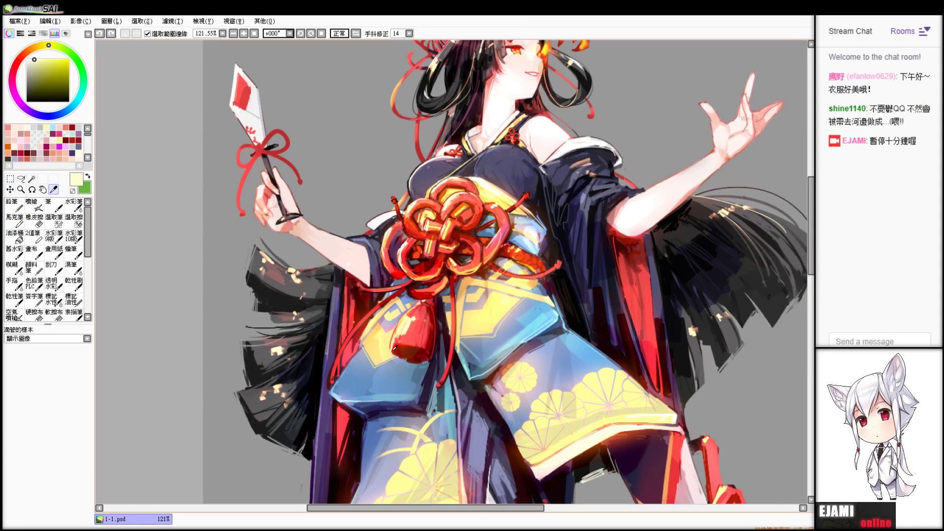
alt+click(393, 347)
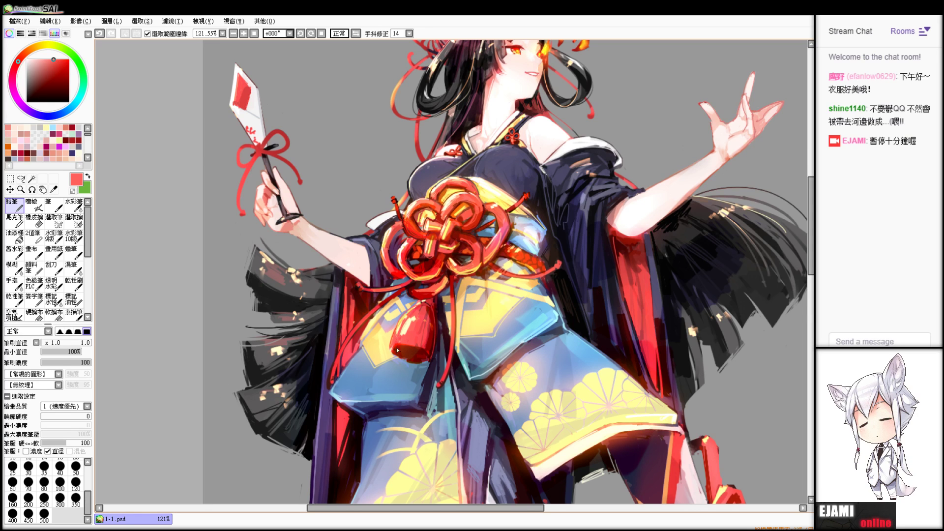
scroll(451, 272, down, 6)
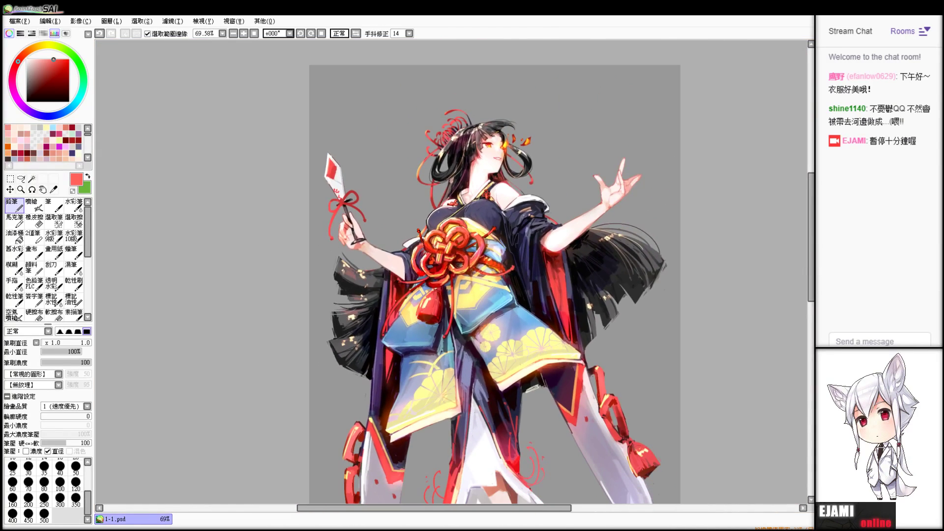
scroll(452, 272, up, 9)
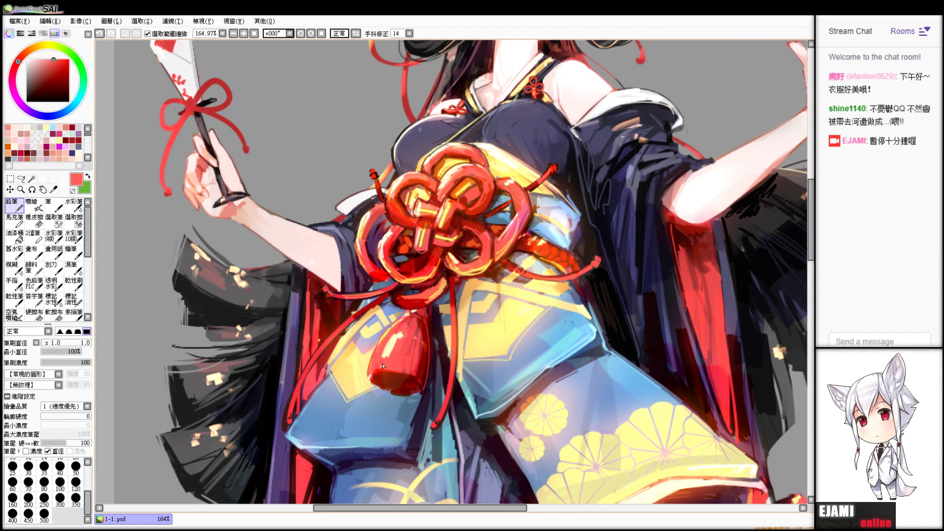
scroll(383, 366, down, 4)
scroll(383, 366, up, 2)
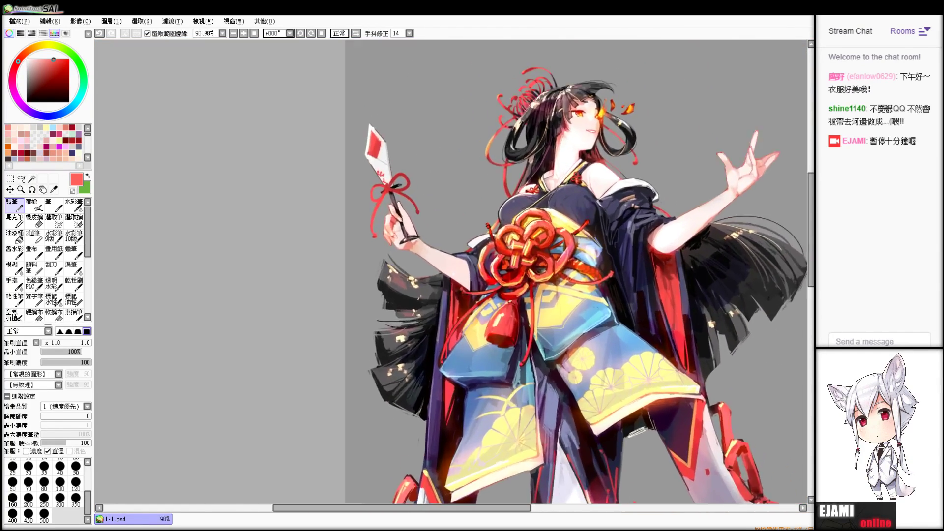
scroll(532, 365, up, 2)
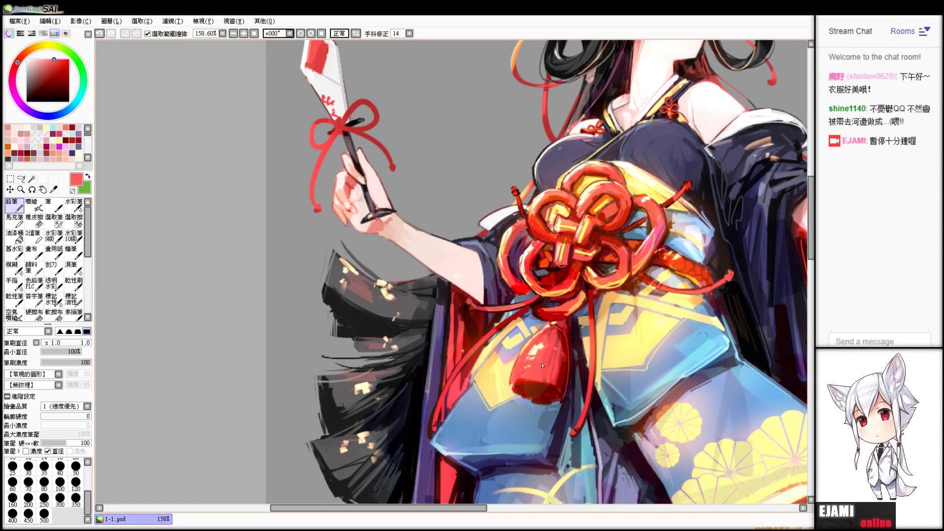
scroll(540, 276, down, 3)
scroll(540, 276, up, 3)
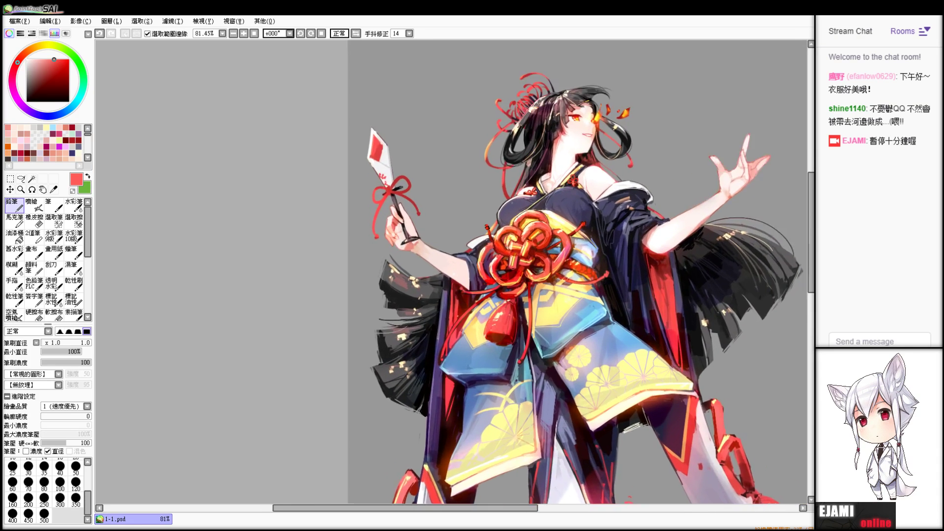
alt+click(509, 383)
drag(507, 372, 528, 367)
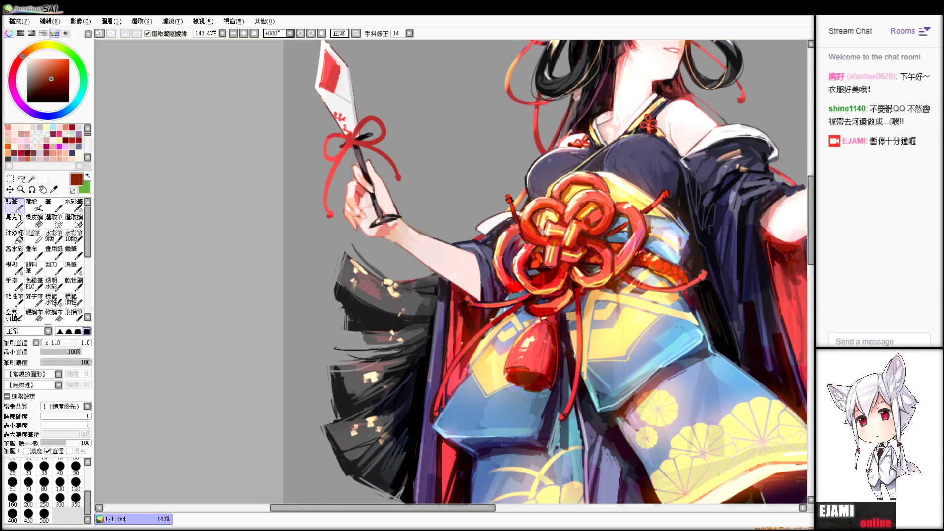
scroll(500, 366, down, 1)
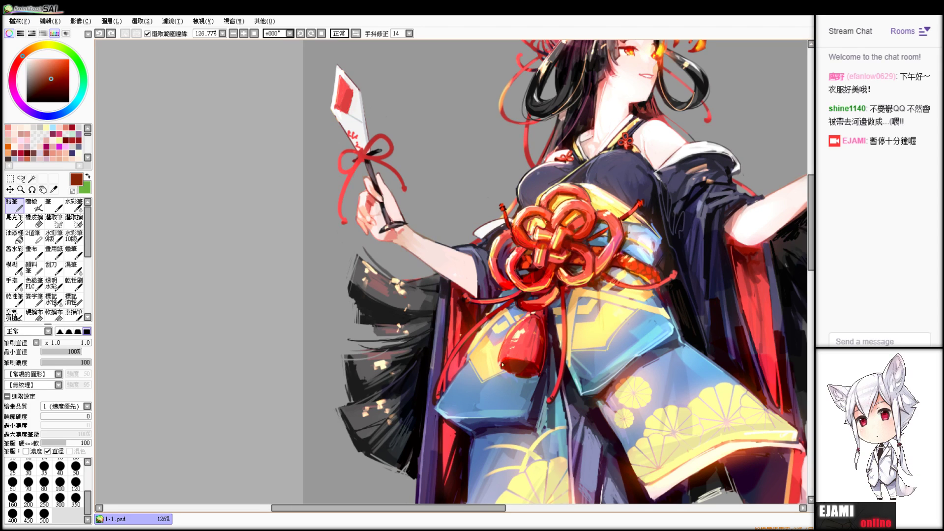
- Repaint the tied neck of the tassel beside the leg, alternating dark red and light red sampled from it
mouse_move(503, 368)
mouse_down()
mouse_move(530, 368)
mouse_move(281, 171)
mouse_move(258, 122)
mouse_up()
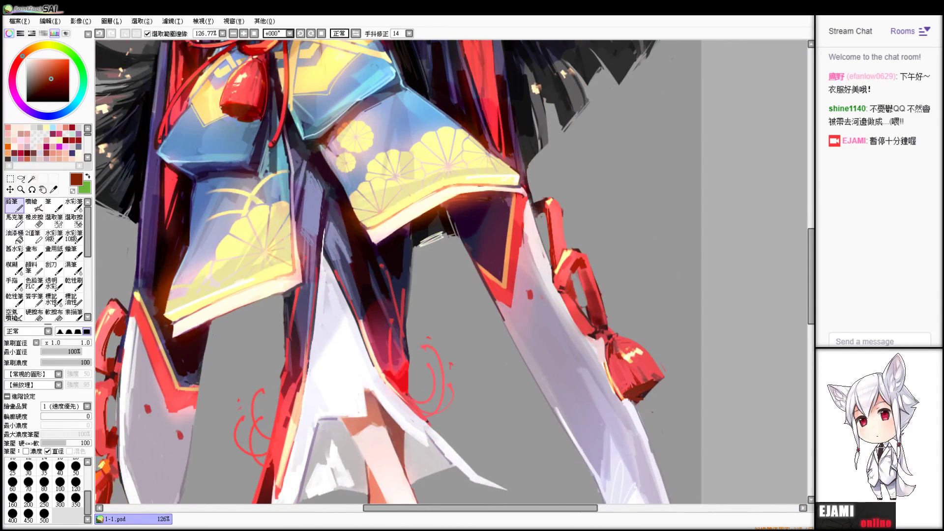
alt+click(615, 347)
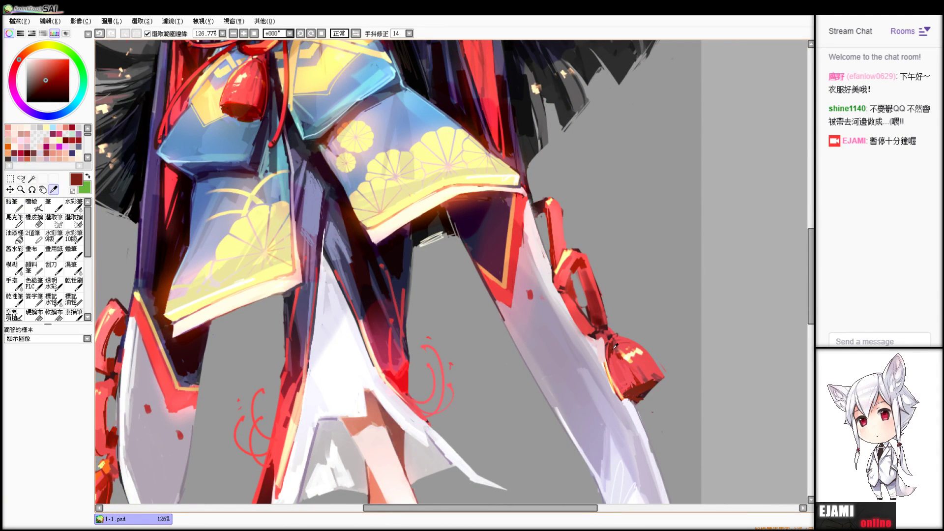
alt+click(615, 333)
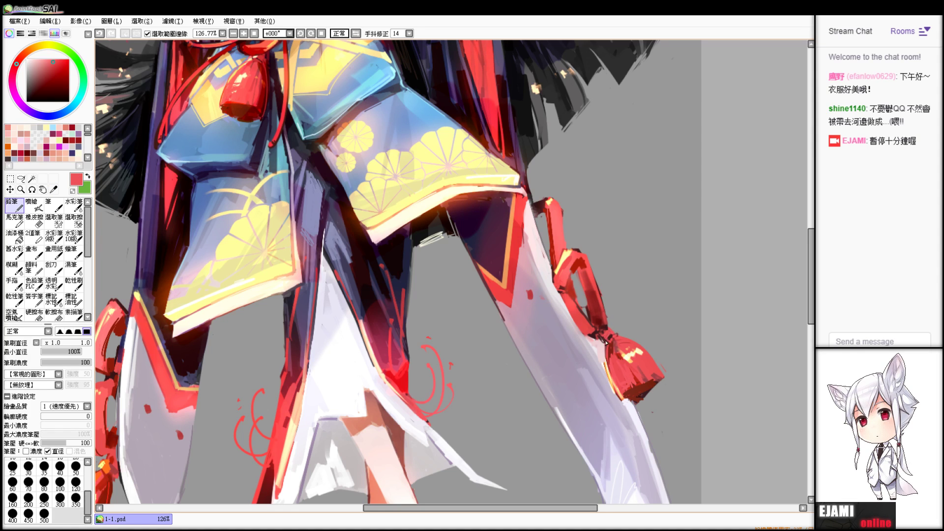
alt+click(608, 337)
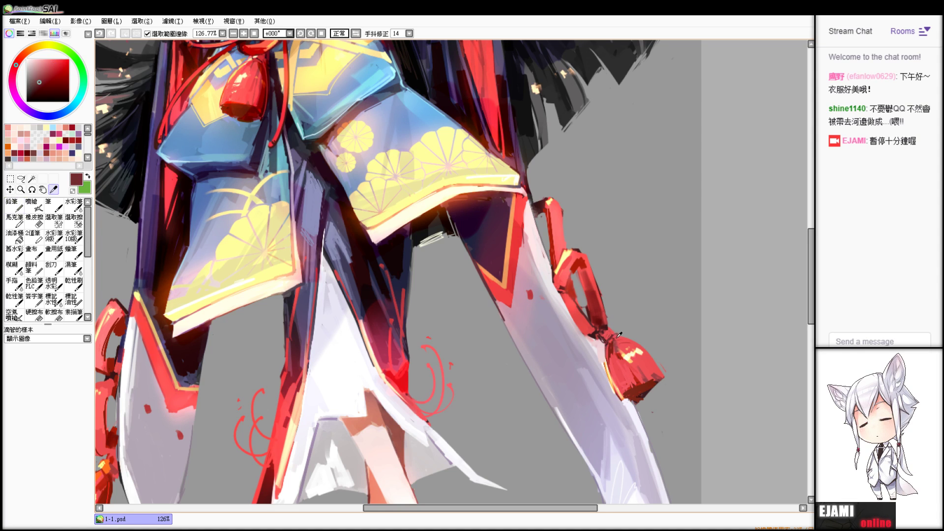
alt+click(639, 357)
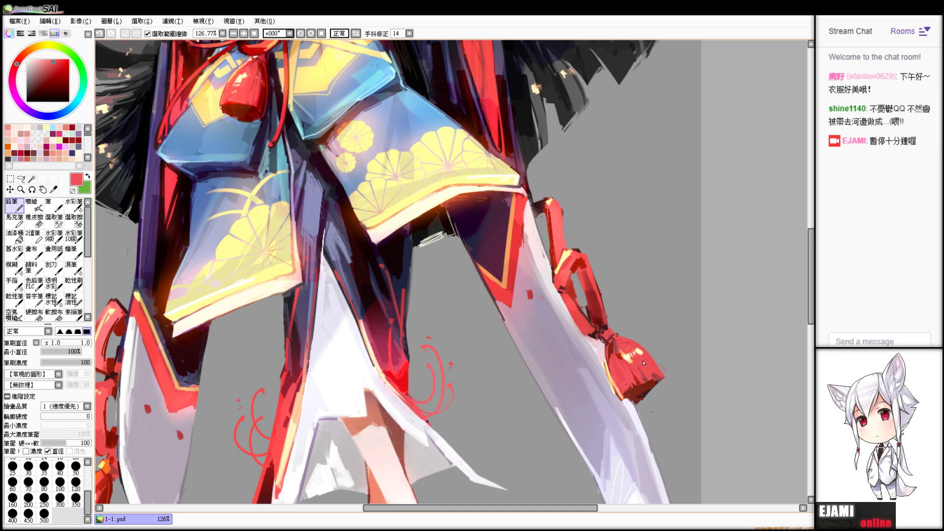
- Paint the leg tassel's strands and lower rim in sampled light and dark reds, and clean its edges with the size 8 eraser
key(alt)
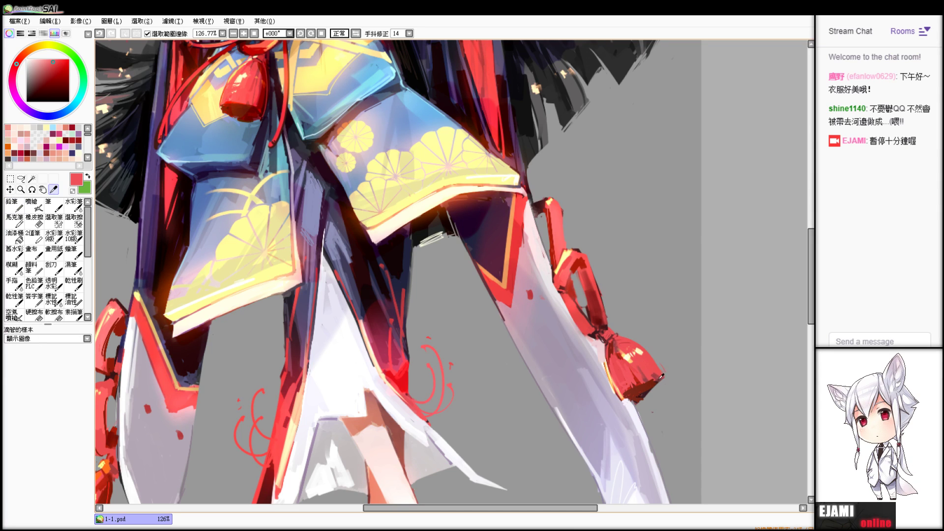
click(616, 366)
key(alt)
click(614, 345)
drag(609, 351, 613, 391)
key(alt)
click(616, 367)
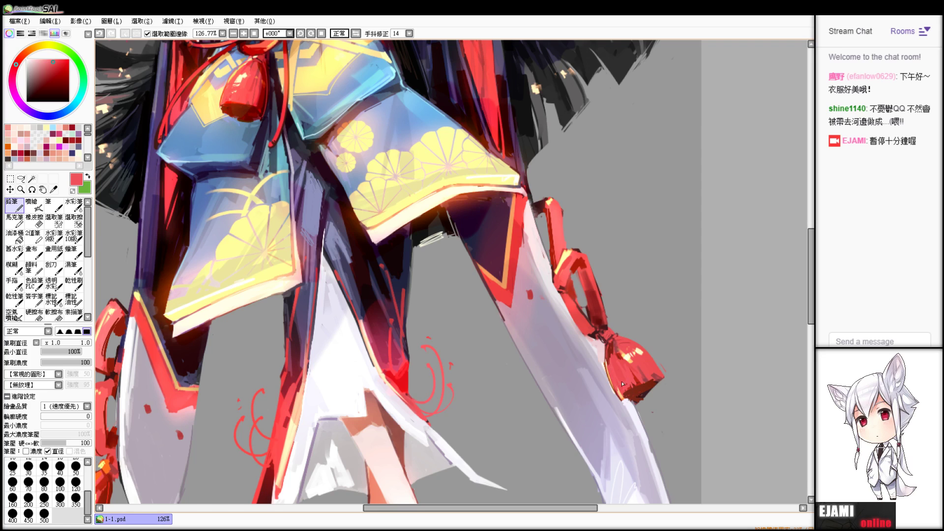
alt+click(625, 399)
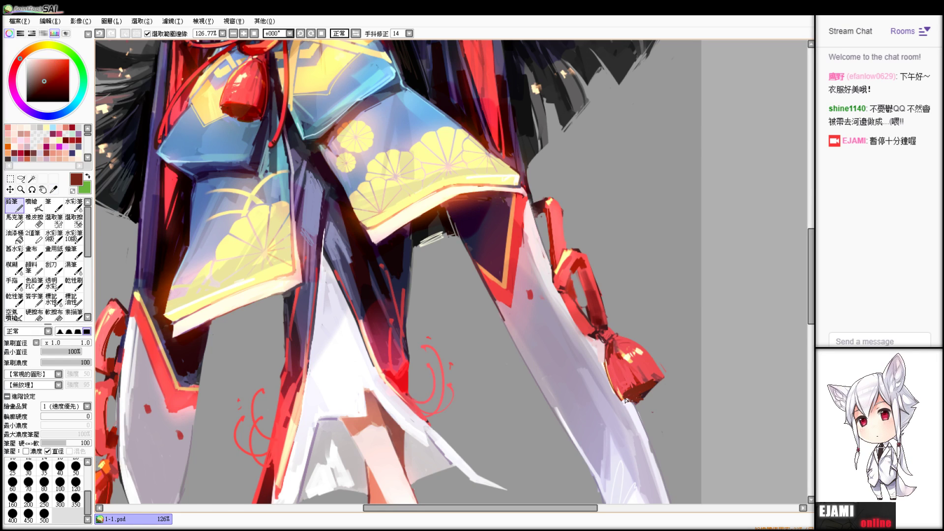
key(e)
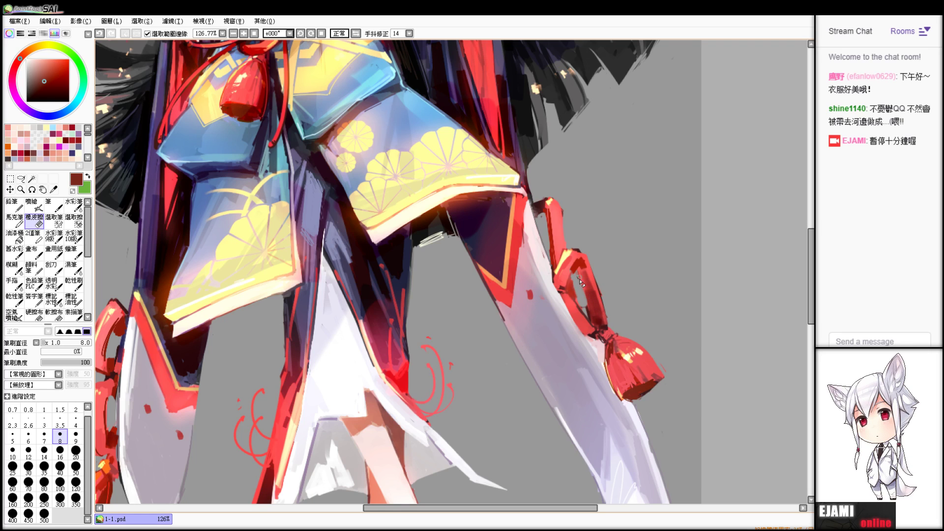
- Paint a dark maroon edge inside the red cord loop above the leg tassel with the pencil, using a shade sampled from the cord
key(n)
alt+click(567, 289)
drag(566, 290, 578, 268)
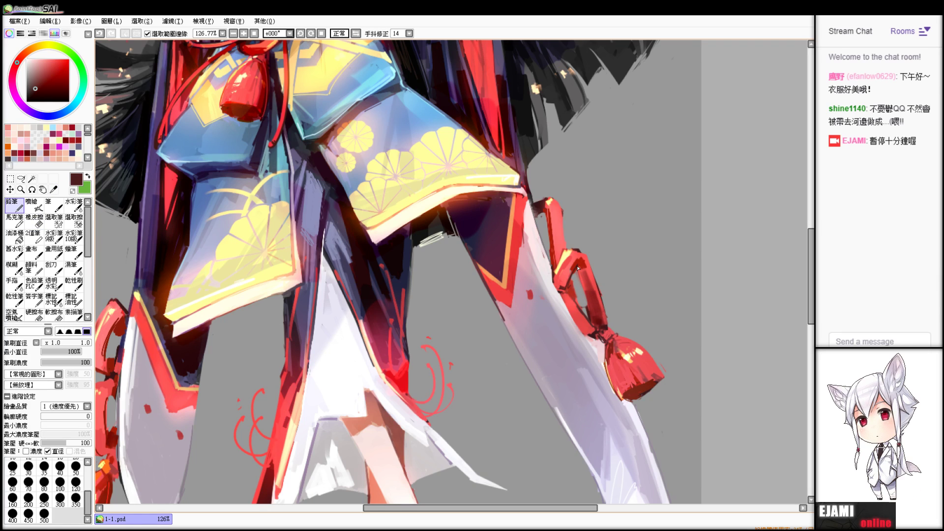
- Dab small highlights on the red cord loops above the leg tassel with a light orange sampled from the cord
alt+click(578, 268)
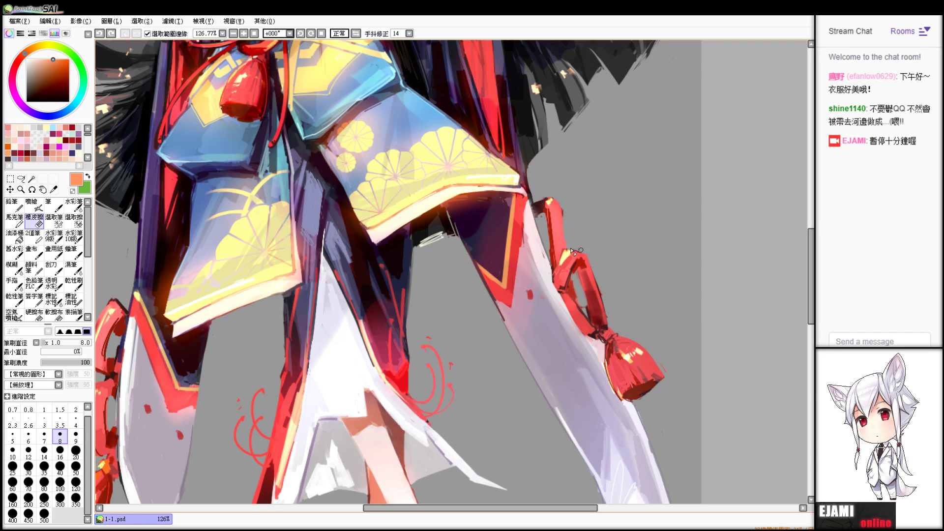
alt+click(554, 201)
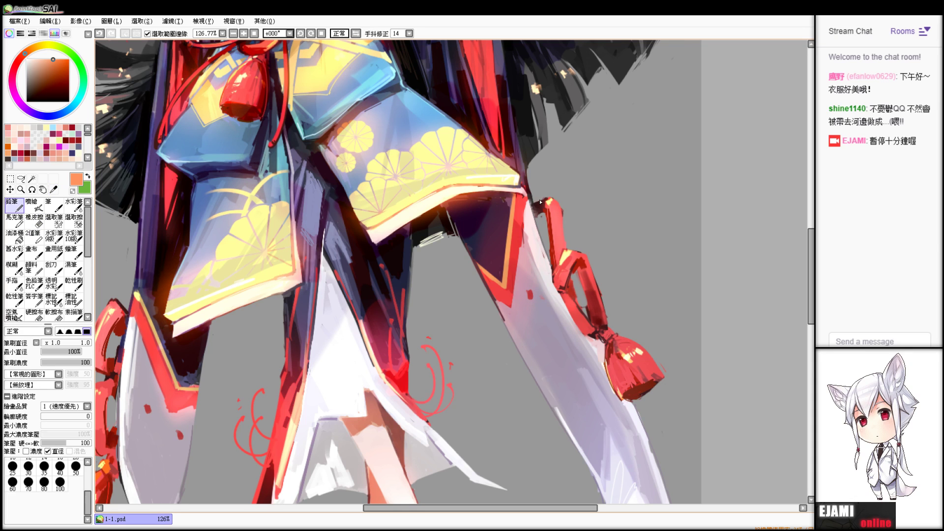
scroll(540, 202, down, 5)
scroll(540, 202, up, 3)
drag(540, 202, 647, 245)
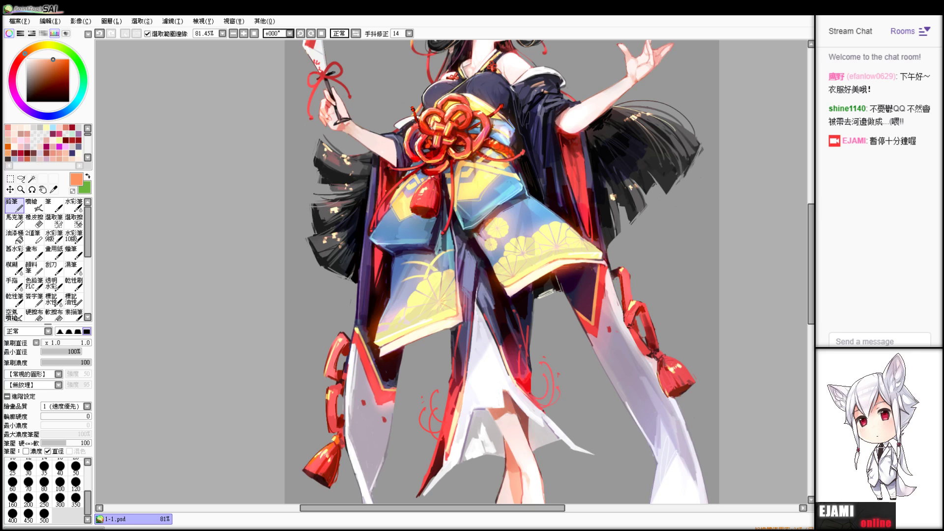
drag(501, 207, 530, 263)
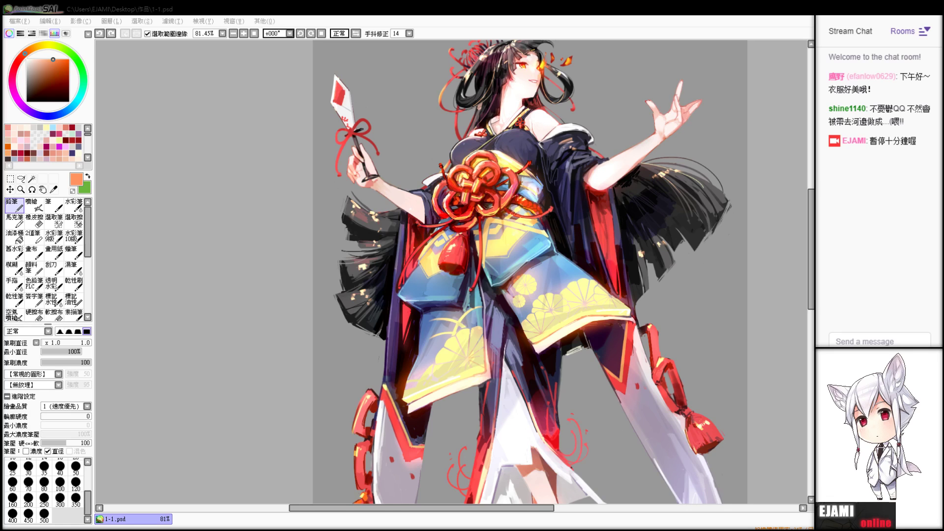
click(632, 246)
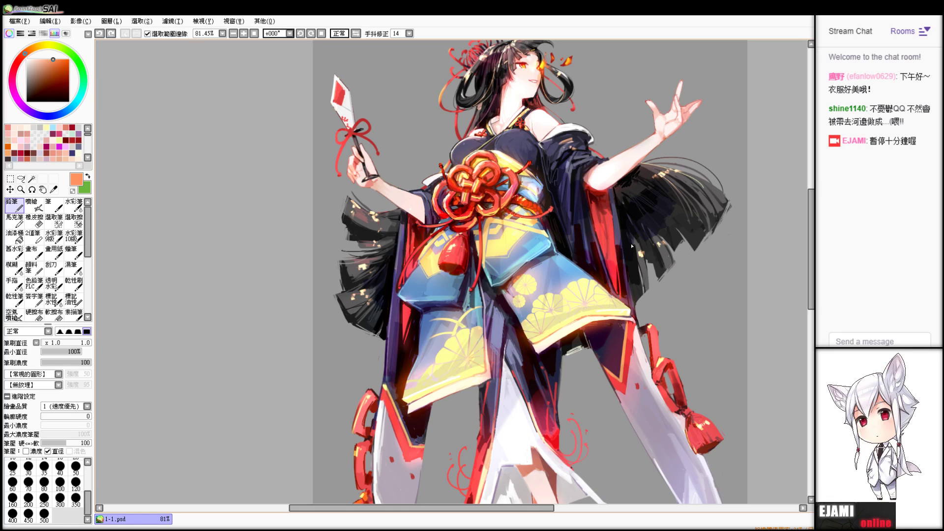
- Sample the dark maroon of the waist tassel and switch to the brush at size 5
alt+click(450, 270)
click(54, 206)
click(46, 343)
drag(44, 343, 42, 343)
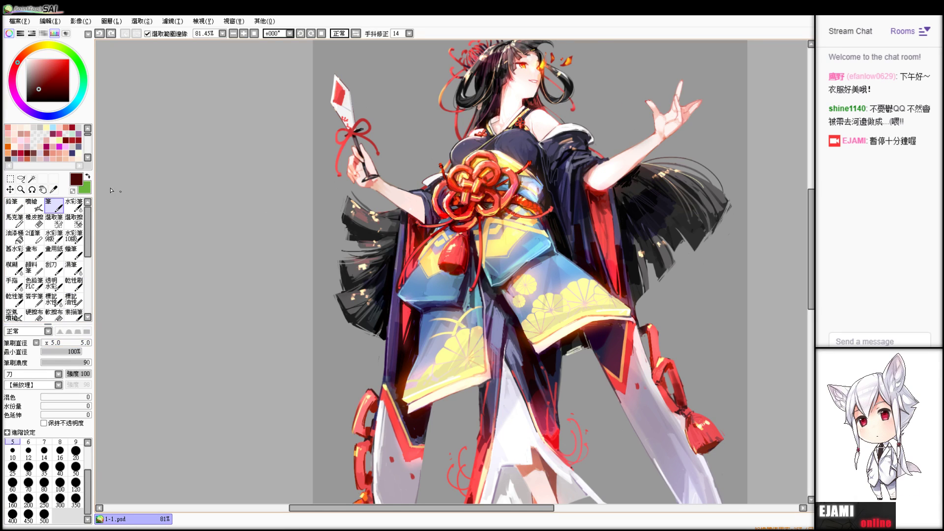
drag(530, 50, 394, 63)
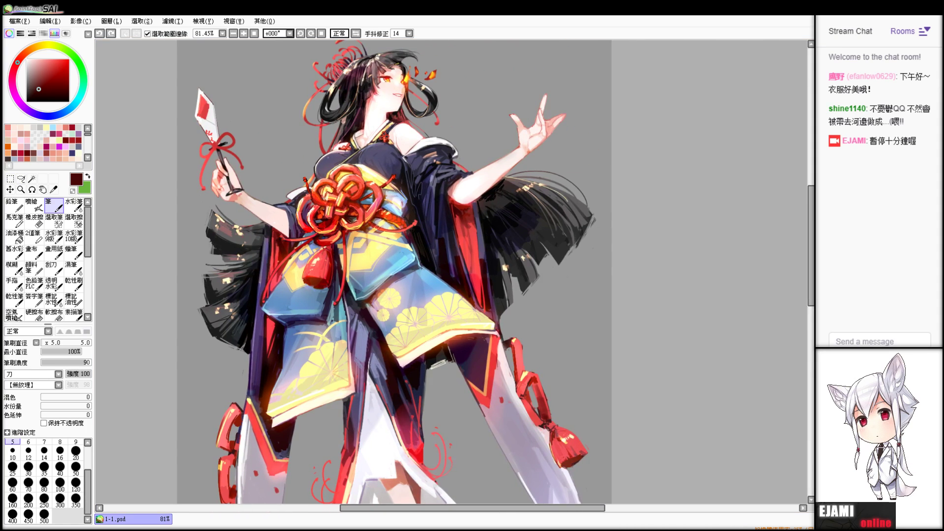
scroll(432, 128, up, 4)
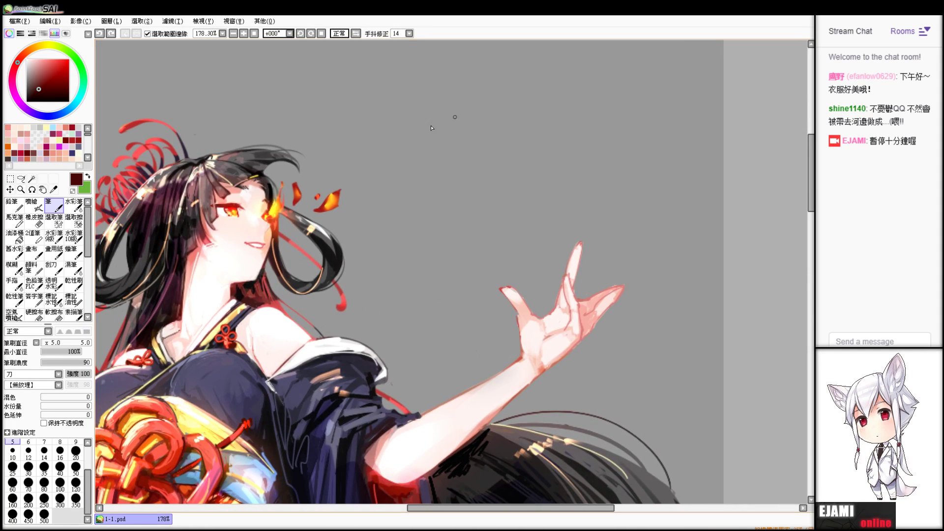
mouse_move(446, 114)
mouse_down()
mouse_move(431, 157)
mouse_move(478, 127)
mouse_move(426, 123)
mouse_move(465, 117)
mouse_move(447, 119)
mouse_move(464, 116)
mouse_move(480, 209)
mouse_up()
key(ctrl+z)
key(ctrl+z)
key(ctrl+z)
key(ctrl+z)
key(ctrl+z)
mouse_move(413, 112)
mouse_down()
mouse_move(462, 109)
mouse_move(471, 205)
mouse_up()
key(ctrl+z)
drag(461, 113, 463, 172)
key(ctrl+z)
key(ctrl+z)
- Select an upright rectangle in the empty area beside the woman's head, fill it with the dark maroon and clear the selection
click(10, 179)
mouse_move(312, 82)
mouse_down()
mouse_move(389, 207)
mouse_move(378, 181)
mouse_move(365, 183)
mouse_up()
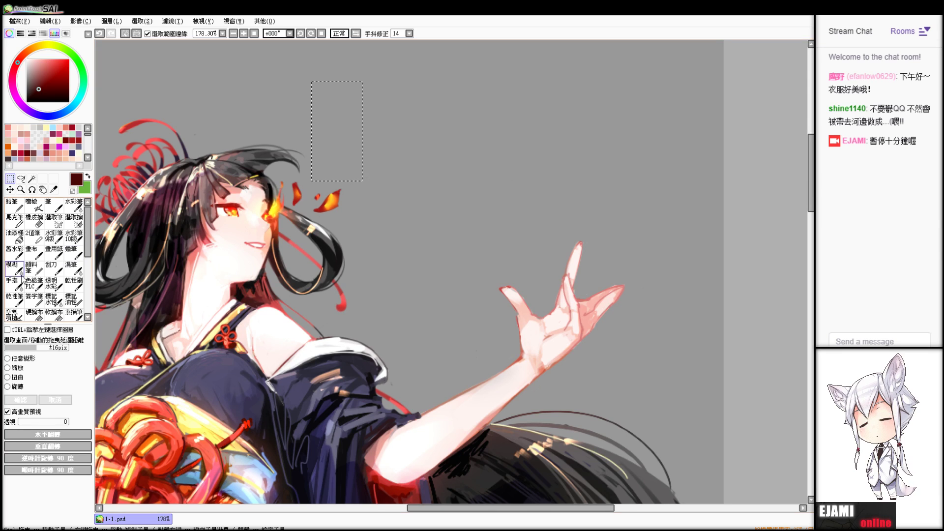
mouse_move(394, 77)
mouse_down()
mouse_move(419, 165)
mouse_move(440, 177)
mouse_up()
click(9, 241)
click(416, 115)
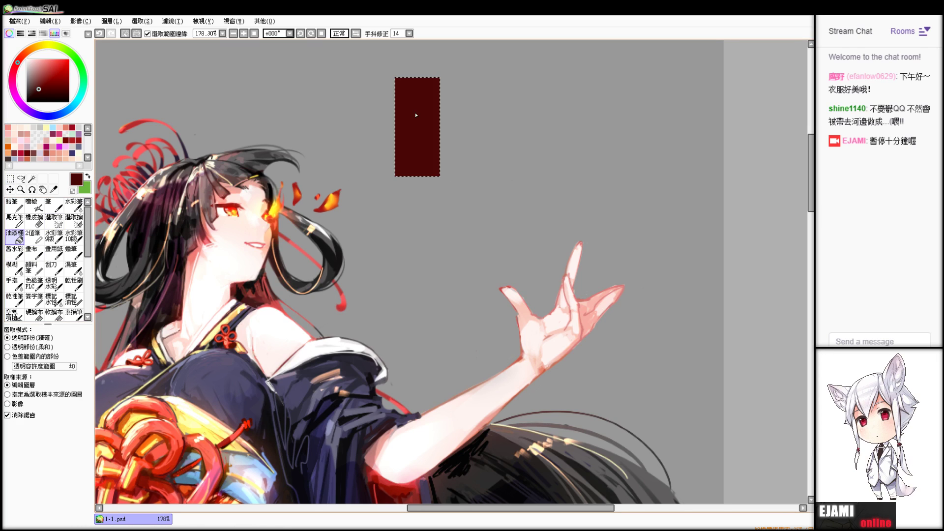
click(142, 21)
click(146, 30)
- Round off the four corners of the maroon rectangle with the eraser at size 1
key(n)
key(e)
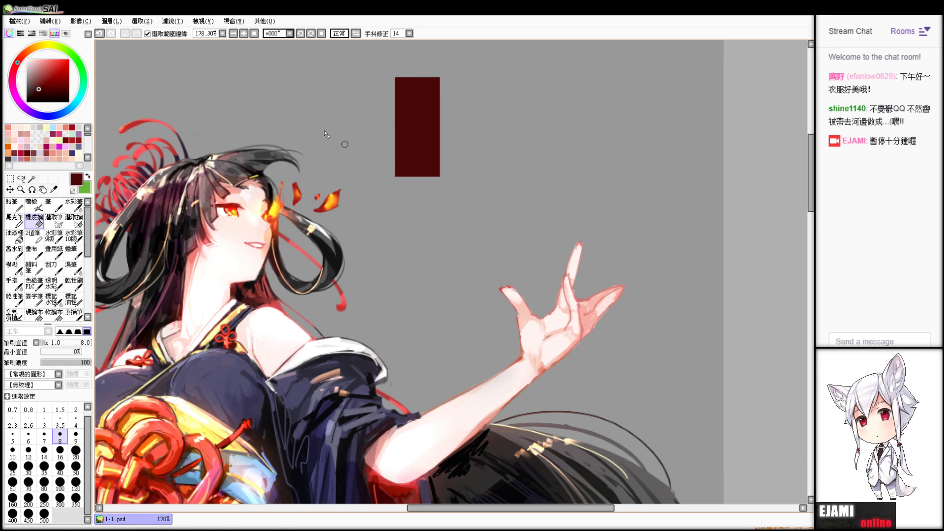
click(52, 344)
drag(52, 345, 51, 345)
scroll(452, 272, up, 5)
drag(517, 59, 640, 492)
drag(590, 123, 633, 251)
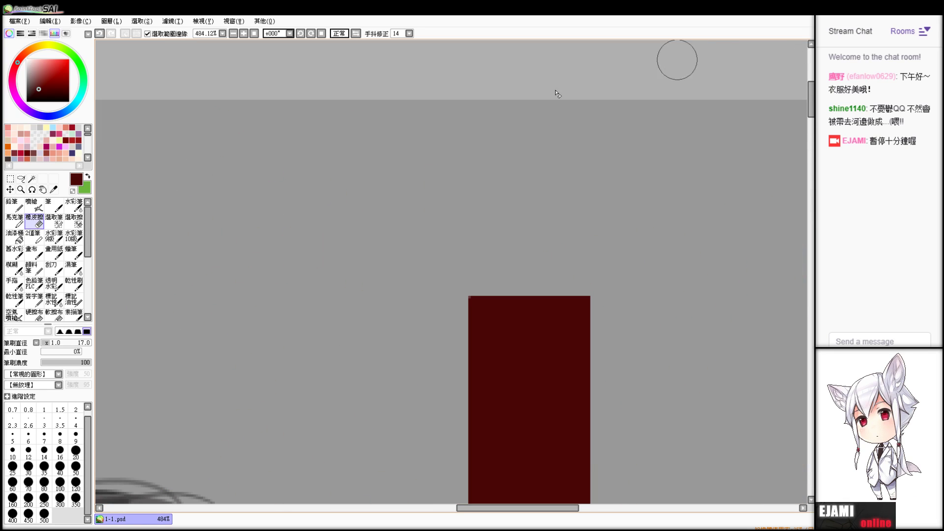
drag(50, 344, 44, 344)
click(44, 408)
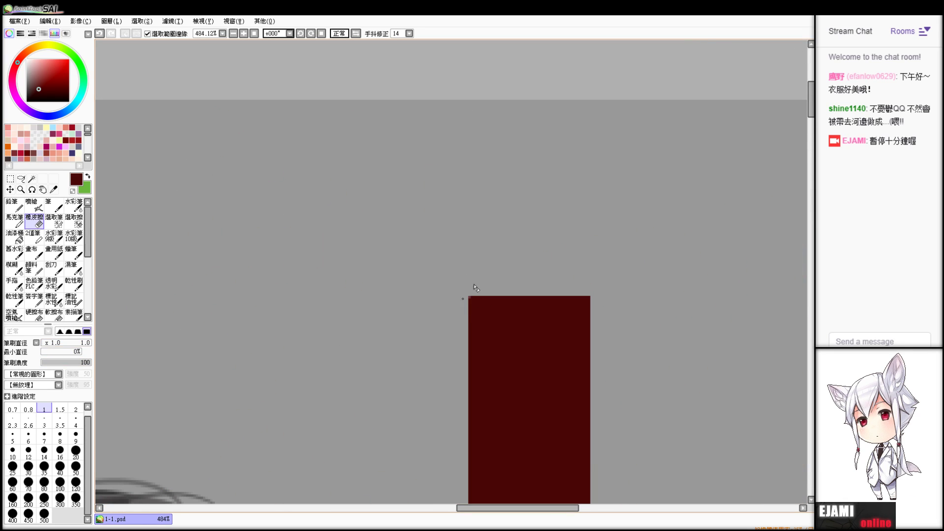
key(ctrl+z)
click(470, 297)
drag(586, 296, 591, 302)
drag(868, 57, 868, 58)
drag(466, 190, 509, 190)
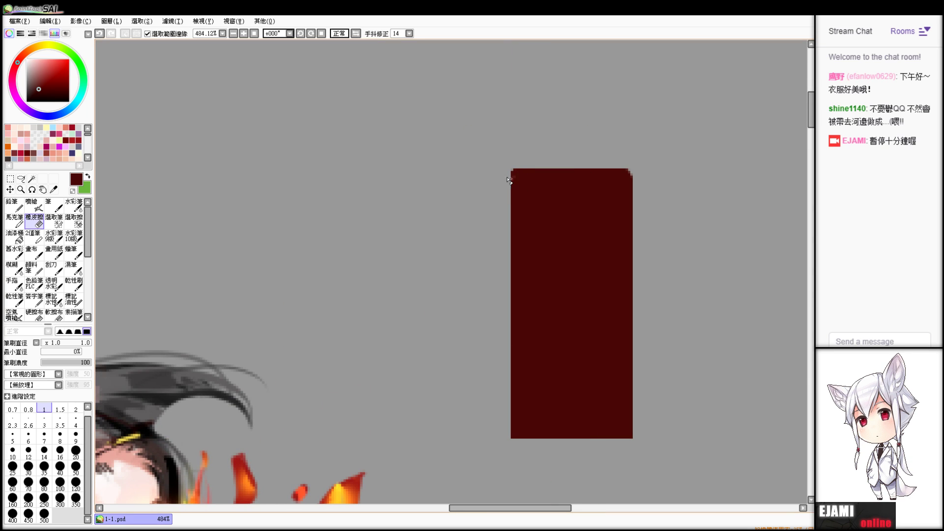
drag(512, 438, 517, 439)
drag(621, 437, 634, 432)
scroll(451, 272, up, 5)
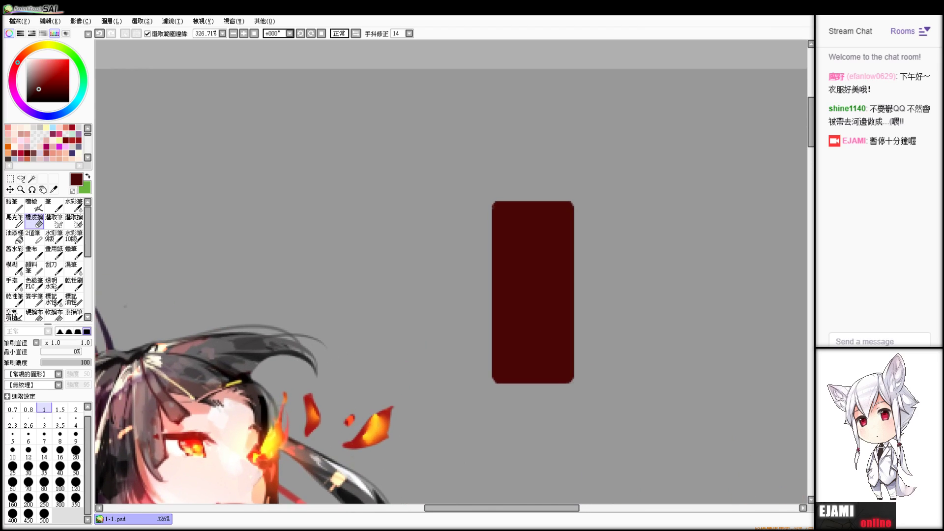
- Select a slightly inset rectangle inside the maroon one, leaving an even thin border all around
click(9, 179)
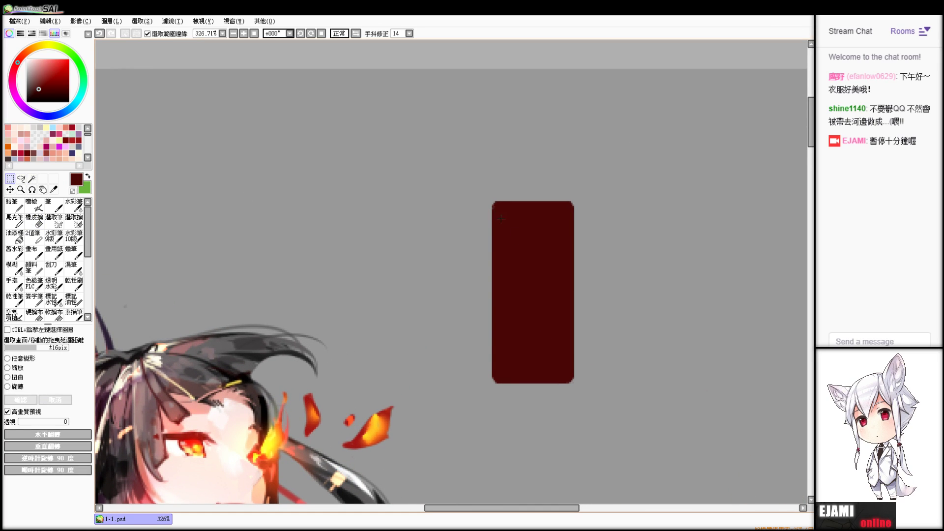
drag(498, 206, 570, 379)
key(ctrl+d)
drag(498, 207, 569, 378)
key(ctrl+d)
drag(499, 209, 568, 377)
- Paint the inset selection white using the brush at size 360 with the plain round shape, and clear the selection
key(b)
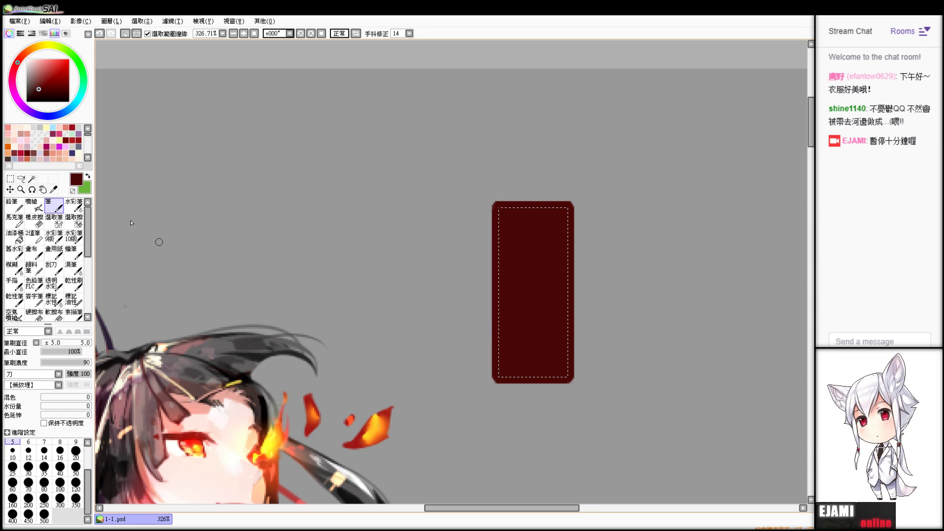
click(26, 60)
click(44, 515)
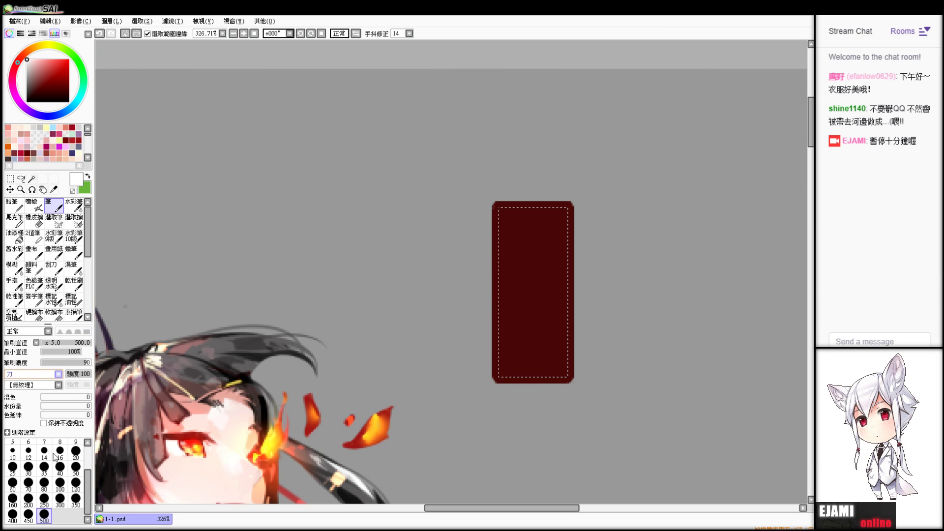
click(43, 383)
mouse_move(89, 342)
mouse_down()
mouse_move(51, 343)
mouse_move(78, 344)
mouse_up()
mouse_move(522, 231)
mouse_down()
mouse_move(553, 238)
mouse_move(519, 123)
mouse_up()
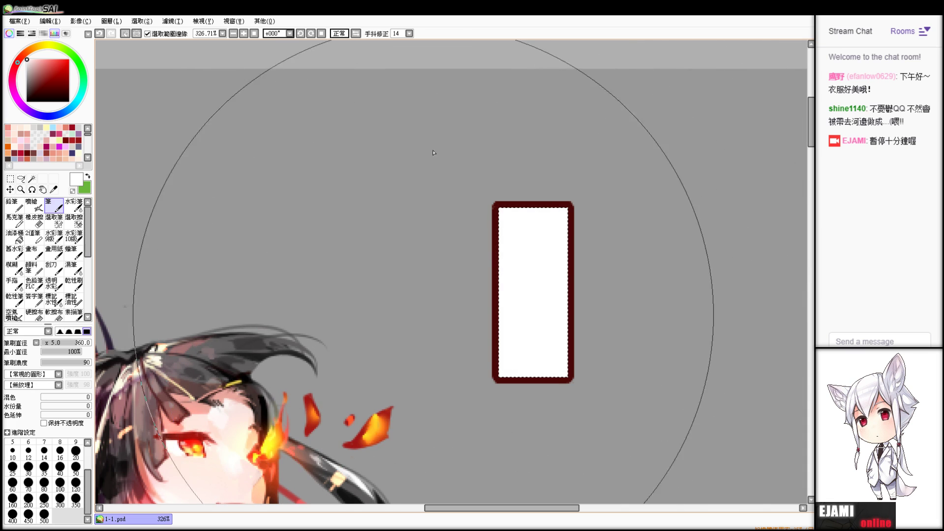
scroll(391, 247, down, 5)
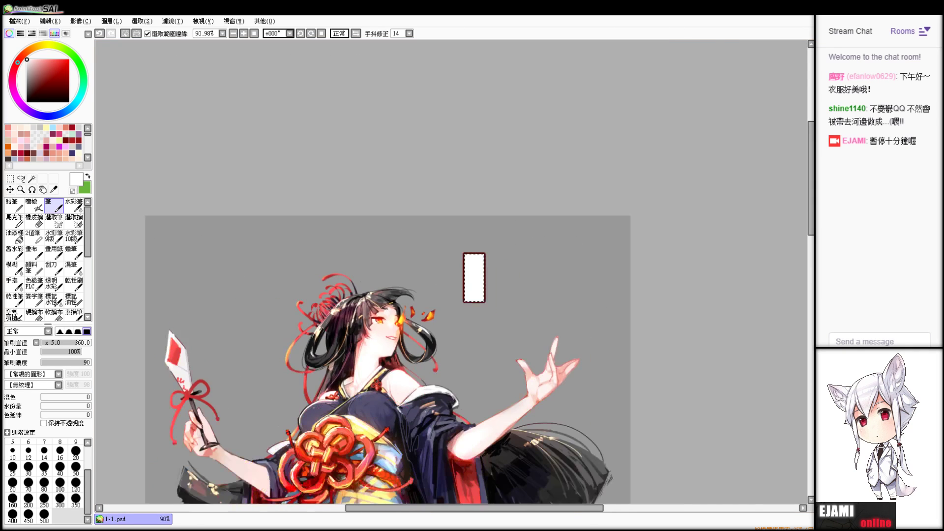
scroll(452, 272, up, 5)
key(ctrl+d)
- Round the inner corners of the white panel with the size 1 pencil in the maroon sampled from its border
key(alt)
key(n)
alt+click(494, 212)
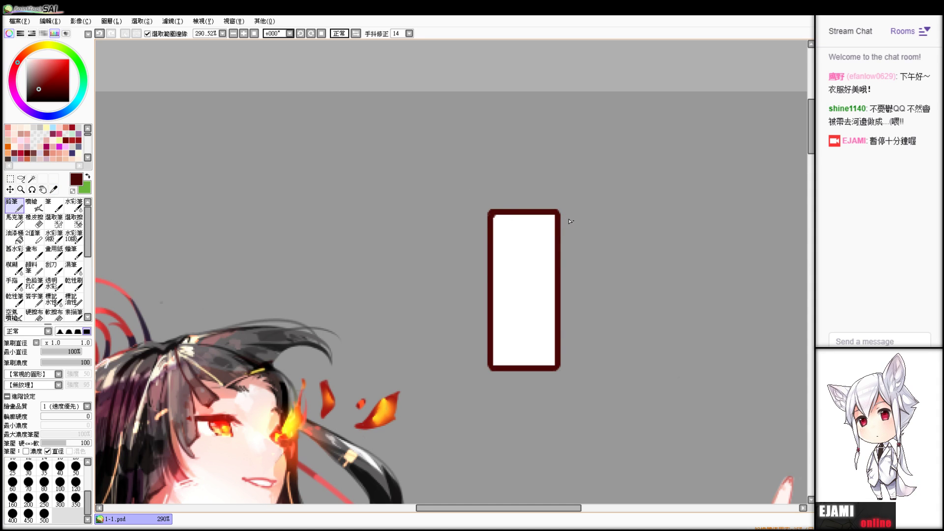
drag(494, 218, 496, 215)
key(ctrl+z)
key(ctrl+z)
key(ctrl+y)
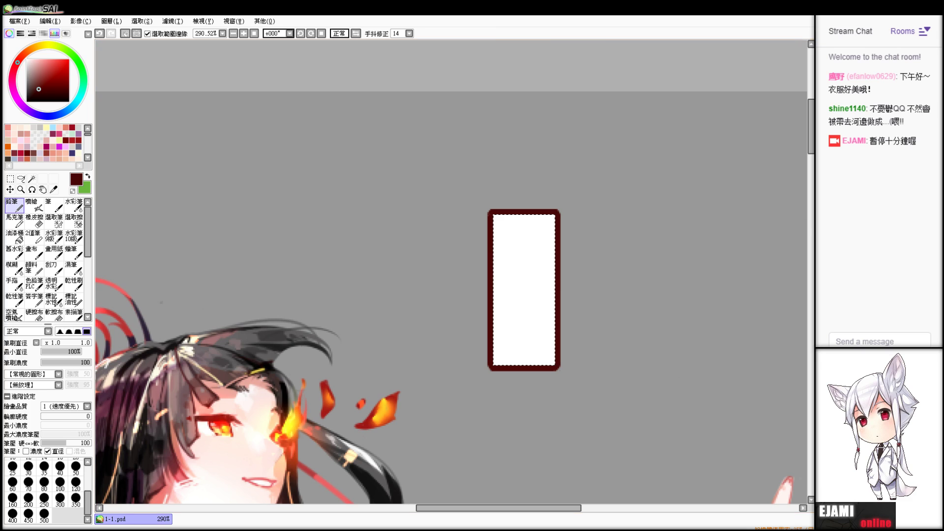
key(ctrl+z)
key(ctrl+y)
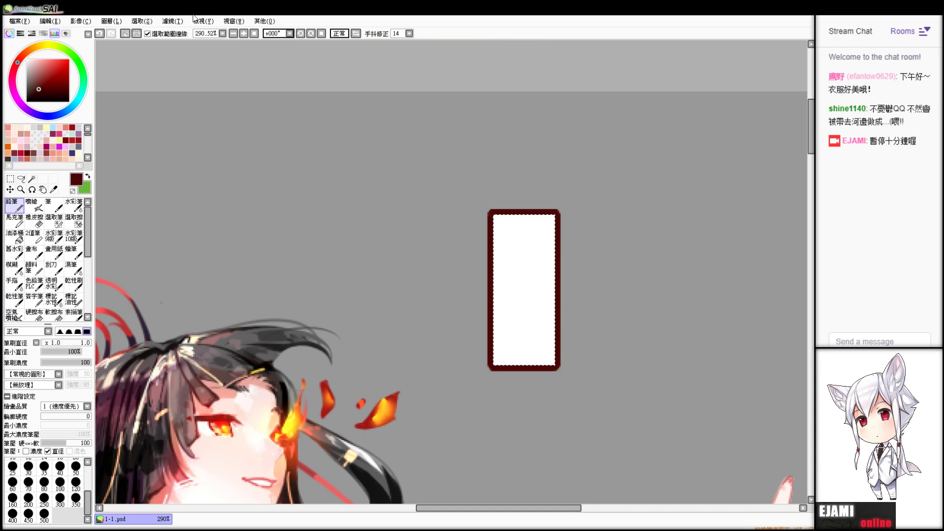
key(ctrl+d)
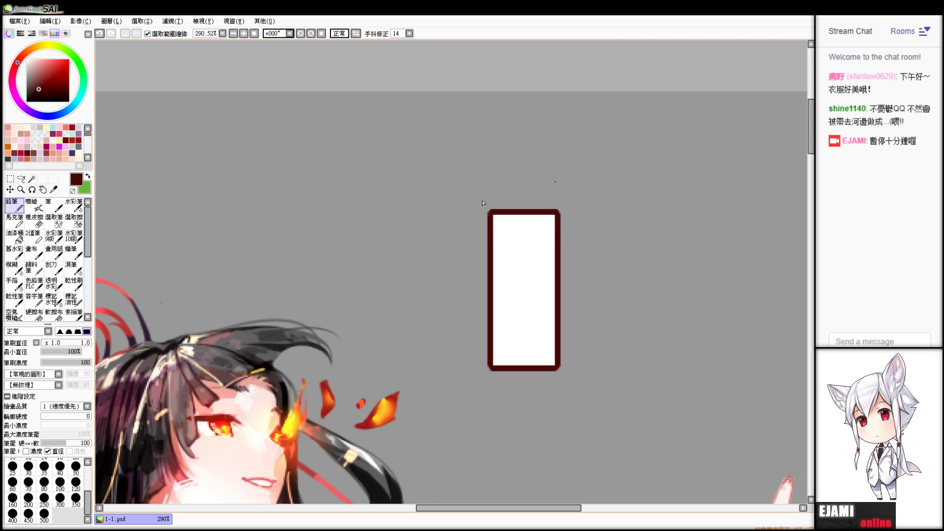
key(e)
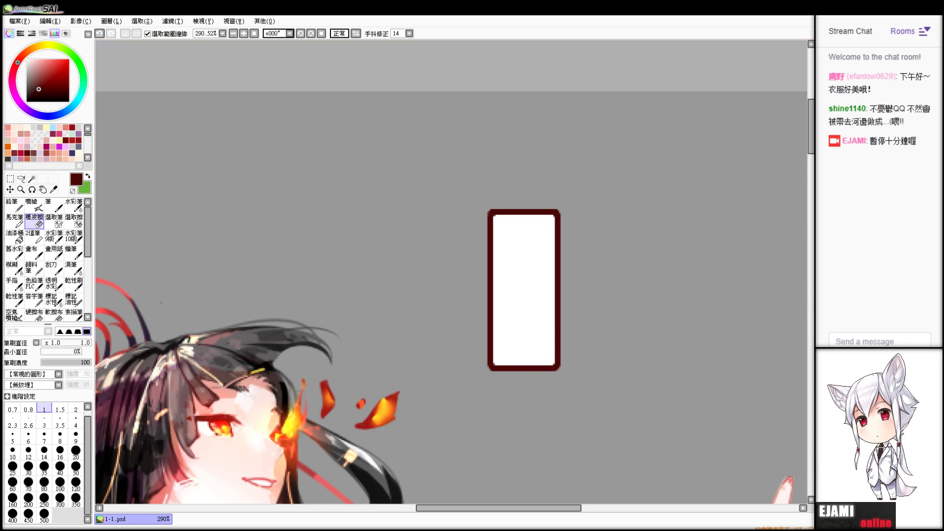
key(alt)
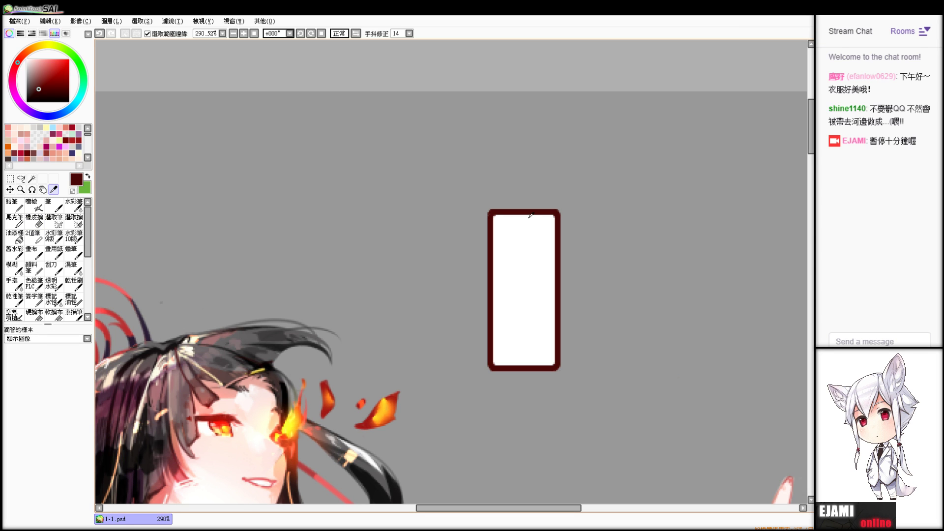
- Recolour the panel's maroon border light red with the brush at size 35
scroll(530, 216, down, 5)
scroll(530, 216, up, 2)
drag(463, 443, 521, 74)
drag(613, 311, 582, 390)
click(531, 391)
mouse_move(684, 47)
mouse_down()
mouse_move(558, 500)
mouse_move(590, 327)
mouse_up()
key(b)
drag(442, 221, 404, 248)
key(ctrl+z)
mouse_move(418, 295)
mouse_down()
mouse_move(403, 274)
mouse_move(276, 270)
mouse_up()
key(ctrl+z)
mouse_move(422, 228)
mouse_down()
mouse_move(425, 209)
mouse_move(418, 320)
mouse_move(429, 227)
mouse_move(444, 214)
mouse_move(436, 326)
mouse_up()
drag(440, 257, 440, 325)
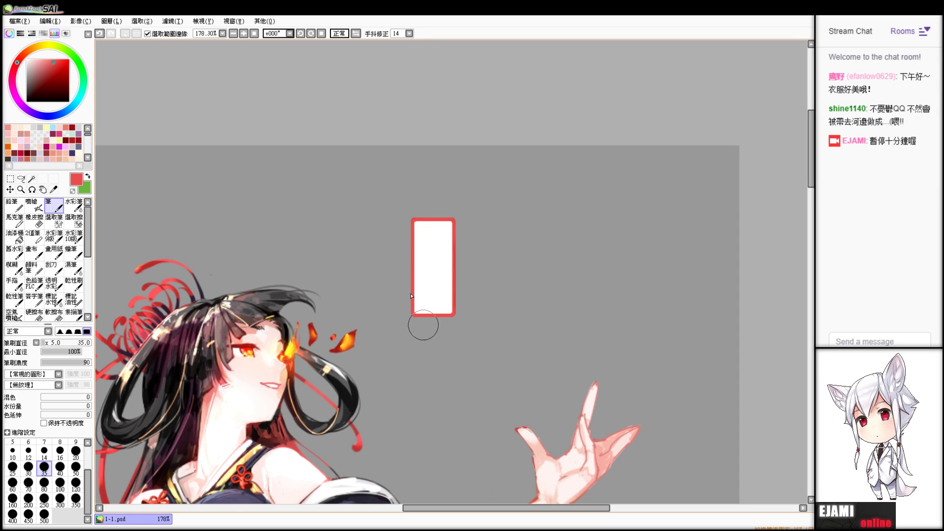
- Draw a red T-shaped mark at the top of the white panel with the pencil using the 刀 brush shape
key(e)
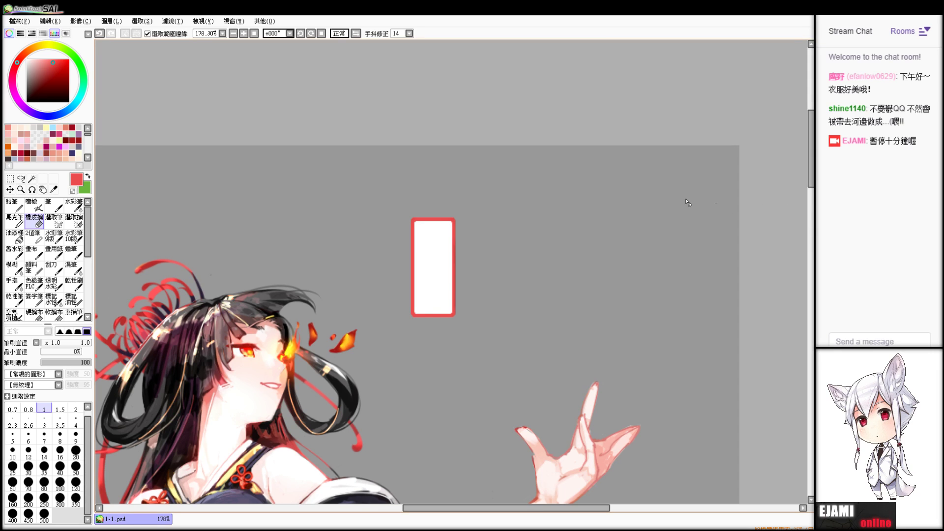
key(n)
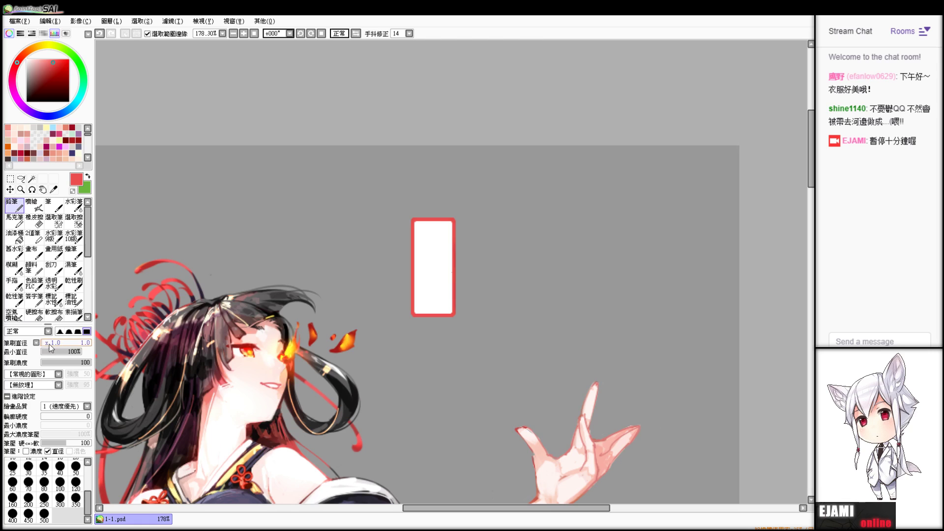
click(58, 376)
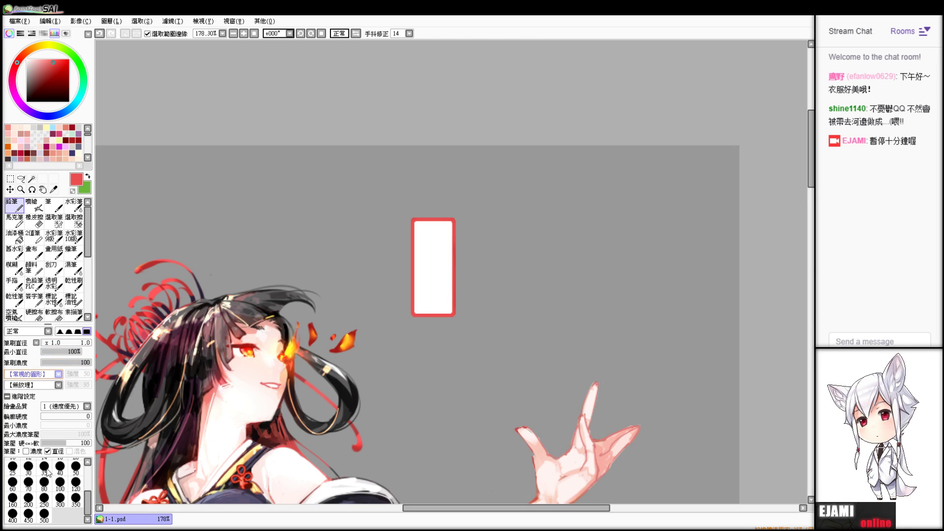
click(22, 439)
mouse_move(416, 226)
mouse_down()
mouse_move(444, 228)
mouse_move(434, 227)
mouse_move(429, 254)
mouse_up()
key(ctrl+z)
key(ctrl+z)
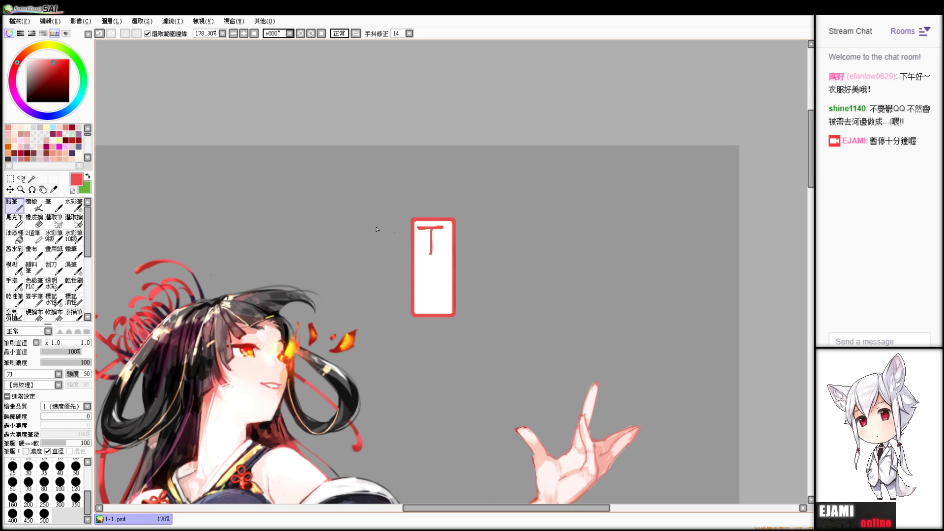
key(ctrl+z)
key(ctrl+z)
key(ctrl+z)
mouse_move(419, 229)
mouse_down()
mouse_move(443, 229)
mouse_move(432, 241)
mouse_move(615, 379)
mouse_up()
scroll(451, 271, up, 5)
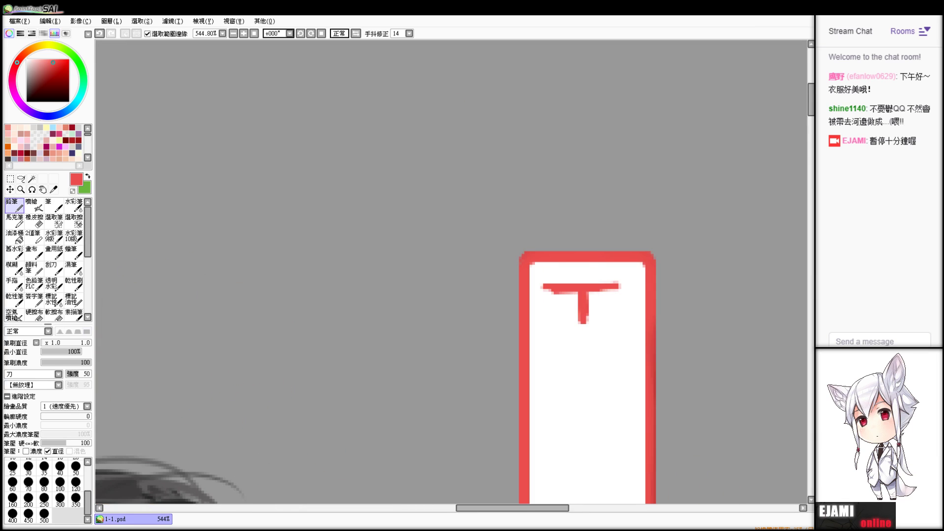
- Draw a small red box-shaped mark on each side of the T's stem, redrawing the right-hand one
drag(541, 298, 566, 318)
key(n)
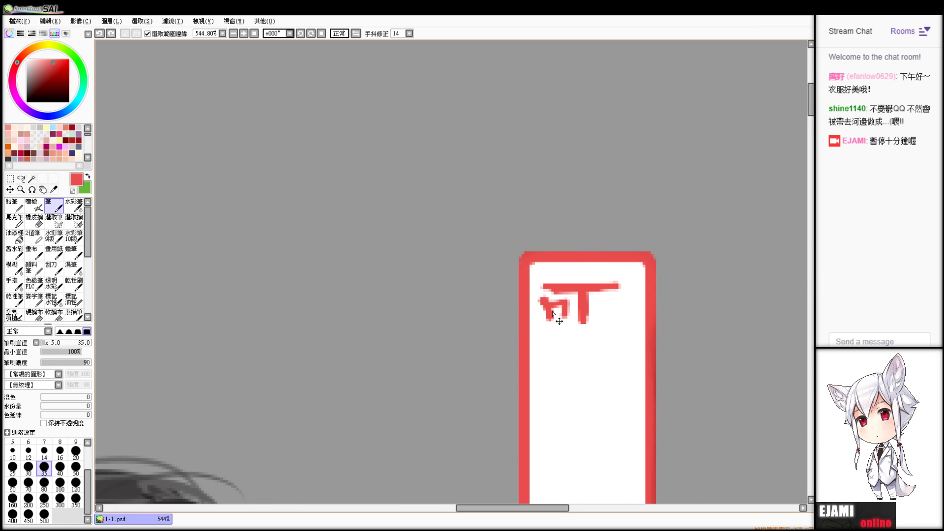
key(n)
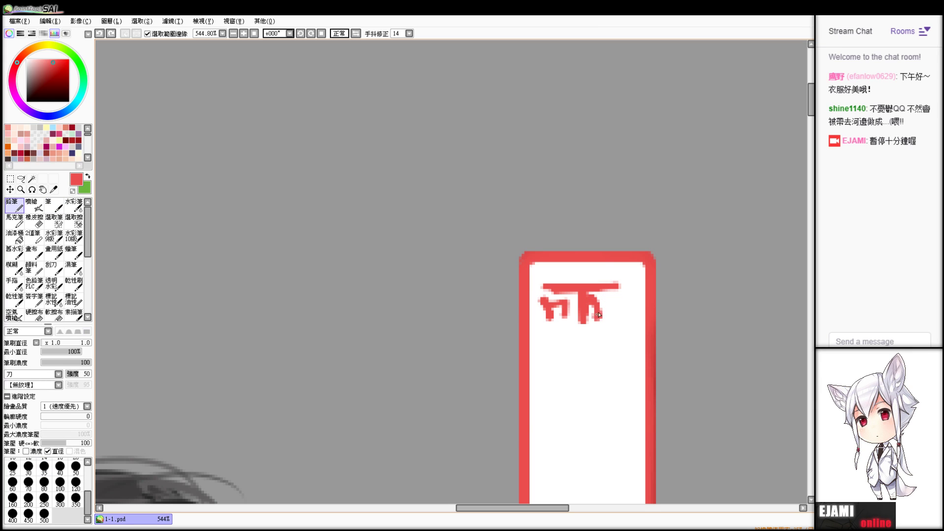
drag(612, 298, 615, 321)
key(ctrl+z)
key(ctrl+z)
key(ctrl+z)
key(ctrl+z)
drag(598, 299, 603, 321)
drag(604, 300, 618, 316)
scroll(451, 272, down, 6)
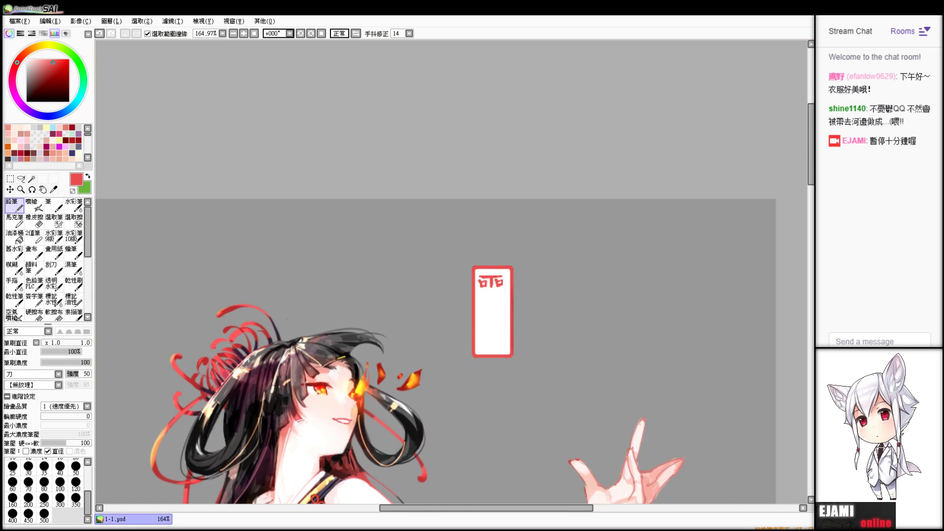
- Draw a long stepped red stroke down the left half of the panel, below the T-shaped mark, redoing it until the curve fits
scroll(406, 364, up, 5)
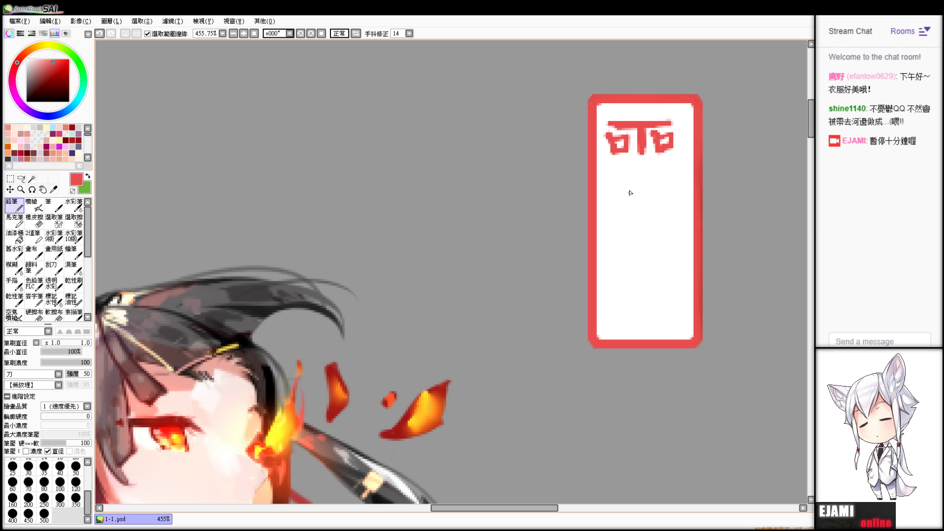
drag(634, 186, 599, 299)
key(ctrl+z)
drag(627, 171, 613, 307)
key(ctrl+z)
mouse_move(635, 178)
mouse_down()
mouse_move(629, 284)
mouse_move(616, 321)
mouse_up()
key(ctrl+z)
mouse_move(630, 180)
mouse_down()
mouse_move(629, 239)
mouse_move(607, 321)
mouse_up()
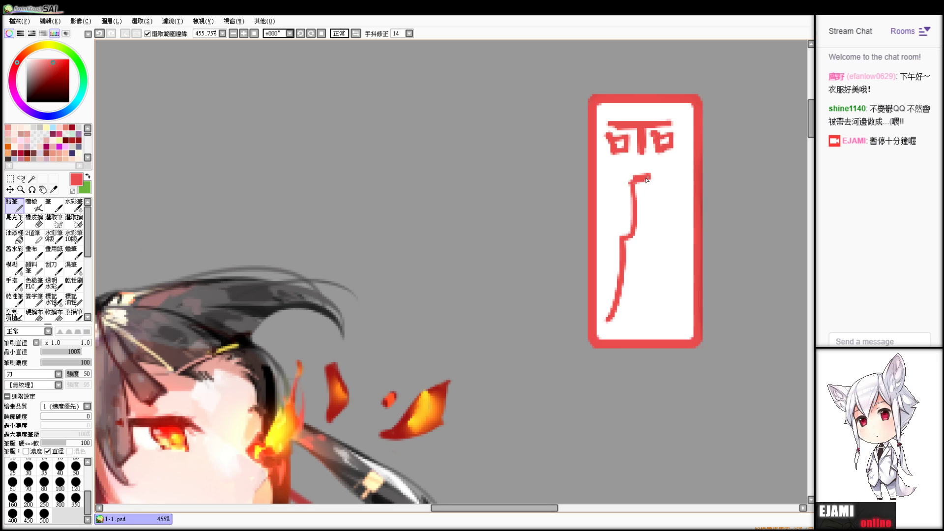
- Draw the mirrored long stroke down the panel's right half, joined to the left one at the top to form a narrow arch
mouse_move(626, 176)
mouse_down()
mouse_move(651, 175)
mouse_move(636, 188)
mouse_move(630, 182)
mouse_move(637, 229)
mouse_up()
key(ctrl+z)
key(ctrl+z)
mouse_move(636, 182)
mouse_down()
mouse_move(652, 244)
mouse_move(669, 249)
mouse_move(676, 272)
mouse_up()
key(ctrl+z)
drag(650, 216, 684, 295)
key(ctrl+z)
drag(651, 217, 693, 313)
key(ctrl+z)
mouse_move(651, 217)
mouse_down()
mouse_move(652, 238)
mouse_move(673, 283)
mouse_move(661, 237)
mouse_move(684, 318)
mouse_up()
key(ctrl+z)
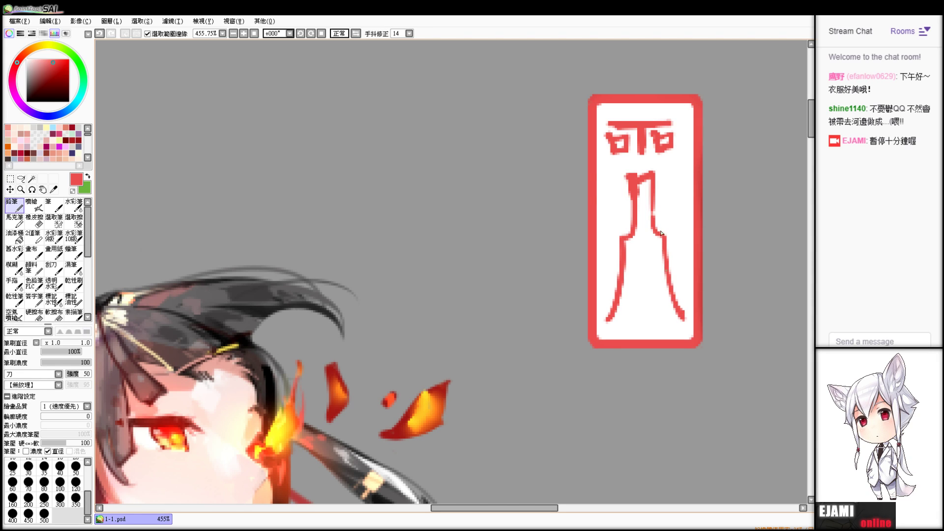
- Touch up the top of the narrow arch and extend the T's stem down towards it
key(e)
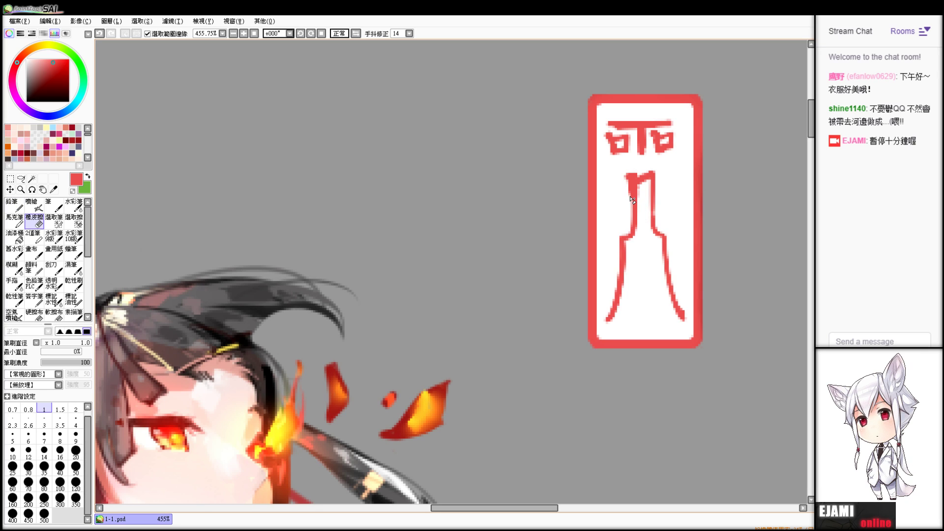
key(n)
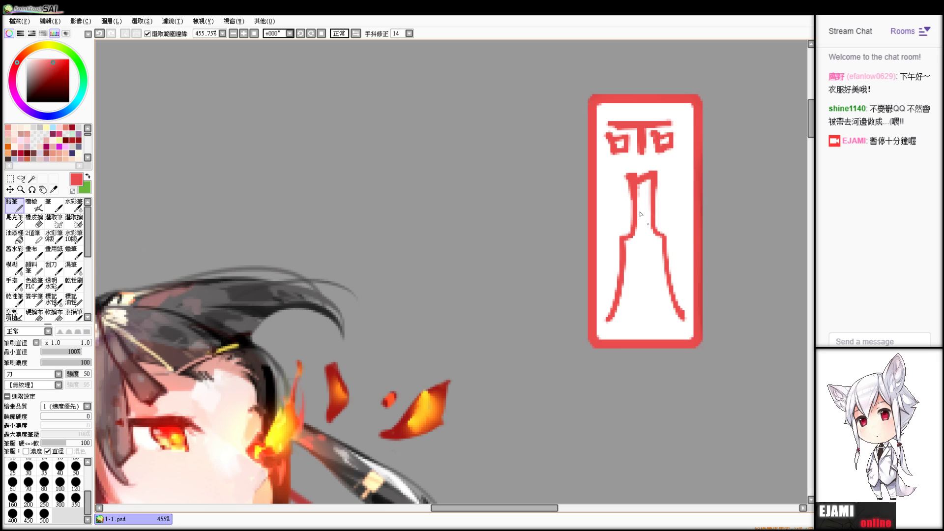
drag(642, 154, 642, 164)
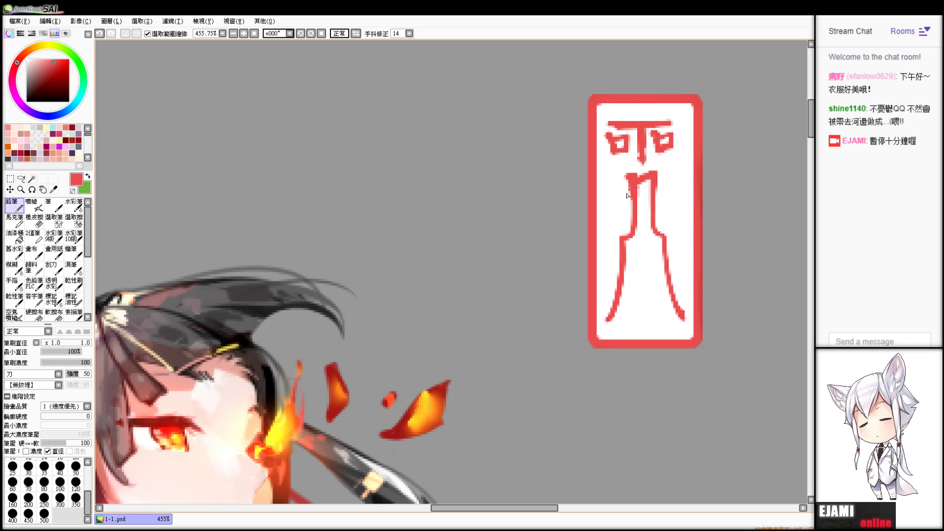
- Add a crossbar inside the narrow arch and draw a hooked vertical stroke down each side of it
mouse_move(638, 195)
mouse_down()
mouse_move(650, 193)
mouse_move(650, 184)
mouse_move(610, 229)
mouse_up()
key(ctrl+z)
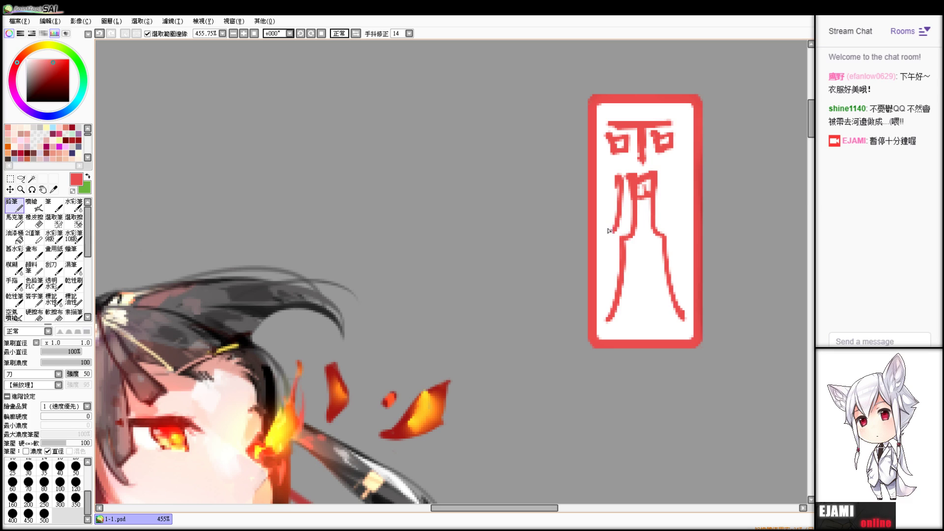
key(ctrl+z)
mouse_move(615, 171)
mouse_down()
mouse_move(610, 234)
mouse_move(622, 186)
mouse_move(610, 165)
mouse_move(621, 186)
mouse_up()
mouse_move(678, 162)
mouse_down()
mouse_move(669, 216)
mouse_move(679, 236)
mouse_up()
drag(670, 193, 681, 234)
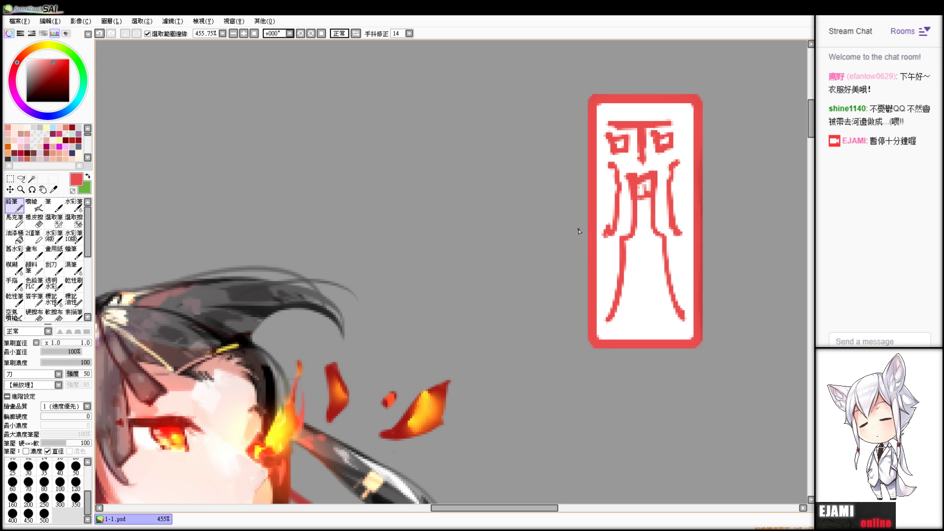
- Draw a small curled red character between the flared legs at the base of the lettering, with a short upright stroke above it
mouse_move(631, 296)
mouse_down()
mouse_move(659, 295)
mouse_move(640, 307)
mouse_up()
key(ctrl+z)
mouse_move(625, 297)
mouse_down()
mouse_move(658, 295)
mouse_move(649, 319)
mouse_up()
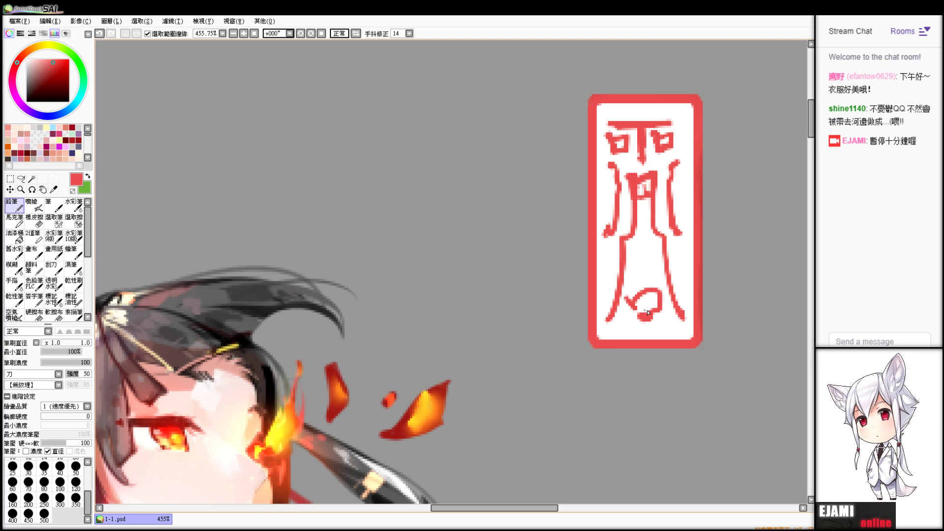
drag(630, 280, 642, 300)
drag(646, 239, 649, 302)
key(ctrl+z)
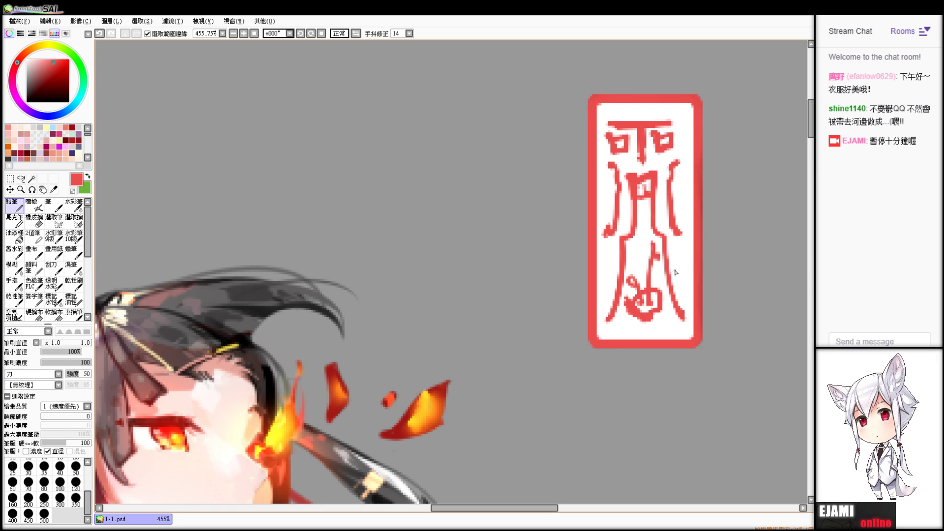
- Draw a horizontal red bar beneath the curled character at the base of the panel
scroll(452, 272, down, 7)
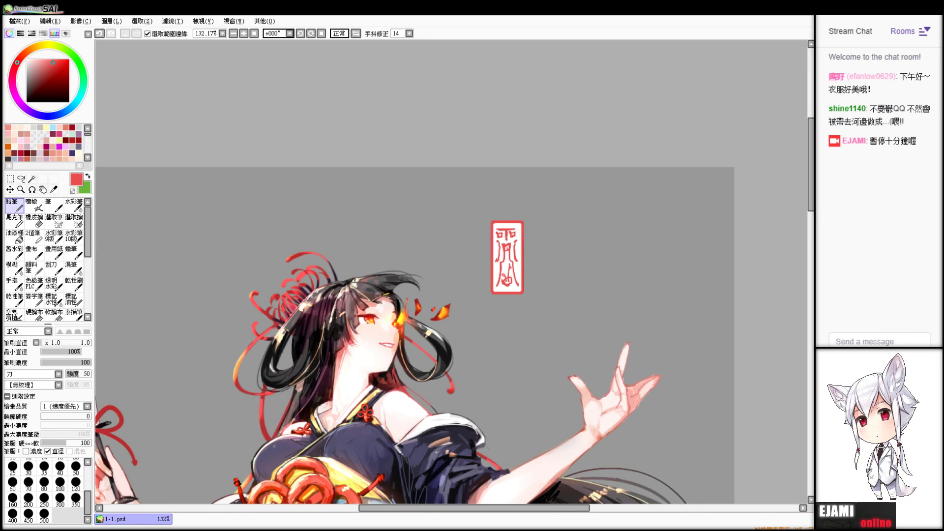
key(plus)
key(plus)
key(plus)
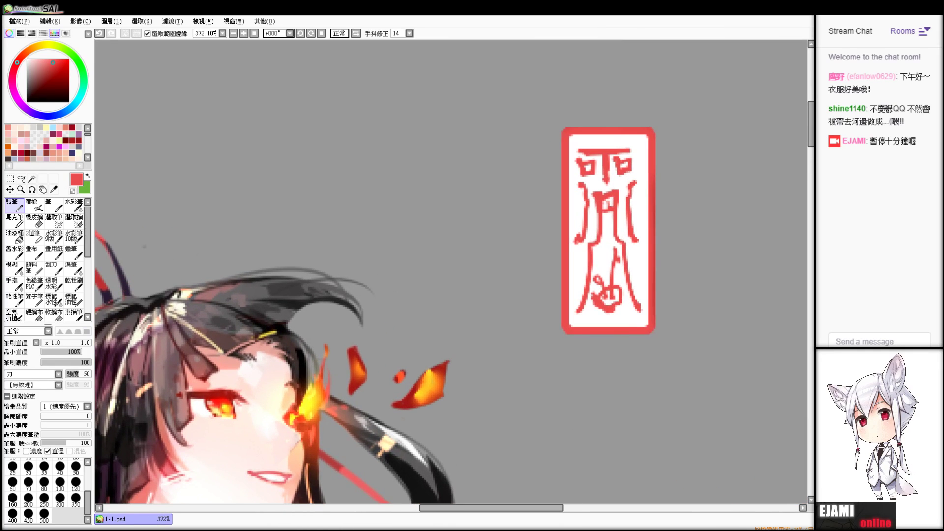
key(ctrl+z)
drag(623, 311, 629, 315)
key(ctrl+z)
key(ctrl+z)
key(ctrl+y)
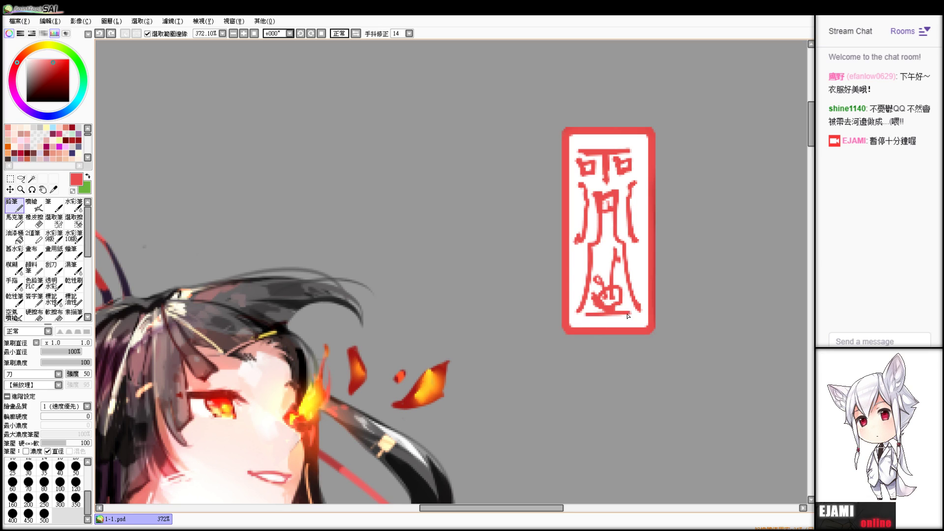
- Tidy the bar at the base with the eraser and flare the left leg's foot outward with the pencil
key(e)
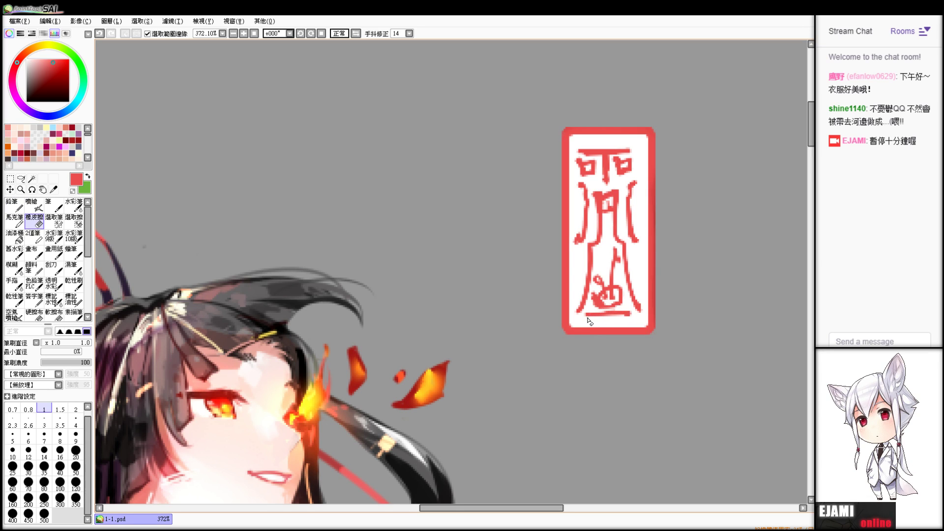
key(n)
mouse_move(608, 316)
mouse_down()
mouse_move(572, 315)
mouse_move(588, 268)
mouse_up()
key(ctrl+z)
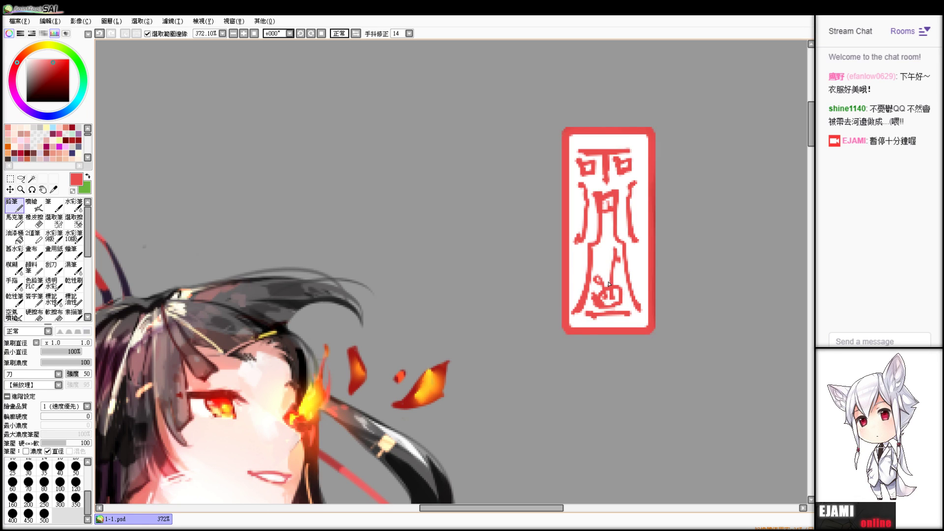
- Reshape the curled lower character into more angular strokes, alternating between the pencil and the size 1 eraser
key(e)
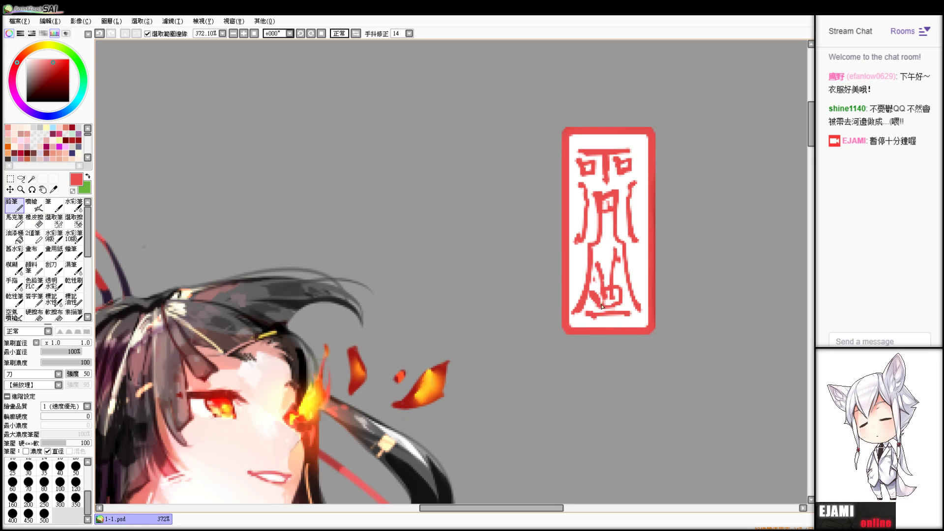
key(e)
drag(596, 308, 626, 307)
key(n)
key(e)
key(ctrl+z)
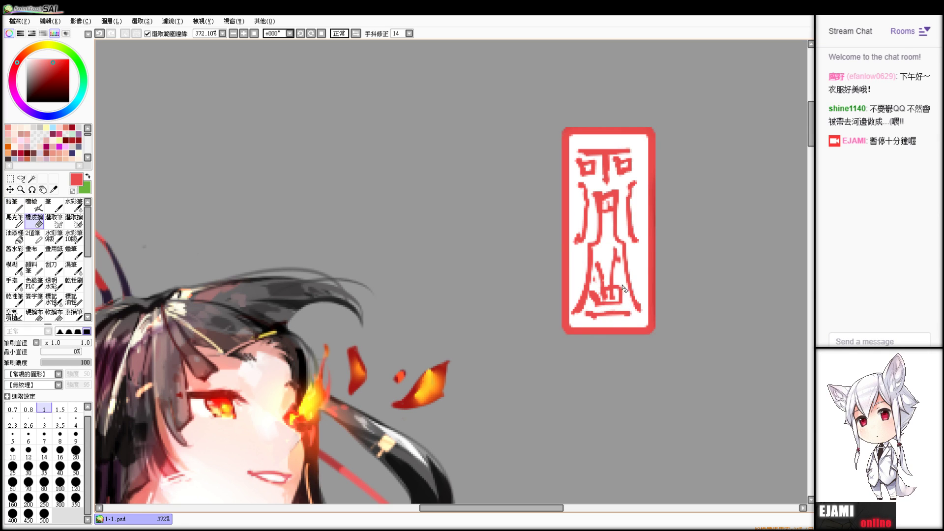
key(n)
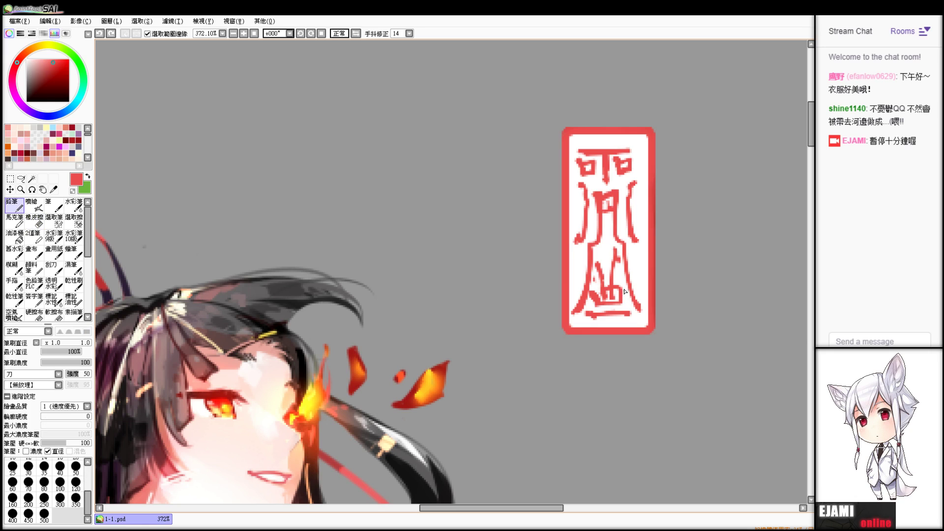
- Touch up the upright stroke above the lower character and nudge the lettering to centre it within the white panel
key(ctrl+z)
key(e)
mouse_move(618, 249)
mouse_down()
mouse_move(619, 263)
mouse_move(623, 250)
mouse_up()
key(n)
mouse_move(698, 176)
ctrl+mouse_down()
mouse_move(706, 169)
mouse_move(702, 176)
ctrl+mouse_up()
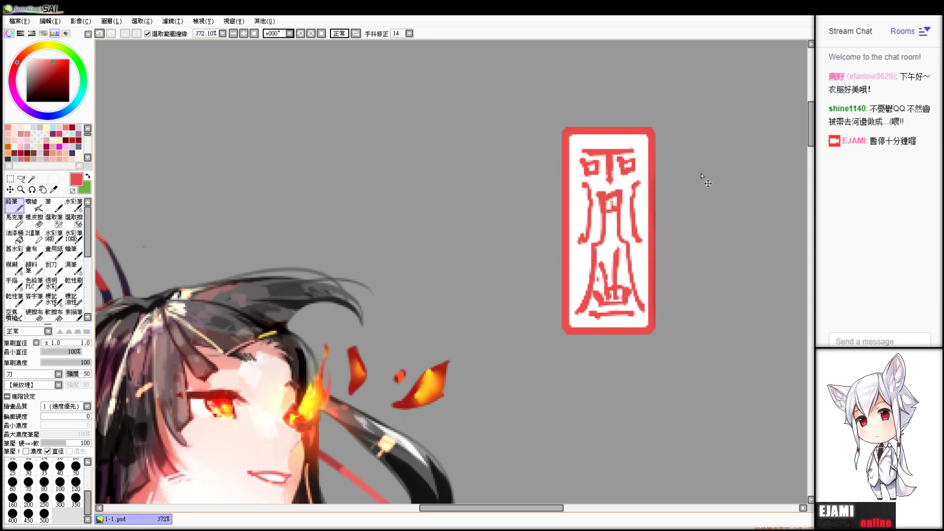
key(e)
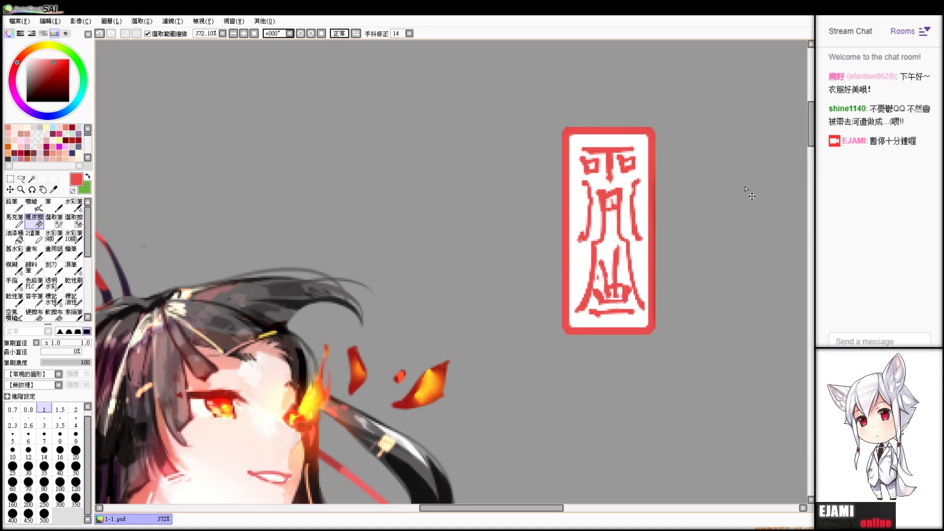
- Examine the talisman's lettering against the whole figure and again close up
scroll(746, 191, down, 2)
scroll(452, 273, down, 7)
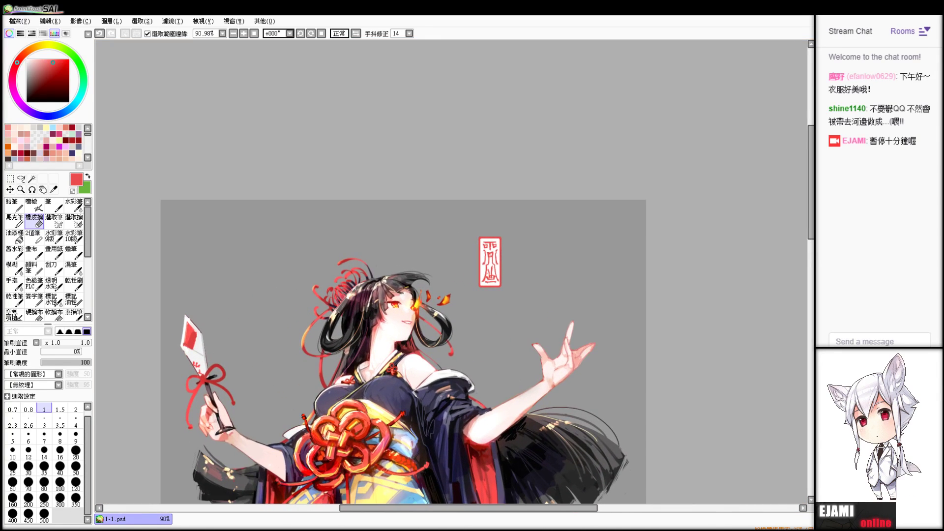
scroll(451, 272, up, 1)
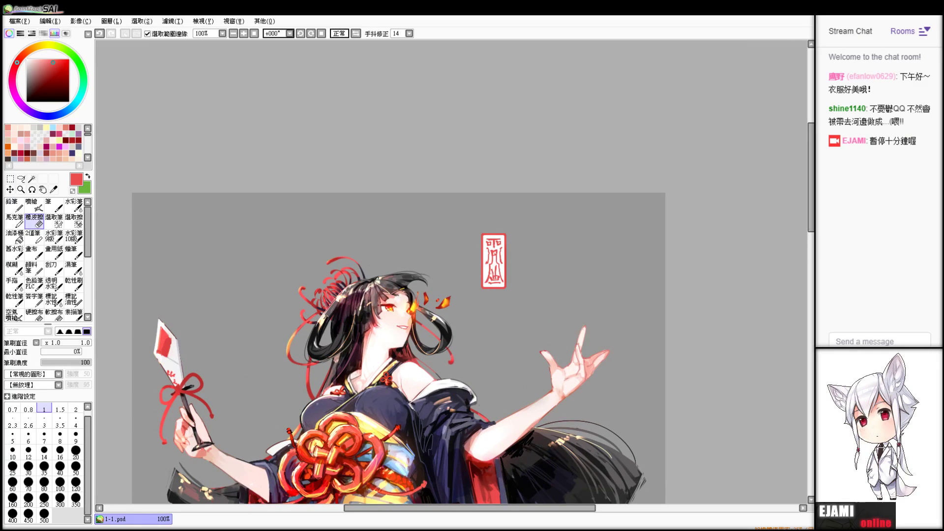
scroll(452, 272, up, 4)
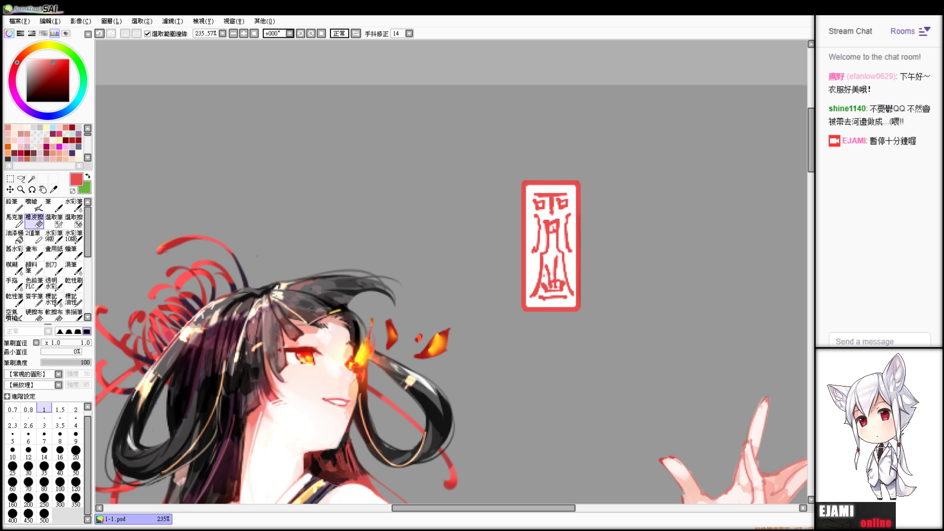
scroll(452, 271, down, 4)
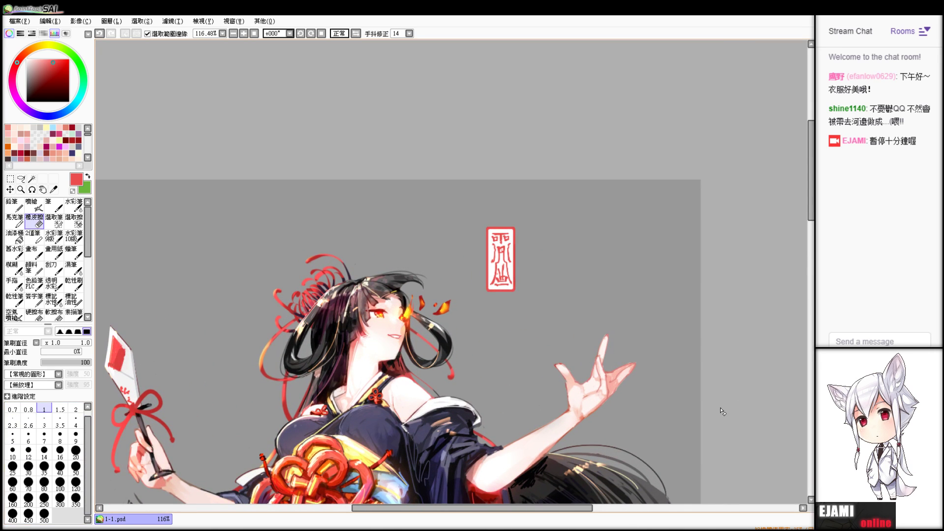
scroll(689, 394, up, 3)
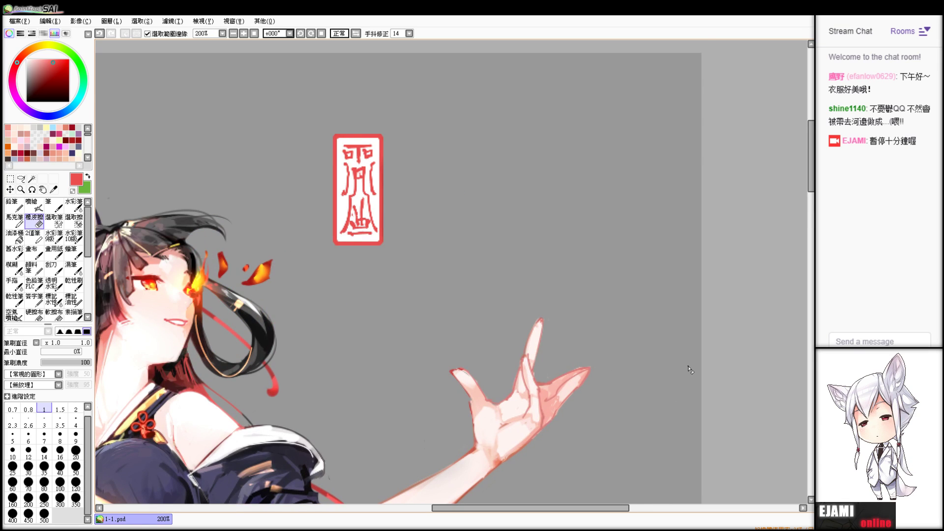
drag(689, 368, 728, 344)
drag(282, 130, 566, 250)
key(n)
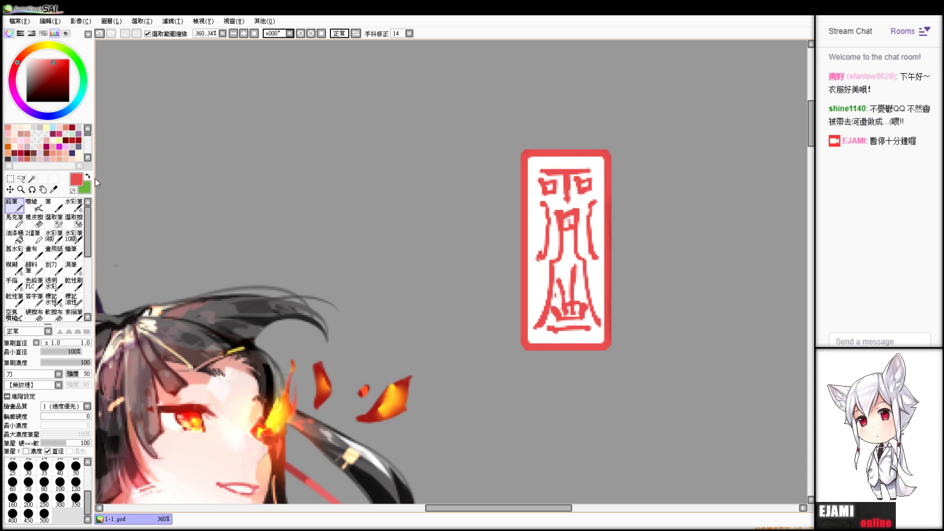
- Make a rectangular selection around the talisman and trim it close to the red border's outer edges
click(10, 179)
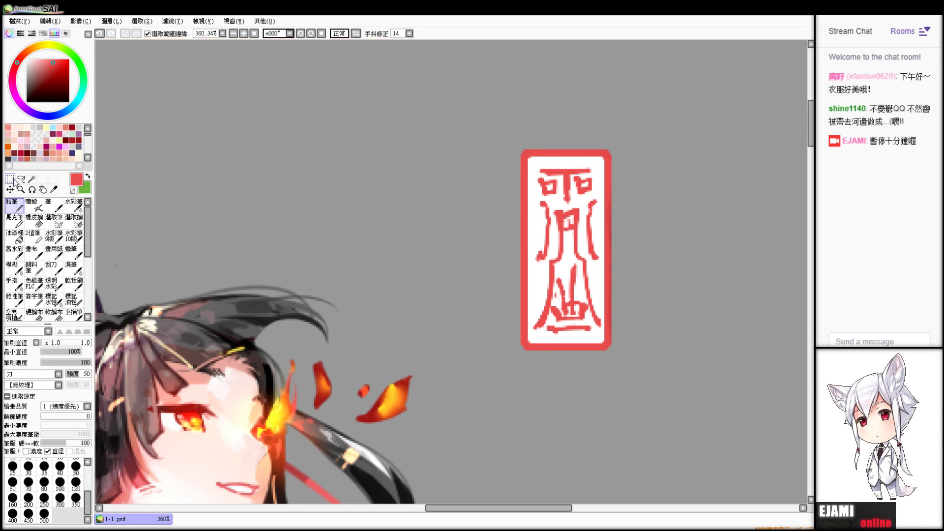
drag(521, 146, 552, 227)
click(516, 146)
drag(516, 146, 552, 213)
click(514, 146)
mouse_move(517, 146)
mouse_down()
mouse_move(623, 361)
mouse_move(613, 353)
mouse_up()
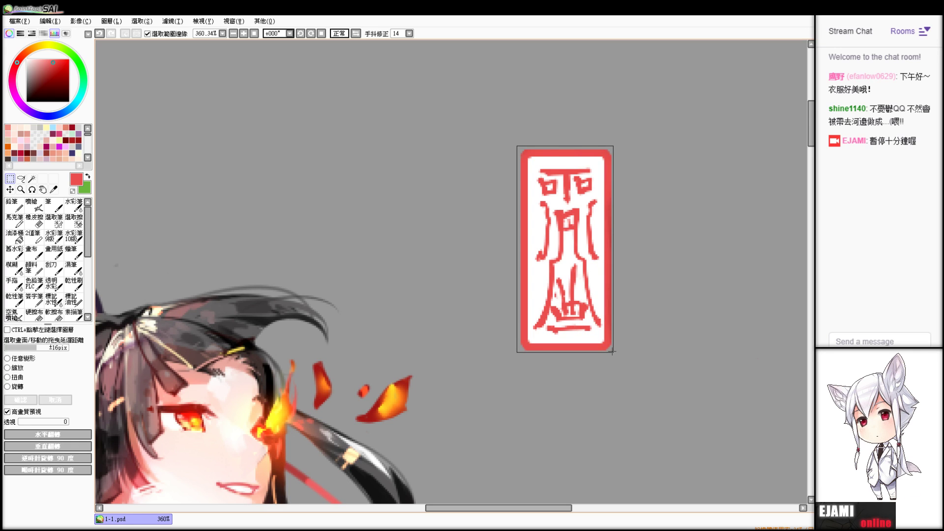
drag(502, 135, 518, 363)
drag(502, 127, 618, 152)
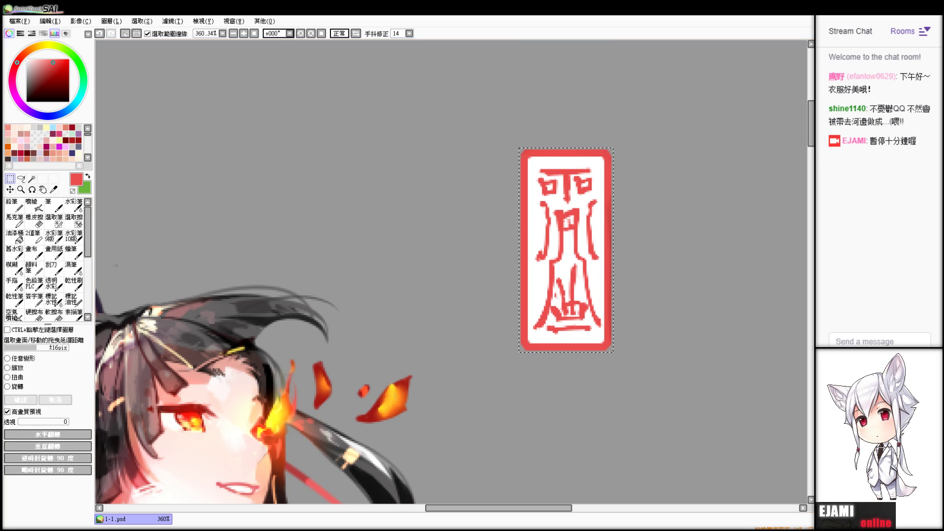
- Shade the border's outer edges with the size 35 brush in dark red sampled beside the hair, and clear the selection
key(alt)
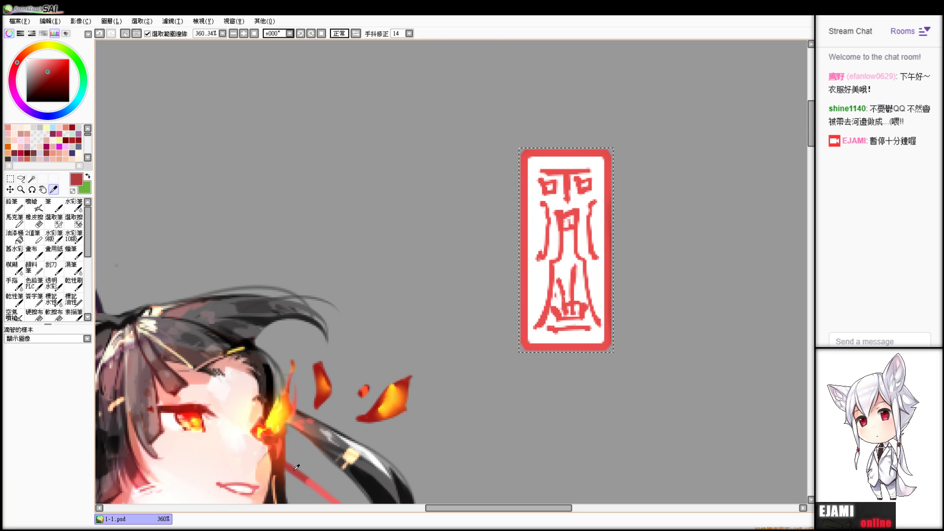
key(b)
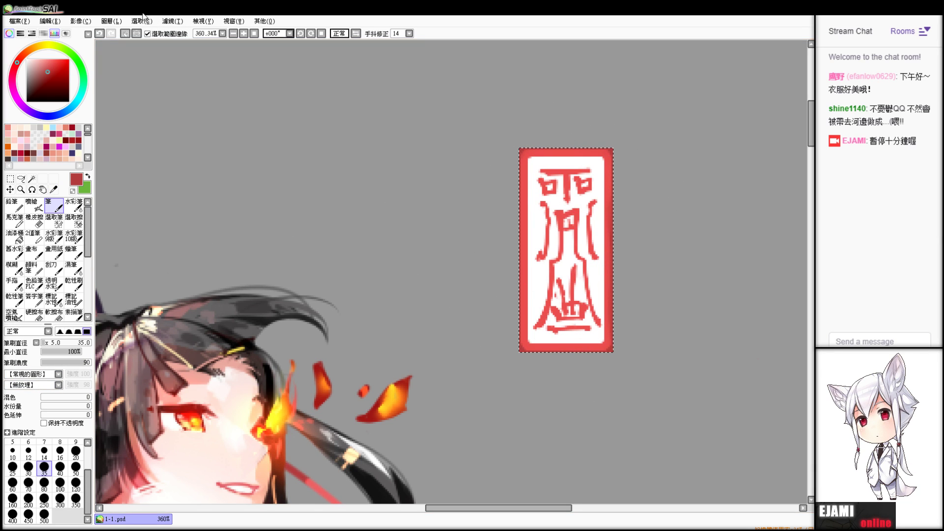
key(ctrl+d)
- Round off the talisman's squared outer corners with the size 1 eraser
key(e)
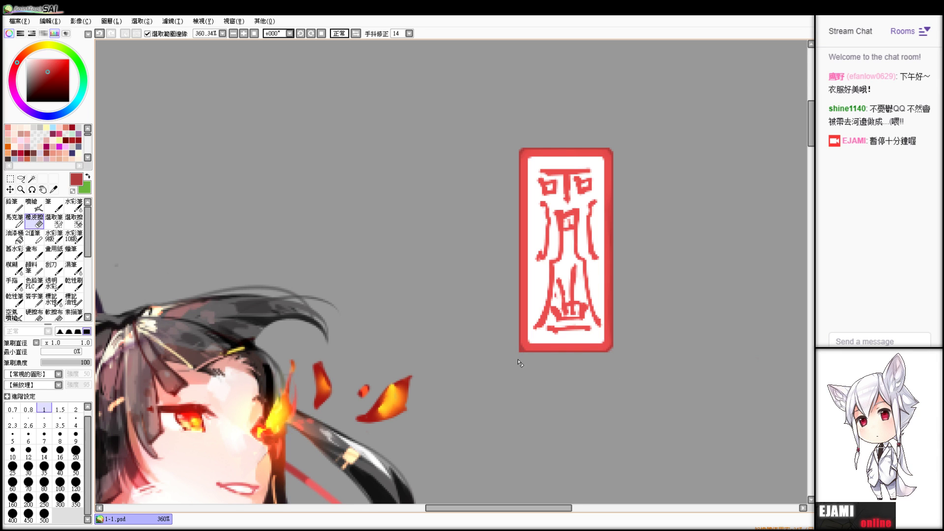
drag(536, 355, 497, 356)
key(ctrl+a)
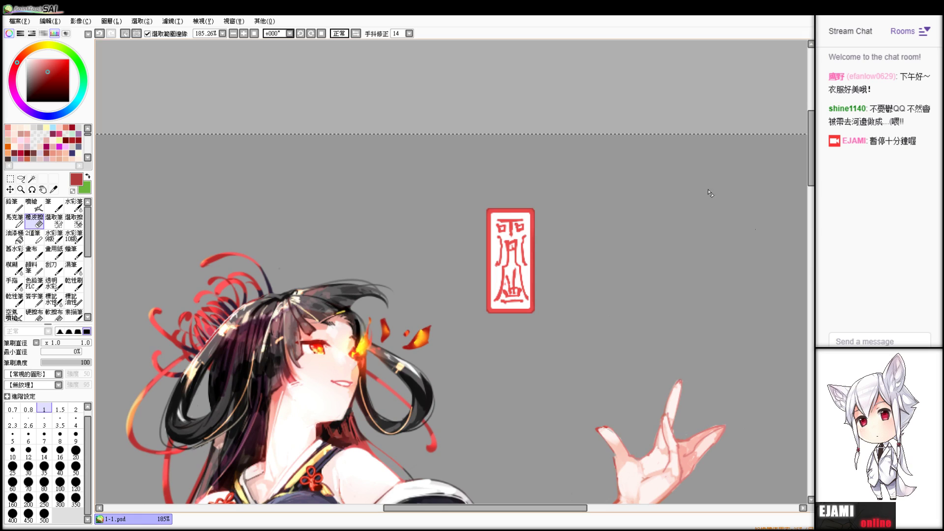
key(ctrl+d)
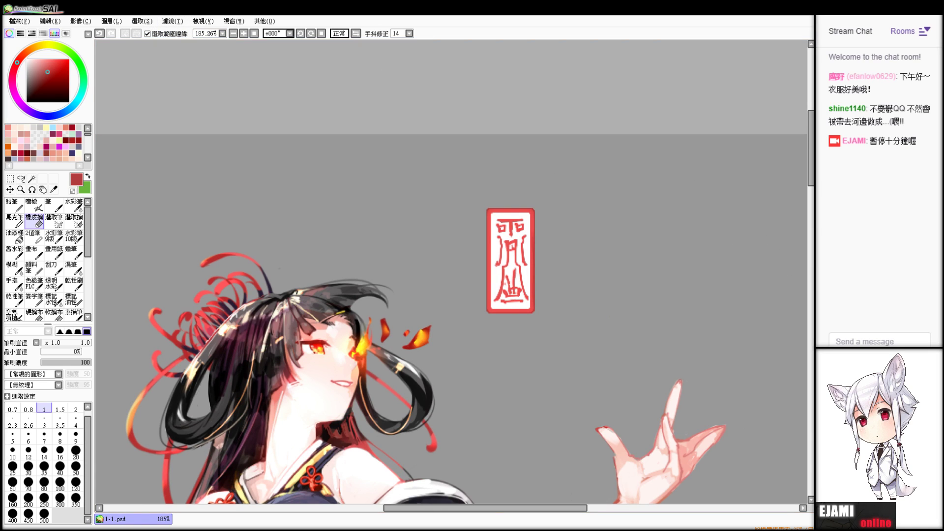
click(10, 178)
drag(459, 168, 565, 343)
scroll(452, 272, down, 10)
scroll(451, 272, up, 5)
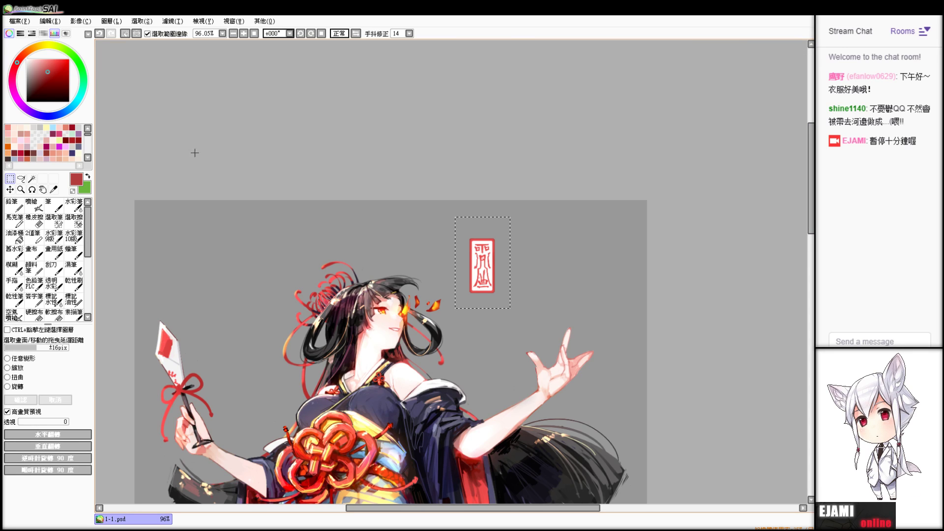
key(ctrl+d)
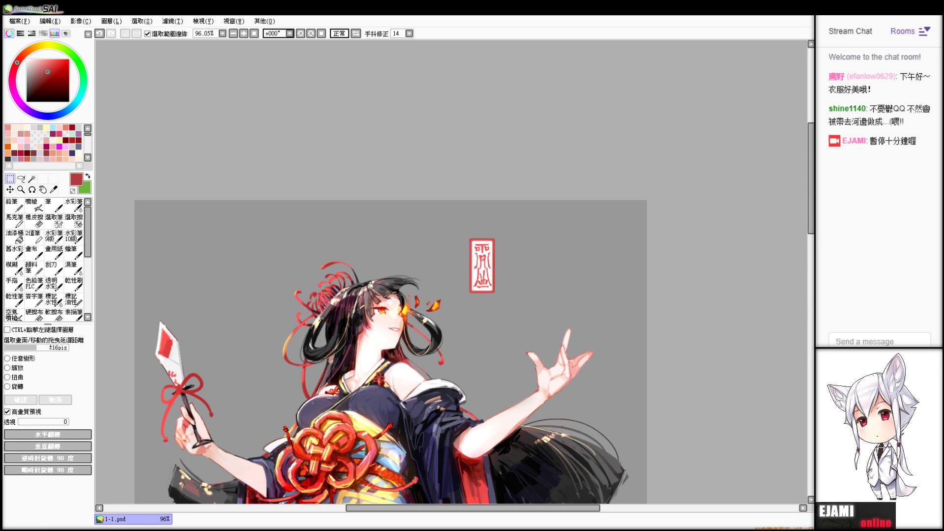
key(ctrl+z)
- Set up a linework layer for the artwork and choose the Curve tool in black
drag(443, 315, 493, 146)
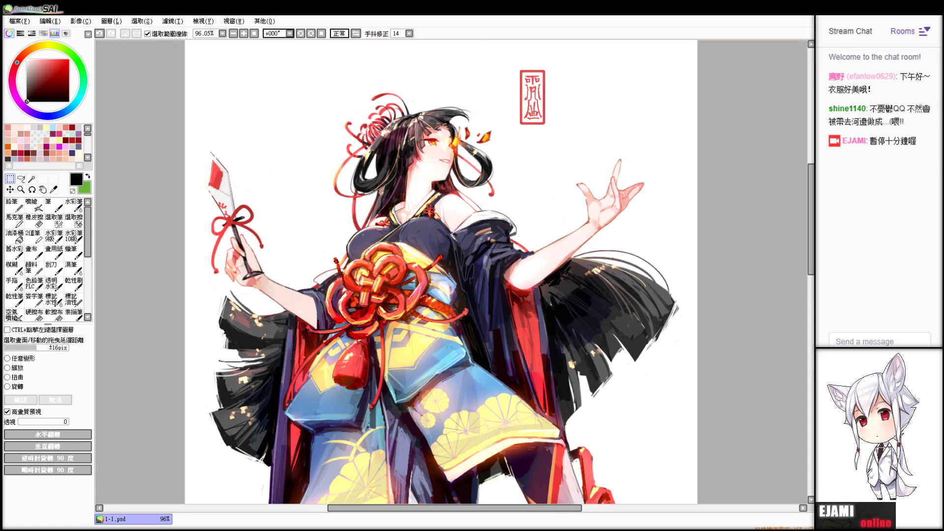
click(842, 206)
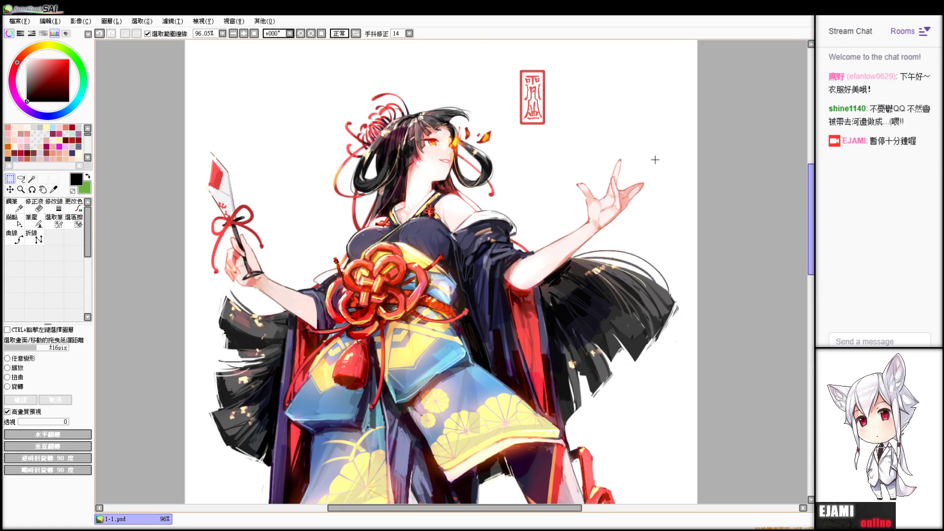
click(19, 239)
- Try to draw a circle near the talisman with the Curve tool, placing points while rotating the canvas, and undo it
click(492, 93)
key(Delete)
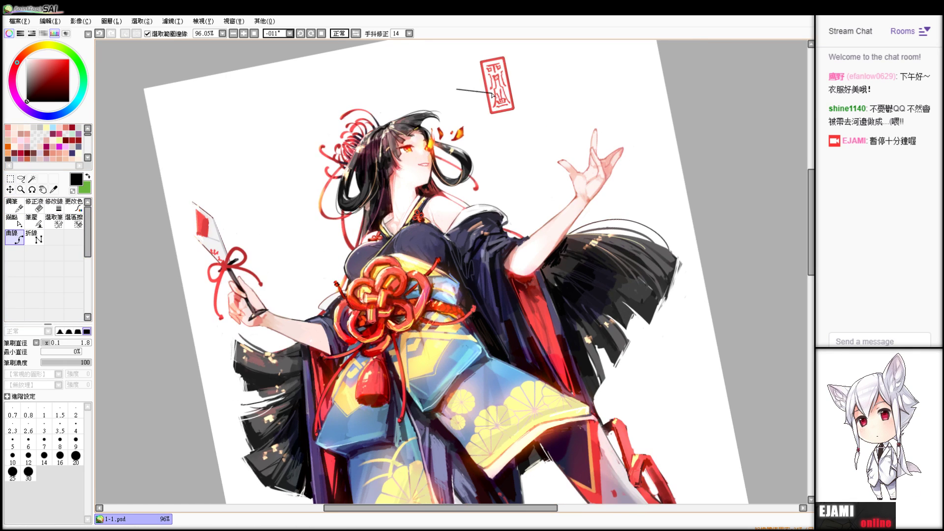
click(491, 93)
key(Delete)
click(492, 93)
key(Delete)
click(492, 93)
key(Delete)
key(Delete)
click(492, 94)
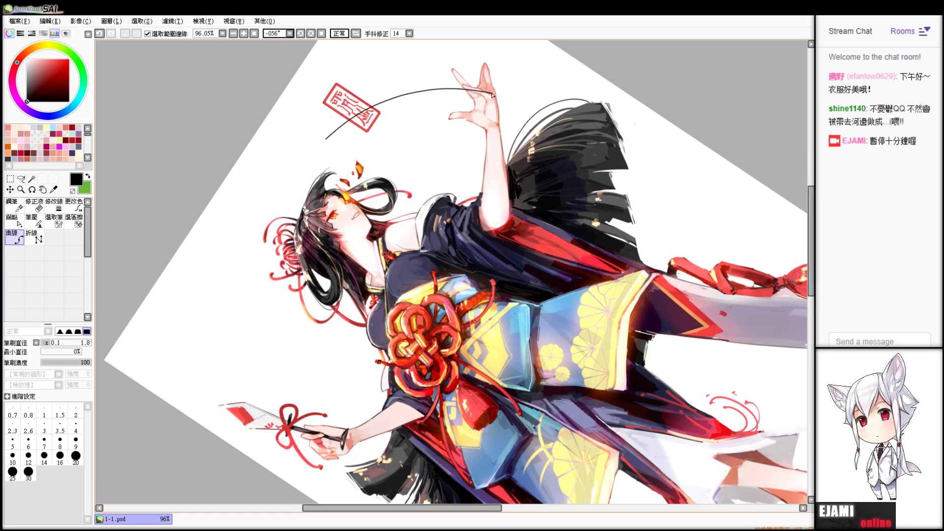
key(Delete)
key(Delete)
key(ctrl+z)
key(ctrl+z)
key(ctrl+z)
key(ctrl+z)
key(ctrl+z)
key(ctrl+z)
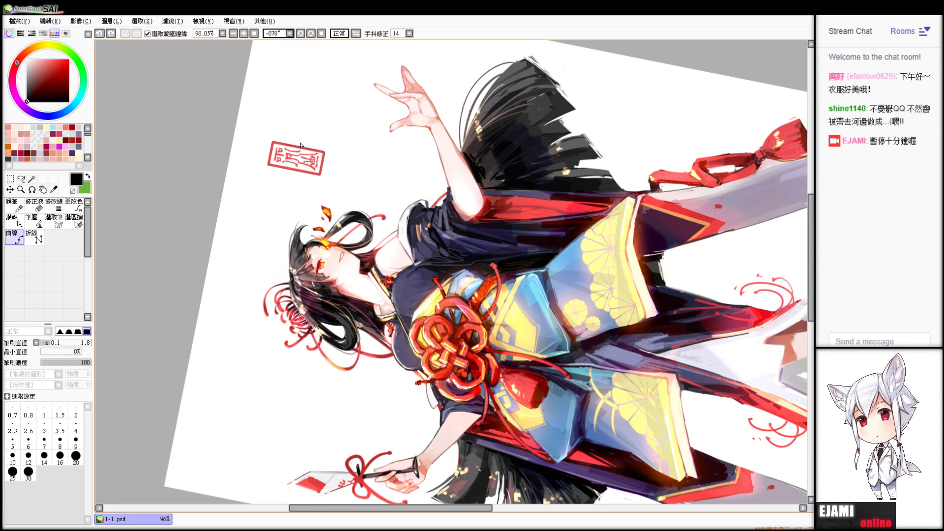
- Draw a thin black circle between the woman's head and outstretched hand with the Curve tool, rotating the canvas through a full turn
key(Home)
scroll(429, 137, up, 5)
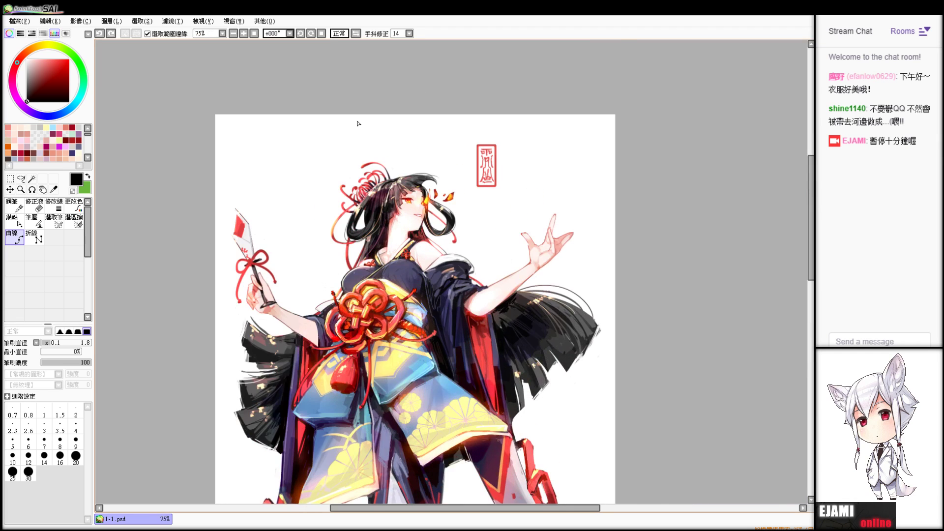
key(Delete)
key(Delete)
key(Delete)
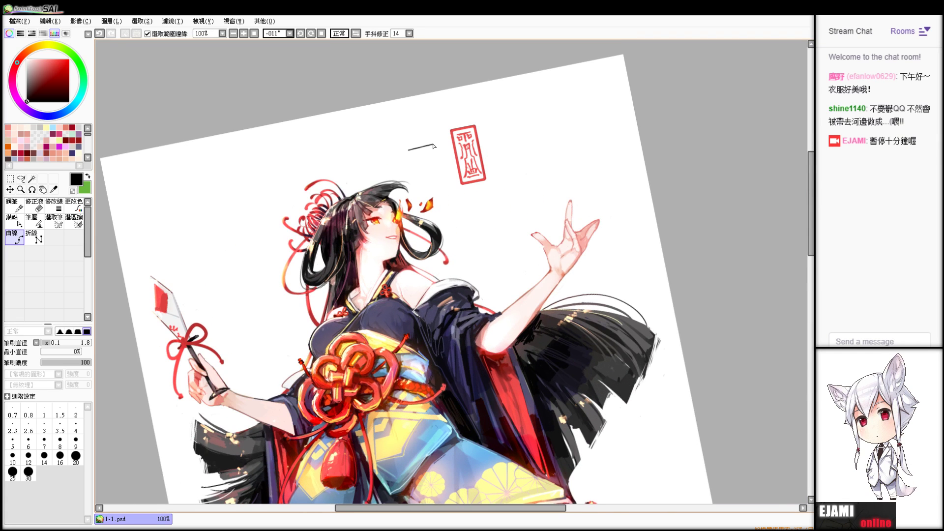
key(Delete)
key(Delete)
key(Delete)
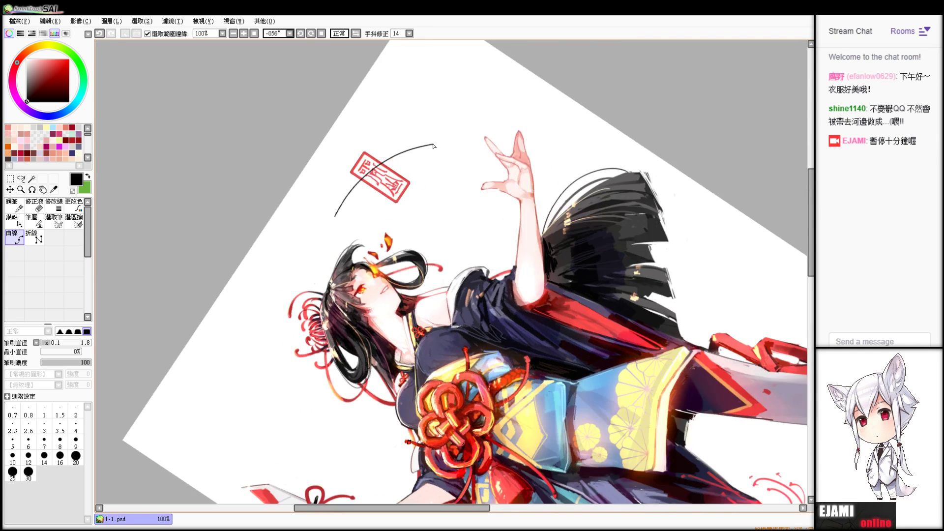
key(Delete)
key(Delete)
key(Delete)
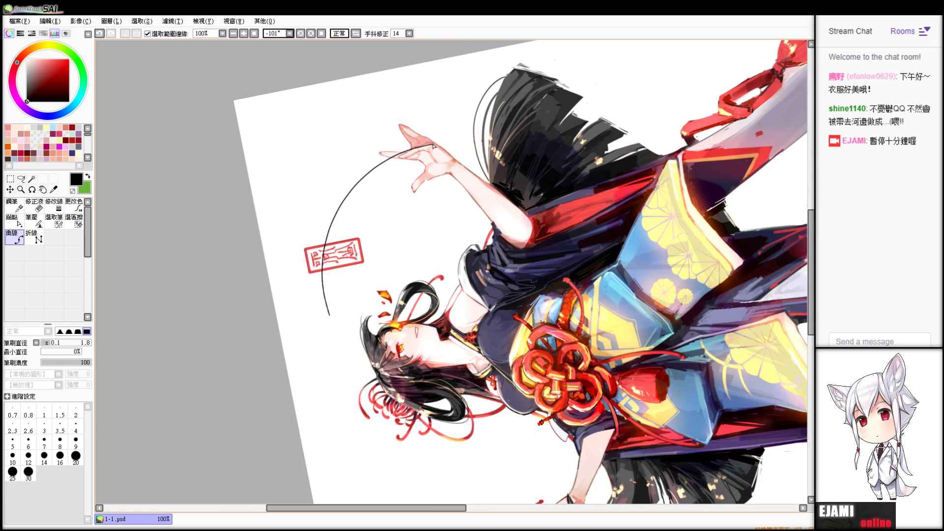
key(Delete)
key(Delete)
key(Delete)
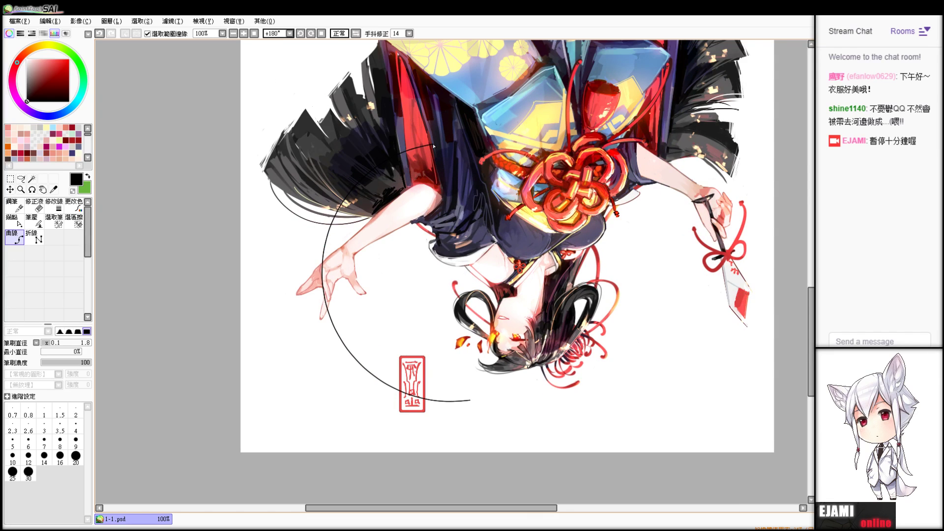
key(Delete)
key(Delete)
key(Delete)
key(Delete)
key(Delete)
key(Delete)
key(Delete)
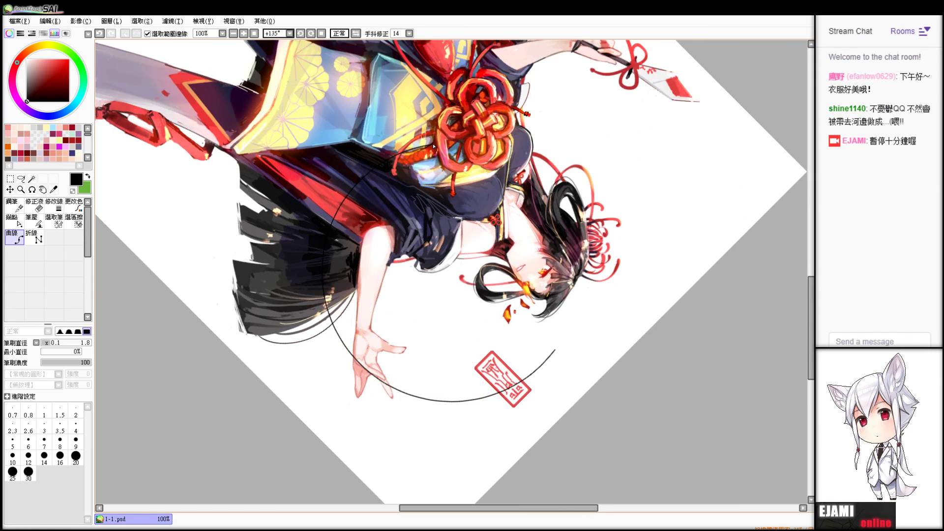
key(Delete)
key(Delete)
key(Delete)
key(Delete)
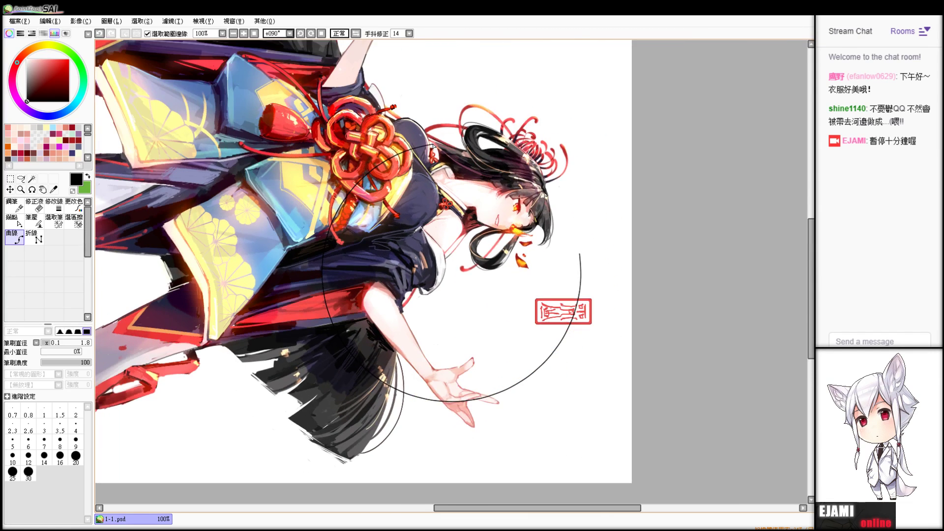
key(Delete)
key(Delete)
key(Delete)
key(Delete)
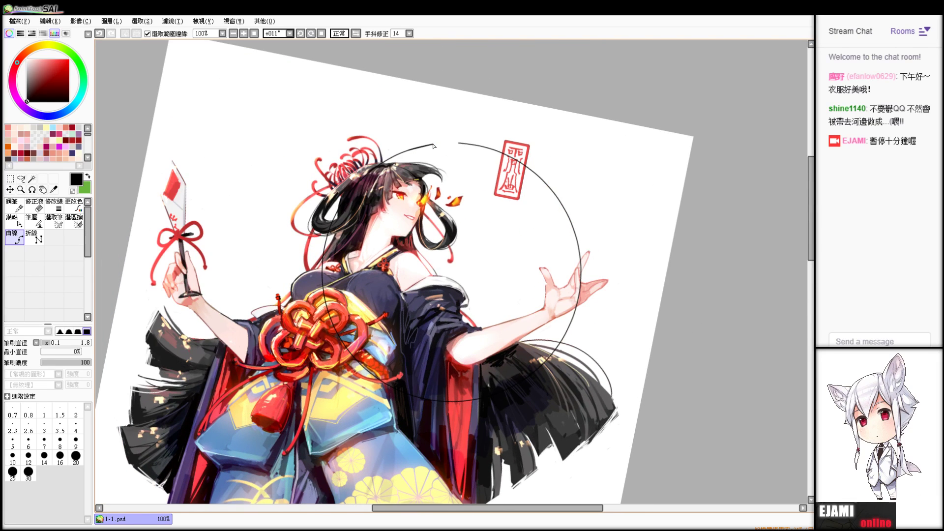
key(Home)
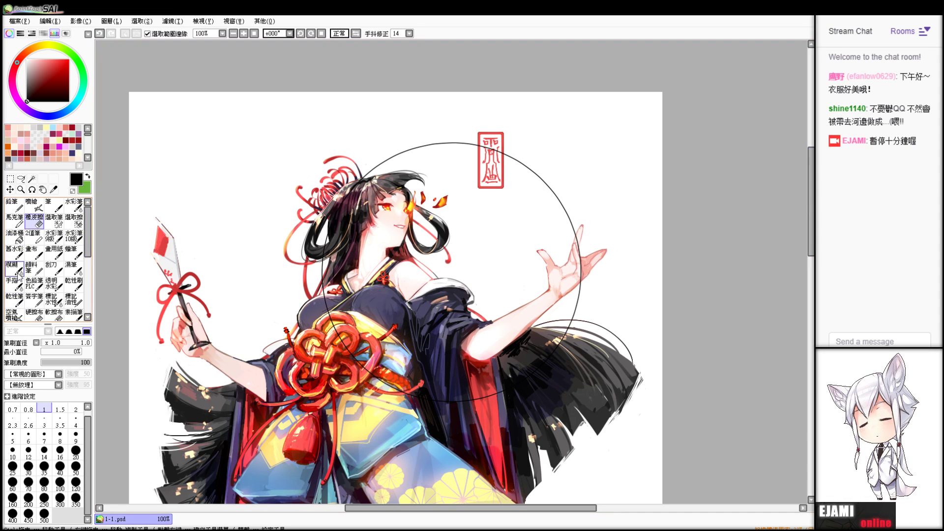
- Distort the circle into a narrow upright ellipse and place it around the woman's outstretched hand
click(11, 179)
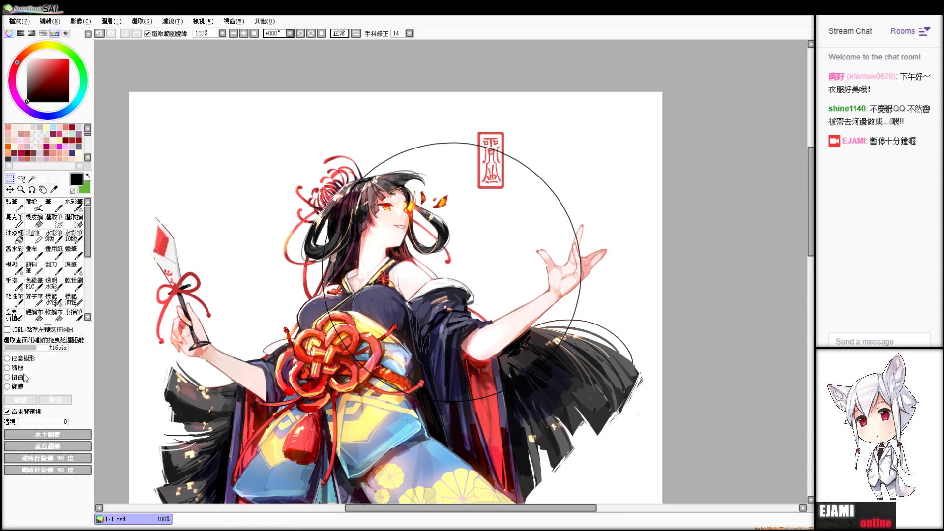
click(24, 375)
click(60, 403)
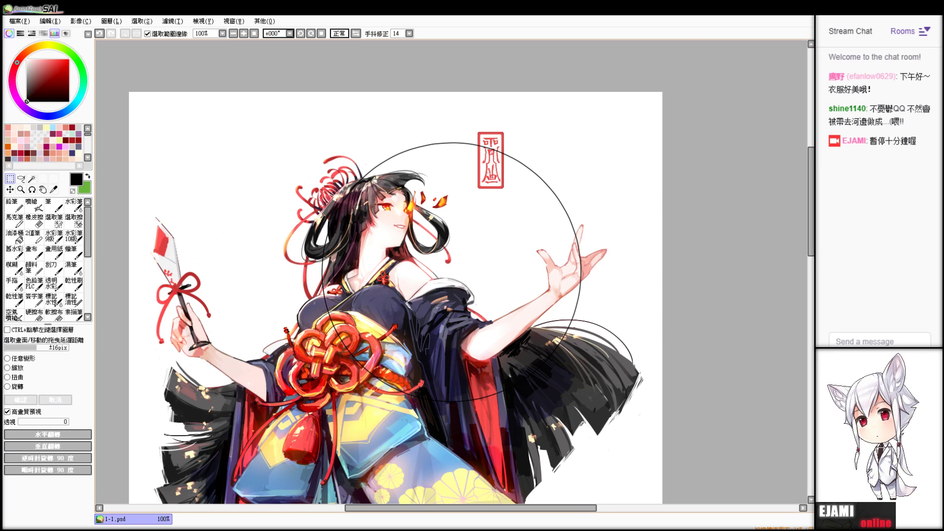
key(ctrl+y)
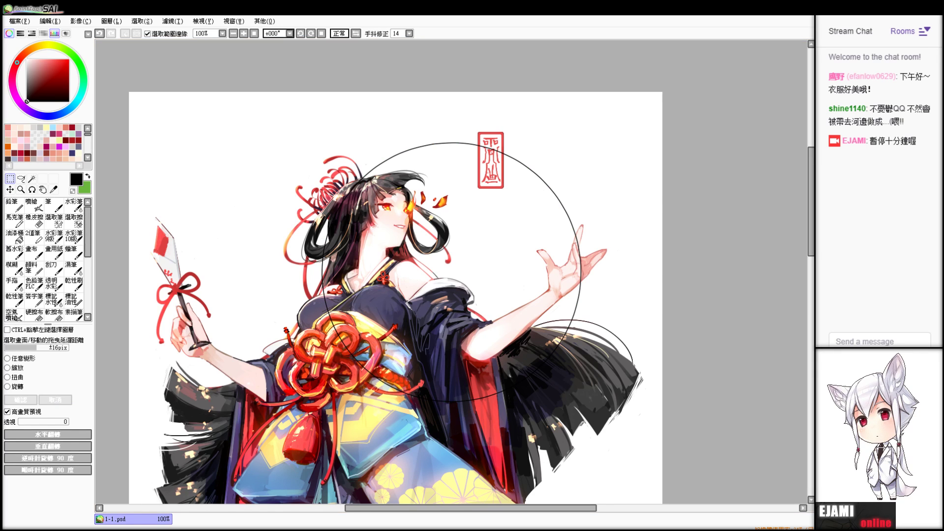
click(17, 377)
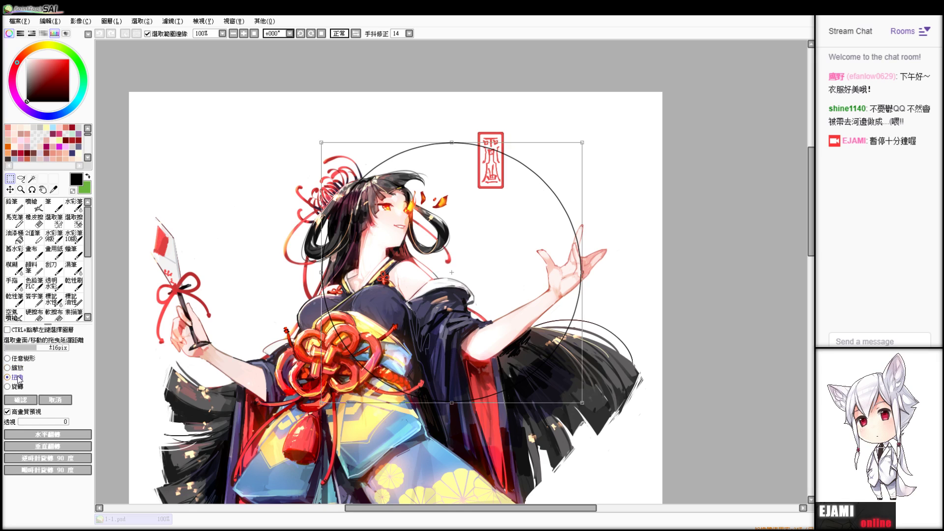
drag(582, 274, 451, 275)
drag(390, 285, 556, 262)
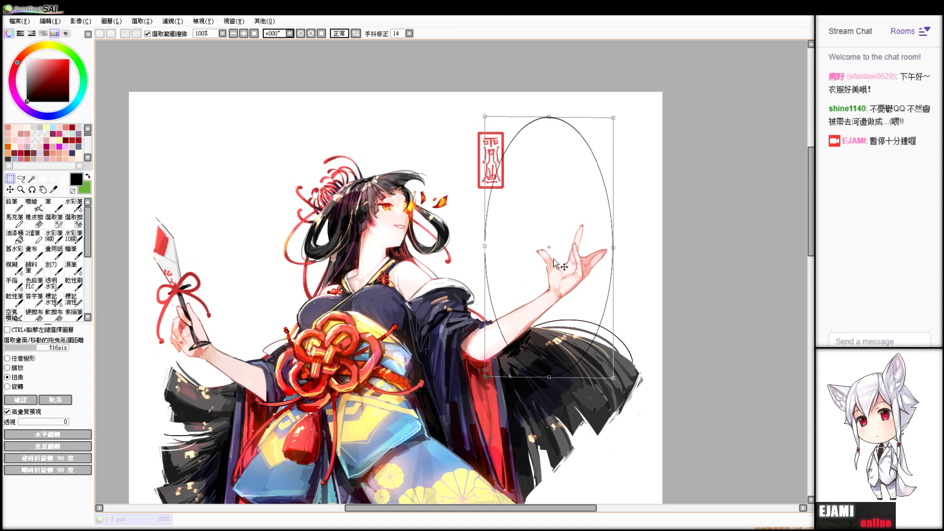
drag(618, 253, 596, 252)
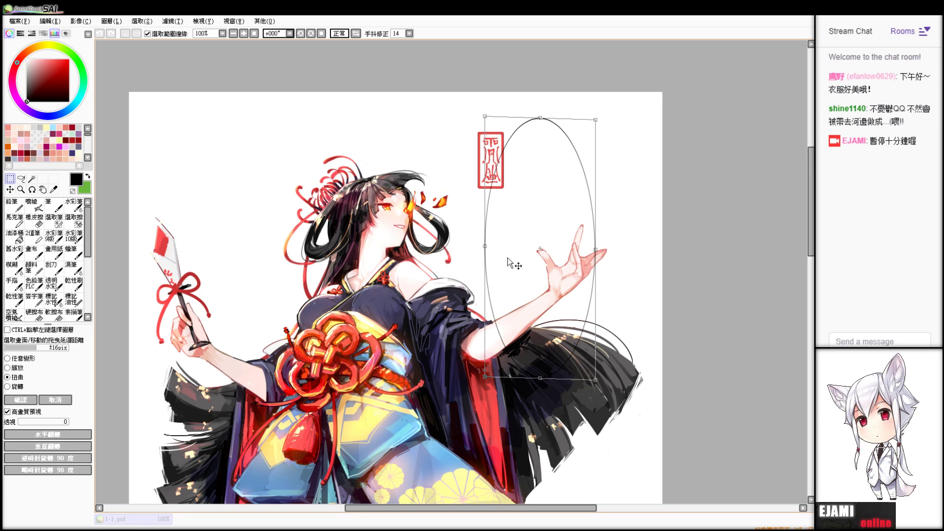
- Scale the ellipse's copy to about half size and position it inside the larger ellipse
click(8, 368)
drag(485, 118, 508, 172)
drag(554, 227, 537, 203)
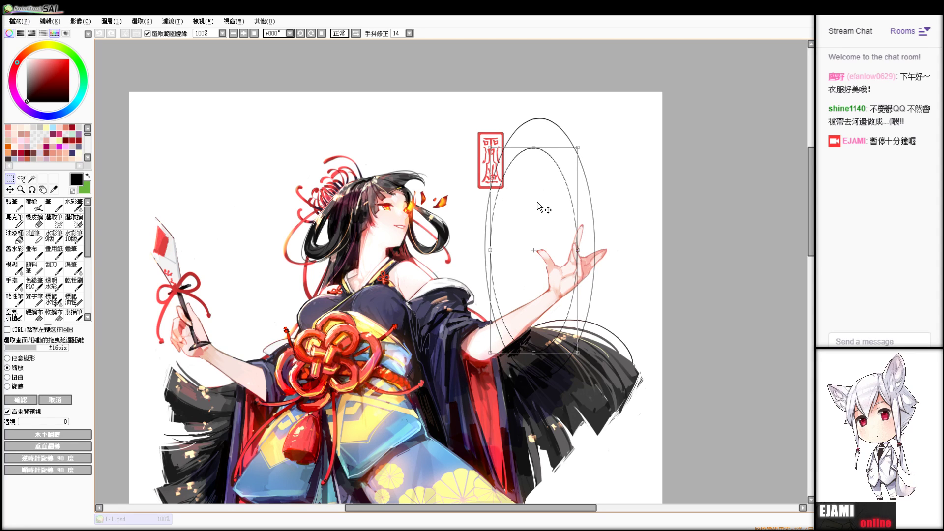
drag(578, 148, 544, 209)
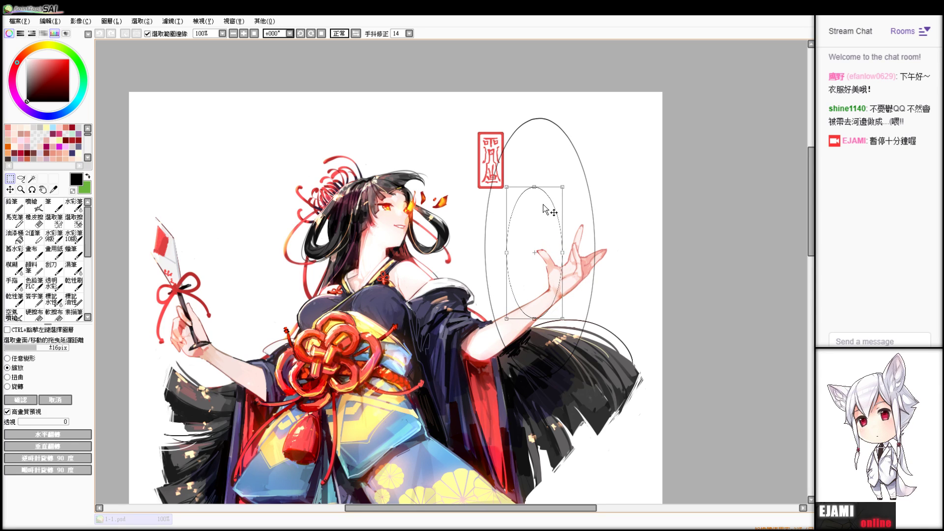
click(20, 400)
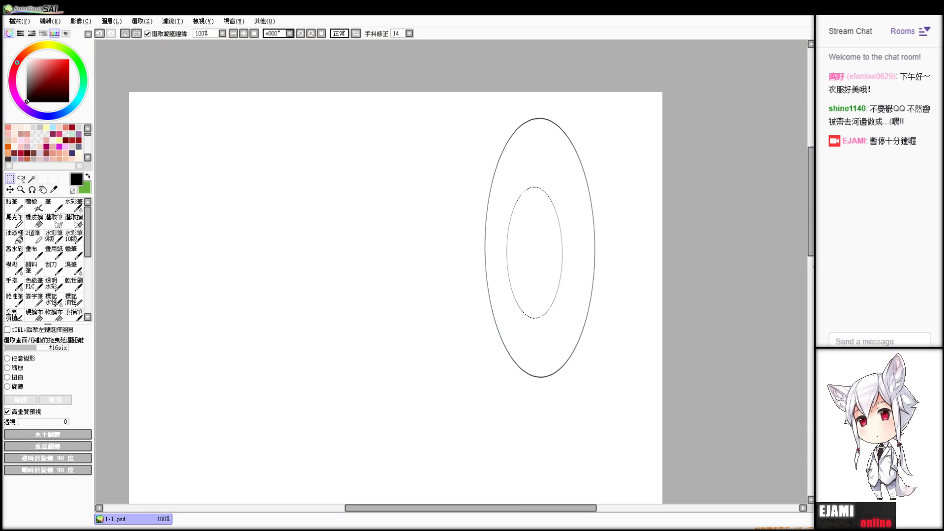
drag(544, 277, 543, 274)
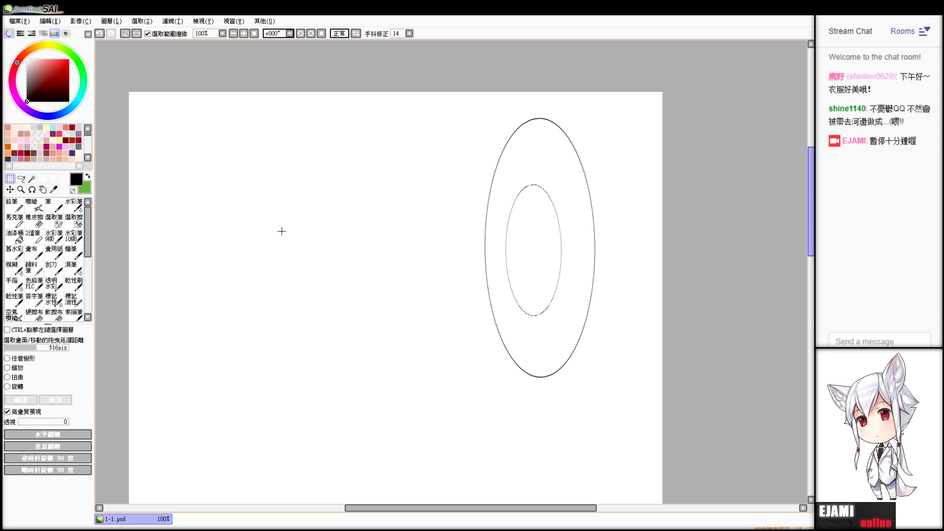
- Try rotating both ellipses so they lean diagonally across the outstretched hand
click(17, 387)
drag(394, 264, 456, 357)
click(20, 400)
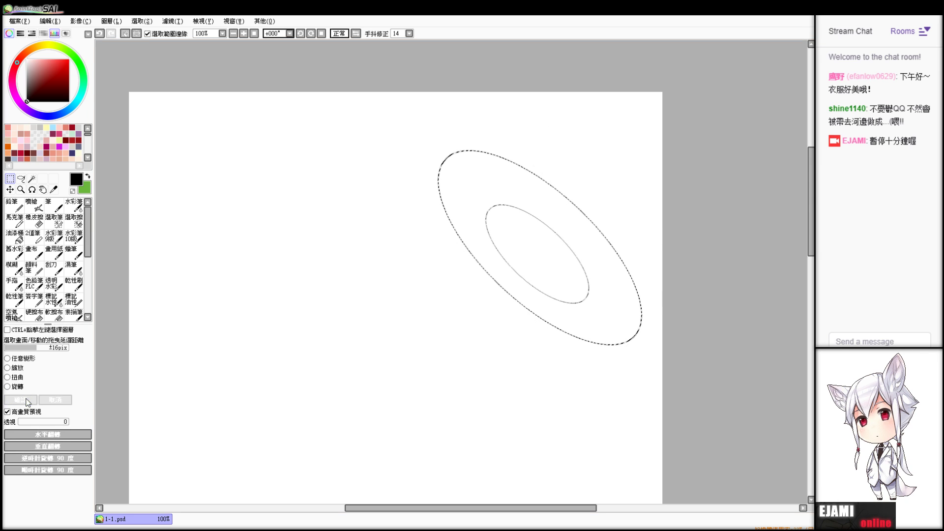
key(ctrl+v)
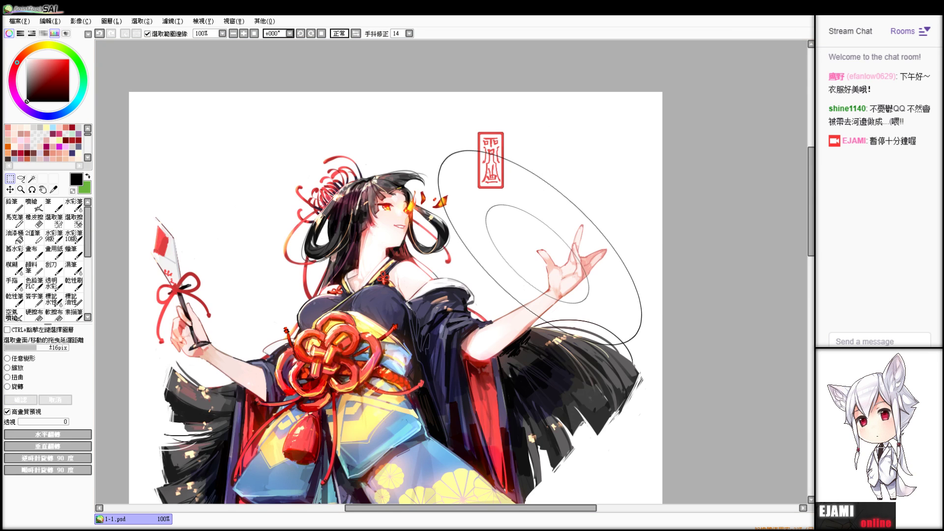
- Try shifting the tilted ellipses over the hand, and undo both the shift and the rotation
drag(752, 273, 797, 263)
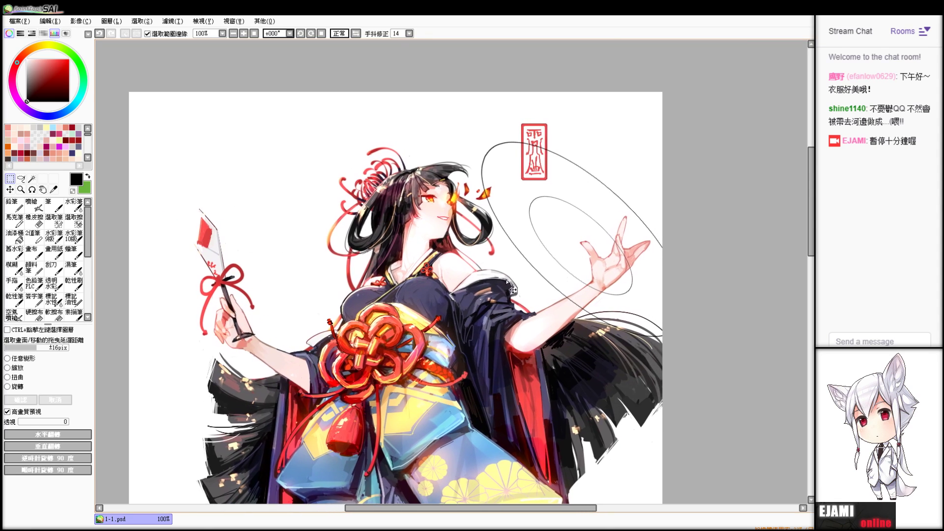
key(ctrl+z)
drag(558, 282, 577, 290)
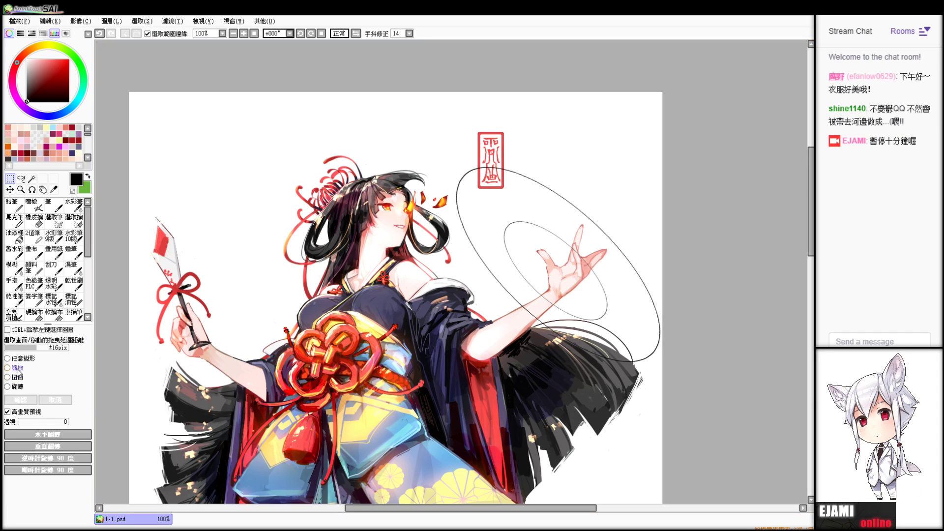
key(ctrl+z)
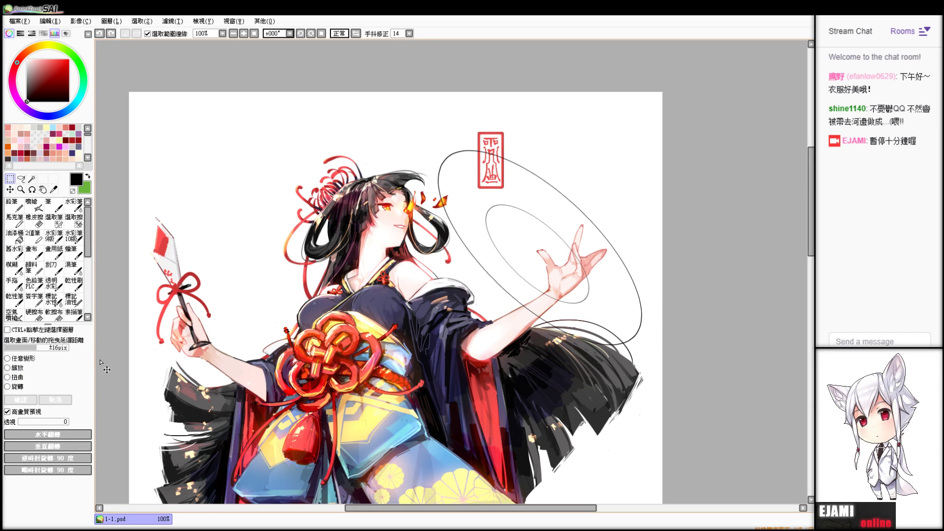
key(ctrl+z)
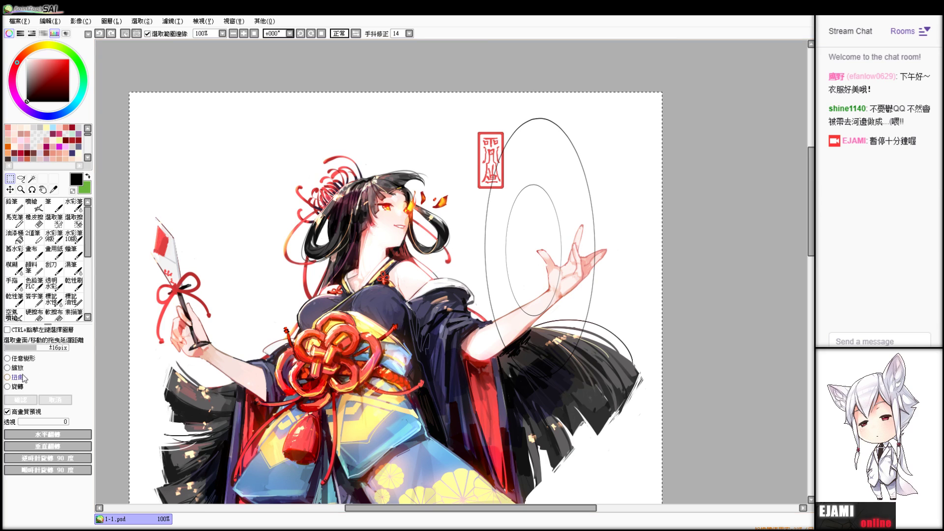
- Distort both upright ellipses together into a narrower shape
click(20, 378)
drag(596, 248, 555, 244)
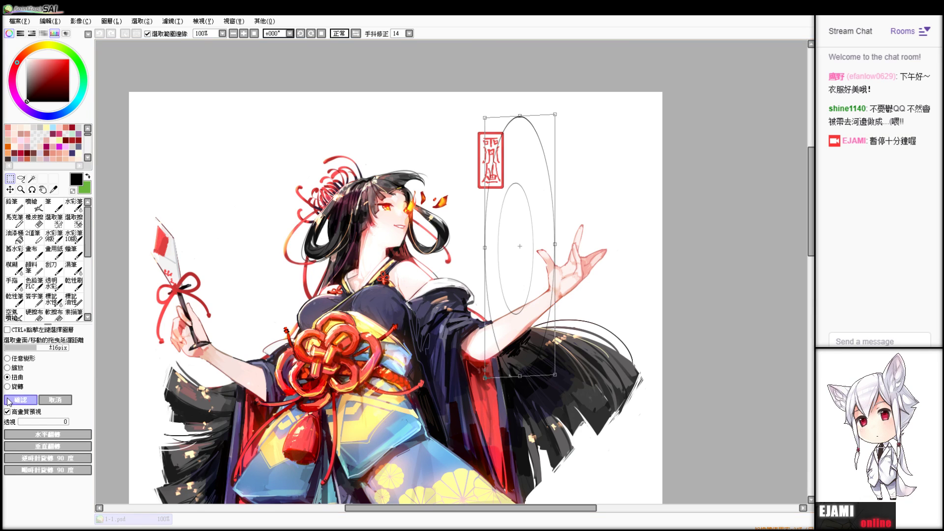
drag(555, 247, 553, 247)
click(33, 398)
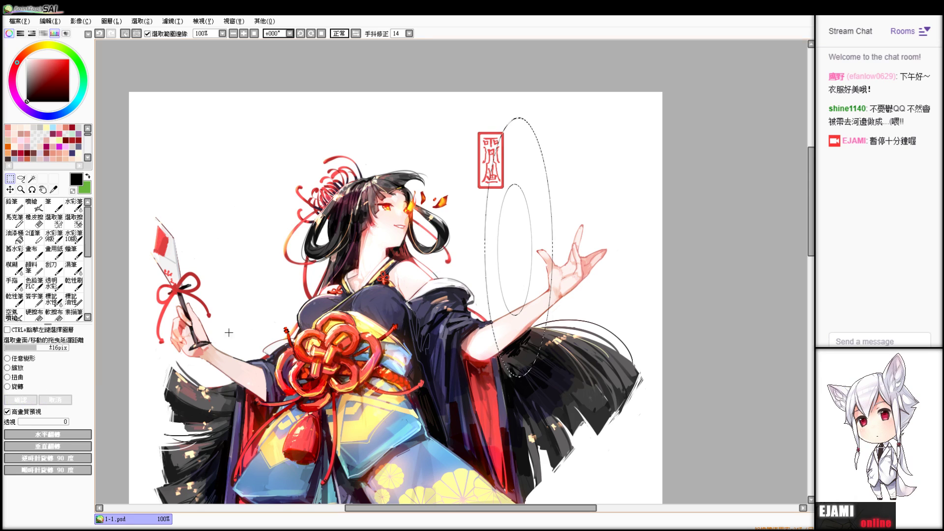
- Rotate both narrow ellipses so they lean diagonally, and position them around the outstretched hand
click(17, 387)
drag(556, 389, 657, 298)
drag(555, 271, 600, 273)
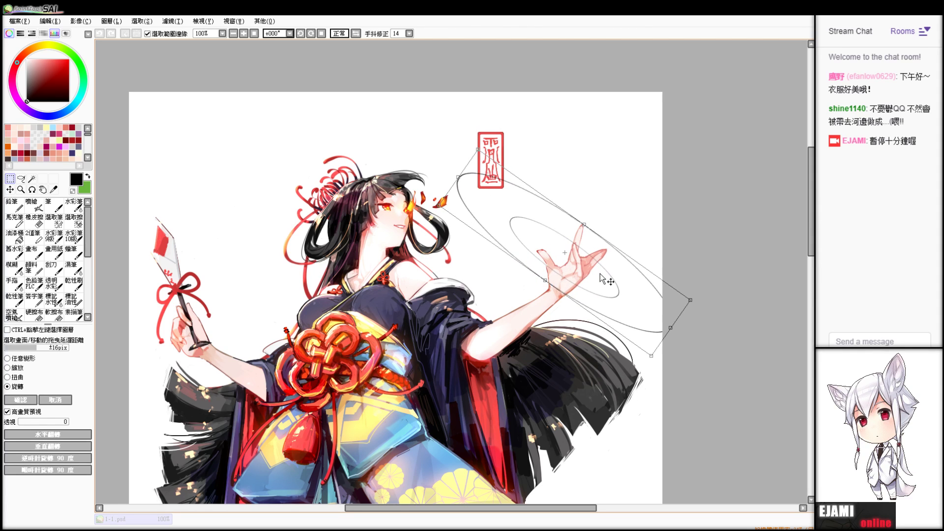
click(32, 401)
key(ctrl+a)
key(ctrl+z)
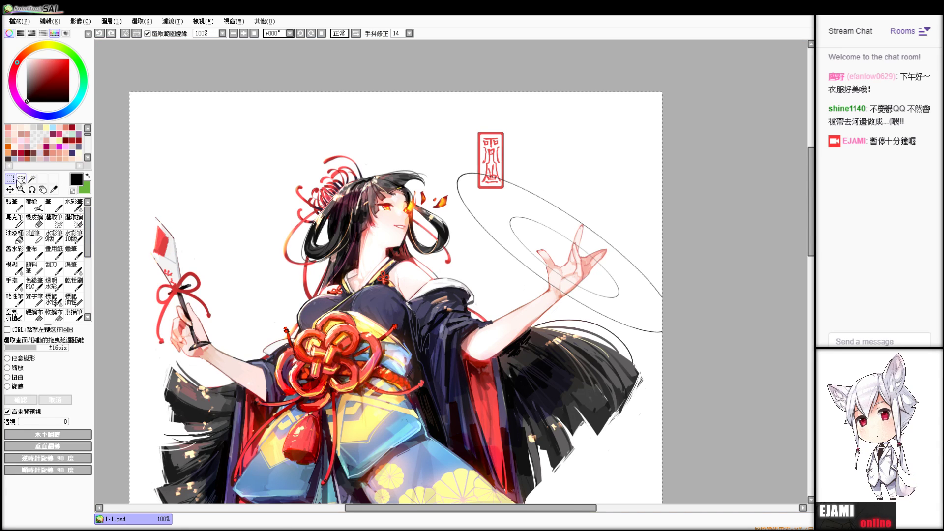
- Select the area around the red talisman, cut the talisman out and restore it in the same place
drag(447, 59, 503, 202)
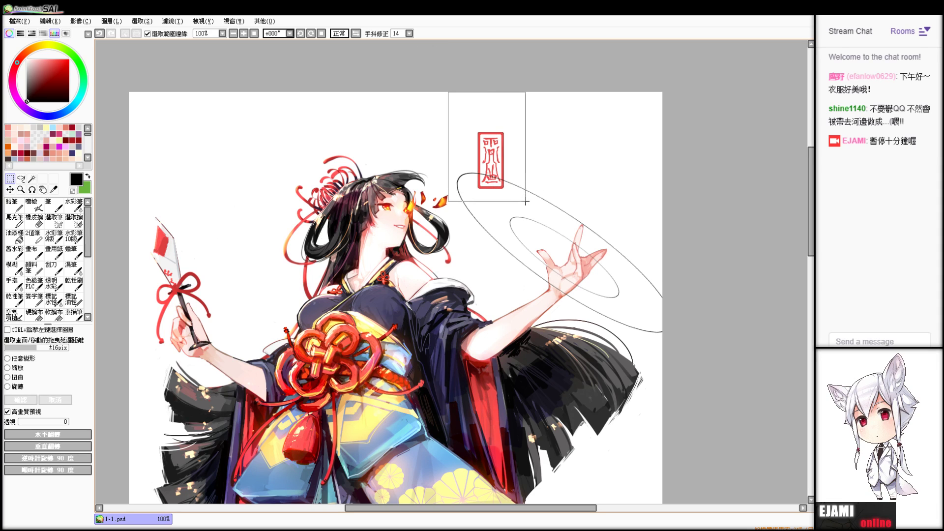
drag(473, 113, 522, 206)
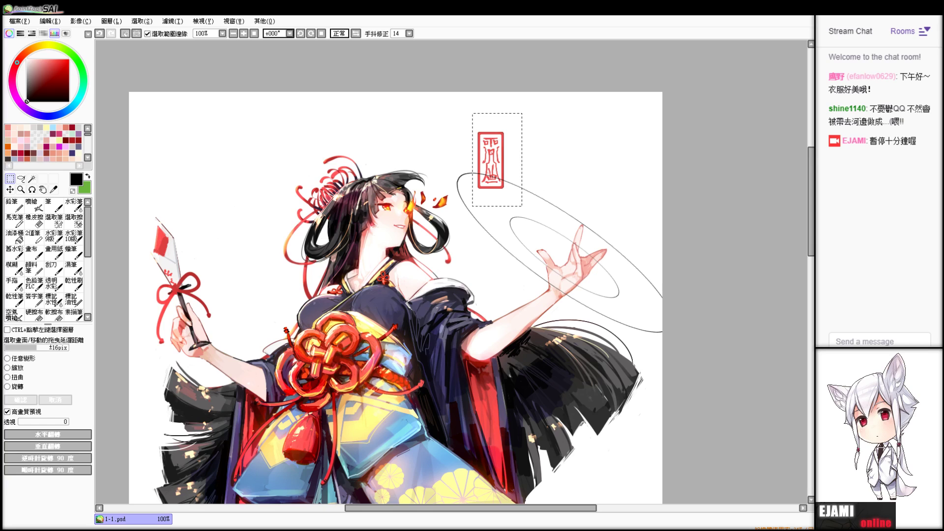
key(Delete)
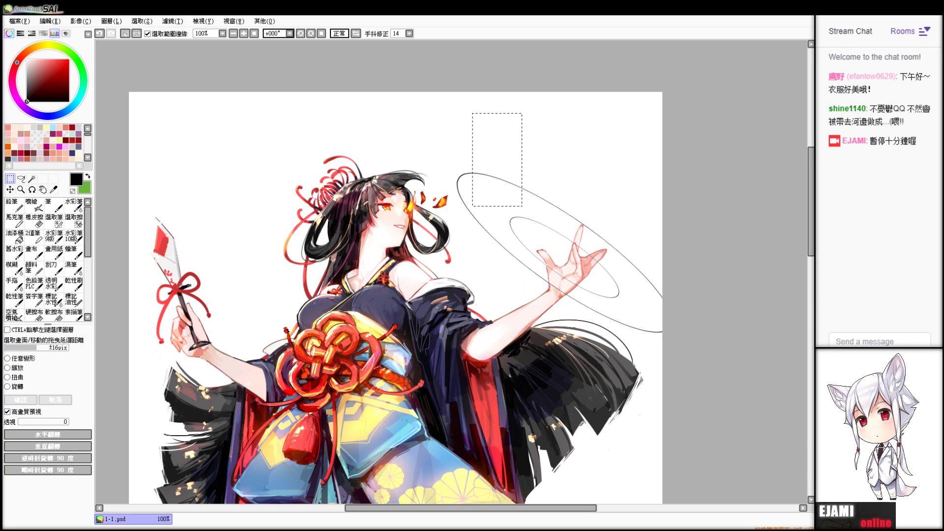
key(ctrl+z)
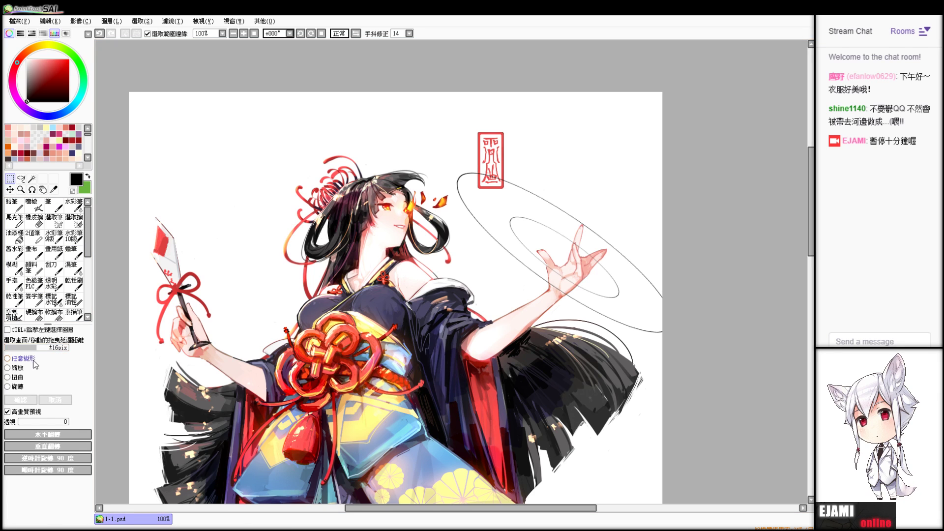
- Try distorting the talisman into a short, slanted card inside the upper end of the larger ring
scroll(426, 143, up, 2)
scroll(238, 165, down, 1)
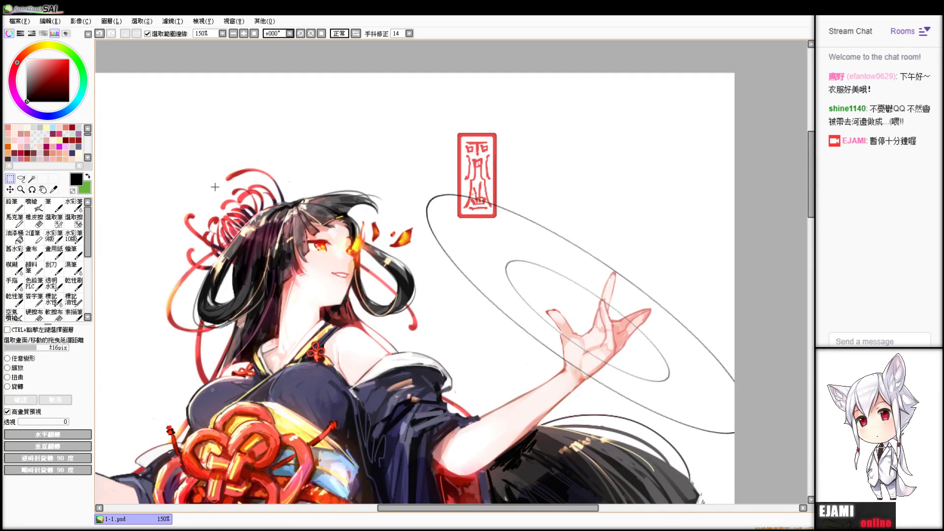
click(17, 377)
drag(486, 148, 476, 227)
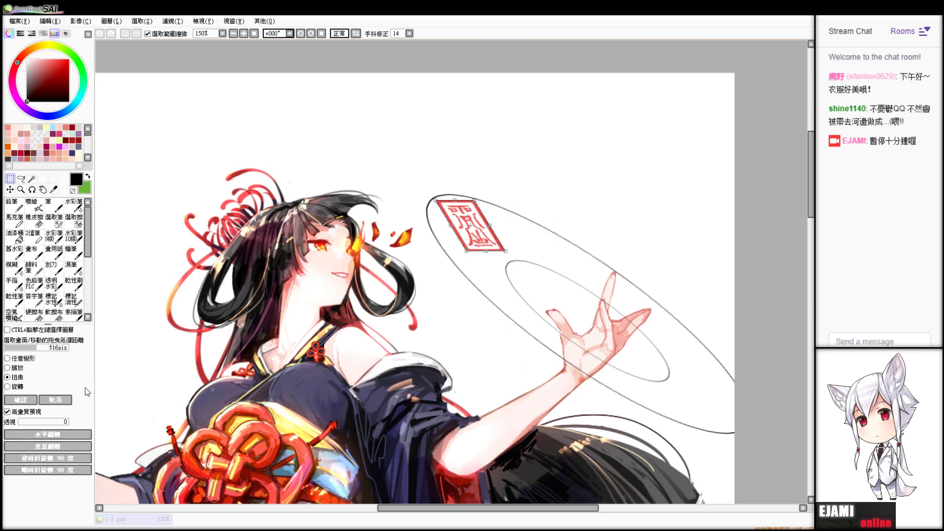
click(52, 400)
- Try rotating the talisman to match the ring's tilt, moving it onto the ring and tapering its lower edge
click(16, 387)
drag(259, 226, 297, 314)
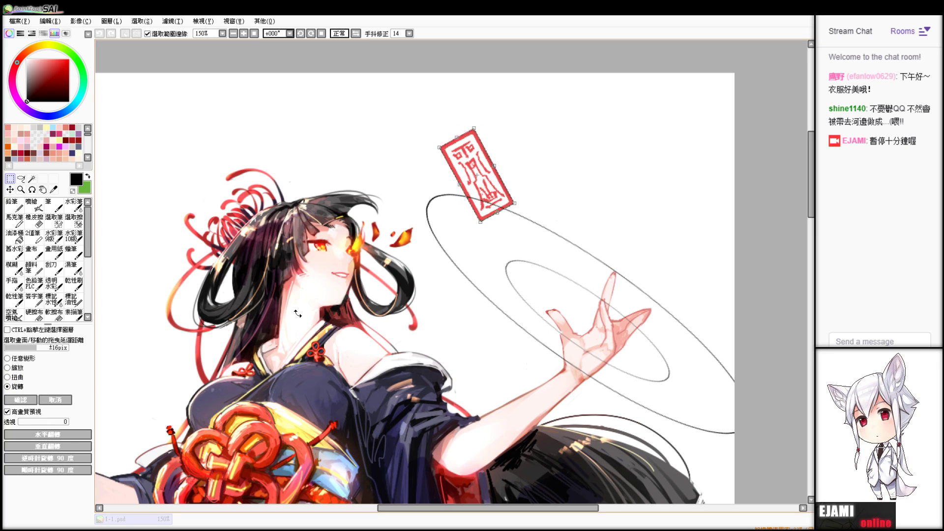
drag(487, 180, 502, 230)
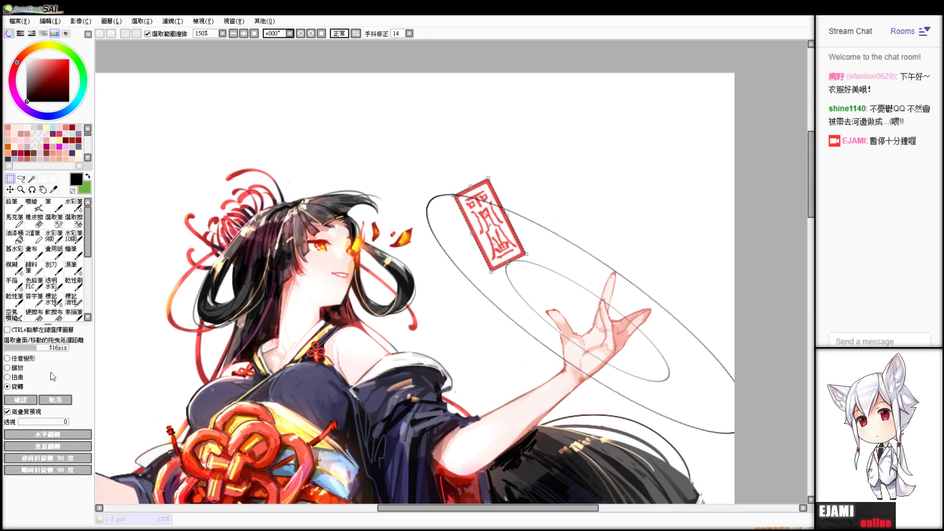
drag(490, 236, 489, 236)
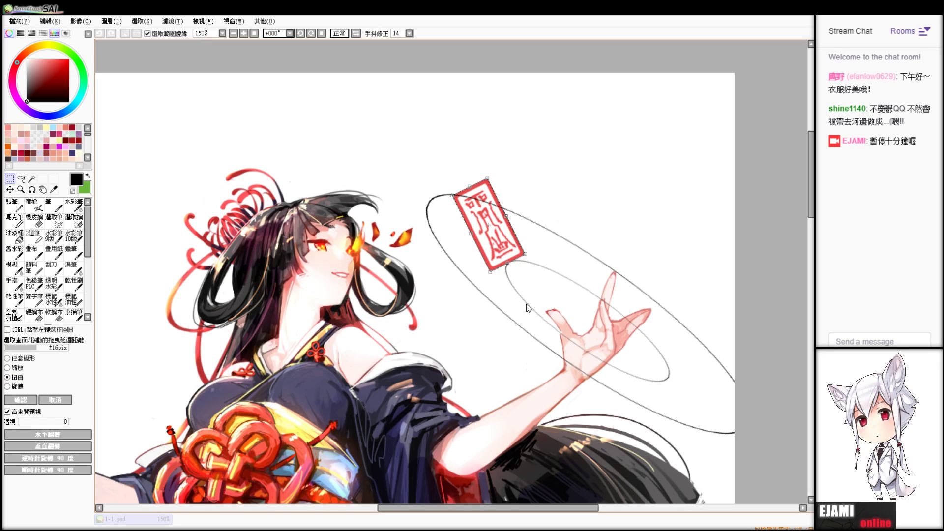
drag(492, 273, 522, 258)
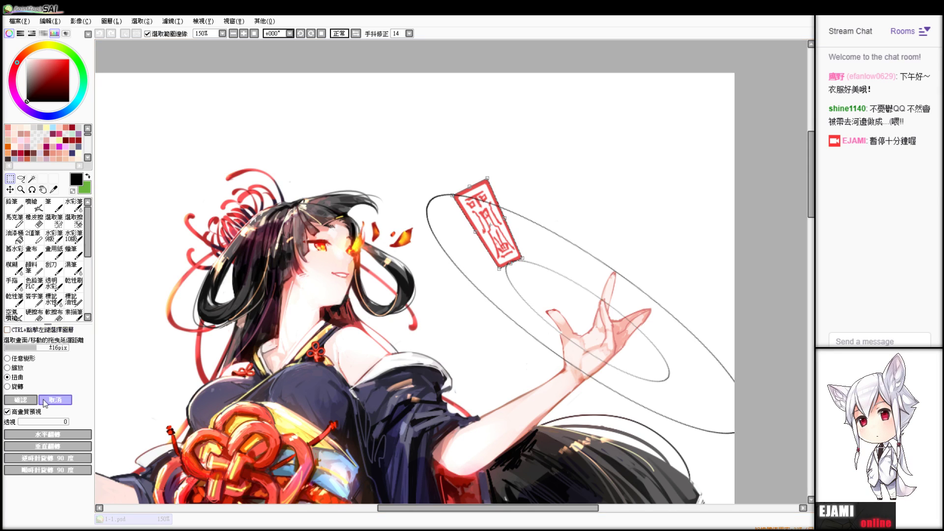
click(69, 400)
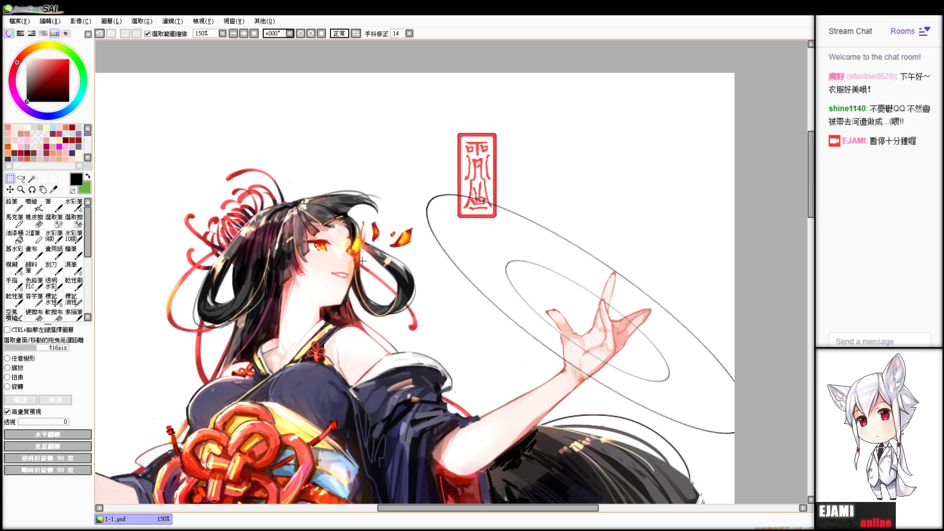
- Try moving the upright talisman onto the larger ring, undo the move and clear the selection around it
drag(487, 190, 506, 230)
key(ctrl+z)
key(ctrl+z)
key(ctrl+z)
key(ctrl+z)
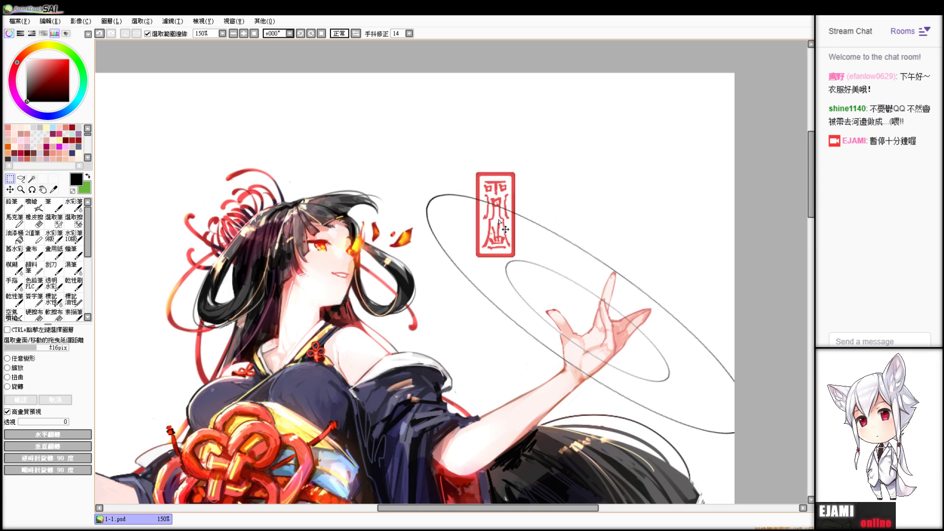
key(ctrl+z)
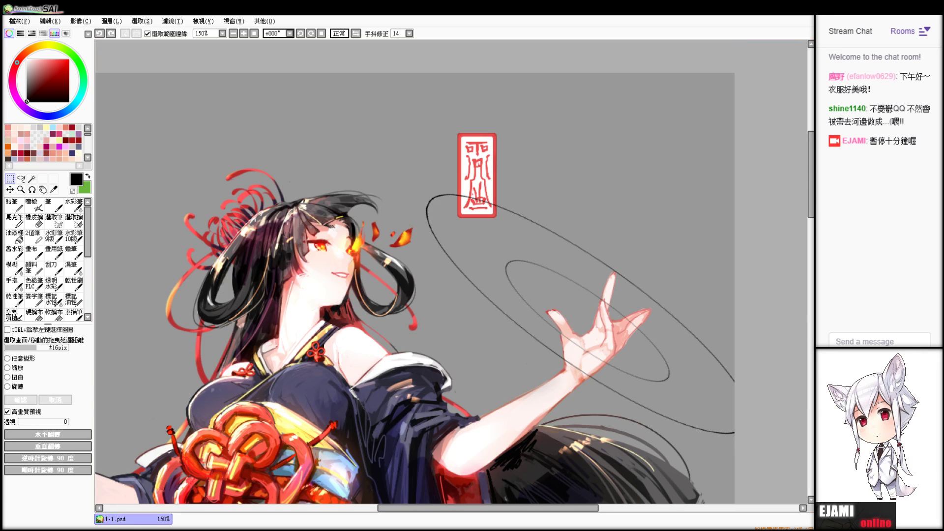
key(ctrl+y)
key(ctrl+z)
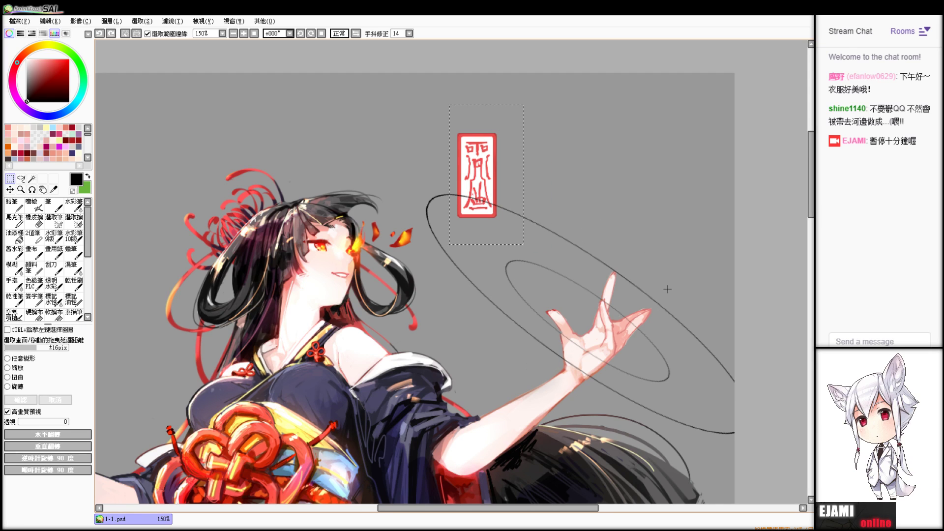
key(ctrl+y)
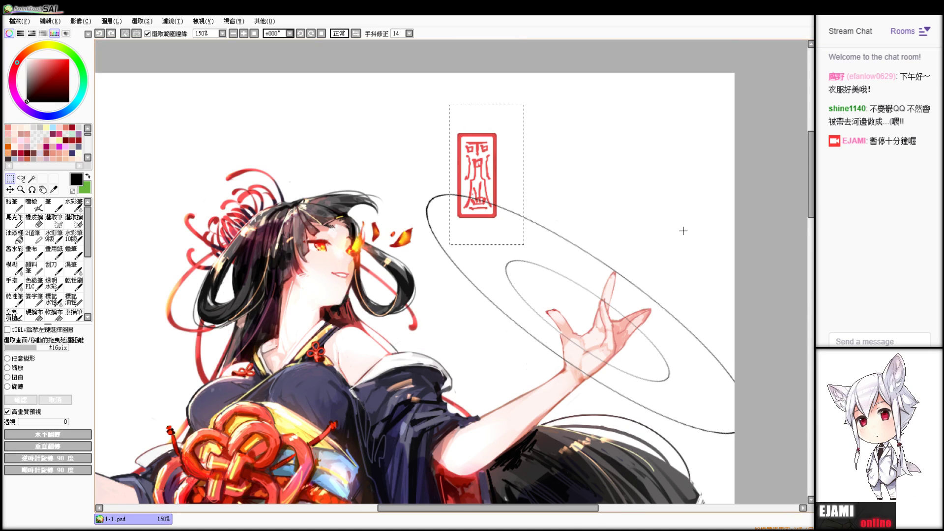
key(ctrl+d)
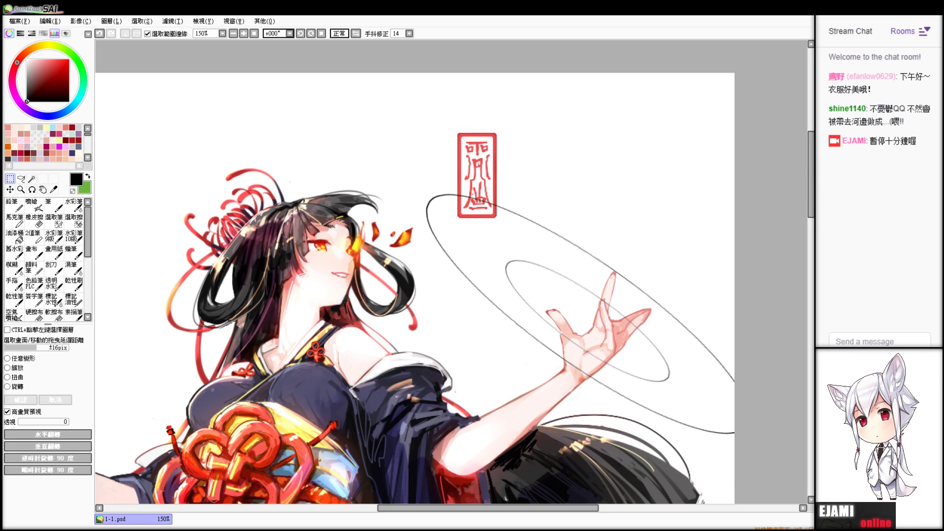
- Take the two rings out of view and move the upright talisman closer to the outstretched hand
key(Delete)
drag(478, 191, 535, 256)
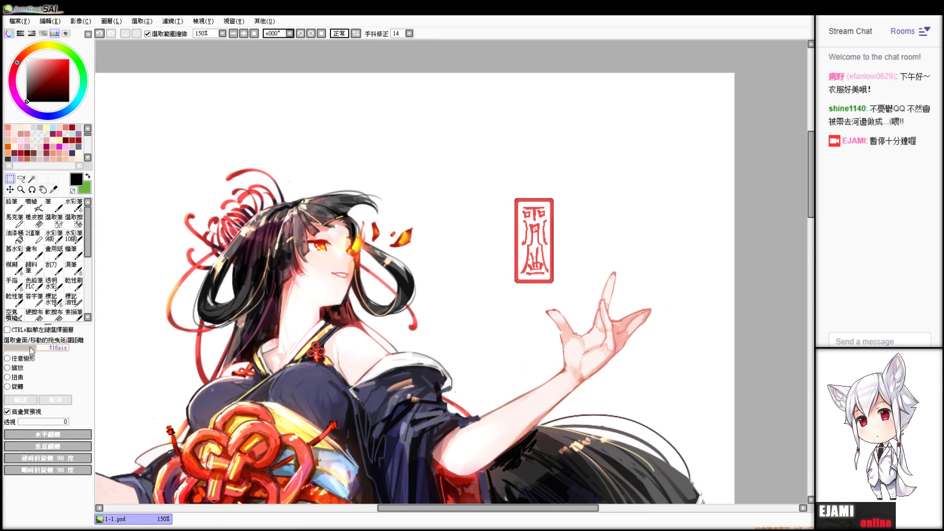
- Distort the talisman into a smaller, slightly skewed card and place it just above the outstretched hand
click(20, 377)
drag(514, 284, 519, 274)
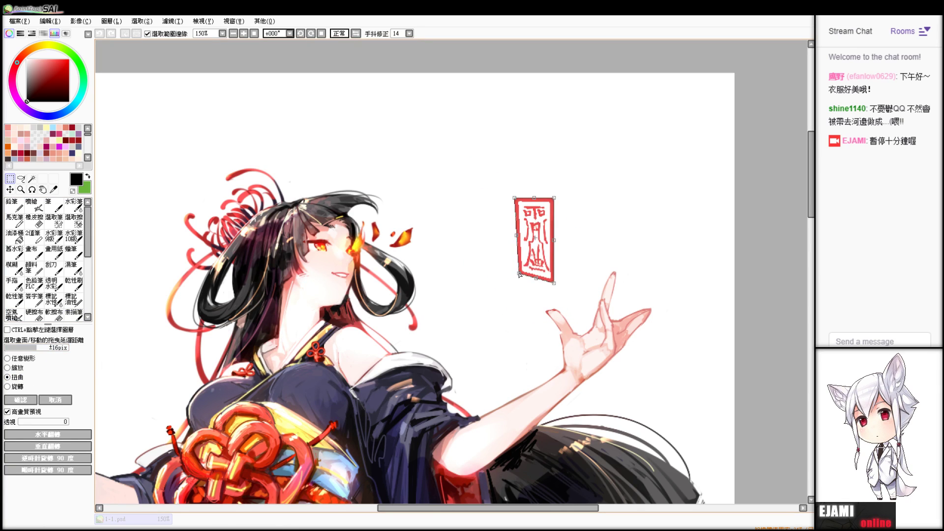
drag(543, 199, 516, 217)
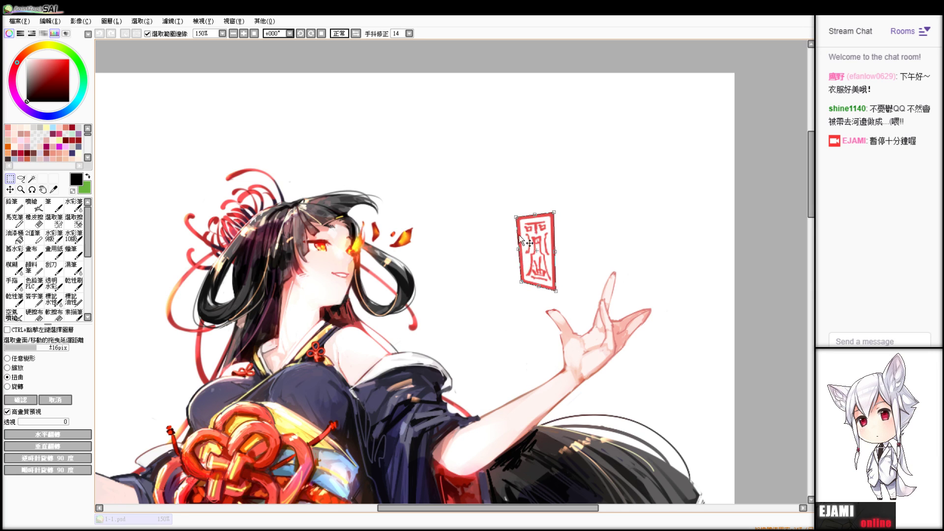
drag(522, 281, 524, 281)
drag(554, 212, 552, 217)
drag(557, 291, 547, 290)
drag(533, 262, 559, 283)
drag(547, 242, 554, 241)
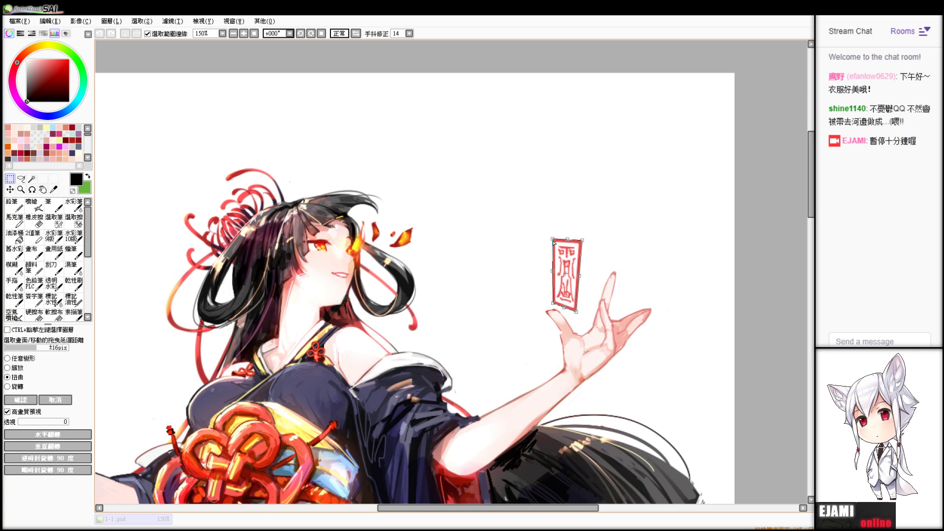
drag(553, 304, 547, 303)
drag(551, 240, 556, 248)
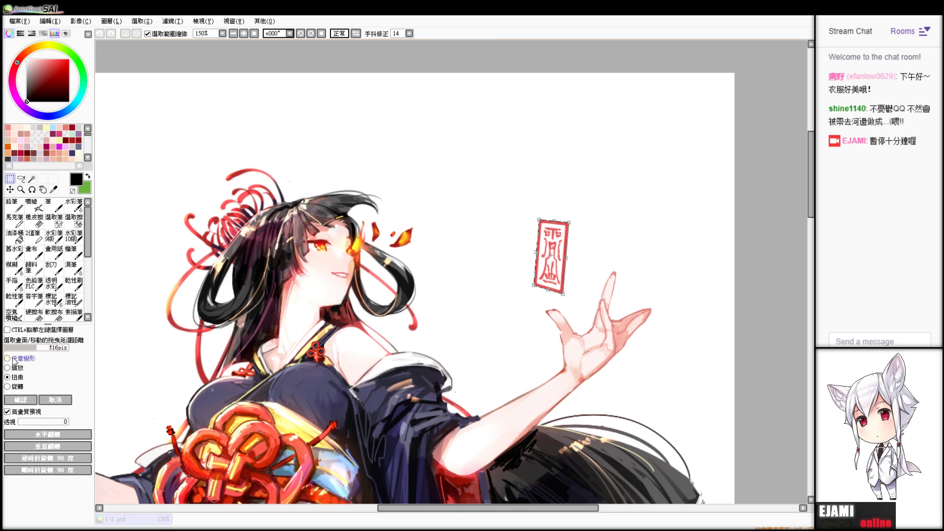
click(27, 400)
- Duplicate the skewed talisman to its right and distort the copy so it leans further toward the fingertips
key(ctrl+a)
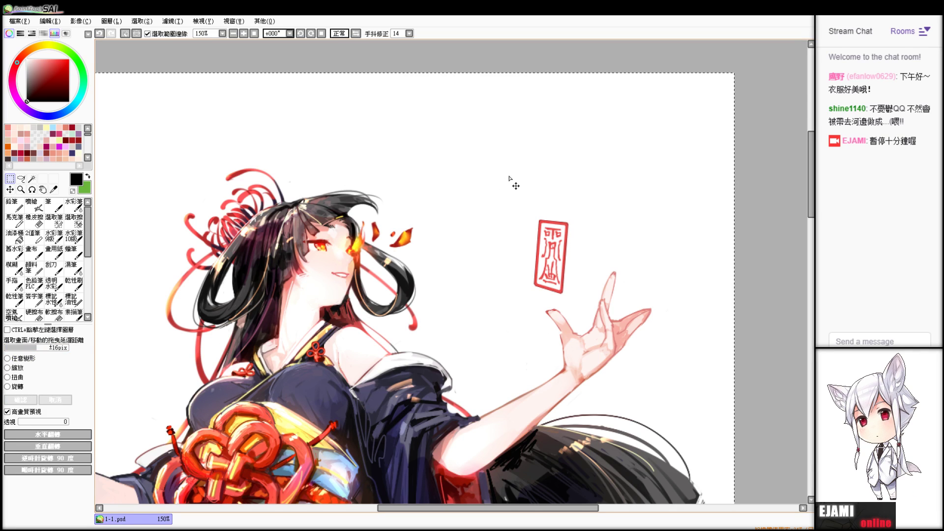
drag(568, 224, 607, 235)
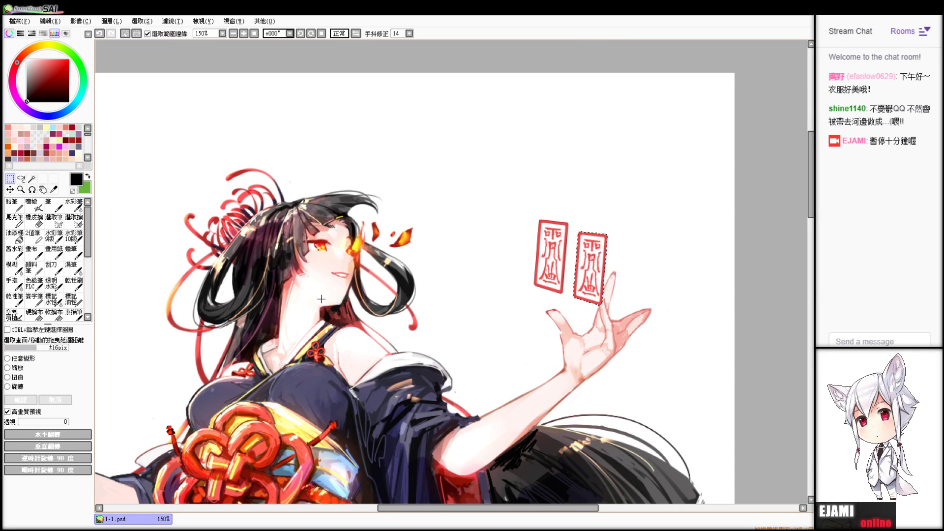
click(21, 377)
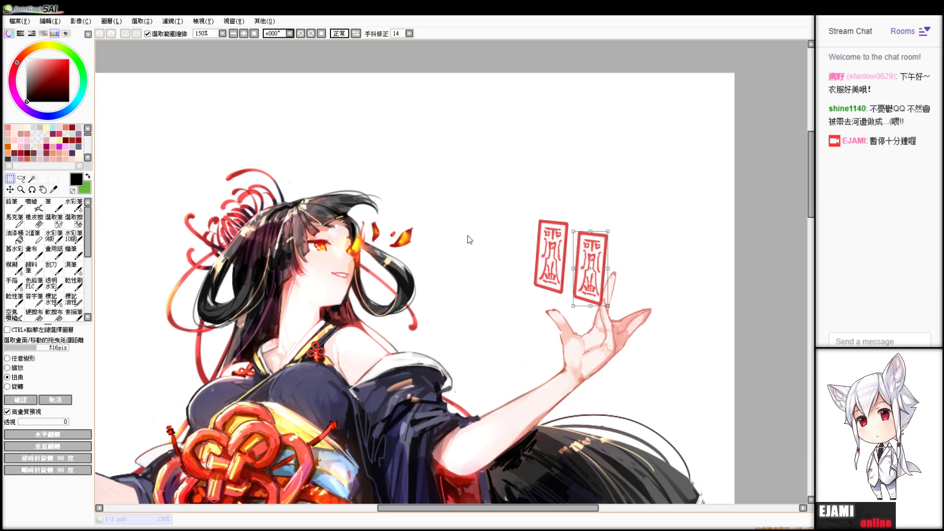
drag(589, 249, 607, 230)
drag(592, 302, 585, 310)
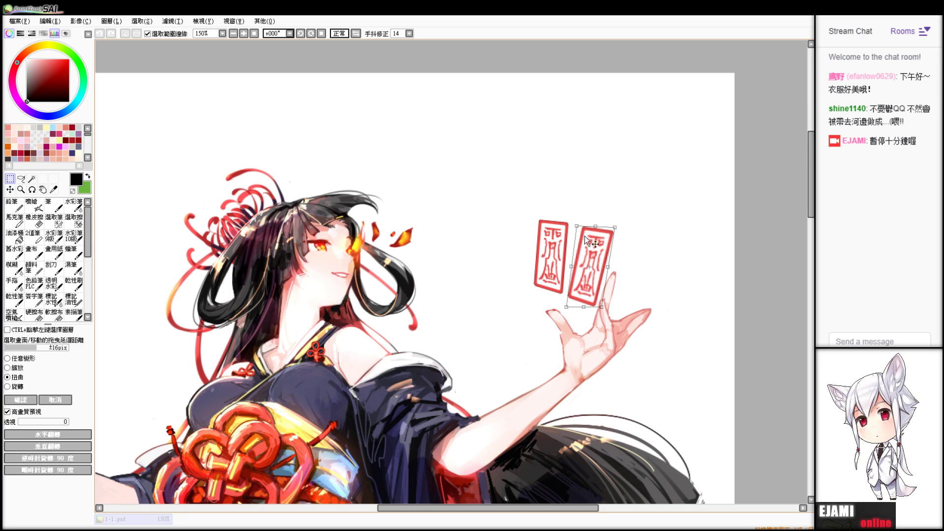
drag(597, 228, 595, 226)
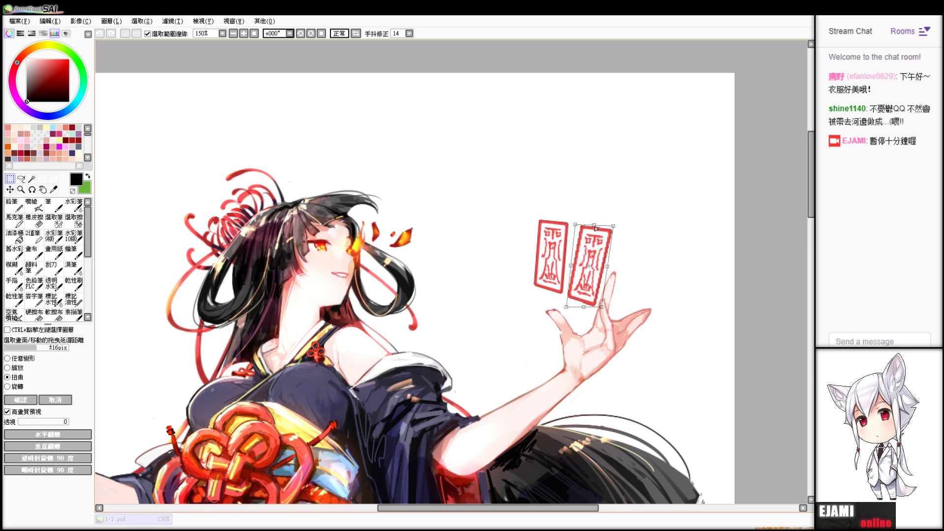
click(69, 400)
- Examine the placement of the two talismans above the hand at different zoom levels
scroll(679, 218, down, 2)
scroll(669, 266, up, 1)
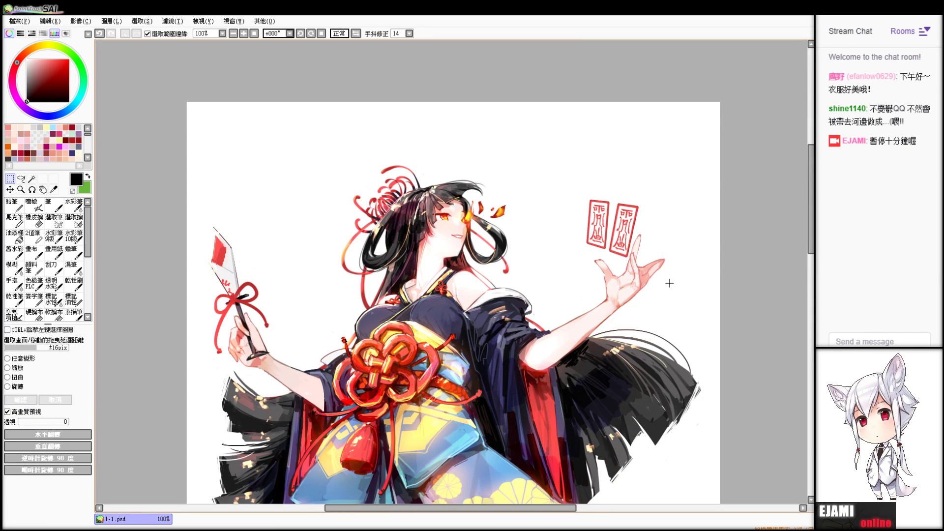
scroll(672, 281, up, 1)
scroll(671, 280, down, 3)
scroll(669, 280, up, 2)
scroll(664, 280, down, 1)
scroll(663, 279, up, 1)
scroll(636, 230, up, 1)
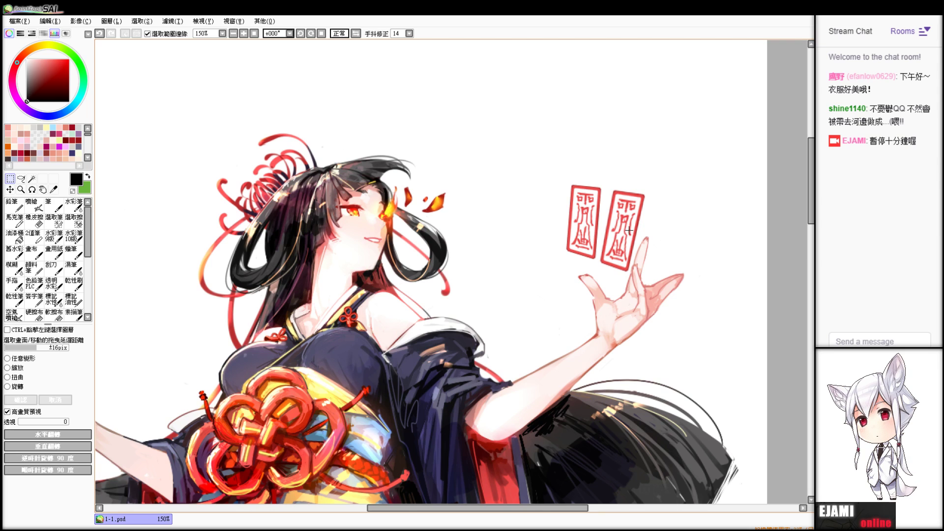
scroll(629, 231, down, 3)
scroll(629, 230, up, 3)
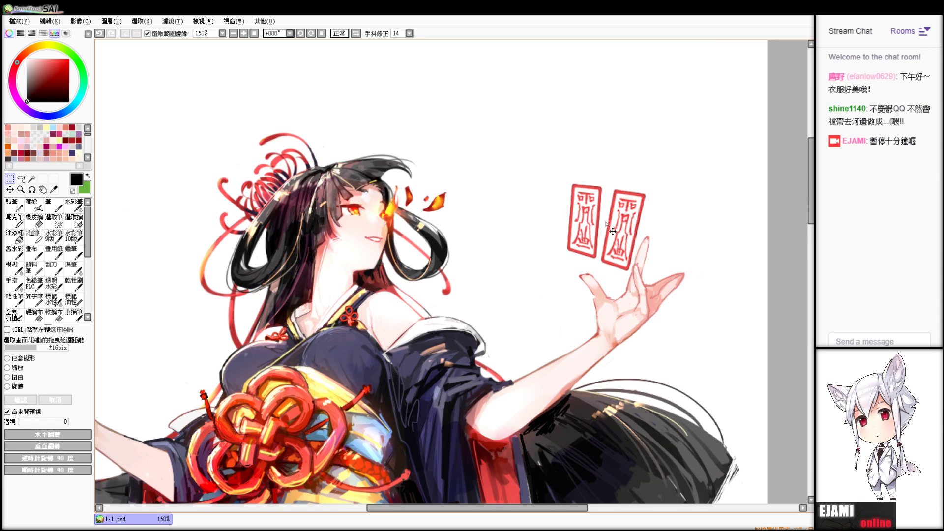
- Try adding a third talisman to the left of the pair and slanting it the opposite way, and undo the addition
key(ctrl+v)
drag(680, 317, 578, 227)
key(ctrl+t)
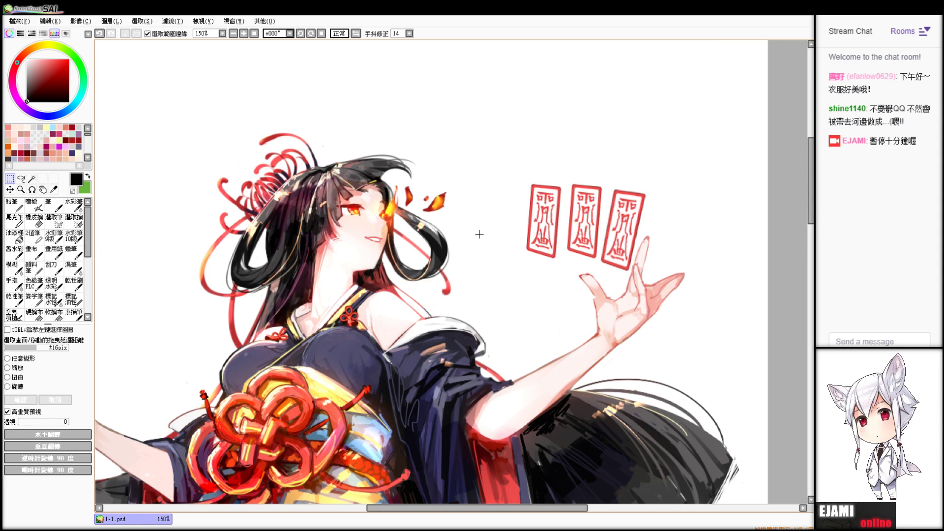
click(19, 378)
drag(543, 184, 546, 204)
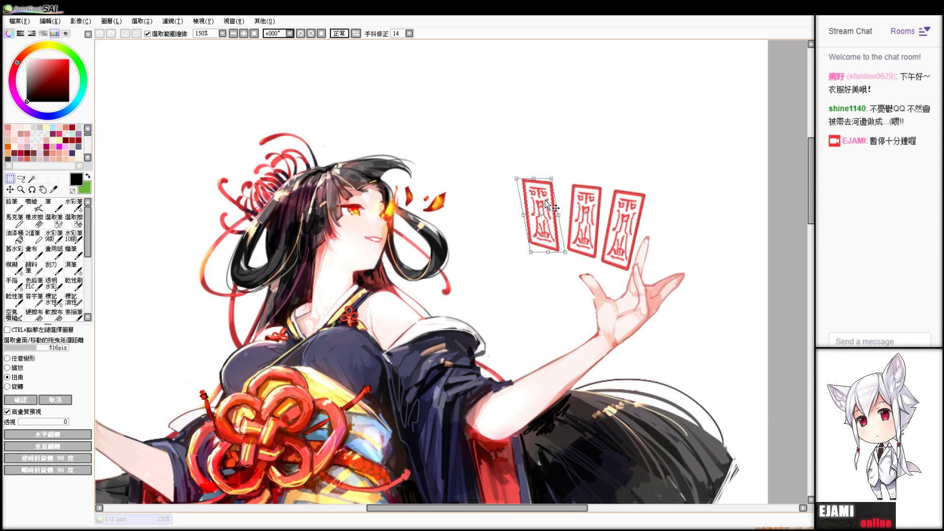
click(60, 400)
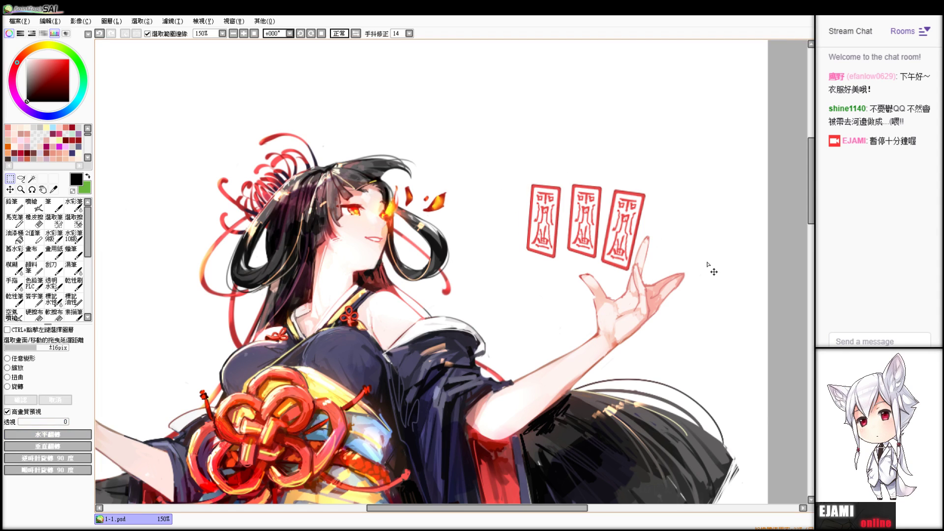
key(ctrl+z)
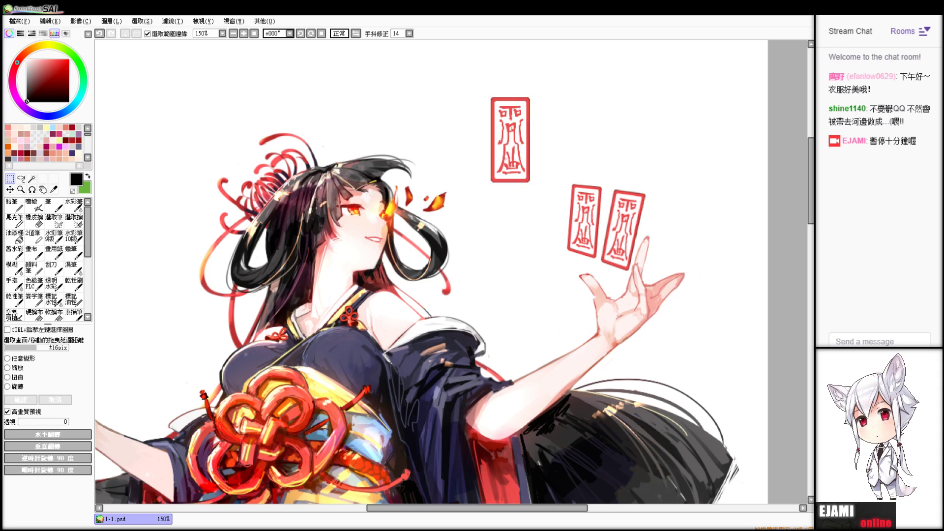
- Paste a third talisman beside the pair, on the side toward the face, and distort it into a smaller, narrower card
key(ctrl+a)
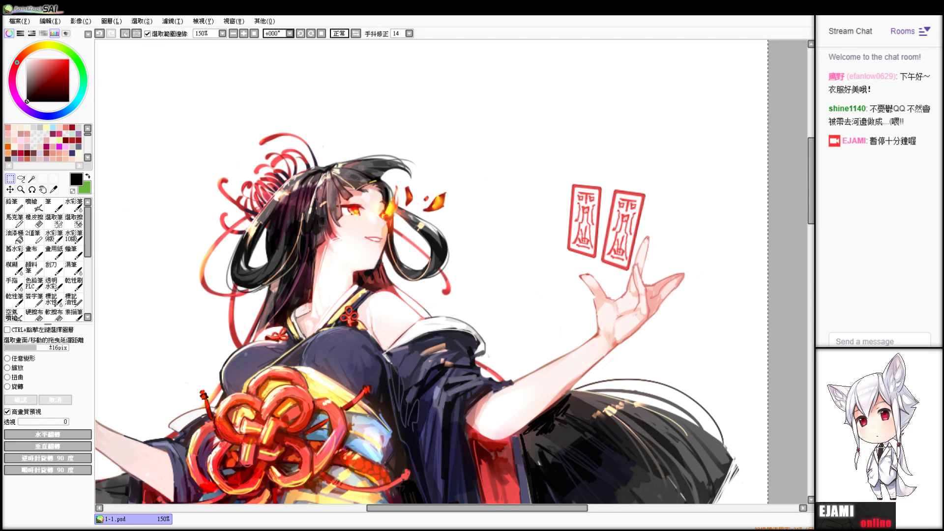
key(ctrl+v)
click(145, 23)
click(155, 31)
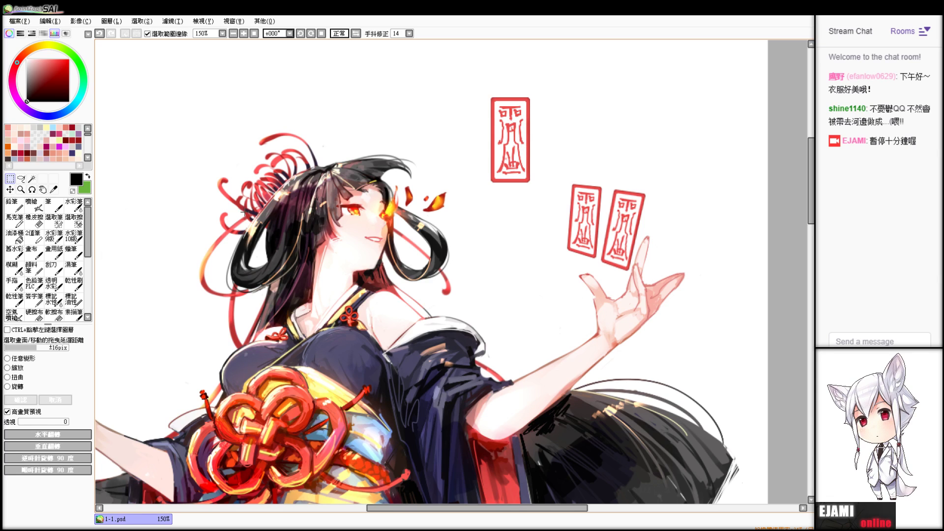
click(7, 377)
drag(515, 136, 550, 223)
drag(564, 270, 537, 244)
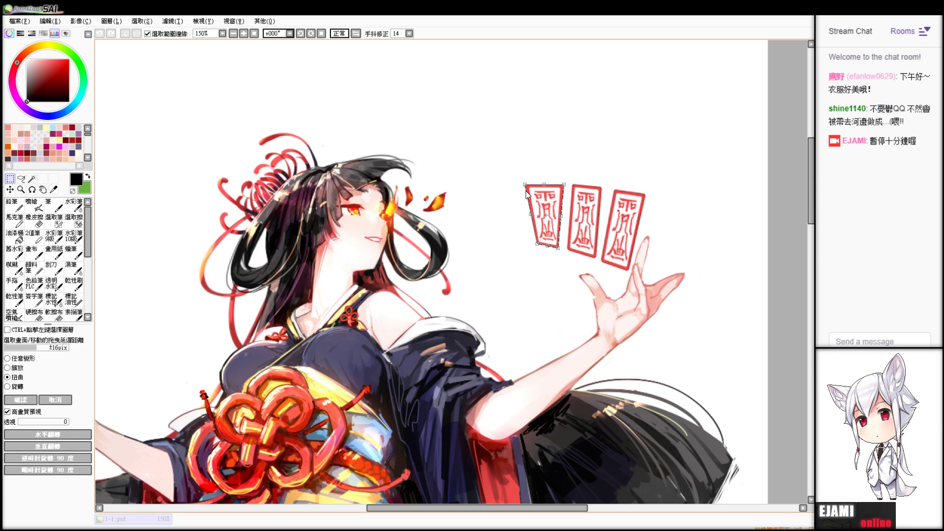
drag(526, 190, 558, 188)
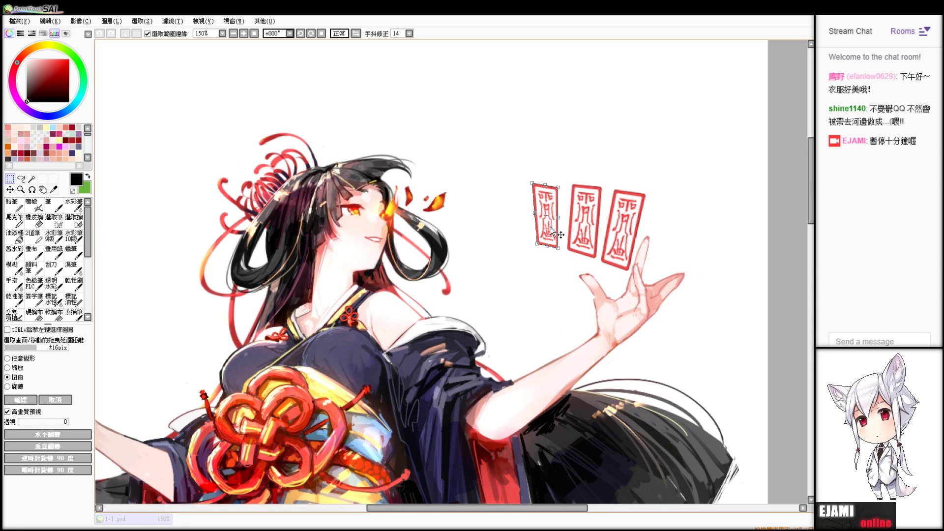
drag(556, 230, 559, 225)
drag(561, 183, 558, 207)
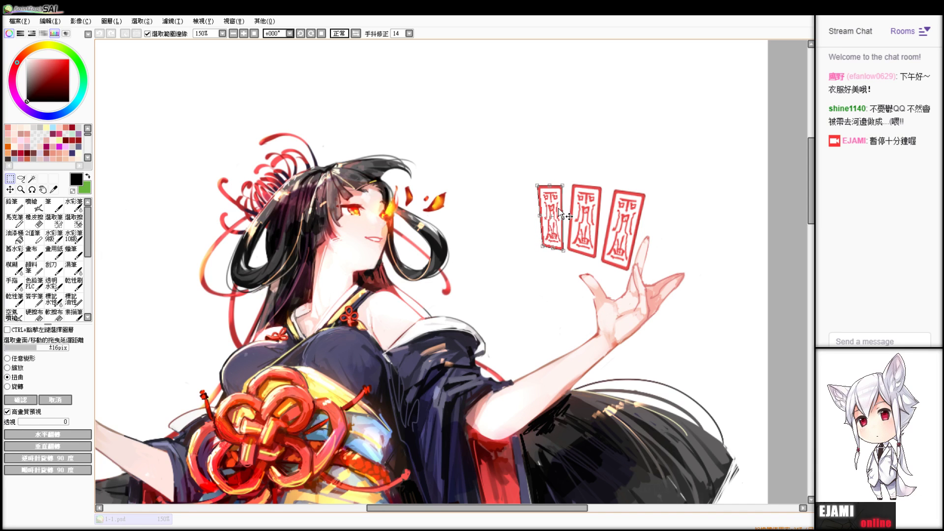
- Fine-tune the corners of the third talisman so it matches the row's perspective, and apply the distortion
scroll(573, 202, up, 3)
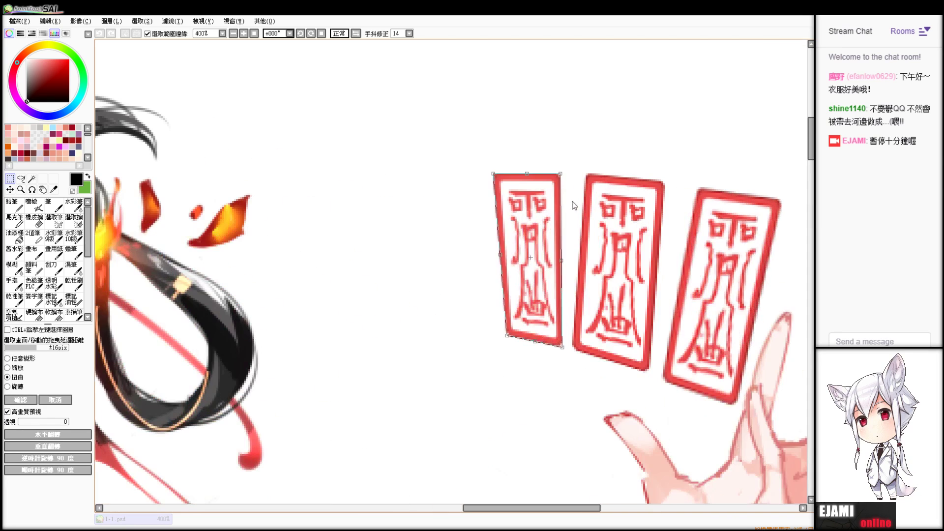
drag(528, 174, 527, 173)
drag(515, 339, 510, 343)
scroll(562, 299, down, 2)
scroll(560, 311, up, 1)
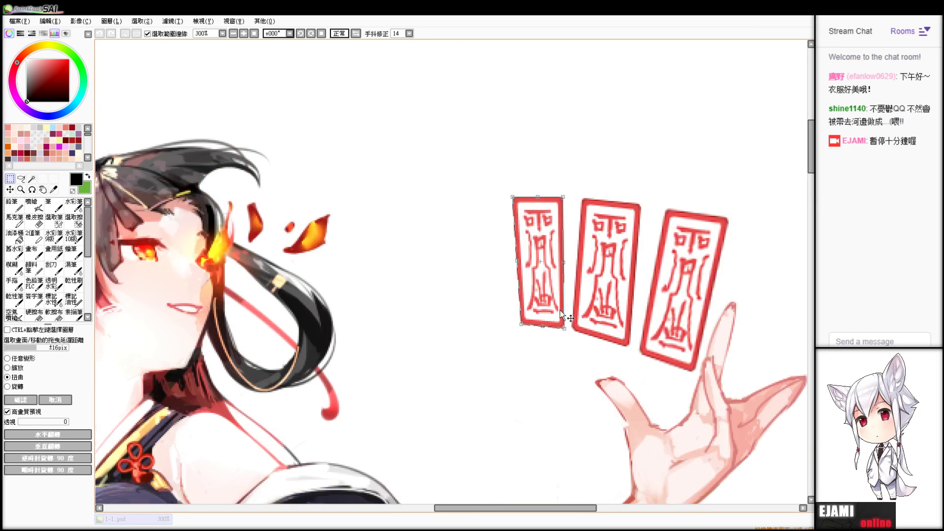
scroll(559, 311, up, 1)
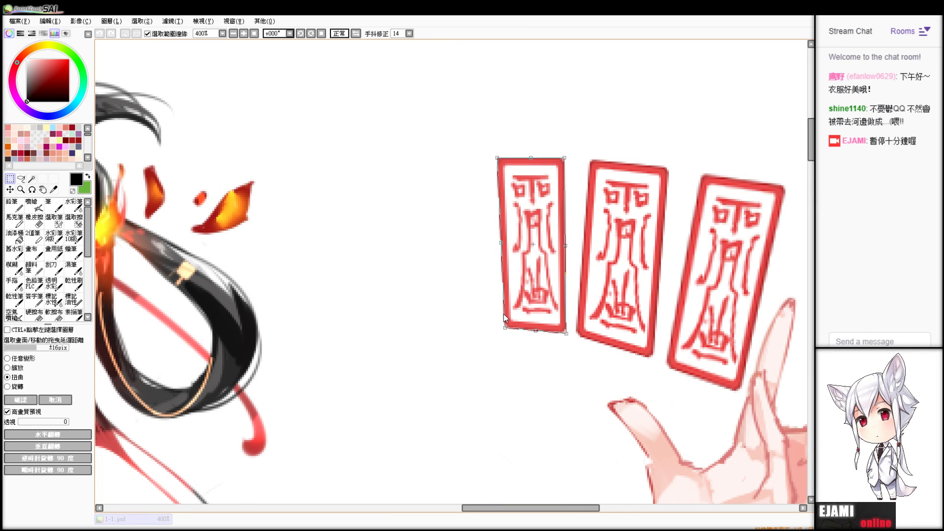
scroll(530, 299, down, 3)
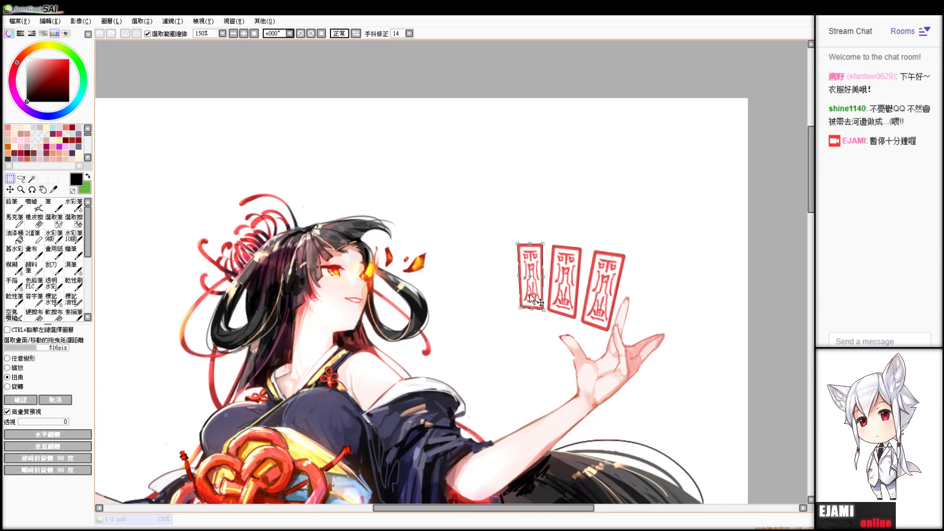
click(20, 400)
- Paste a fourth talisman and place it at the end of the row nearest the face
scroll(340, 310, down, 1)
scroll(324, 300, down, 2)
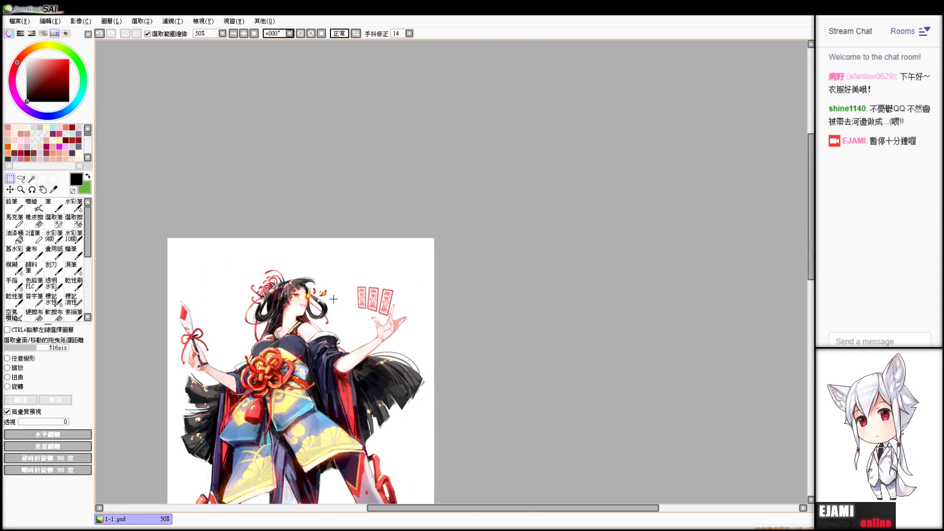
scroll(316, 298, up, 1)
scroll(316, 297, up, 1)
scroll(299, 303, down, 1)
scroll(299, 303, up, 4)
key(ctrl+v)
drag(483, 190, 491, 351)
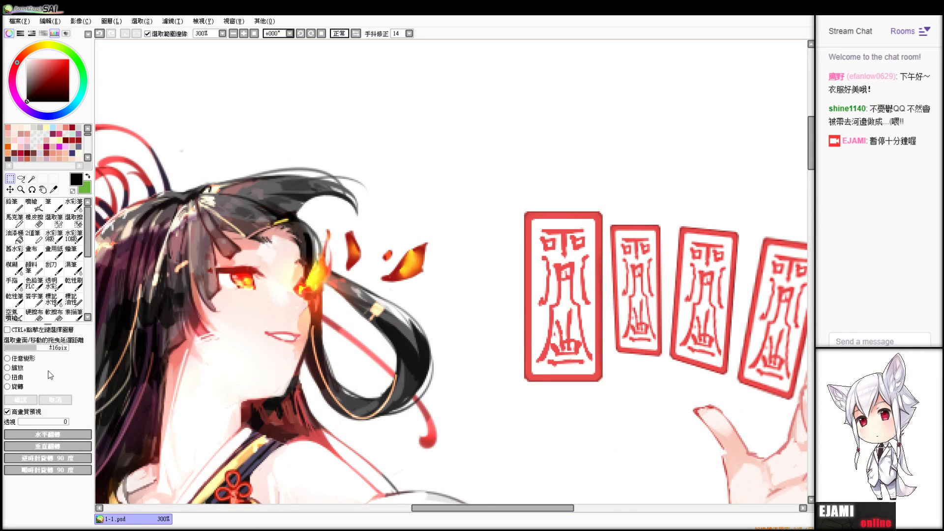
- Distort the fourth talisman into a smaller, narrower card whose top leans toward the face
click(22, 378)
drag(563, 212, 558, 253)
drag(586, 288, 587, 264)
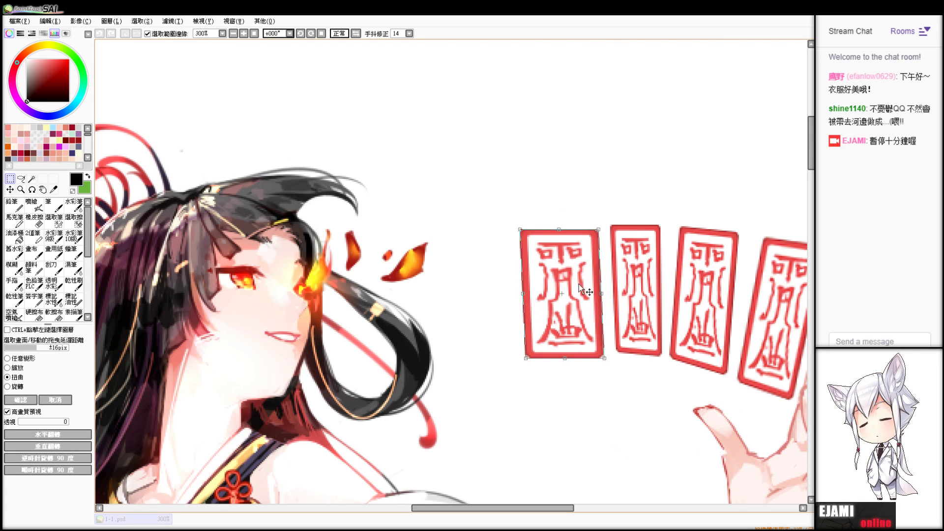
drag(526, 359, 580, 352)
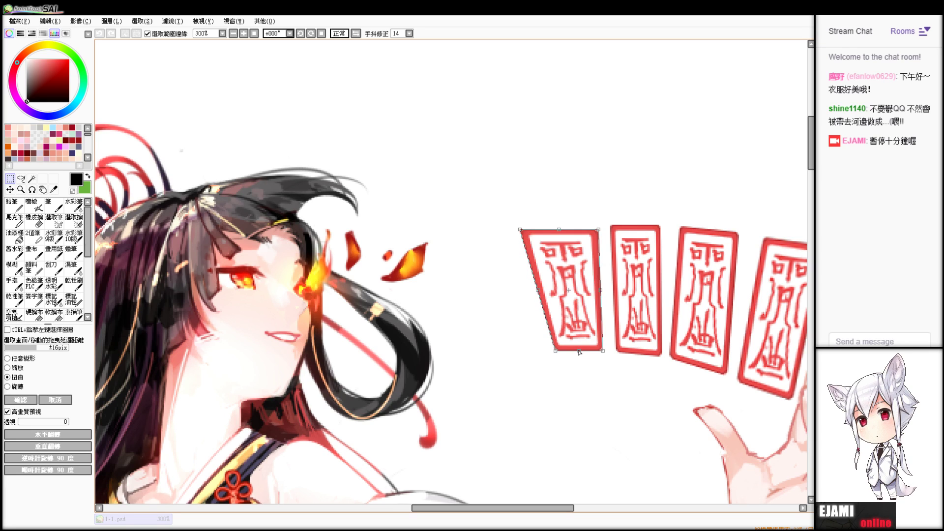
drag(595, 265, 598, 266)
drag(603, 233, 593, 228)
drag(526, 235, 545, 241)
drag(563, 356, 565, 356)
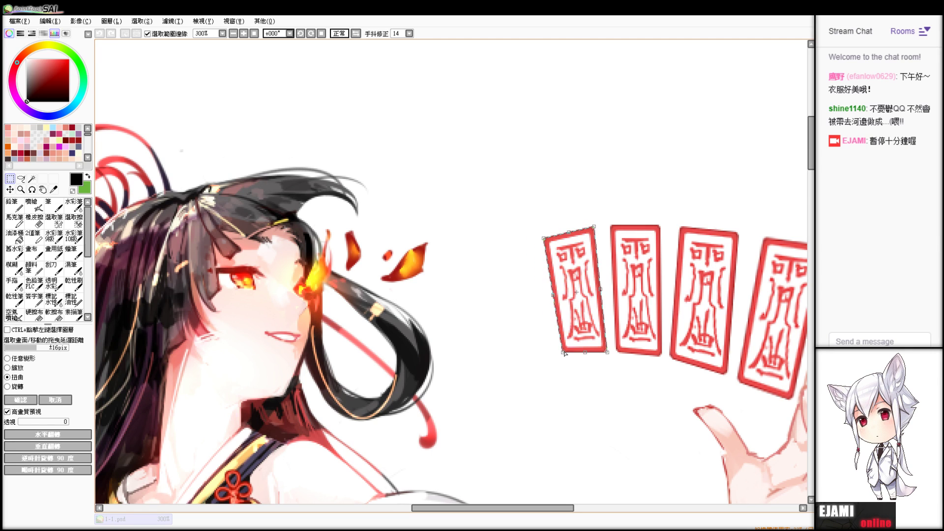
- Refine the fourth talisman's corners and spacing to continue the fan-shaped row, and apply the distortion
scroll(647, 274, down, 3)
scroll(650, 276, up, 2)
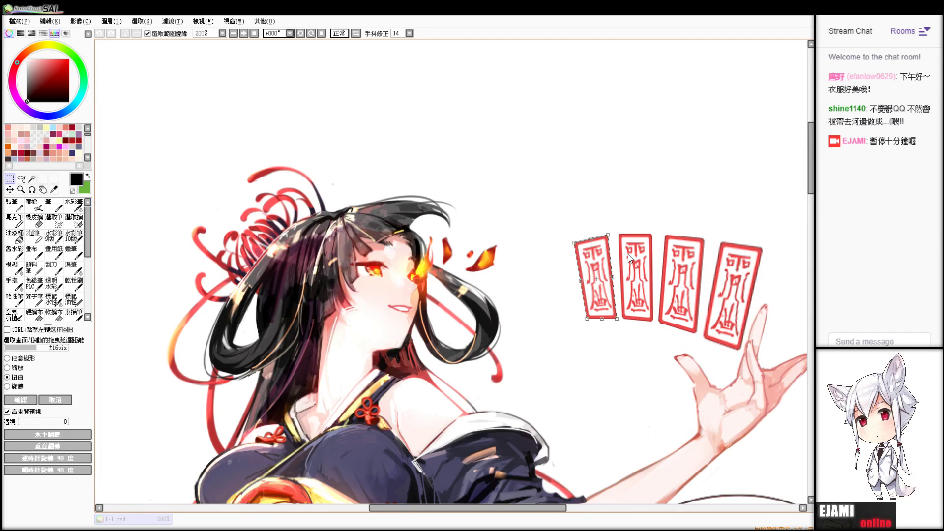
scroll(595, 260, up, 1)
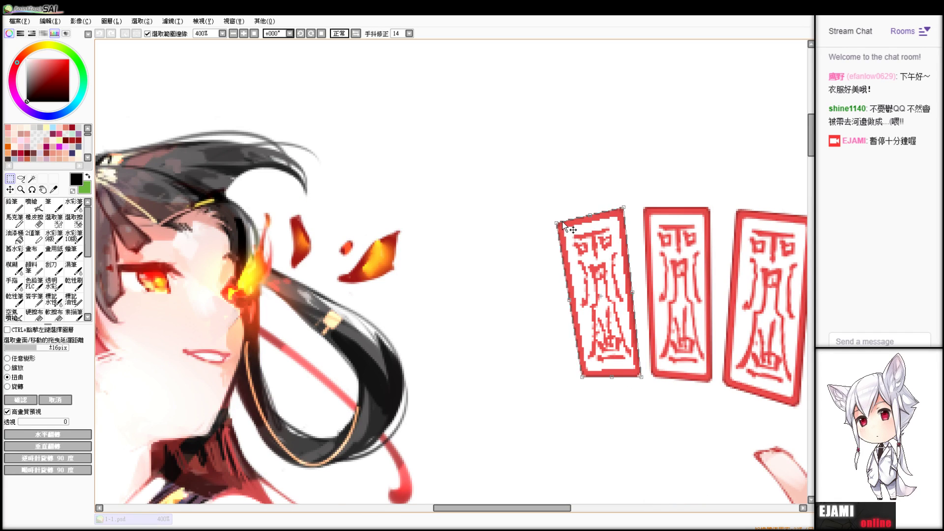
drag(593, 235, 561, 225)
scroll(580, 245, down, 2)
scroll(698, 245, up, 1)
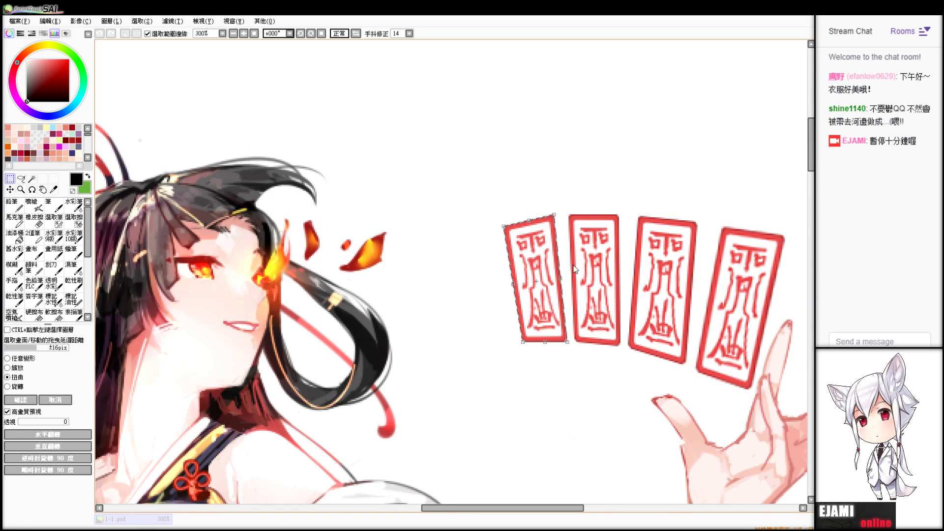
scroll(561, 282, up, 1)
drag(560, 282, 556, 284)
drag(549, 206, 549, 207)
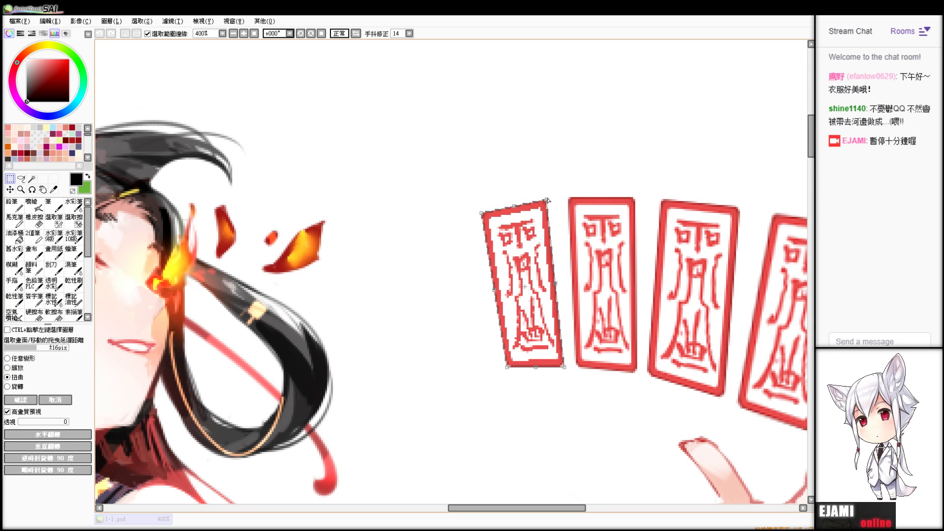
drag(564, 366, 563, 365)
scroll(563, 365, down, 4)
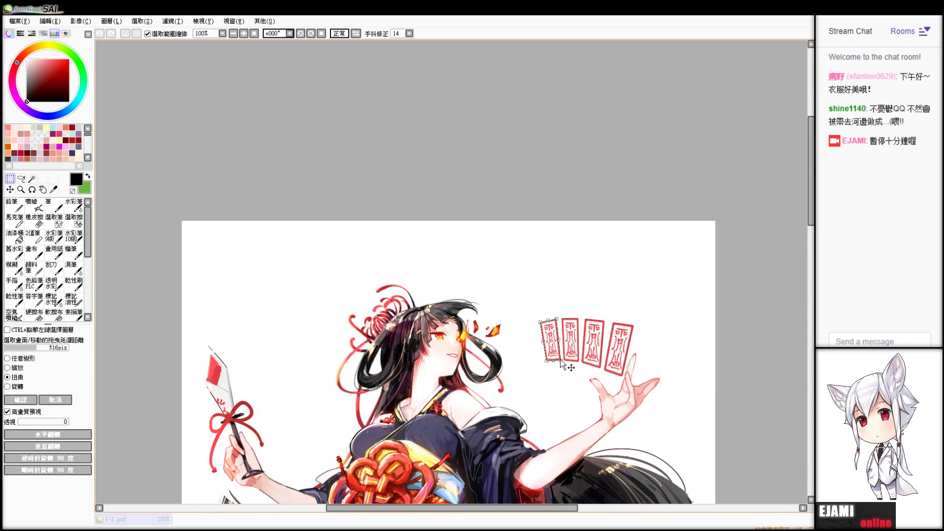
scroll(562, 363, up, 2)
click(21, 400)
- Examine the row of four talismans at several zoom levels, comparing it with and without the last change
scroll(614, 357, down, 4)
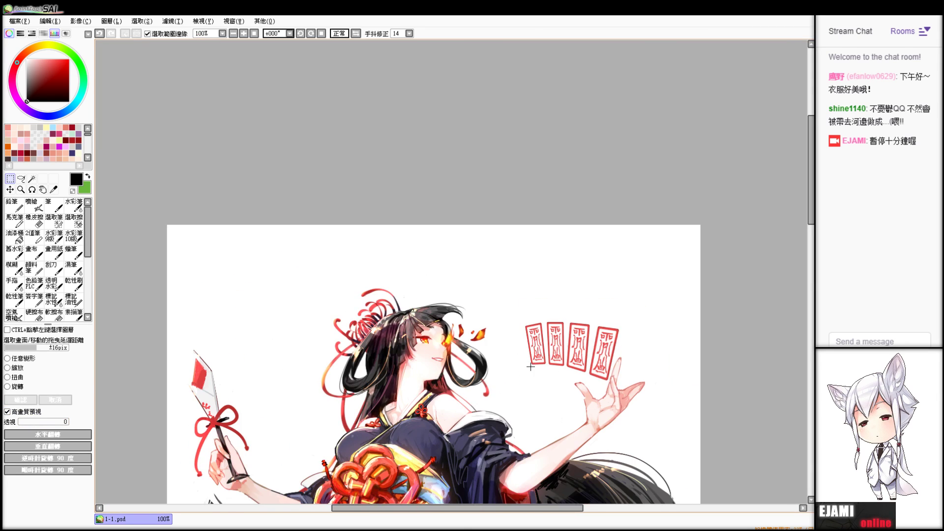
scroll(613, 357, up, 1)
scroll(614, 358, up, 1)
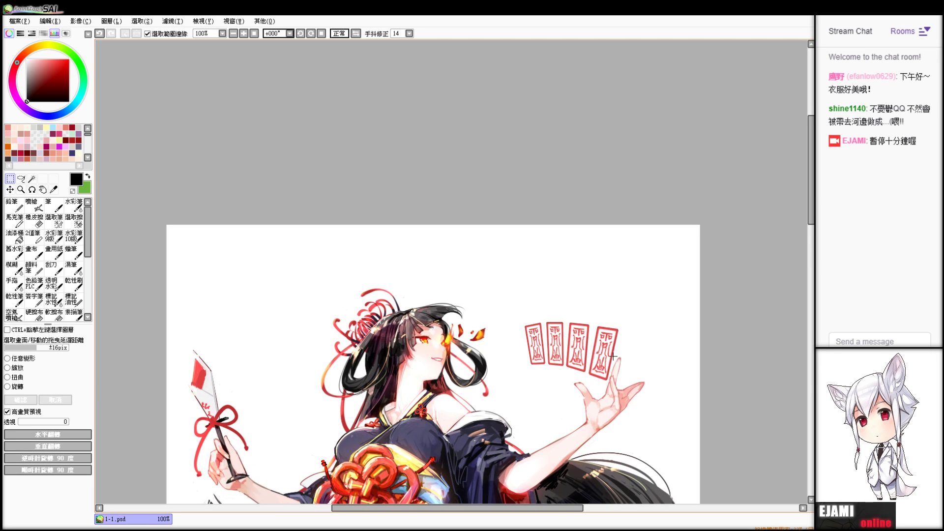
scroll(613, 357, up, 1)
scroll(458, 363, up, 1)
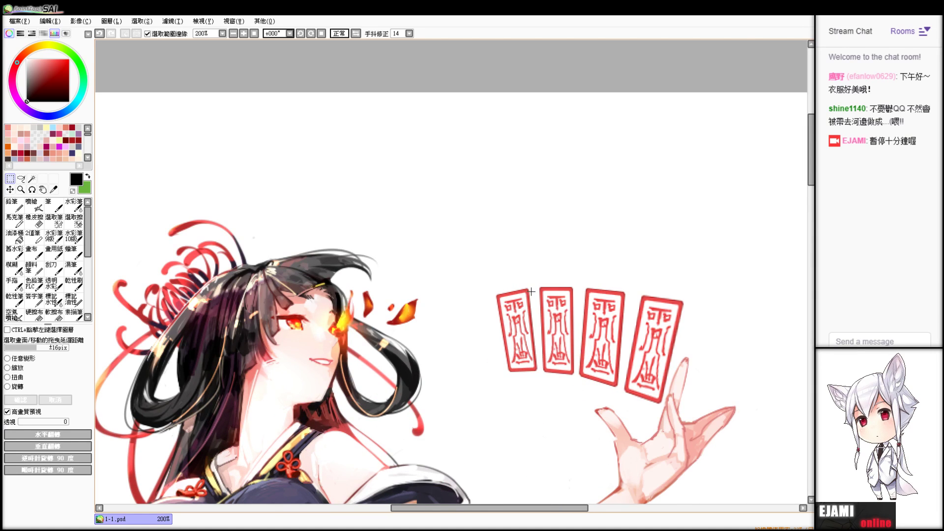
scroll(633, 301, up, 1)
key(ctrl+z)
key(ctrl+y)
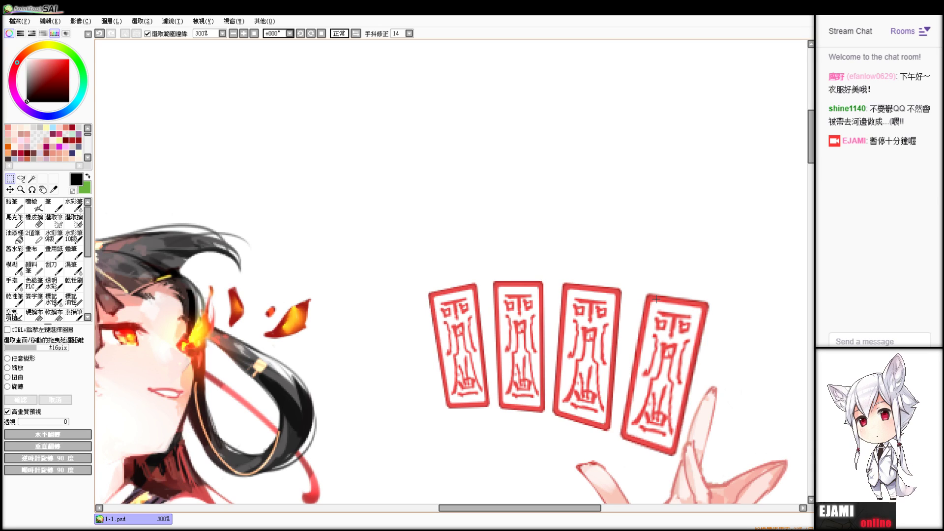
- Select the talisman nearest the fingertips and distort it slightly, lowering its outer top corner
drag(634, 275, 713, 463)
drag(625, 351, 656, 495)
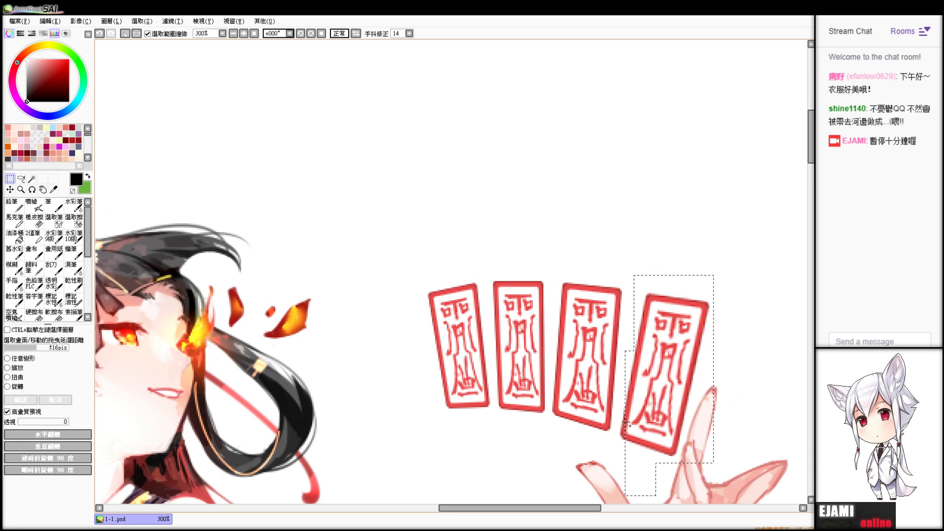
drag(617, 406, 644, 484)
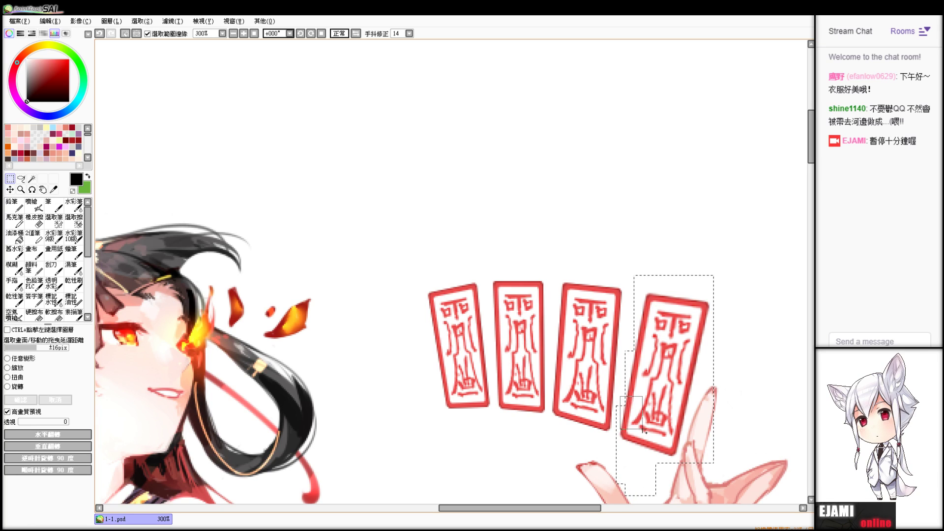
click(21, 377)
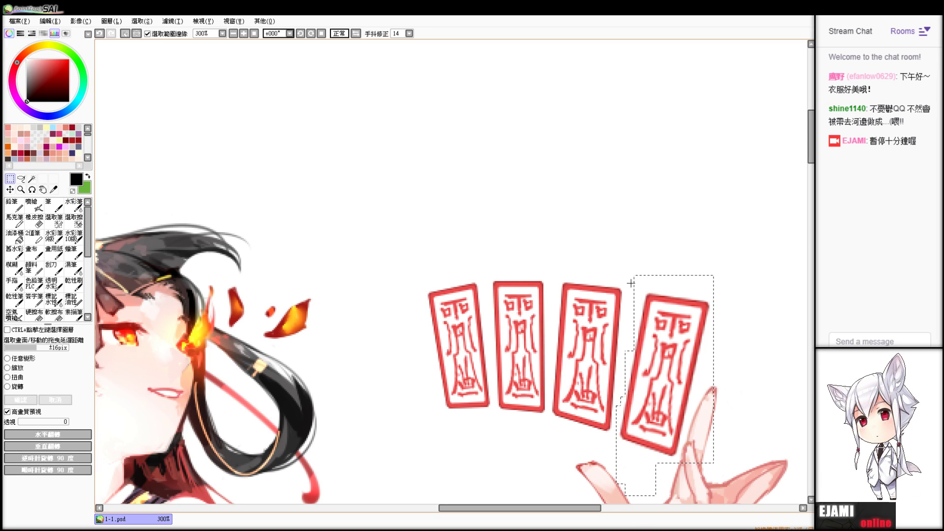
key(ctrl+t)
drag(711, 294, 707, 301)
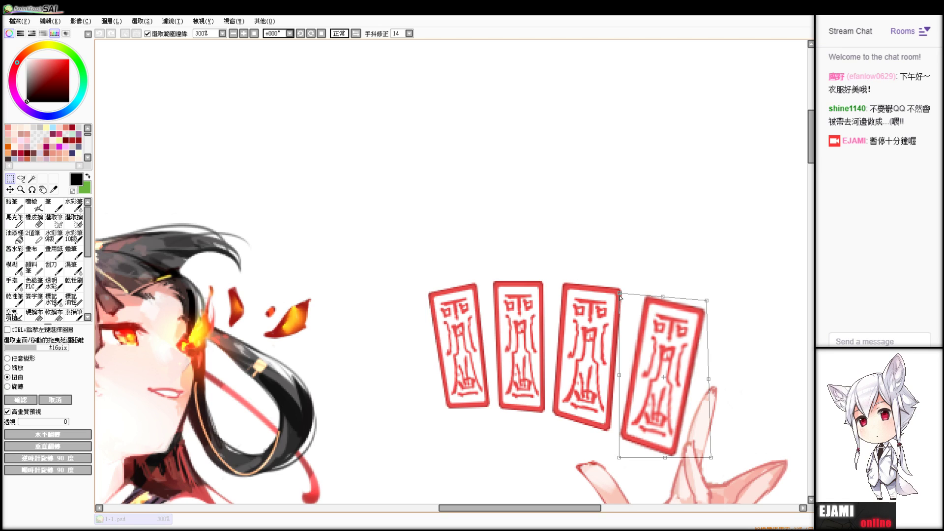
drag(619, 295, 620, 289)
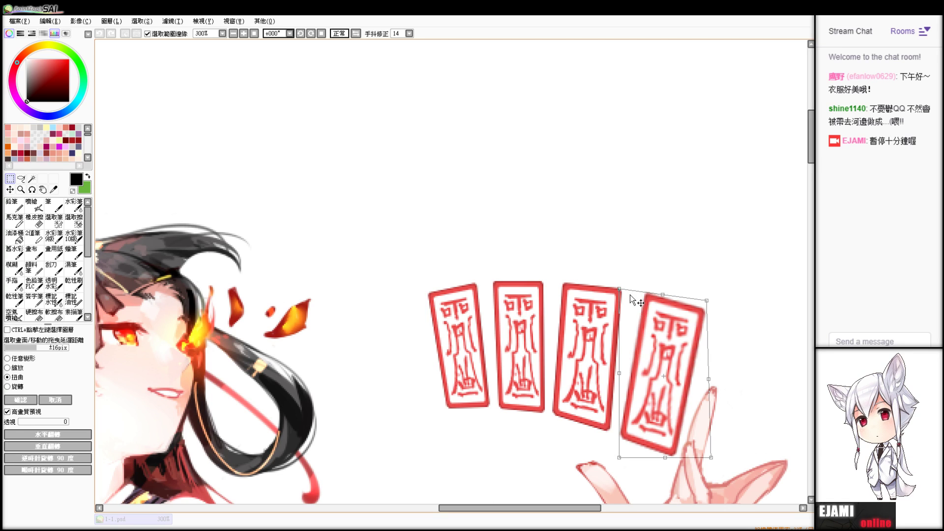
click(20, 400)
- Paste a fifth talisman and move it over the fingertips at the hand end of the row
scroll(704, 366, down, 4)
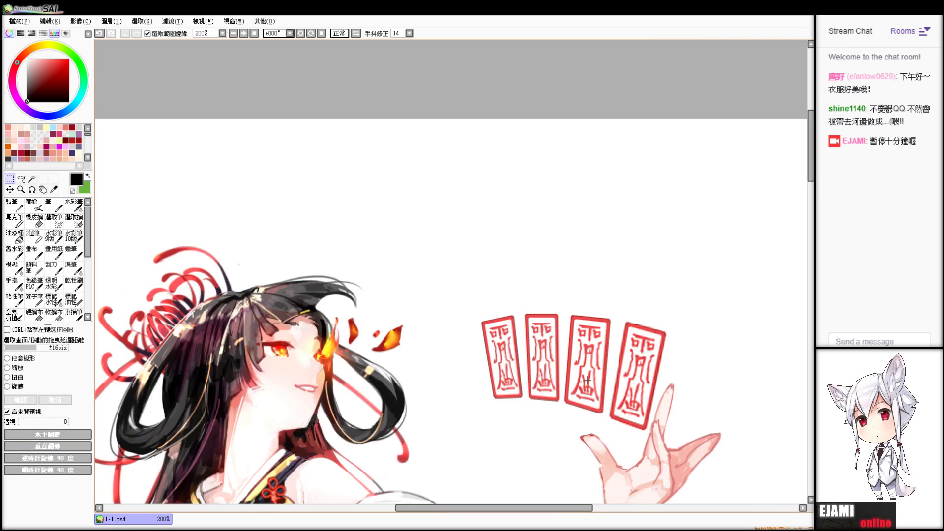
scroll(705, 366, up, 2)
drag(443, 389, 561, 191)
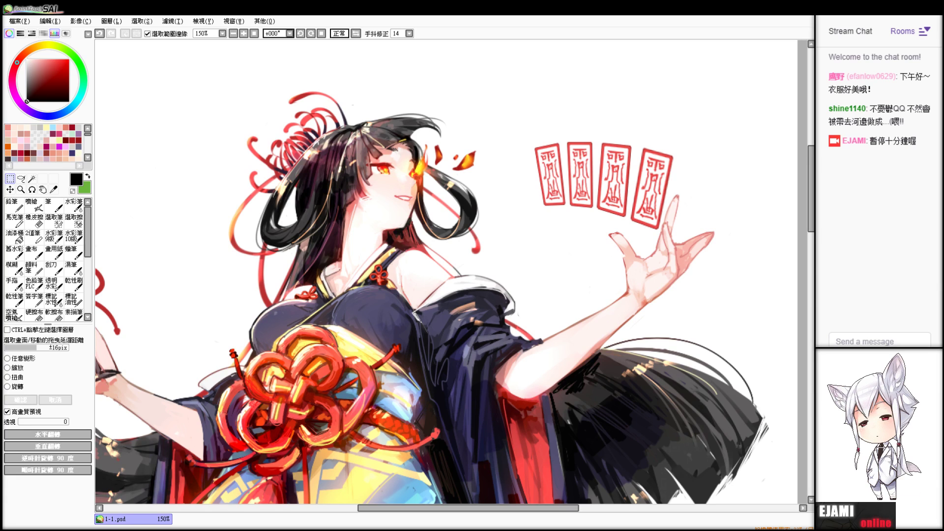
key(ctrl+v)
drag(544, 101, 519, 289)
scroll(512, 286, down, 3)
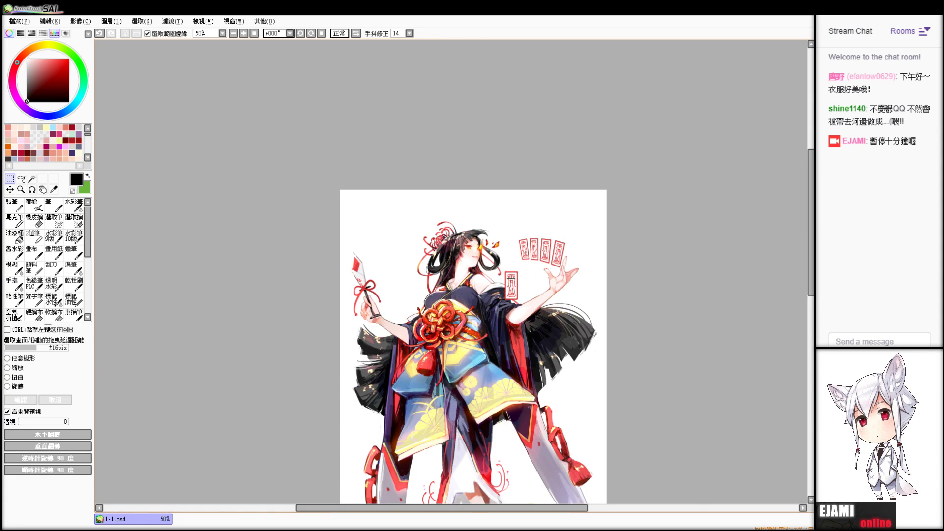
scroll(511, 277, up, 2)
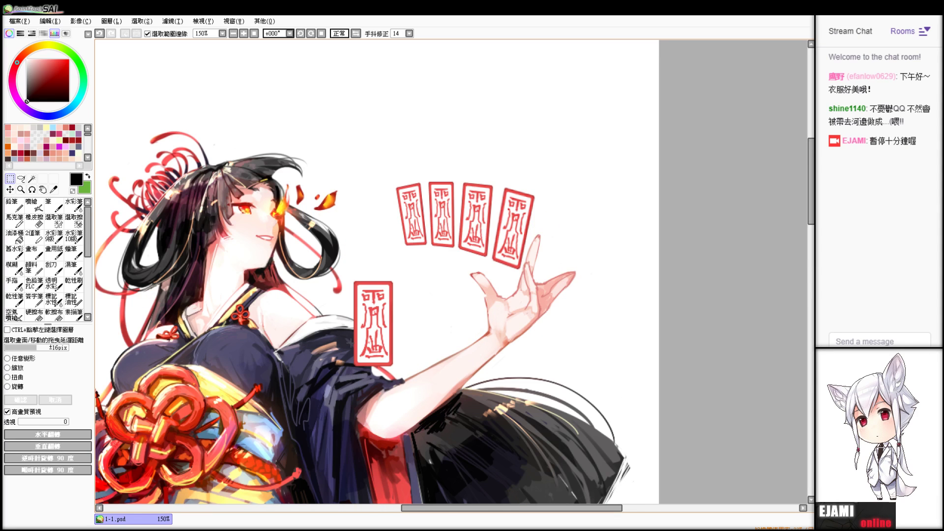
drag(349, 342, 534, 259)
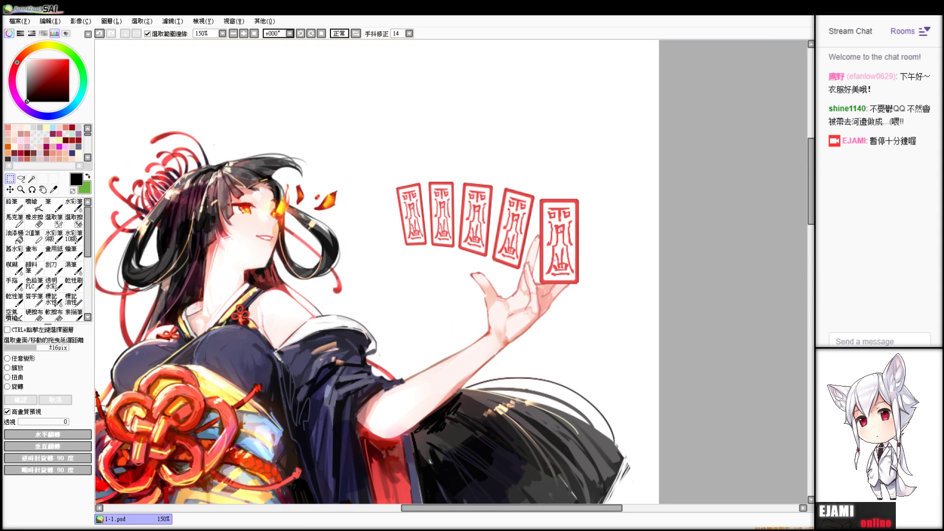
- Rotate the fifth talisman clockwise to continue the fan, and position it just above the fingertips
click(18, 387)
drag(452, 352, 431, 328)
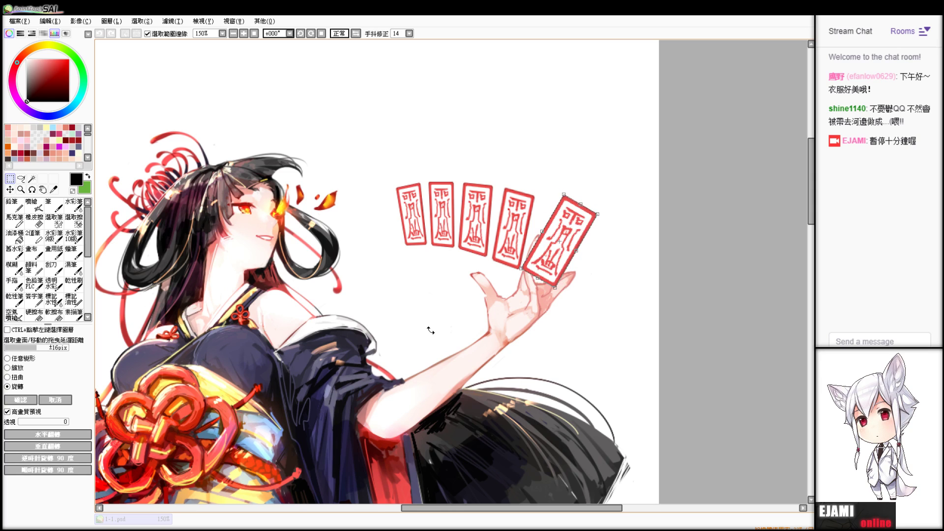
drag(556, 262, 558, 266)
drag(453, 315, 457, 321)
drag(547, 268, 547, 267)
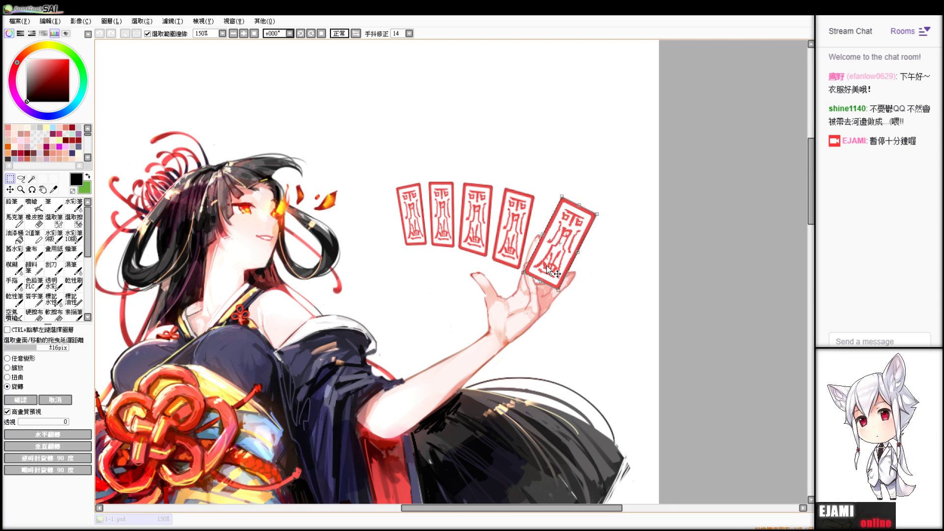
drag(586, 193, 622, 348)
scroll(622, 347, up, 3)
scroll(622, 347, down, 2)
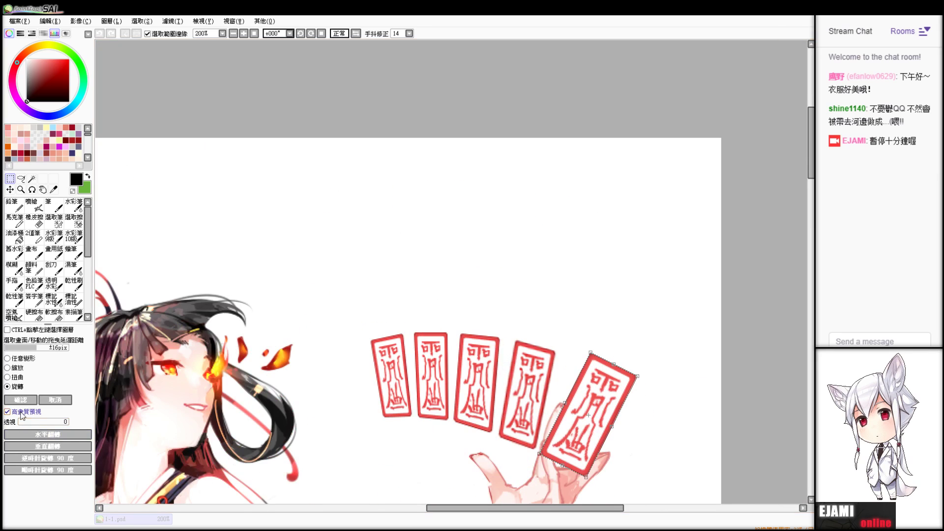
- Distort the fifth talisman by pulling its lower and upper outer corners slightly inward, and apply the distortion
click(19, 378)
scroll(231, 388, up, 1)
drag(235, 394, 343, 365)
drag(728, 241, 386, 133)
drag(577, 220, 595, 242)
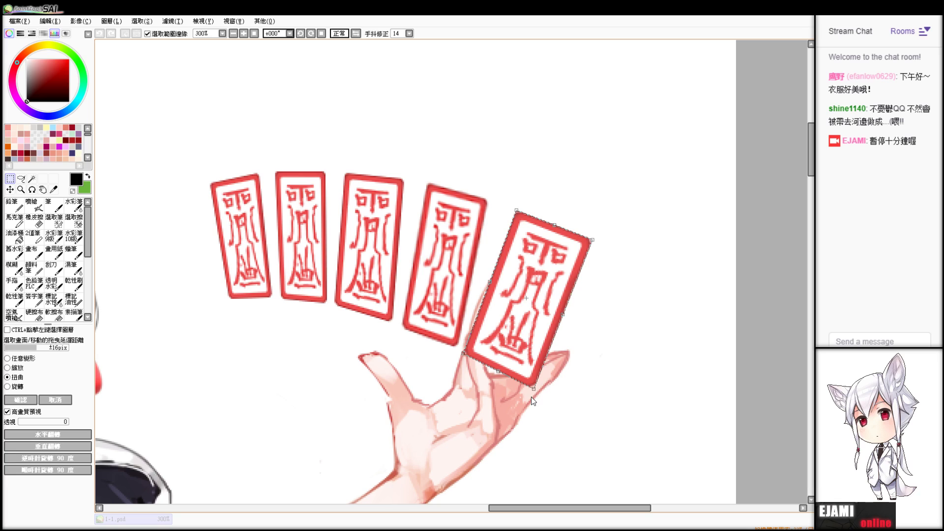
drag(531, 397, 495, 366)
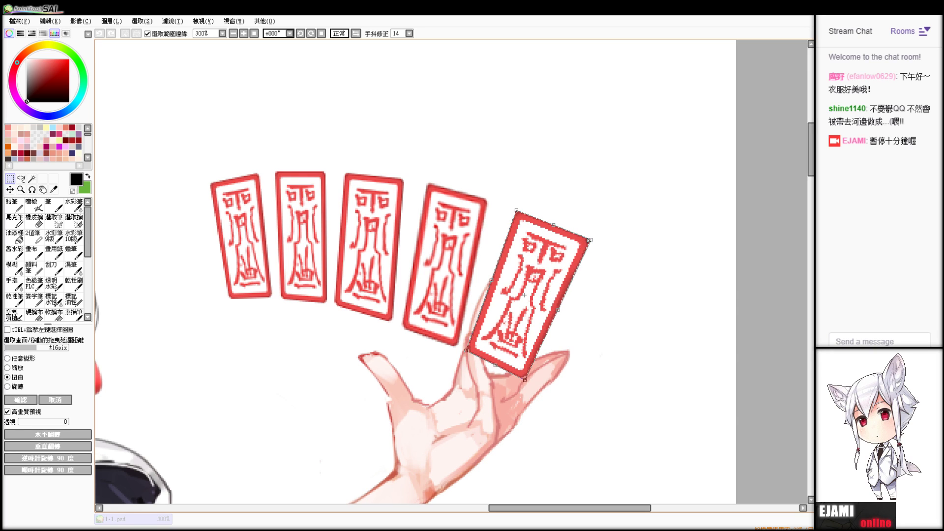
drag(591, 240, 589, 241)
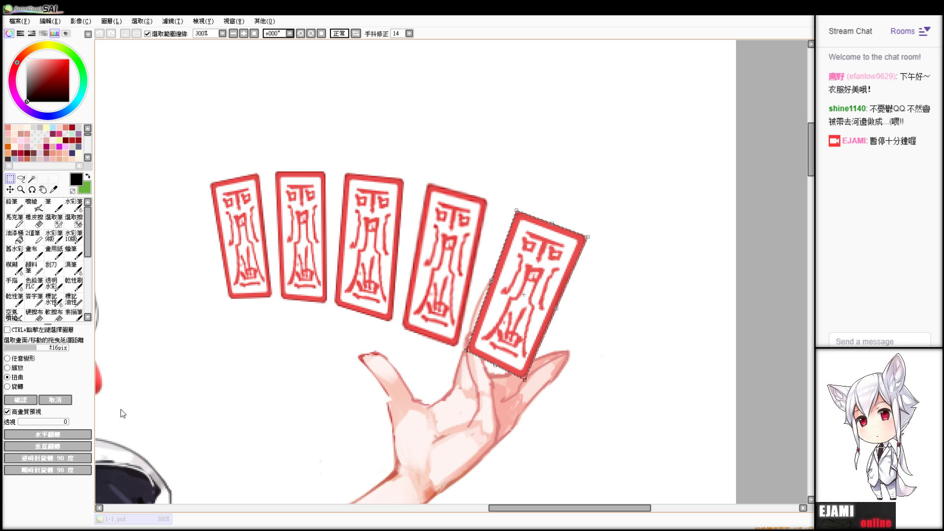
click(22, 400)
- Examine the row of five talismans at several zoom levels against the hand and the whole figure
scroll(454, 373, up, 2)
scroll(453, 347, down, 4)
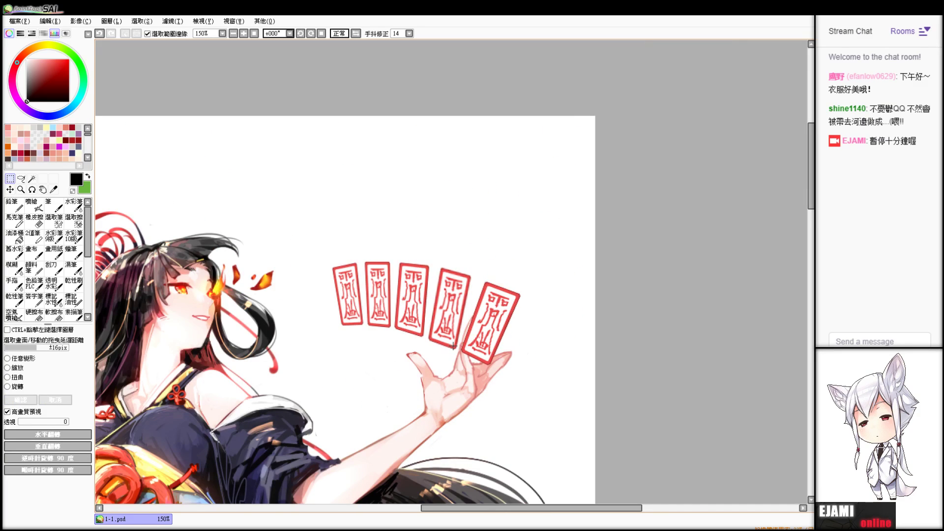
scroll(452, 347, down, 1)
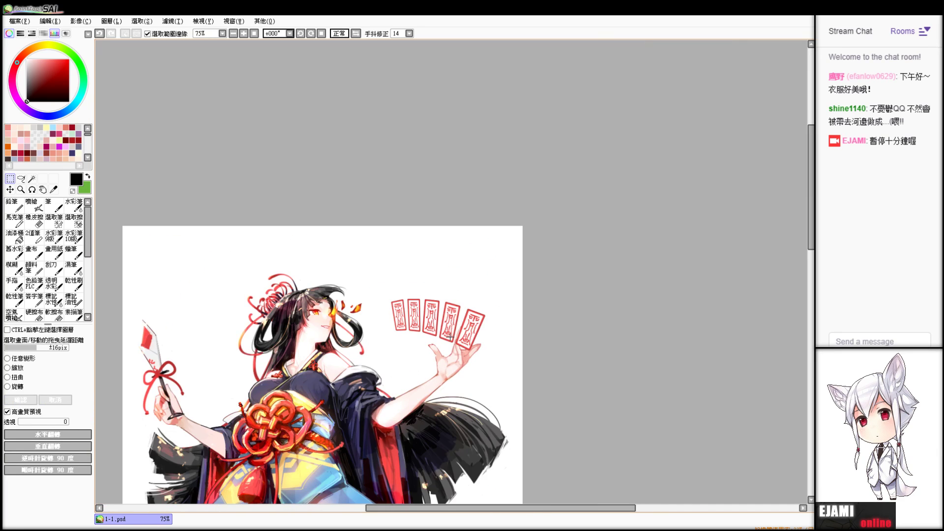
scroll(451, 339, up, 1)
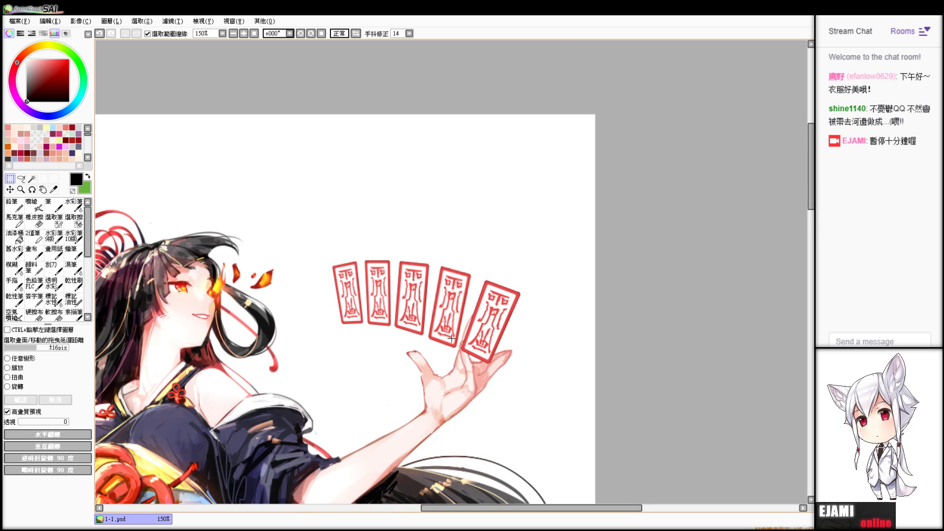
scroll(452, 339, up, 2)
scroll(477, 344, down, 1)
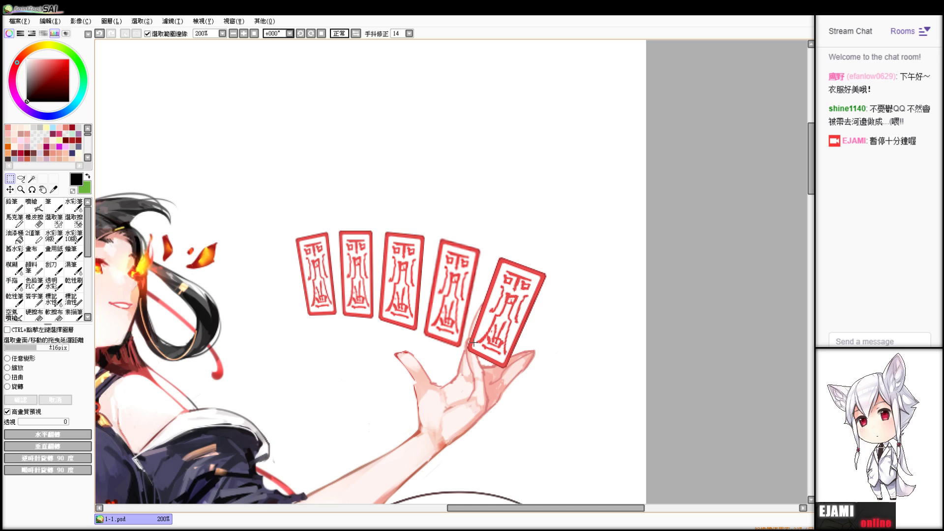
scroll(473, 342, down, 2)
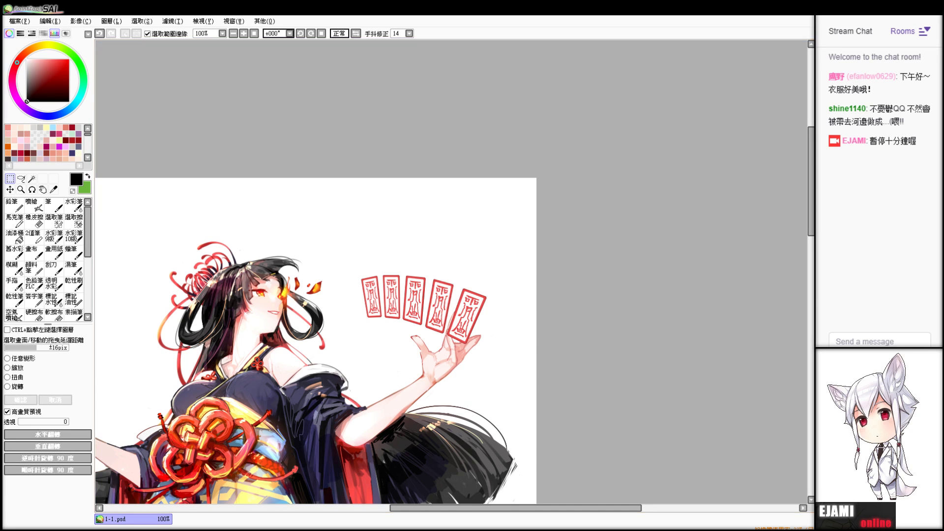
scroll(416, 341, up, 2)
- Paste another talisman over the fourth one in the row, rotate it clockwise and shift it between its neighbours
drag(415, 341, 477, 176)
key(ctrl+v)
drag(497, 67, 676, 206)
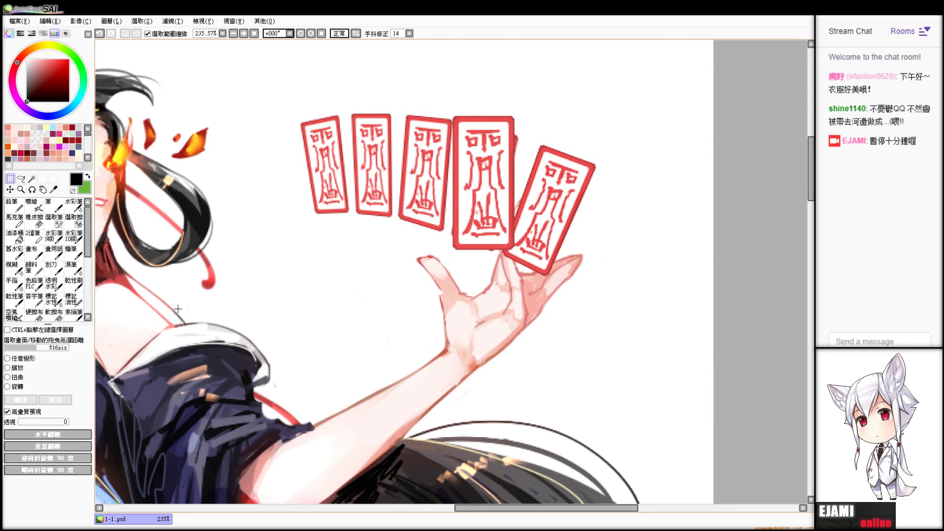
click(18, 388)
drag(295, 228, 291, 178)
drag(499, 200, 486, 221)
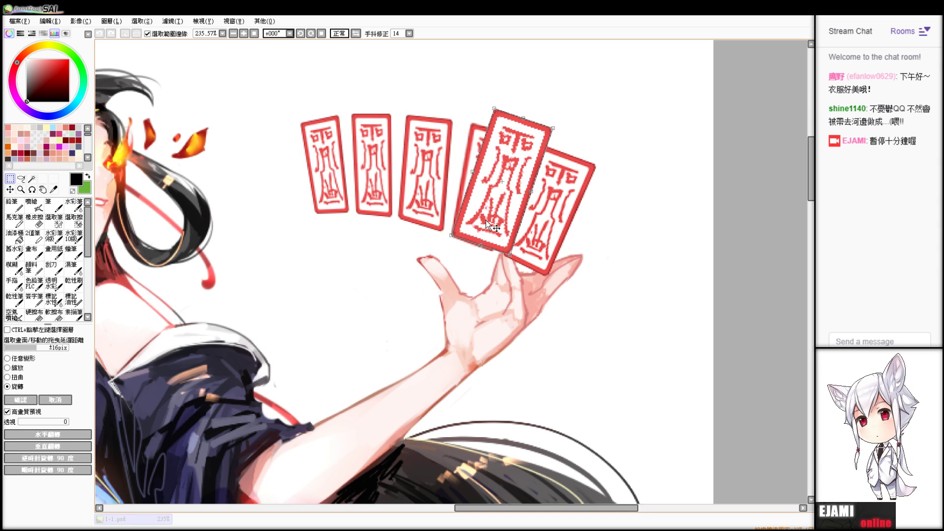
- Distort the pasted copy's corners to fit the fourth talisman's place in the fan, and apply the distortion
click(16, 378)
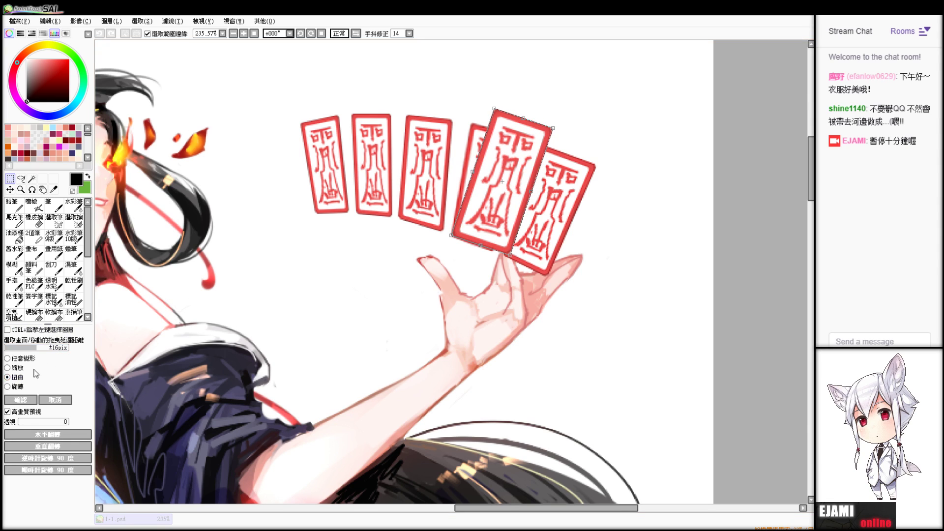
drag(510, 254, 495, 250)
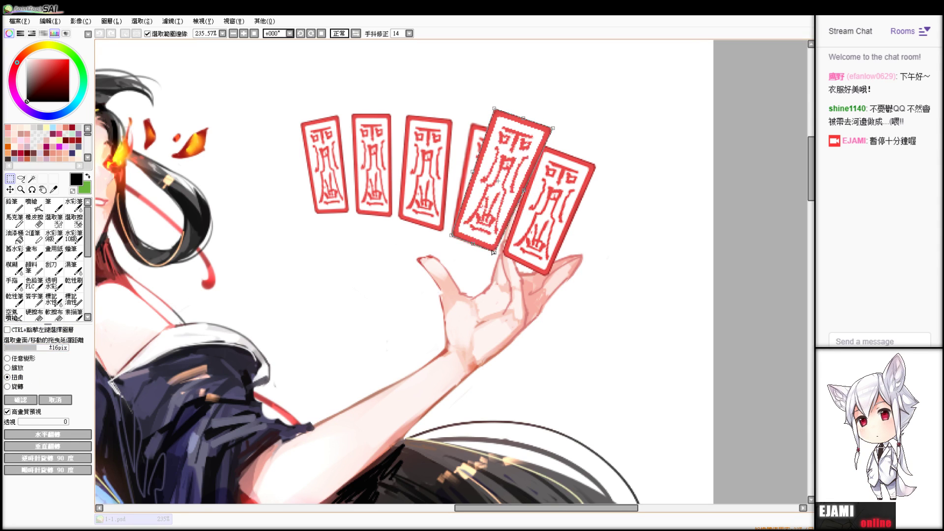
drag(520, 117, 520, 138)
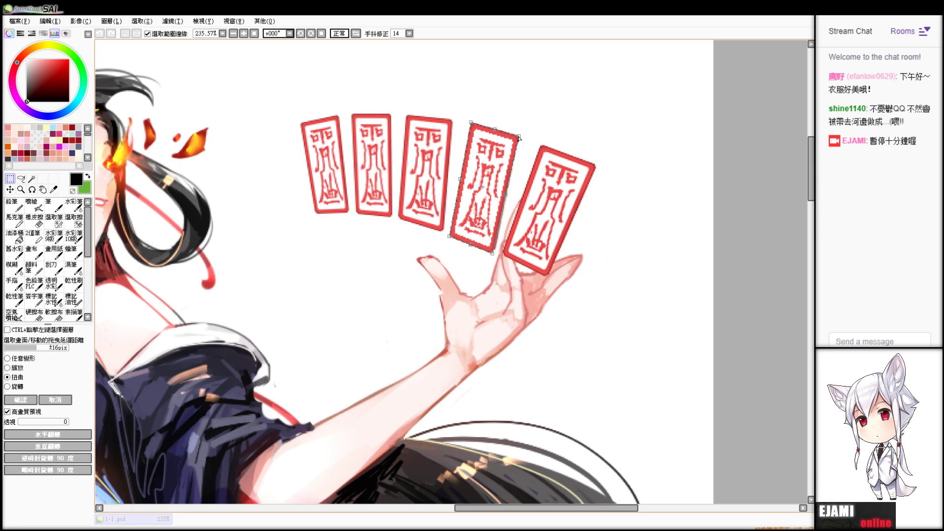
drag(493, 253, 494, 251)
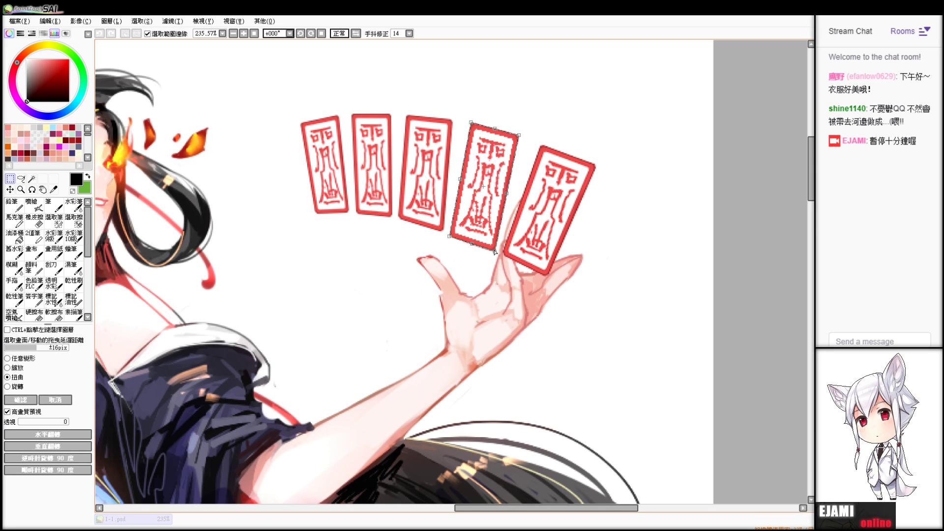
click(29, 404)
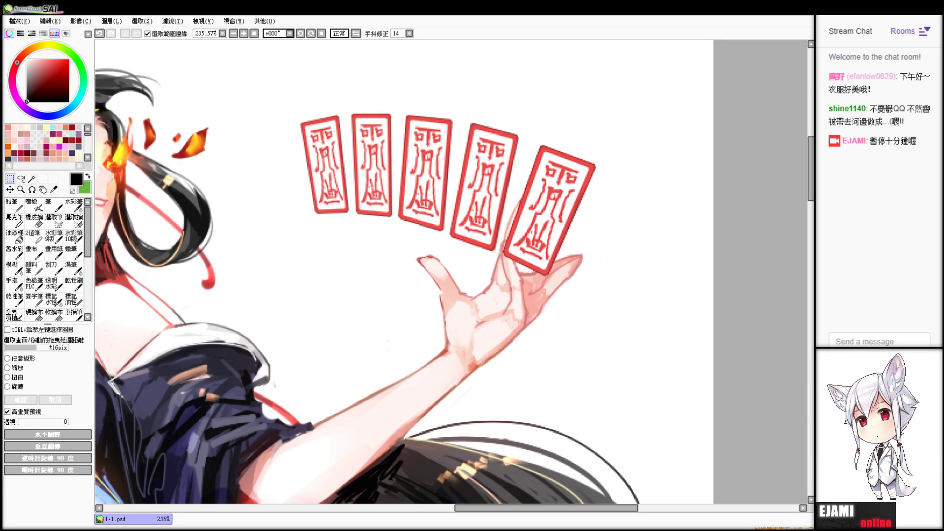
- Erase the fifth talisman's lower inner corner where it overlaps the fingertip, using the eraser at size 13
key(e)
click(13, 466)
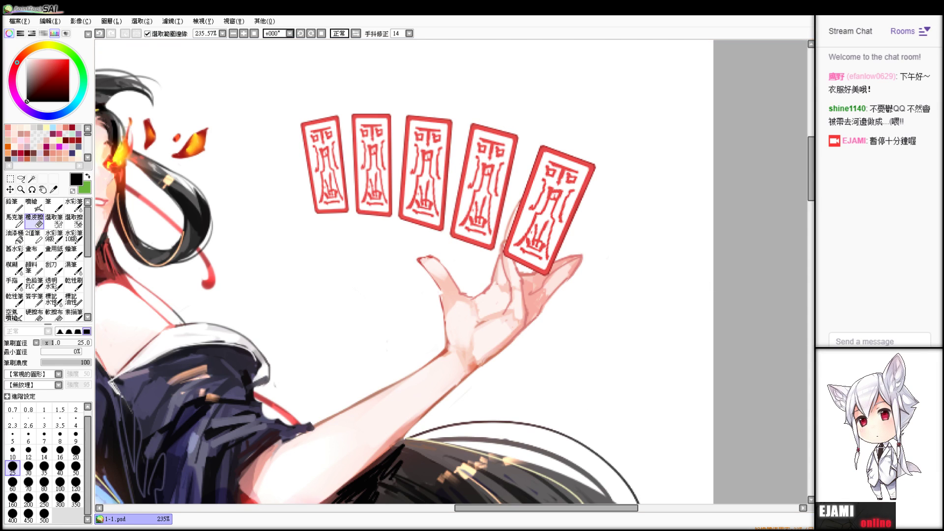
key(Delete)
key(ctrl+z)
scroll(451, 272, up, 3)
scroll(451, 272, down, 9)
scroll(451, 272, up, 12)
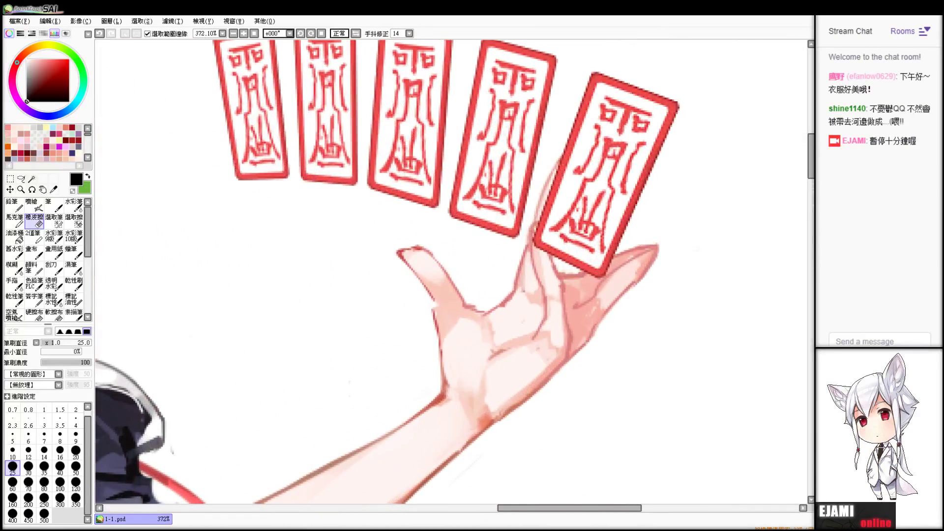
drag(53, 343, 50, 346)
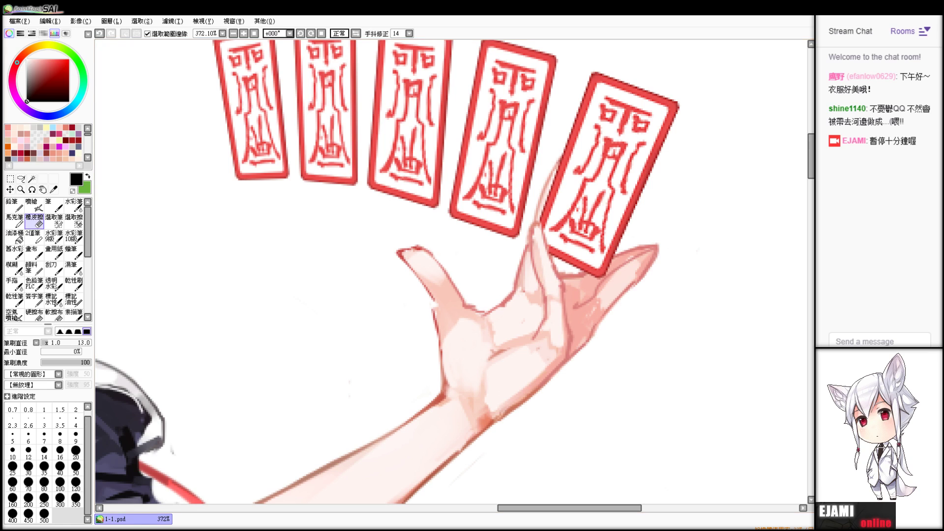
- Paste a sixth talisman and move it to the outer end of the row, beside the fingertips
scroll(451, 272, down, 12)
scroll(451, 272, up, 2)
scroll(325, 324, up, 1)
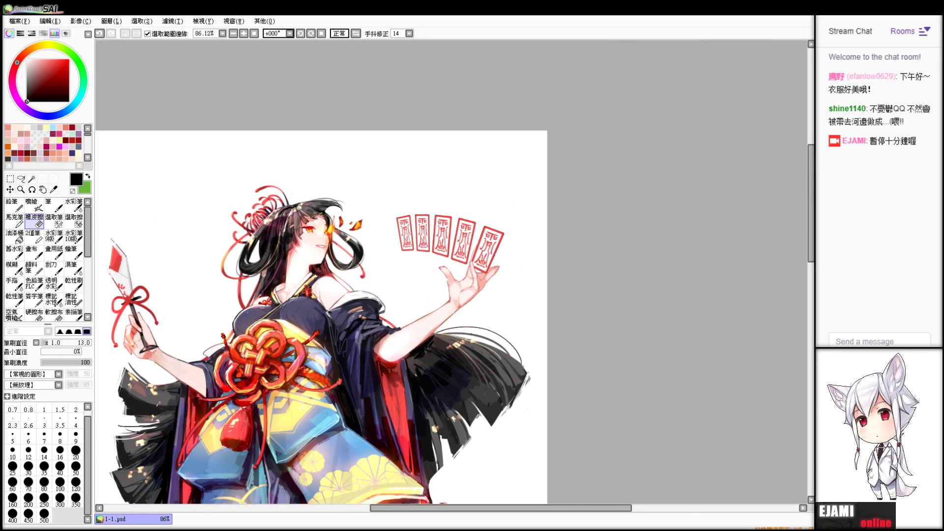
scroll(451, 272, down, 5)
scroll(452, 272, up, 3)
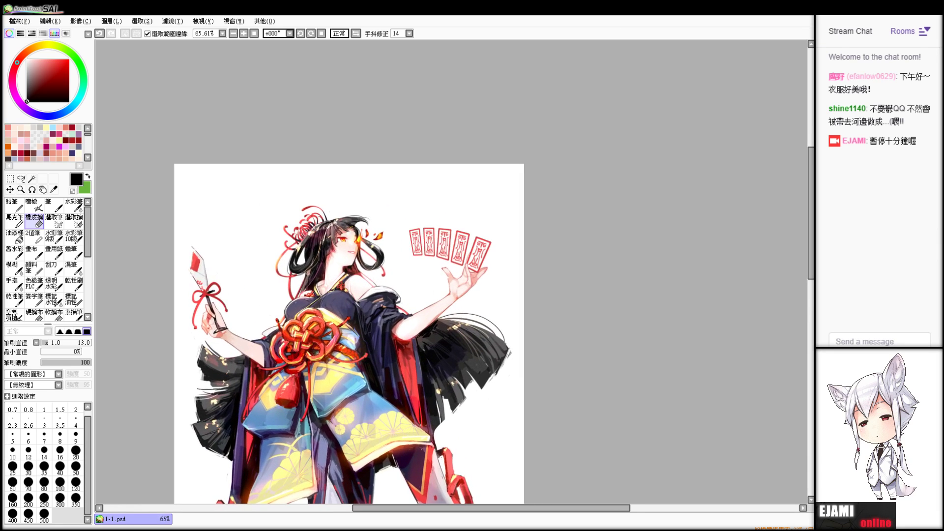
scroll(452, 264, up, 4)
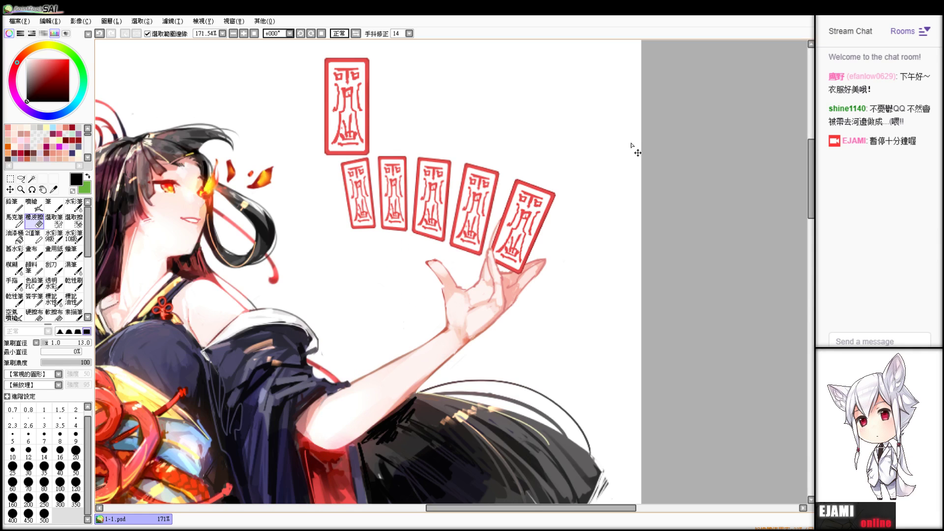
ctrl+drag(347, 106, 565, 245)
- Rotate the sixth talisman clockwise beyond the fifth one's tilt and shift it slightly outward
click(9, 177)
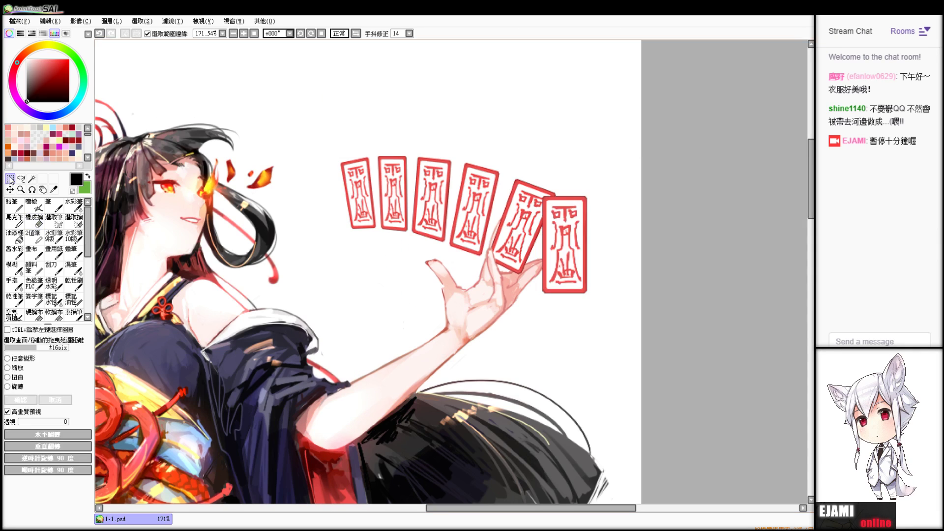
click(16, 386)
drag(265, 319, 328, 171)
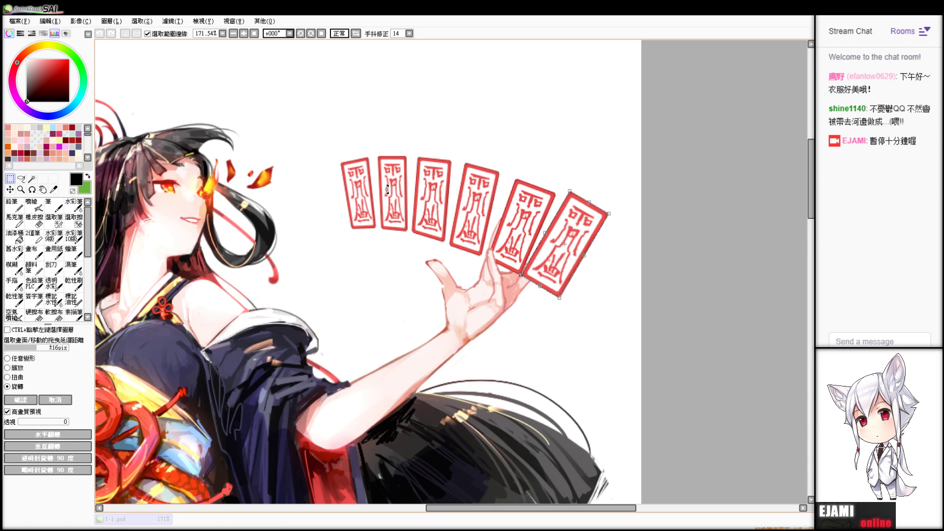
mouse_move(551, 260)
mouse_down()
mouse_move(558, 270)
mouse_move(565, 262)
mouse_up()
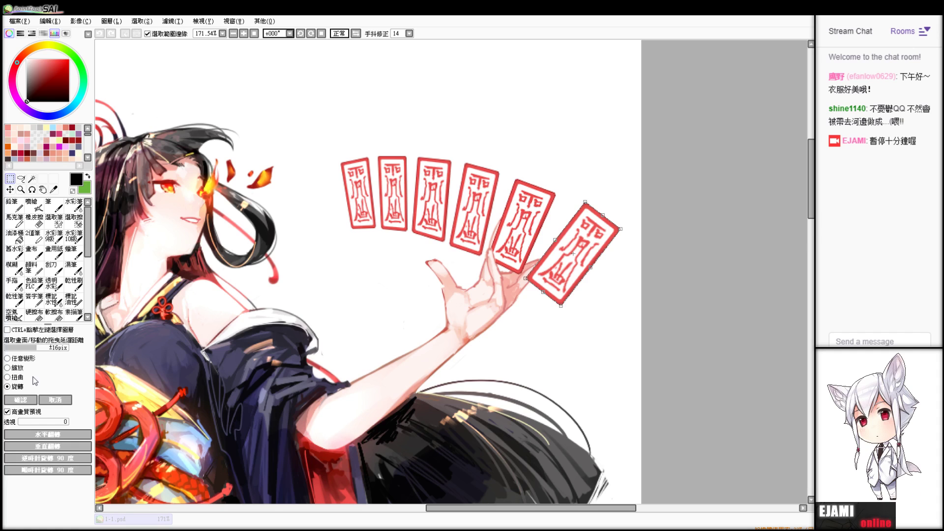
- Distort the sixth talisman, adjusting its top edge and pulling its lowest corner inward, and apply the distortion
mouse_move(604, 215)
mouse_down()
mouse_move(586, 215)
mouse_move(609, 223)
mouse_up()
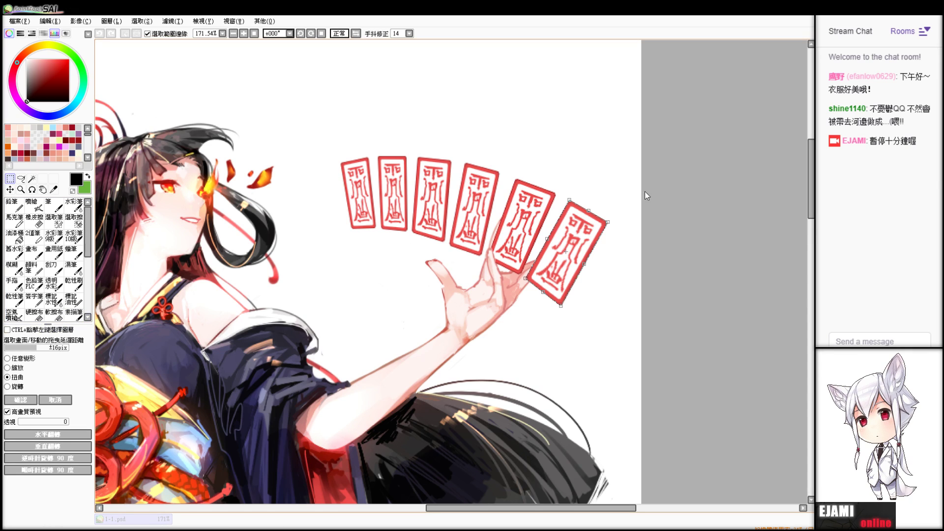
drag(607, 222, 607, 226)
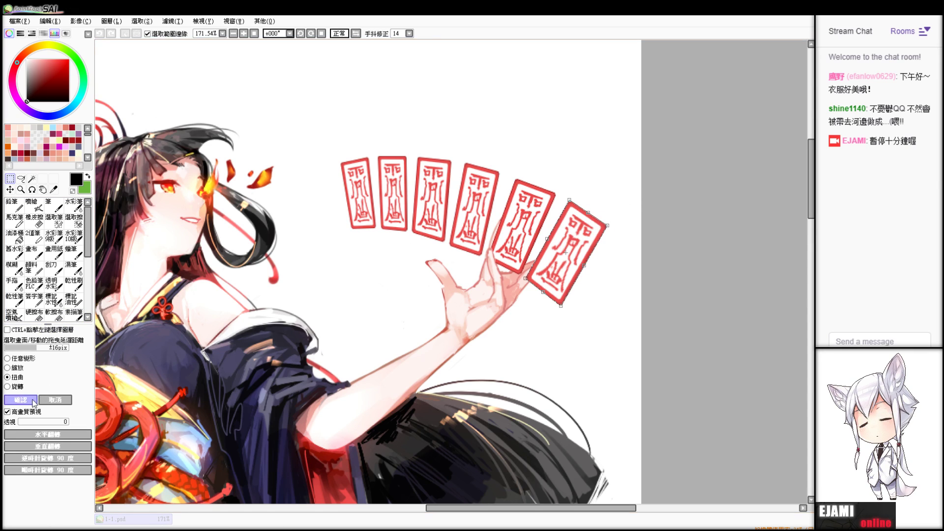
drag(561, 307, 557, 304)
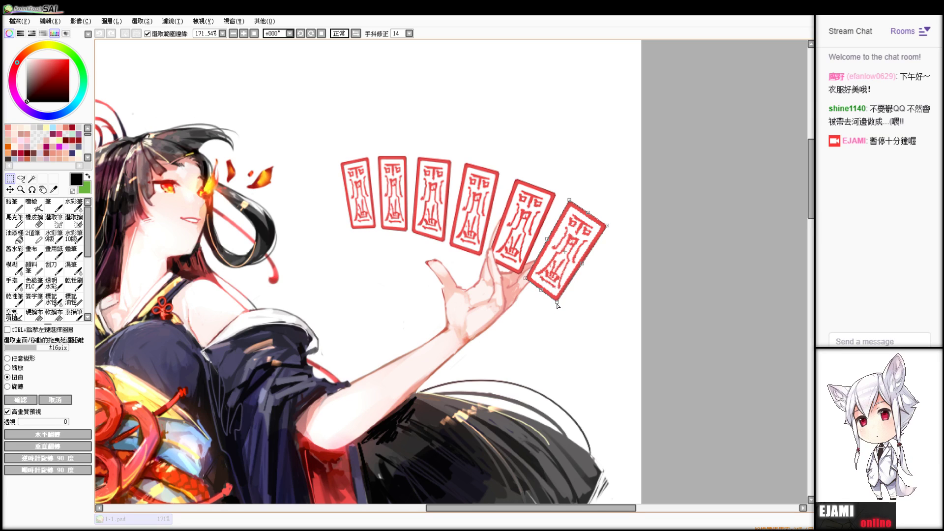
key(Return)
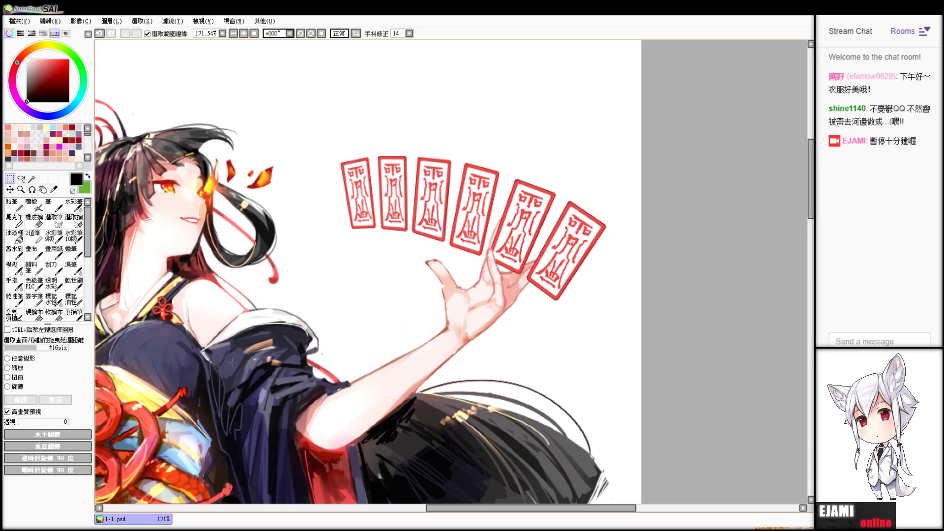
- Examine the fan of six talismans with the canvas tilted and straight, close up and against the whole figure
drag(233, 363, 223, 331)
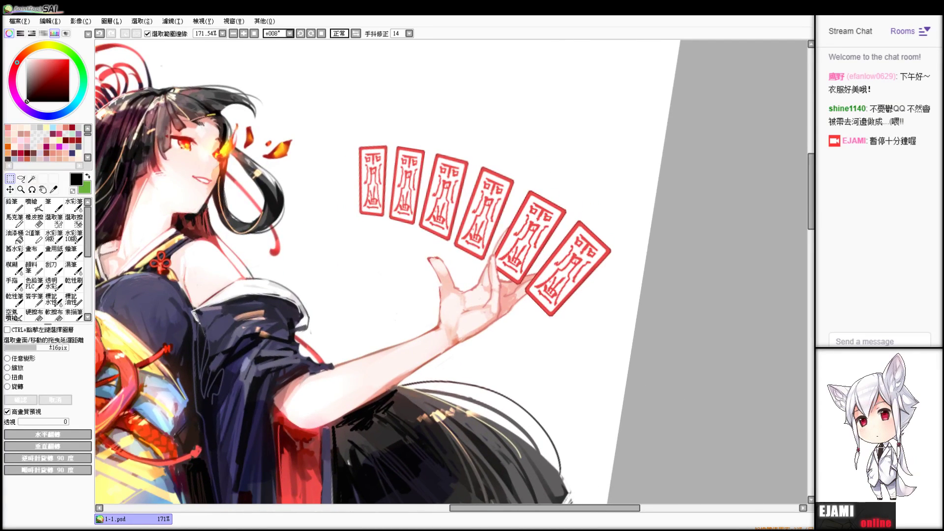
key(Home)
scroll(451, 272, up, 5)
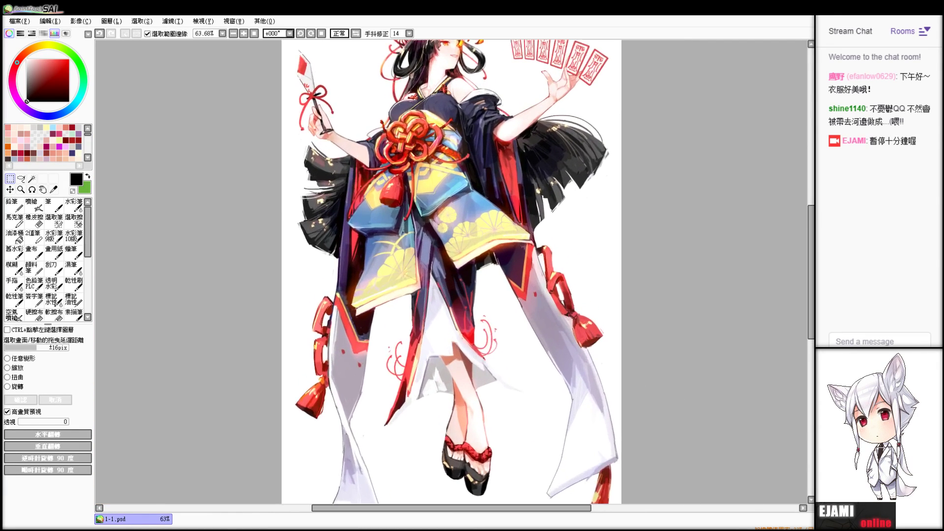
scroll(451, 272, up, 3)
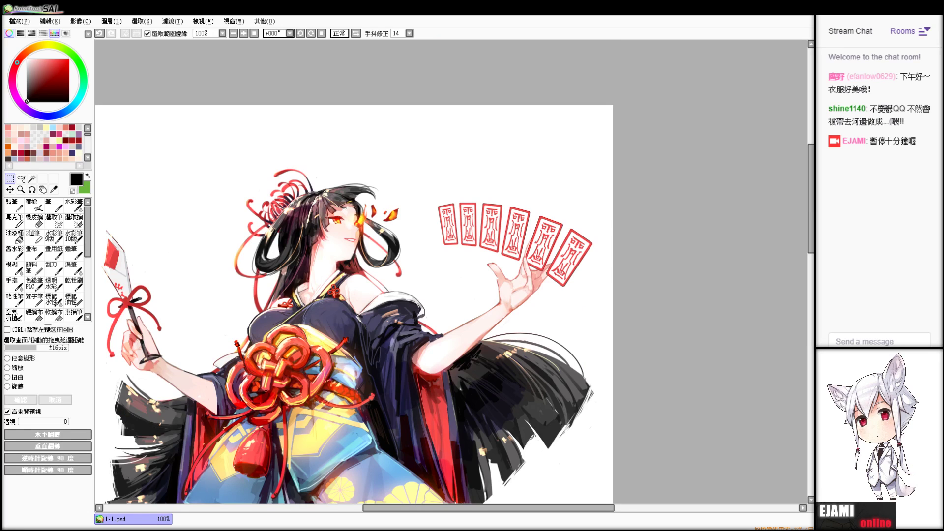
scroll(451, 272, down, 4)
scroll(447, 258, up, 4)
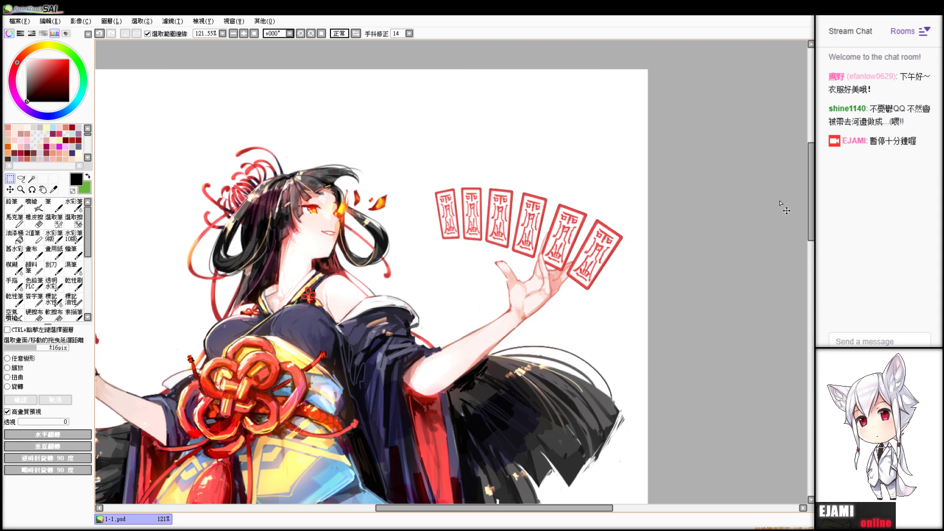
- Step back and forth through the edit history of the talismans and ellipses until the plain guide circle is back
key(ctrl+z)
key(ctrl+z)
key(ctrl+z)
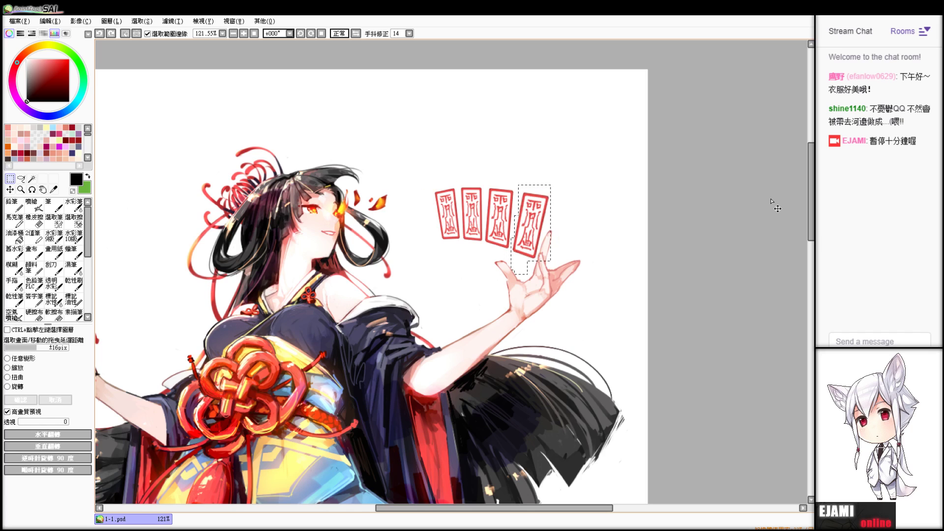
key(ctrl+z)
key(ctrl+z)
key(ctrl+z)
key(ctrl+z)
key(ctrl+z)
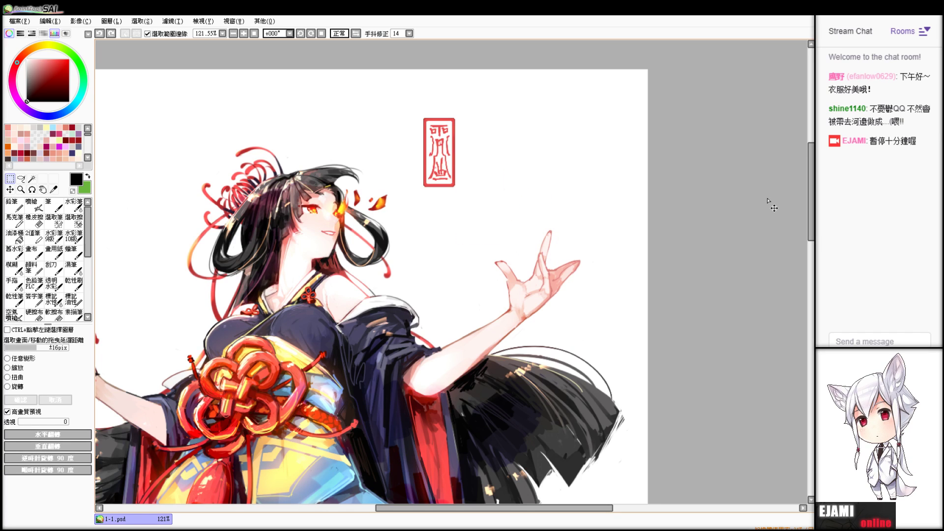
key(ctrl+z)
key(ctrl+z)
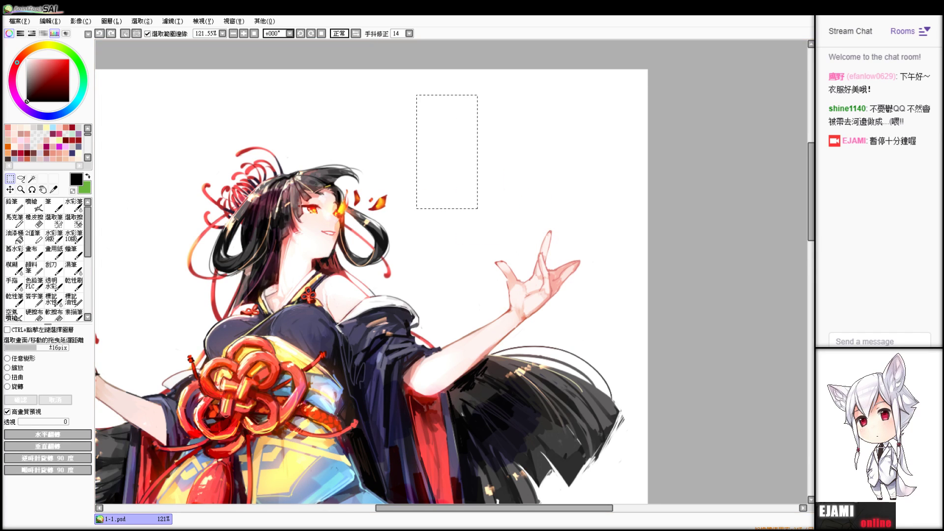
key(ctrl+y)
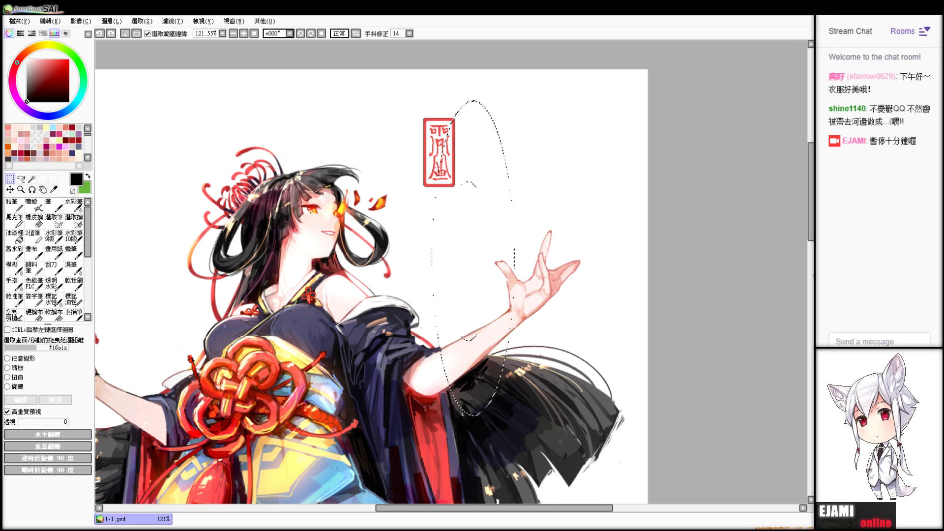
key(ctrl+y)
key(ctrl+y)
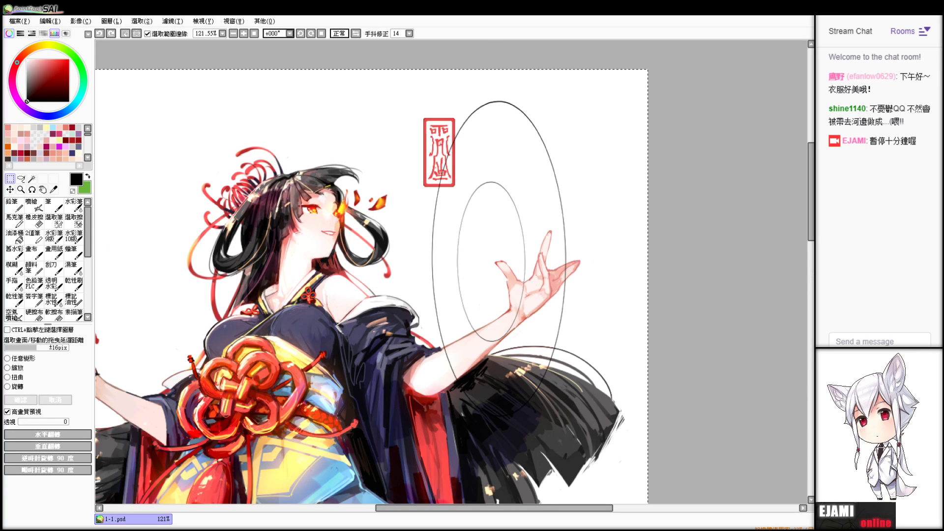
key(ctrl+y)
key(ctrl+y)
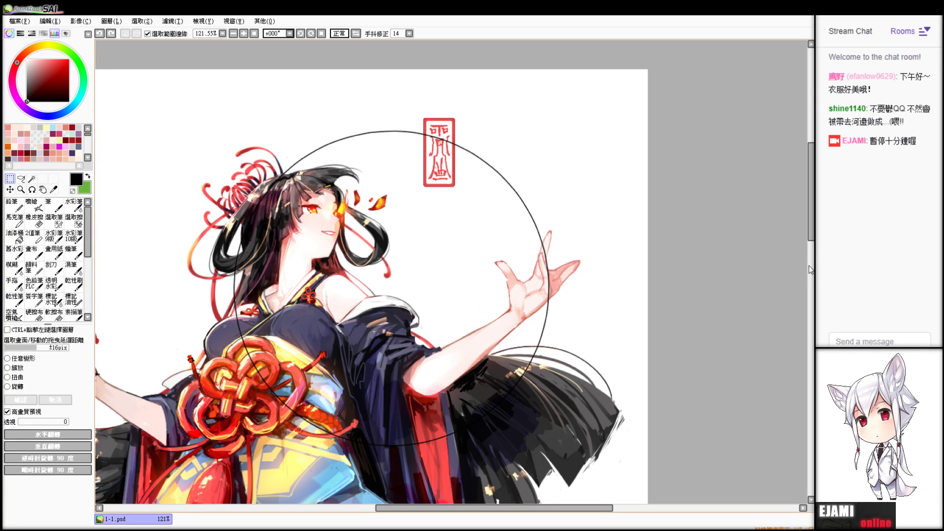
- Hide the talisman fan, the single talisman and the painted figure so that only the circle is displayed
key(ctrl+y)
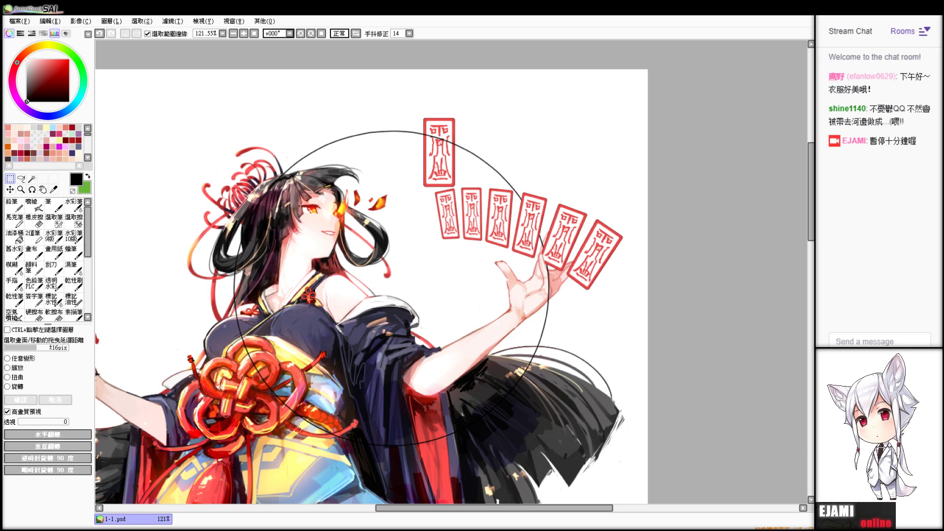
key(ctrl+z)
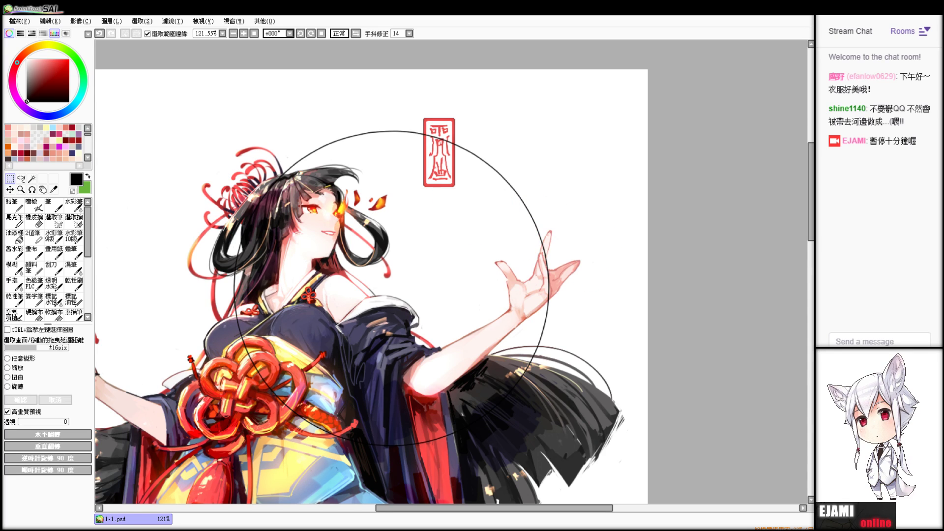
click(823, 269)
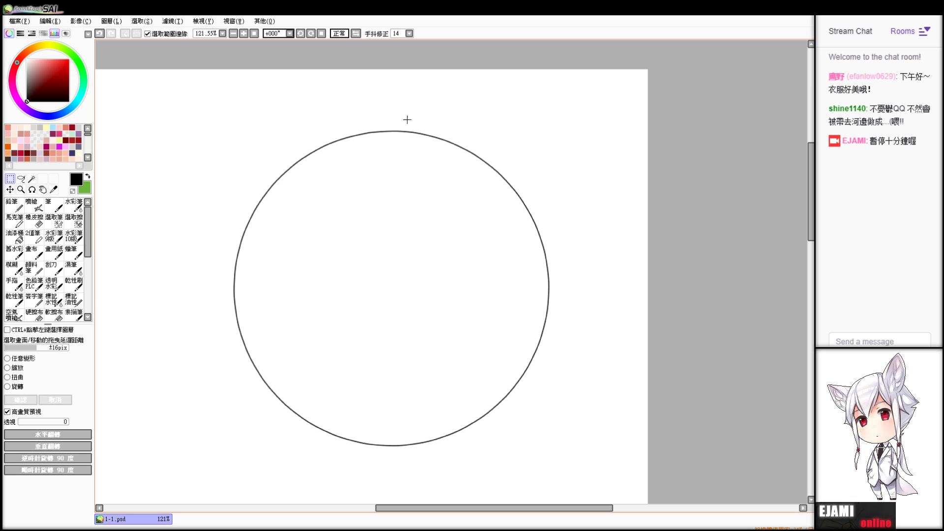
- Paint a straight black vertical line through the circle's centre inside a very narrow selection, extending beyond the rim, and clear the selection
drag(435, 121, 338, 390)
click(409, 87)
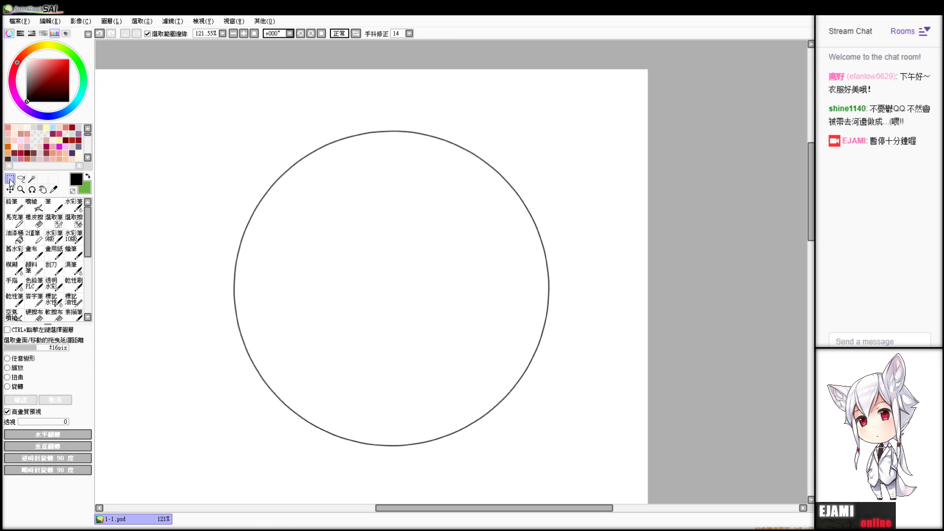
drag(388, 92, 391, 489)
key(b)
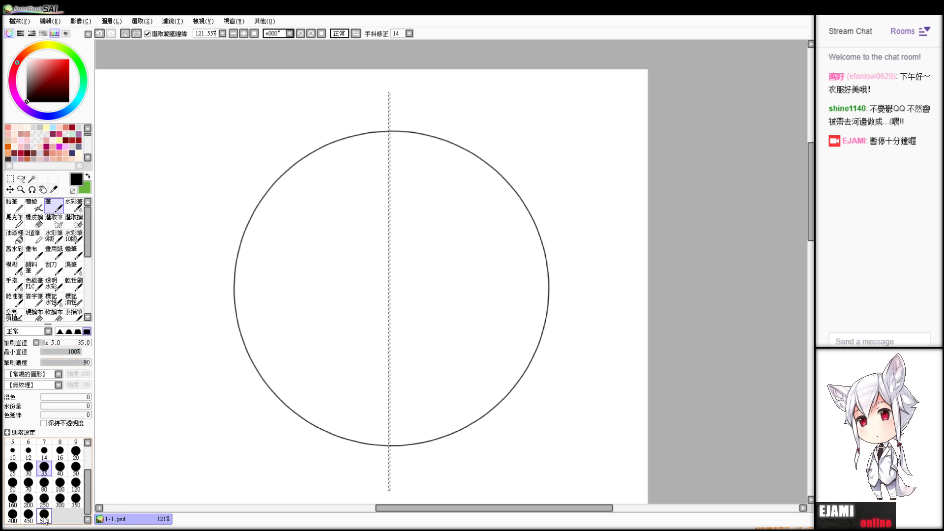
drag(391, 92, 391, 490)
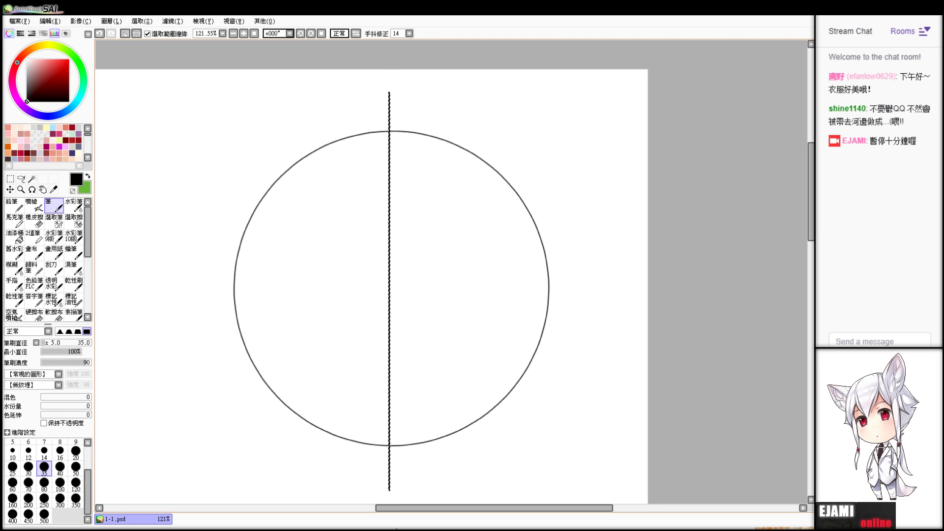
key(ctrl+z)
drag(389, 98, 391, 488)
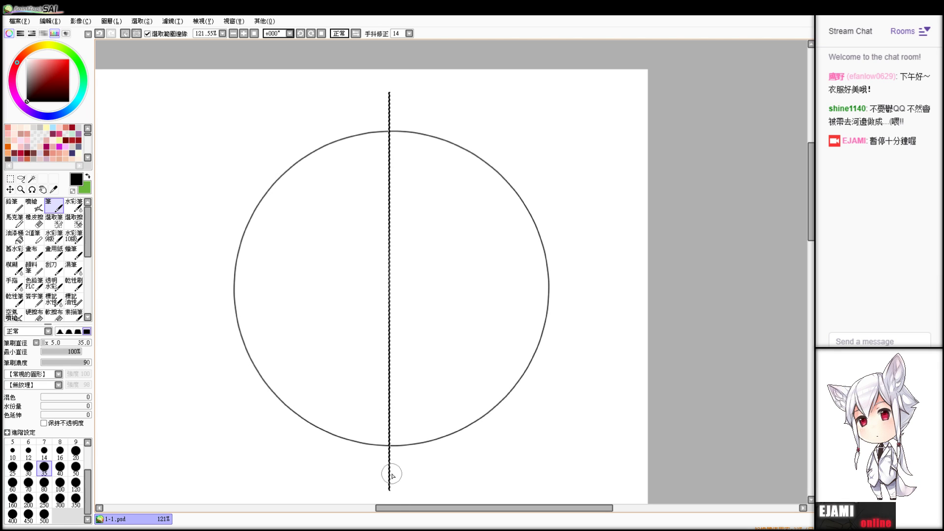
key(ctrl+a)
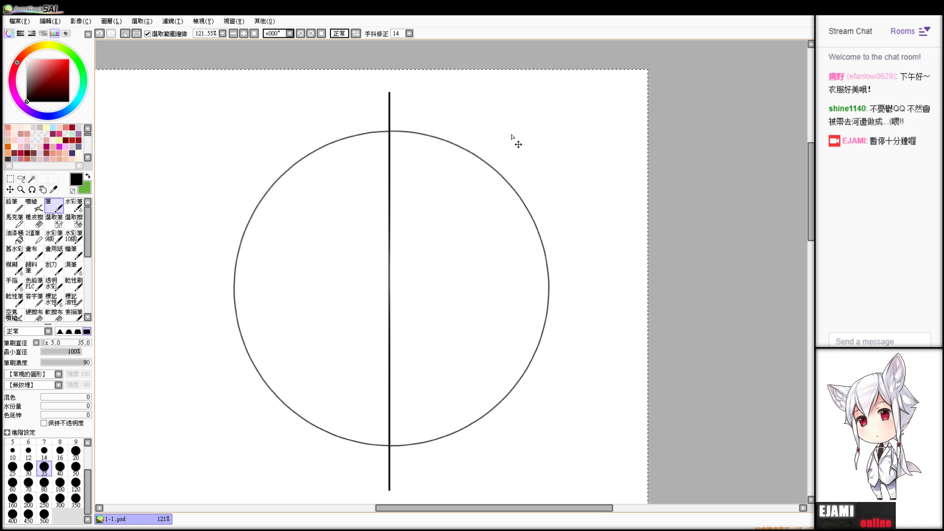
key(m)
key(ctrl+d)
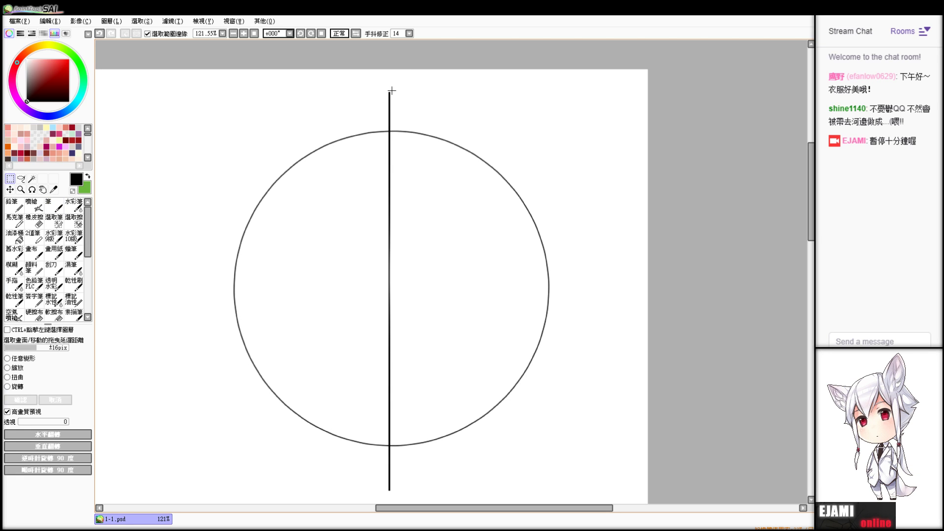
- Thin the vertical line by selecting and deleting a strip along one side of it, and clear the selection
mouse_move(389, 92)
mouse_down()
mouse_move(386, 316)
mouse_move(422, 515)
mouse_move(473, 392)
mouse_move(440, 437)
mouse_up()
key(Delete)
key(ctrl+d)
- Rotate a copy of the vertical line to horizontal about its midpoint, forming a cross through the circle, and apply the rotation
mouse_move(770, 62)
mouse_down()
mouse_move(802, 167)
mouse_move(801, 147)
mouse_up()
drag(423, 295, 445, 239)
scroll(452, 272, down, 2)
drag(418, 57, 487, 463)
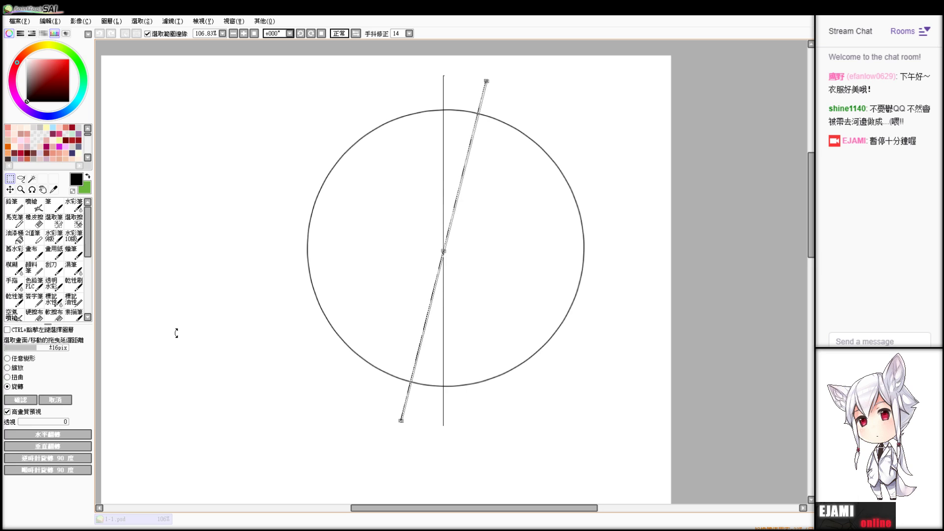
drag(177, 332, 166, 331)
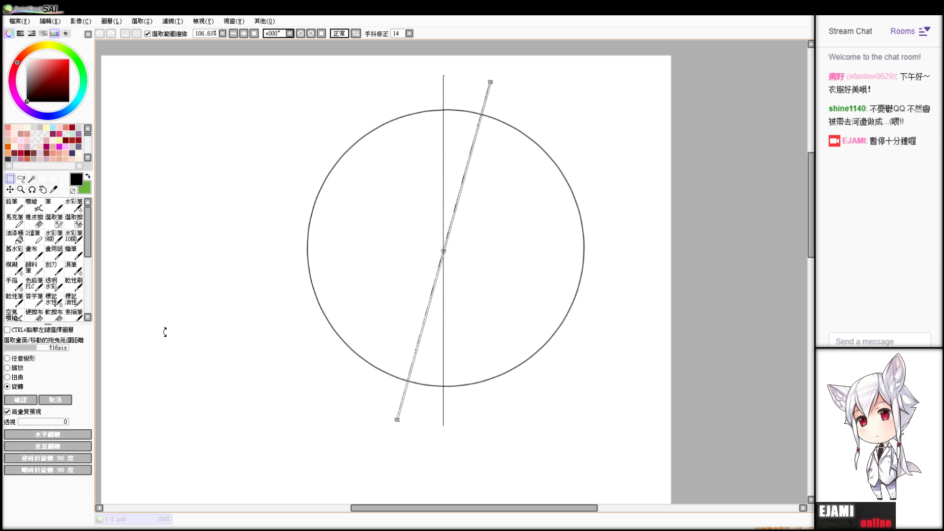
drag(177, 385, 274, 94)
drag(175, 213, 198, 192)
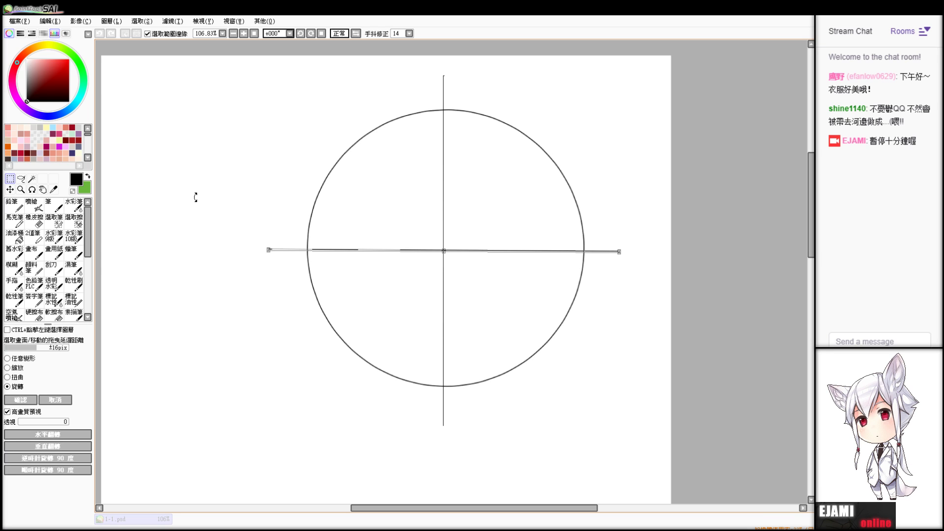
click(21, 400)
key(ctrl+d)
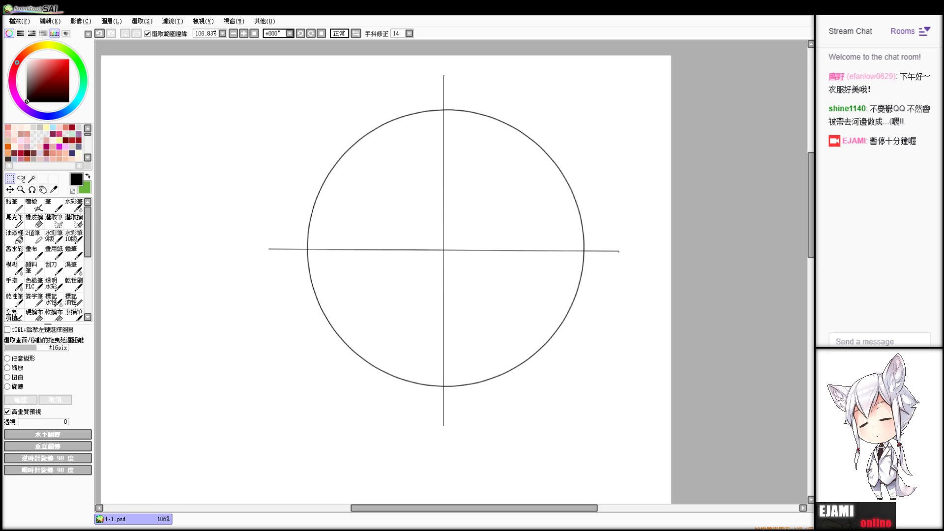
- Rotate a copy of the whole cross to the diagonals, dividing the circle into eight sectors, and apply it
key(ctrl+a)
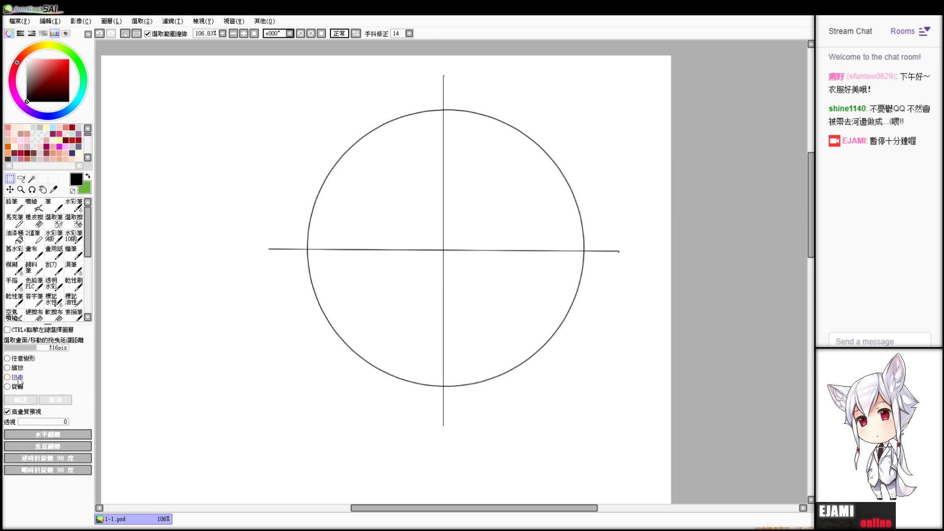
click(8, 387)
drag(142, 373, 316, 194)
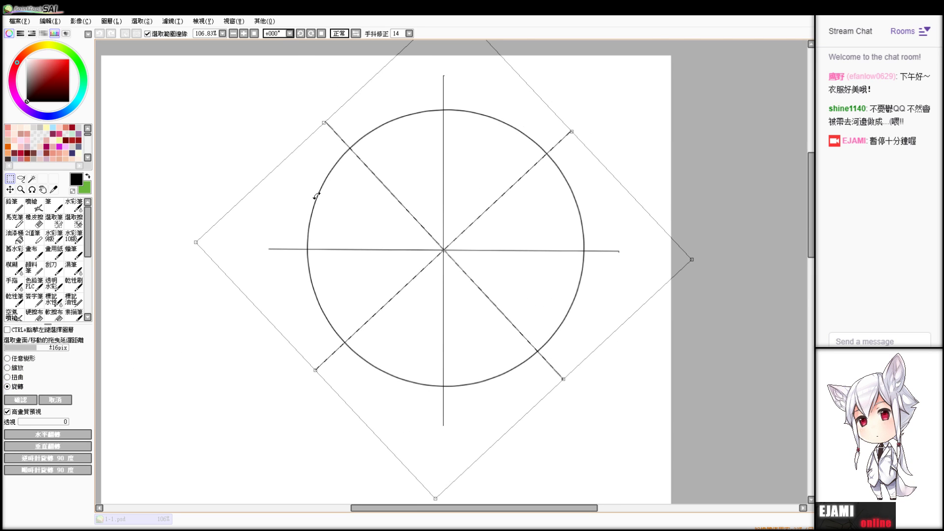
key(Return)
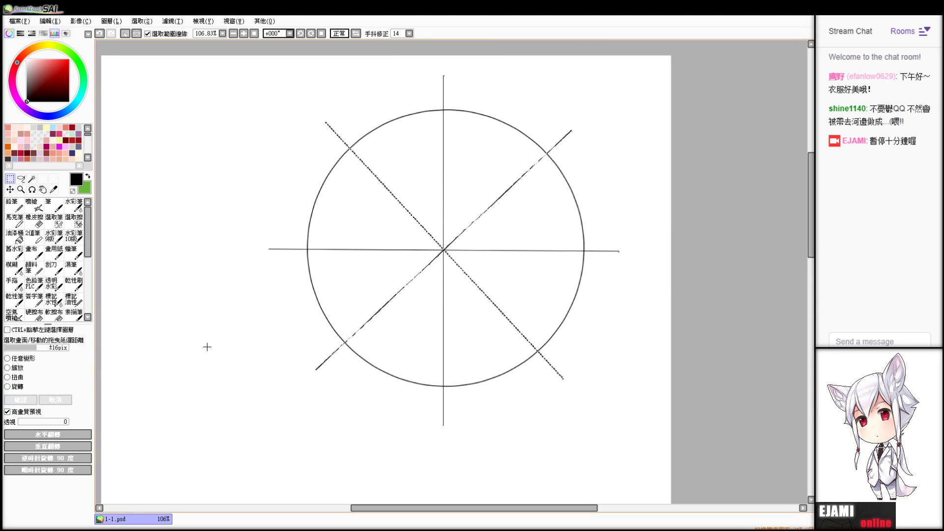
key(ctrl+d)
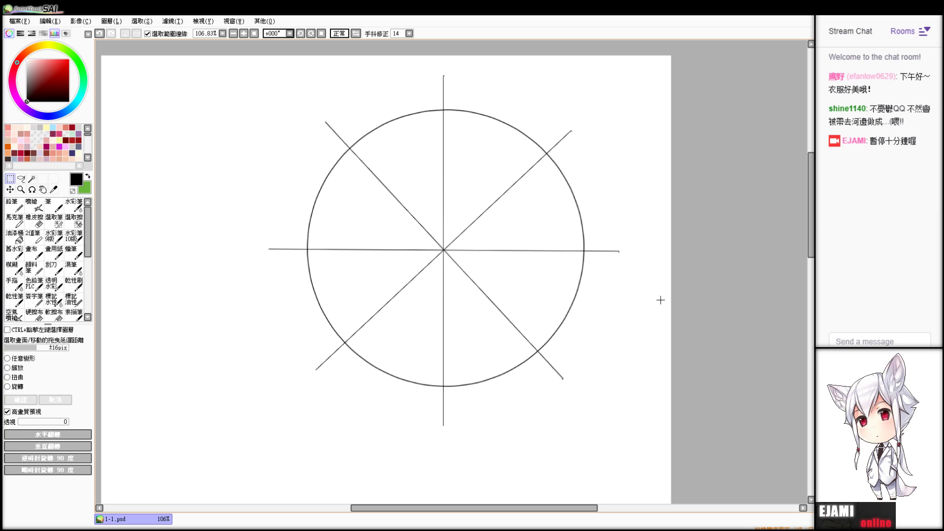
- Rotate the diagonal cross a little further clockwise to leave room for another pair of lines, and apply it
click(18, 387)
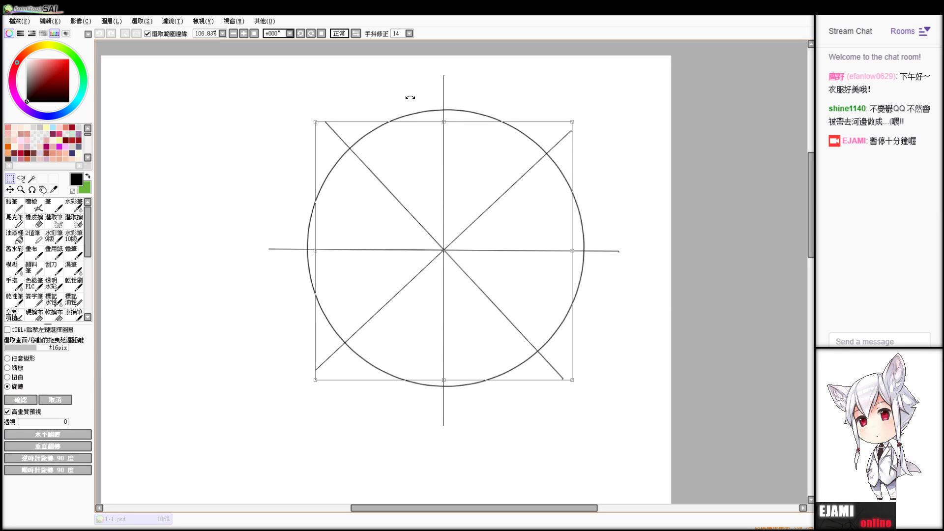
drag(425, 95, 455, 90)
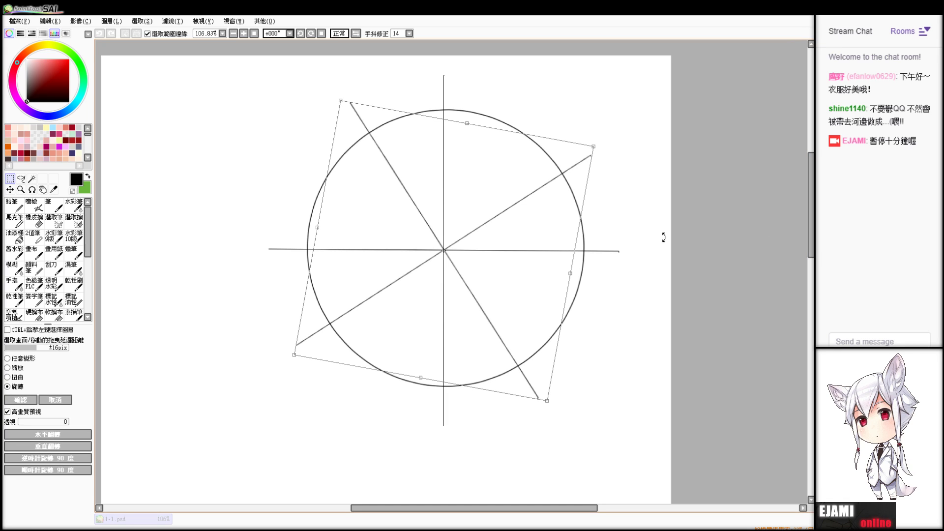
click(33, 401)
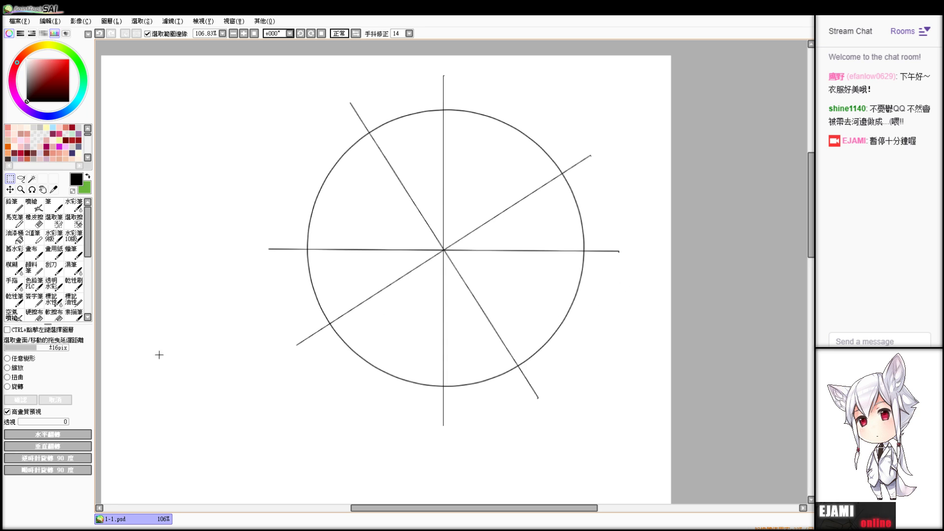
- Rotate another copy of the upright cross into the wide gaps, dividing the circle into twelve sectors, and apply it
click(18, 387)
drag(152, 302, 280, 197)
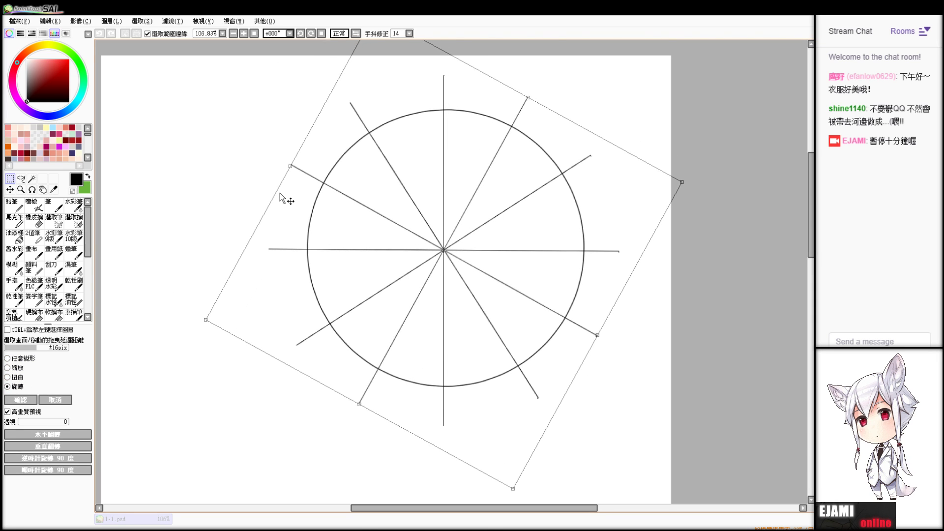
click(20, 400)
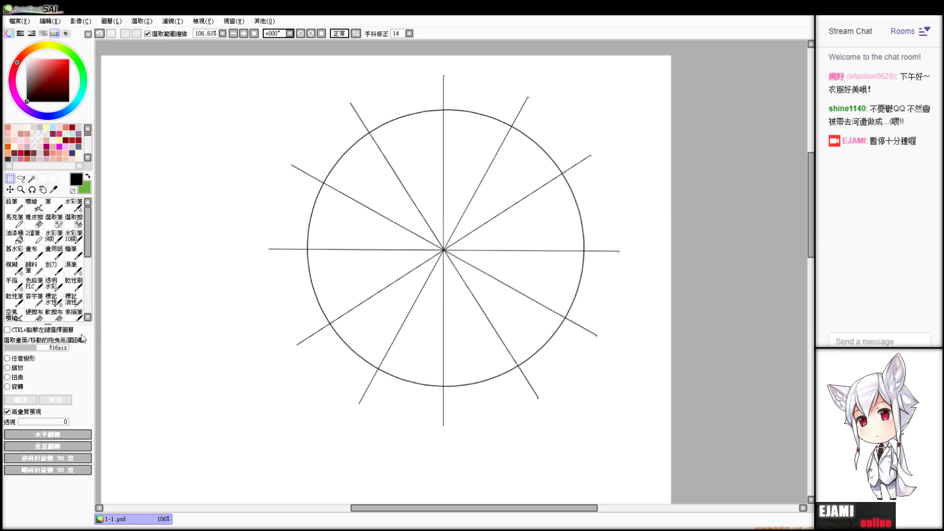
- Rotate the first diagonal cross slightly clockwise to even out the spacing between the twelve spokes, and apply it
click(22, 386)
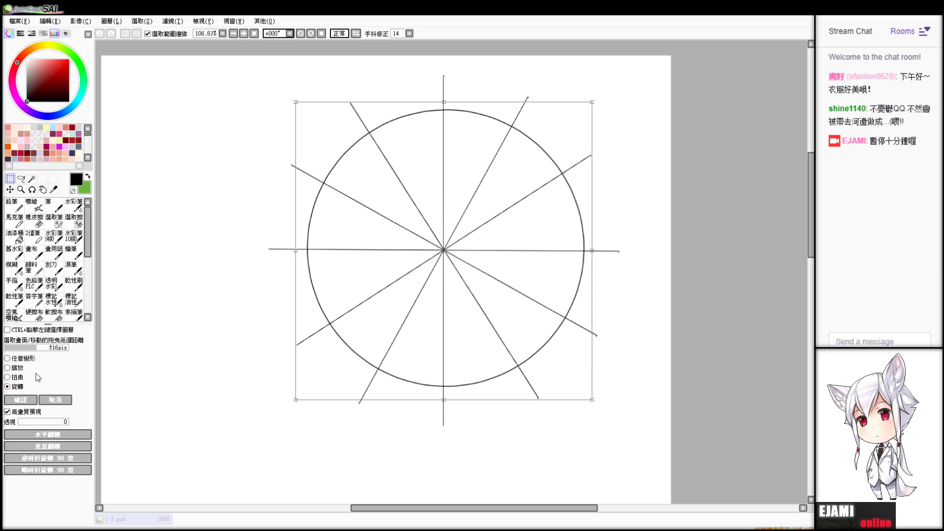
drag(635, 170, 650, 175)
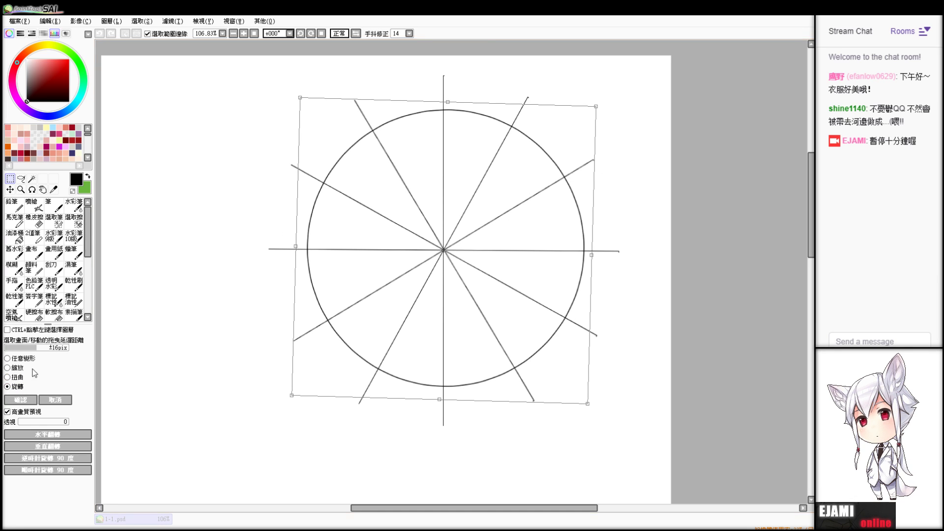
click(21, 401)
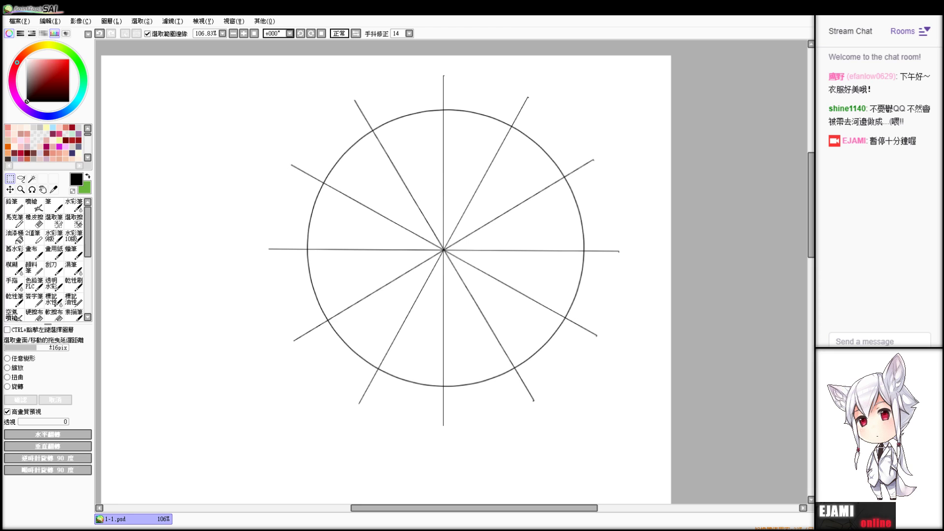
- Rotate a copy of all the spokes slightly clockwise so each spoke becomes a narrow pair of lines, and apply it
key(ctrl+t)
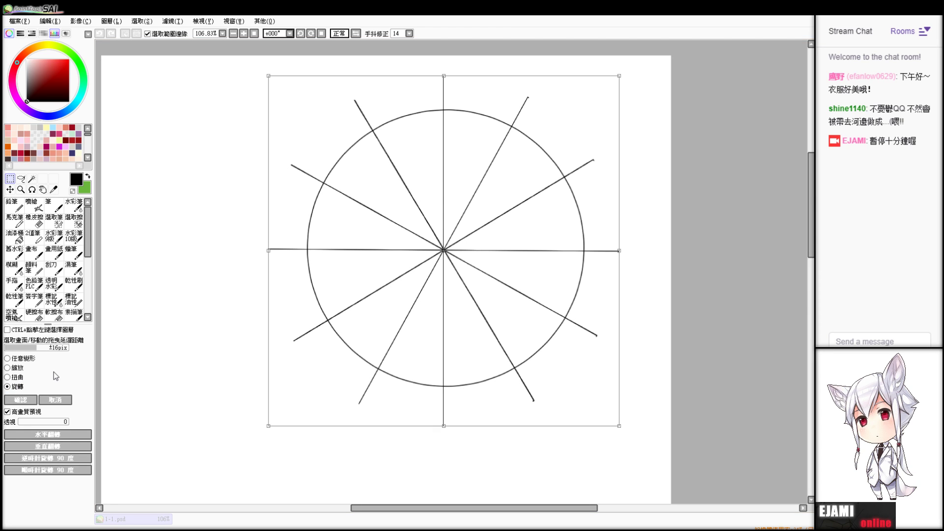
drag(731, 167, 757, 175)
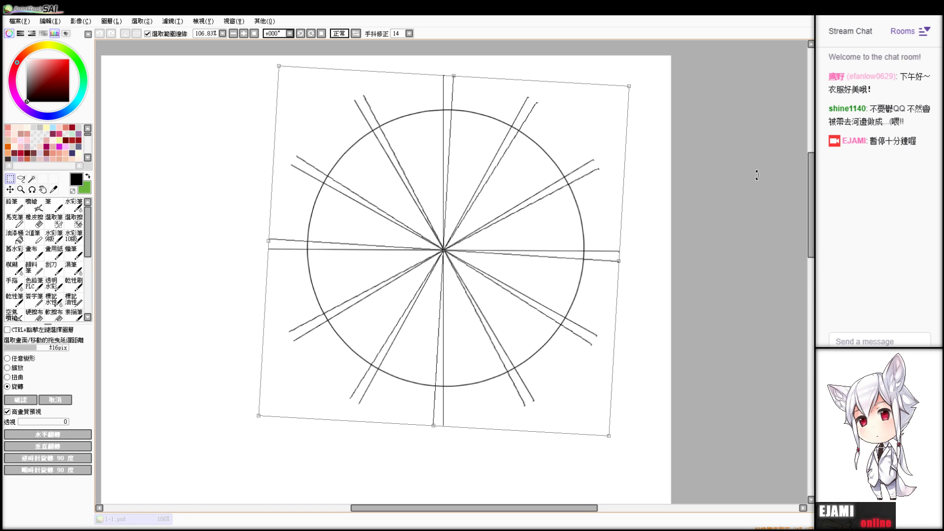
drag(757, 175, 758, 176)
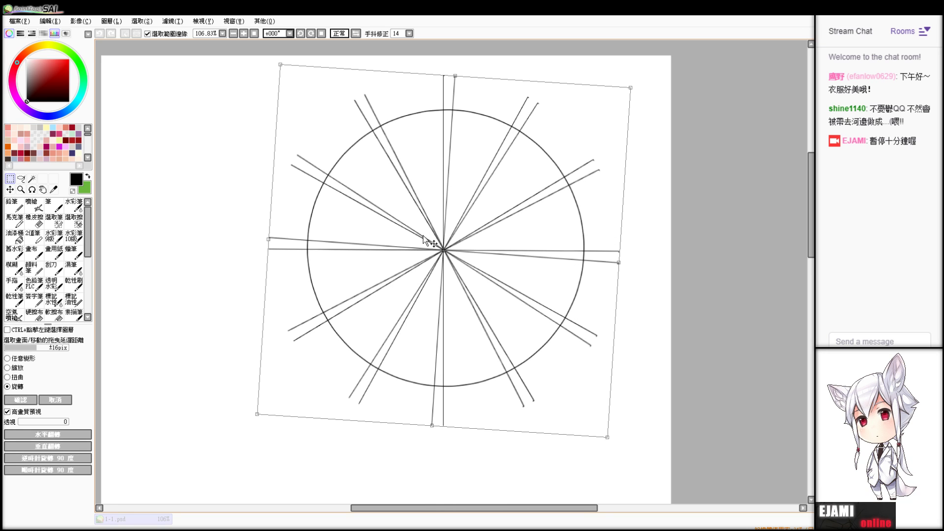
click(26, 399)
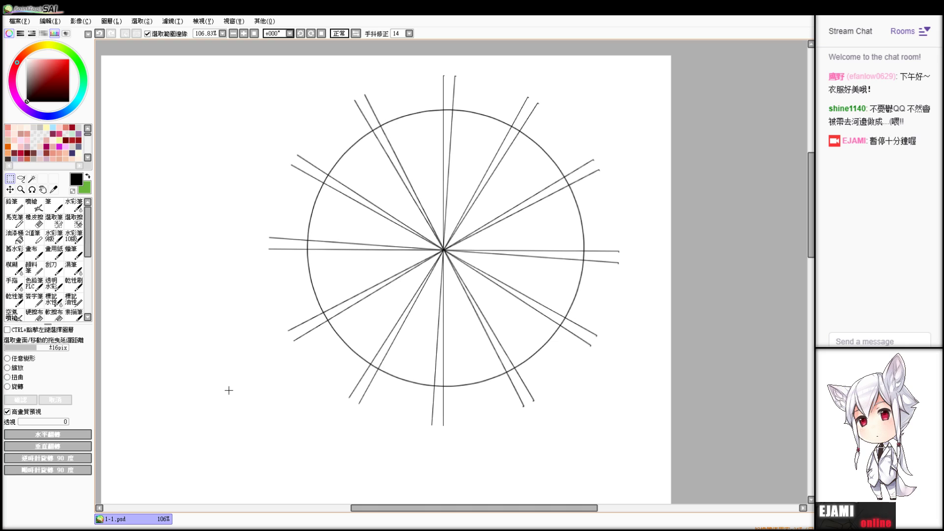
- Select the area outside the circle, delete the spoke ends that extend beyond it, and clear the selection
click(31, 178)
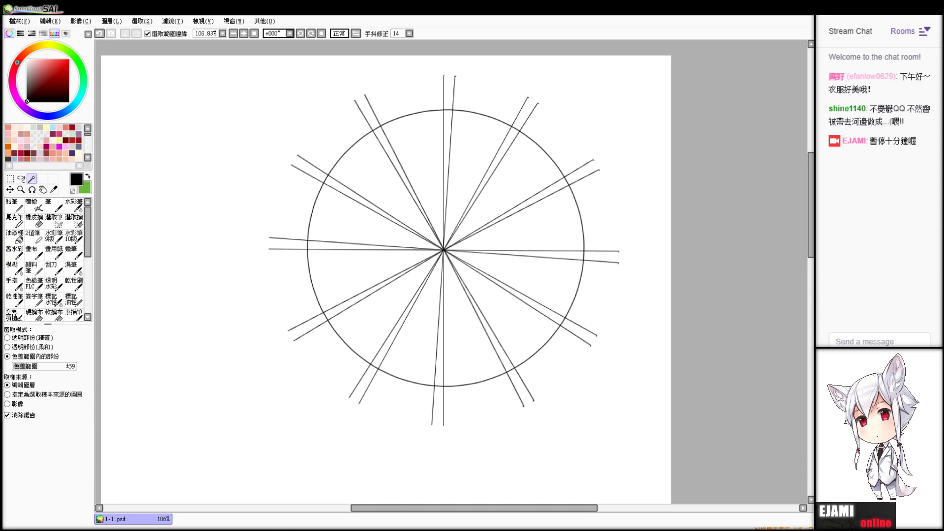
click(221, 147)
key(Delete)
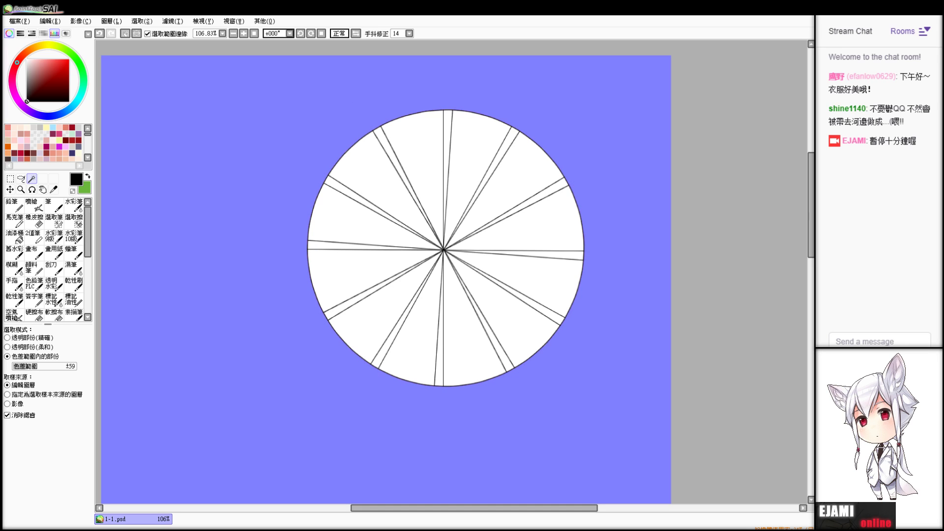
click(141, 19)
click(147, 31)
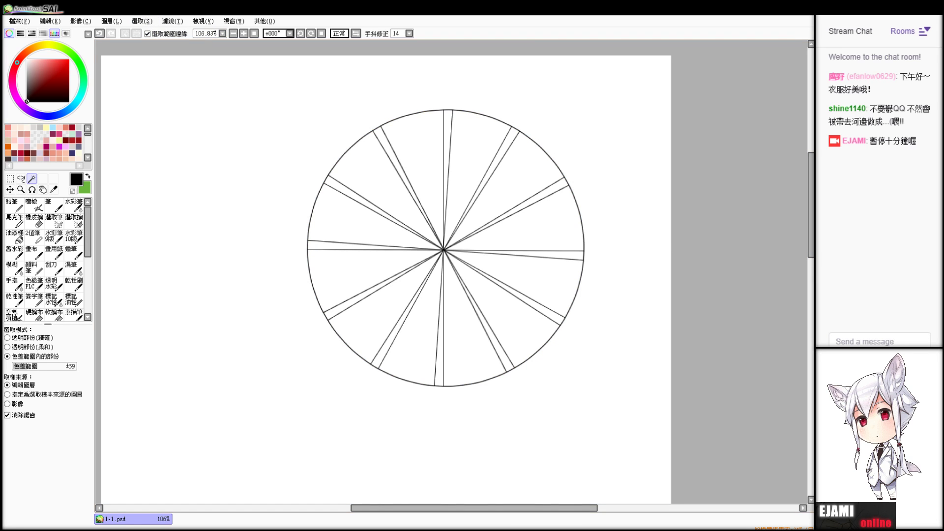
- Scale the copy of the circle down to a small concentric ring centred where the spokes meet, and apply it
key(ctrl+a)
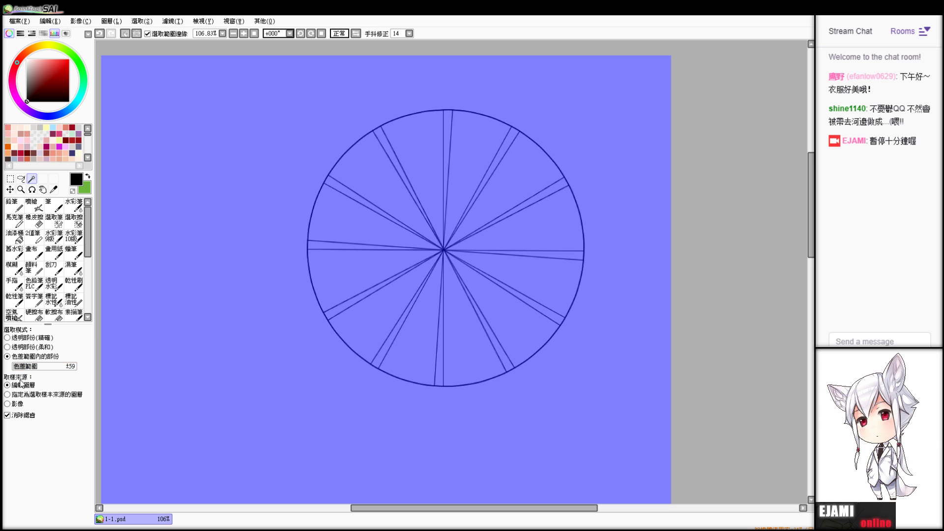
click(12, 178)
click(7, 368)
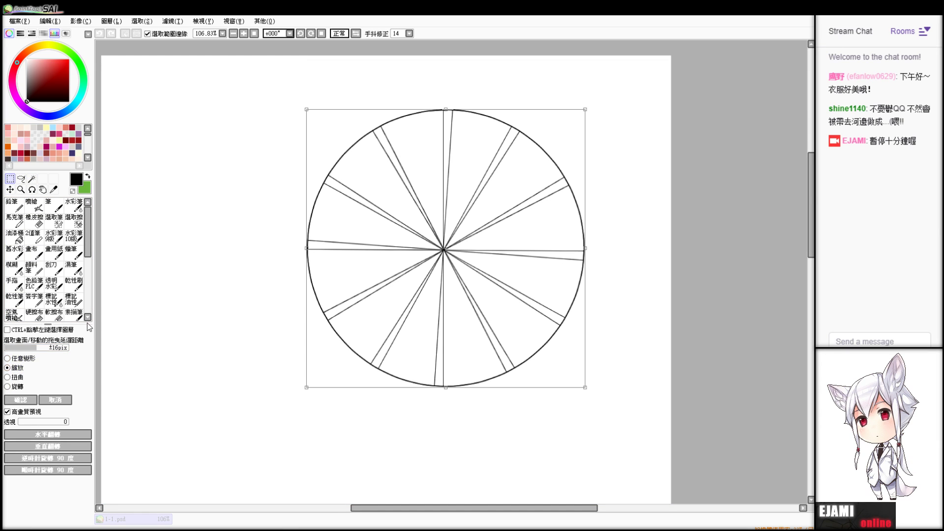
drag(308, 109, 440, 227)
mouse_move(501, 291)
mouse_down()
mouse_move(504, 302)
mouse_move(481, 273)
mouse_move(497, 298)
mouse_up()
drag(478, 267, 477, 273)
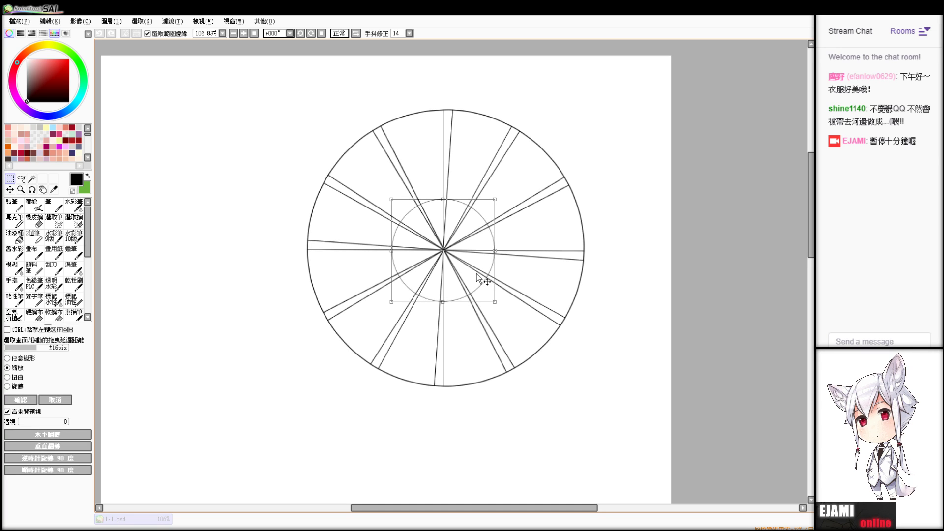
click(20, 400)
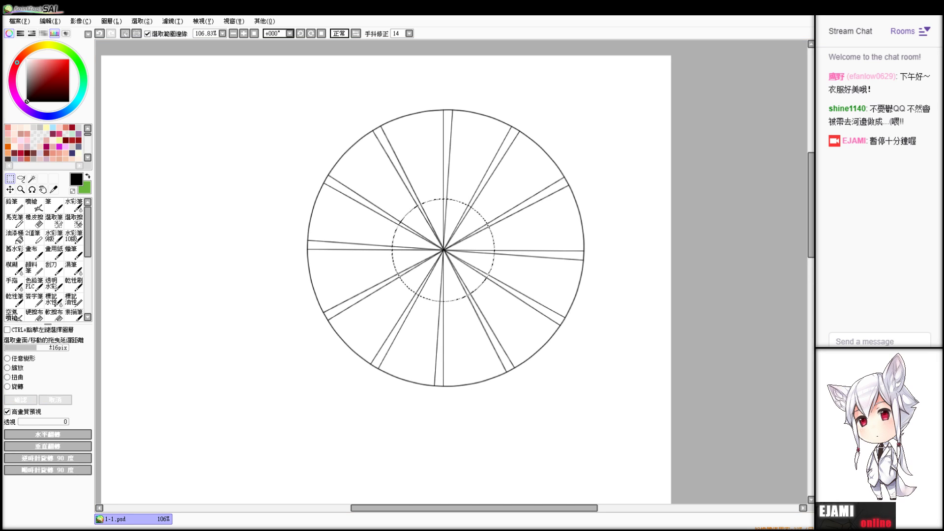
key(ctrl+z)
key(ctrl+v)
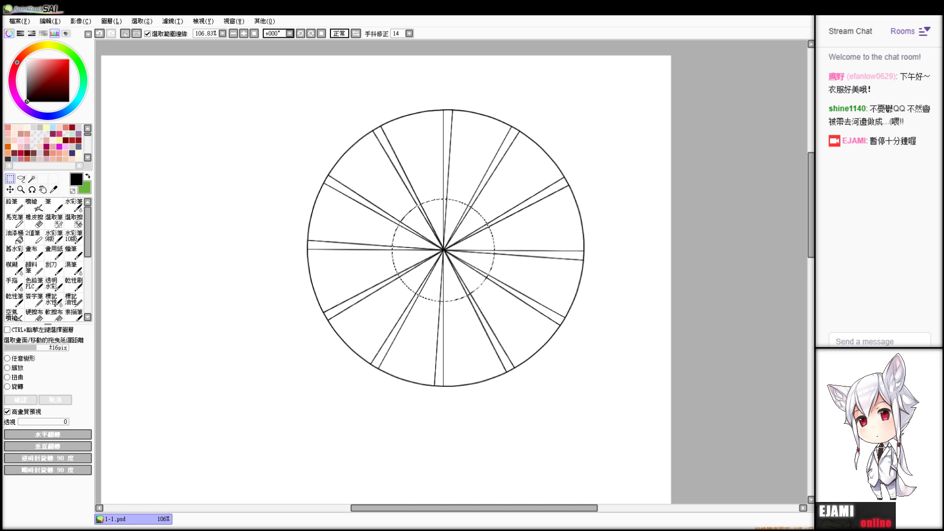
key(ctrl+z)
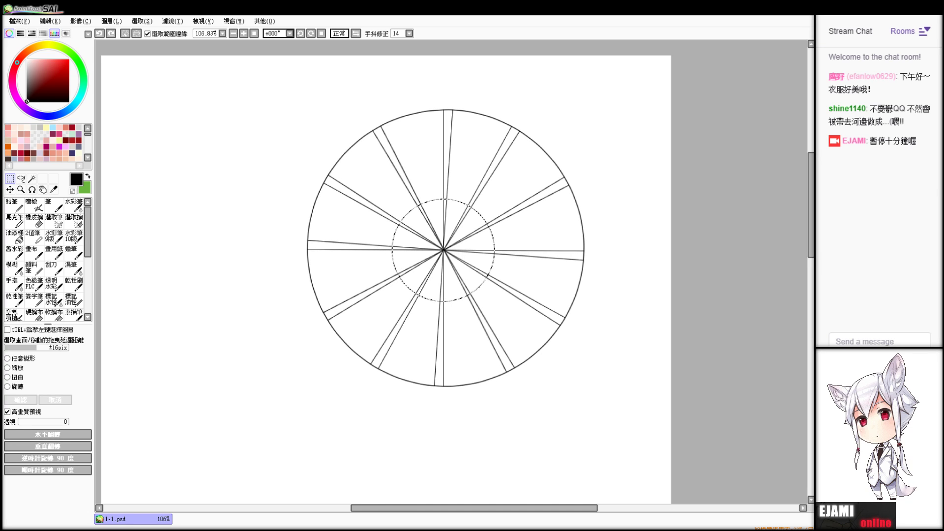
key(ctrl+z)
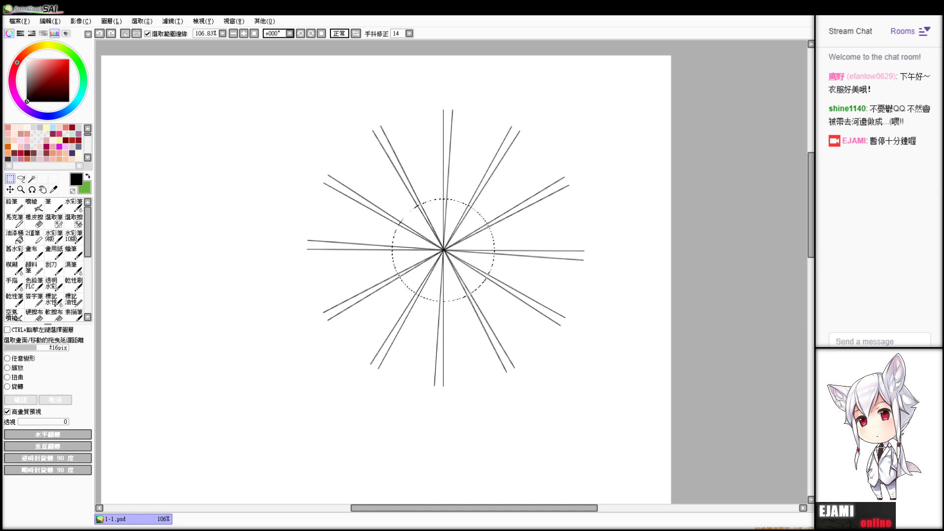
key(ctrl+z)
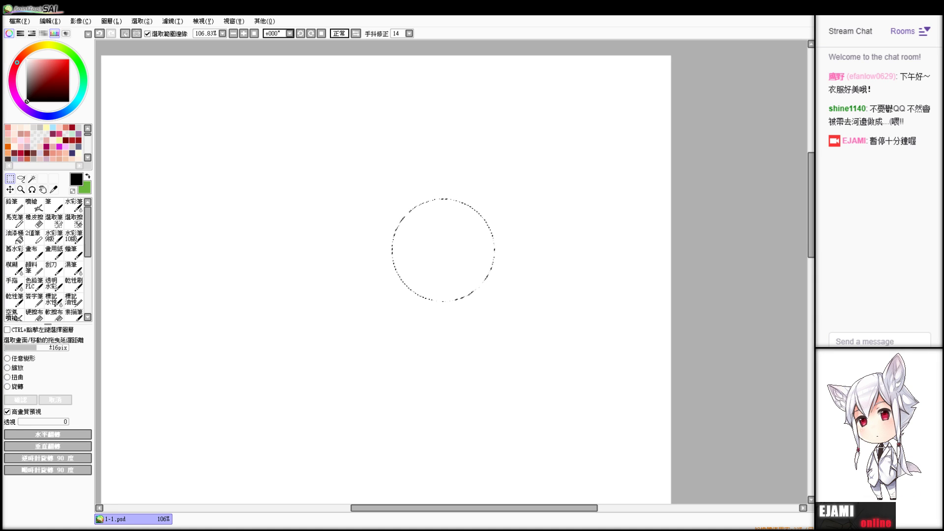
key(ctrl+y)
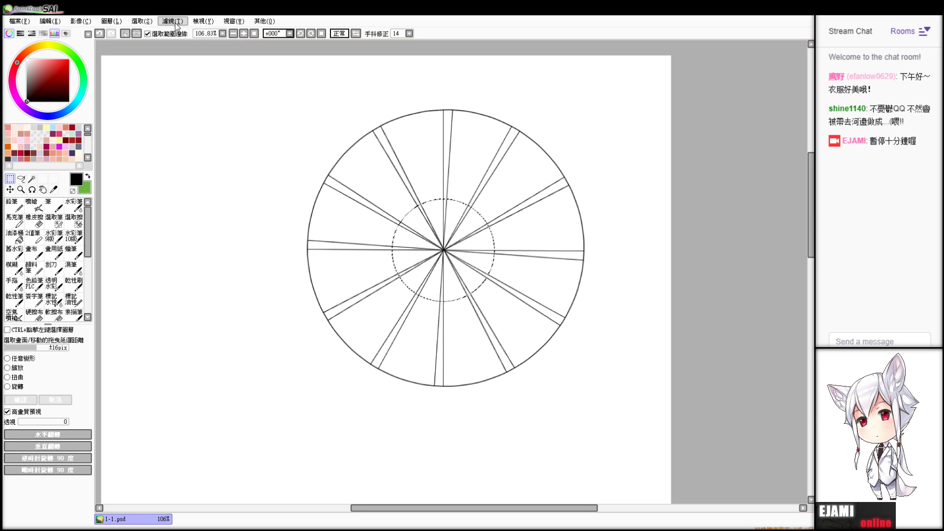
- Clear the selection and show the painting beneath the spoked circle guide
click(137, 33)
click(826, 221)
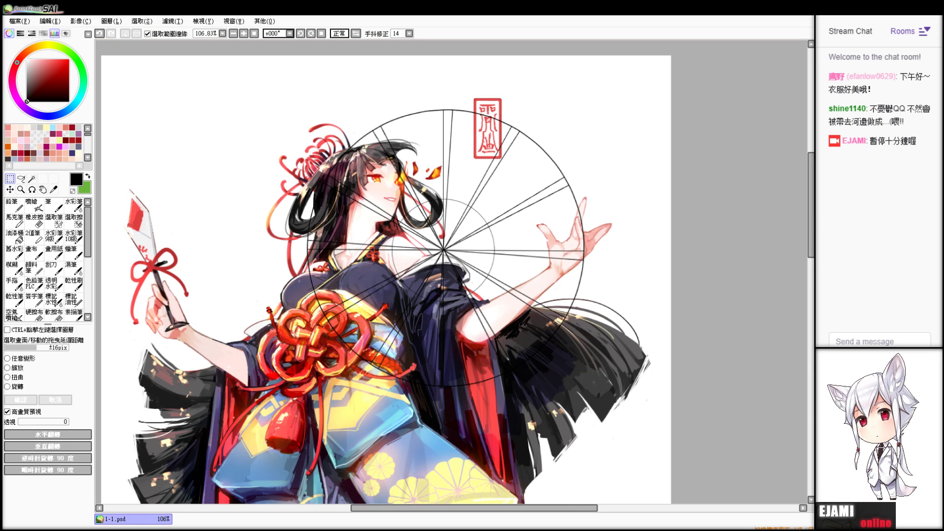
- Try to distort the spoked circle guide into a narrow diagonal ellipse, apply it, and centre it on her raised hand
click(20, 377)
drag(306, 387, 431, 262)
drag(585, 109, 499, 231)
drag(458, 268, 565, 219)
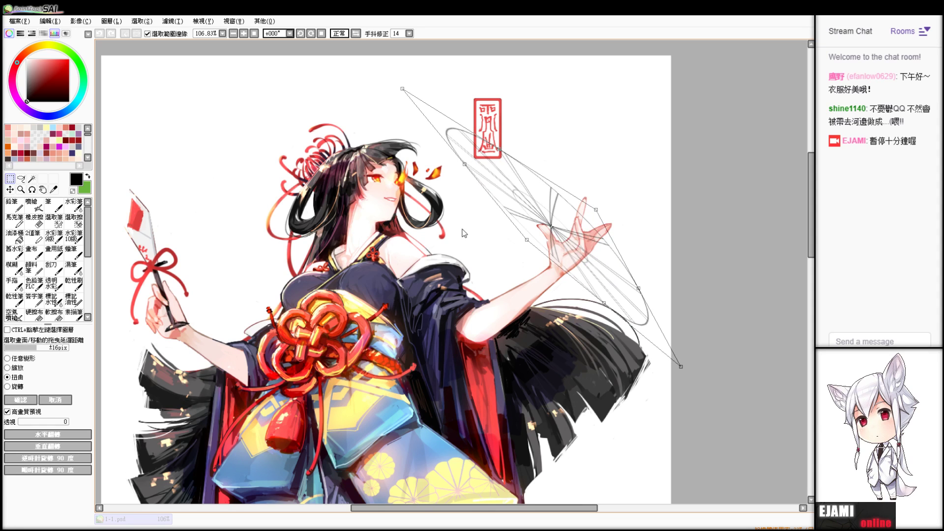
click(18, 400)
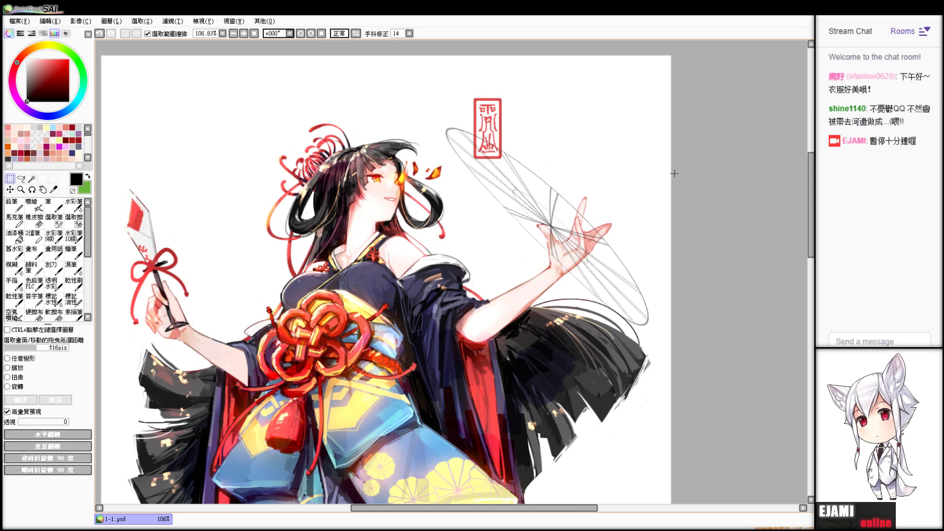
drag(612, 271, 635, 286)
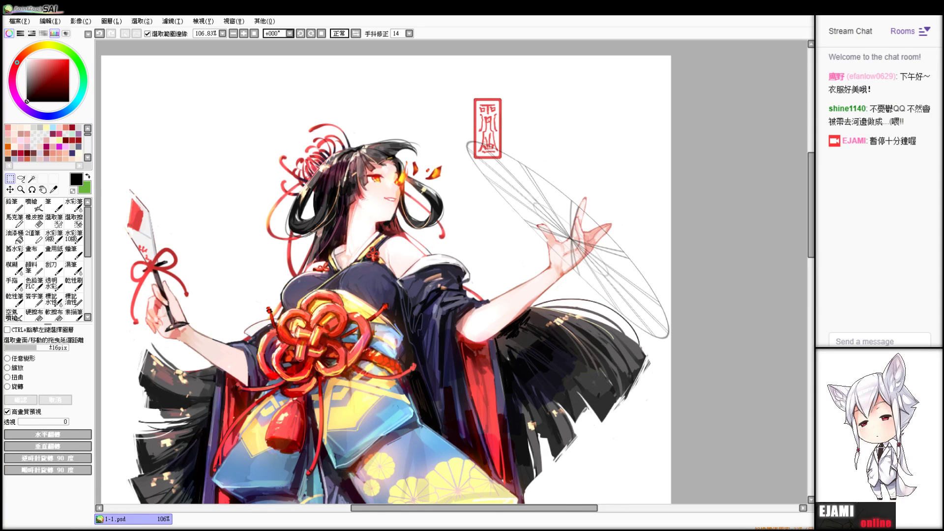
- Select the area around the upright red talisman, cut and paste it as a separate piece, and clear the selection
drag(456, 87, 530, 186)
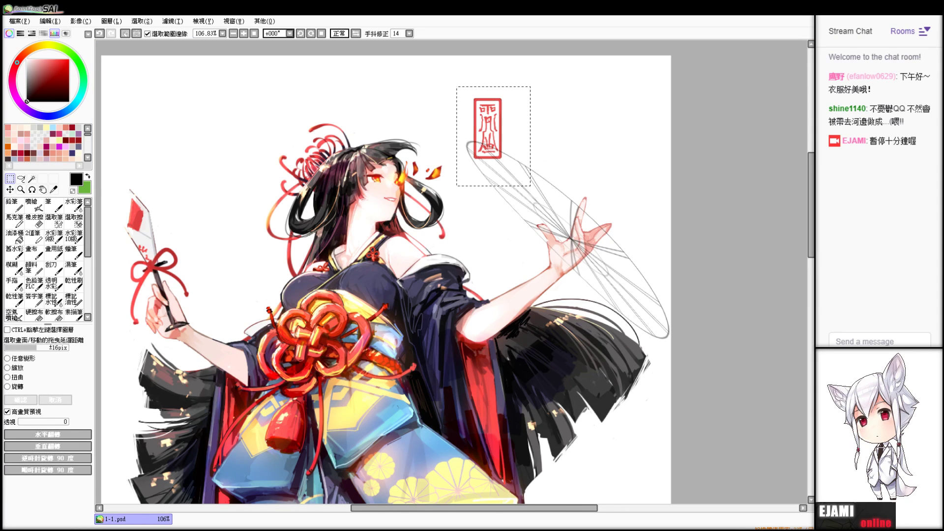
key(ctrl+x)
key(ctrl+v)
key(ctrl+d)
- Try to distort the red talisman into a slanted, tapering strip between two upper spokes of the elliptical guide, and apply it
scroll(498, 213, up, 6)
drag(689, 280, 622, 333)
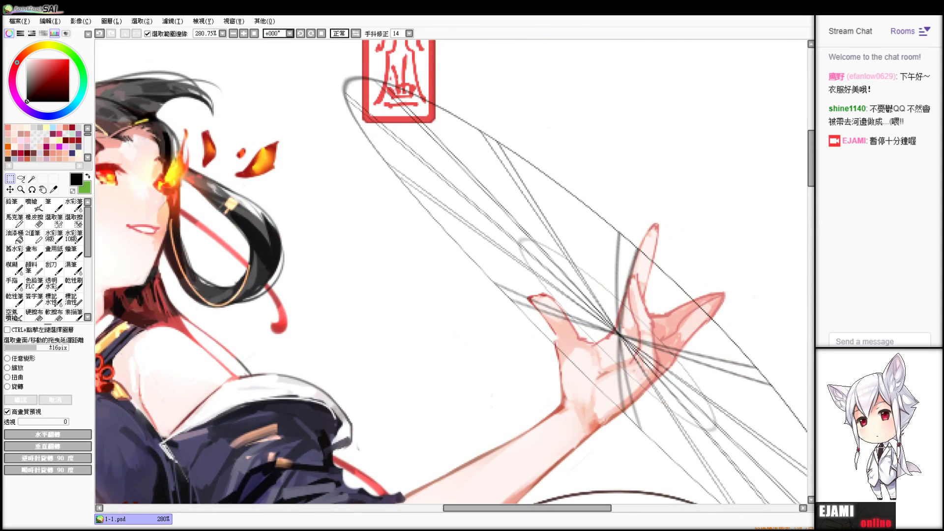
click(20, 379)
drag(417, 61, 523, 215)
drag(468, 119, 382, 82)
drag(543, 119, 482, 132)
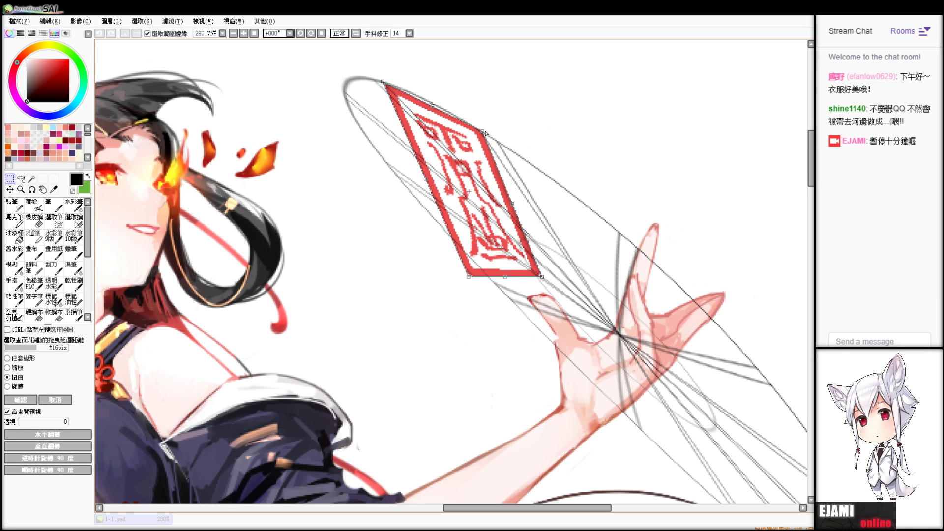
drag(541, 277, 566, 263)
drag(468, 277, 528, 247)
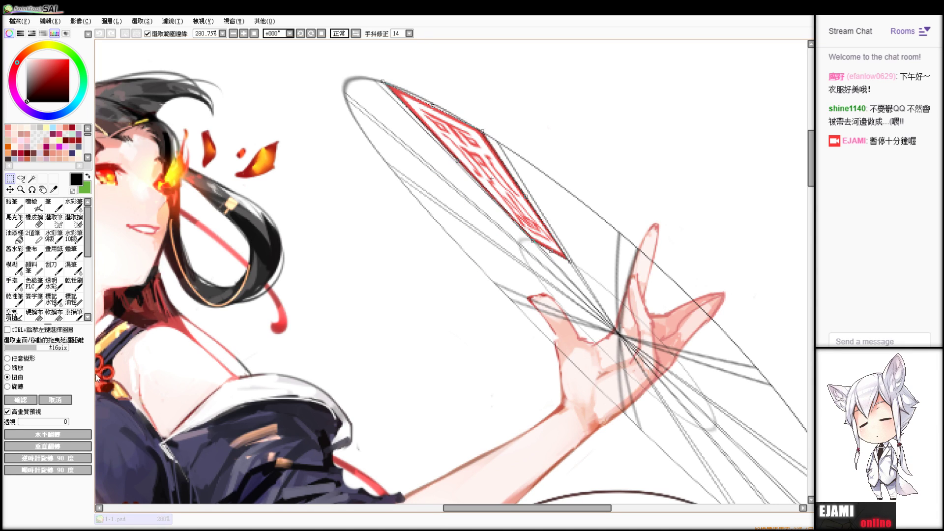
click(20, 400)
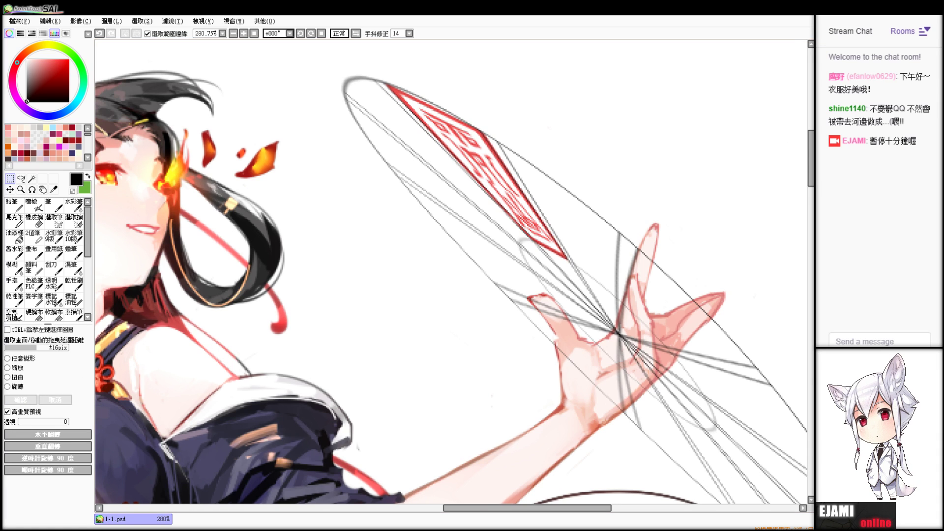
- Examine the slanted talisman and elliptical guide against the whole figure at several zoom levels
scroll(451, 272, down, 10)
scroll(451, 272, up, 3)
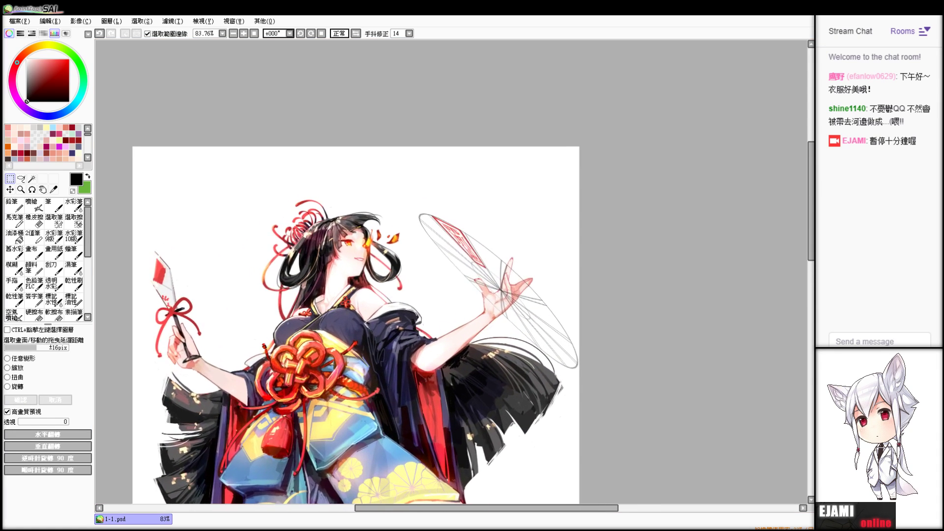
scroll(453, 273, up, 4)
scroll(452, 272, down, 5)
scroll(452, 272, down, 2)
scroll(452, 272, up, 6)
scroll(452, 272, down, 6)
scroll(452, 273, up, 3)
scroll(453, 272, down, 1)
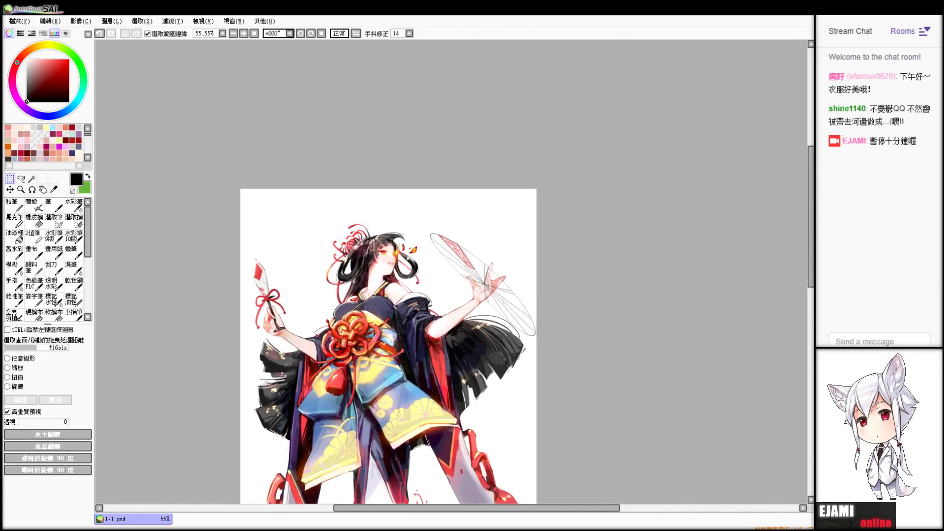
- Undo the distortions of the talisman and of the spoked guide
scroll(453, 273, up, 3)
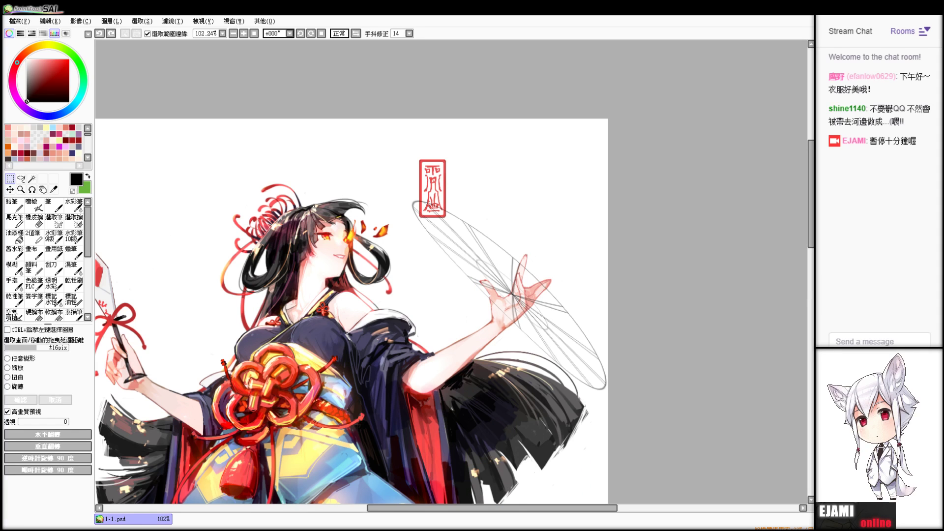
key(ctrl+z)
key(ctrl+z)
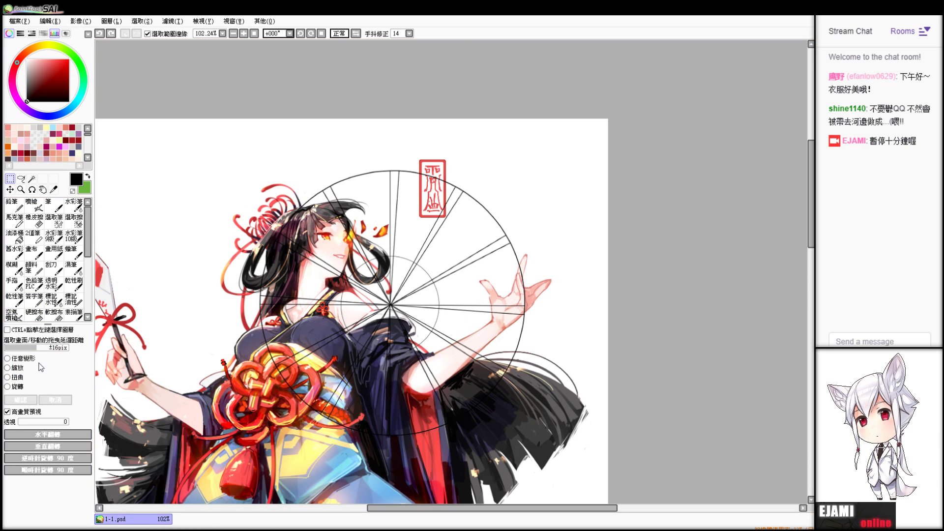
- Distort the spoked circle guide into a narrow upright ellipse over her raised hand
click(19, 378)
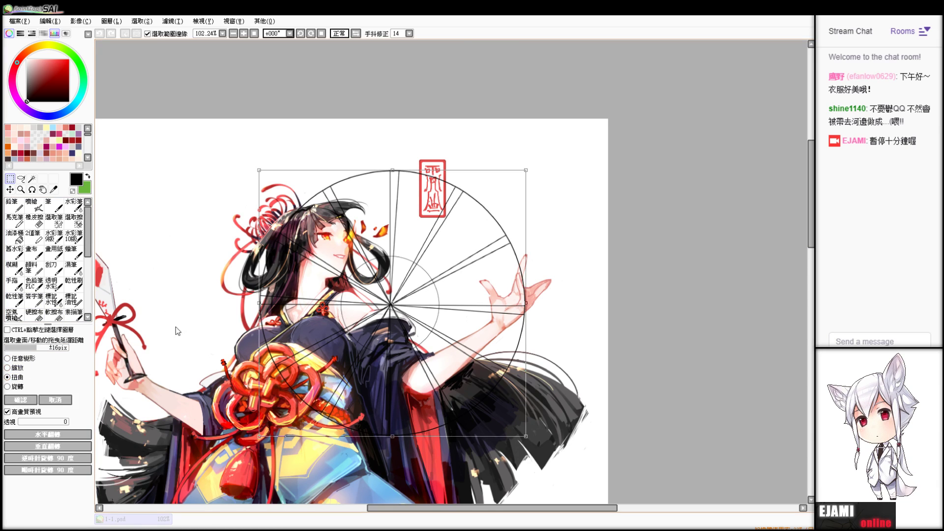
drag(277, 299, 453, 304)
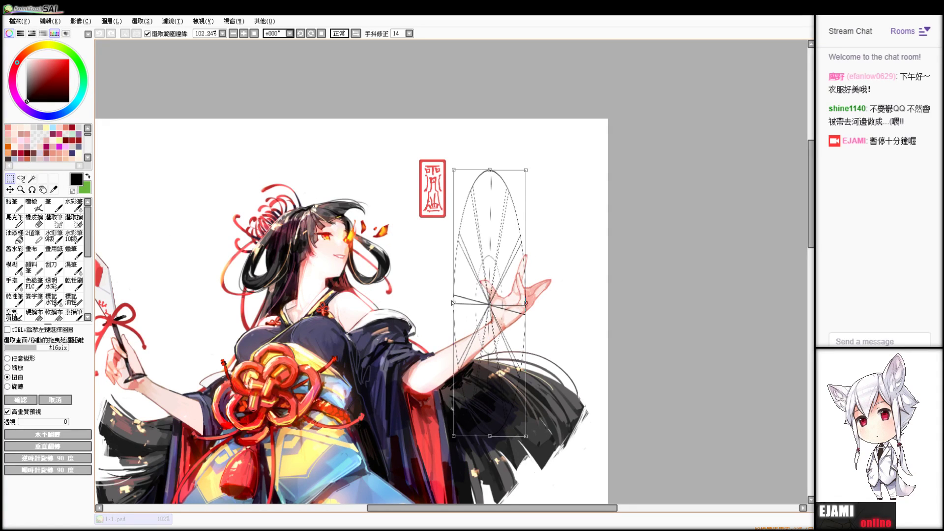
- Distort the spoked wheel into a narrow upright ellipse by the raised hand, and scale its left half narrower
mouse_move(453, 304)
mouse_down()
mouse_move(471, 304)
mouse_move(438, 300)
mouse_up()
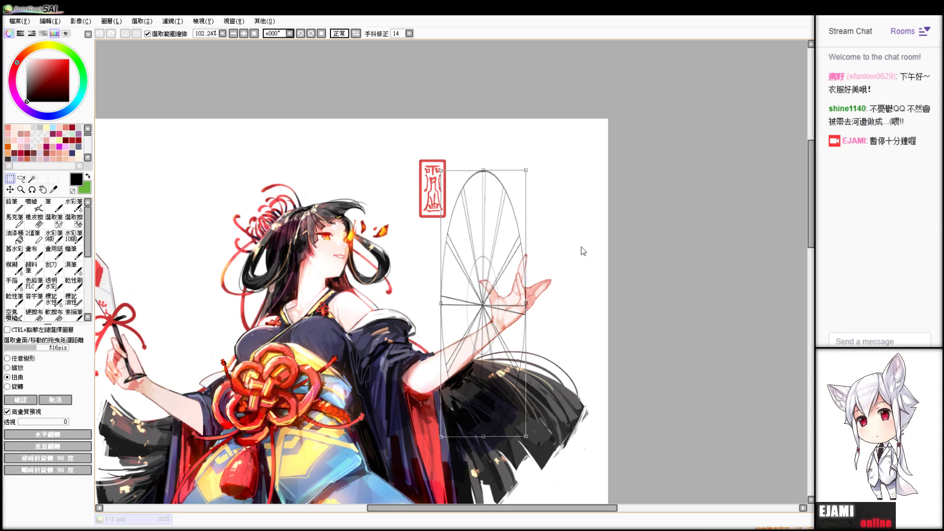
click(27, 399)
drag(397, 101, 484, 463)
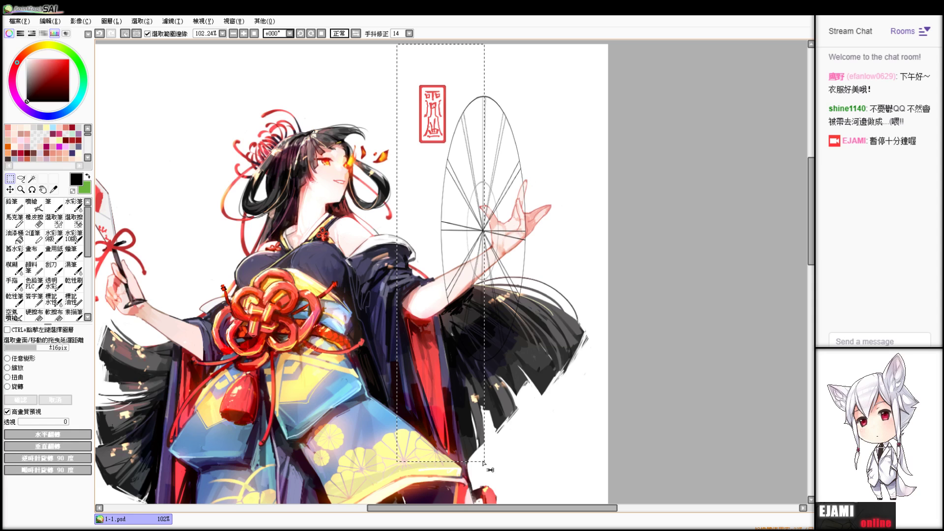
click(22, 368)
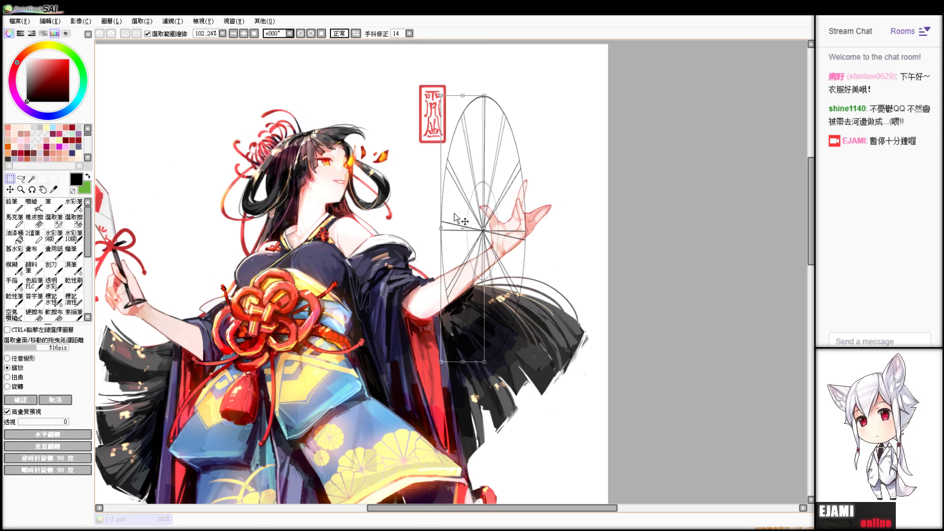
drag(441, 228, 453, 227)
click(16, 387)
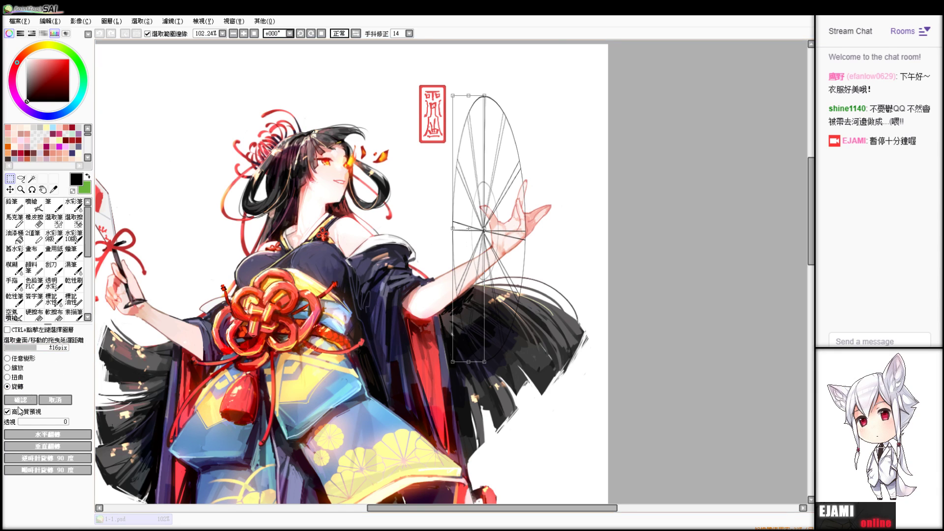
click(20, 400)
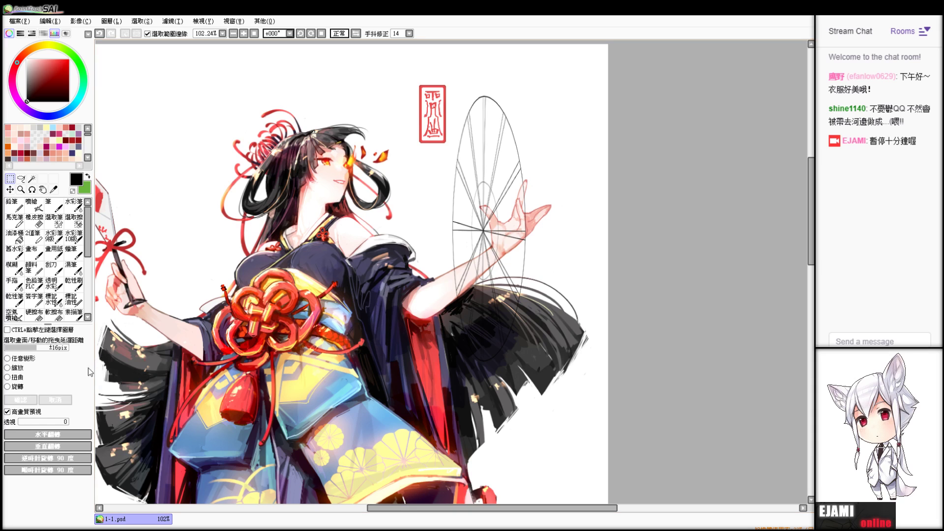
- Rotate the wheel into a diagonal tilt around the raised hand and try scaling it slightly smaller
click(17, 386)
drag(503, 262, 539, 248)
click(17, 369)
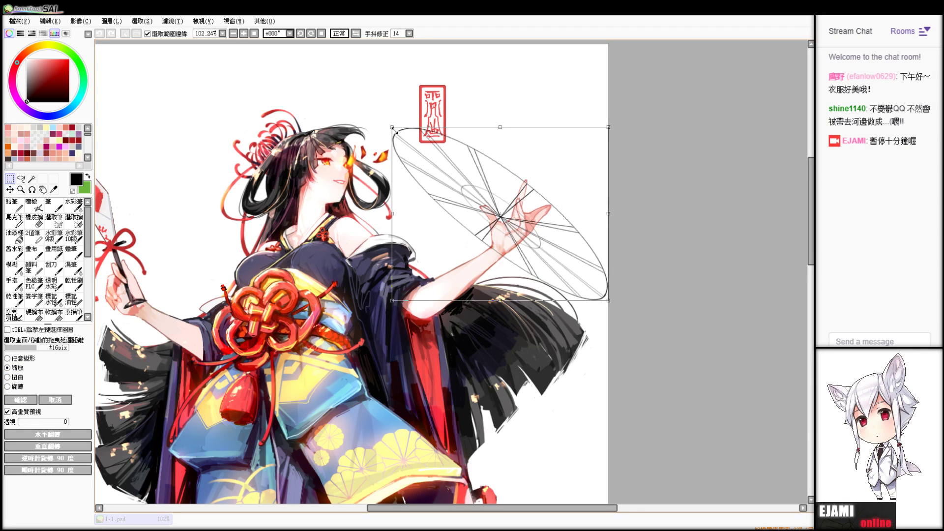
mouse_move(394, 129)
mouse_down()
mouse_move(441, 152)
mouse_move(402, 130)
mouse_up()
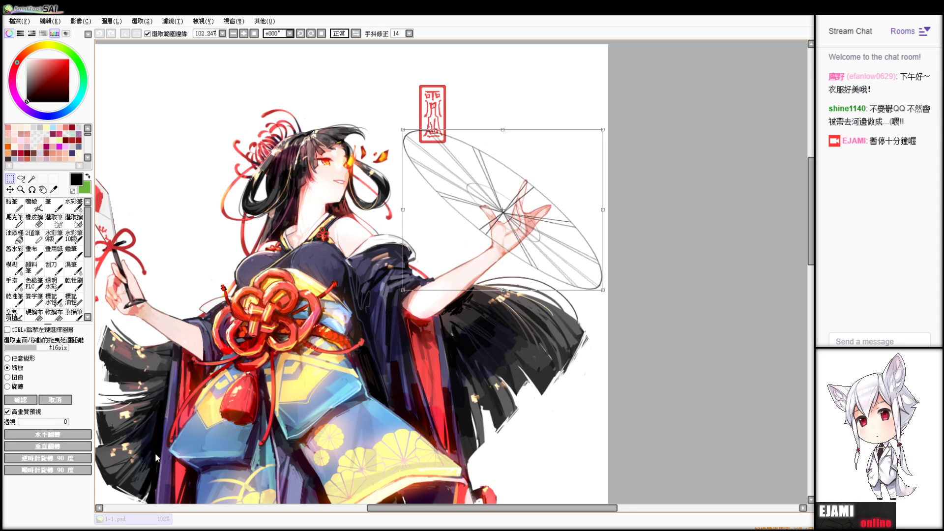
click(55, 400)
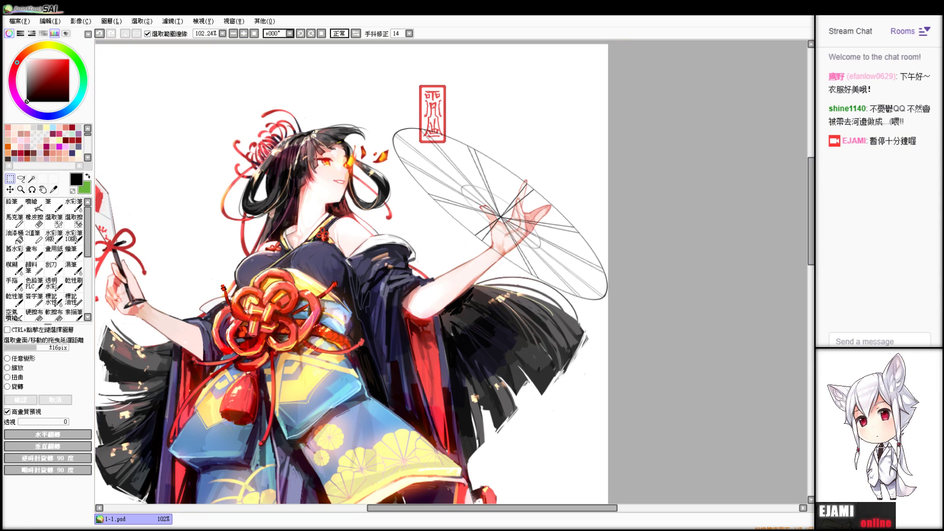
- Undo the wheel's transformations and restore the flat circular wheel with its inner ring and spokes
scroll(451, 272, down, 5)
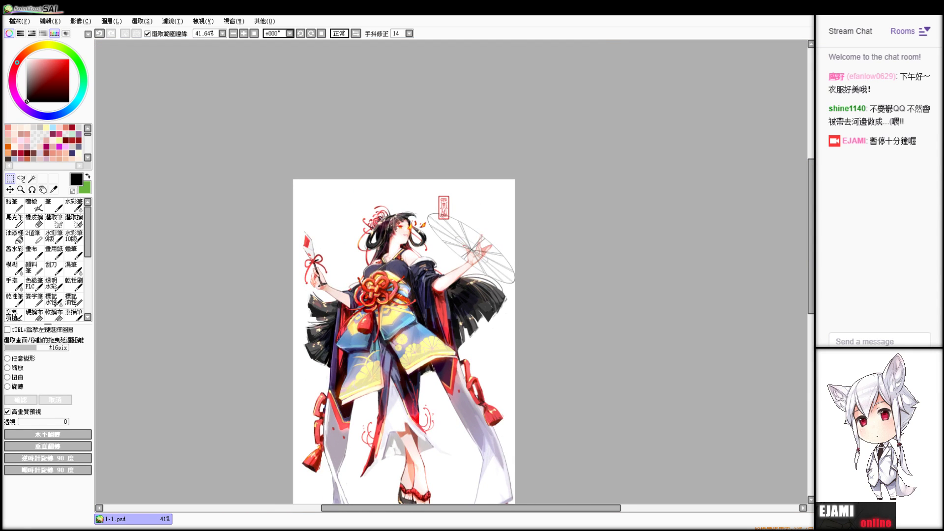
scroll(452, 273, up, 4)
scroll(452, 272, up, 1)
key(ctrl+z)
key(ctrl+z)
key(ctrl+z)
key(ctrl+z)
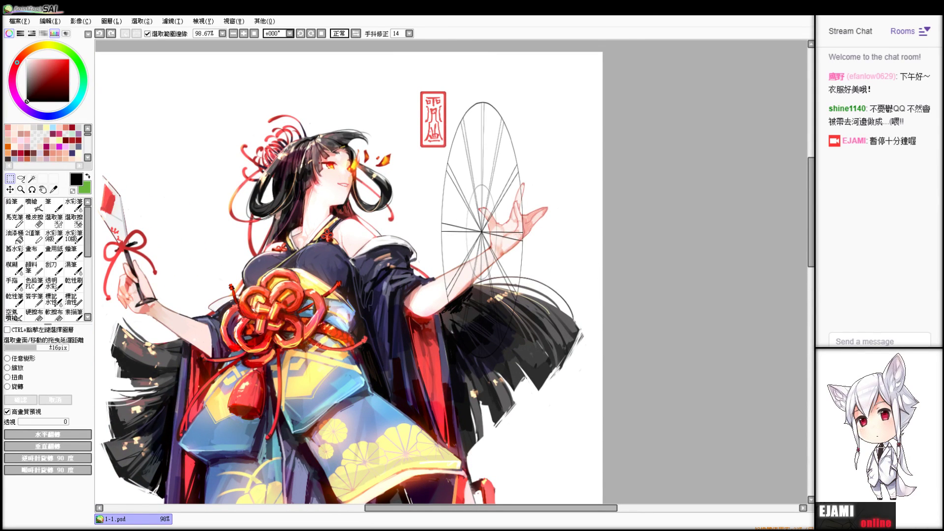
key(ctrl+z)
key(ctrl+z)
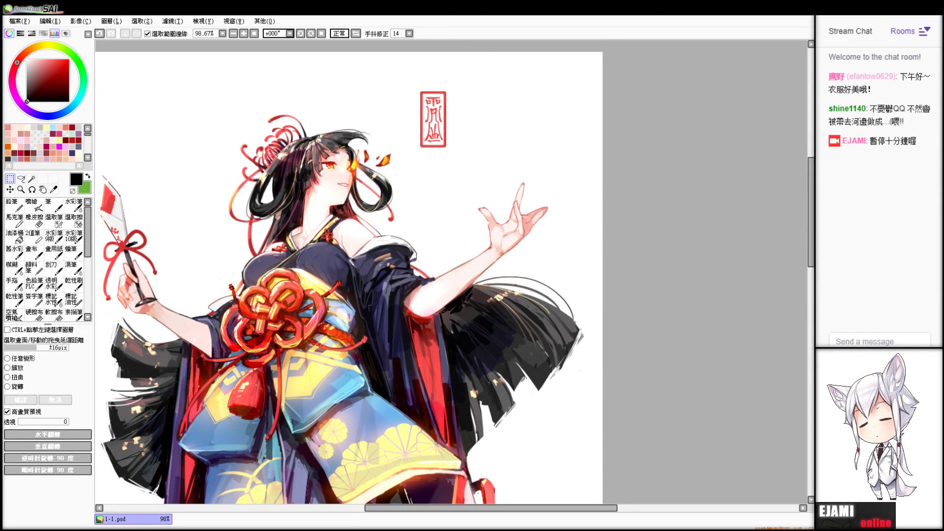
key(ctrl+y)
key(ctrl+y)
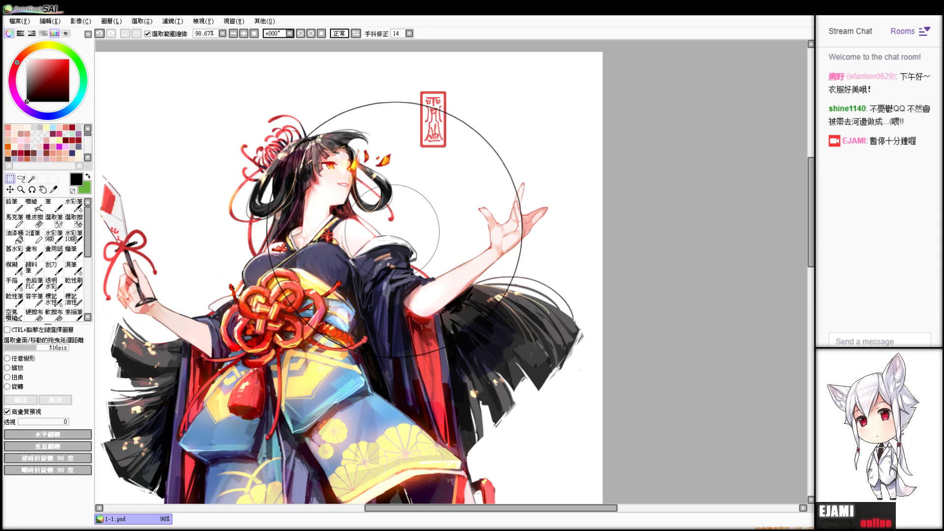
key(ctrl+y)
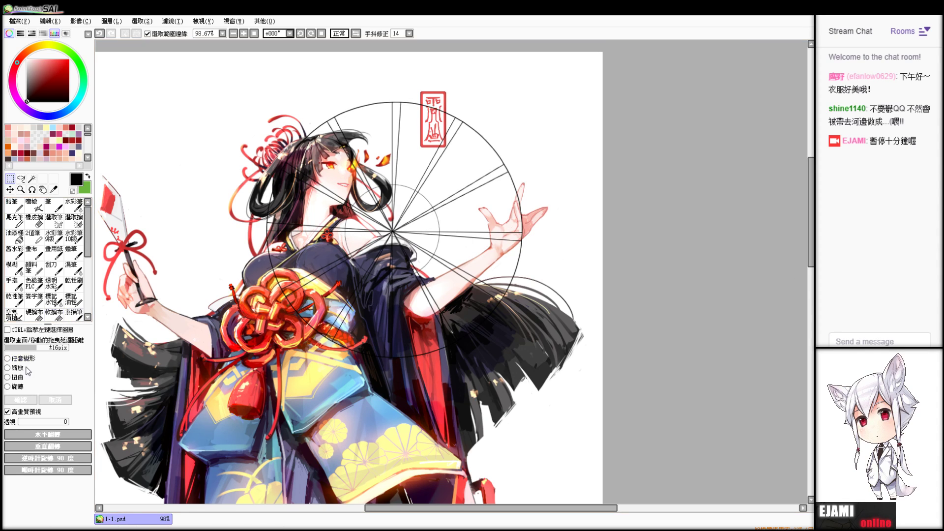
- Enlarge the wheel's inner ring and keep it centred on the hub where the spokes meet
key(ctrl+t)
drag(440, 184, 463, 160)
drag(440, 201, 427, 211)
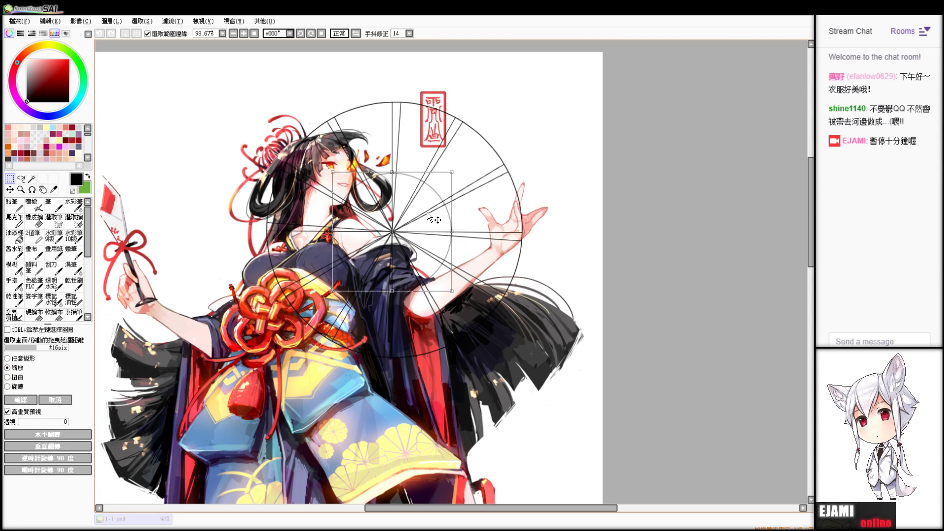
click(20, 400)
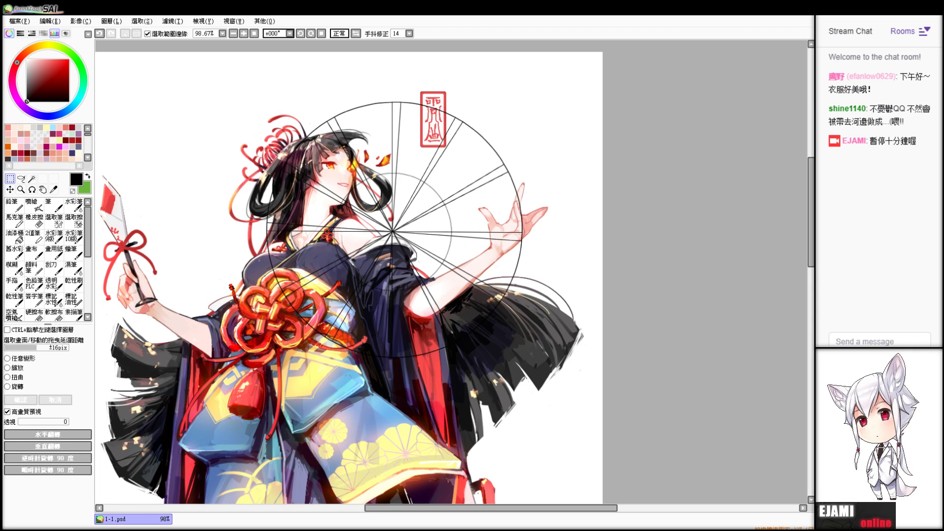
- Rotate a copy of the spokes slightly around the hub to add more ribs to each spoke group
key(ctrl+a)
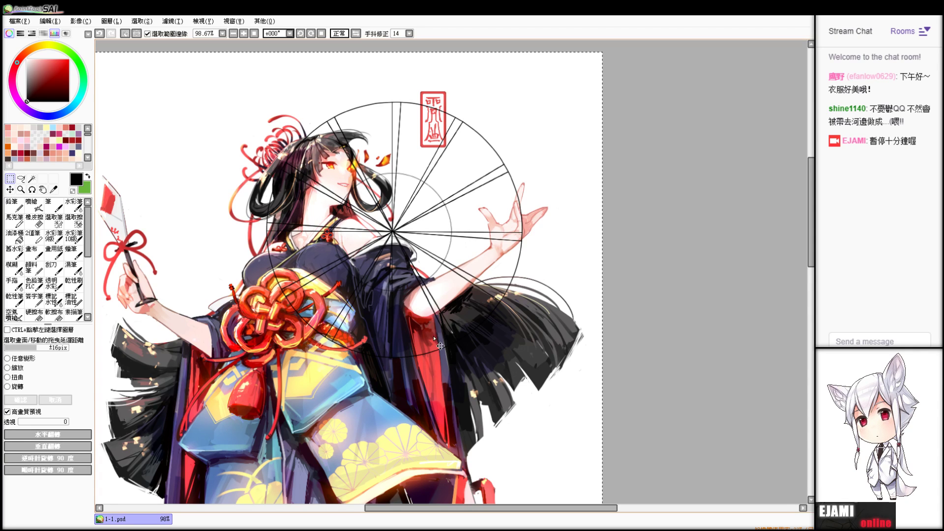
key(ctrl+t)
drag(193, 315, 192, 303)
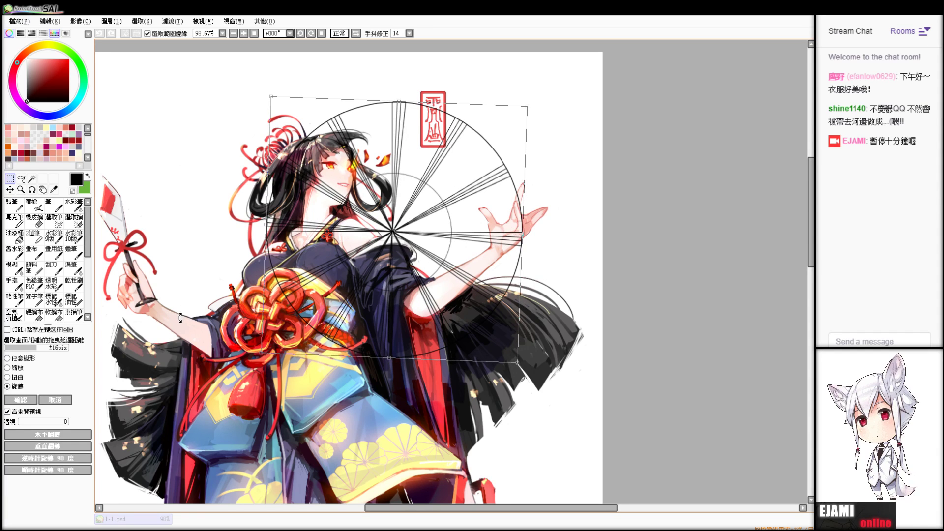
click(33, 399)
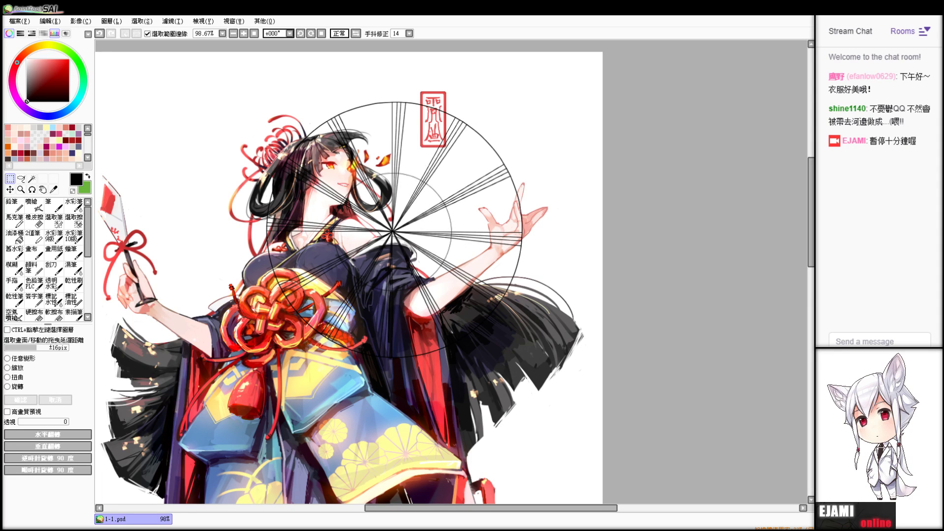
- Distort the whole wheel horizontally into a narrow upright ellipse beside the raised hand
click(19, 369)
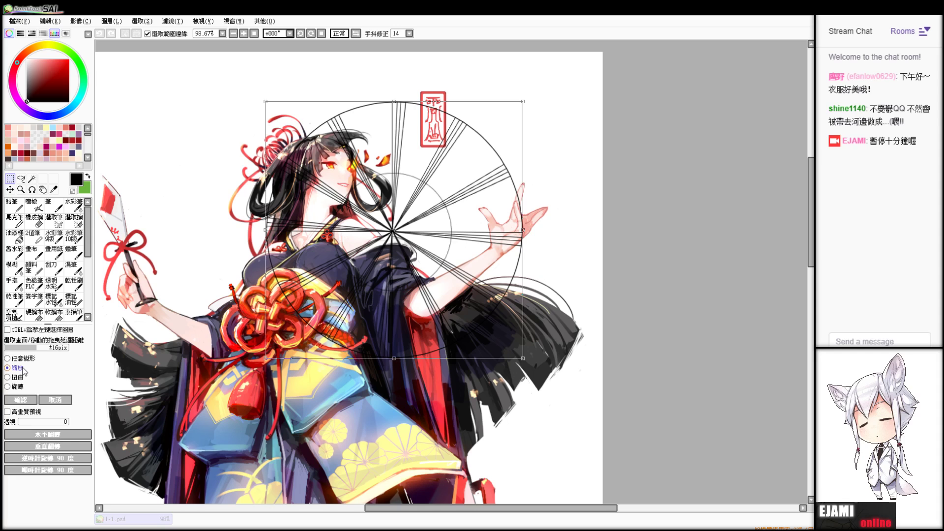
click(8, 377)
drag(265, 230, 429, 234)
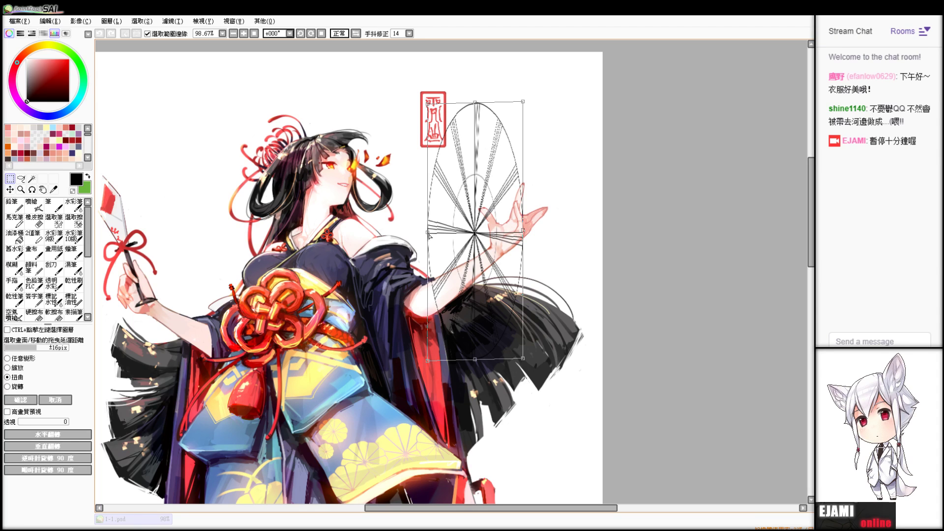
drag(430, 236, 427, 232)
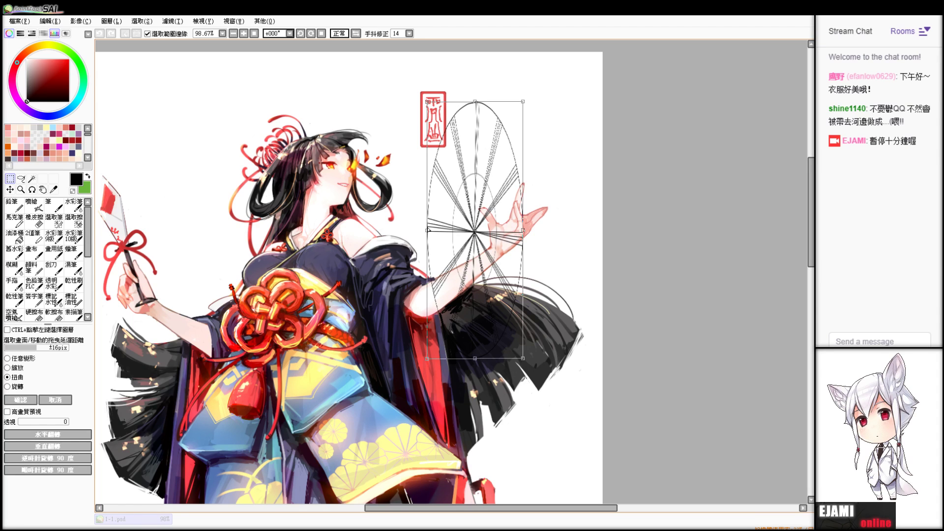
key(Return)
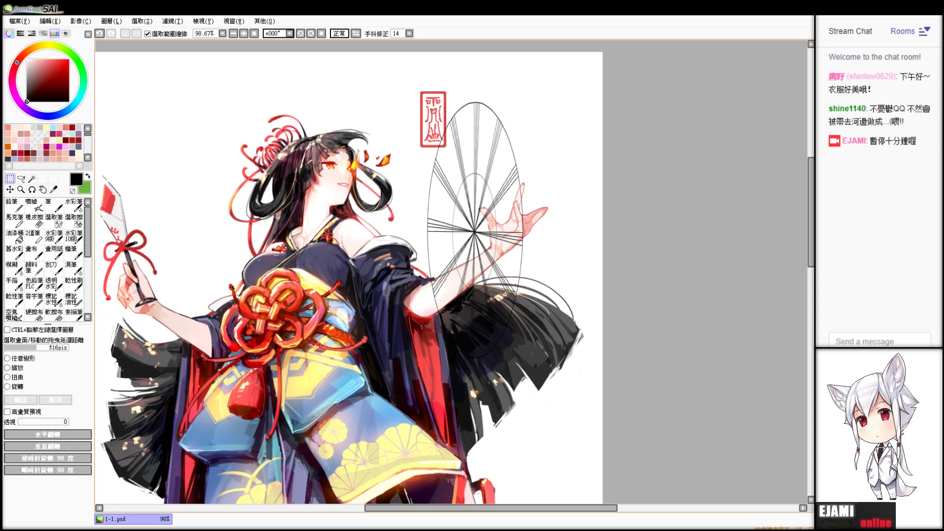
- Select the left half of the elliptical wheel and distort it inward to make that half narrower
drag(326, 72, 476, 407)
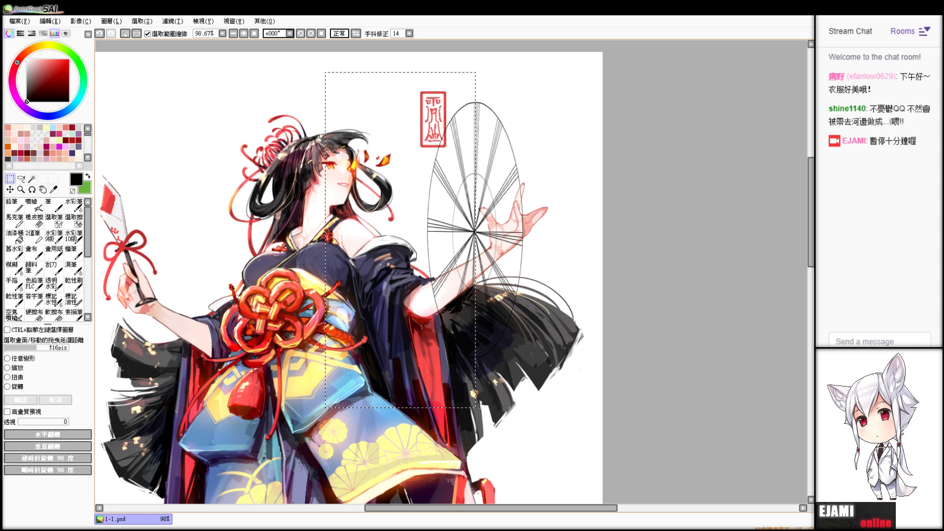
click(10, 377)
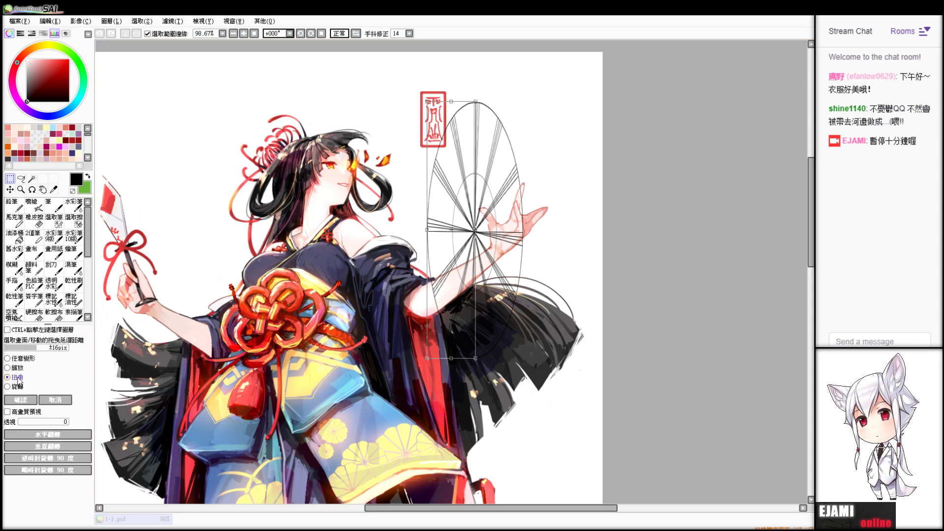
drag(428, 230, 440, 232)
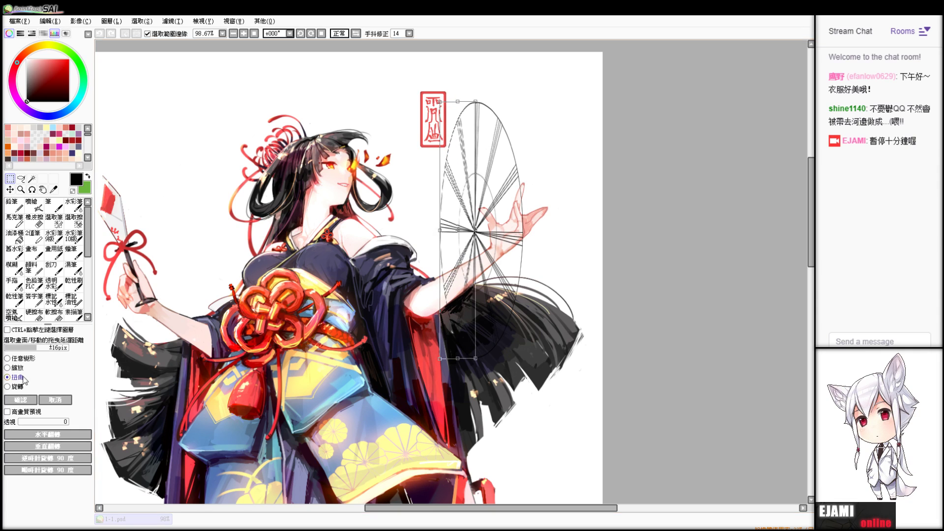
click(20, 400)
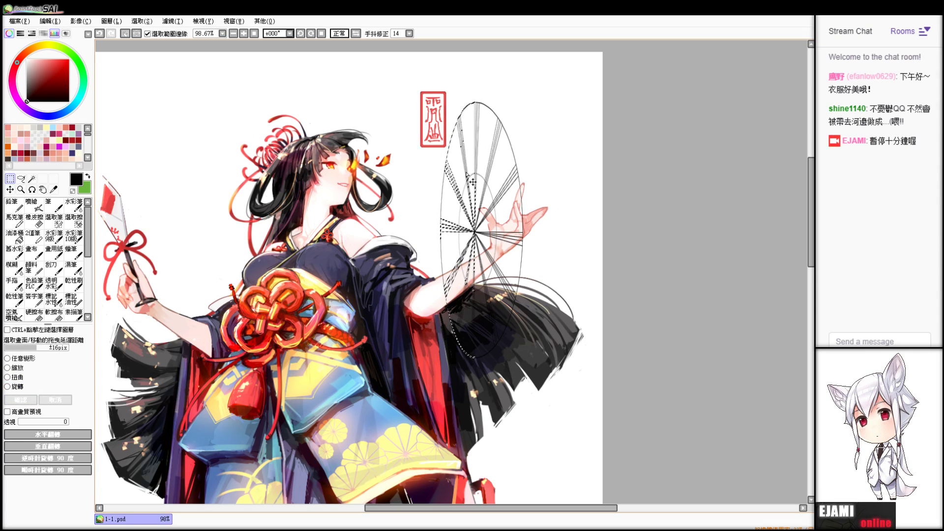
- Select the outer left edge of the wheel and distort it slightly inward to refine the curve
drag(409, 95, 449, 426)
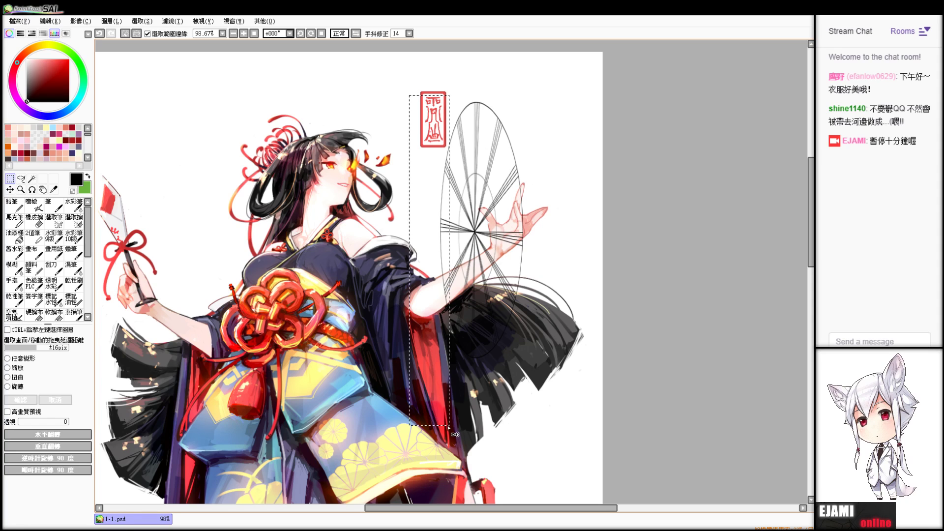
click(17, 378)
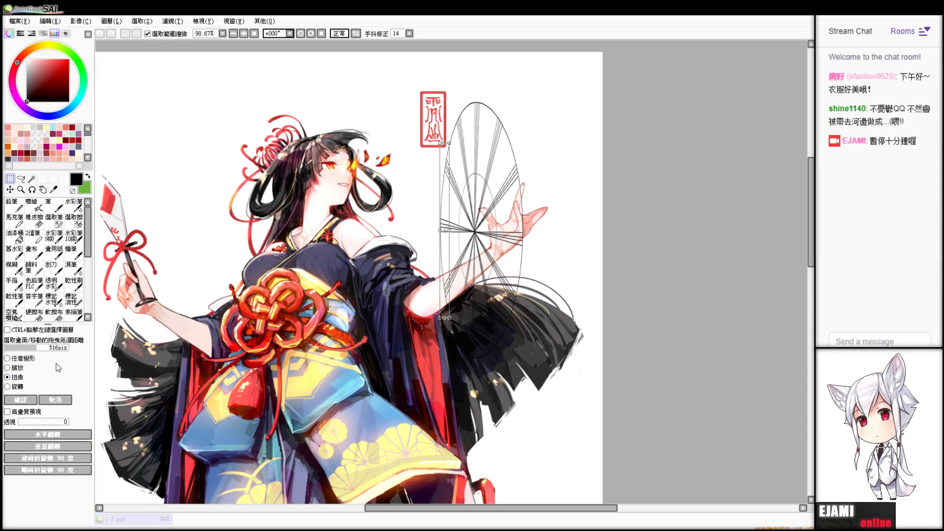
drag(442, 230, 443, 232)
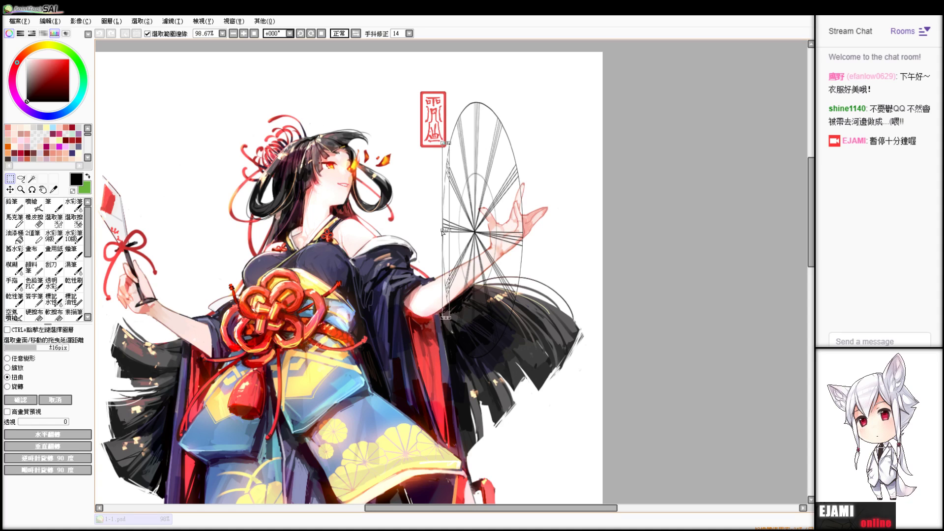
key(Return)
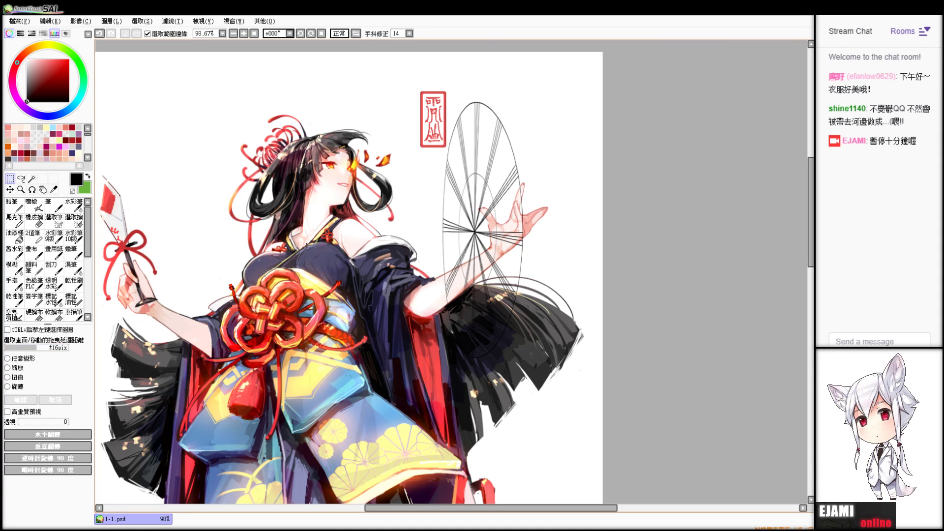
- Rotate the wheel counterclockwise into a diagonal tilt and place its hub at the palm of the raised hand
click(16, 388)
drag(305, 275, 434, 439)
mouse_move(510, 315)
mouse_down()
mouse_move(527, 296)
mouse_move(521, 255)
mouse_move(533, 258)
mouse_move(517, 273)
mouse_move(521, 248)
mouse_up()
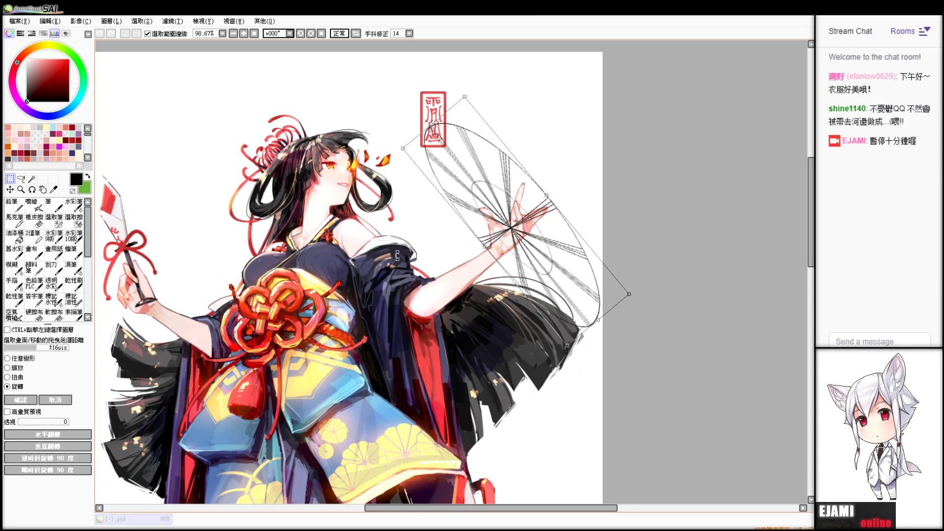
drag(359, 130, 354, 143)
drag(535, 219, 527, 209)
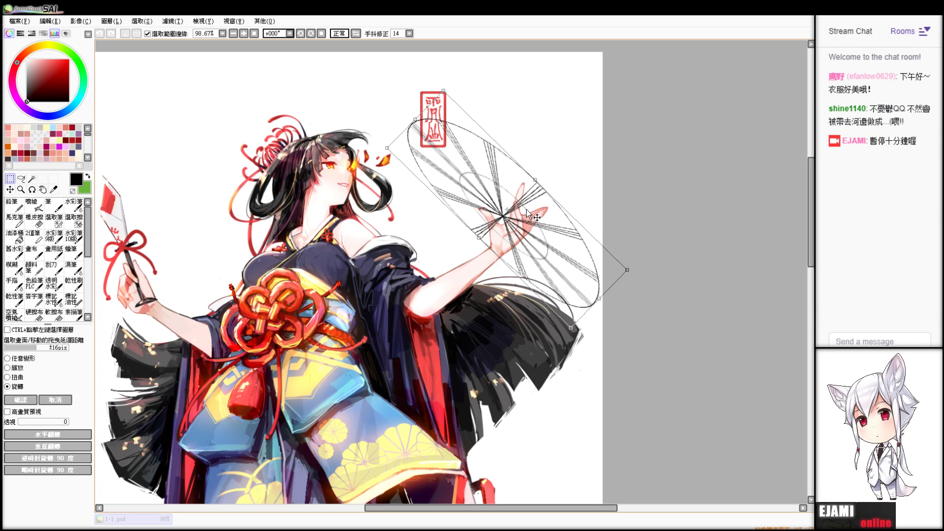
key(Return)
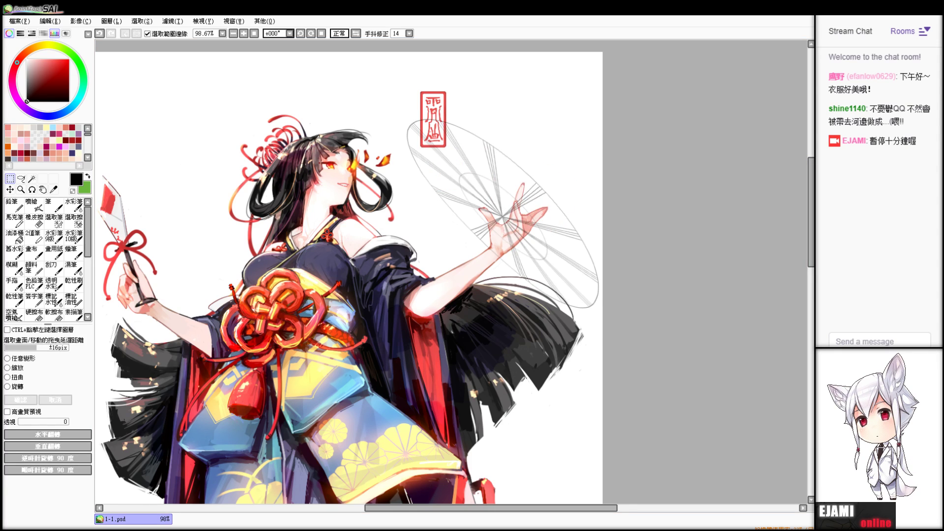
- Select the area around the red seal stamp and cut the stamp from the canvas
drag(431, 126, 461, 183)
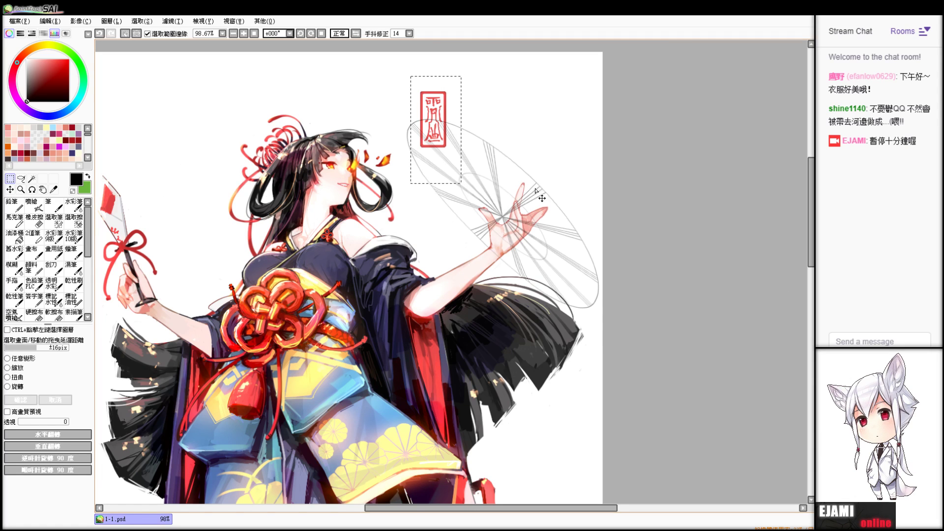
key(ctrl+x)
key(ctrl+z)
key(ctrl+x)
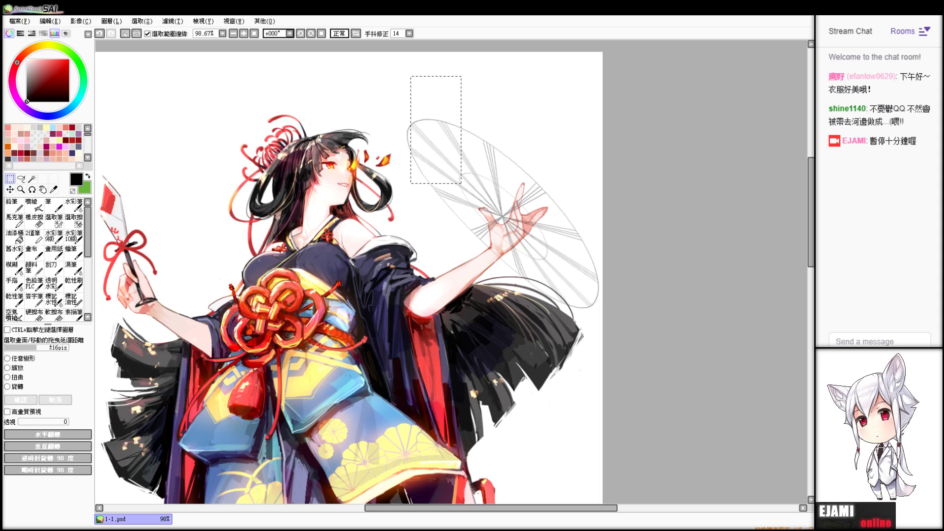
- Paste the red seal stamp and move it onto the upper section of the tilted wheel for distortion
key(ctrl+v)
scroll(452, 271, down, 3)
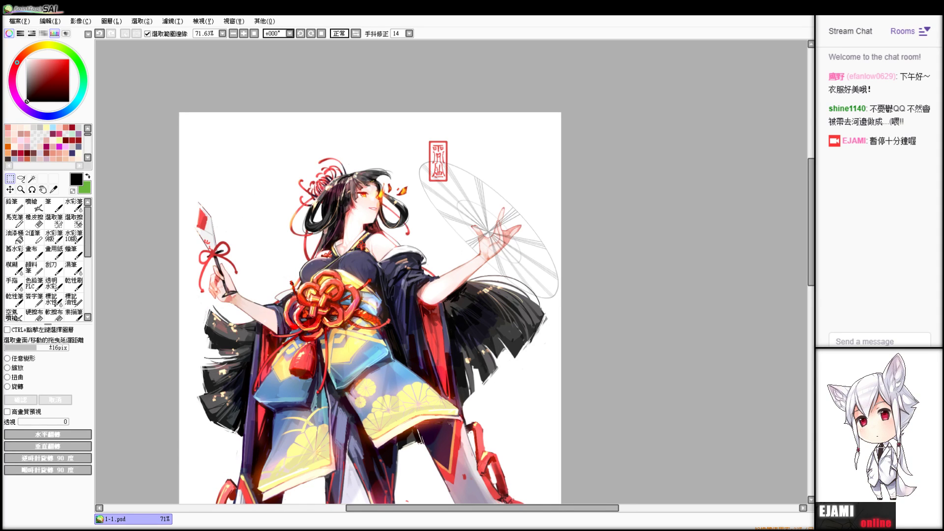
scroll(451, 271, up, 6)
drag(452, 236, 488, 379)
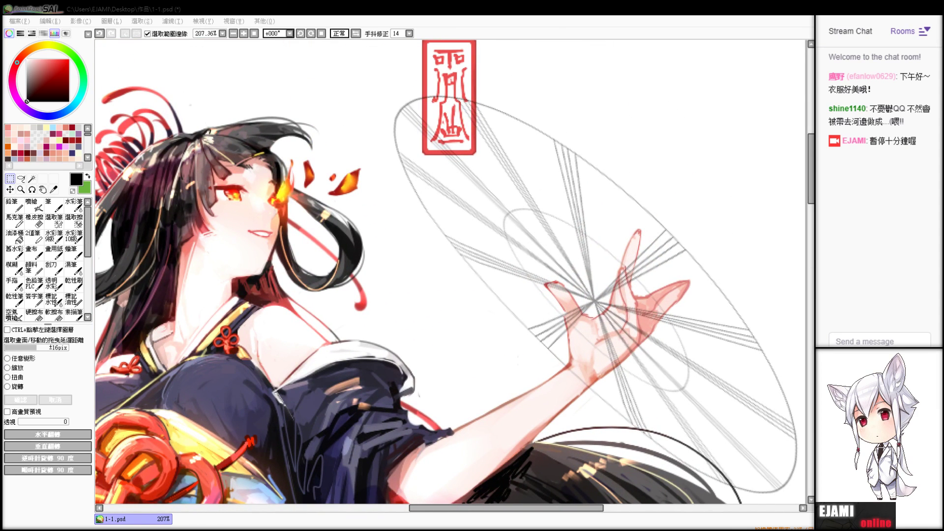
click(563, 192)
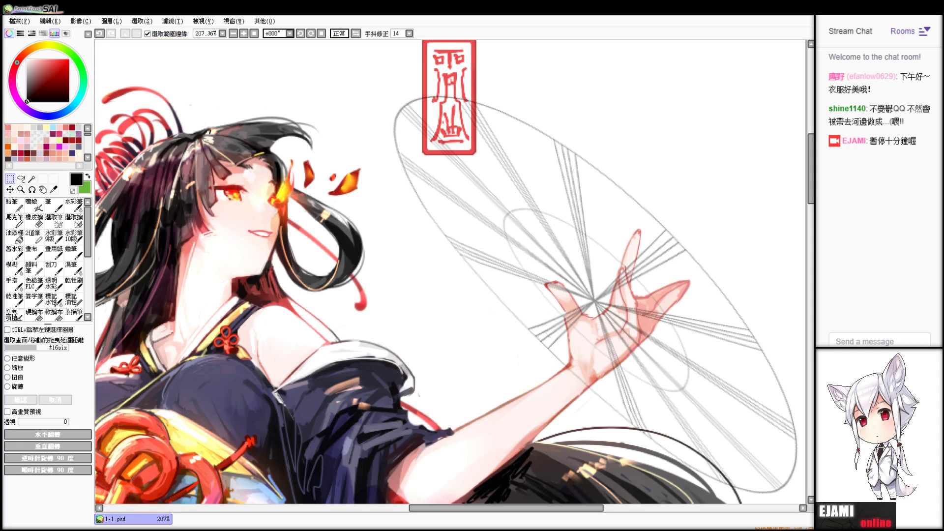
drag(563, 191, 545, 319)
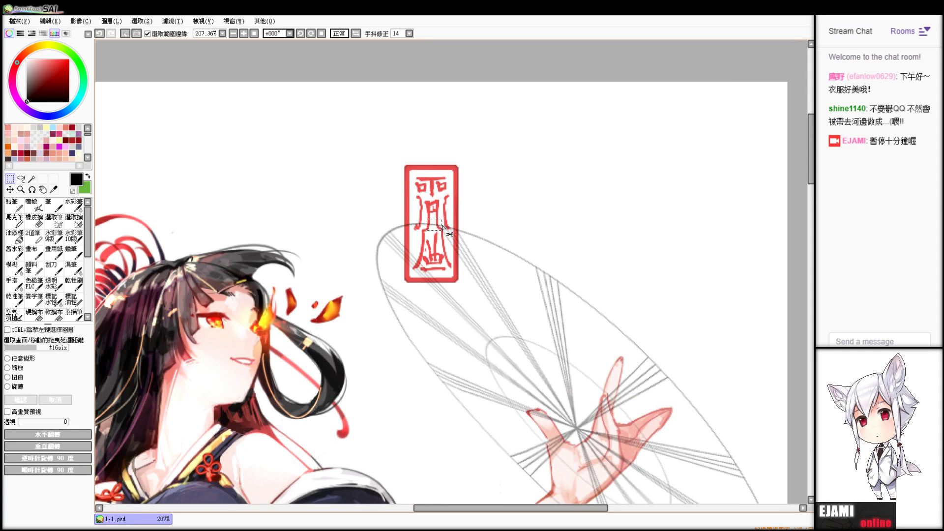
click(20, 387)
drag(411, 219, 506, 277)
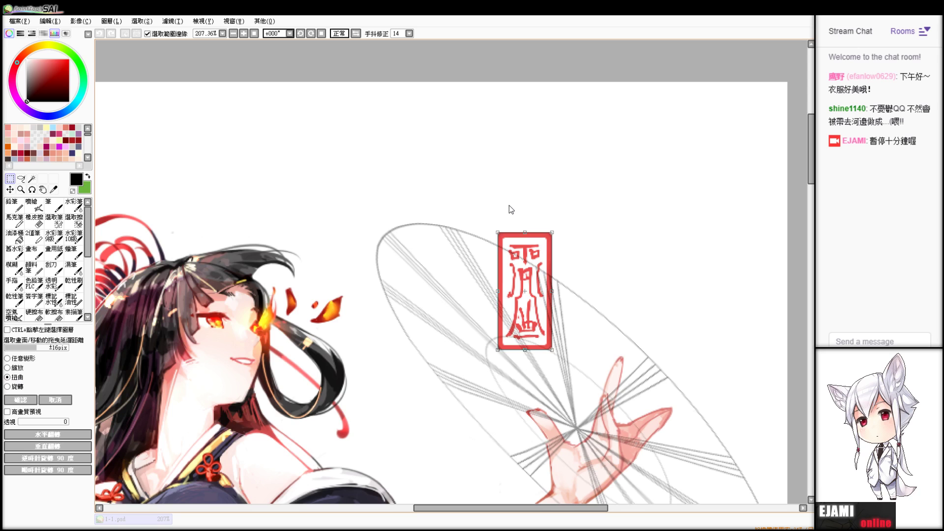
- Distort the stamp's corners so it fills the upper wheel section, with its outer edge on the rim and its sides along the spokes
drag(498, 233, 459, 231)
drag(552, 233, 537, 264)
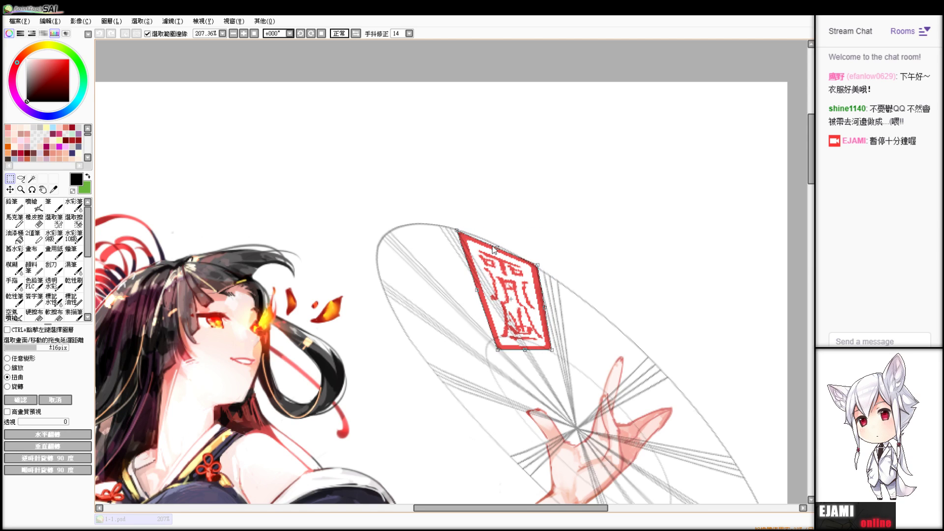
drag(458, 232, 458, 230)
drag(497, 349, 558, 355)
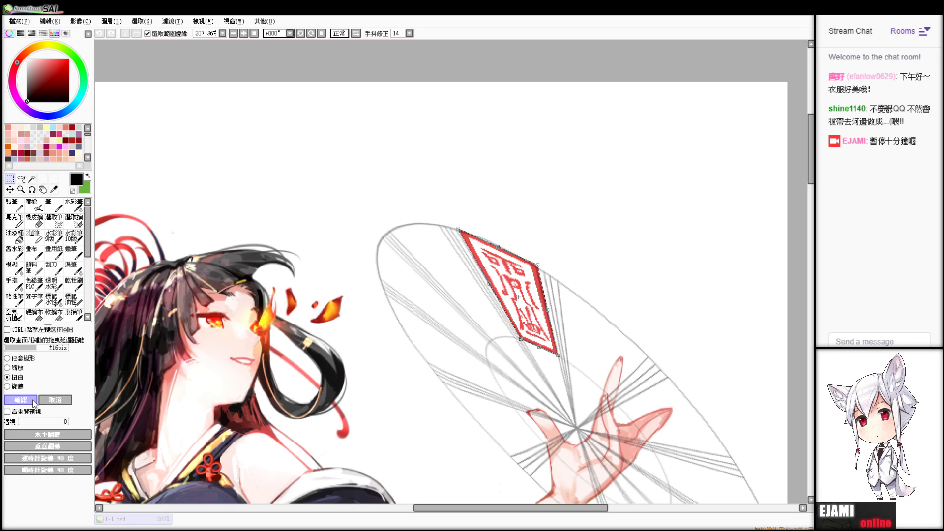
- Shorten the first stamp's inner end slightly, fine-tune its outer corner against the rim, and apply the distortion
scroll(451, 272, down, 7)
scroll(451, 272, up, 1)
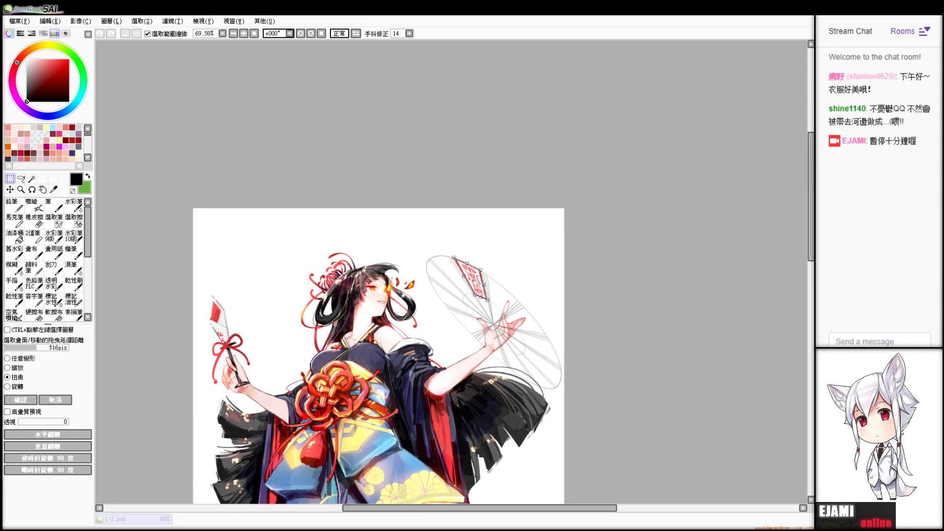
scroll(451, 272, up, 4)
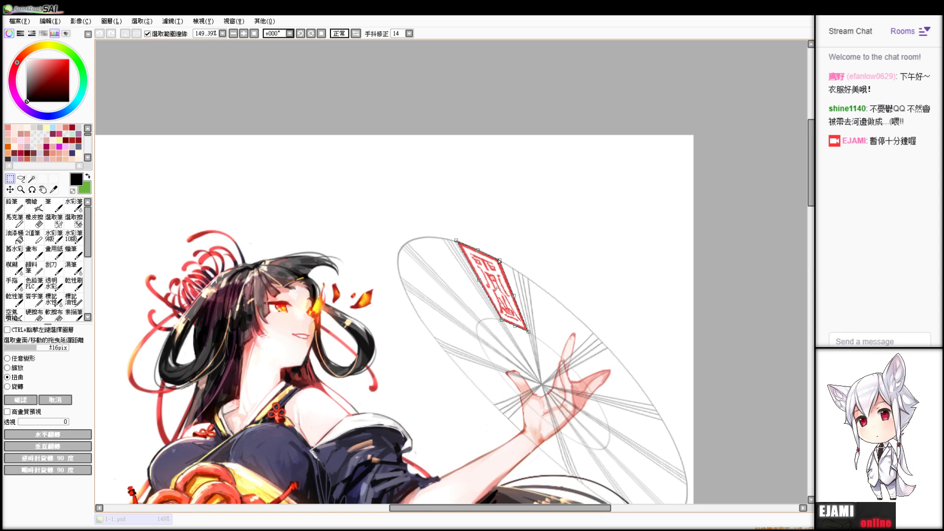
scroll(499, 260, down, 2)
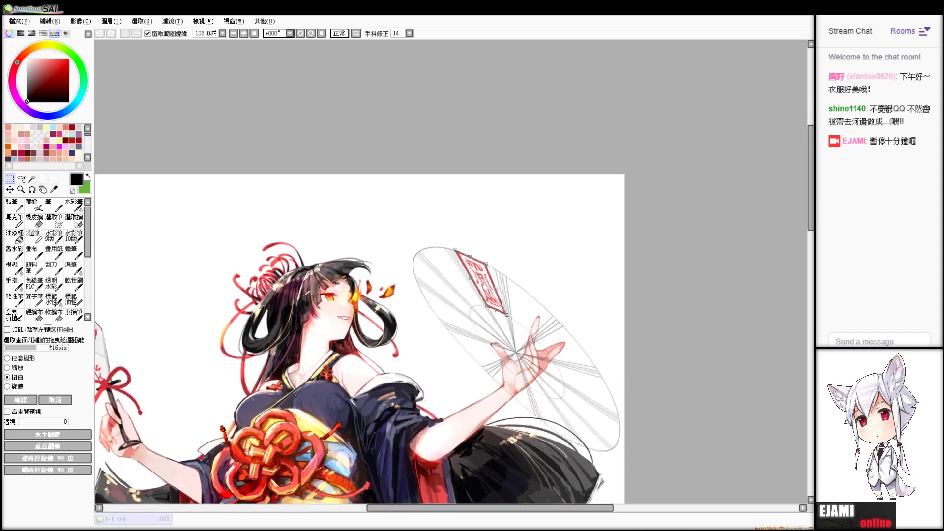
scroll(499, 261, up, 3)
scroll(580, 353, up, 2)
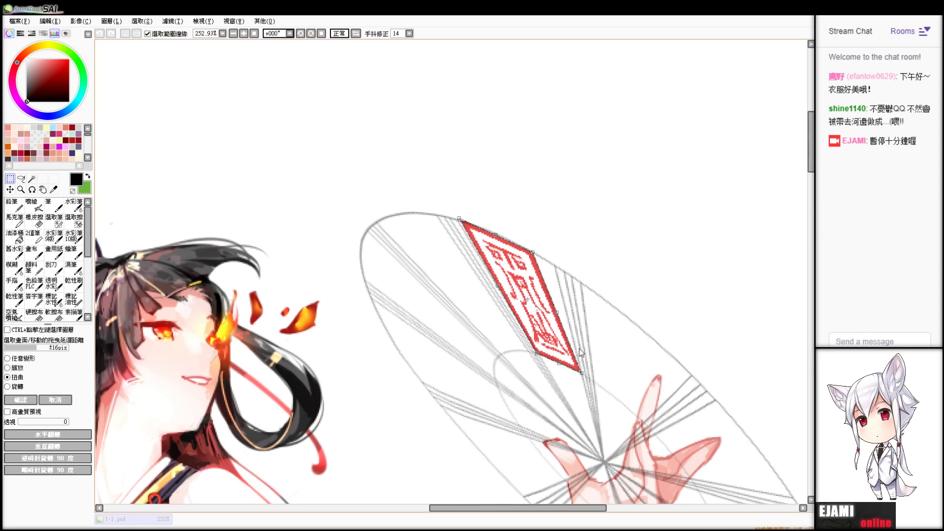
drag(581, 369, 572, 360)
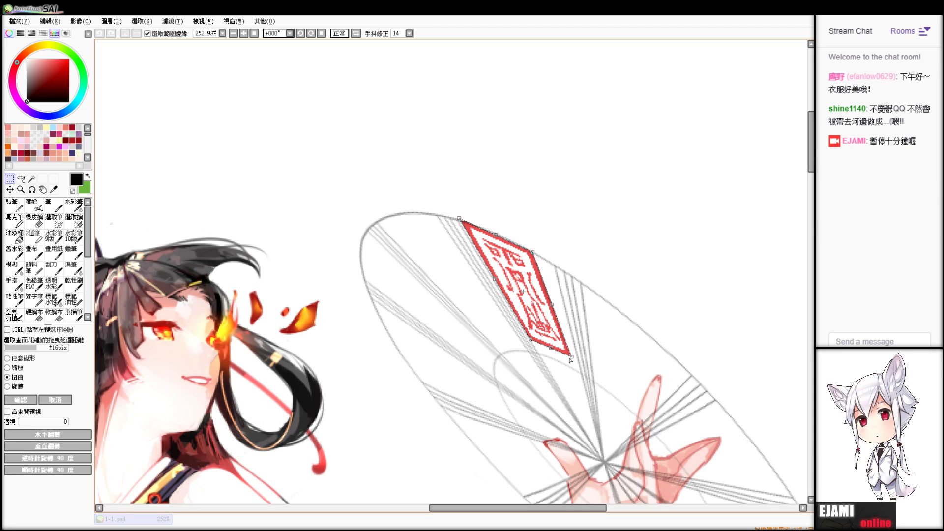
scroll(570, 360, down, 10)
scroll(570, 360, up, 5)
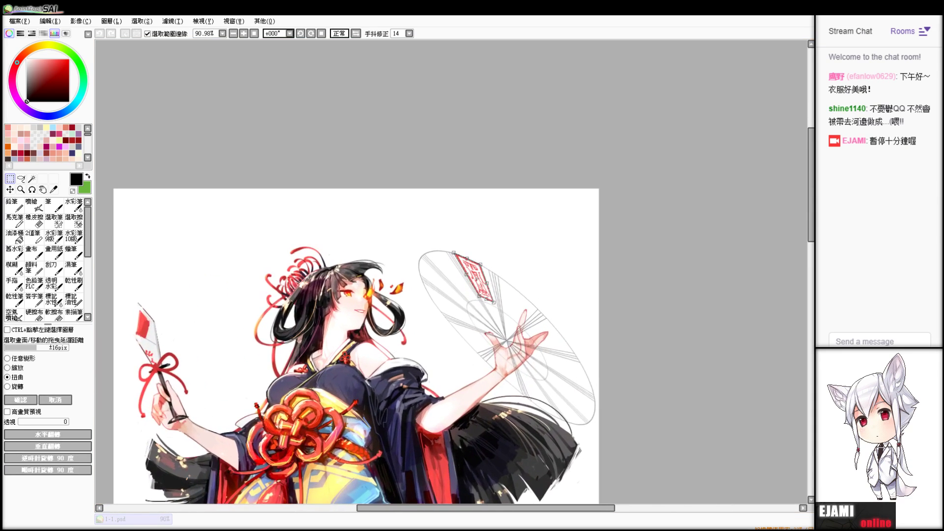
scroll(454, 275, up, 3)
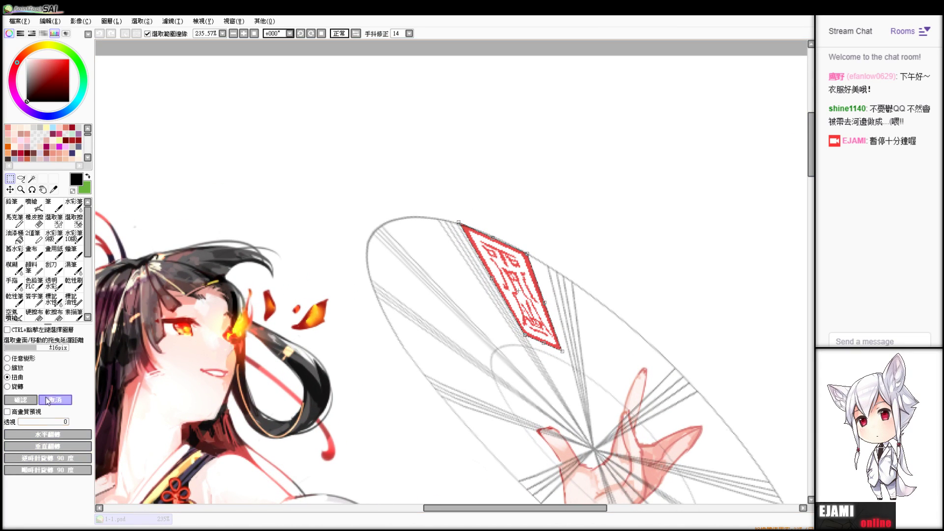
drag(459, 221, 466, 229)
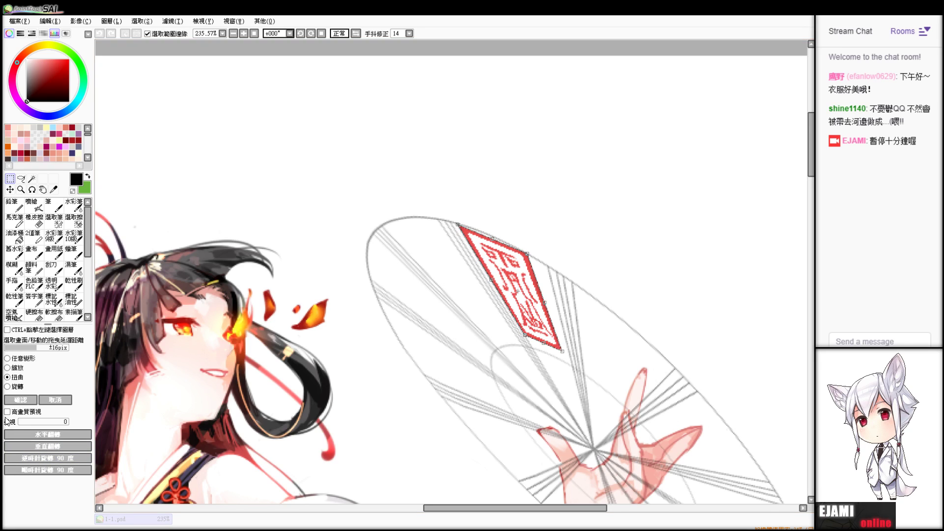
click(21, 399)
- Paste a second seal stamp over the section above the fingers and distort its corners to fit between the spokes
key(ctrl+v)
drag(511, 186, 689, 320)
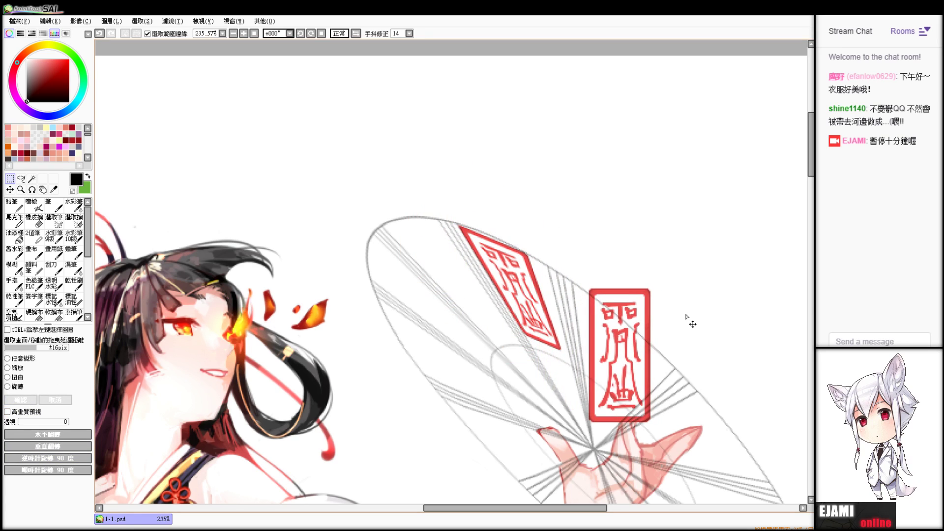
click(25, 388)
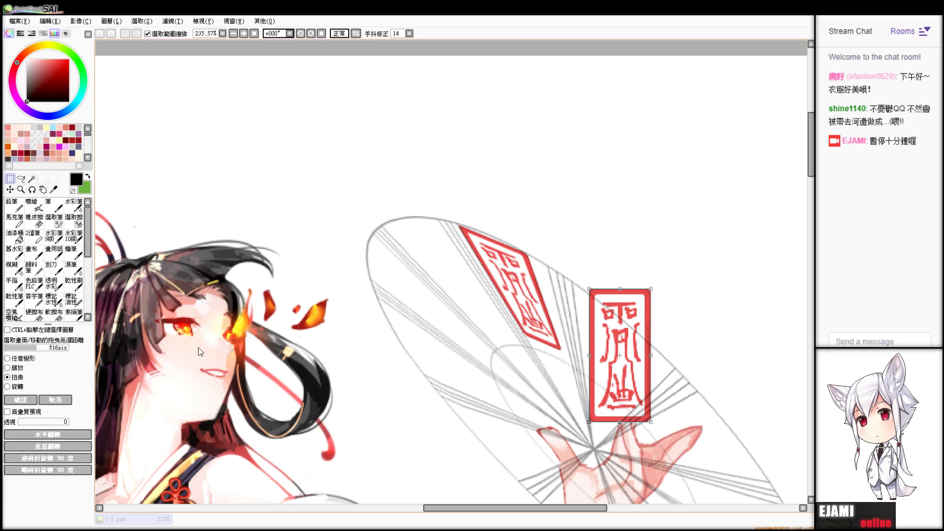
drag(589, 289, 574, 283)
drag(640, 293, 651, 345)
drag(592, 413, 585, 364)
drag(647, 420, 627, 401)
- Nudge the second stamp up to meet the wheel's rim and apply its distortion
scroll(455, 271, up, 1)
scroll(454, 271, down, 7)
scroll(455, 272, up, 8)
scroll(687, 265, up, 1)
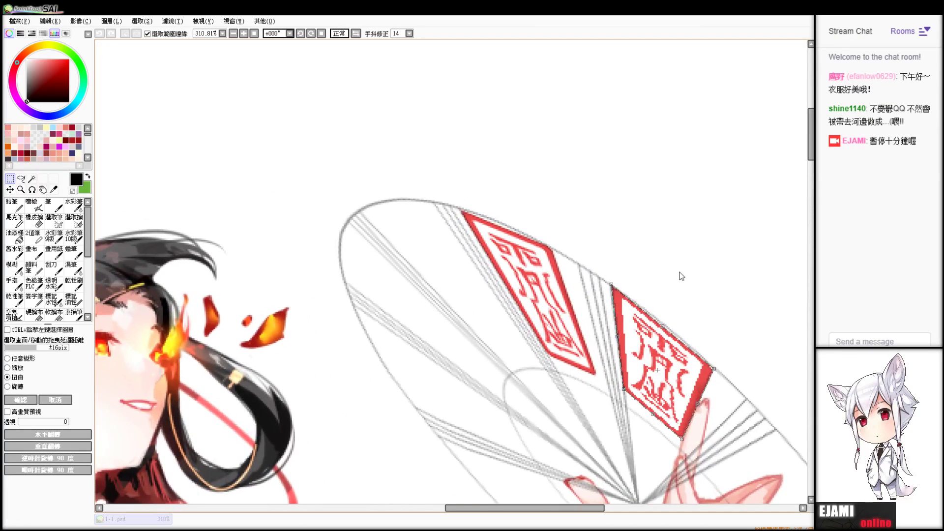
drag(663, 326, 661, 323)
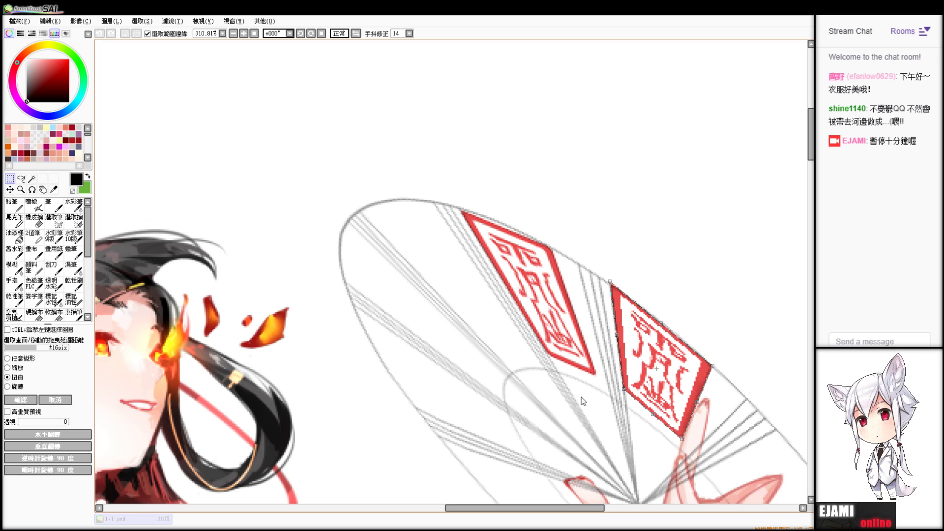
drag(610, 281, 512, 119)
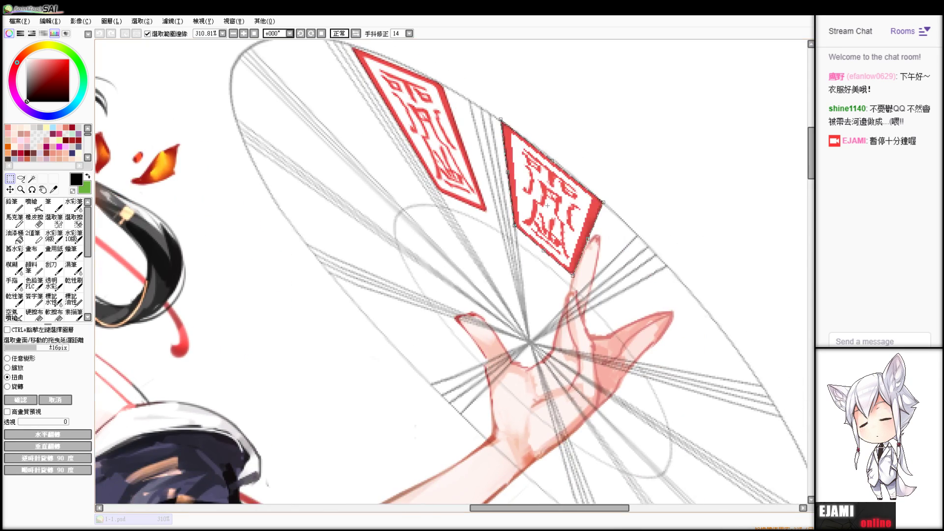
click(53, 401)
- Paste a third seal stamp over the raised hand and rotate it clockwise so its top faces the wheel's outer rim
key(ctrl+v)
drag(381, 165, 702, 448)
click(23, 387)
drag(340, 350, 498, 207)
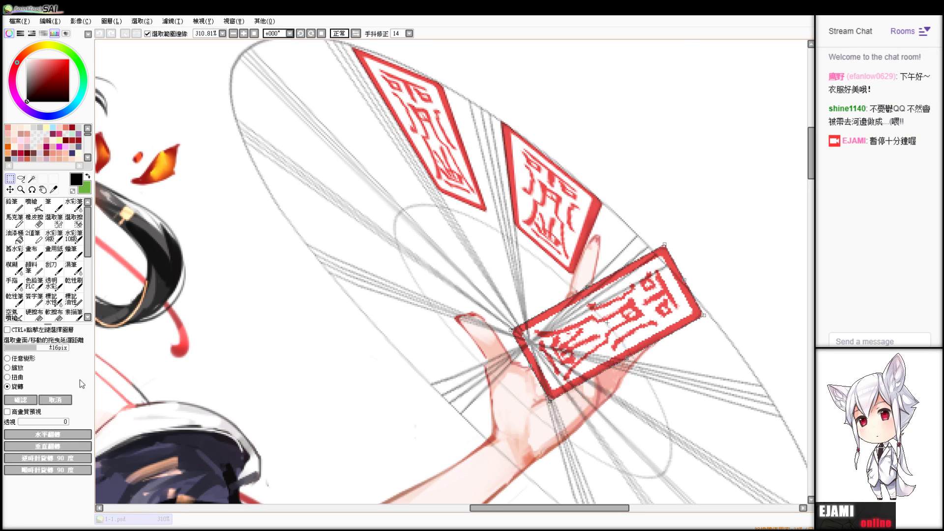
- Distort the third stamp into a short, wide quadrilateral between the spokes beside the fingertips, and apply it
click(18, 377)
drag(665, 245, 667, 266)
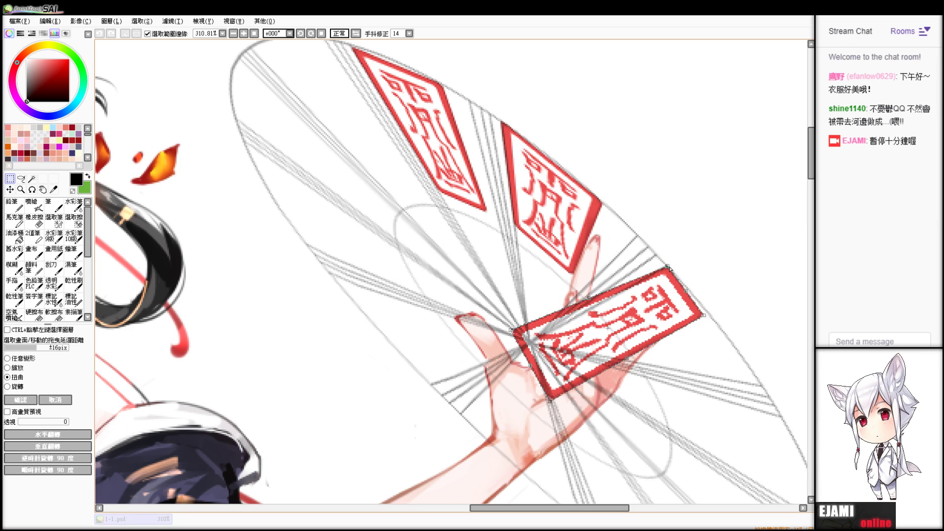
drag(709, 319, 740, 356)
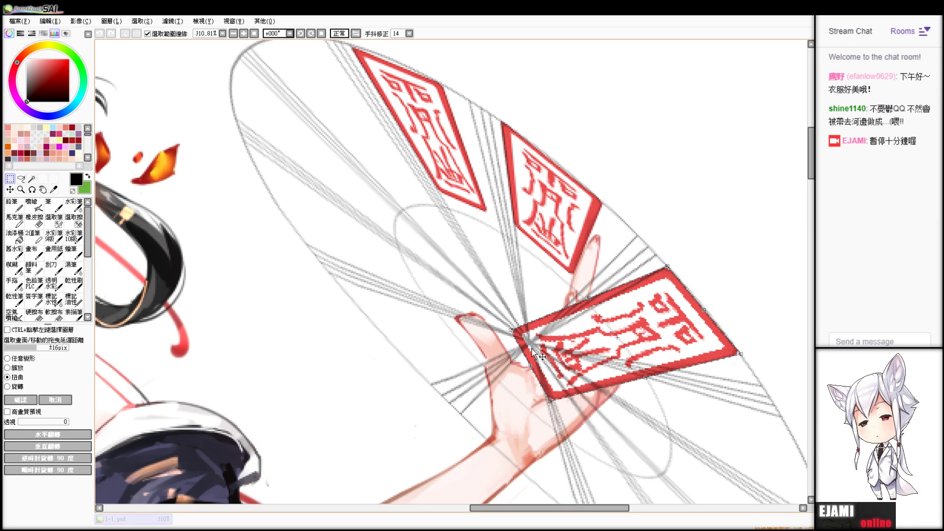
drag(511, 330, 603, 301)
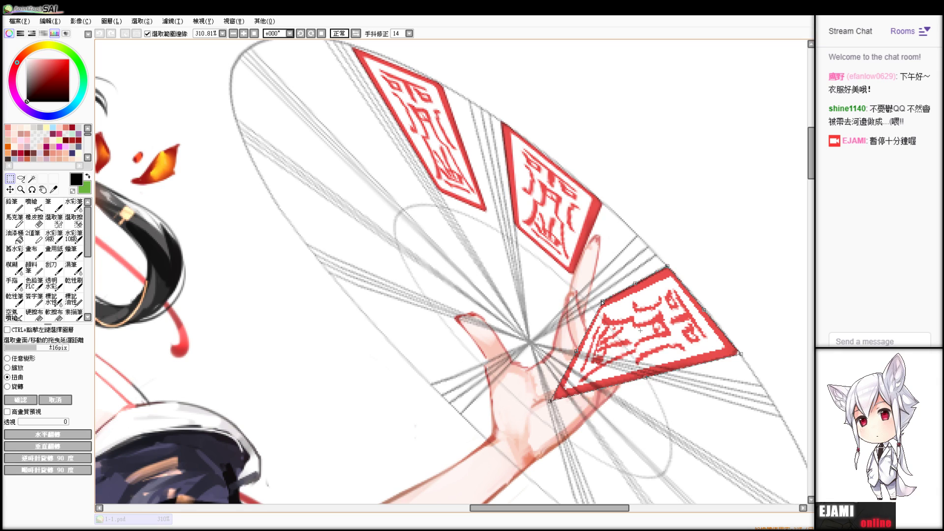
drag(549, 401, 621, 330)
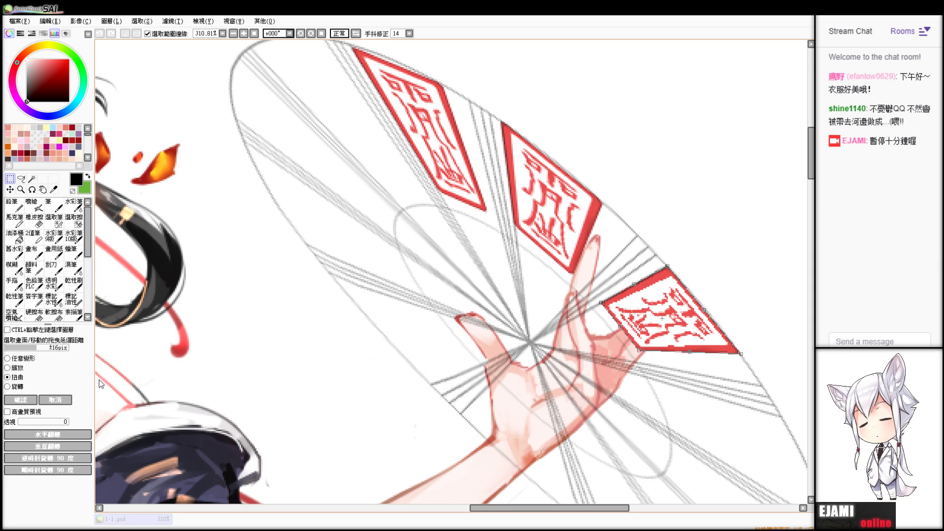
click(20, 400)
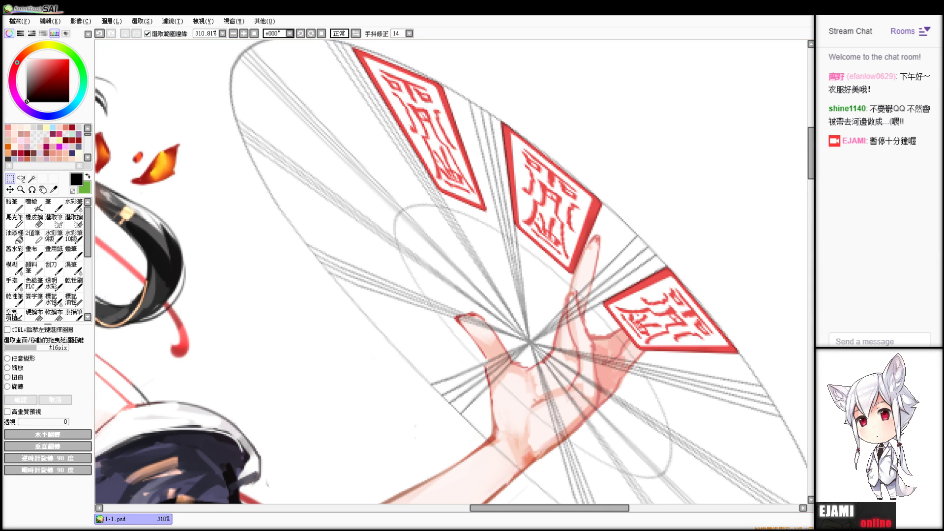
- Examine the arc of three stamps around the hand close up and against the whole figure, with the wheel guide hidden
scroll(452, 273, down, 5)
scroll(453, 272, up, 1)
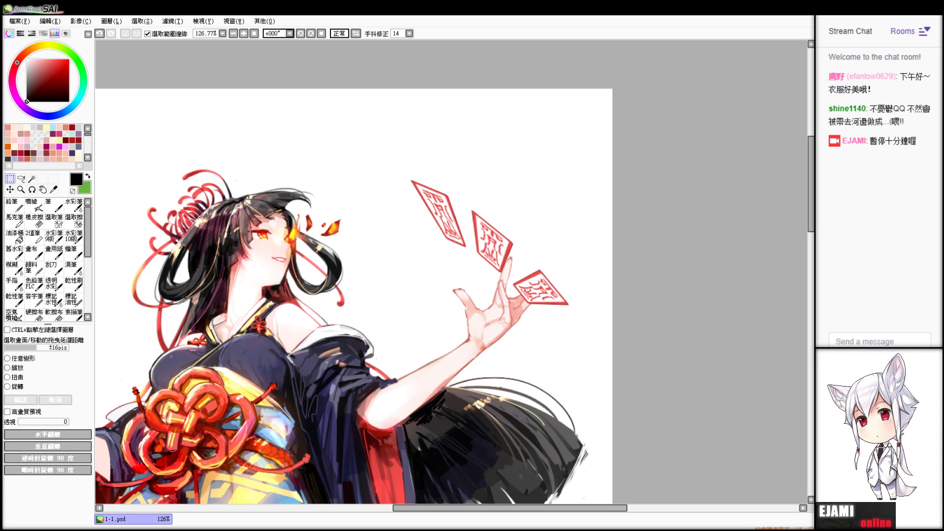
scroll(453, 246, down, 1)
scroll(340, 271, down, 3)
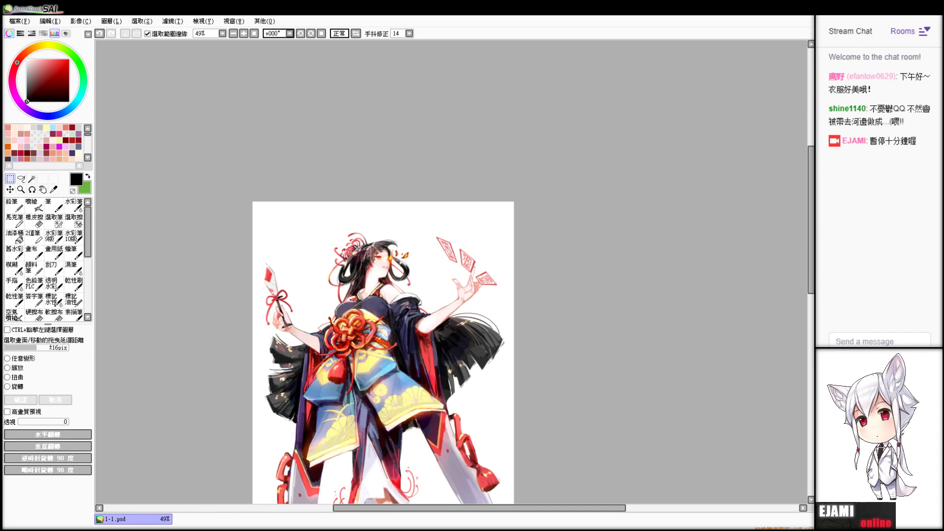
scroll(450, 272, up, 6)
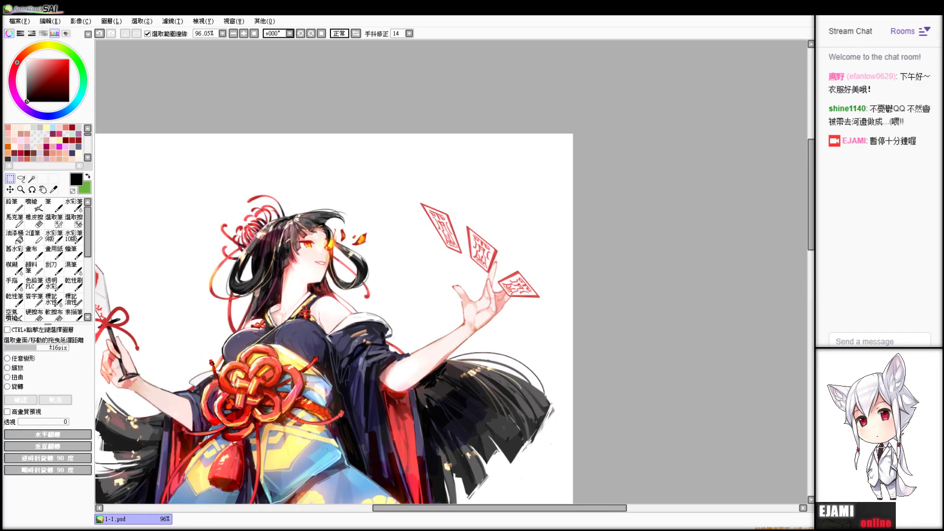
scroll(450, 271, down, 4)
scroll(451, 271, up, 4)
scroll(453, 274, down, 2)
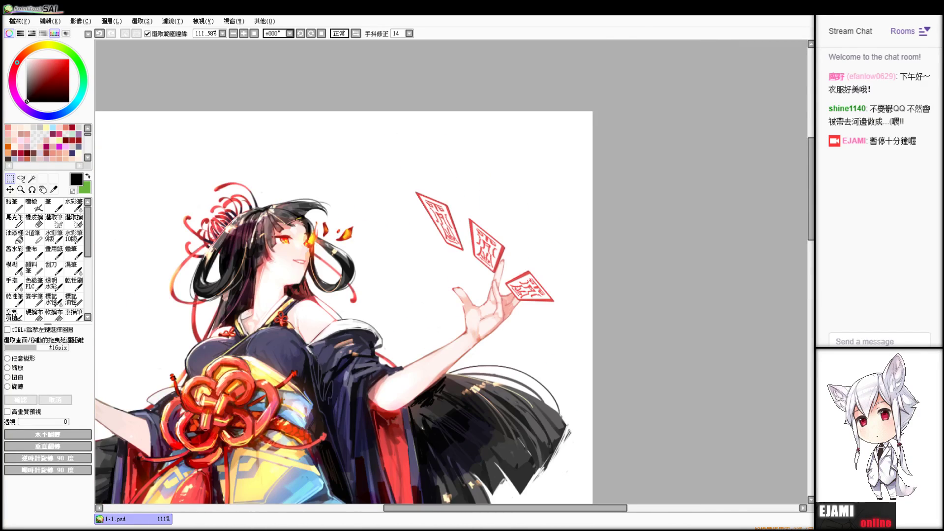
- Rotate the fourth seal stamp counterclockwise and place it over the wheel's upper-left section beside the first stamp
scroll(454, 275, up, 3)
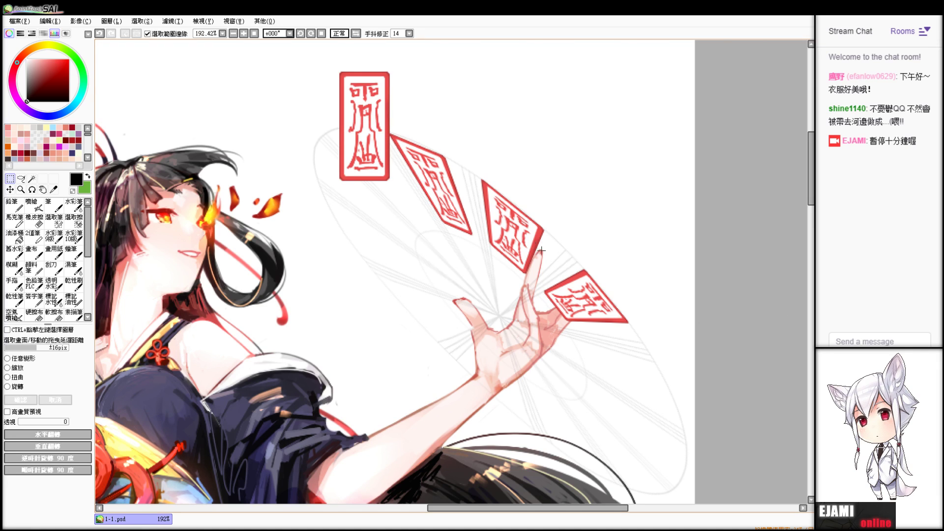
drag(441, 188, 494, 262)
click(15, 387)
drag(259, 269, 392, 241)
drag(413, 185, 373, 141)
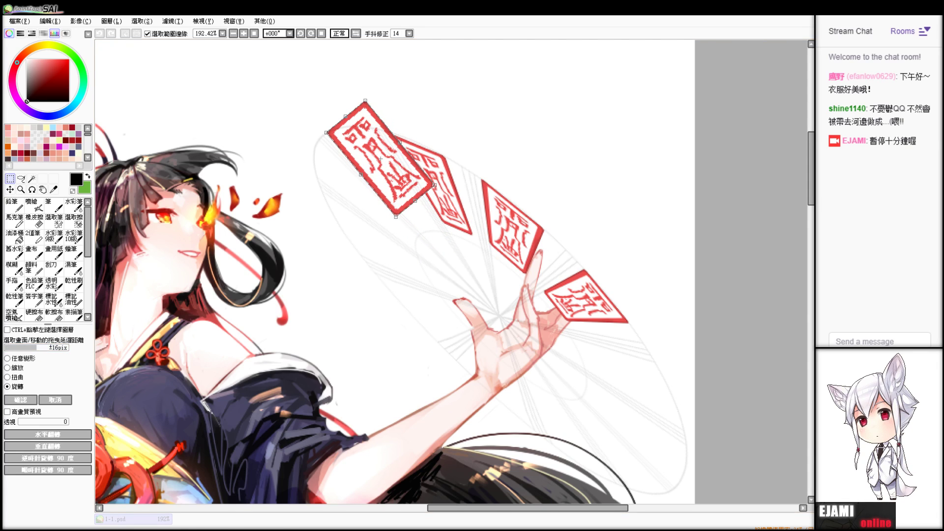
scroll(451, 272, up, 3)
drag(433, 148, 541, 290)
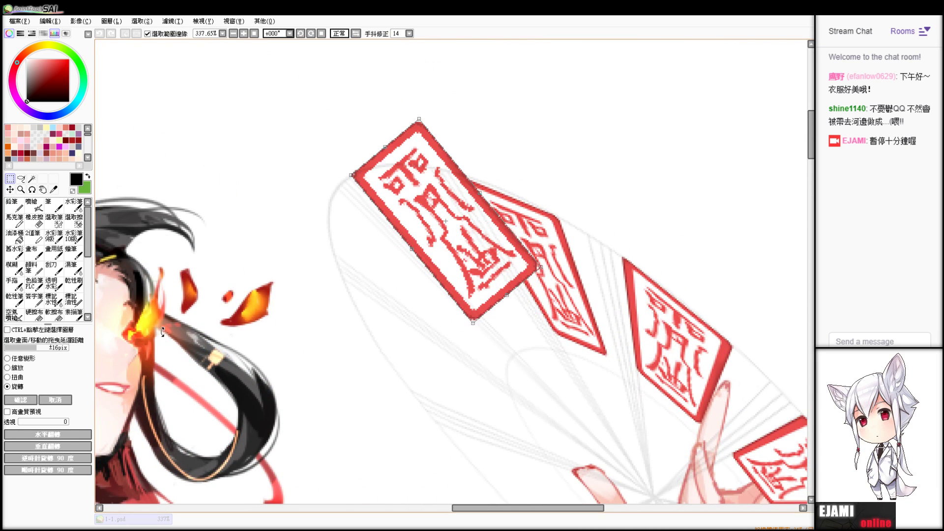
- Distort the fourth stamp into a long, narrow quadrilateral following the wheel's rim and spokes beside the first stamp, and apply it
click(14, 377)
mouse_move(418, 199)
mouse_down()
mouse_move(446, 213)
mouse_move(415, 201)
mouse_up()
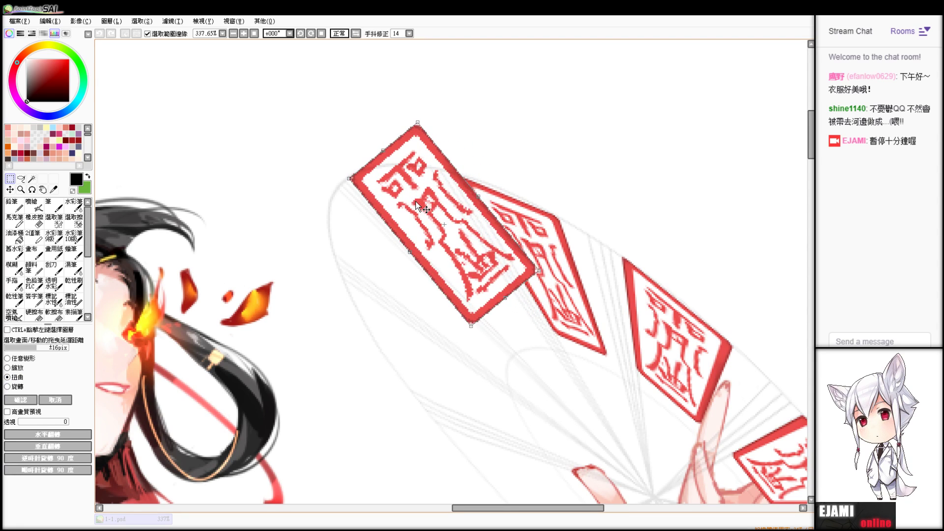
drag(414, 127, 411, 162)
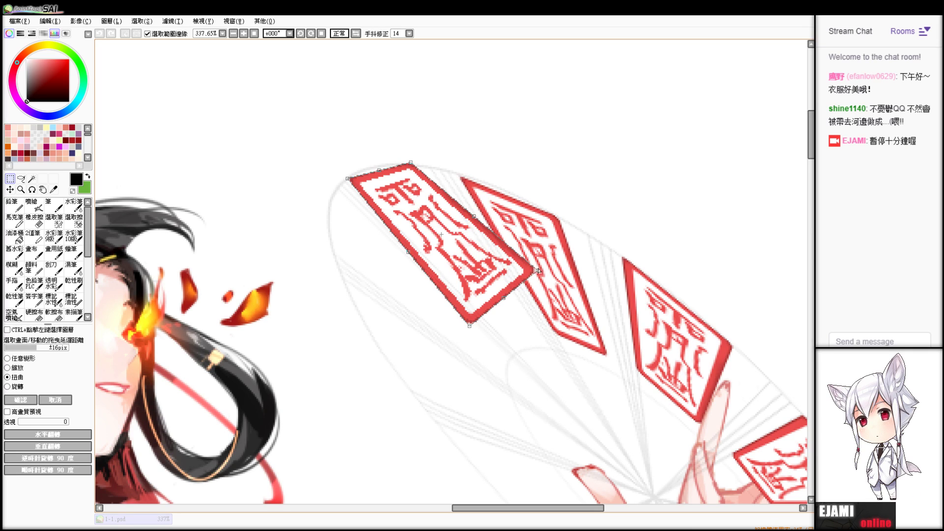
mouse_move(480, 323)
mouse_down()
mouse_move(472, 299)
mouse_move(480, 327)
mouse_move(473, 322)
mouse_up()
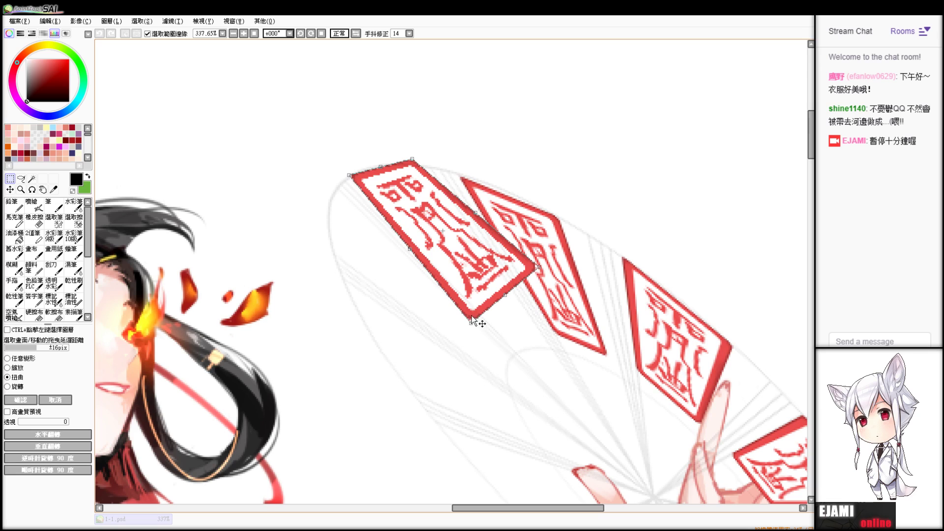
drag(470, 323, 501, 342)
drag(539, 269, 530, 327)
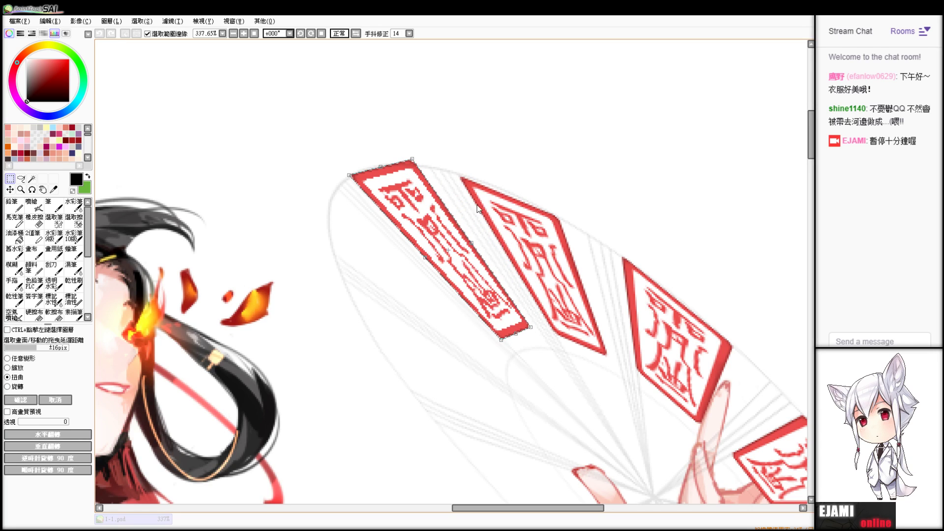
drag(412, 159, 414, 169)
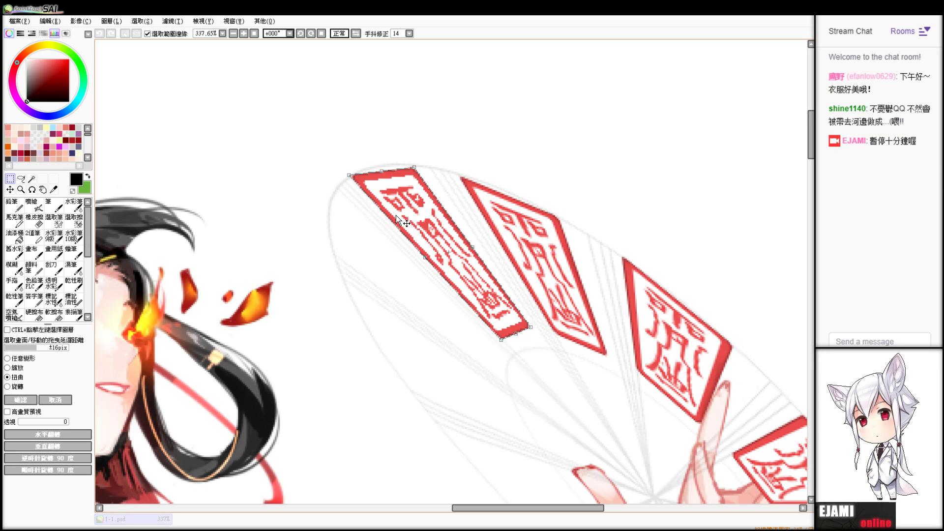
drag(530, 326, 506, 337)
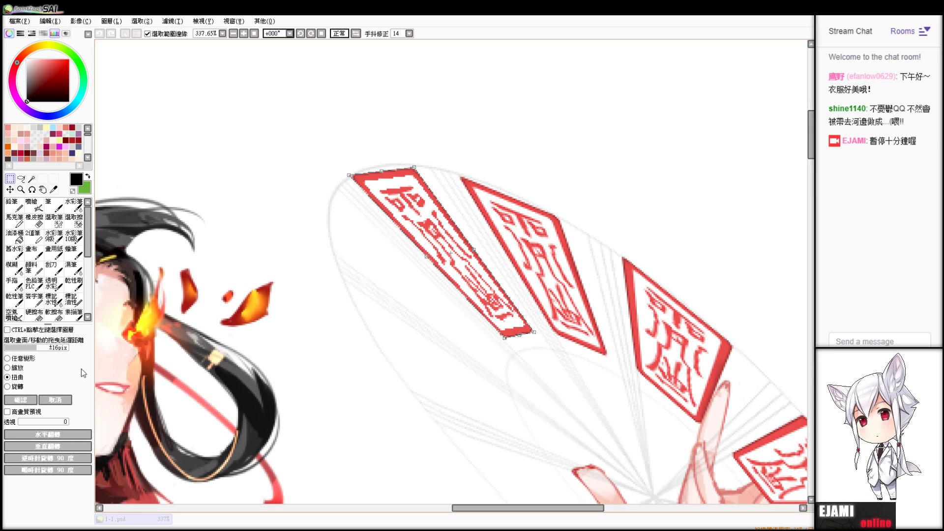
key(Return)
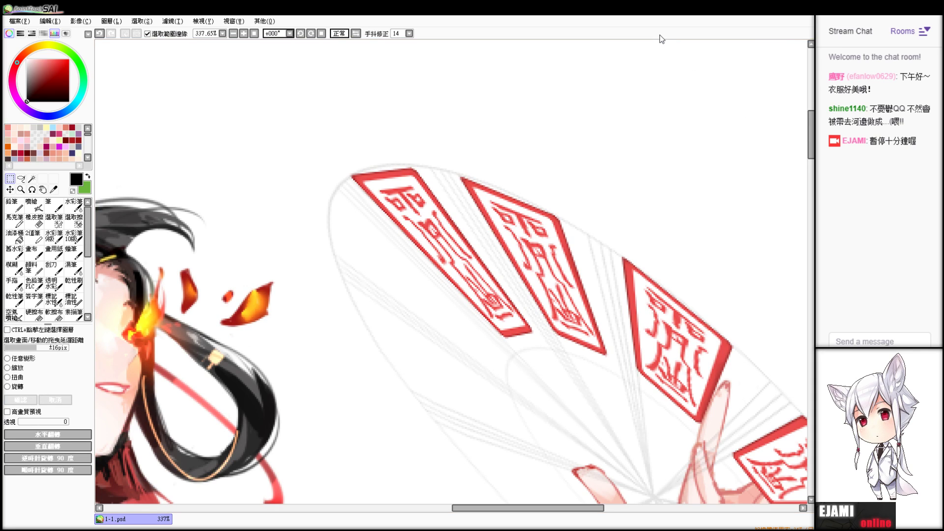
- Check the four stamps against the whole figure and remove them all, keeping the tilted wheel guide around the hand
click(202, 529)
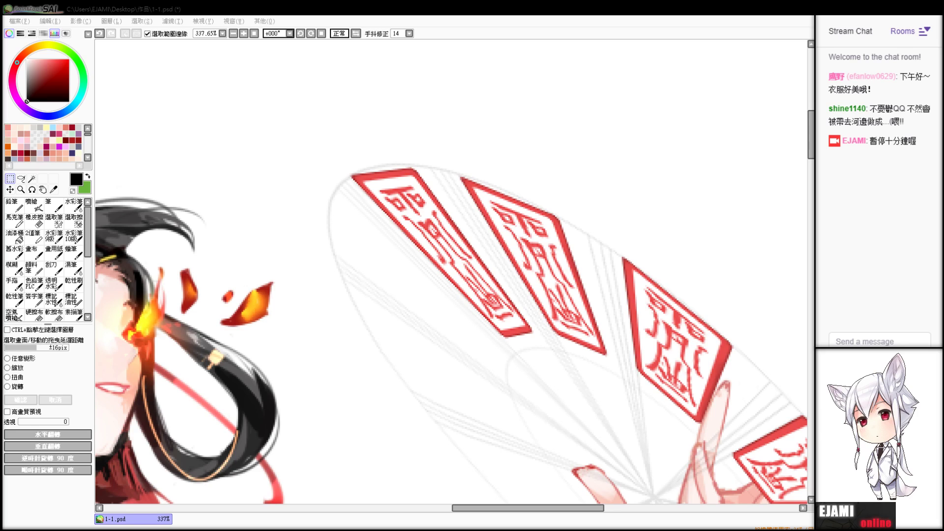
click(14, 284)
scroll(632, 309, up, 2)
scroll(579, 306, down, 5)
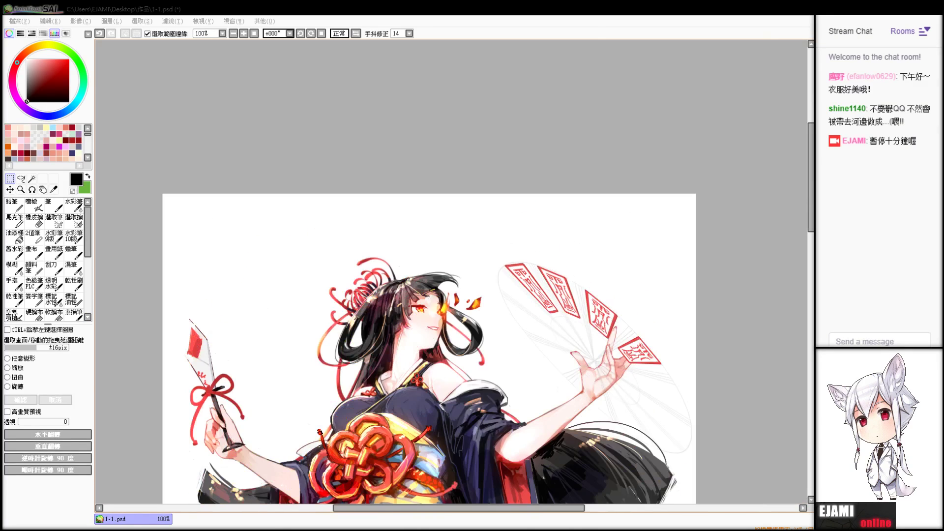
scroll(565, 293, down, 3)
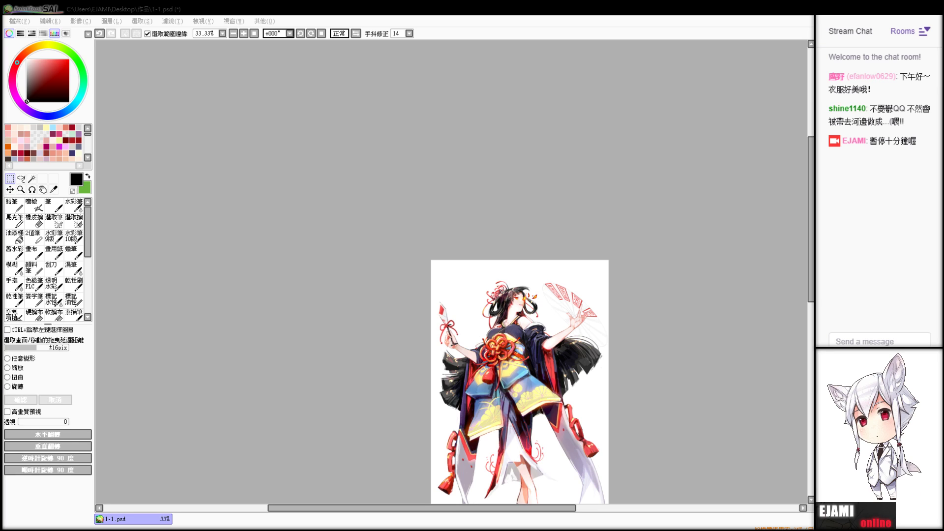
key(alt+Tab)
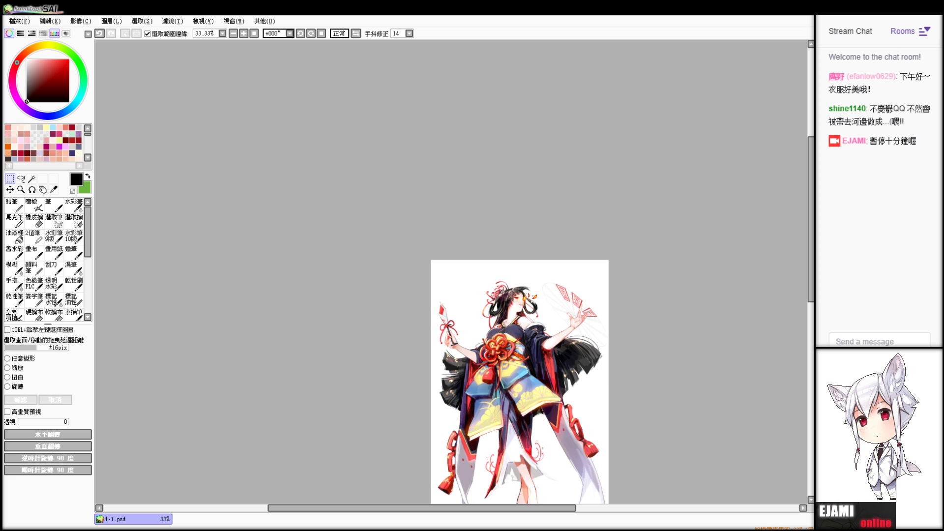
key(Delete)
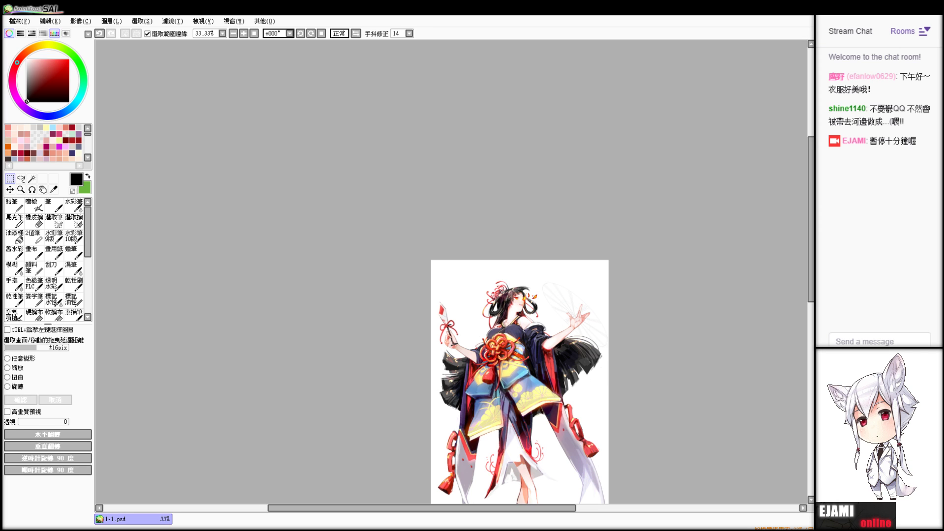
scroll(451, 272, up, 5)
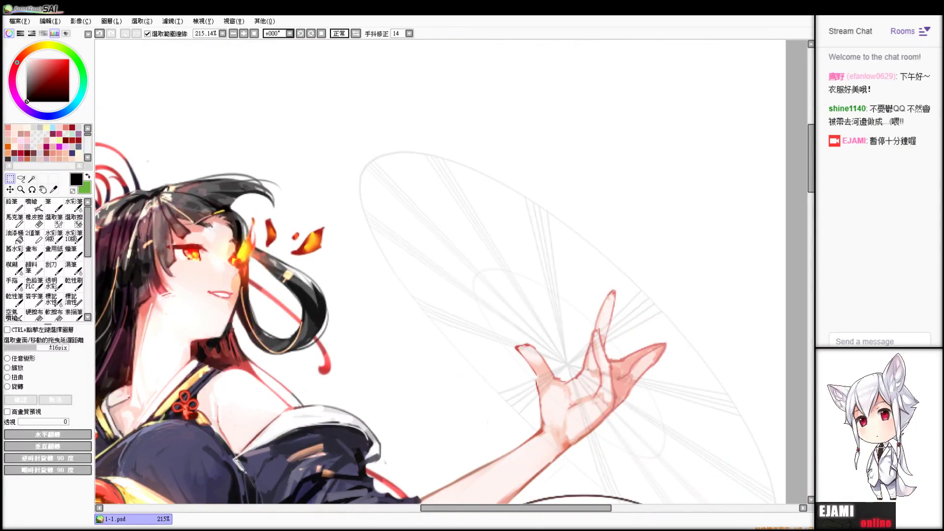
click(21, 377)
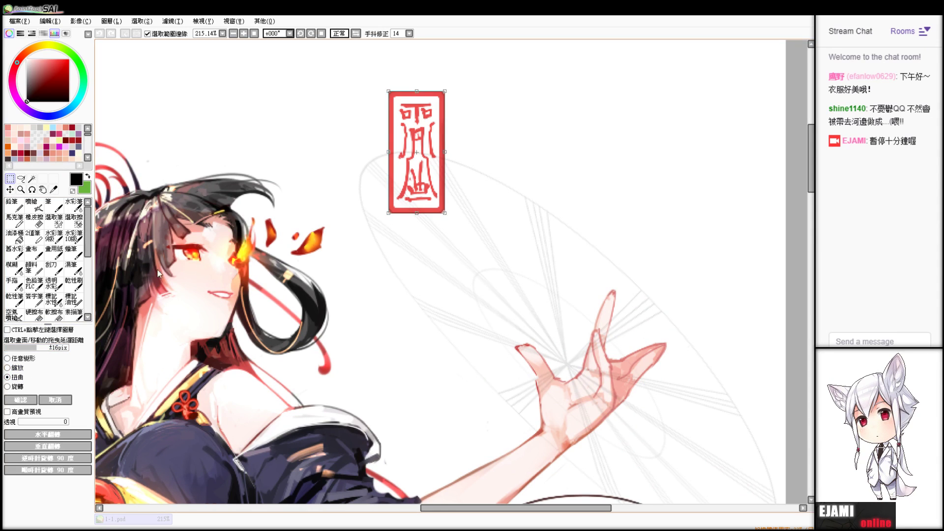
drag(420, 96, 503, 253)
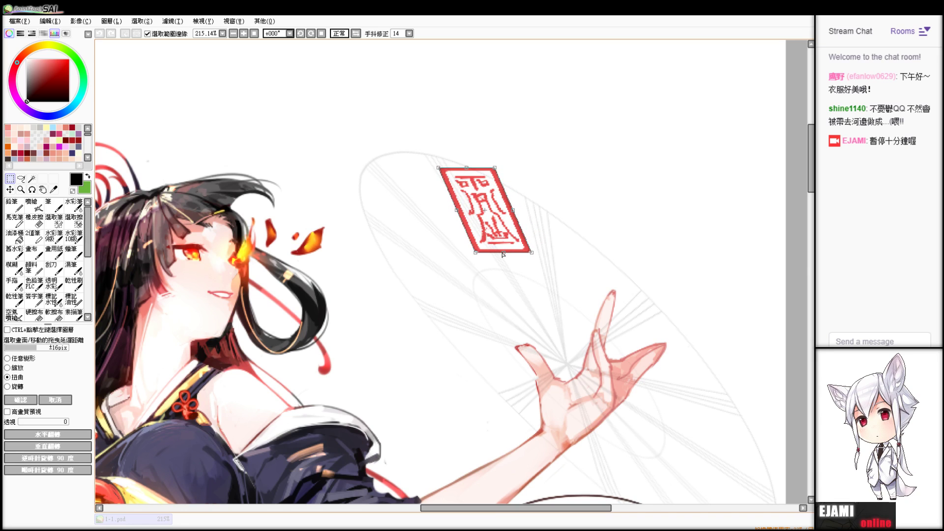
drag(499, 216, 508, 226)
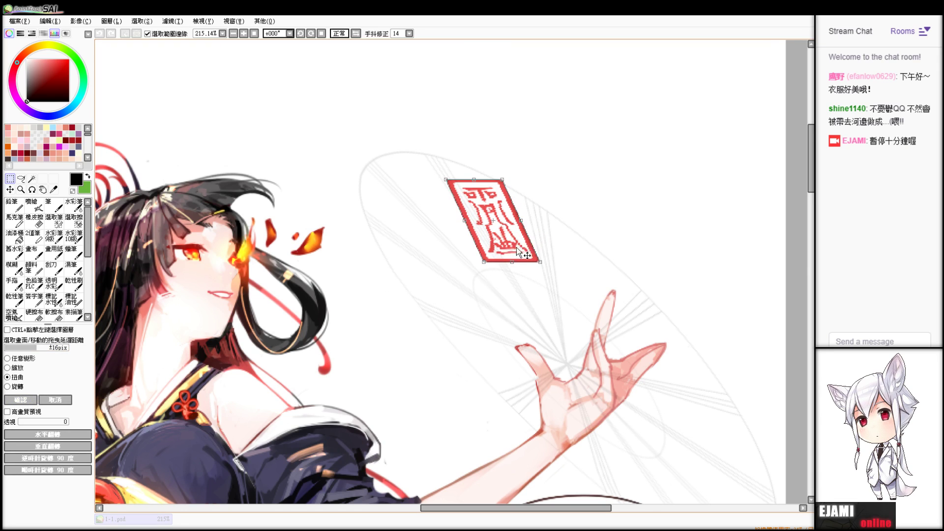
drag(473, 180, 503, 169)
drag(501, 219, 521, 200)
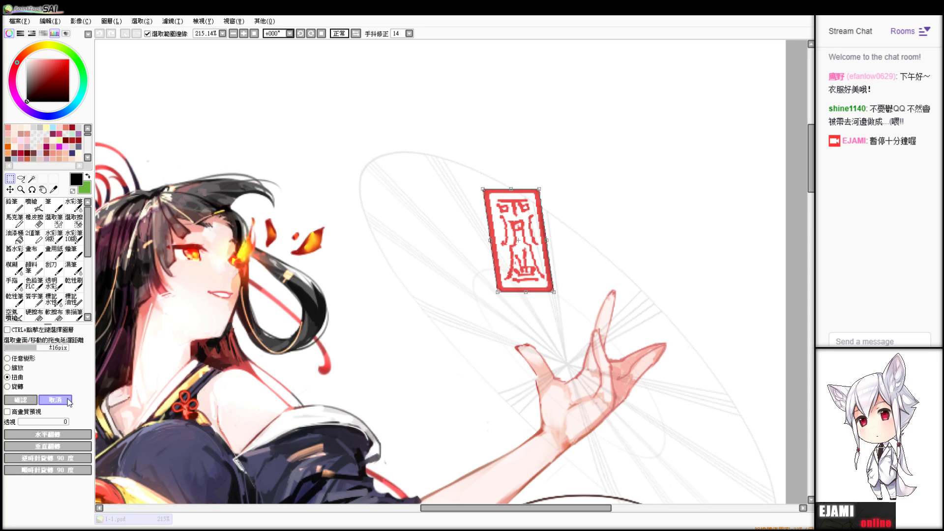
click(69, 400)
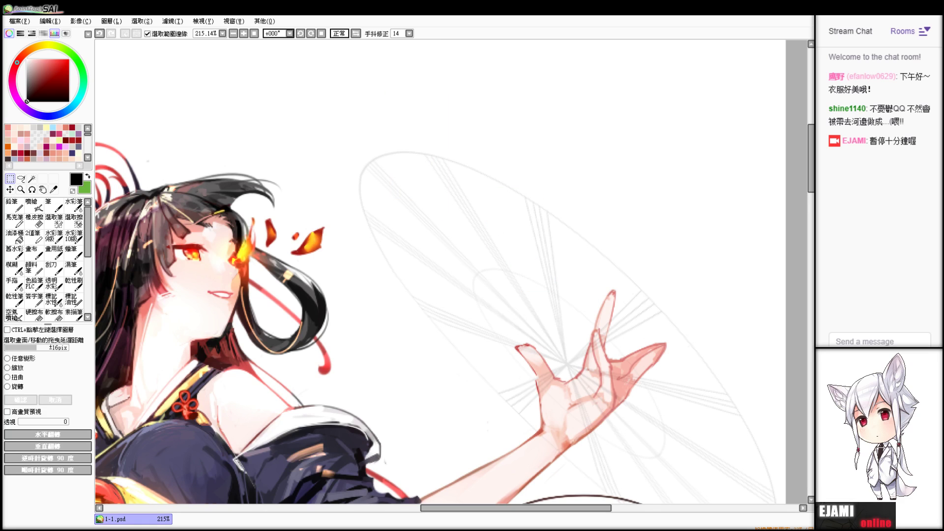
- Undo the wheel's perspective tilt to restore the flat round guide, and move it between the character's face and raised hand
key(ctrl+z)
key(ctrl+y)
key(ctrl+z)
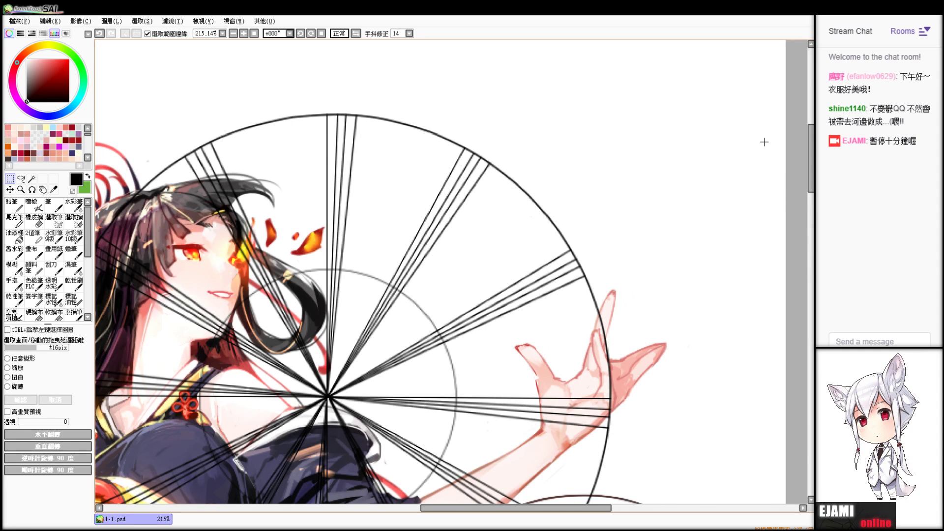
drag(489, 293, 635, 142)
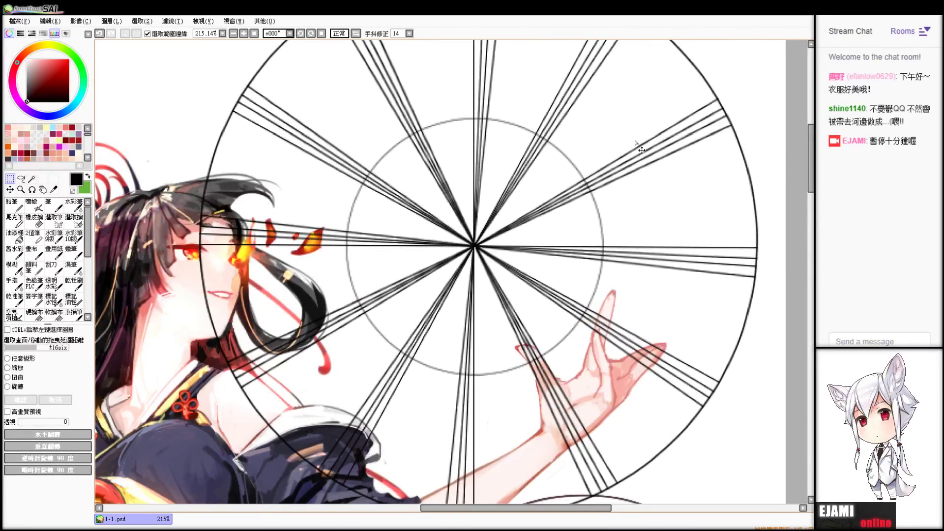
scroll(572, 255, down, 5)
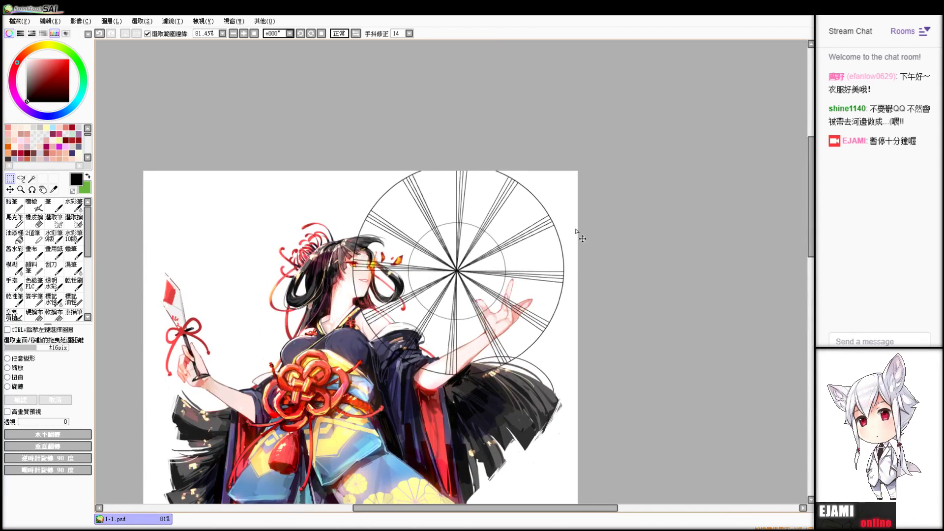
drag(572, 255, 575, 242)
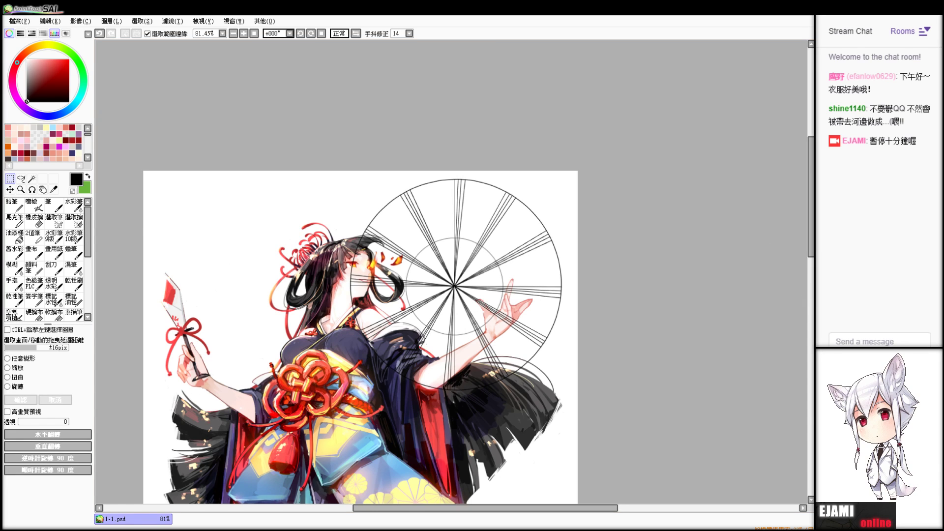
drag(492, 270, 688, 245)
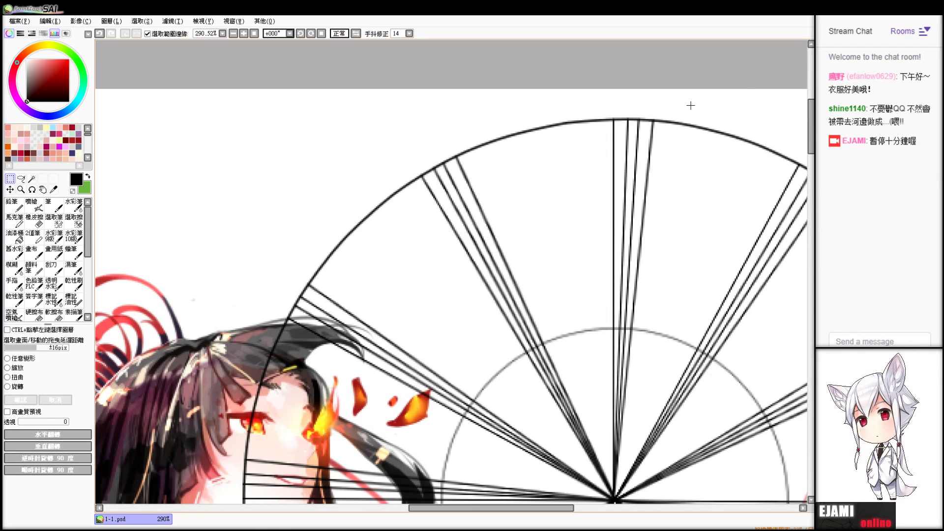
drag(463, 153, 610, 276)
click(594, 253)
drag(491, 144, 576, 325)
click(697, 300)
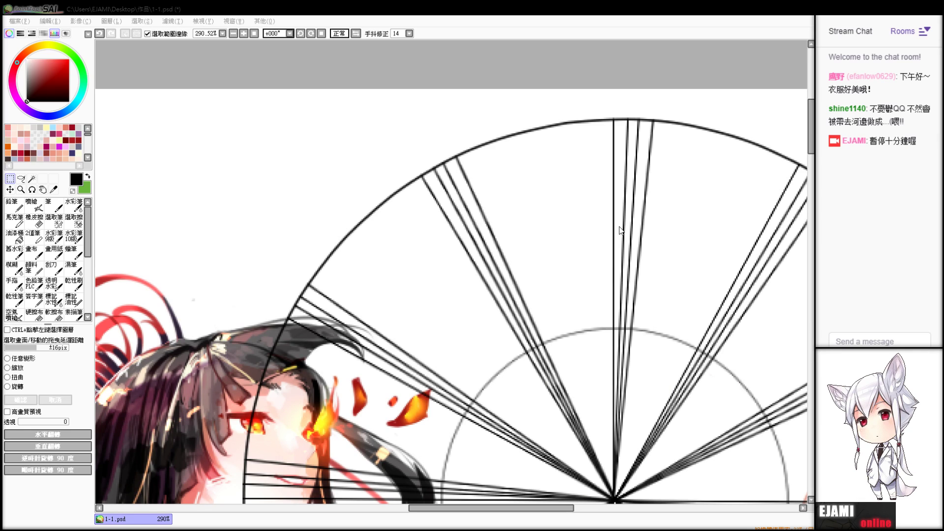
- Paste a seal stamp, rotate it slightly counterclockwise, and fit it under the rim just before the wheel's vertical spokes
key(ctrl+a)
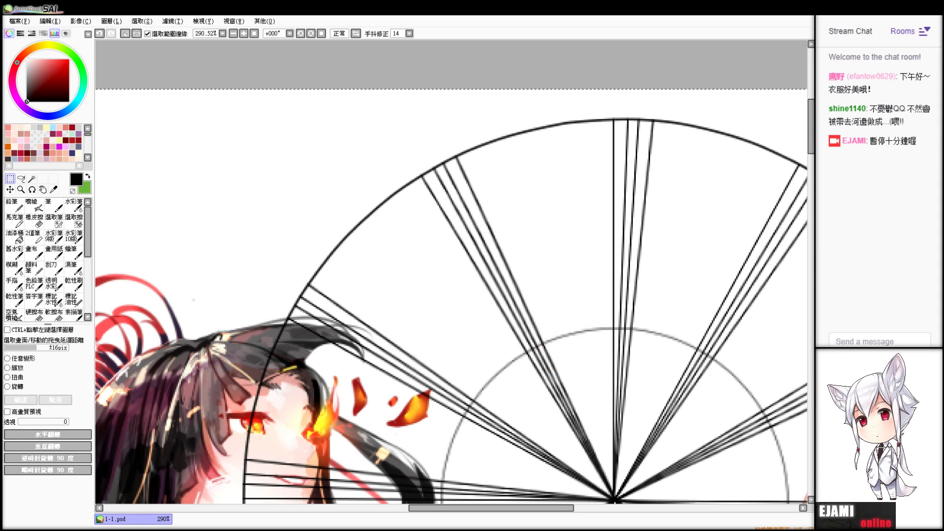
key(ctrl+v)
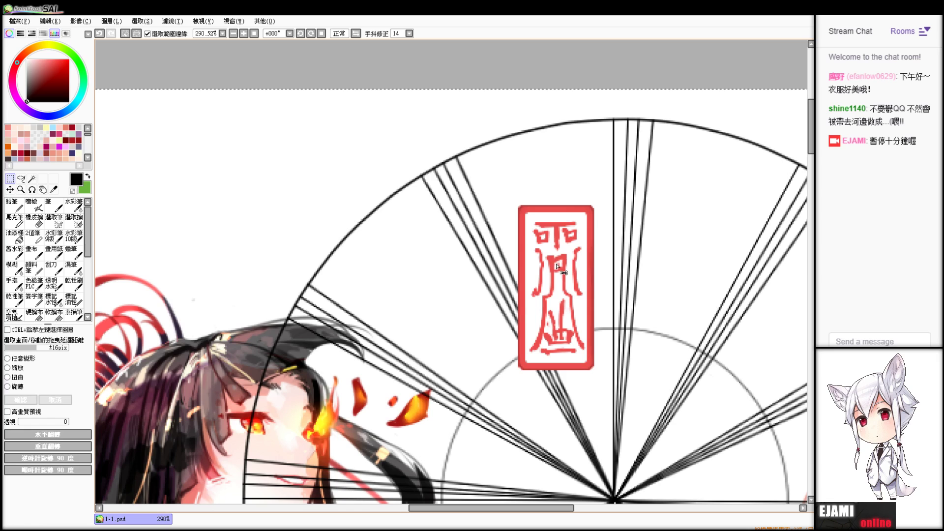
key(ctrl+t)
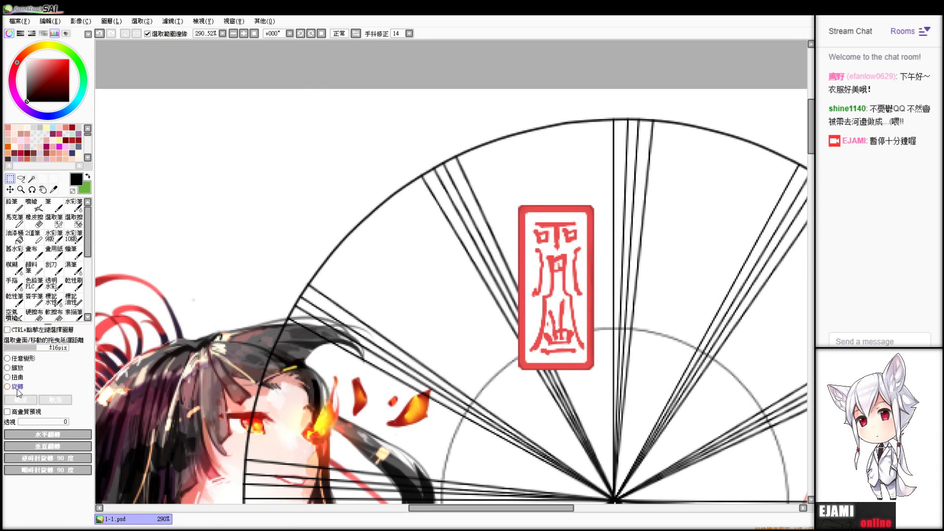
drag(434, 281, 447, 357)
drag(538, 295, 547, 253)
mouse_move(497, 287)
mouse_down()
mouse_move(506, 238)
mouse_move(498, 294)
mouse_up()
drag(564, 235, 544, 205)
drag(506, 266, 544, 240)
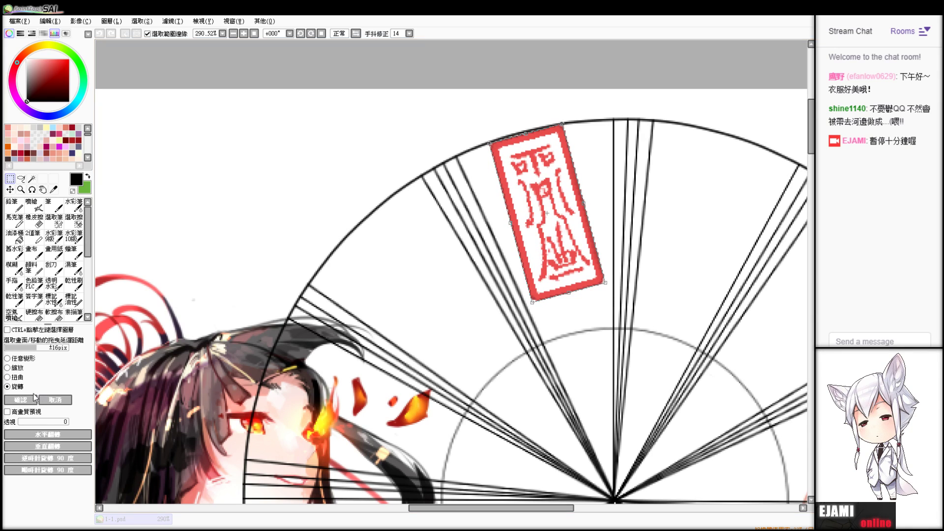
key(Return)
- Paste a second stamp, rotate it slightly clockwise, and fit it under the rim just past the wheel's vertical spokes
key(ctrl+v)
drag(551, 326, 591, 300)
key(ctrl+t)
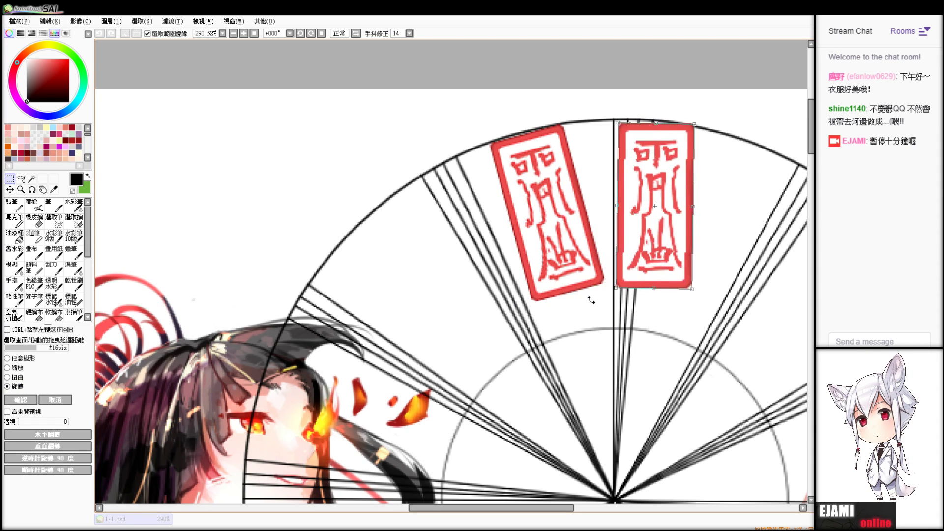
drag(650, 237, 586, 286)
drag(664, 244, 662, 245)
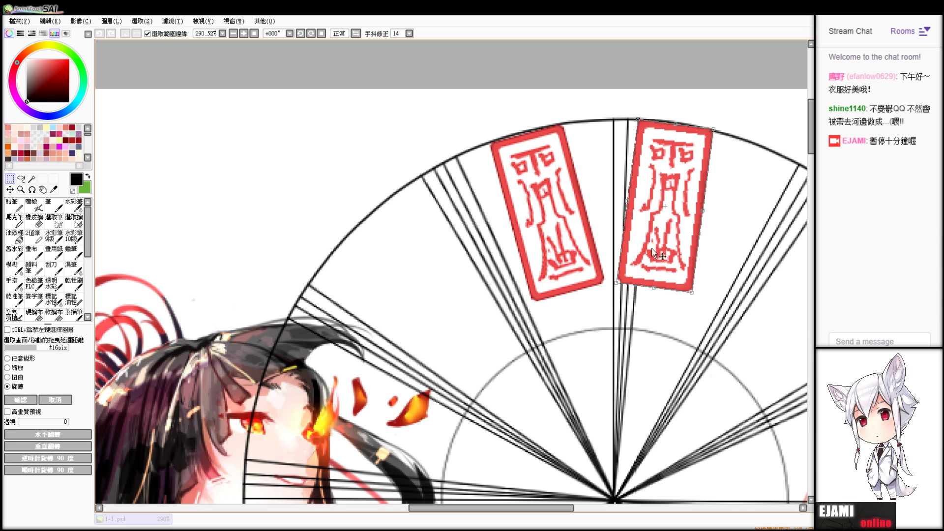
click(20, 400)
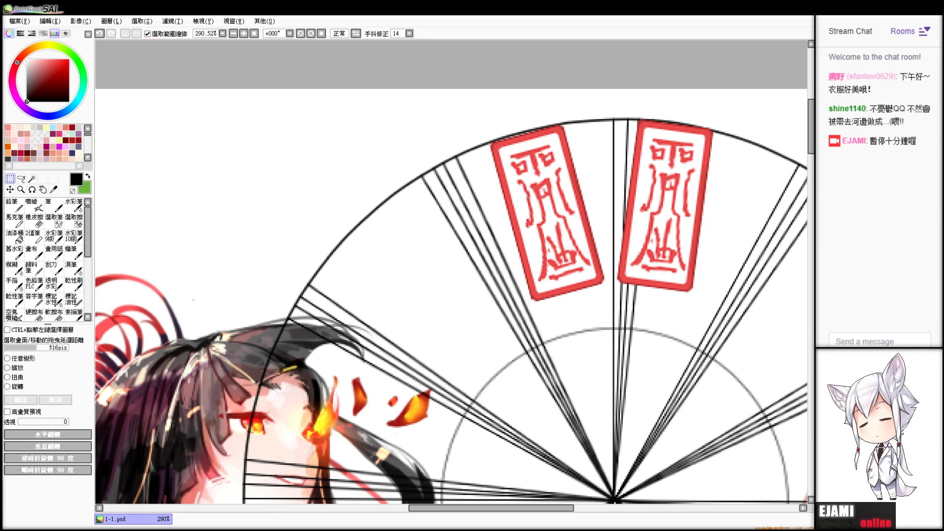
- Paste a third stamp, rotate it clockwise, and fit it under the rim over the spoke bundle following the vertical one
drag(614, 305, 410, 228)
key(ctrl+v)
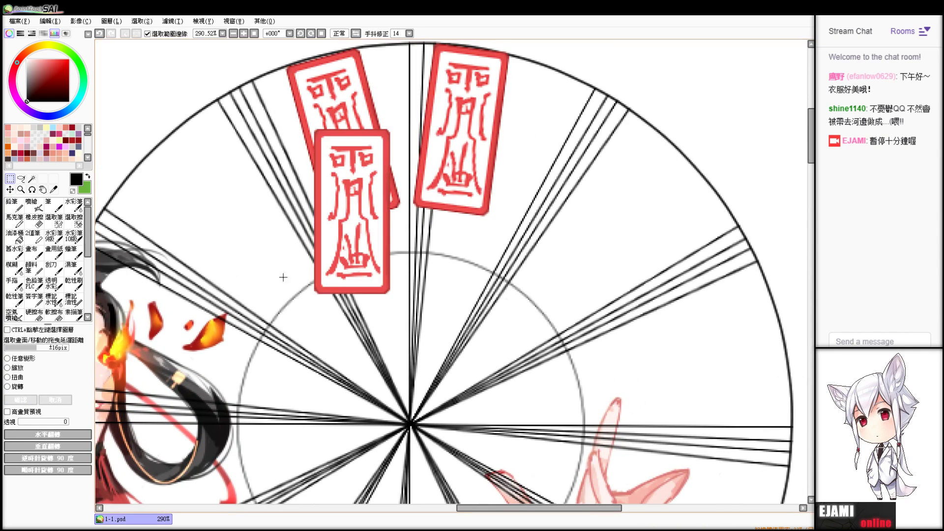
click(8, 387)
drag(276, 302, 242, 256)
drag(343, 239, 554, 194)
drag(462, 253, 451, 242)
drag(526, 201, 536, 207)
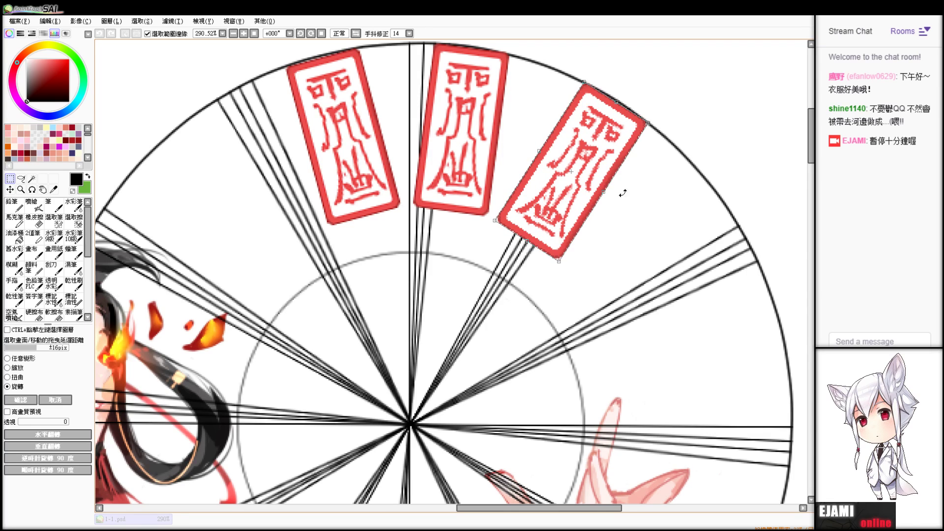
click(20, 400)
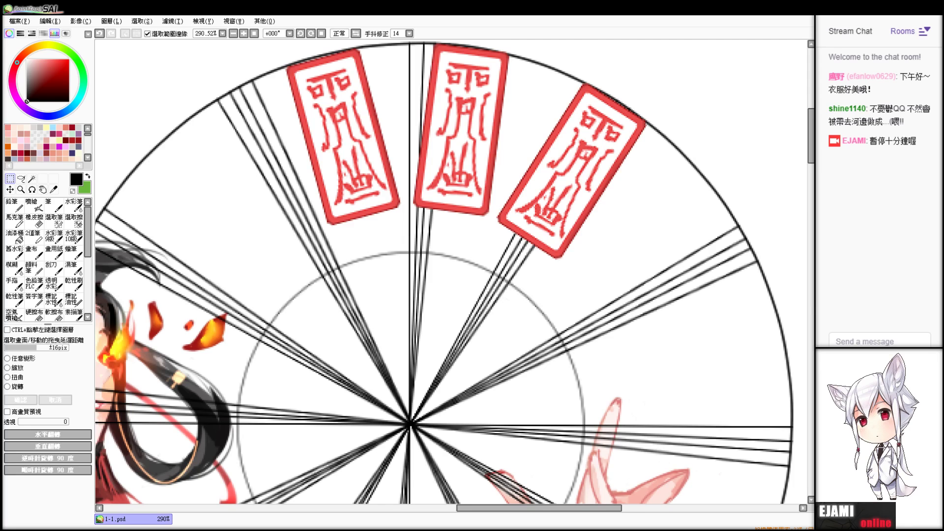
- Duplicate the three placed stamps, rotate the copy clockwise, and place it along the wheel's right rim
key(ctrl+v)
key(ctrl+z)
key(ctrl+a)
click(18, 386)
drag(217, 313, 212, 158)
drag(449, 179, 502, 377)
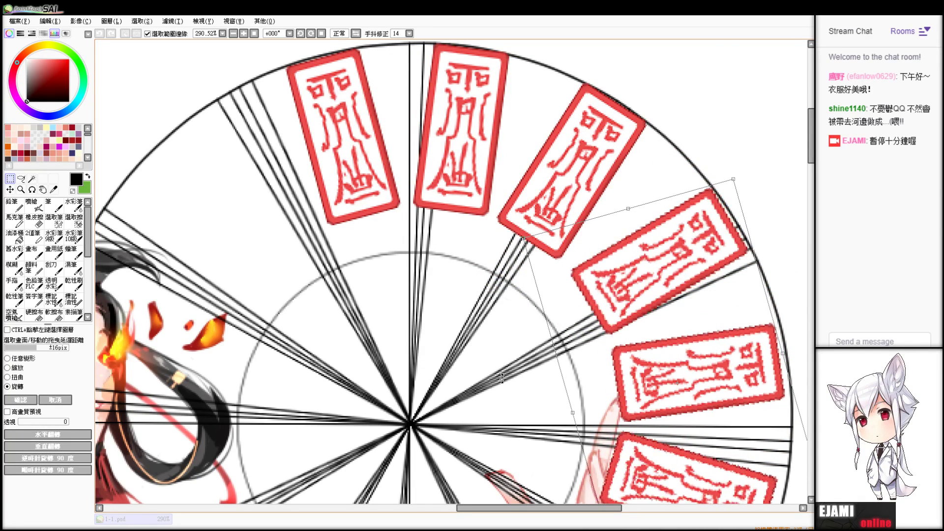
- Fine-tune the angle and position of the copied three-stamp group so it continues the arc under the rim, and apply the transform
drag(611, 339, 609, 328)
drag(543, 379, 542, 395)
drag(617, 352, 621, 350)
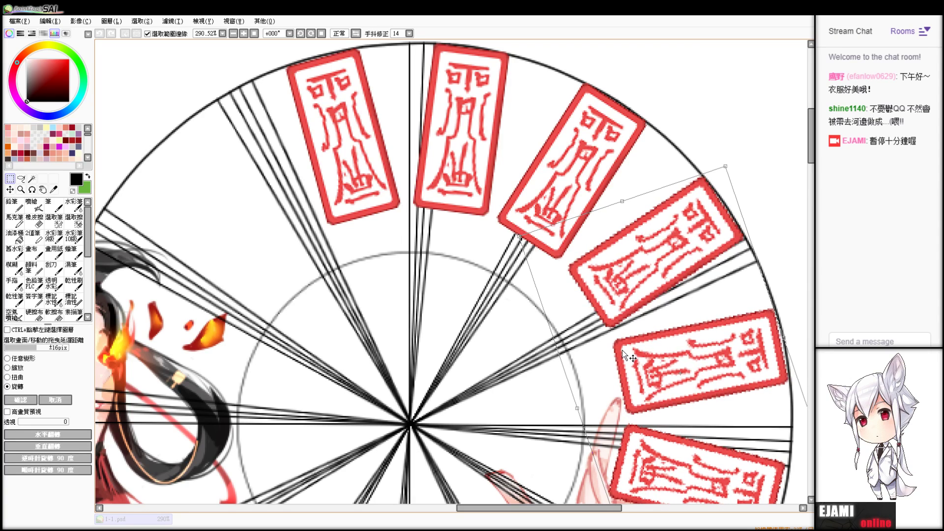
drag(376, 319, 377, 317)
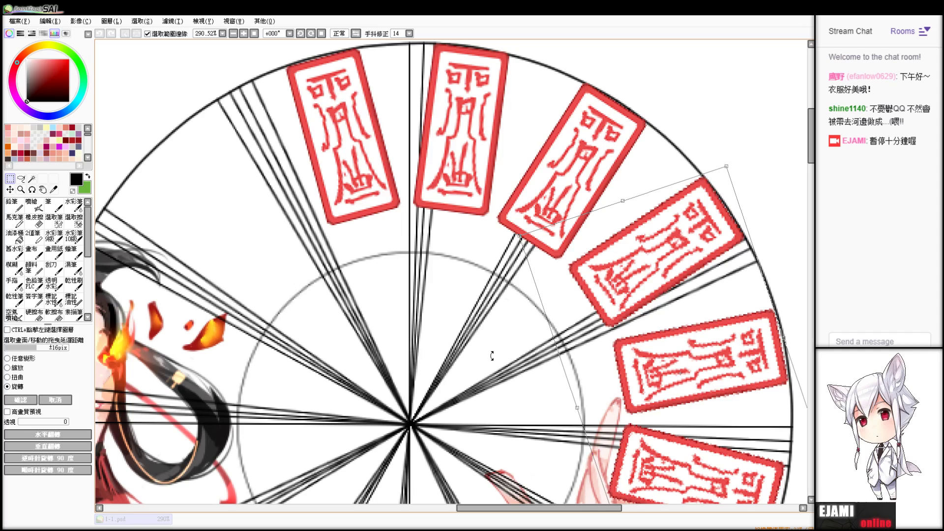
drag(492, 356, 493, 358)
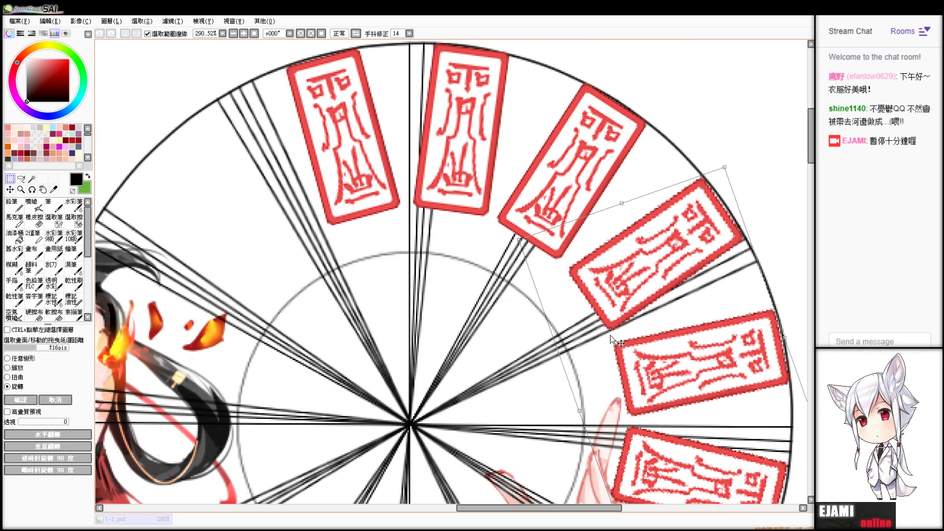
drag(610, 328, 611, 326)
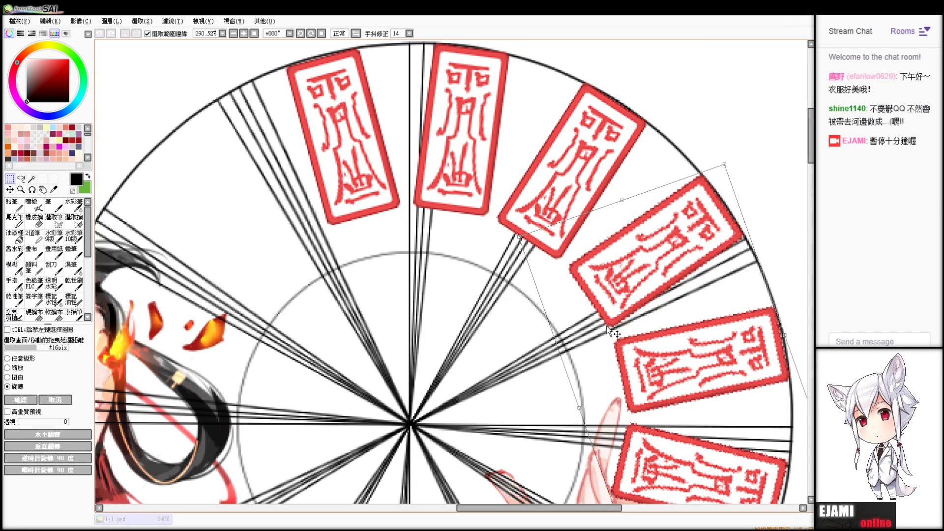
click(24, 400)
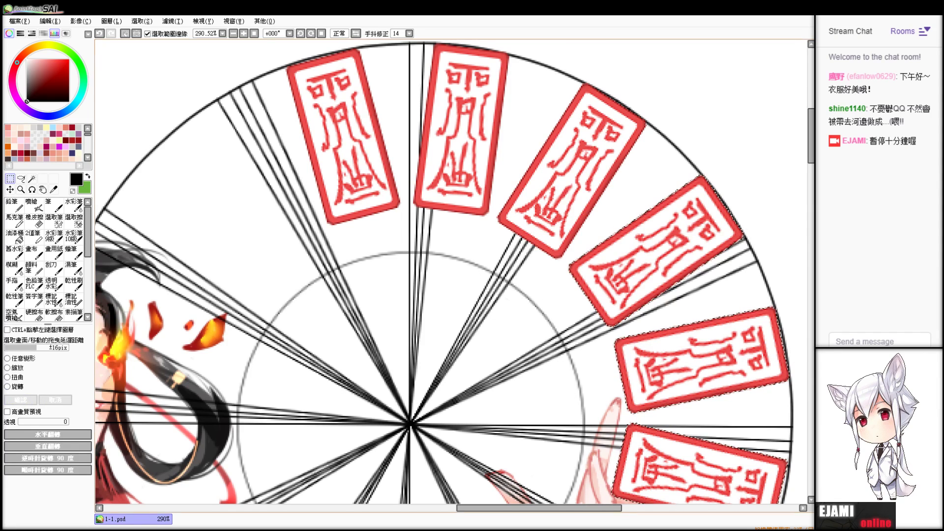
- Duplicate all six stamps, rotate the copy clockwise, and place it along the wheel's lower rim, overlapping the sixth stamp
key(ctrl+0)
key(ctrl+alt+0)
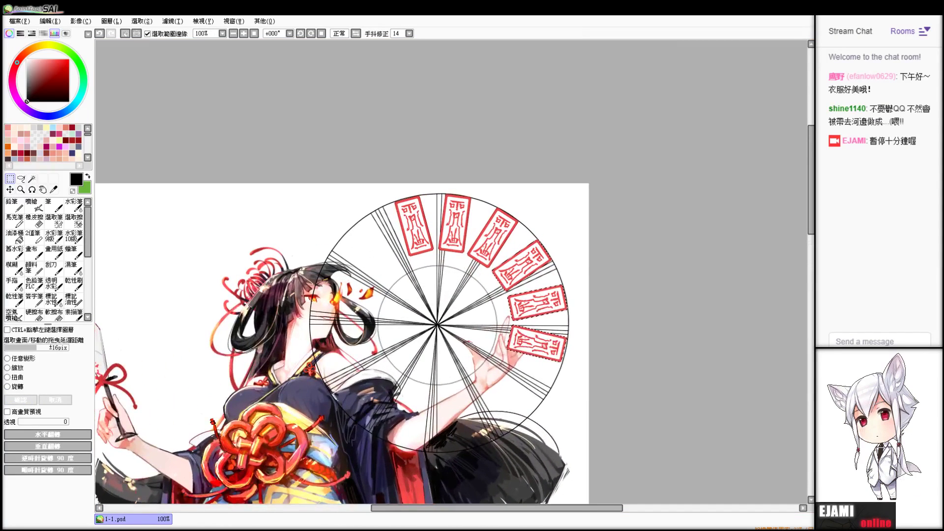
key(ctrl+a)
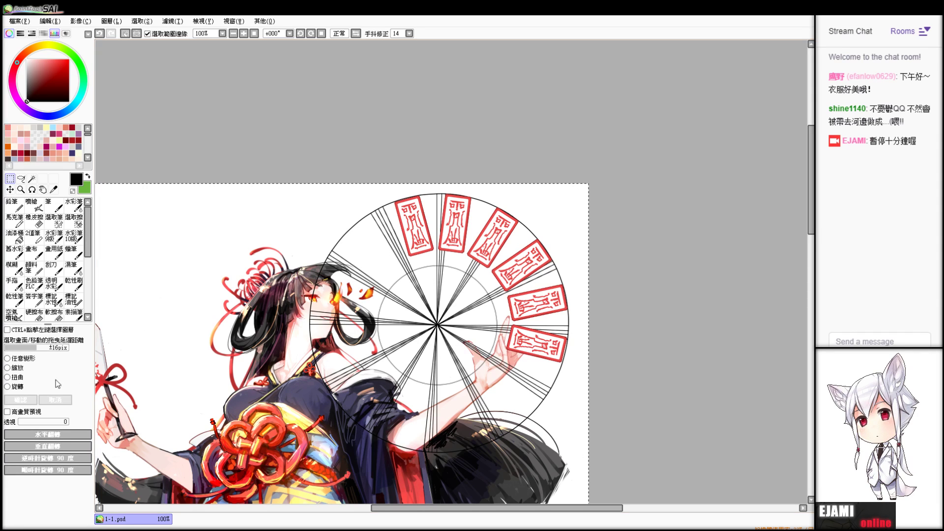
click(11, 388)
drag(383, 207, 538, 170)
drag(513, 229, 448, 315)
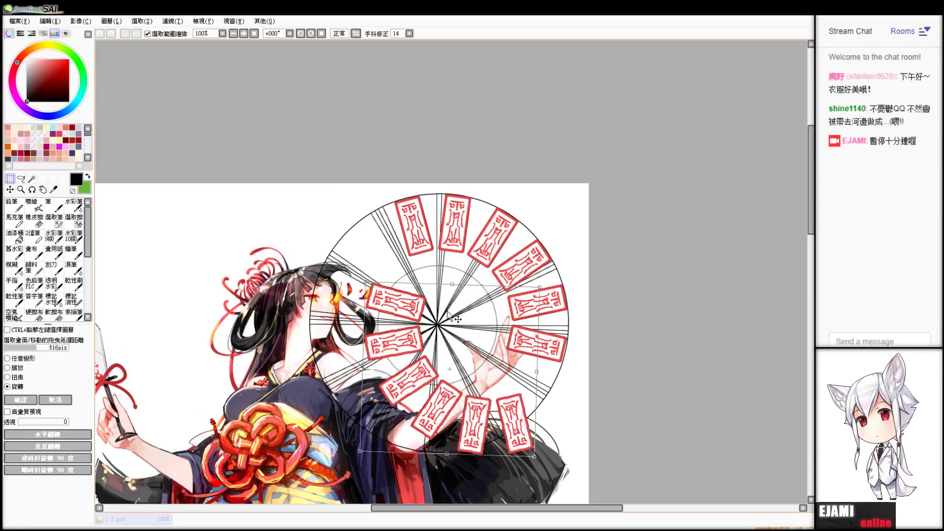
drag(352, 374, 354, 446)
drag(478, 404, 472, 370)
drag(524, 445, 499, 407)
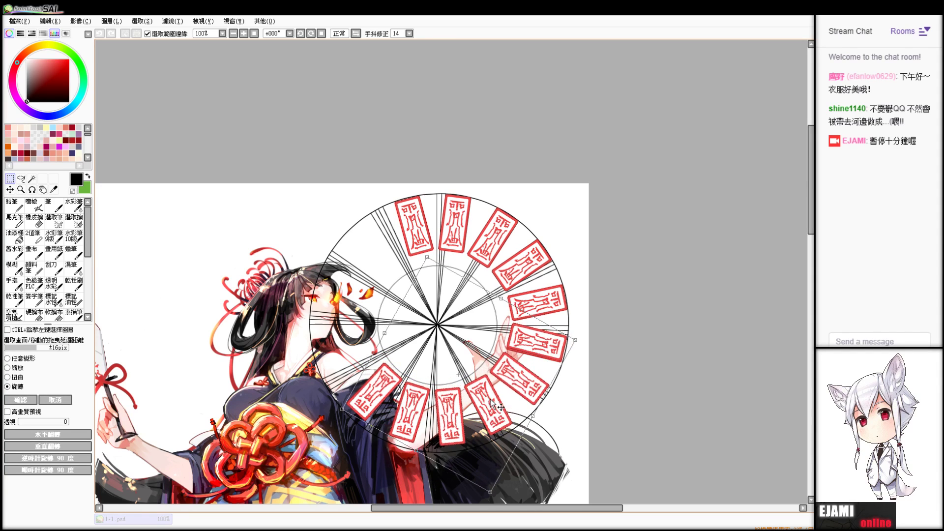
- Nudge the lower six-stamp copy into alignment with the rim, apply the transform, and clear the selection
scroll(637, 378, up, 4)
drag(637, 378, 584, 238)
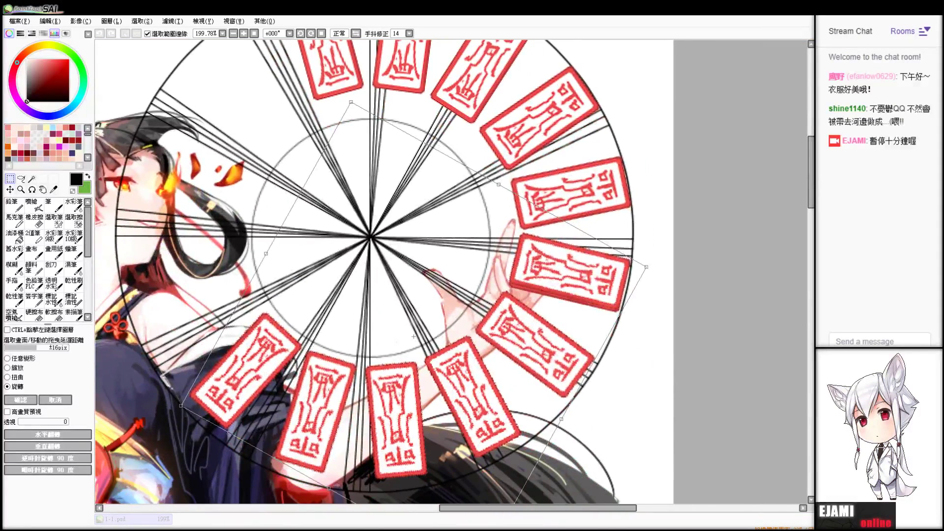
mouse_move(519, 302)
mouse_down()
mouse_move(520, 314)
mouse_move(530, 310)
mouse_up()
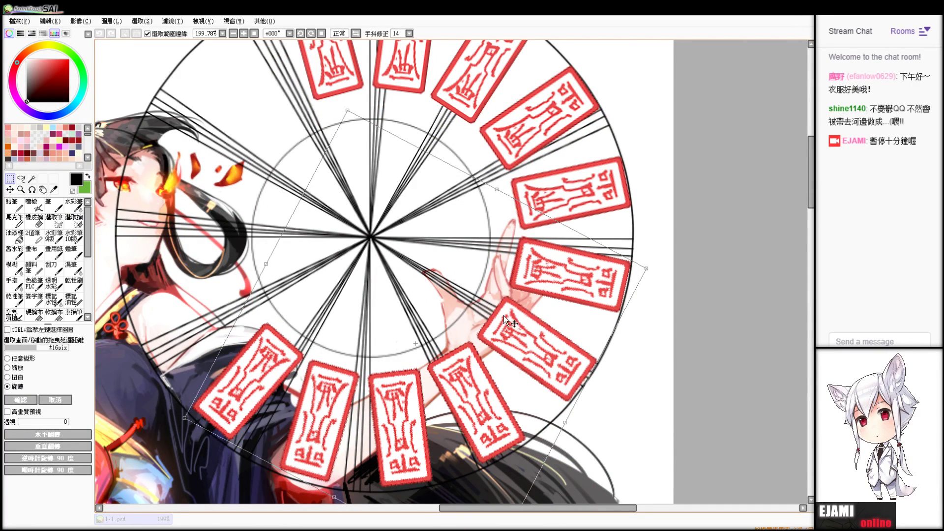
click(20, 400)
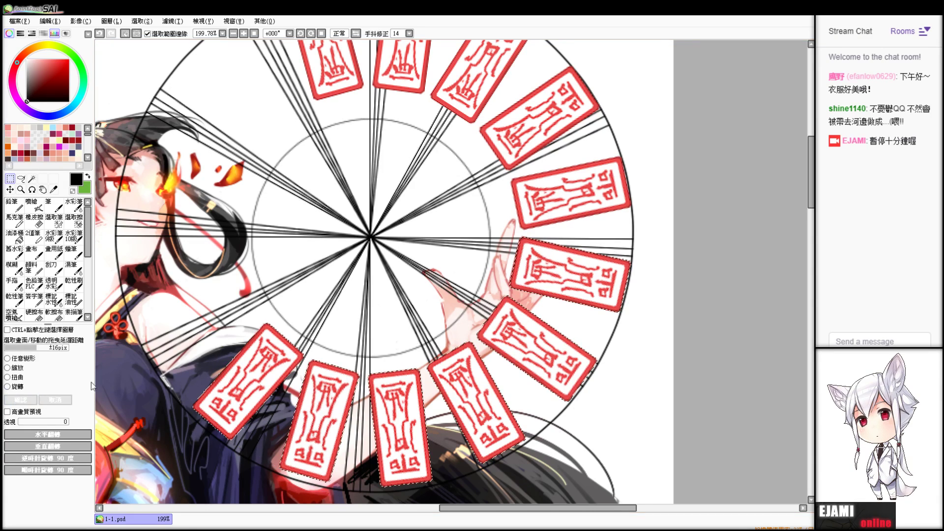
key(ctrl+d)
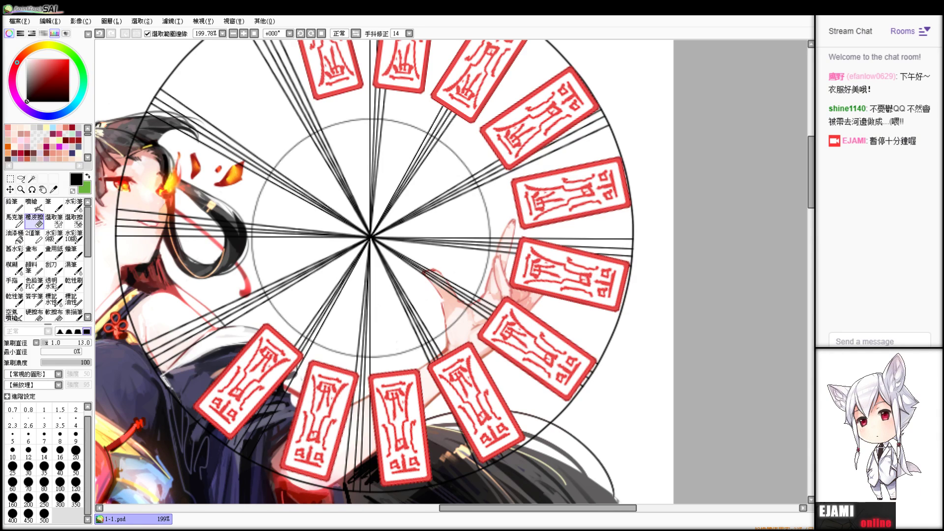
- Rotate another six-stamp copy and fit it along the left and upper-left rim to close the ring
click(10, 179)
click(14, 387)
drag(148, 264, 282, 392)
drag(351, 264, 350, 255)
drag(301, 366, 307, 367)
drag(339, 247, 321, 282)
drag(292, 378, 309, 314)
drag(281, 388, 290, 322)
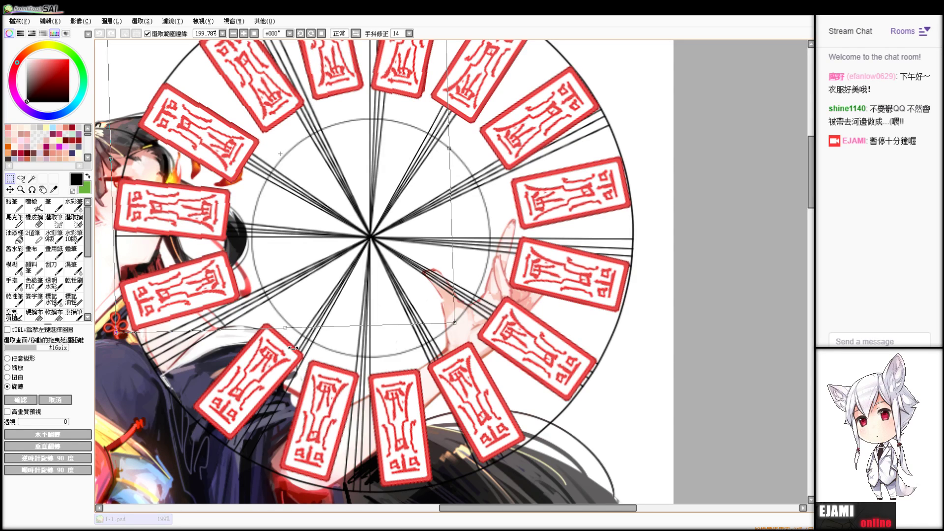
drag(293, 350, 311, 297)
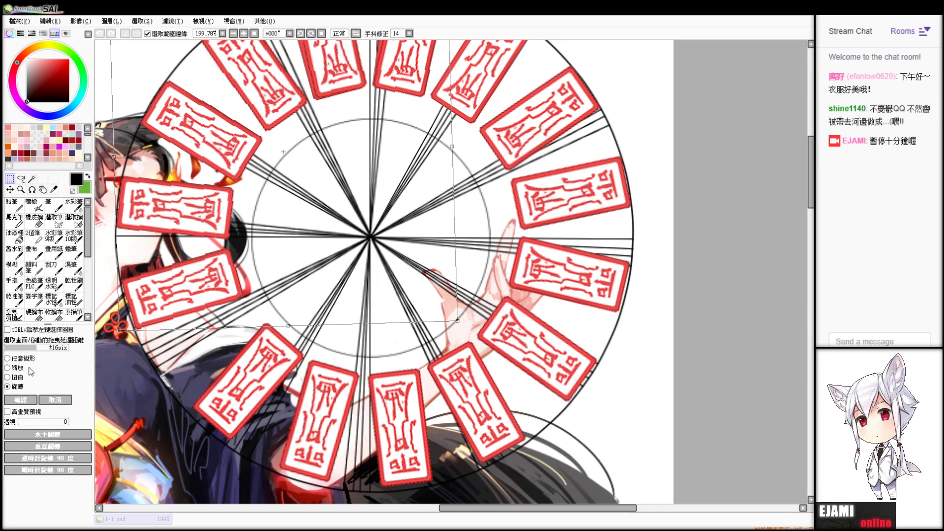
click(27, 400)
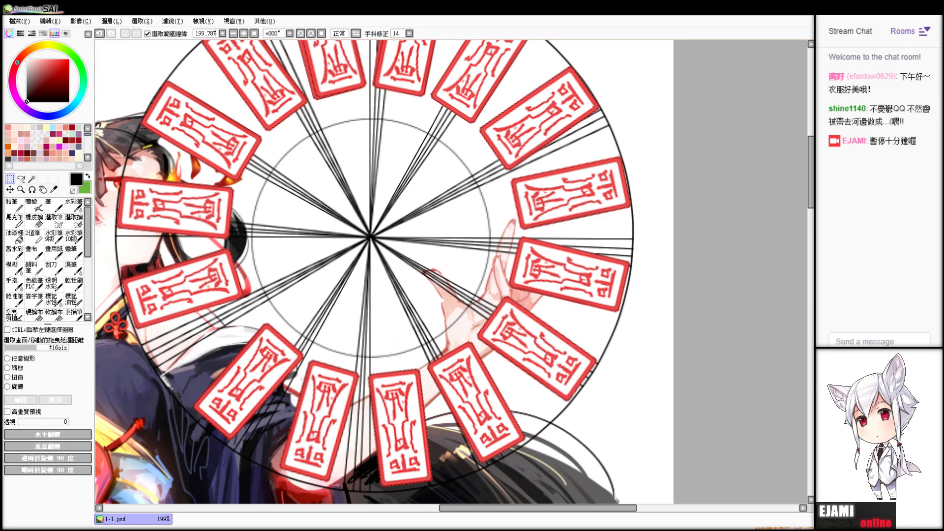
- Erase the duplicate stamps overlapping the two originals on either side of the upper vertical spokes
scroll(797, 140, down, 4)
scroll(797, 140, up, 2)
drag(396, 247, 444, 332)
key(e)
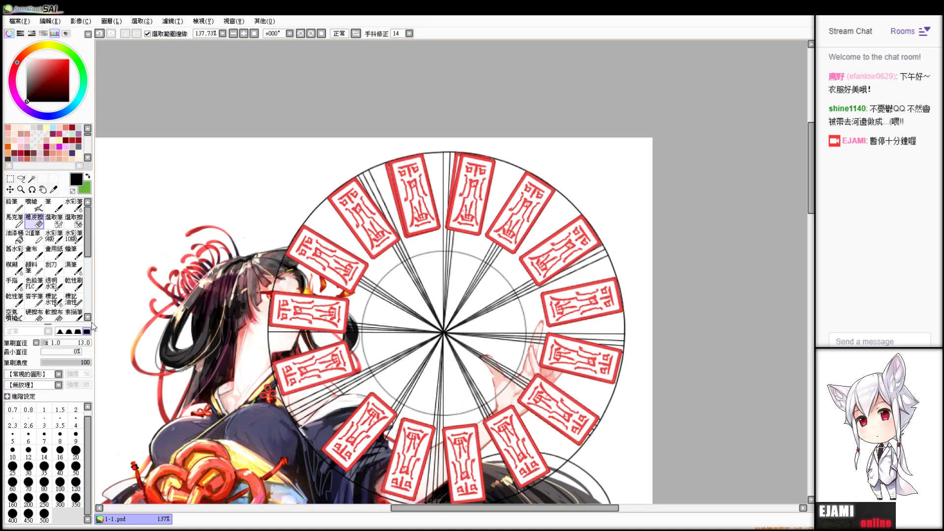
key(ctrl+z)
mouse_move(411, 161)
mouse_down()
mouse_move(438, 241)
mouse_move(411, 179)
mouse_move(430, 231)
mouse_move(488, 199)
mouse_up()
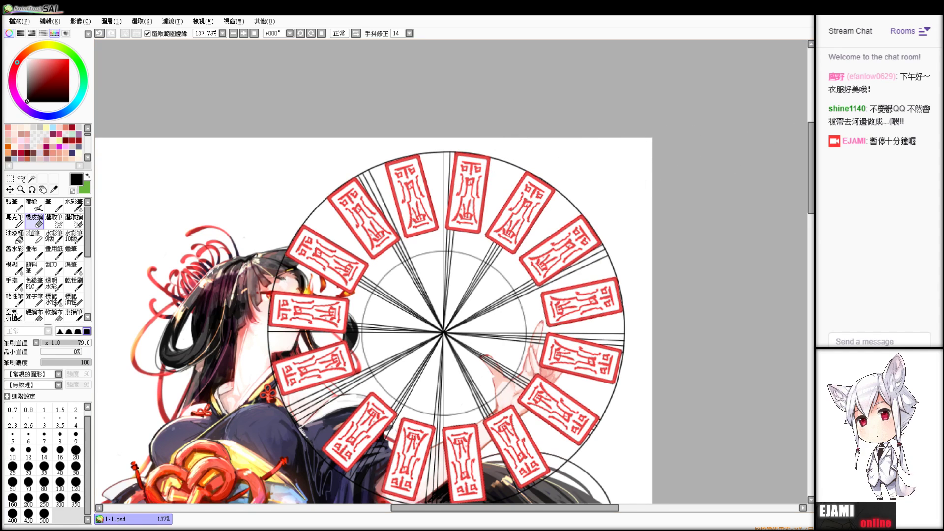
- Mask the five stamps along the lower rim, rotate them slightly counterclockwise, and shift them to even out the spacing
drag(442, 354, 503, 185)
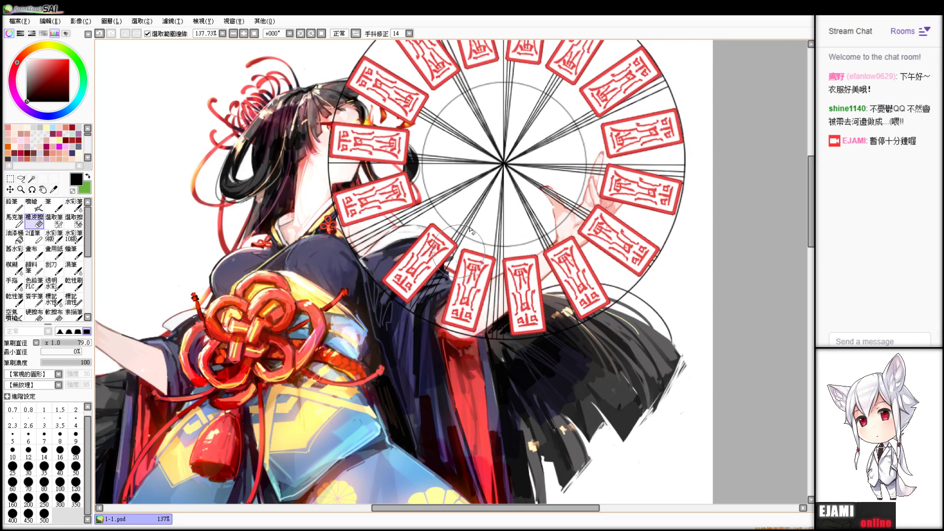
key(ctrl+z)
click(10, 179)
click(54, 221)
mouse_move(427, 253)
mouse_down()
mouse_move(496, 229)
mouse_move(478, 260)
mouse_move(500, 287)
mouse_move(592, 323)
mouse_move(600, 248)
mouse_move(649, 281)
mouse_up()
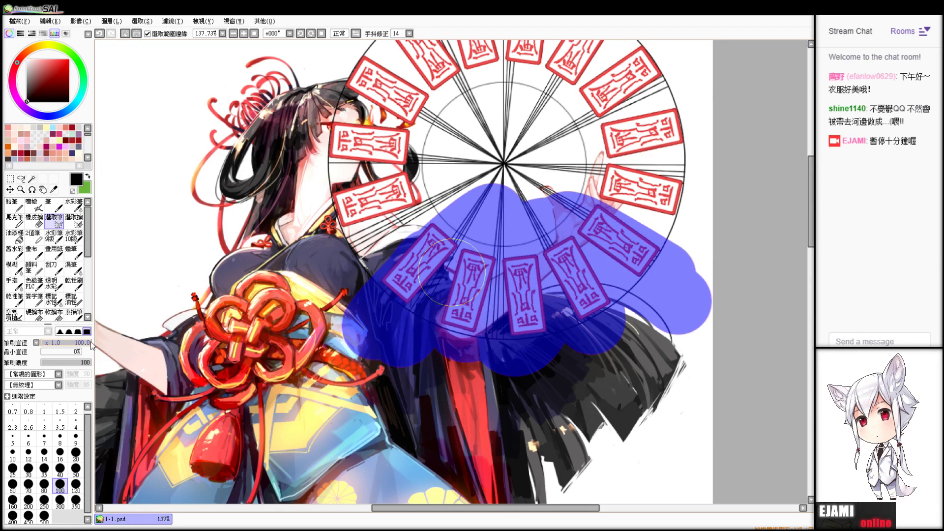
click(10, 179)
click(15, 387)
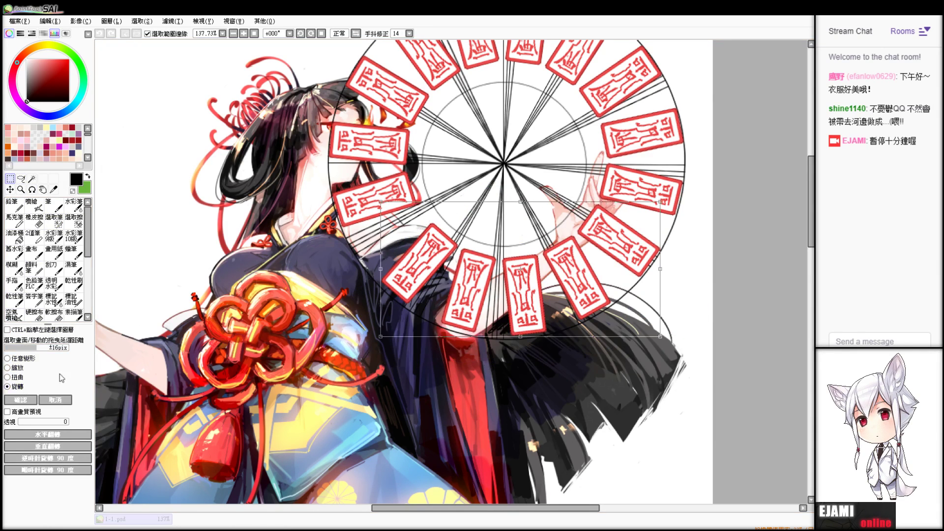
drag(520, 308, 524, 309)
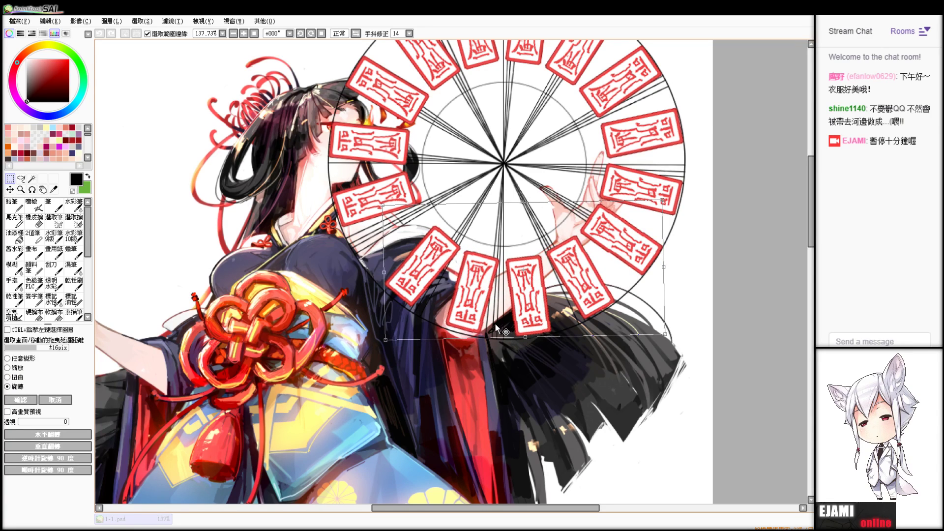
drag(496, 325, 474, 304)
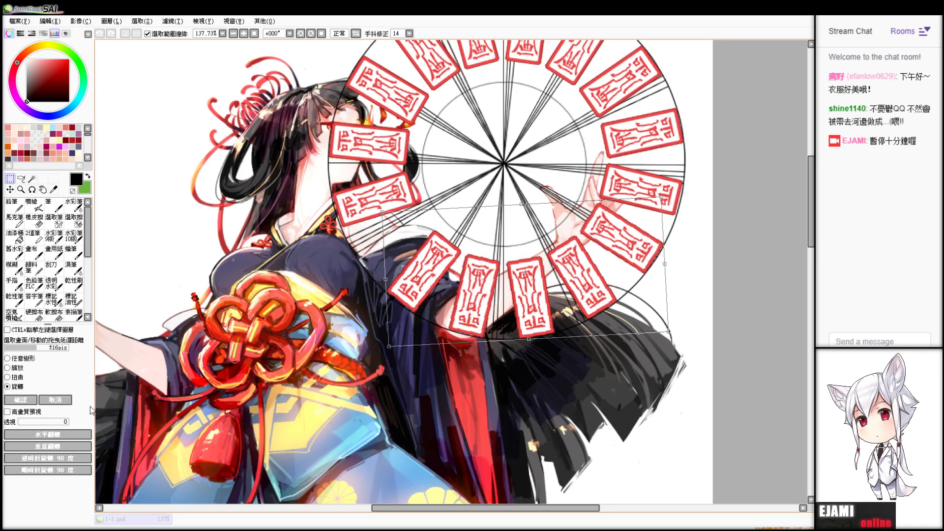
key(Return)
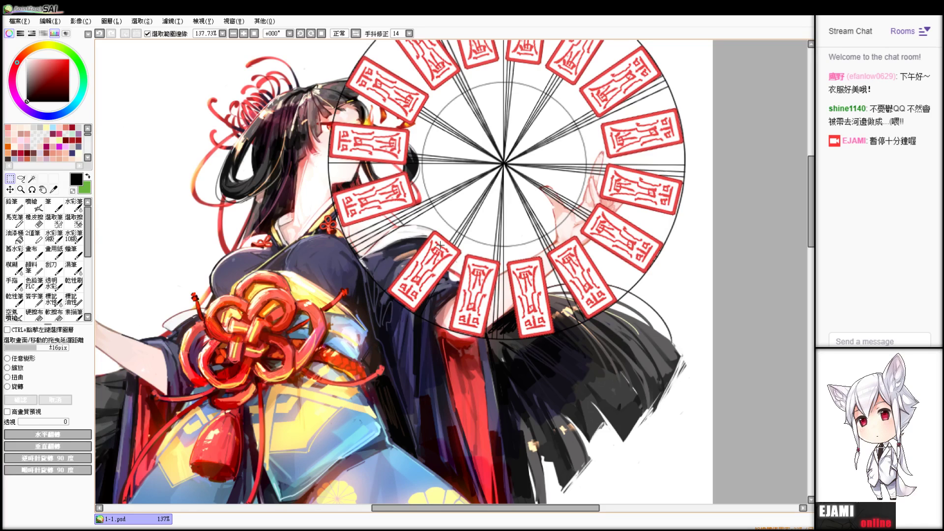
- Mask the two lower-left stamps, rotate them slightly counterclockwise, and move them slightly toward the lower vertical spokes
click(54, 220)
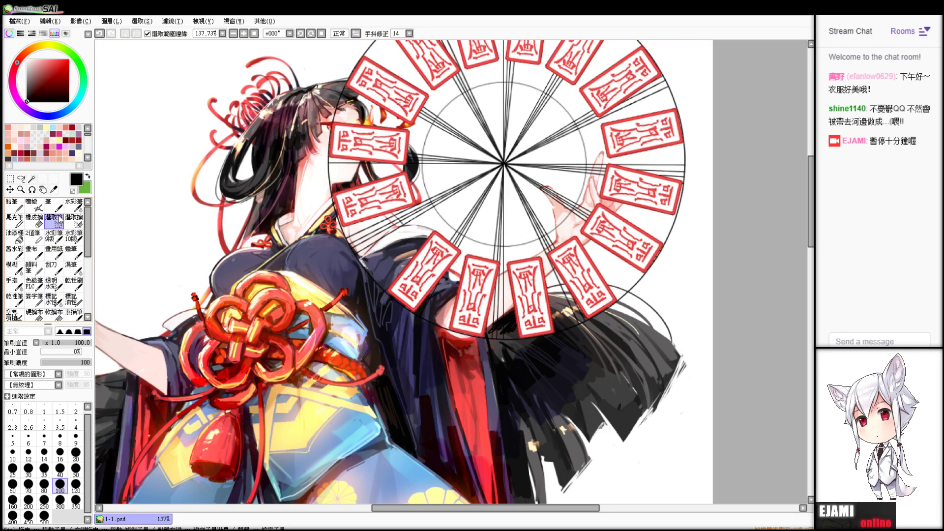
mouse_move(394, 324)
mouse_down()
mouse_move(466, 241)
mouse_move(468, 254)
mouse_up()
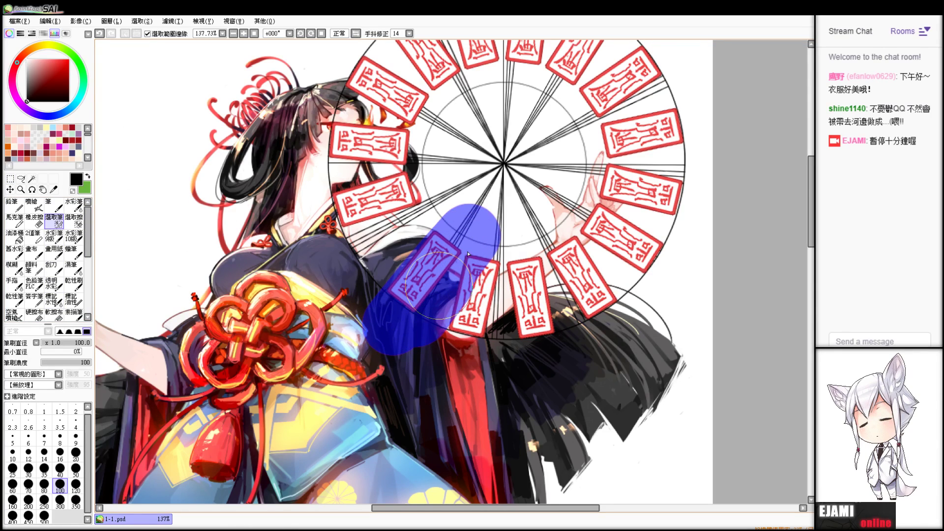
click(10, 178)
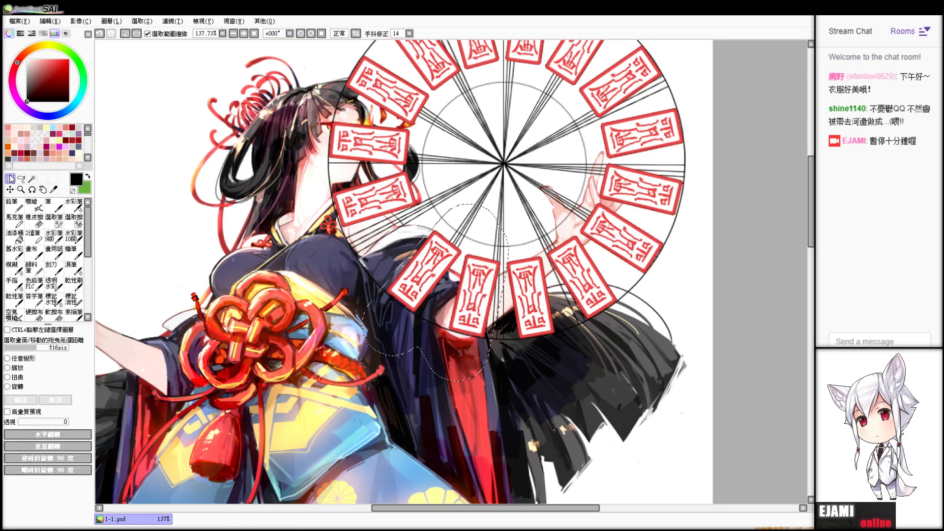
click(18, 387)
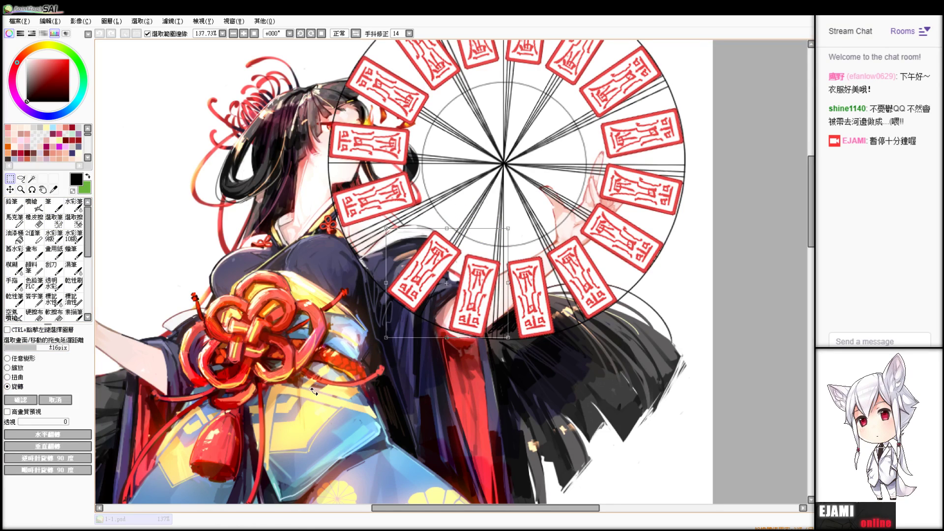
drag(314, 391, 317, 396)
drag(431, 287, 437, 289)
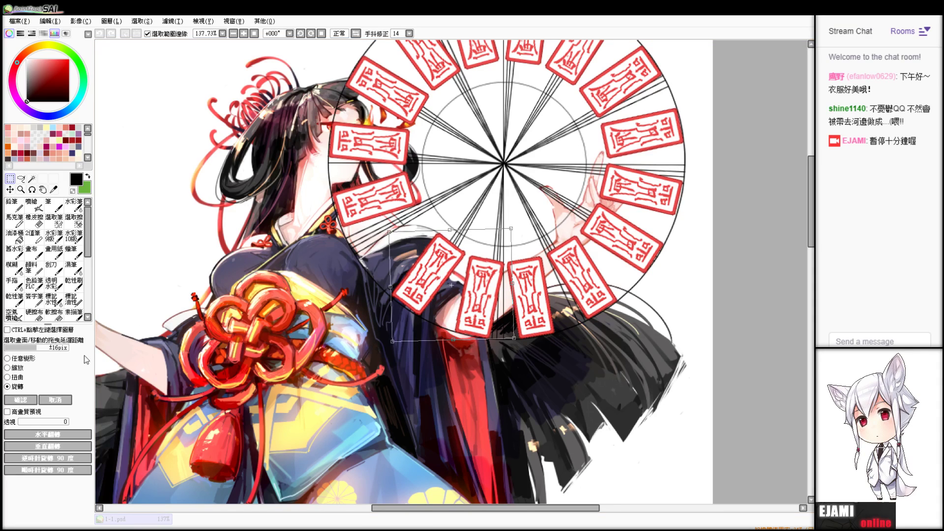
key(Return)
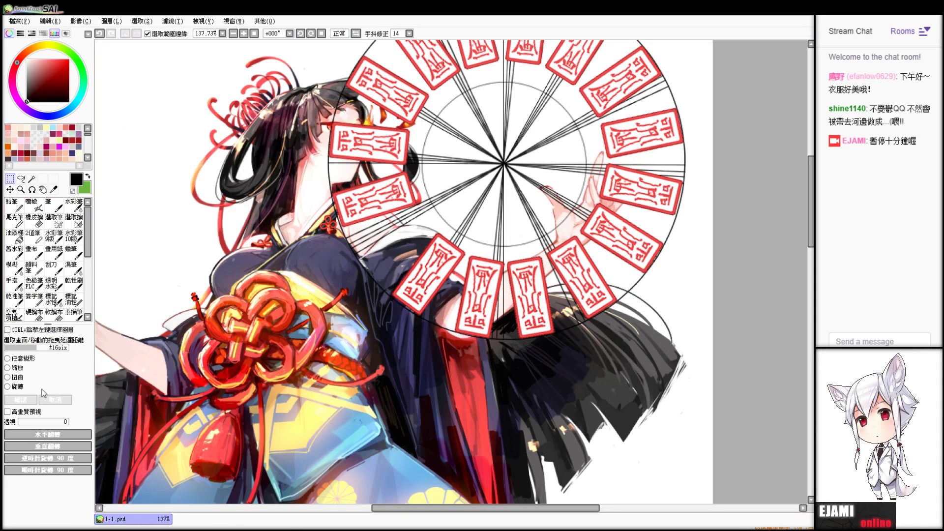
- Mask the five stamps along the left and upper-left rim, rotate them slightly clockwise, and shift them to even out the spacing
click(53, 251)
click(59, 222)
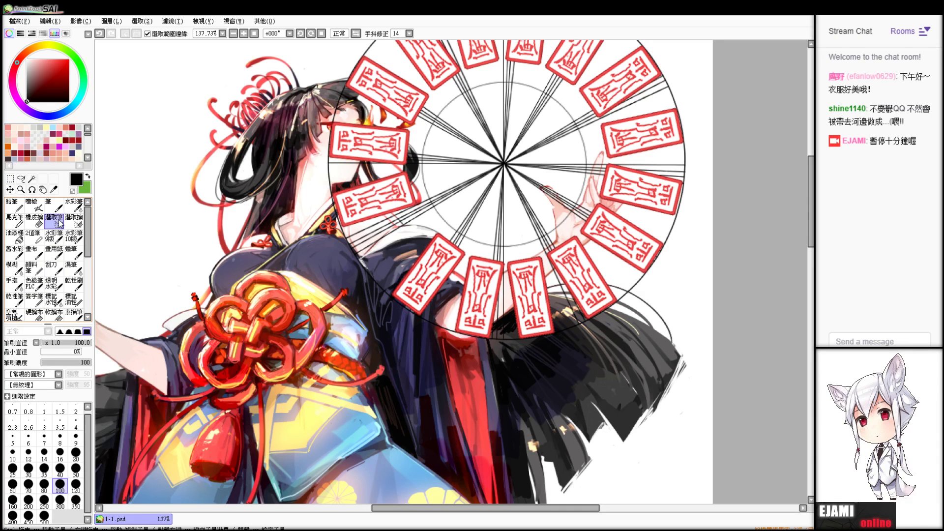
scroll(418, 98, up, 3)
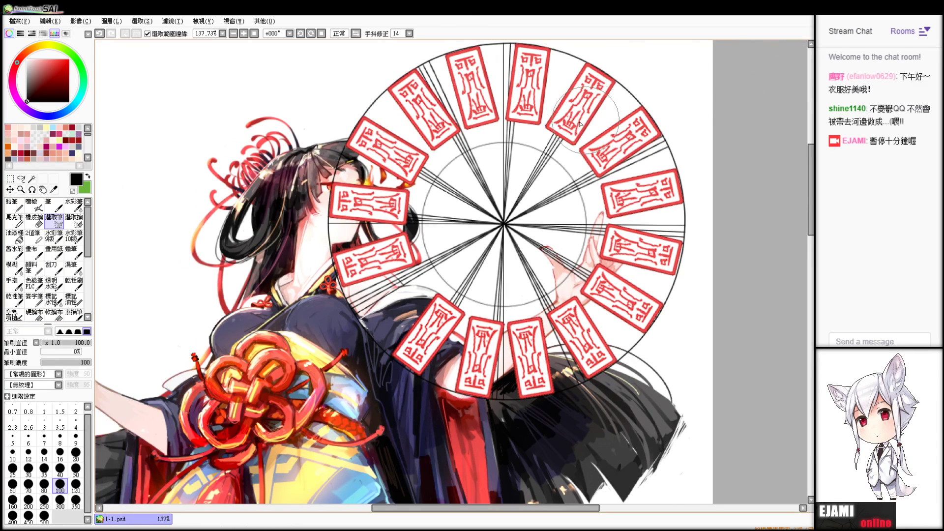
mouse_move(417, 58)
mouse_down()
mouse_move(388, 125)
mouse_move(384, 173)
mouse_move(468, 137)
mouse_up()
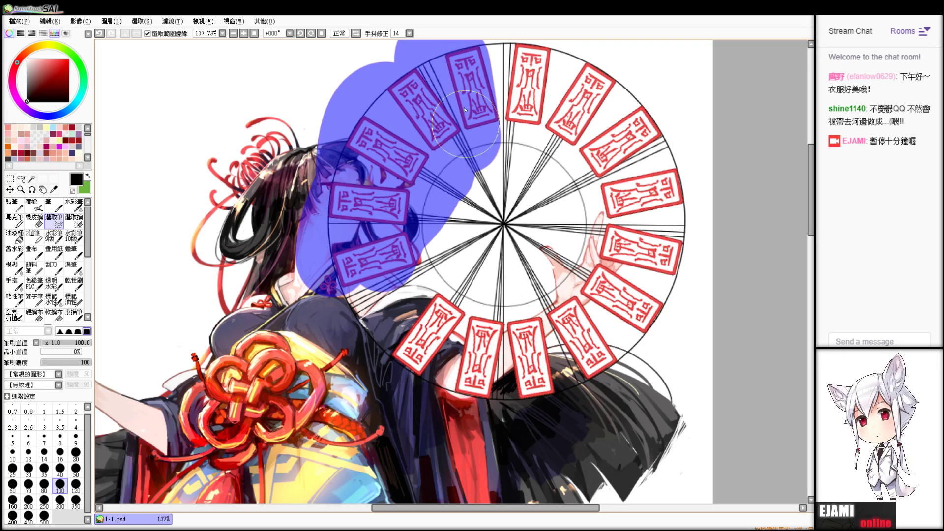
click(54, 206)
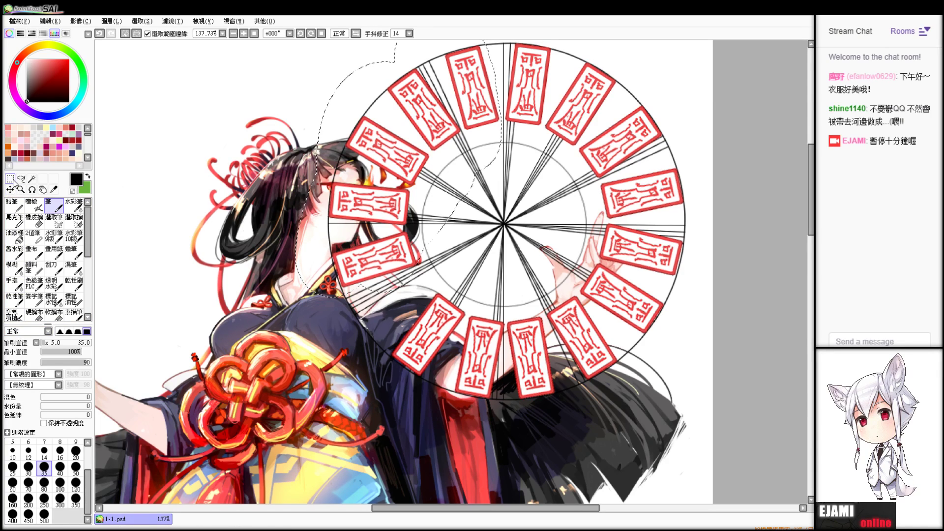
click(54, 221)
click(54, 207)
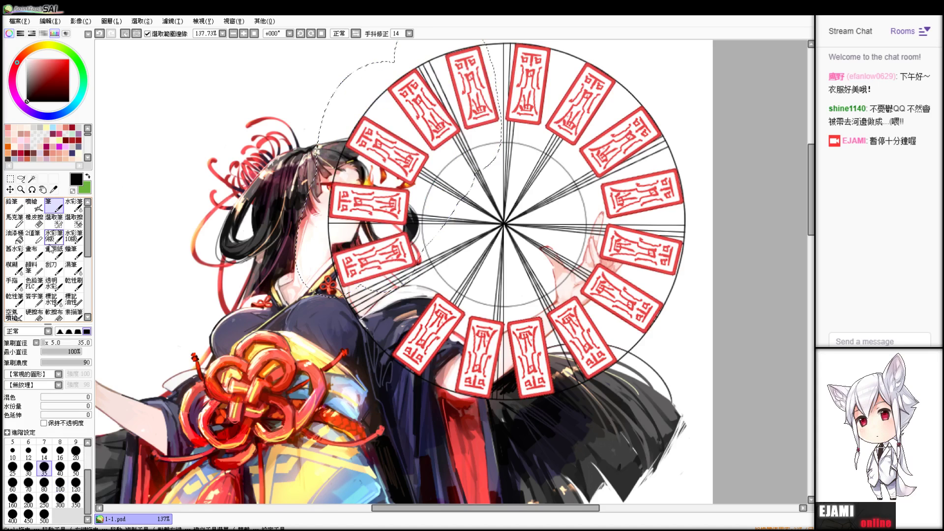
key(ctrl+t)
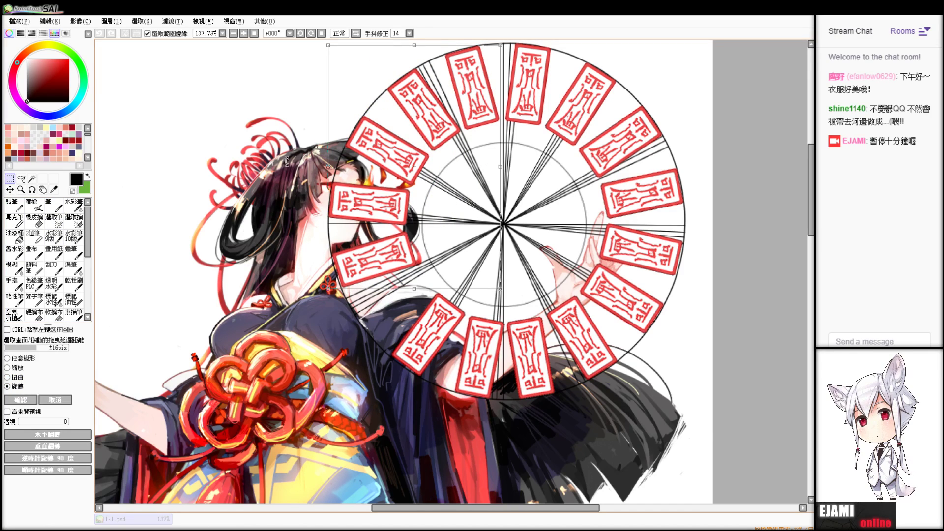
drag(287, 160, 362, 184)
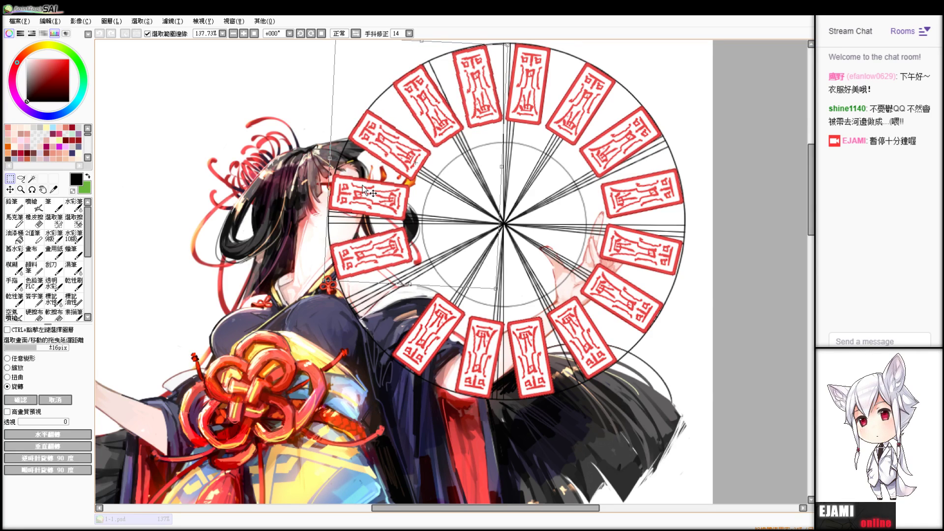
drag(273, 267, 276, 268)
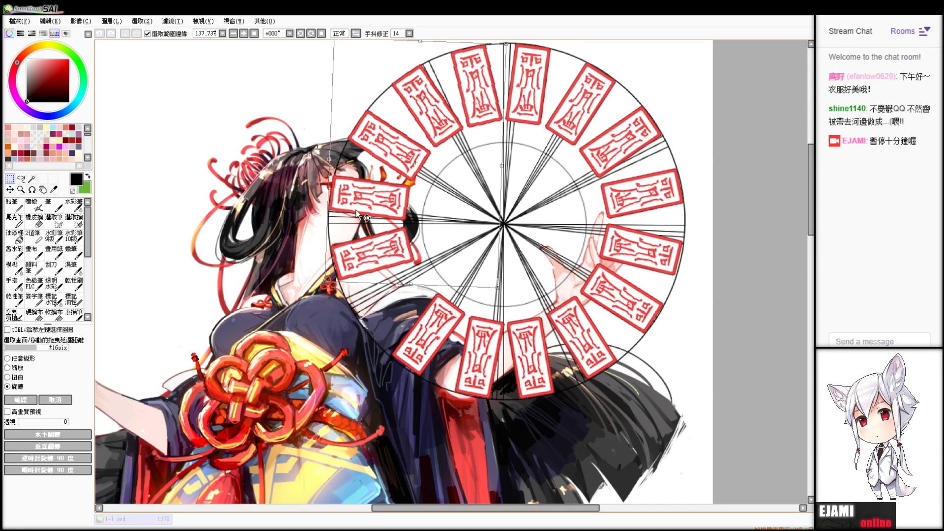
click(34, 400)
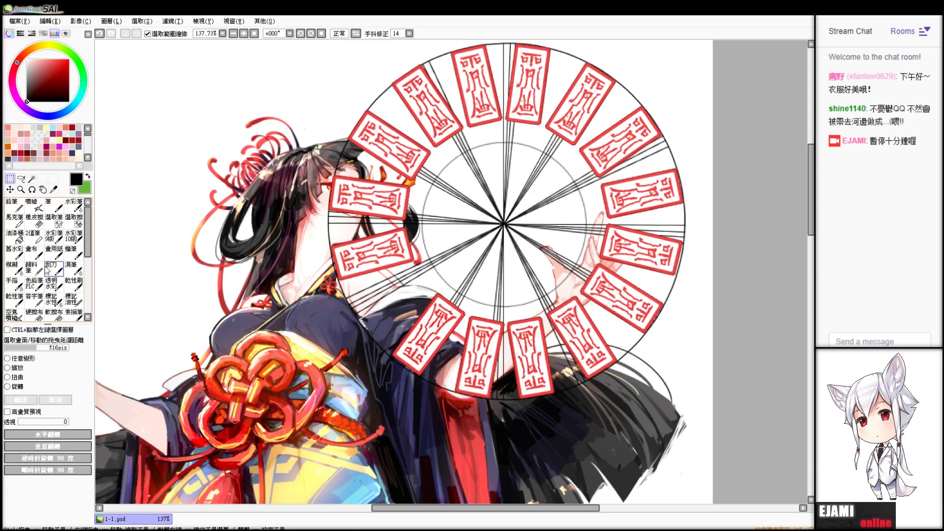
key(ctrl+v)
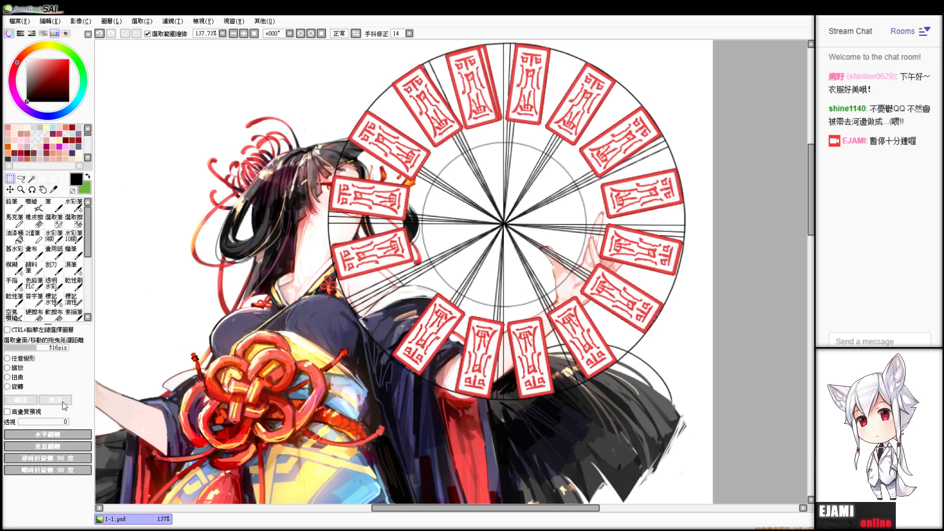
click(21, 389)
drag(169, 264, 299, 258)
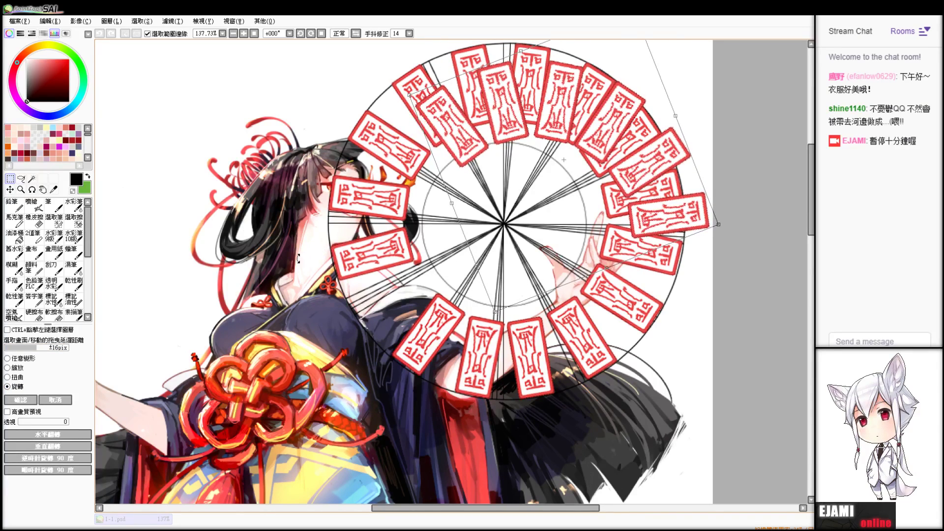
click(66, 399)
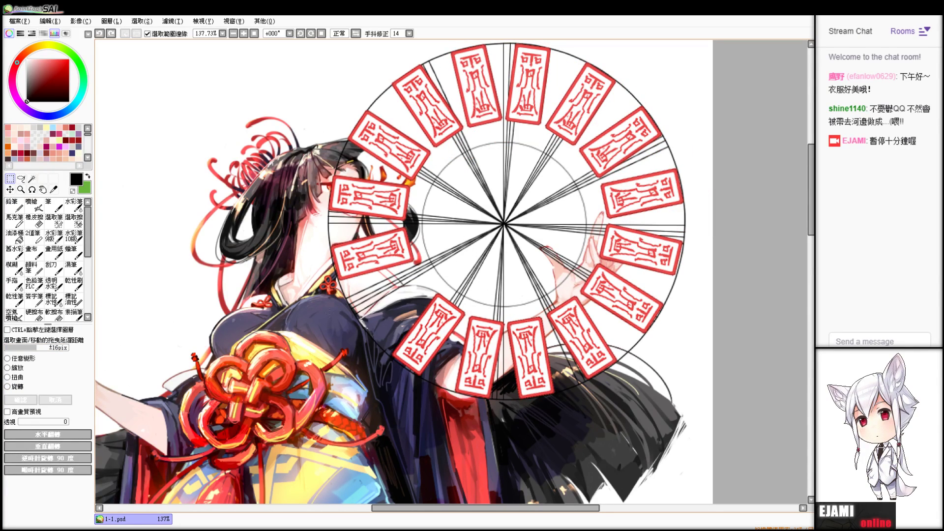
- Paste a single stamp copy, rotate it, and fit it into the lower-left gap to complete the ring
key(ctrl+a)
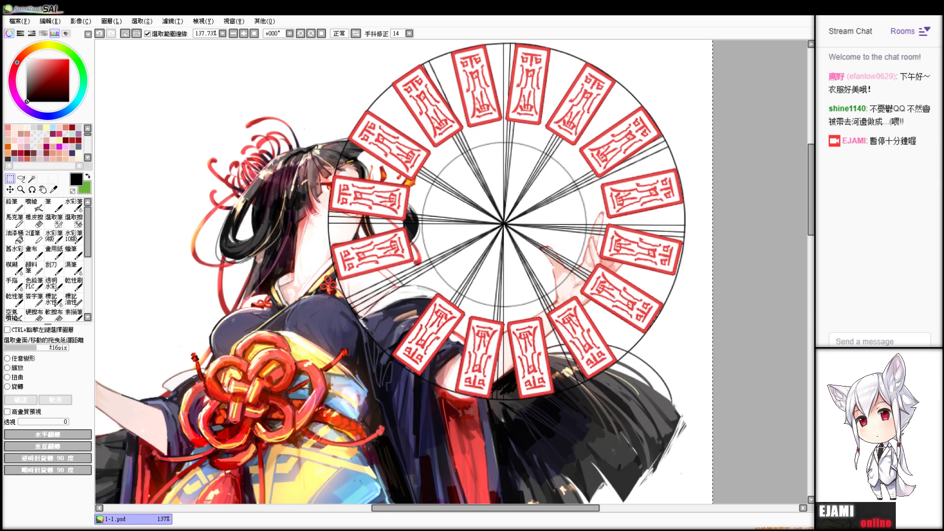
key(ctrl+v)
click(11, 389)
drag(286, 221, 551, 182)
drag(485, 132, 391, 297)
drag(345, 368, 353, 372)
drag(397, 294, 400, 297)
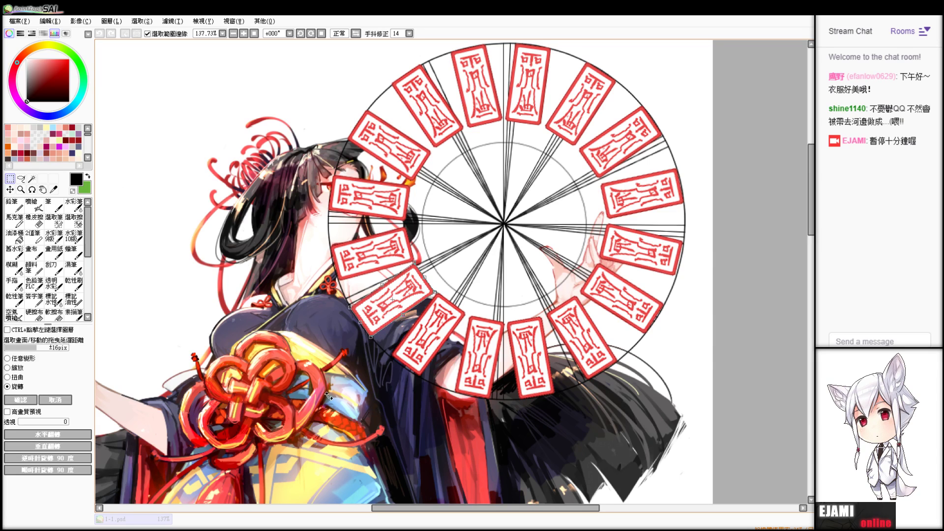
click(24, 400)
key(ctrl+d)
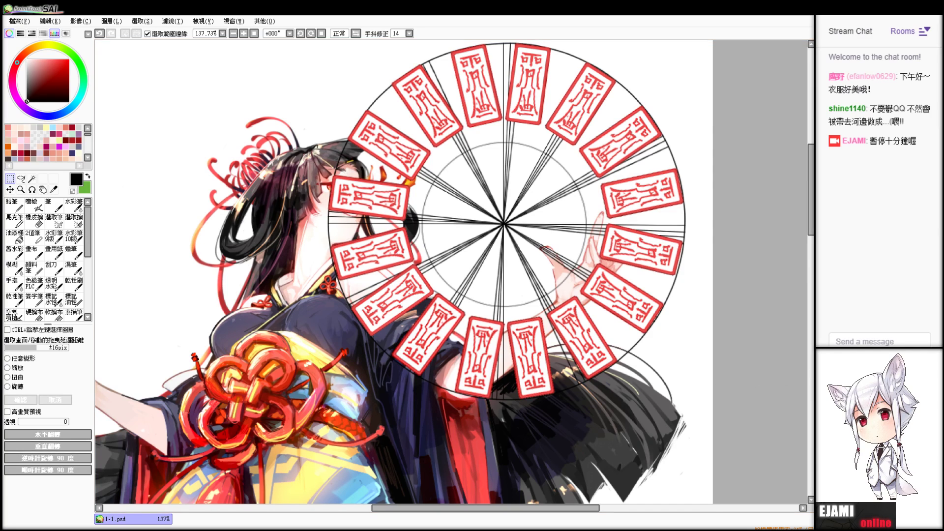
- Delete the spoked wheel guide, keeping only the ring of red stamps over the character
key(Delete)
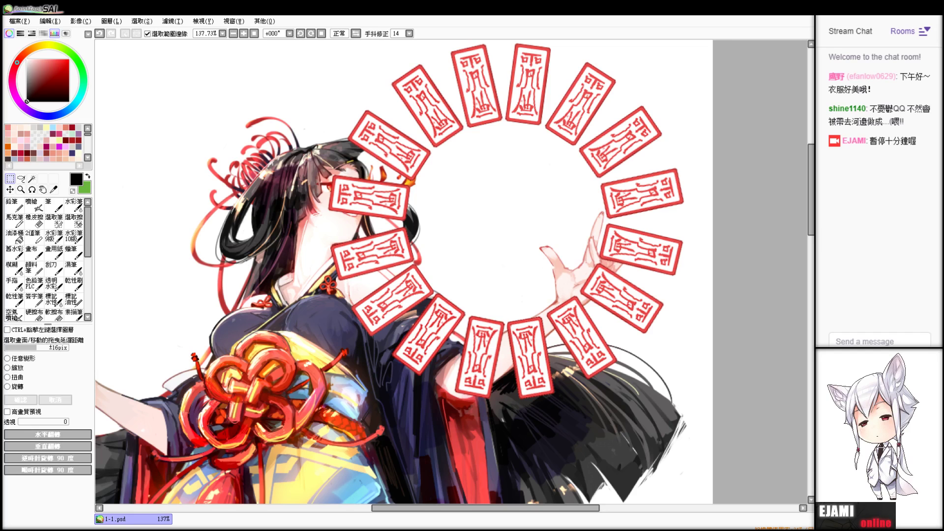
scroll(451, 272, down, 7)
scroll(451, 272, up, 1)
scroll(452, 272, up, 7)
- Select the whole stamp ring and squeeze it horizontally from its right side into an upright oval
key(ctrl+a)
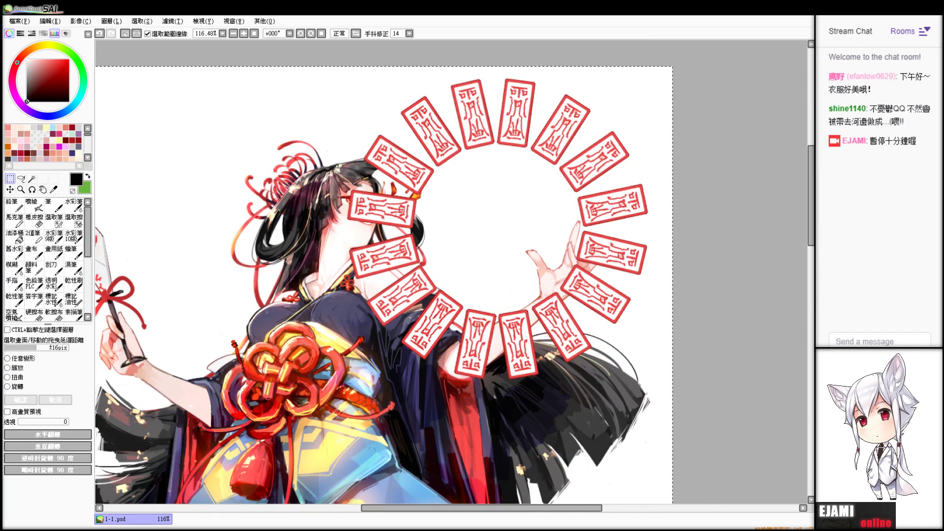
key(ctrl+x)
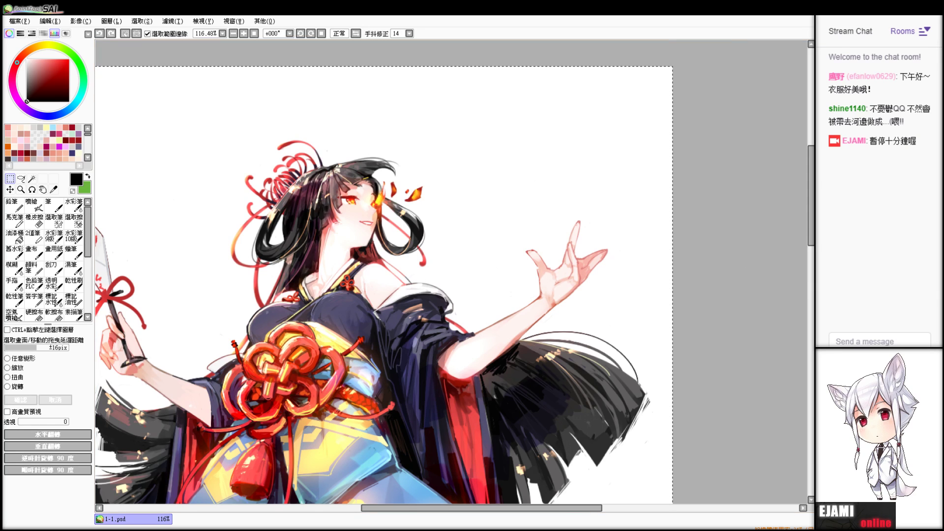
key(ctrl+y)
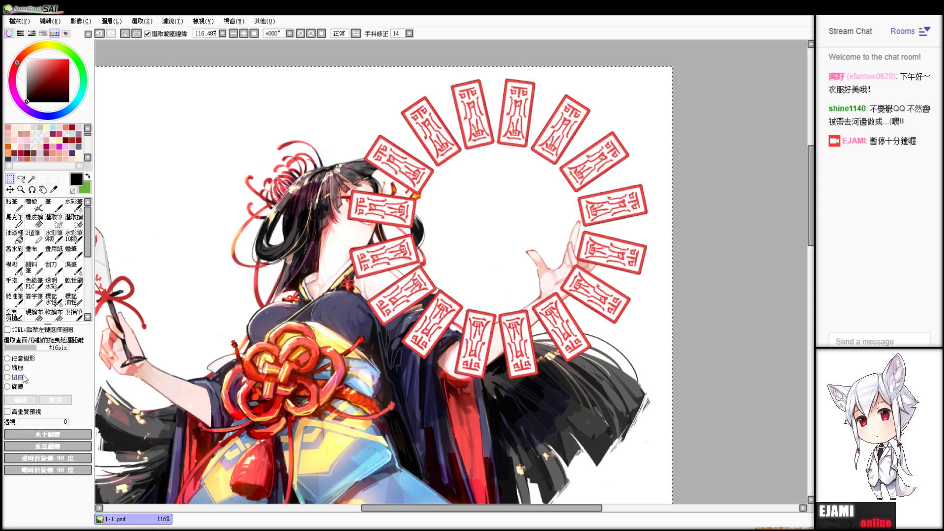
key(ctrl+t)
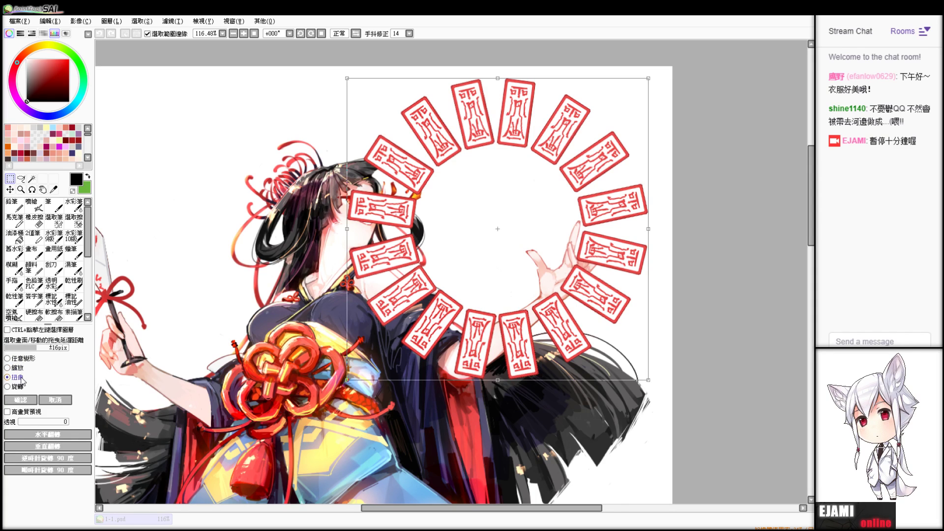
drag(648, 229, 520, 228)
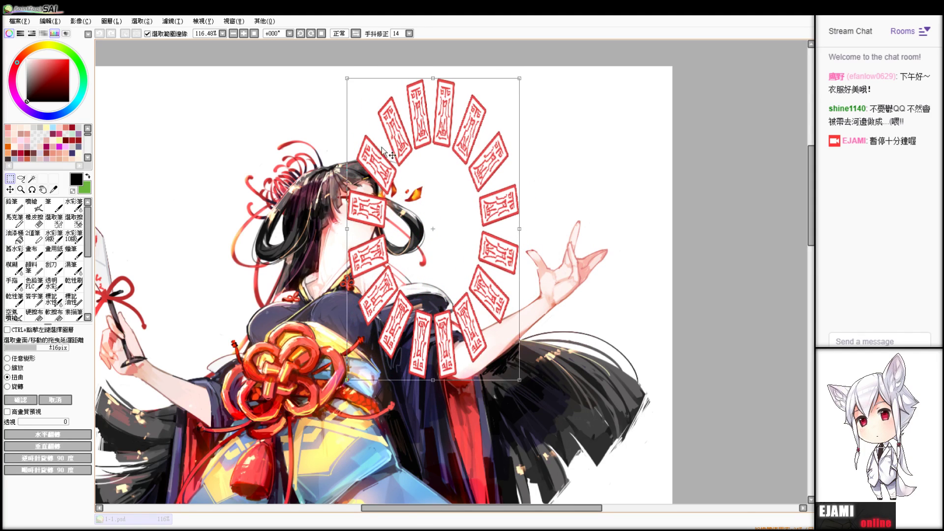
click(32, 398)
- Squeeze the left half of the oval slightly inward, and narrow its outermost left stamps a little more for perspective
drag(258, 66, 432, 419)
click(17, 377)
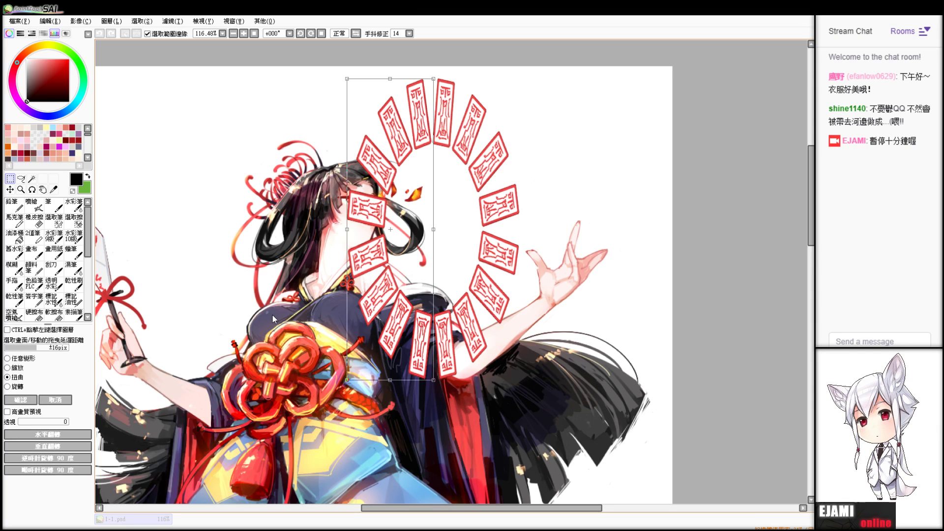
drag(350, 230, 364, 229)
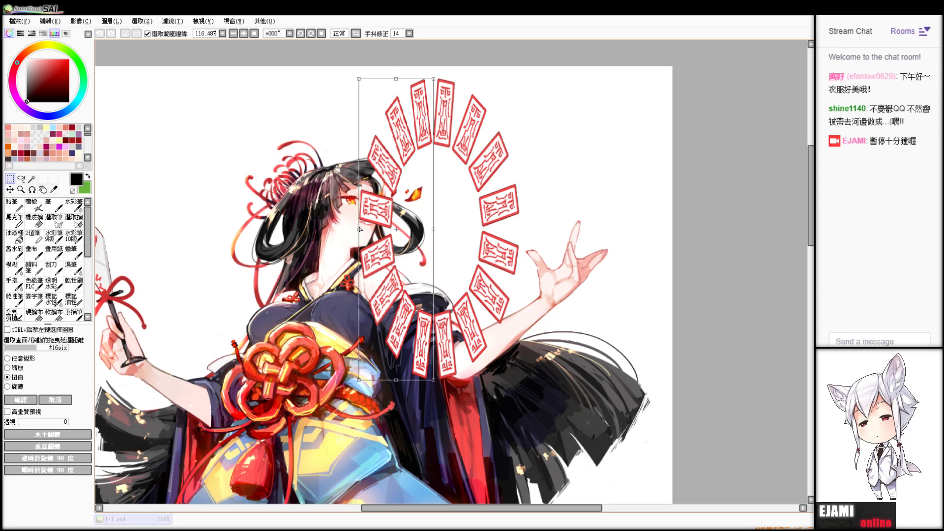
key(Return)
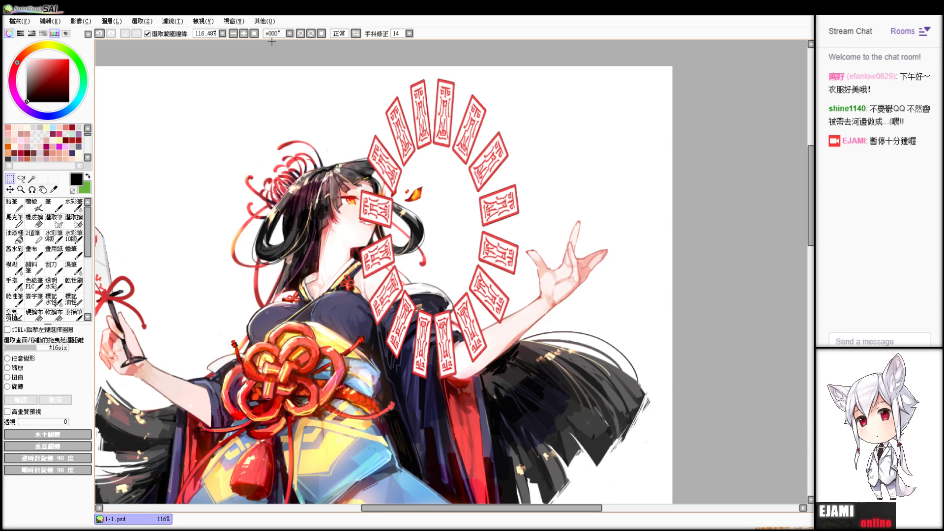
click(17, 377)
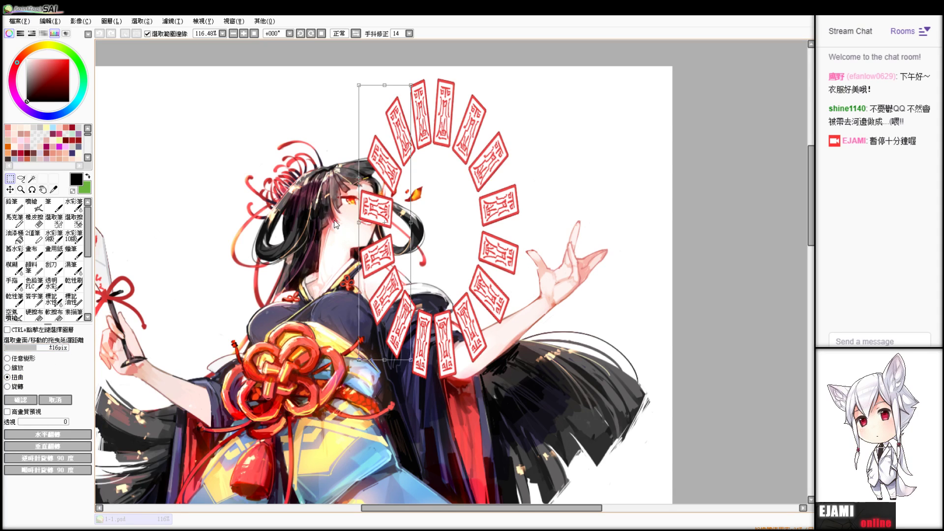
drag(334, 221, 339, 222)
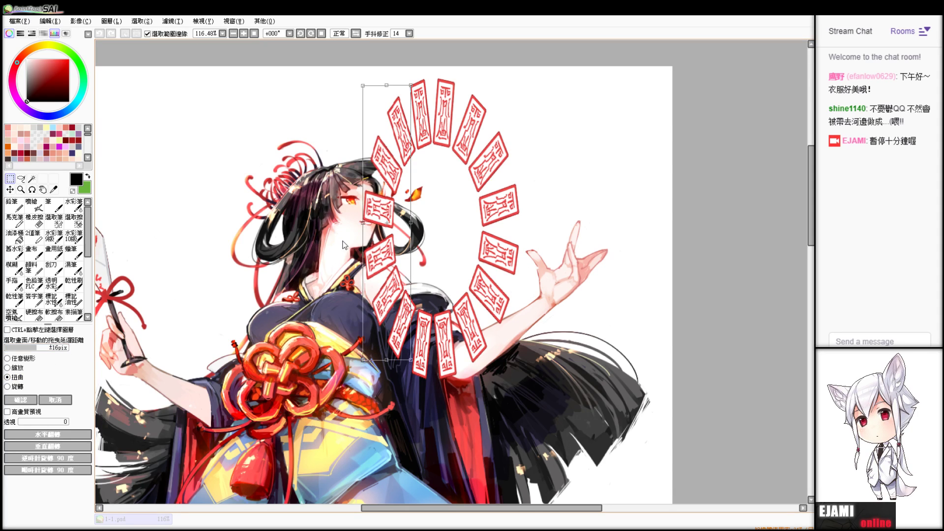
key(Return)
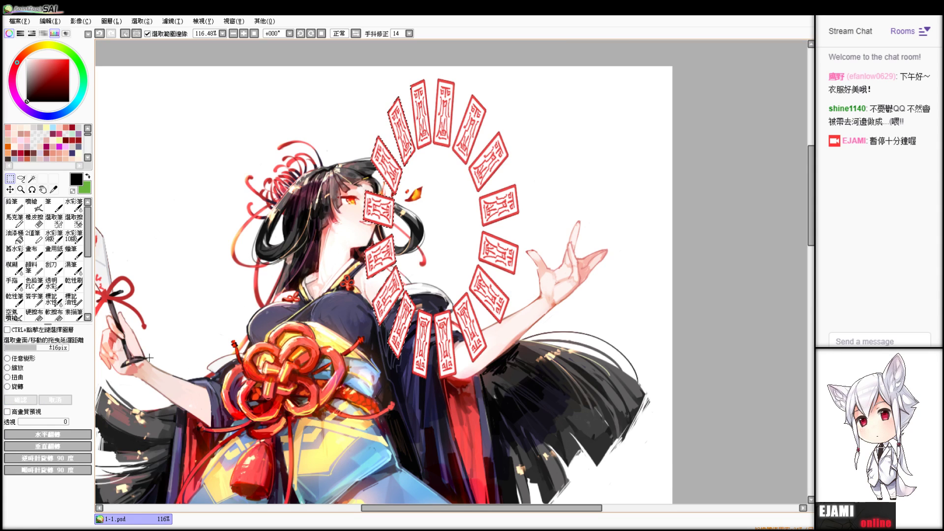
drag(222, 277, 346, 337)
drag(445, 258, 537, 296)
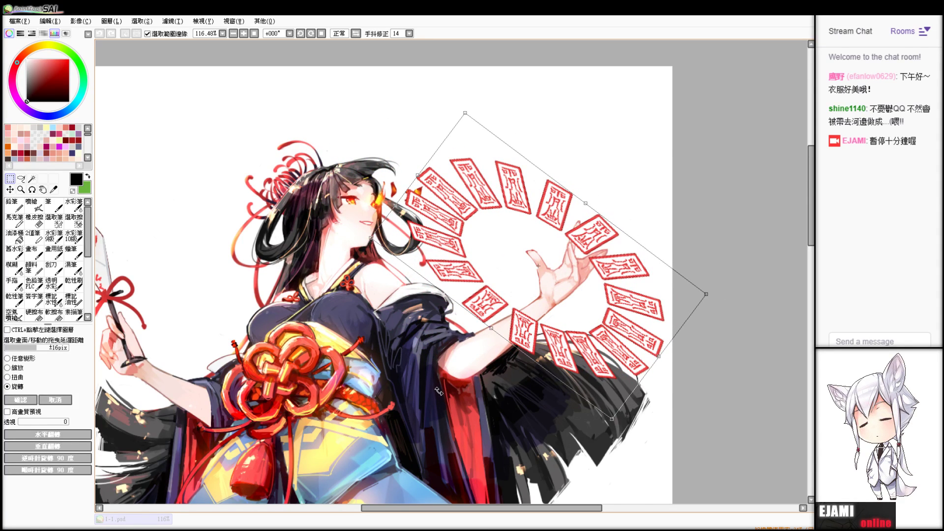
drag(506, 381, 497, 378)
drag(546, 279, 565, 263)
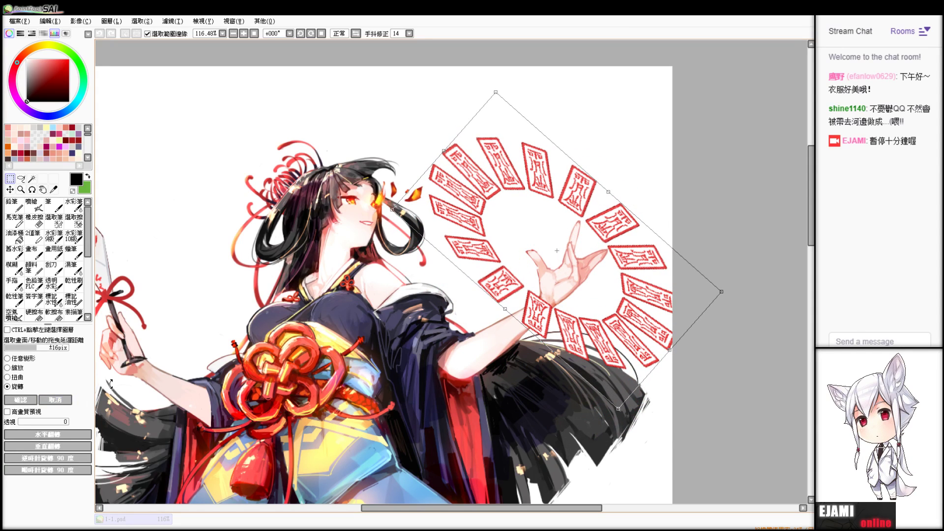
click(65, 399)
- Scale the entire stamp oval narrower by pulling its left side inward, keeping its height
click(13, 369)
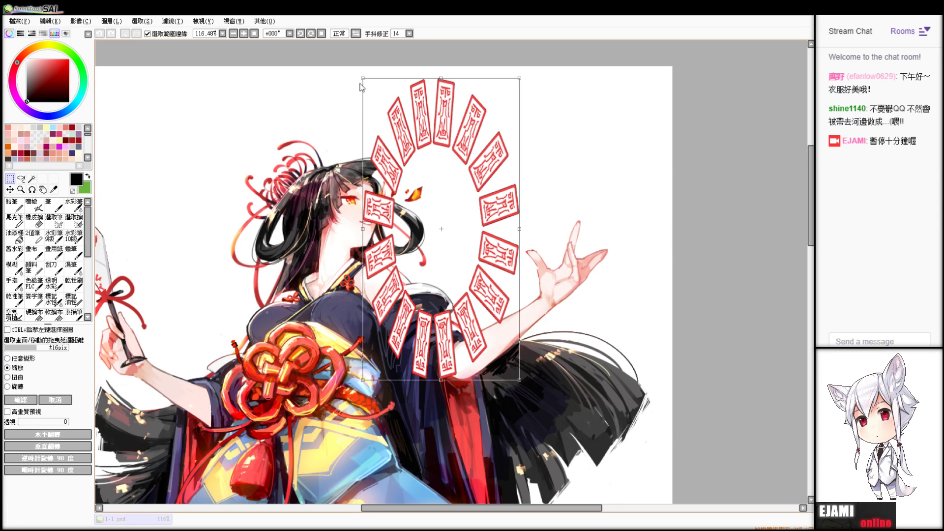
drag(372, 216, 390, 231)
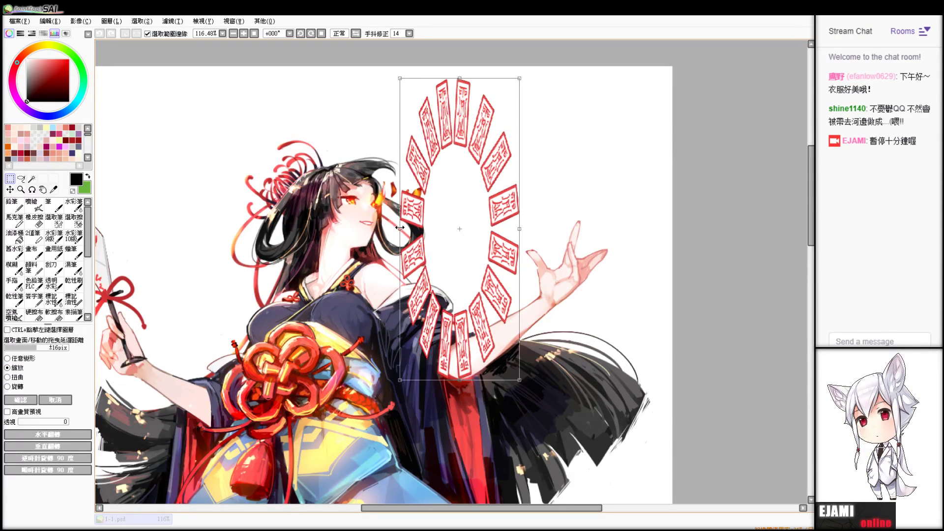
click(21, 399)
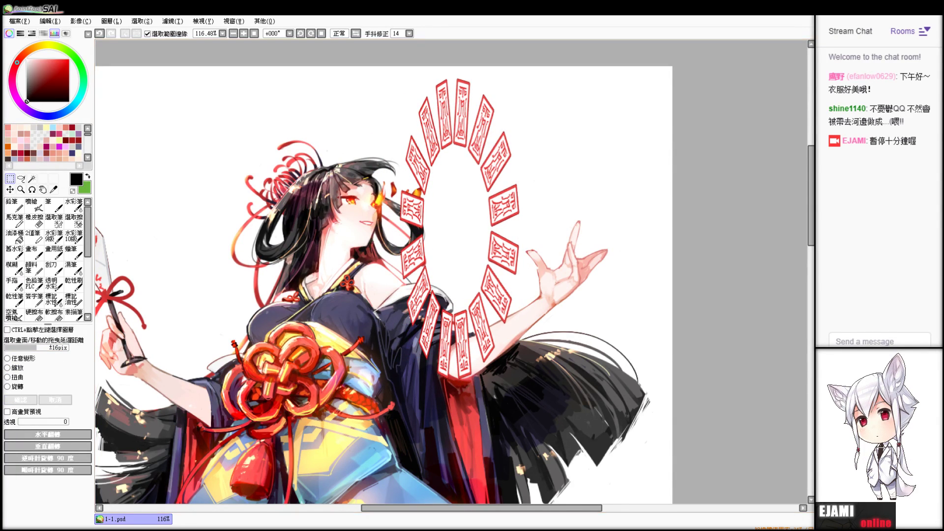
- Rotate the narrowed stamp oval counterclockwise and move it so it tilts around the character's raised hand
scroll(452, 272, down, 9)
scroll(452, 272, up, 8)
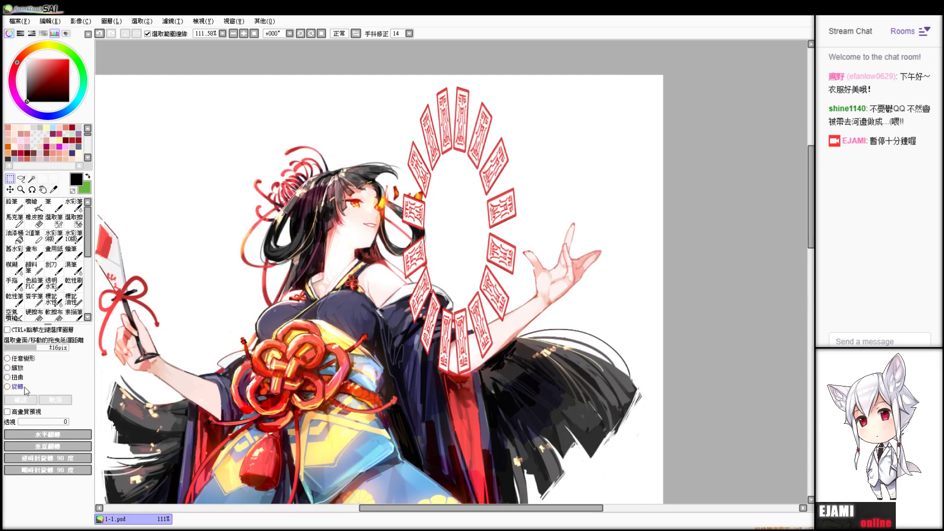
click(25, 387)
drag(360, 280, 416, 333)
drag(435, 259, 533, 290)
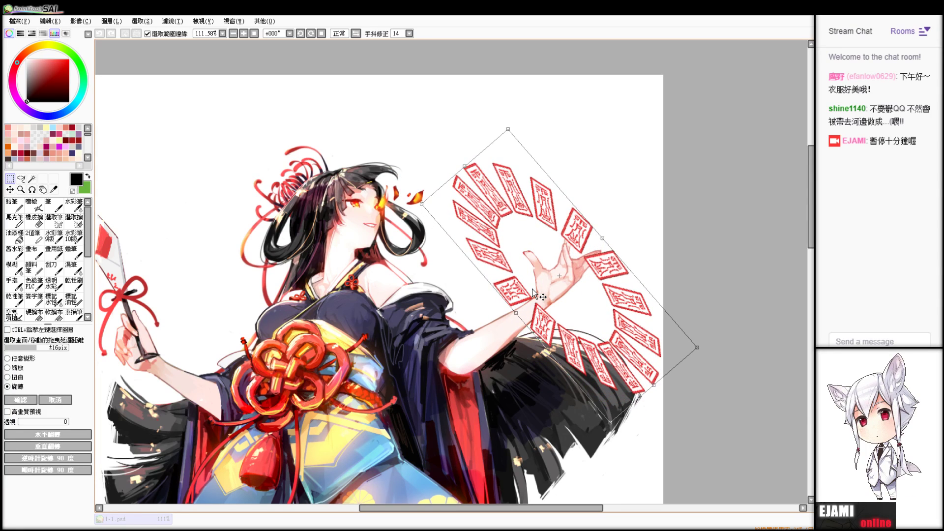
click(20, 399)
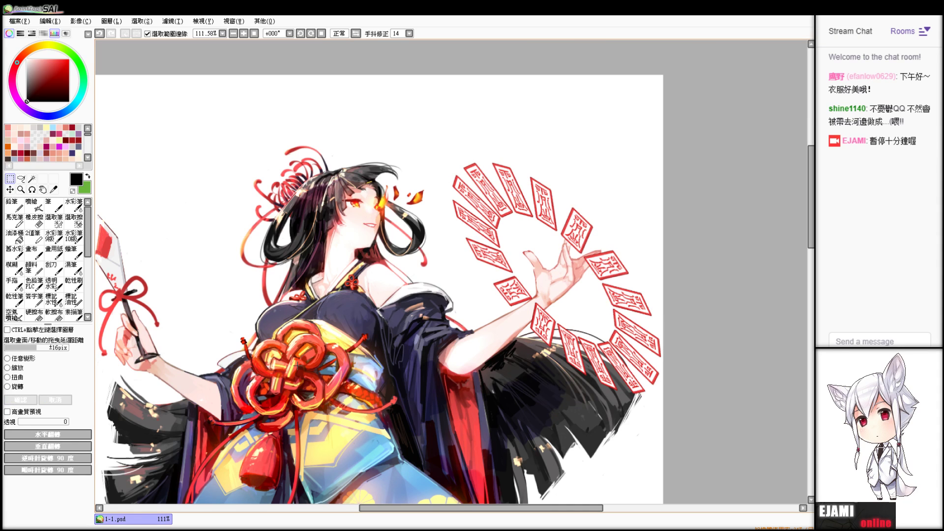
- Try to erase the part of the stamp beside the character's raised wrist with a size 16 eraser, and undo the stroke
scroll(298, 366, up, 6)
mouse_move(629, 341)
mouse_down()
mouse_move(607, 202)
mouse_move(550, 202)
mouse_up()
key(e)
drag(68, 343, 49, 343)
mouse_move(647, 227)
mouse_down()
mouse_move(620, 216)
mouse_move(571, 278)
mouse_move(625, 231)
mouse_move(600, 255)
mouse_up()
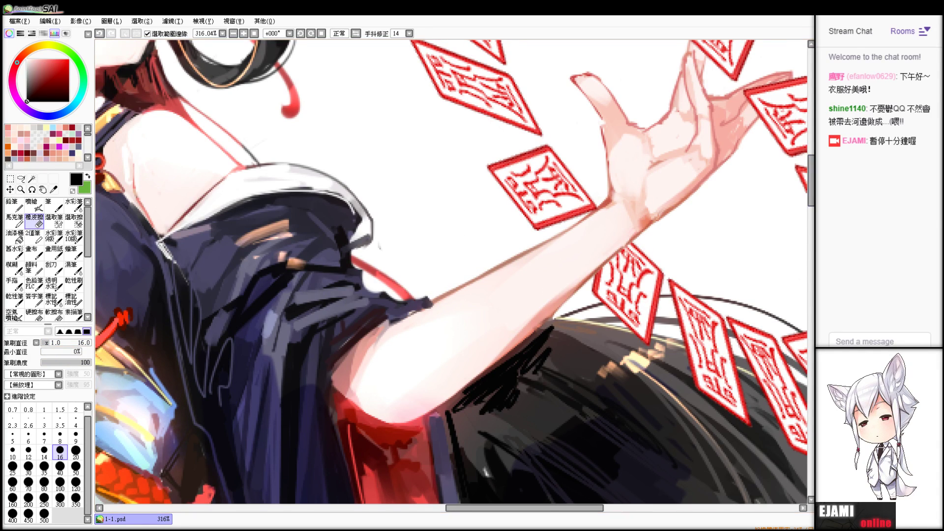
scroll(742, 190, down, 9)
scroll(742, 191, up, 10)
scroll(597, 210, up, 1)
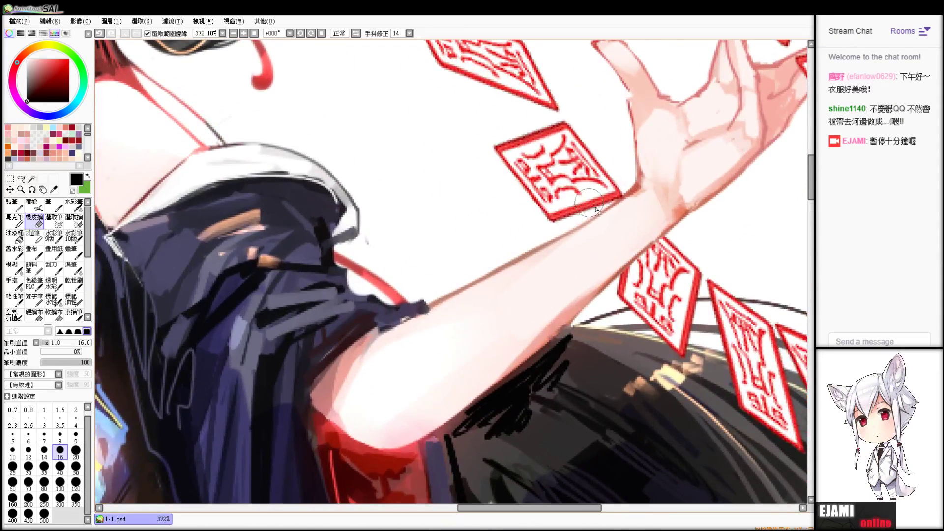
key(ctrl+z)
scroll(625, 204, down, 15)
scroll(609, 226, up, 1)
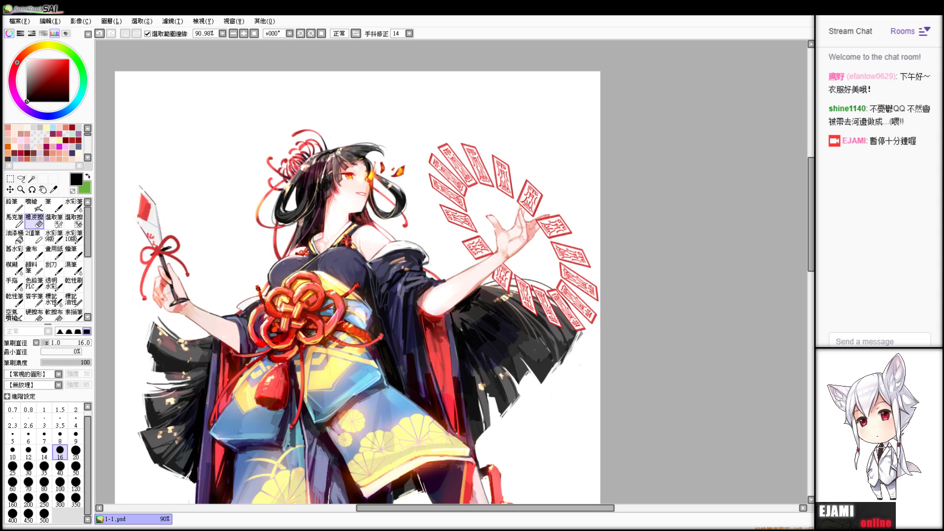
- Examine how the tilted stamp oval sits around the hand, comparing the full figure with a close view
scroll(798, 101, down, 5)
scroll(452, 272, up, 2)
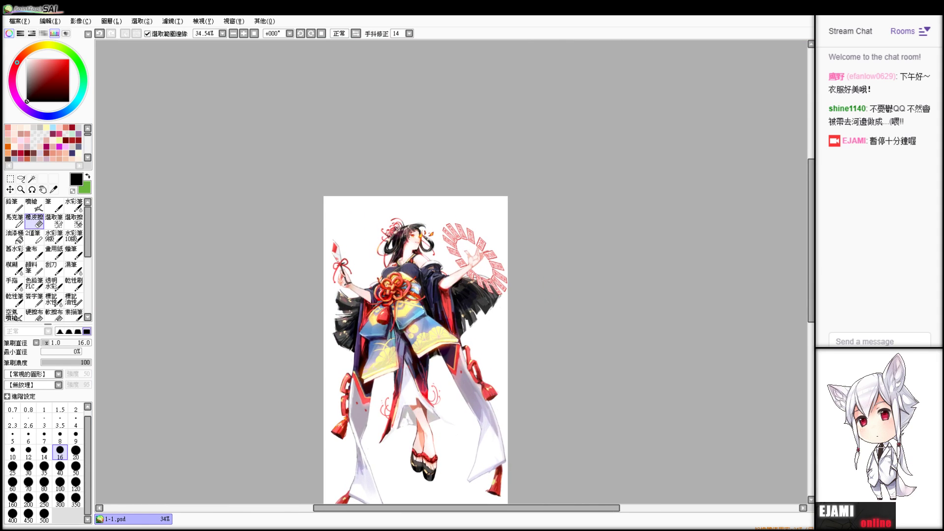
scroll(451, 271, up, 4)
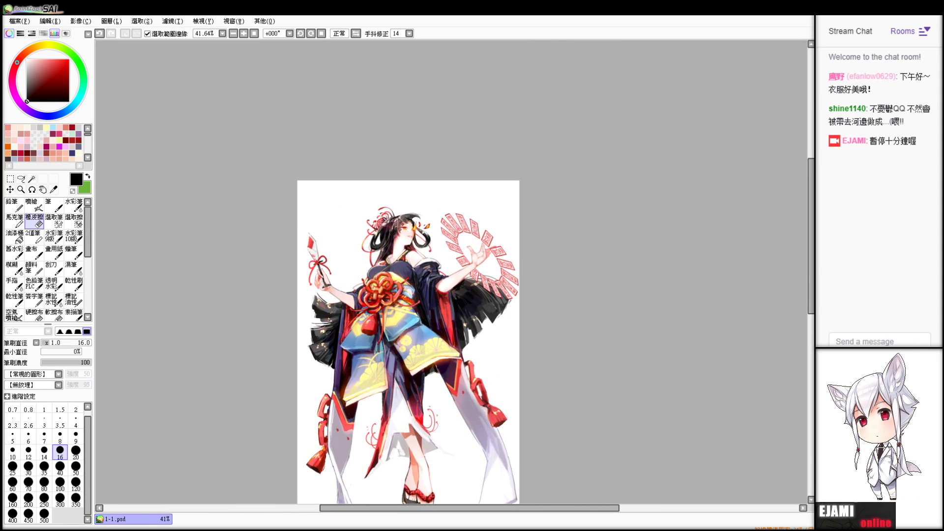
key(ctrl+plus)
key(ctrl+plus)
key(ctrl+plus)
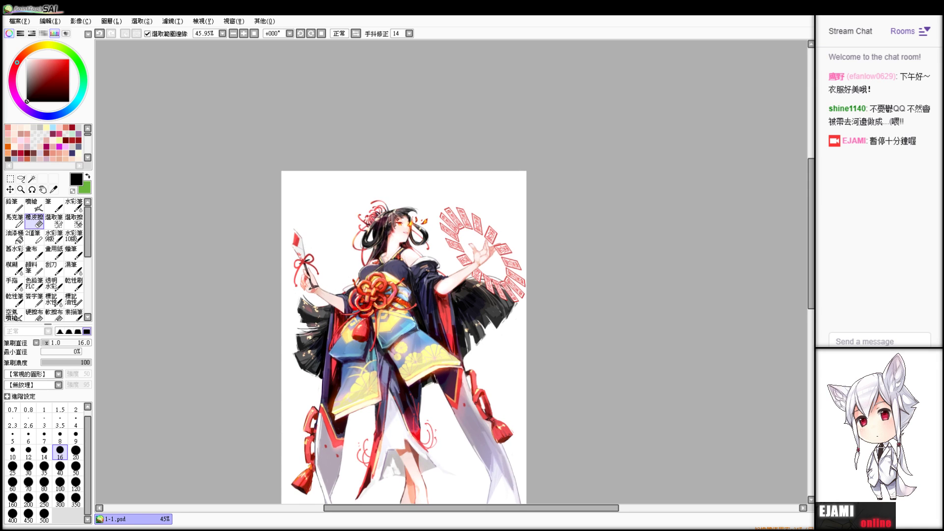
key(ctrl+plus)
key(ctrl+plus)
key(ctrl+plus)
key(ctrl+plus)
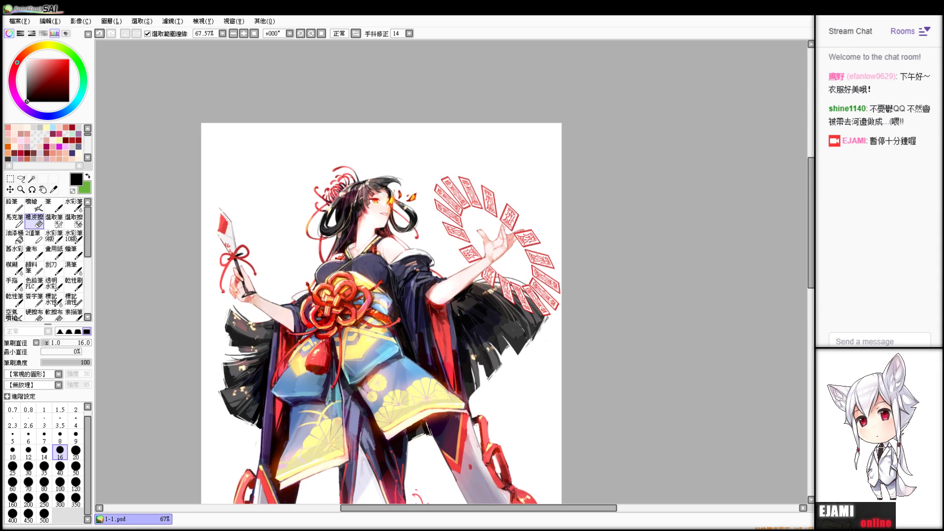
key(ctrl+plus)
key(ctrl+plus)
key(ctrl+plus)
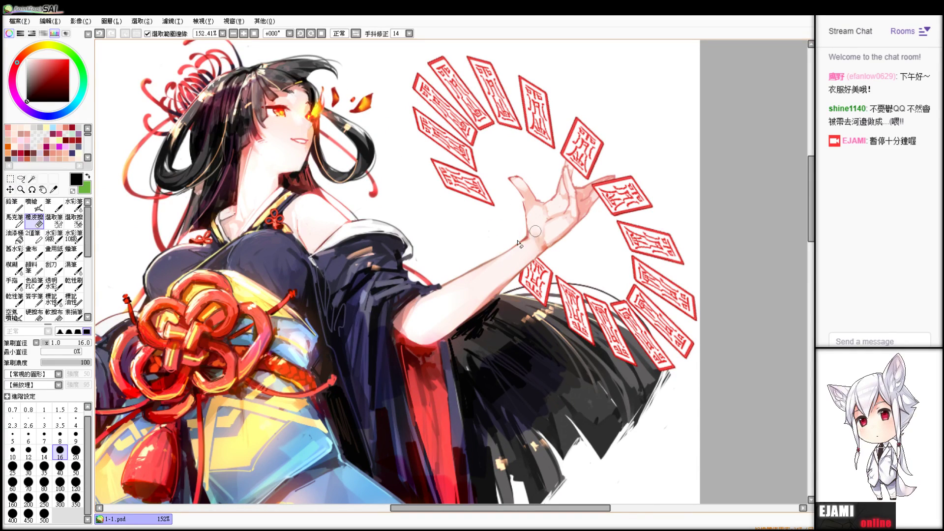
- Try to erase the stamp beside the wrist and the part of the stamp that covers the raised fingertip
key(ctrl+z)
key(ctrl+z)
mouse_move(498, 220)
mouse_down()
mouse_move(484, 241)
mouse_move(516, 242)
mouse_up()
mouse_move(571, 156)
mouse_down()
mouse_move(570, 127)
mouse_move(591, 115)
mouse_up()
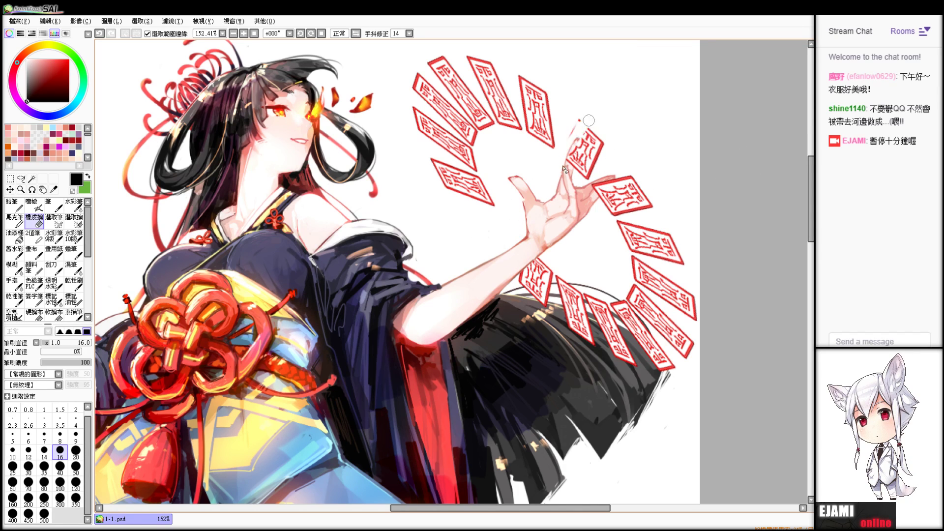
key(ctrl+z)
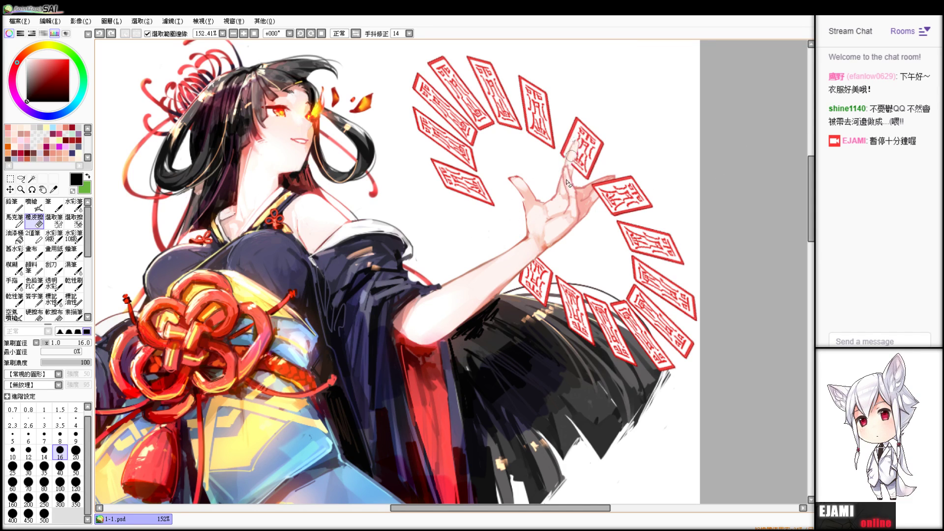
key(ctrl+z)
- Examine the whole illustration to judge the shape and spacing of the stamp oval around the hand
scroll(450, 272, down, 8)
scroll(451, 272, up, 4)
key(ctrl+minus)
key(ctrl+minus)
key(ctrl+minus)
key(ctrl+minus)
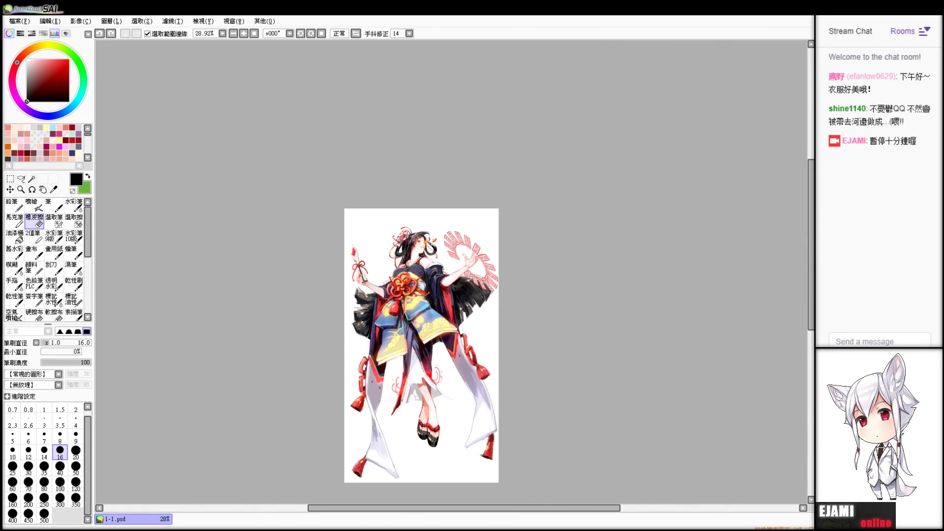
key(ctrl+plus)
key(ctrl+plus)
key(ctrl+plus)
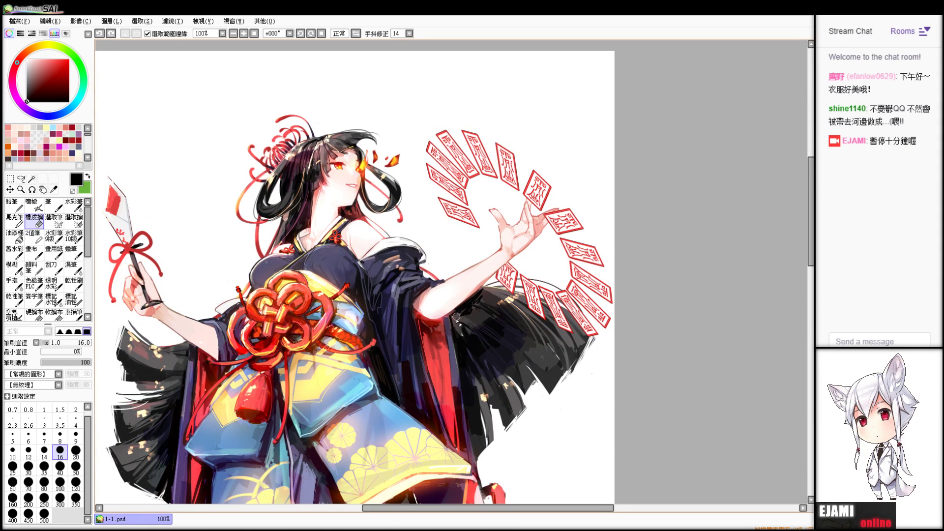
- Undo the eraser strokes and all the oval transformations back to the flat, round stamp ring
key(ctrl+z)
key(ctrl+z)
key(ctrl+z)
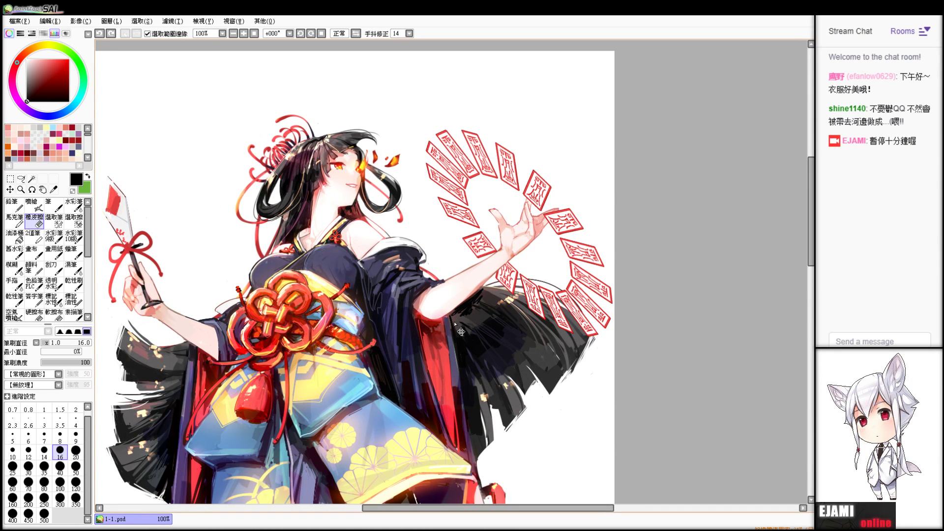
key(ctrl+z)
key(ctrl+z)
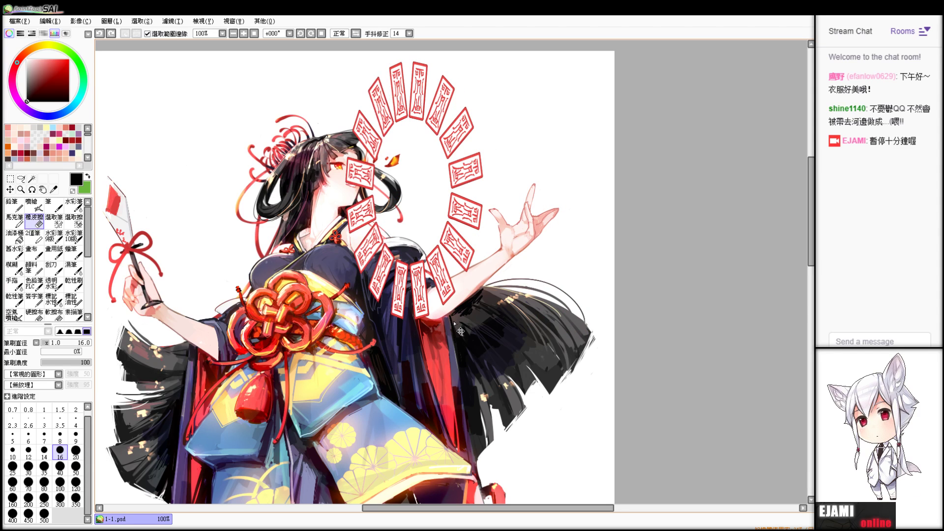
key(ctrl+z)
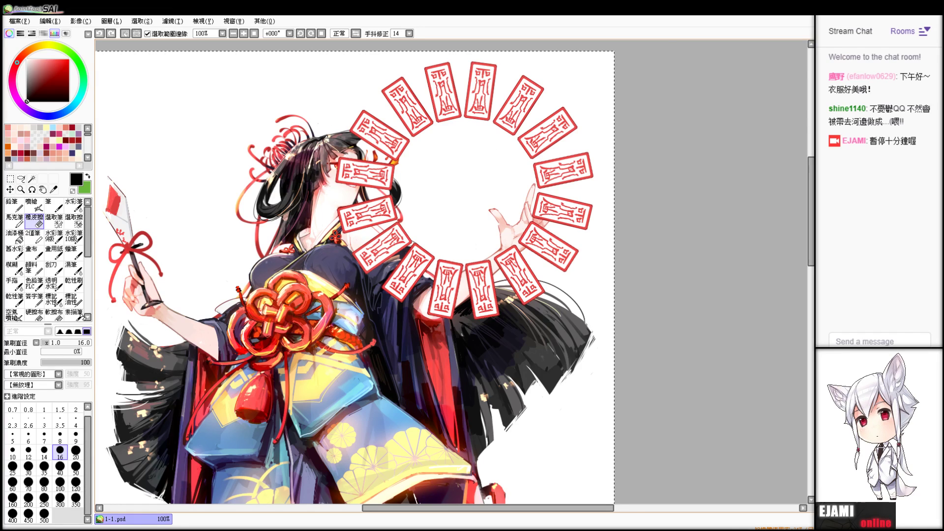
- Try to rotate the stamp ring clockwise, distort it into a tilted oval and move it around the raised hand
key(m)
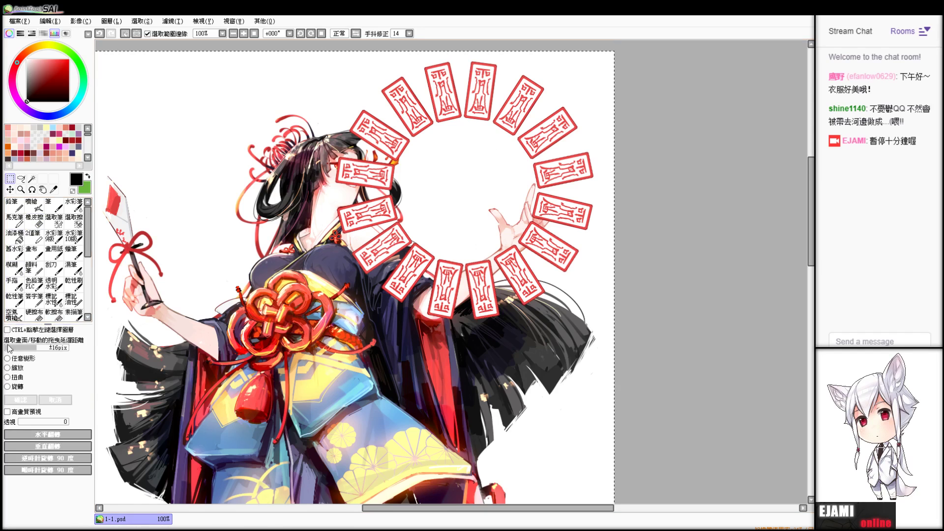
click(18, 389)
drag(211, 152, 385, 55)
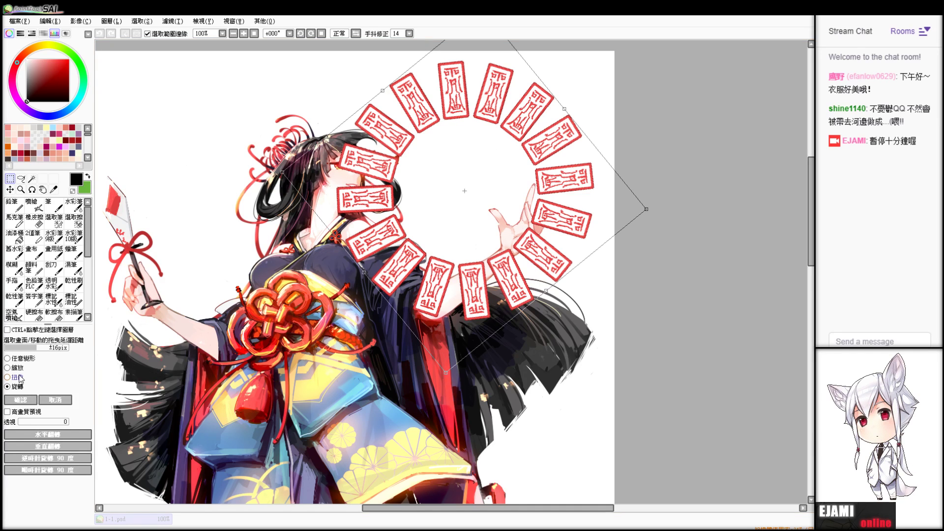
drag(564, 109, 510, 152)
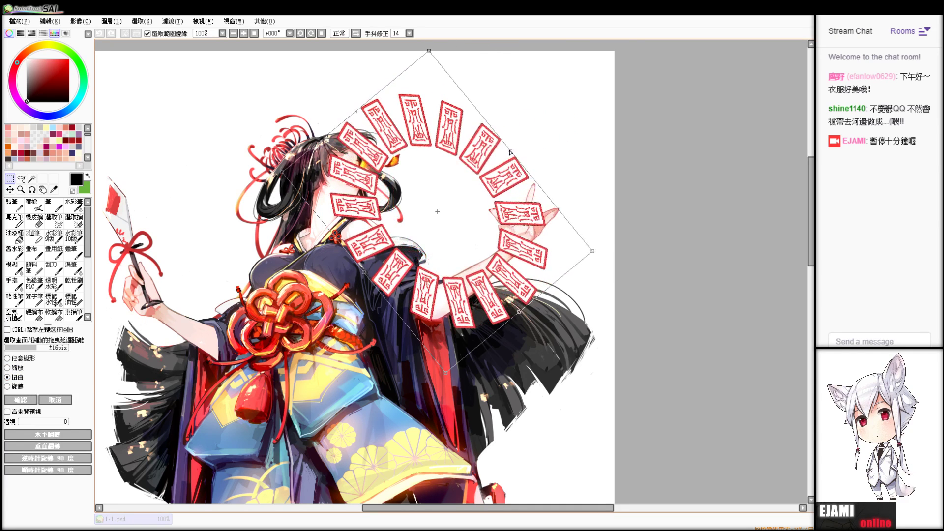
drag(355, 112, 349, 119)
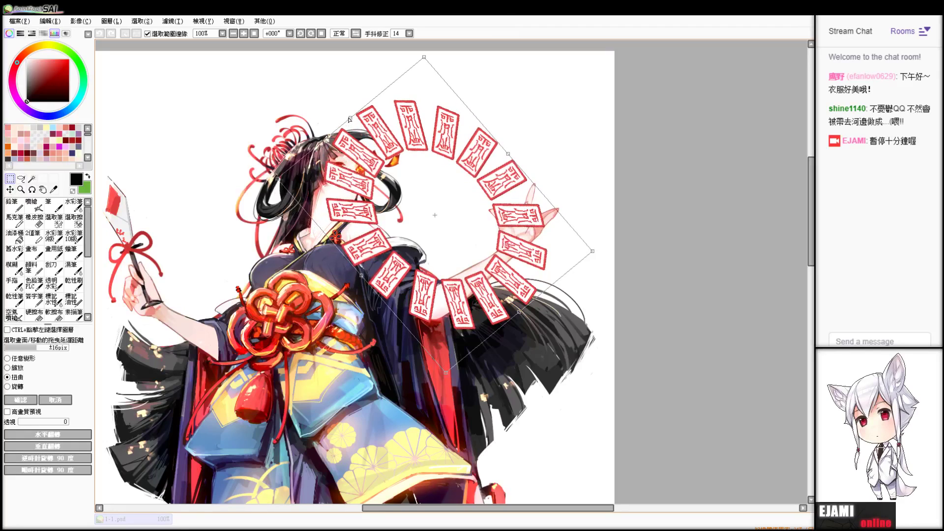
drag(424, 58, 424, 53)
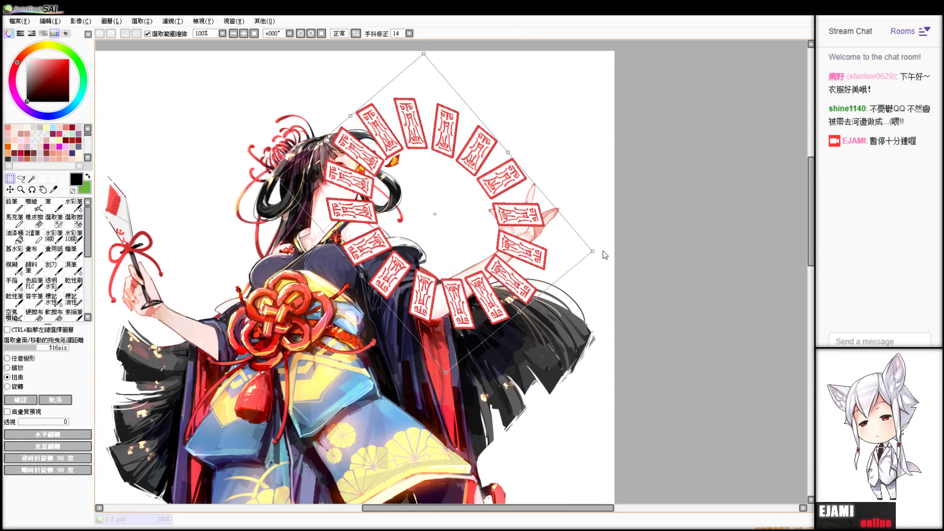
drag(603, 252, 594, 286)
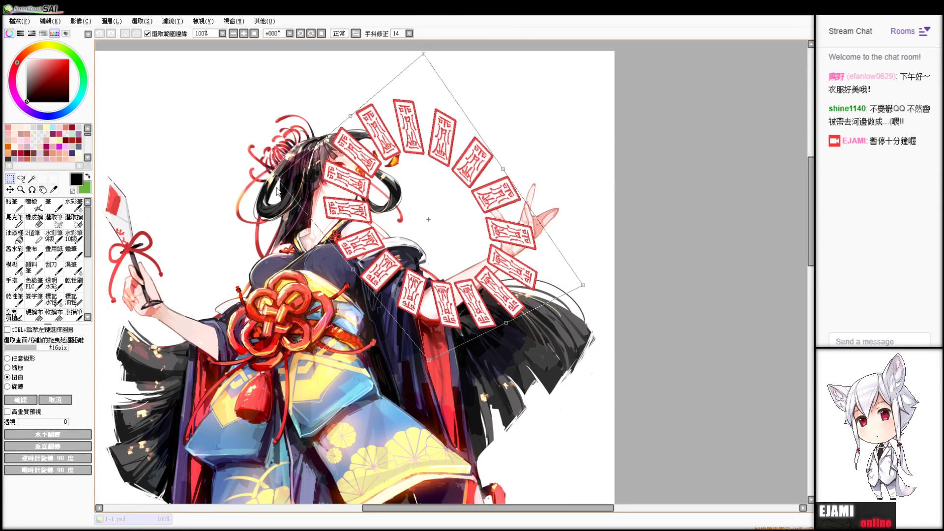
drag(277, 178, 313, 167)
drag(424, 55, 436, 65)
drag(440, 221, 506, 212)
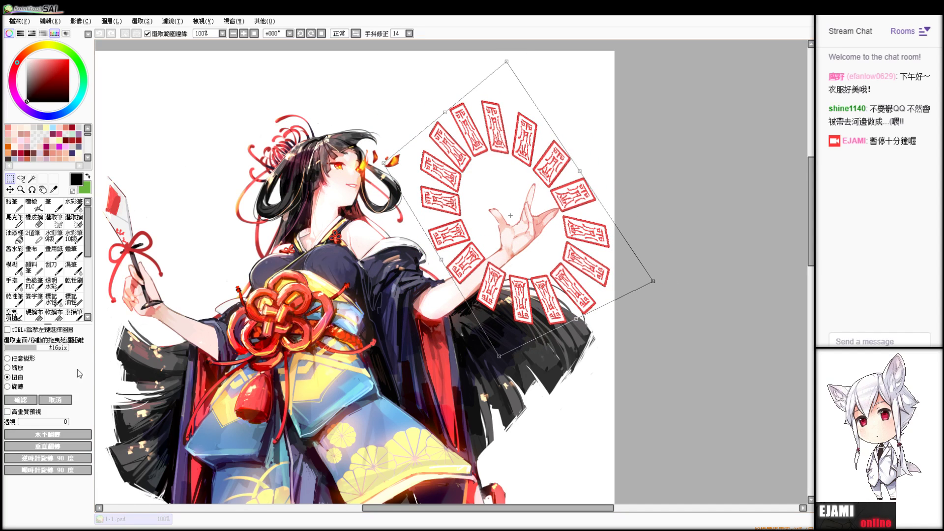
click(56, 399)
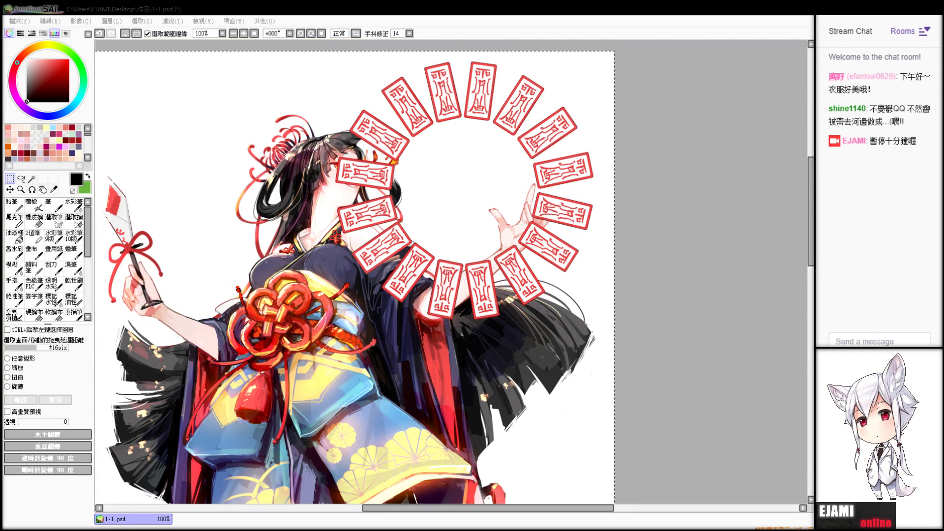
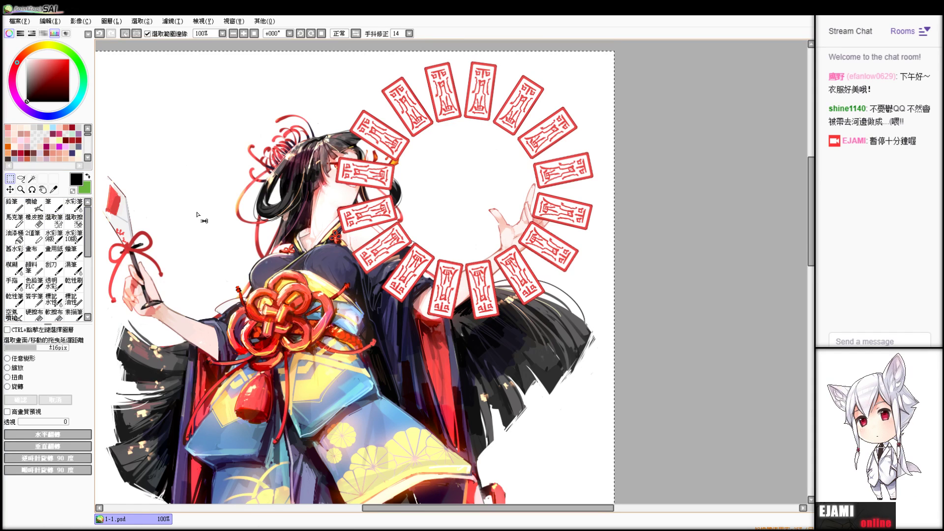
click(18, 378)
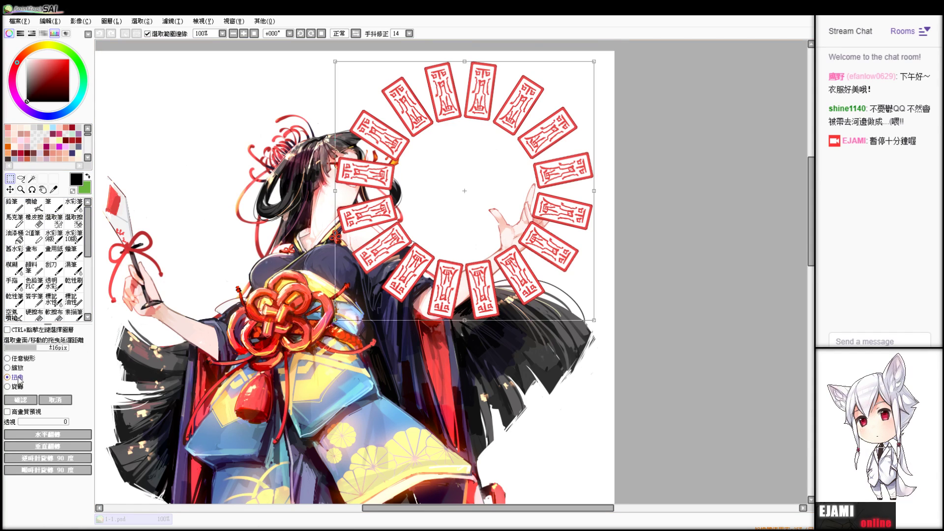
drag(343, 183, 360, 183)
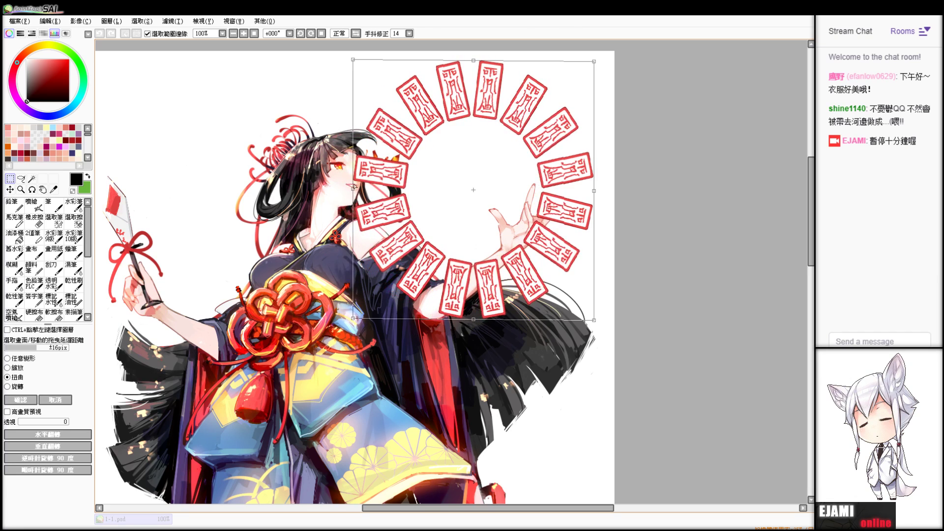
click(60, 398)
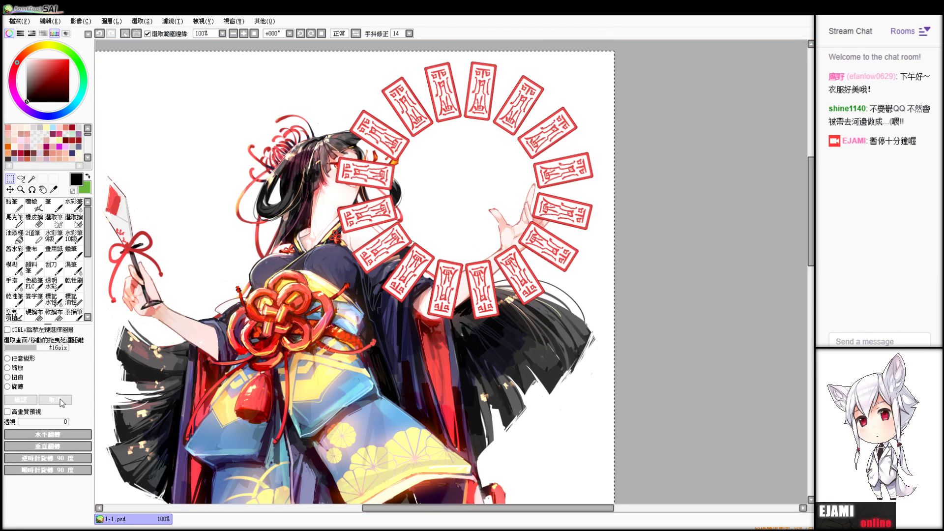
- Scale the round stamp ring down from its upper-left corner, and squeeze it horizontally into an upright oval around the hand
click(28, 369)
drag(337, 61, 390, 116)
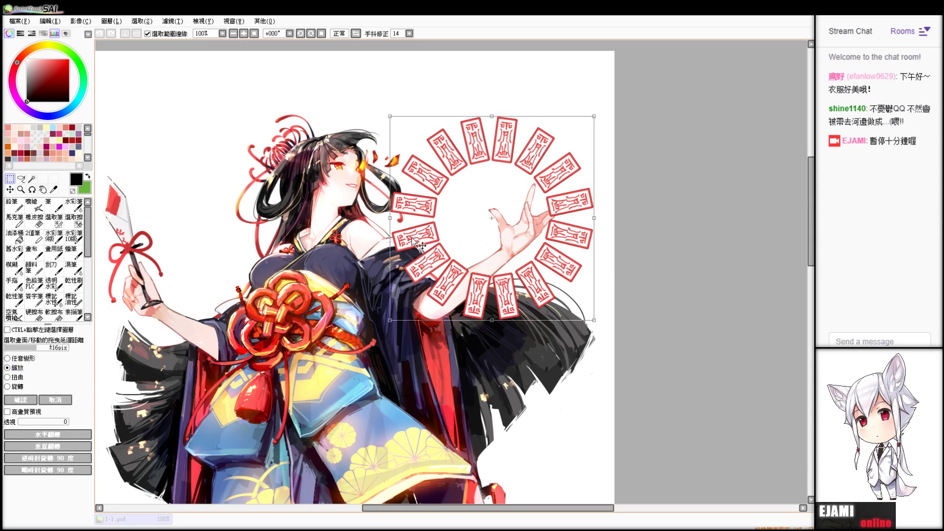
drag(397, 214, 492, 220)
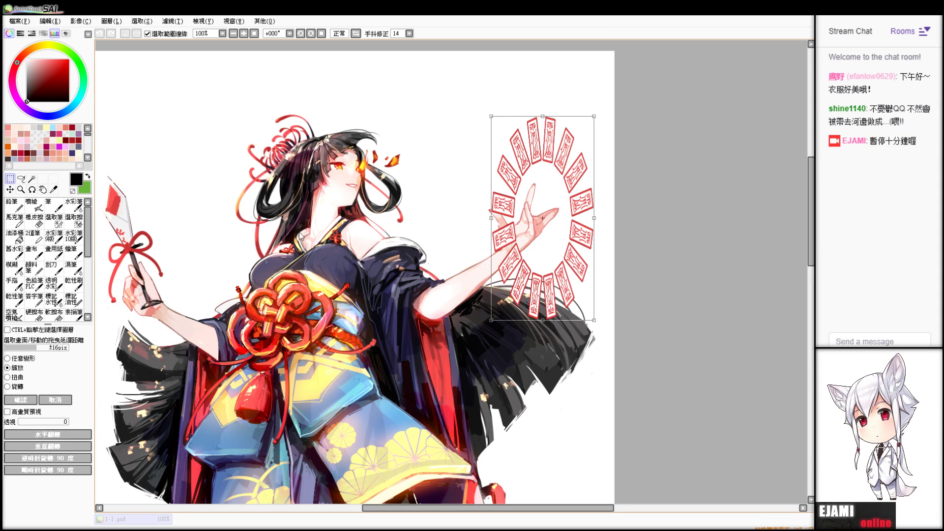
click(21, 400)
- Select the left half of the stamp oval and scale it slightly narrower by pulling its outer side inward
drag(440, 53, 534, 376)
click(444, 93)
drag(460, 52, 543, 386)
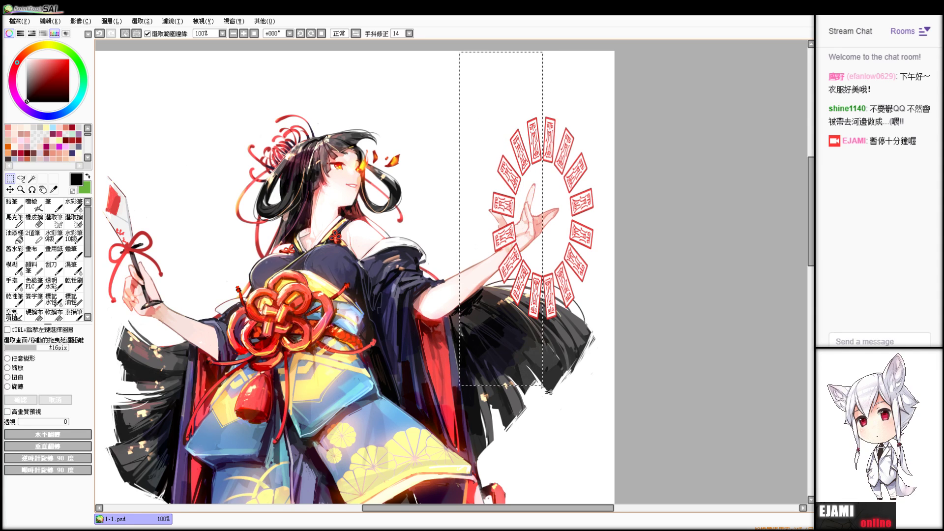
click(25, 367)
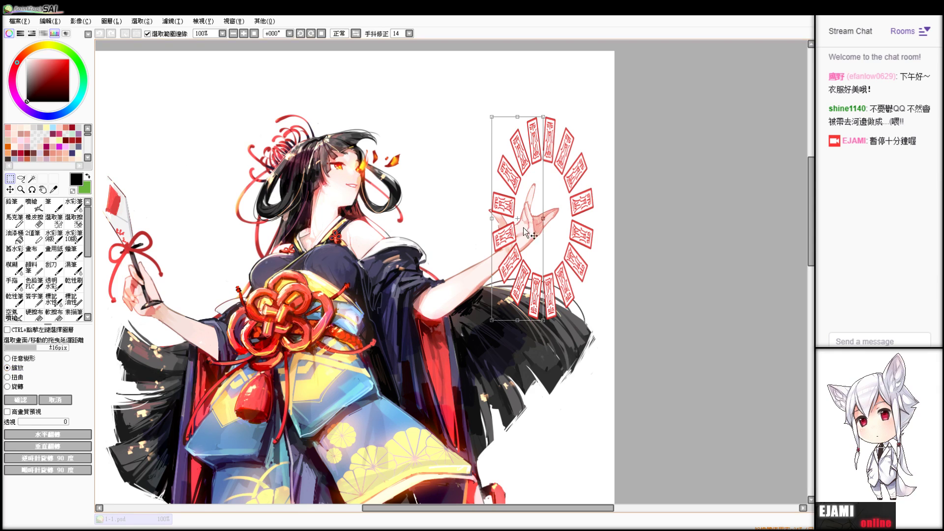
drag(492, 218, 502, 221)
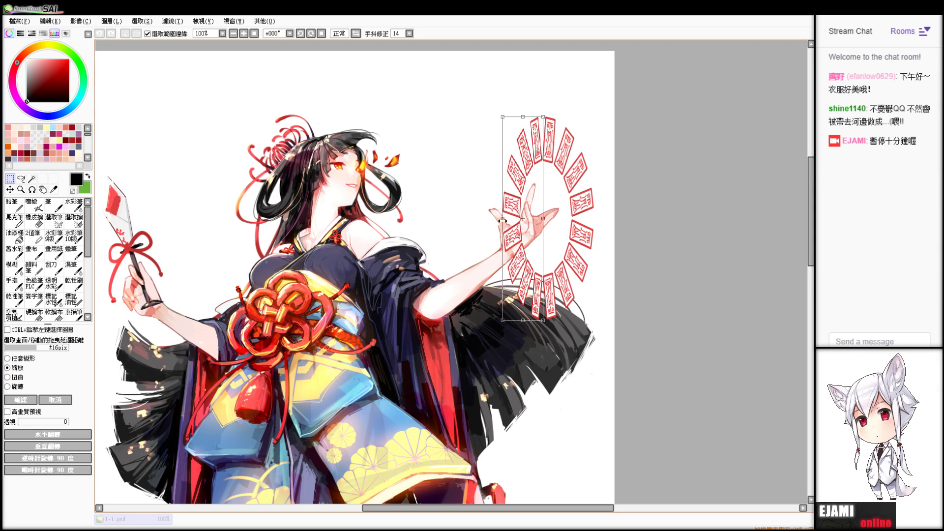
click(35, 396)
- Select the left strip of the stamp oval and distort its outer side slightly inward
drag(461, 81, 519, 396)
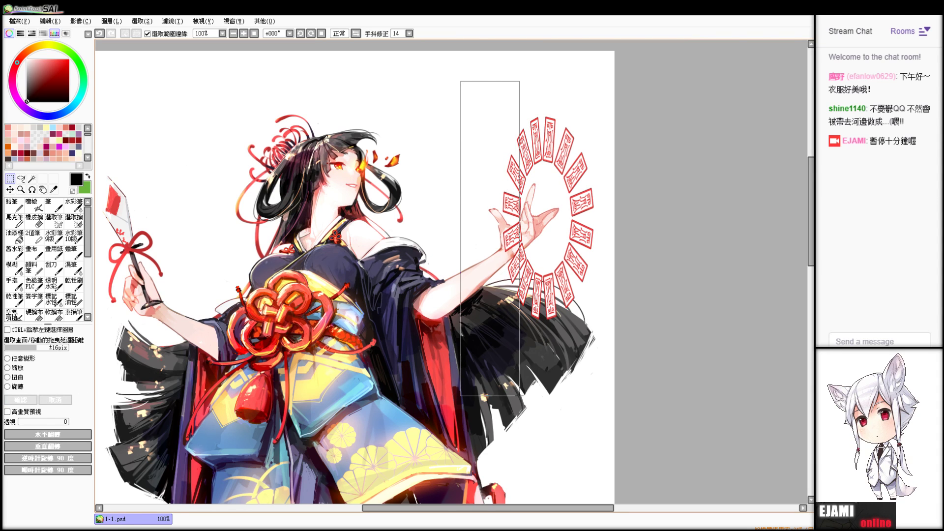
click(21, 379)
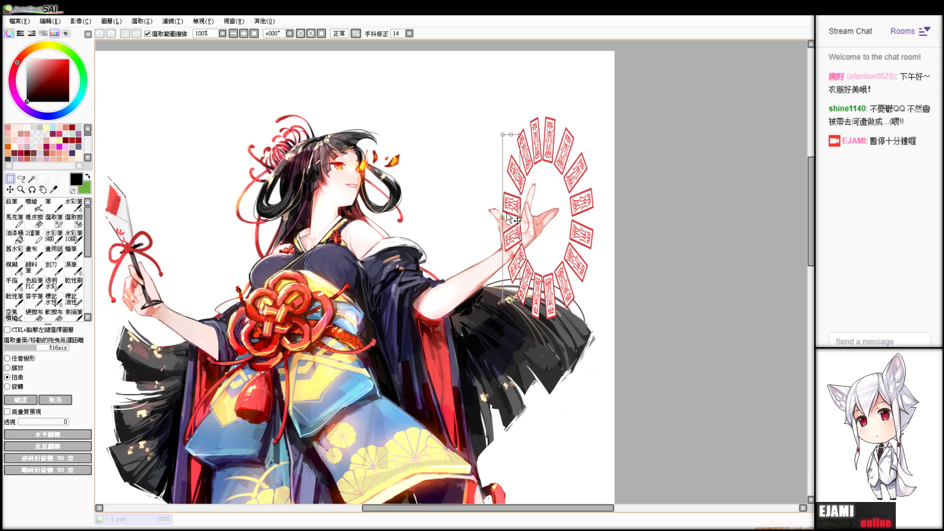
drag(506, 219, 507, 218)
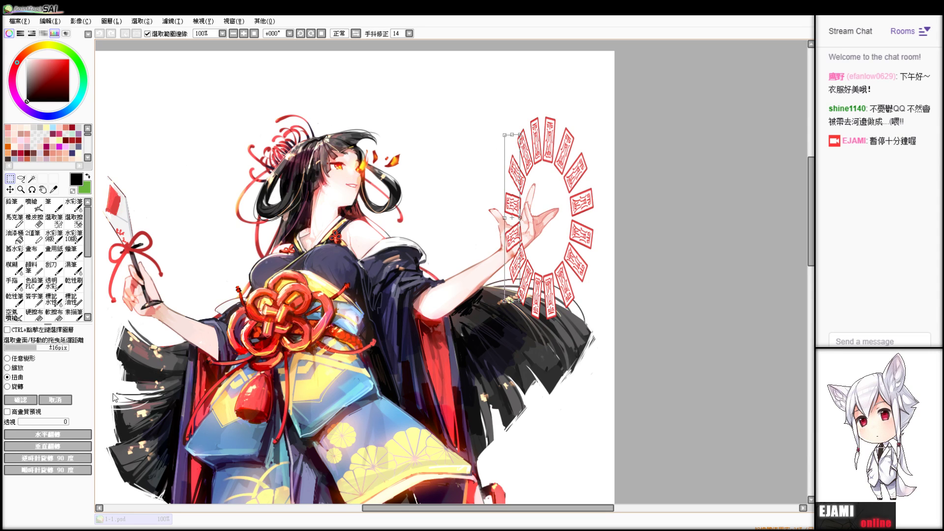
key(Return)
- Select the whole stamp oval, rotate it counterclockwise into a tilted ring and position it around the raised hand
drag(433, 68, 615, 417)
click(16, 389)
drag(196, 349, 463, 322)
drag(554, 218, 529, 233)
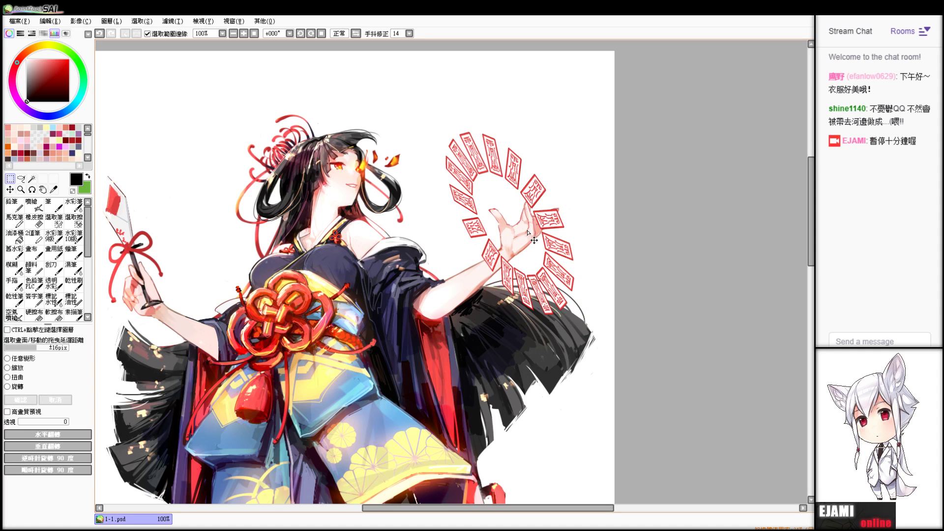
drag(533, 236, 539, 240)
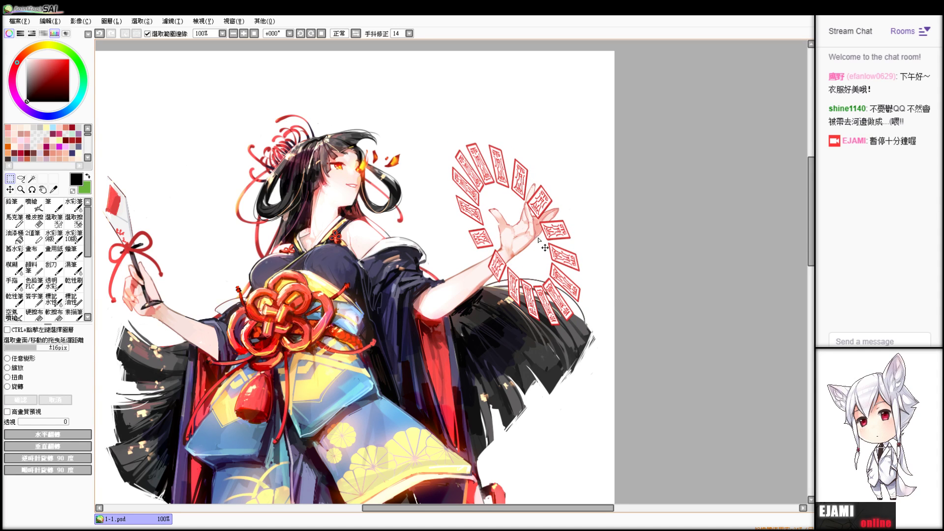
- Erase the part of the stamp ring that overlaps the character's forearm and hand
scroll(451, 272, up, 6)
key(e)
mouse_move(547, 274)
mouse_down()
mouse_move(620, 221)
mouse_move(606, 239)
mouse_move(553, 283)
mouse_move(602, 225)
mouse_move(569, 243)
mouse_move(608, 214)
mouse_up()
scroll(556, 254, down, 7)
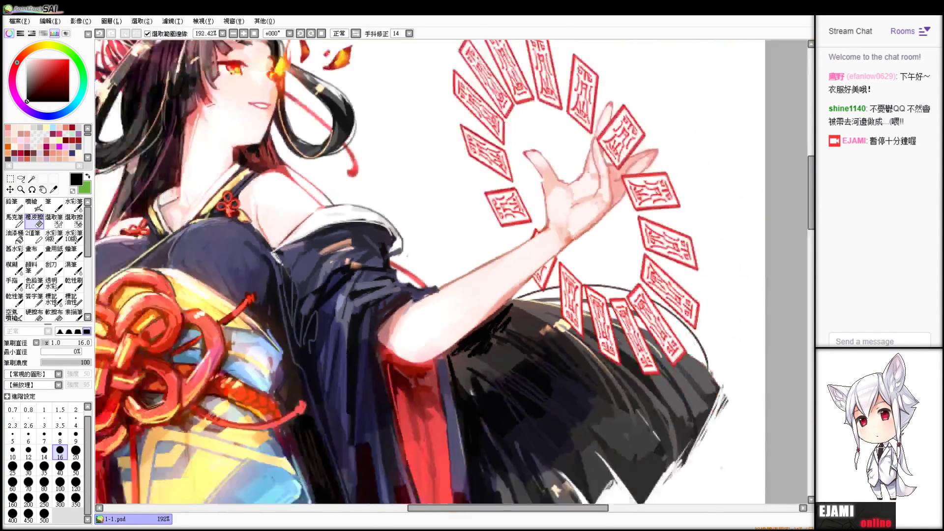
scroll(445, 265, up, 3)
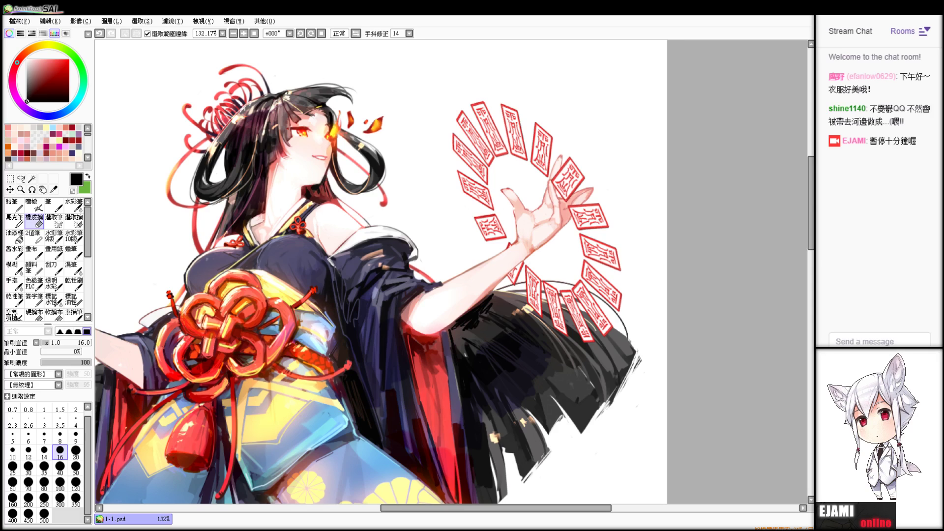
- Try to brush a sampled blue-grey over the stamps near the arm with an enlarged brush, and undo the strokes
key(alt)
click(353, 273)
click(353, 273)
key(v)
click(52, 343)
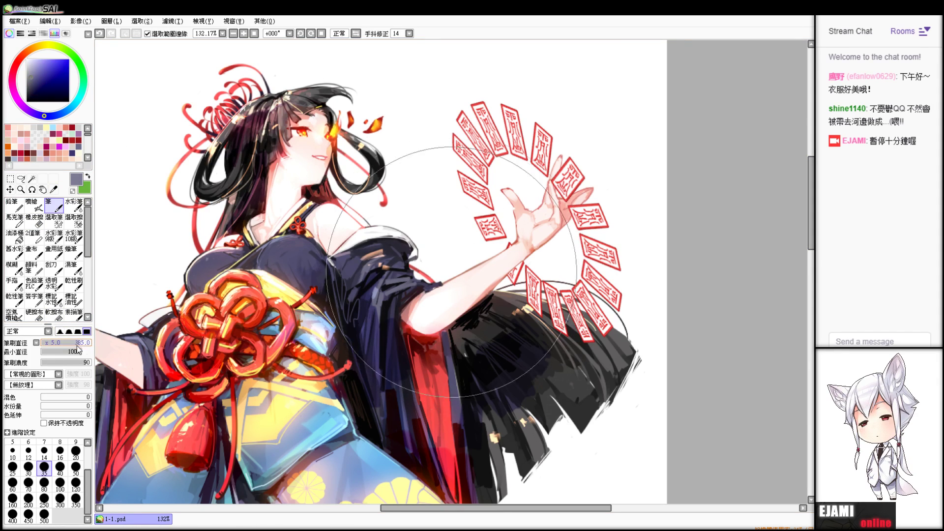
drag(474, 222, 552, 357)
key(ctrl+z)
mouse_move(529, 296)
mouse_down()
mouse_move(531, 349)
mouse_move(499, 287)
mouse_up()
key(ctrl+z)
key(ctrl+z)
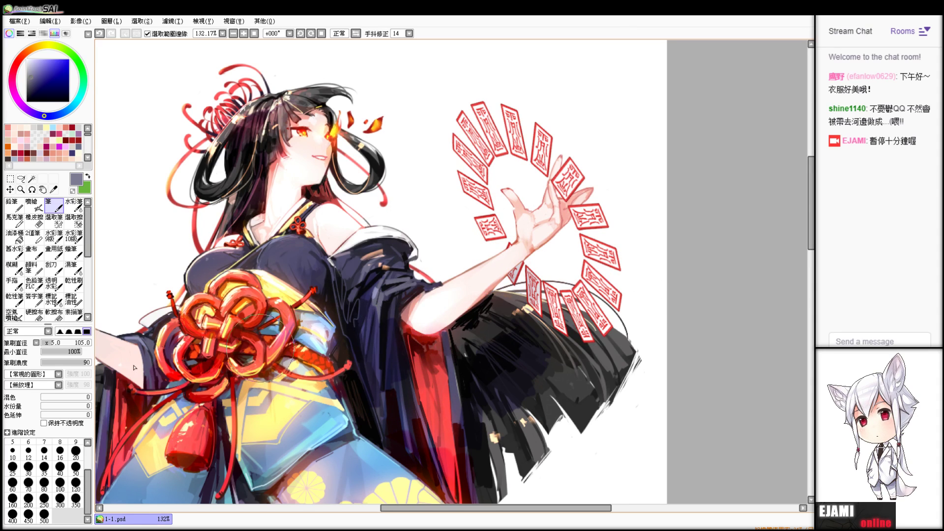
- Brush light grey over the lower part of the stamp ring at brush size 500
click(44, 514)
click(27, 65)
drag(403, 212, 565, 326)
key(ctrl+z)
drag(477, 360, 618, 284)
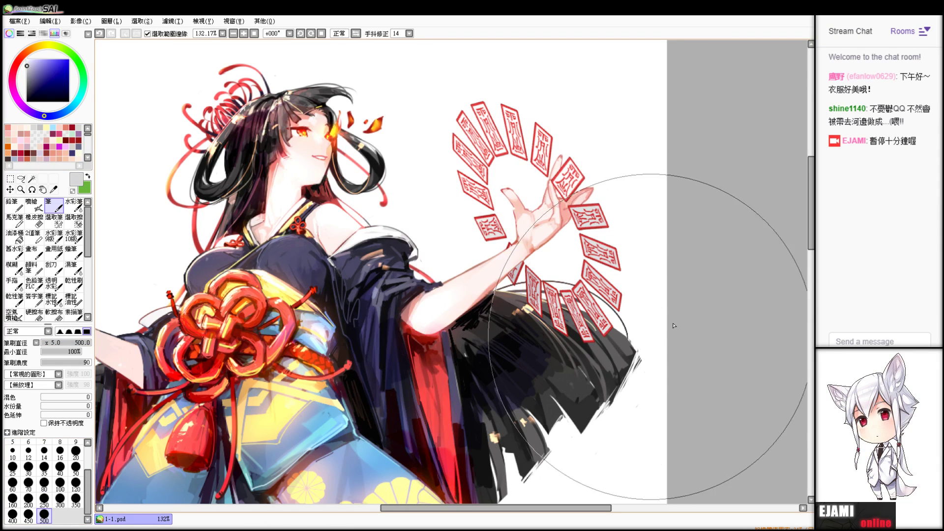
scroll(451, 272, down, 9)
scroll(451, 272, up, 4)
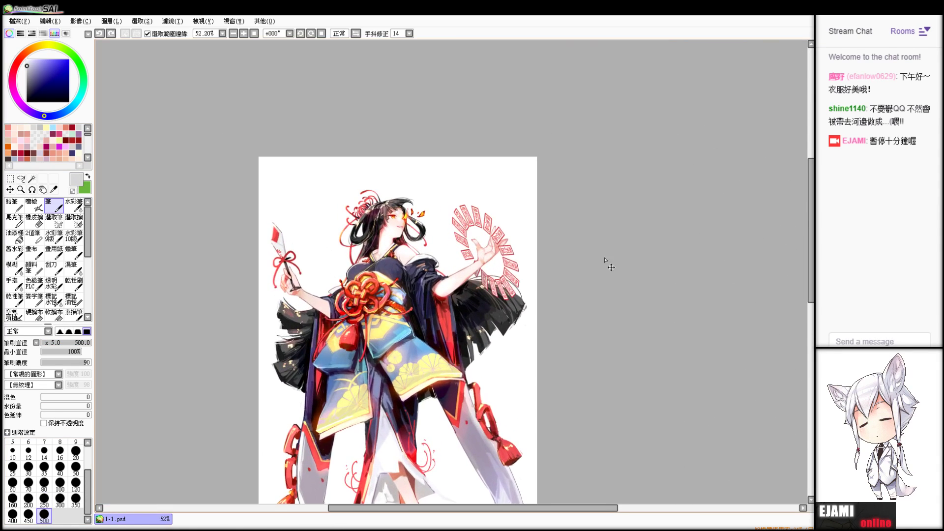
scroll(467, 212, up, 5)
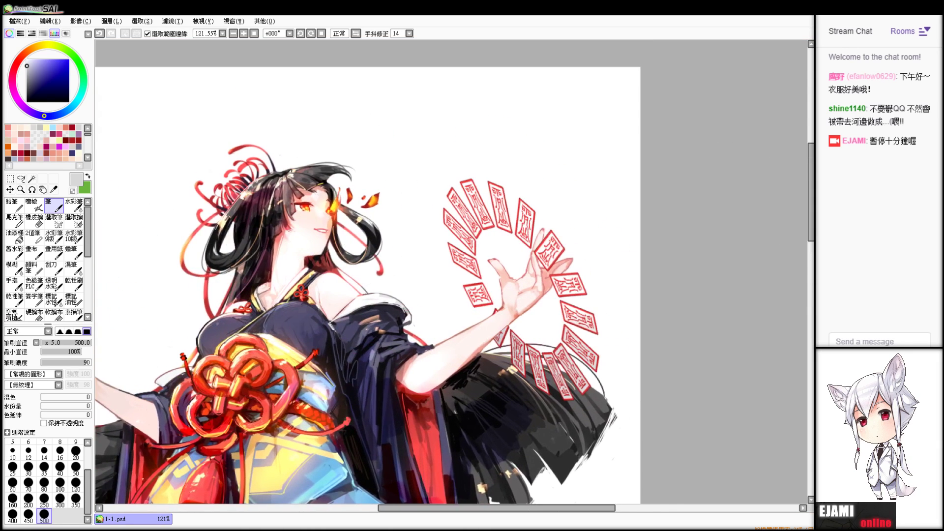
drag(453, 283, 463, 261)
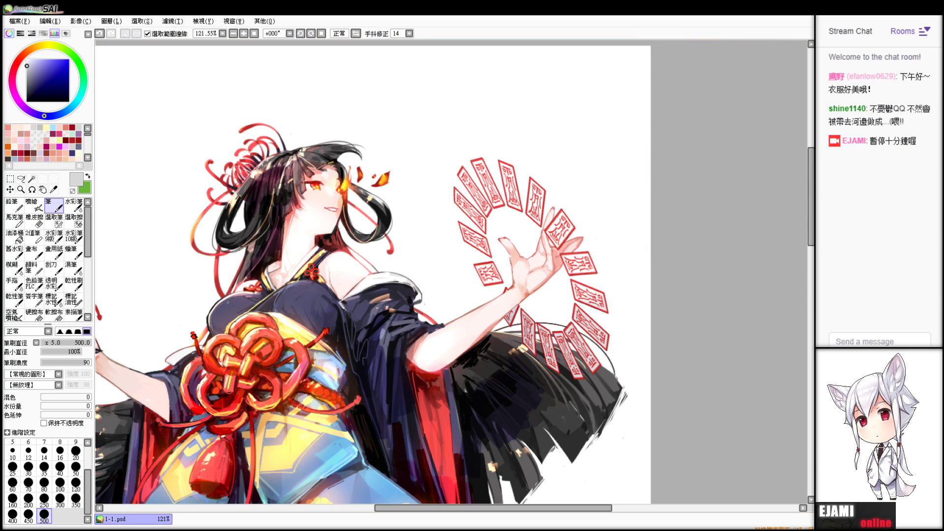
- Sample the kimono lining's red and recolour the stamps a more saturated red with the brush and an airbrush of size 100
key(alt)
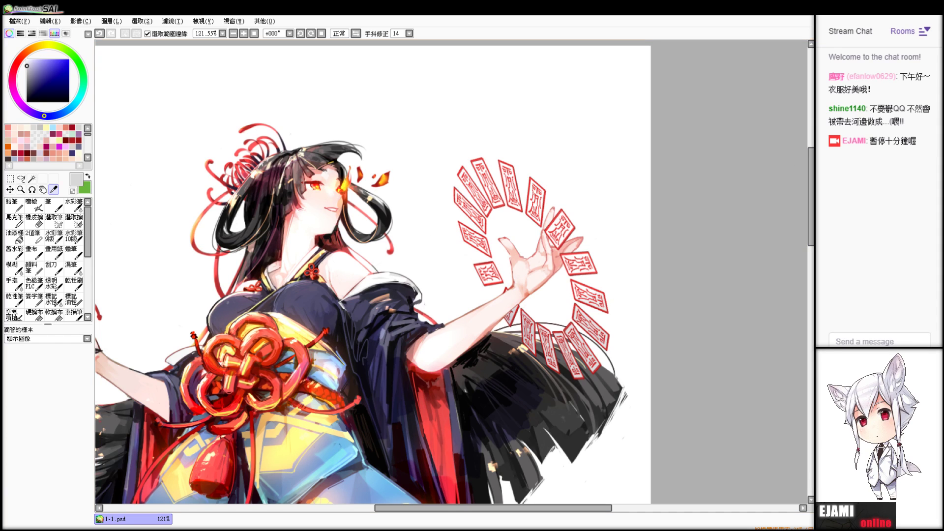
alt+click(444, 403)
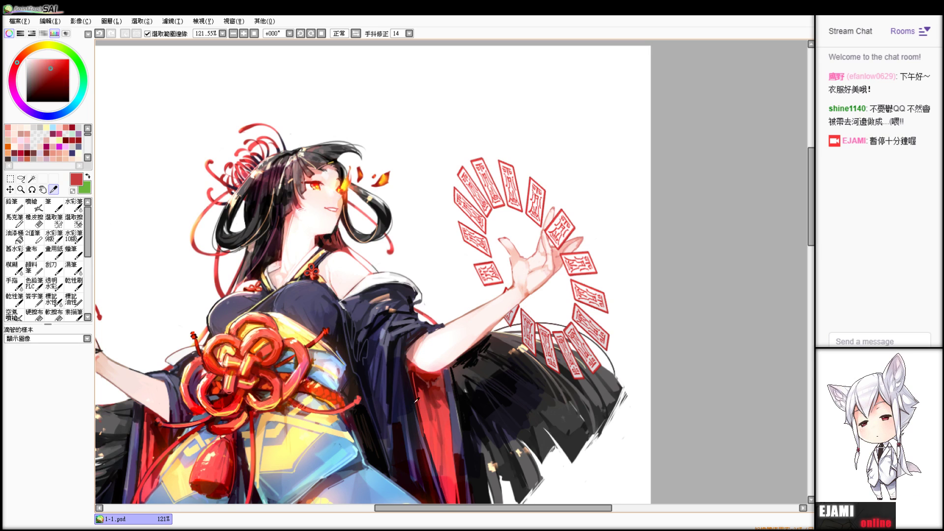
click(33, 206)
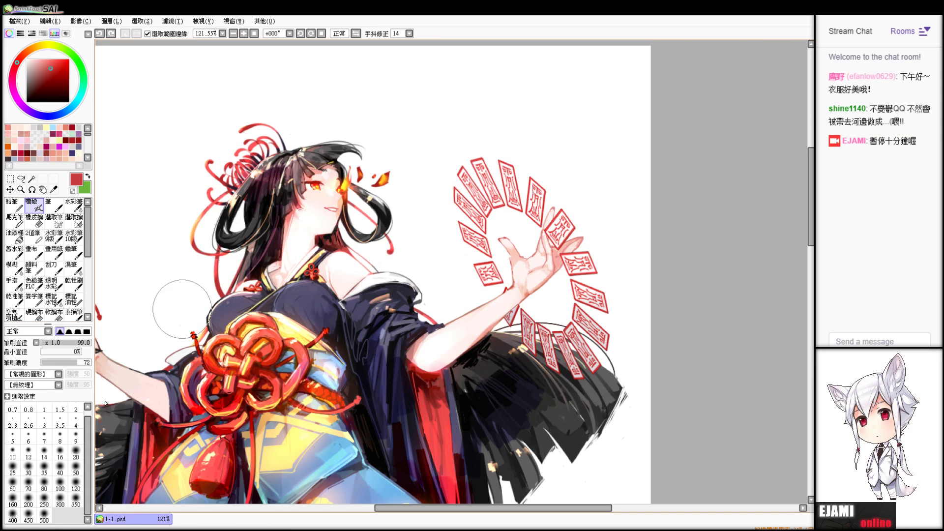
click(60, 498)
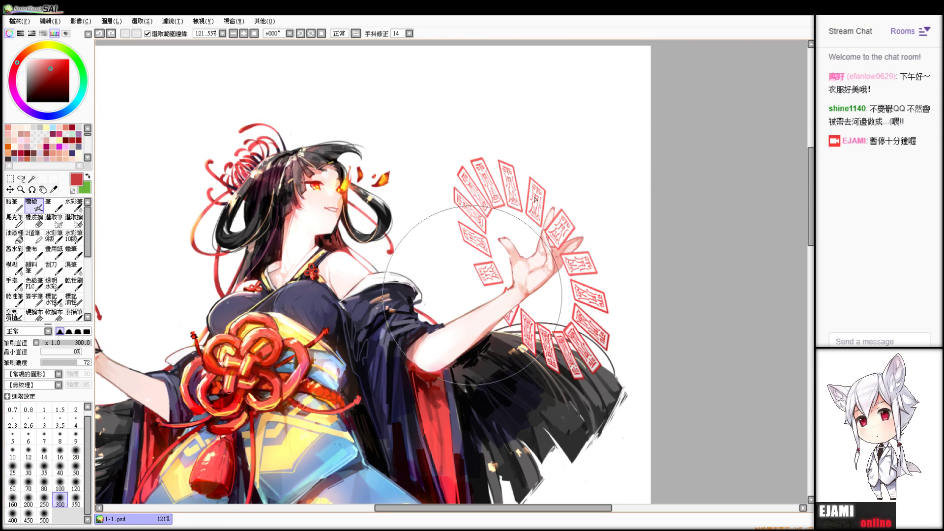
click(60, 489)
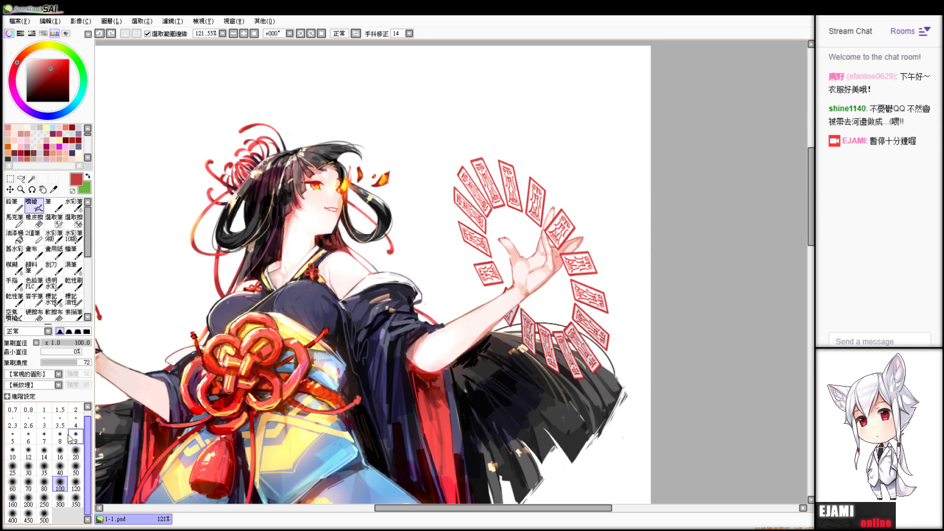
click(54, 205)
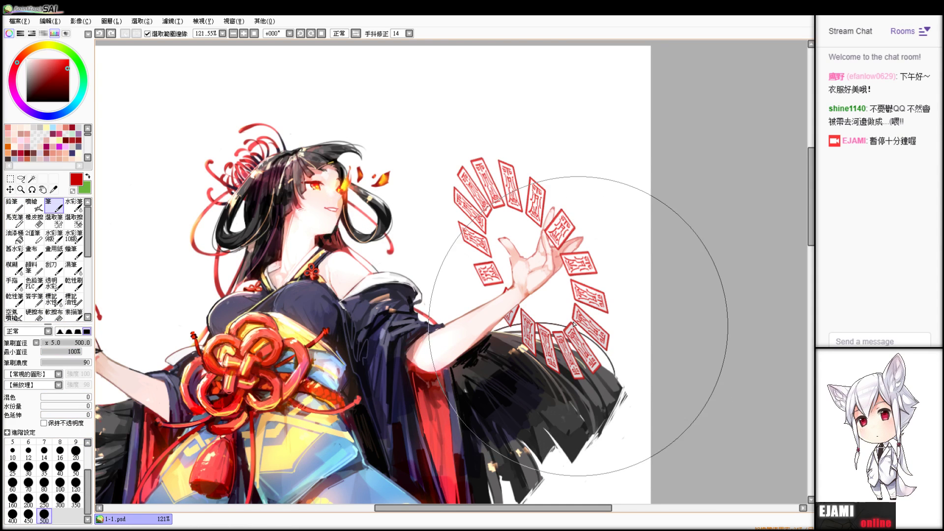
click(60, 498)
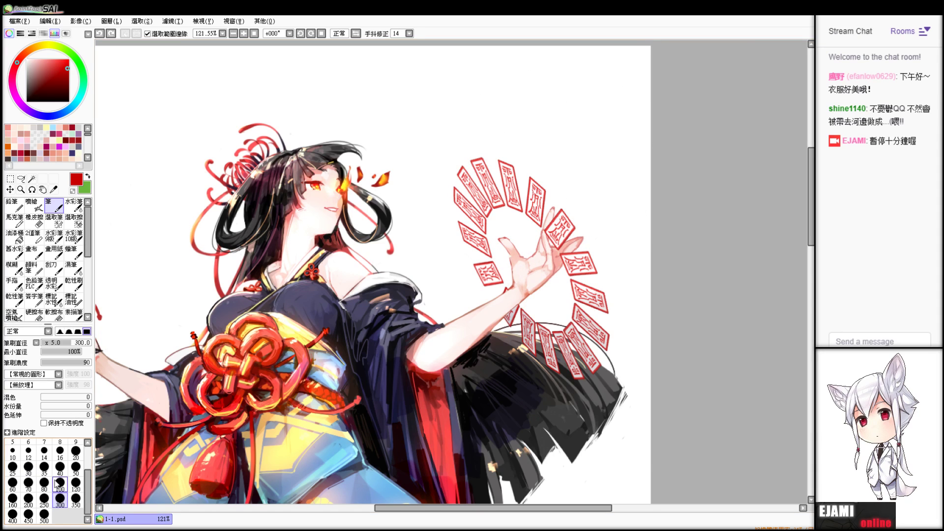
click(45, 498)
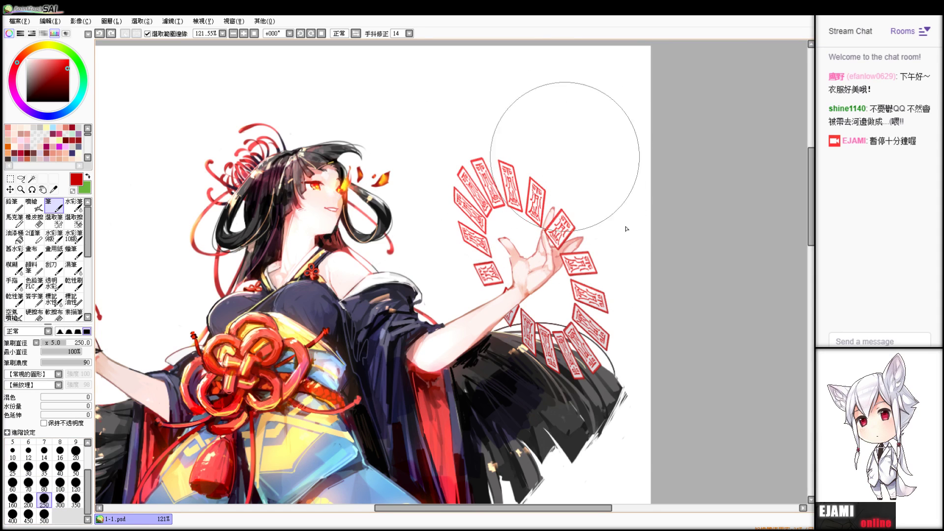
click(35, 205)
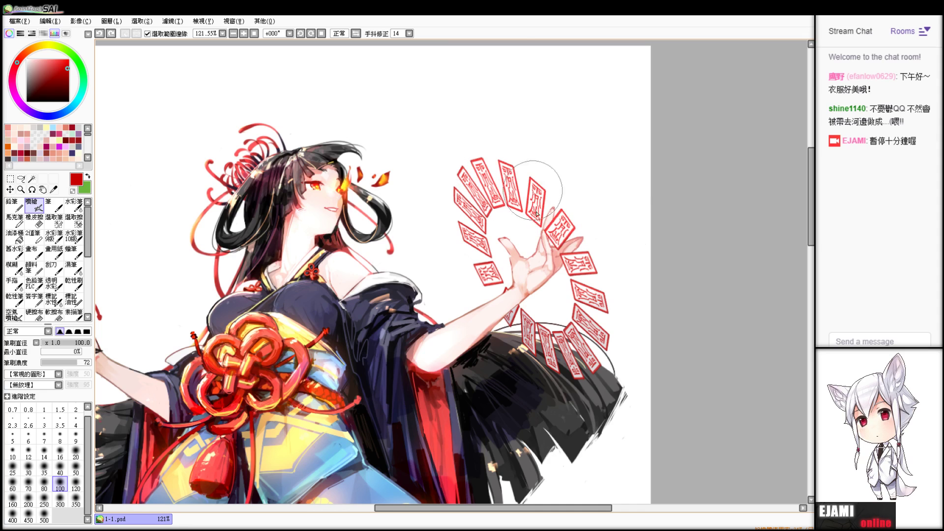
mouse_move(623, 349)
mouse_down()
mouse_move(561, 316)
mouse_move(632, 372)
mouse_up()
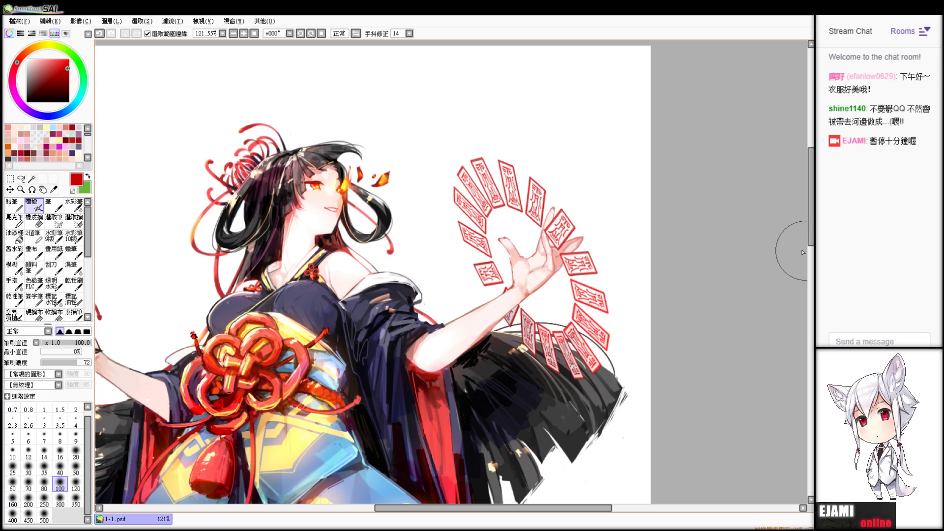
- Try to fade the ring's upper-left stamps with white airbrush strokes, undoing each attempt
right_click(449, 223)
drag(449, 223, 602, 383)
key(ctrl+z)
drag(449, 236, 507, 162)
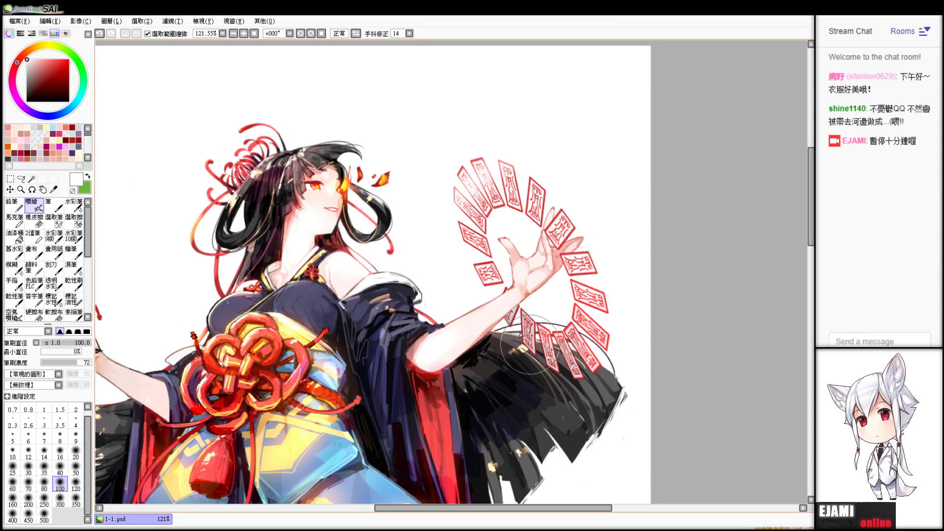
key(ctrl+z)
drag(459, 252, 514, 165)
key(ctrl+z)
mouse_move(433, 260)
mouse_down()
mouse_move(516, 150)
mouse_move(439, 279)
mouse_up()
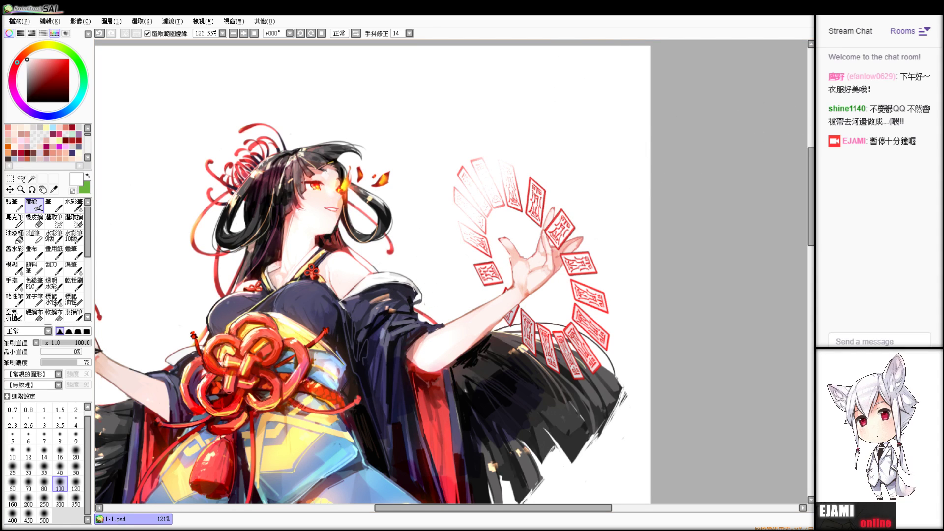
key(ctrl+z)
scroll(559, 214, down, 3)
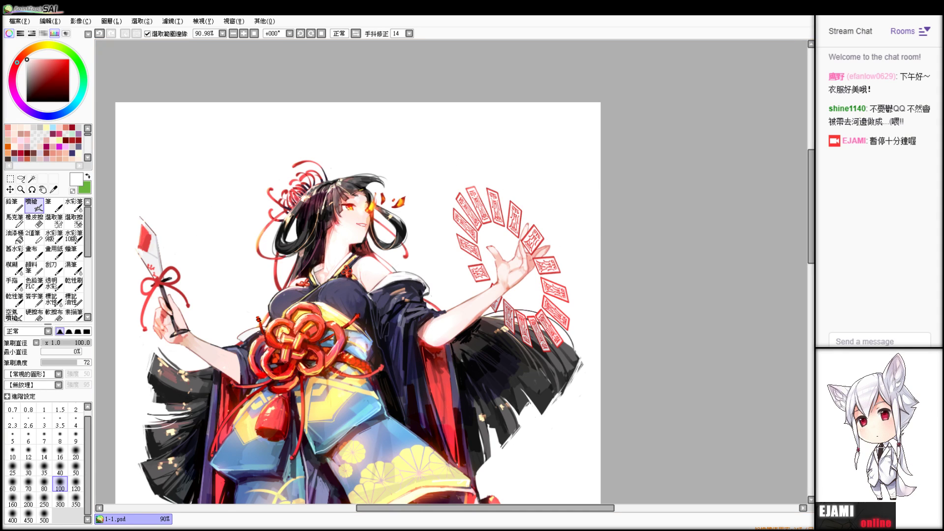
drag(540, 229, 531, 232)
key(ctrl+z)
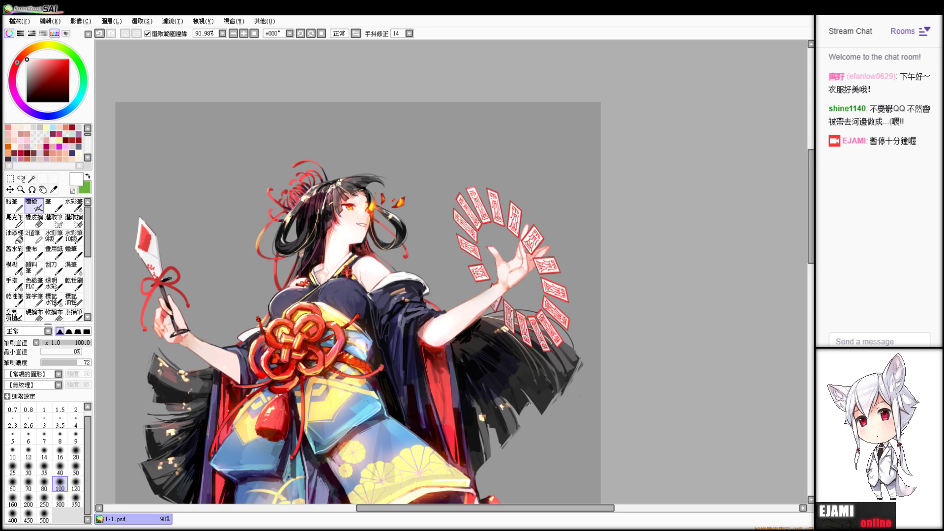
- Try to draw an edge line on a lower-right stamp with a 1 px pencil in sampled pink, and undo it
scroll(451, 272, down, 1)
scroll(451, 272, up, 5)
alt+click(504, 259)
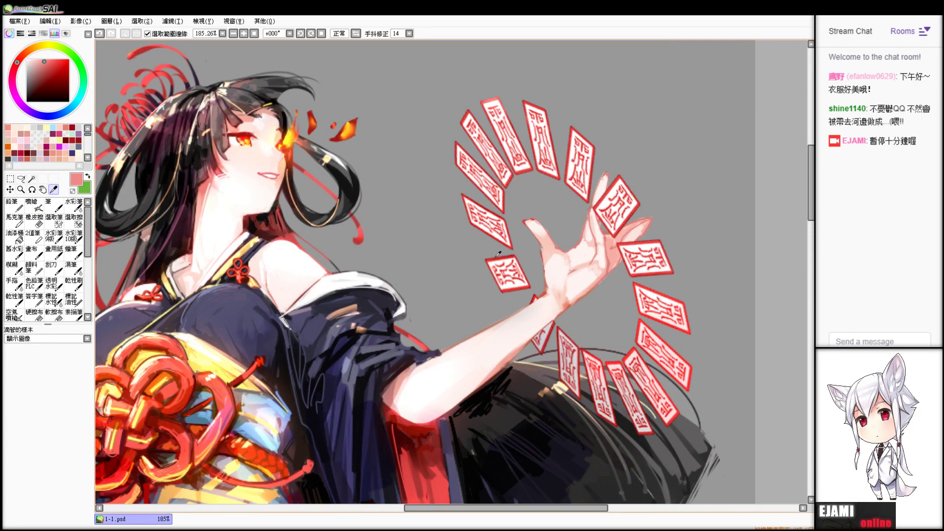
key(n)
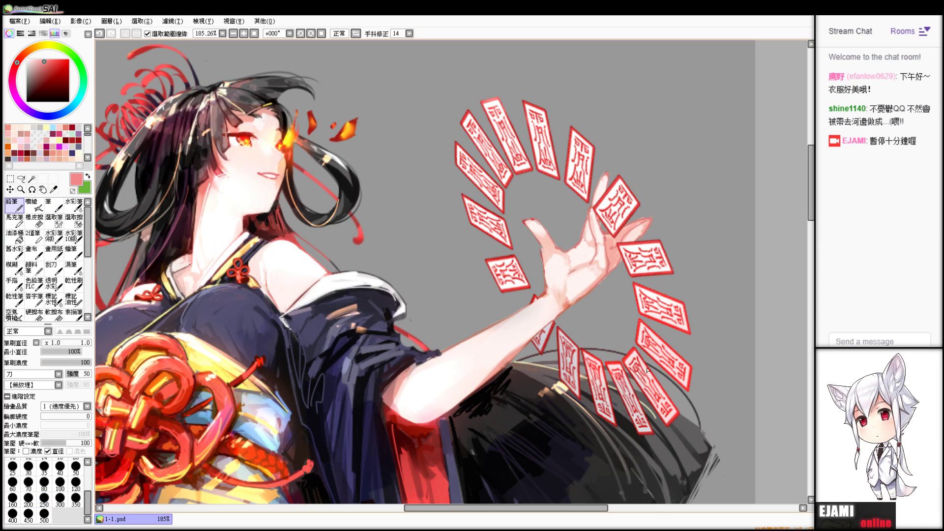
key(ctrl+z)
drag(640, 359, 674, 407)
key(ctrl+z)
- Choose white and pencil a thin 1 px edge line along the stamps at the bottom of the ring
click(27, 60)
key(ctrl+z)
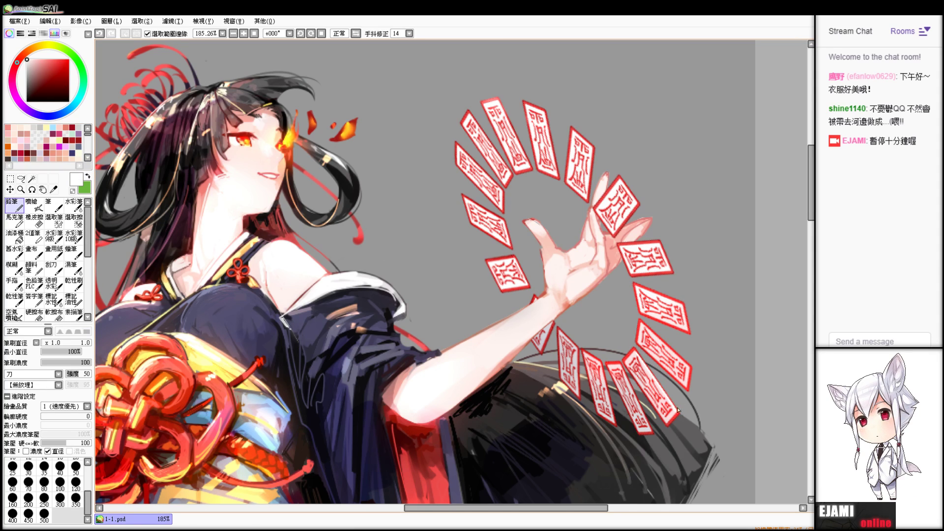
key(ctrl+z)
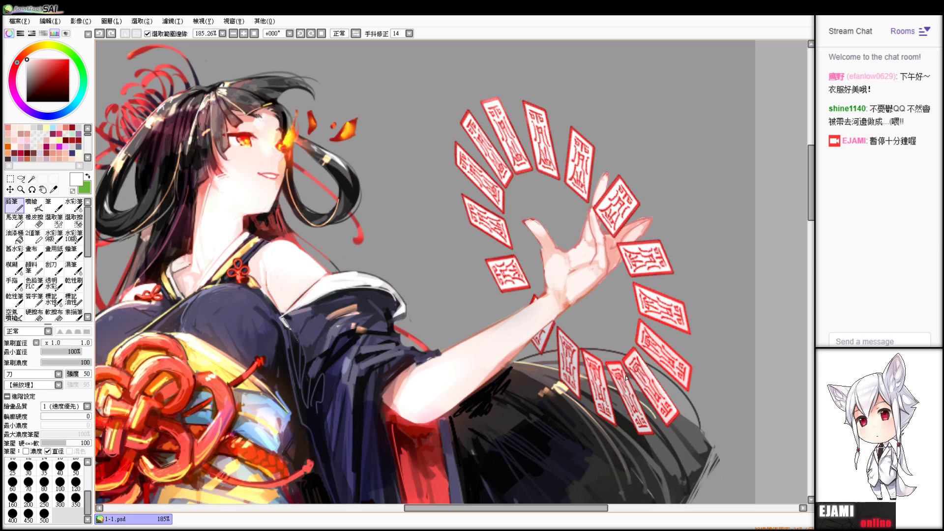
key(ctrl+z)
key(ctrl+z)
mouse_move(611, 414)
mouse_down()
mouse_move(600, 362)
mouse_move(607, 385)
mouse_up()
key(ctrl+z)
key(ctrl+y)
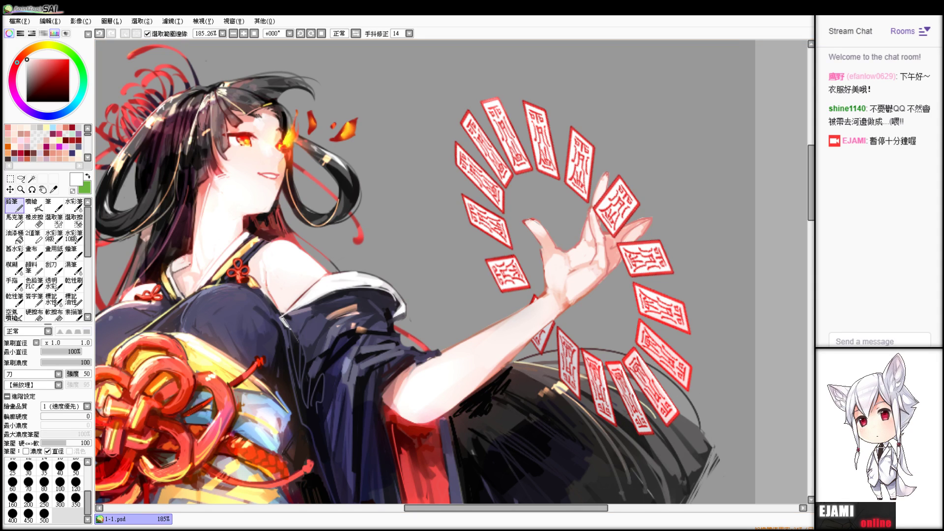
- Restore the white background and pencil thin white 1 px lines along the upper edges of the ring's right-hand stamps
click(826, 451)
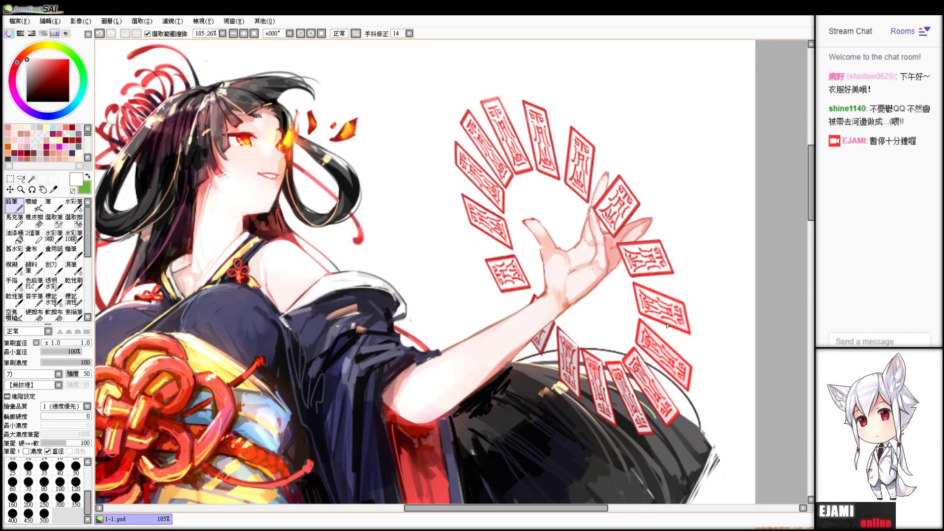
key(ctrl+z)
key(ctrl+z)
drag(639, 321, 682, 360)
key(ctrl+z)
key(ctrl+z)
key(ctrl+z)
key(ctrl+z)
drag(640, 320, 691, 367)
drag(652, 293, 688, 305)
key(ctrl+z)
drag(634, 283, 687, 306)
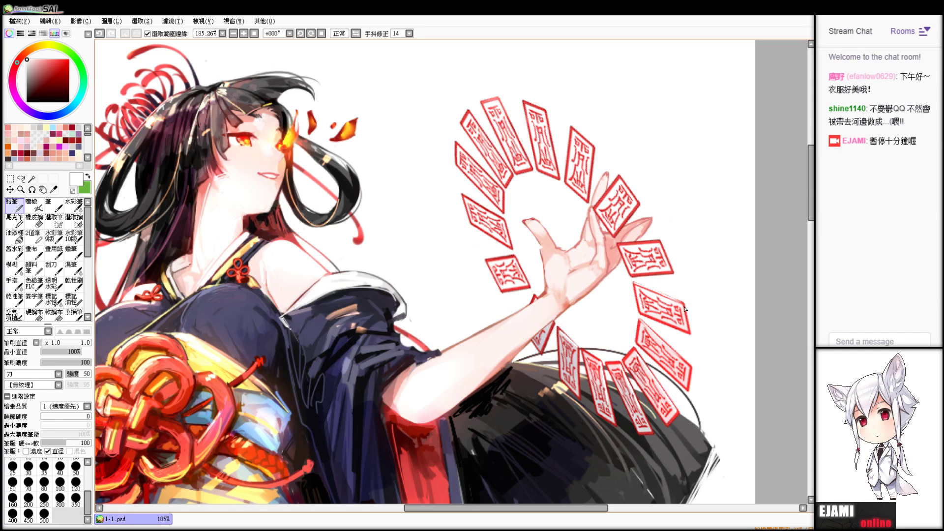
scroll(685, 308, down, 5)
scroll(685, 308, up, 3)
scroll(451, 272, up, 2)
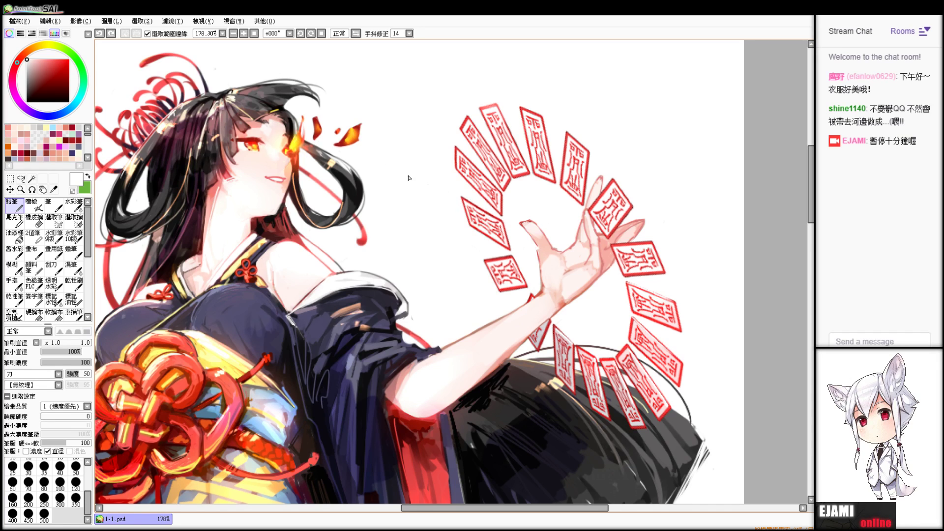
- Sample the stamps' pale pink and pencil a thin 1 px edge line along a stamp on the ring's right side
key(alt)
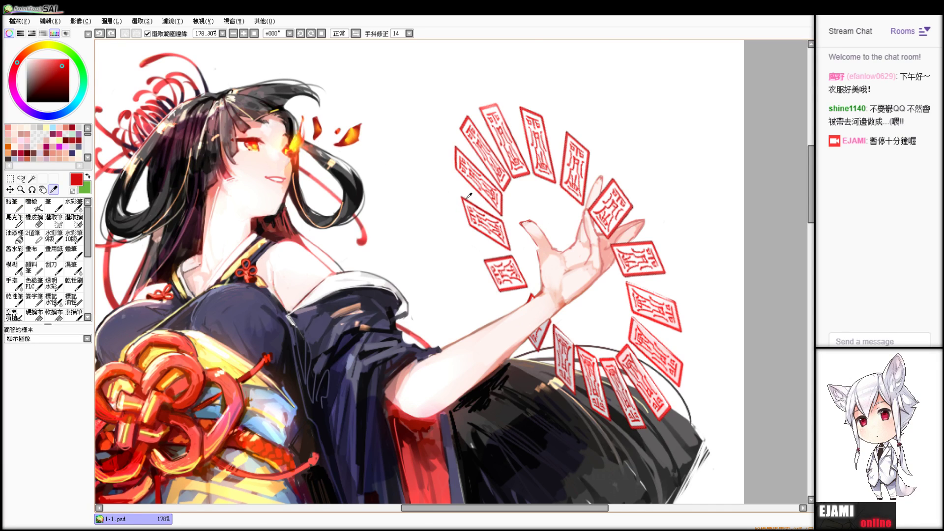
alt+click(541, 214)
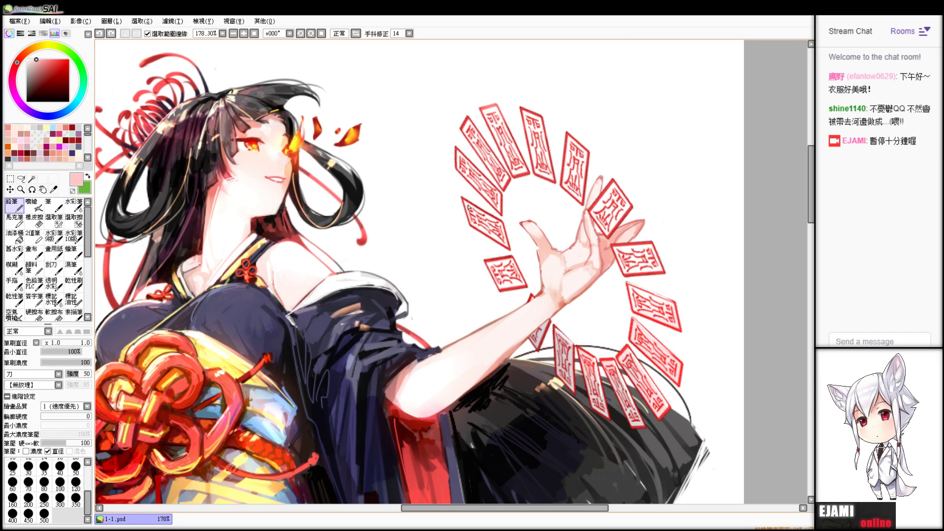
drag(464, 200, 506, 227)
key(ctrl+z)
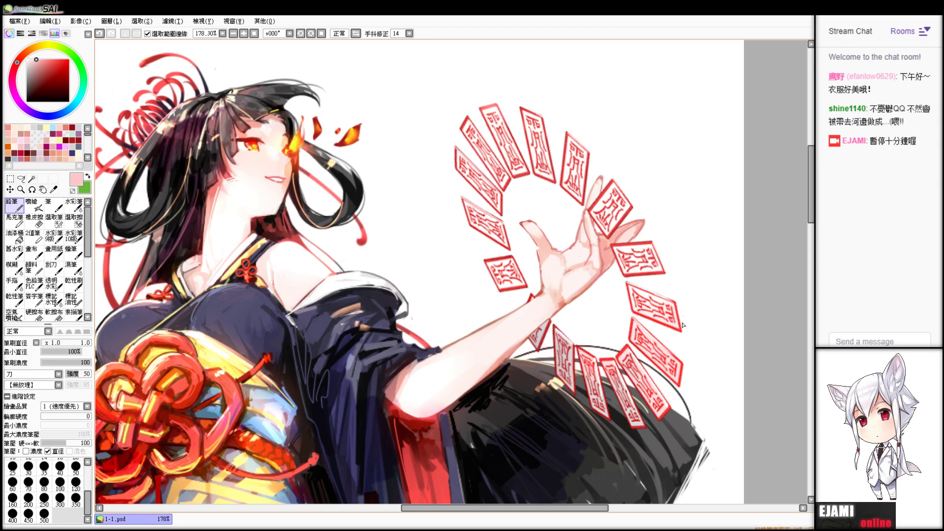
drag(677, 301, 681, 329)
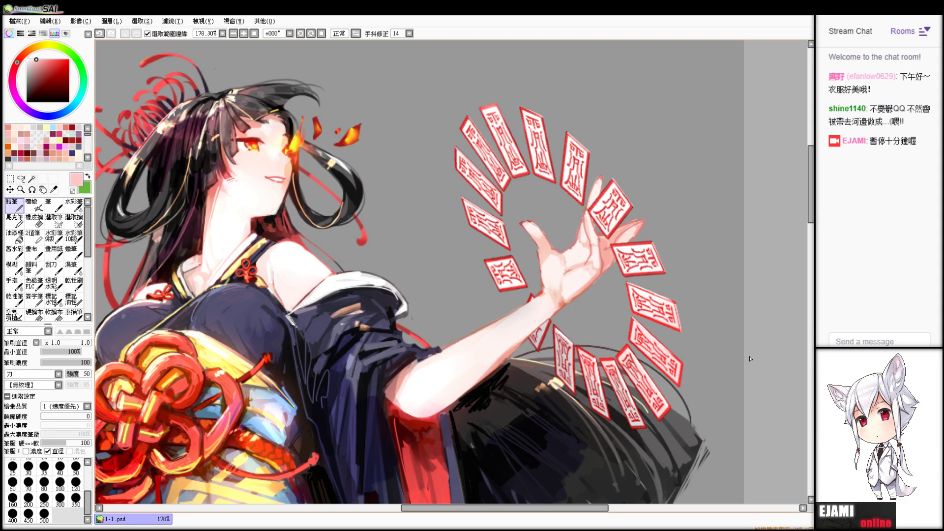
- Try to pencil dark red edge lines on the stamp at the top of the ring with 21% minimum size, undoing each attempt
key(alt)
alt+click(529, 170)
click(45, 82)
key(ctrl+z)
drag(66, 352, 52, 352)
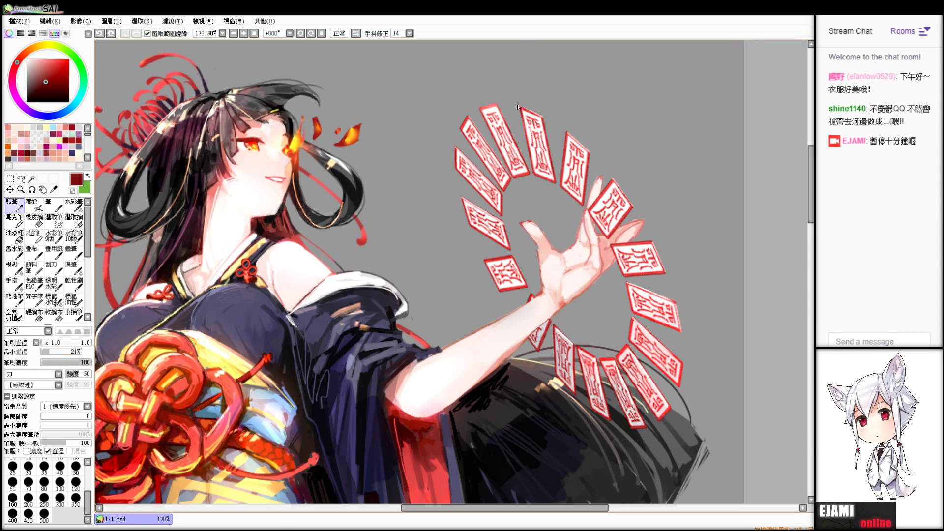
drag(522, 107, 536, 114)
key(ctrl+z)
mouse_move(520, 107)
mouse_down()
mouse_move(544, 116)
mouse_move(556, 184)
mouse_up()
key(ctrl+z)
key(ctrl+z)
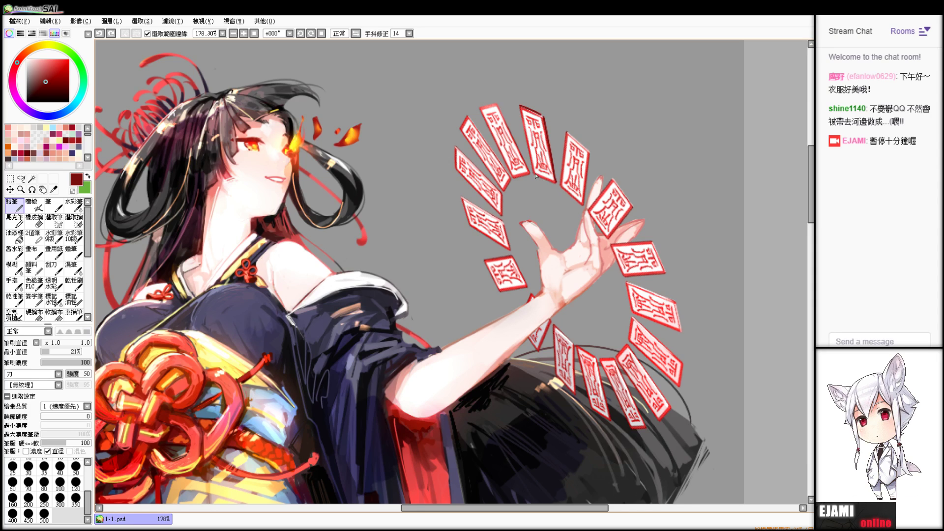
key(ctrl+z)
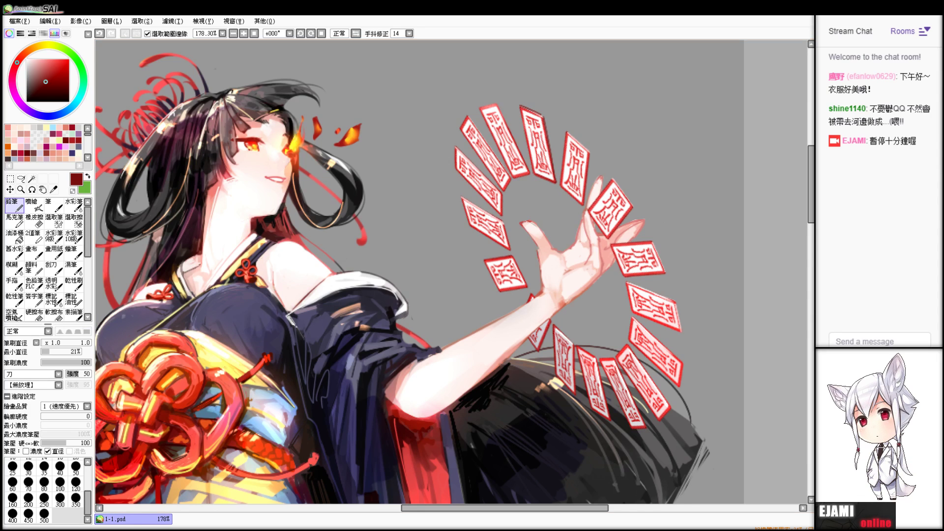
key(ctrl+z)
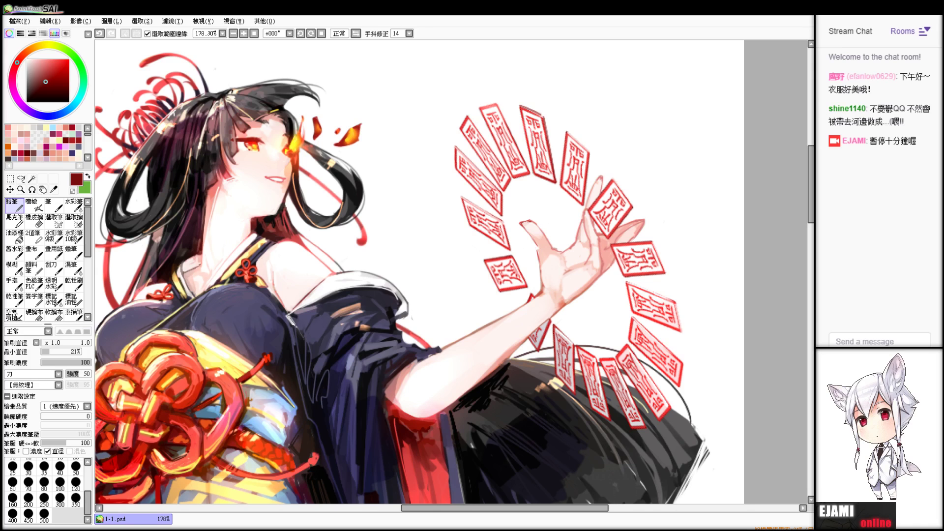
- Try more dark red pencil lines on the ring's other stamps and undo them
scroll(451, 272, down, 5)
scroll(451, 272, up, 5)
key(v)
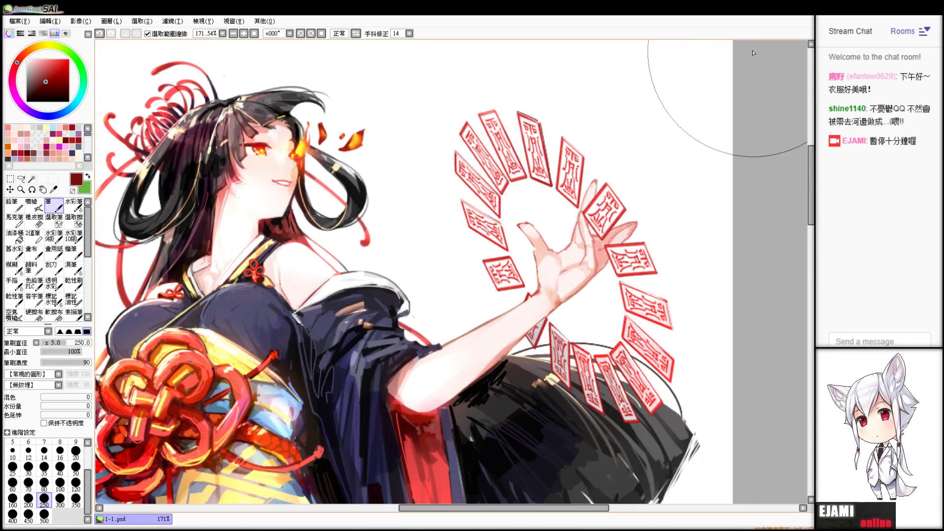
key(ctrl+z)
key(n)
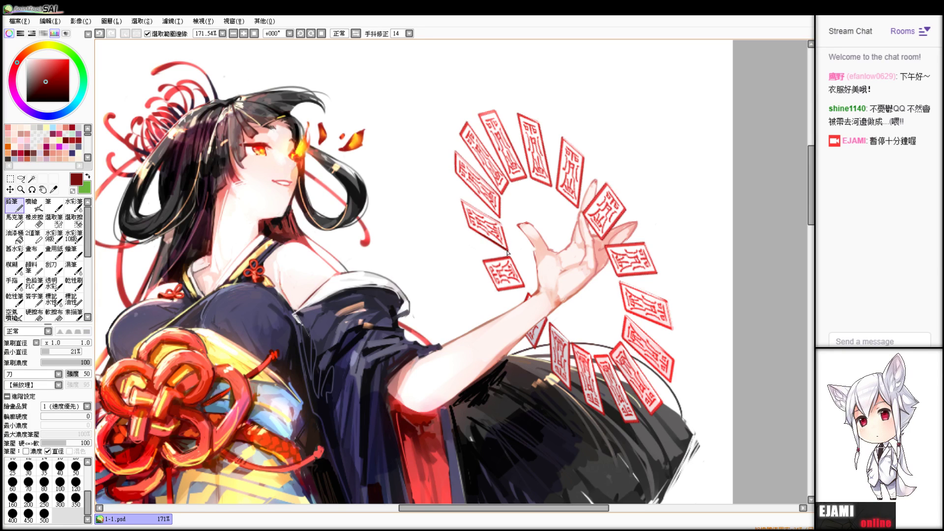
key(ctrl+z)
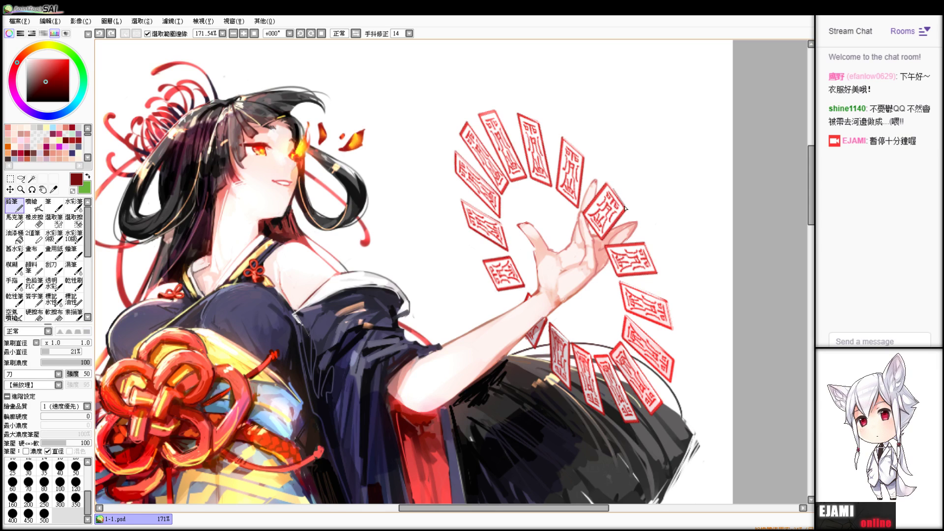
key(ctrl+z)
key(ctrl+z)
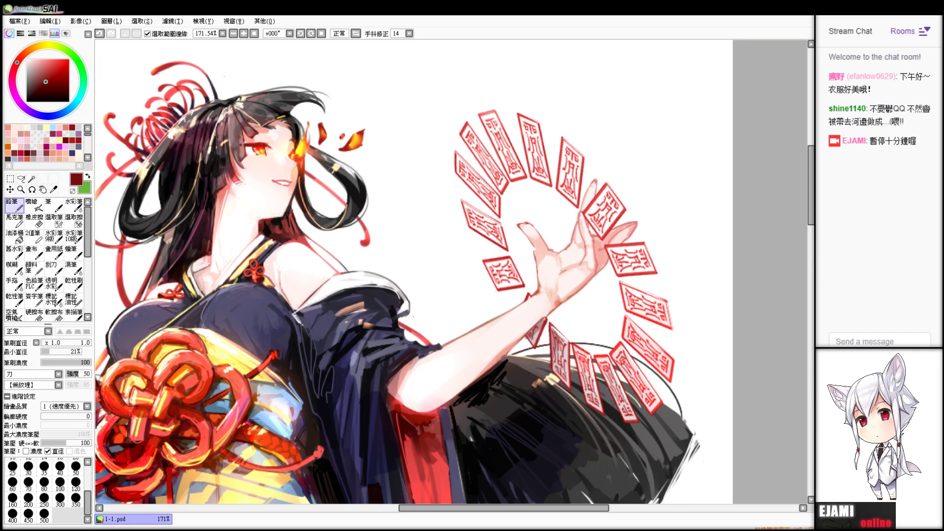
- Try to tint the ring's lower-left stamp in greyish pink tones with a 30 px brush, undoing each attempt
click(28, 71)
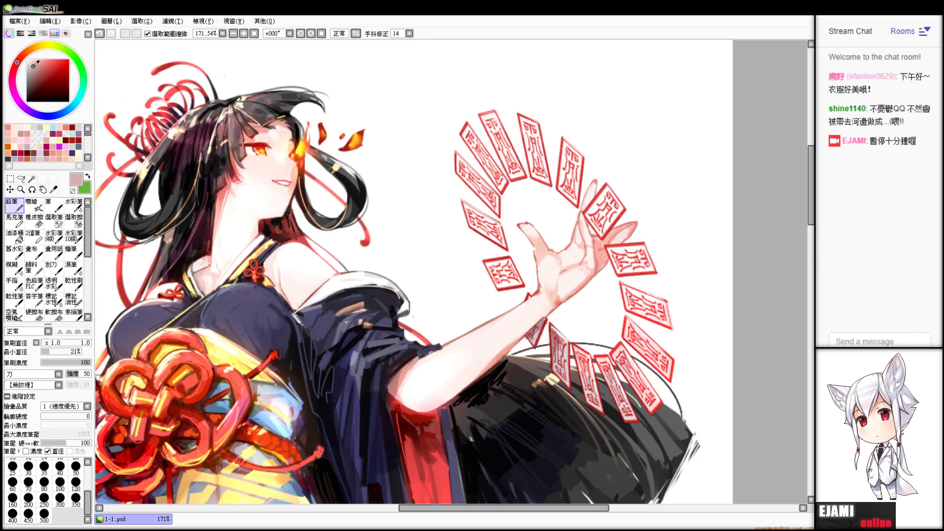
click(54, 205)
drag(46, 343, 45, 341)
mouse_move(509, 258)
mouse_down()
mouse_move(462, 285)
mouse_move(494, 270)
mouse_up()
key(ctrl+z)
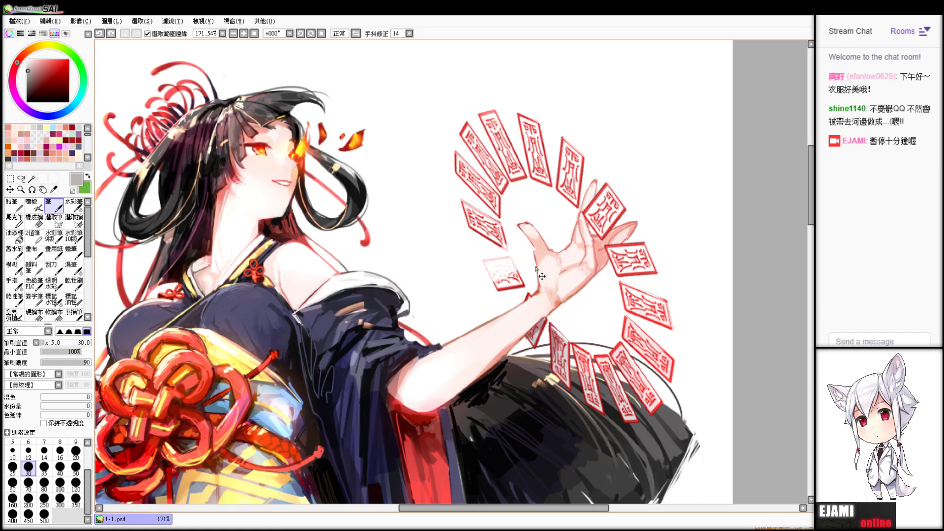
key(ctrl+z)
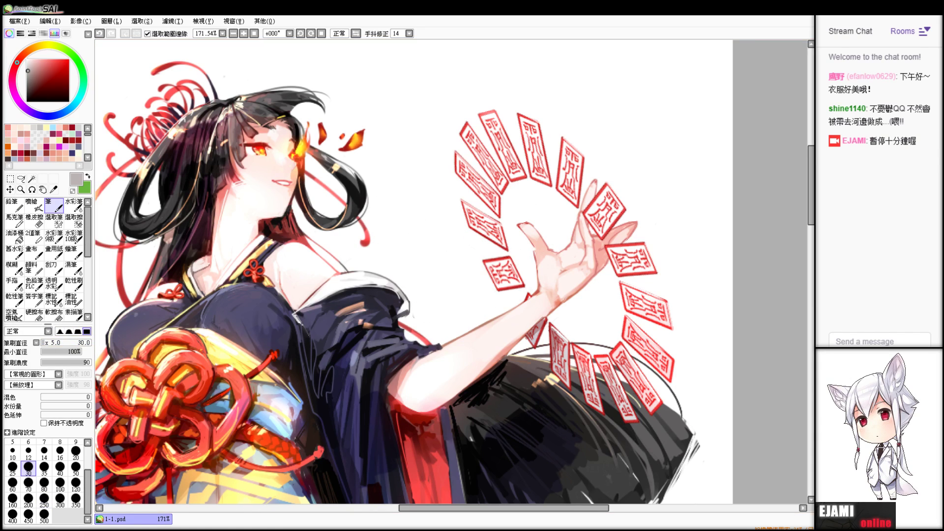
drag(29, 63, 22, 41)
drag(507, 252, 484, 270)
key(ctrl+z)
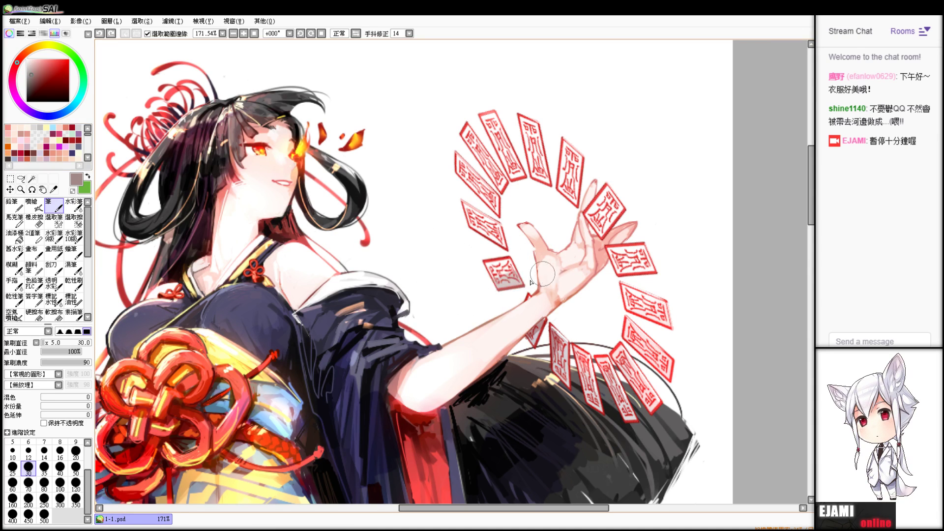
- Try to shade the lower-left stamp in a darker brownish red, partly erase the shading, and undo the strokes
key(e)
key(n)
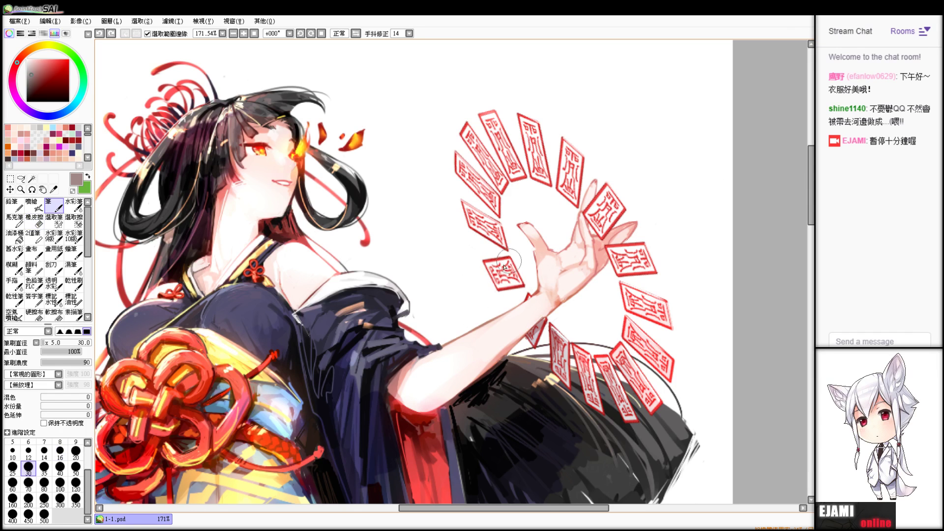
key(e)
key(ctrl+z)
click(38, 80)
key(n)
mouse_move(520, 274)
mouse_down()
mouse_move(473, 312)
mouse_move(542, 240)
mouse_up()
key(e)
key(ctrl+z)
key(ctrl+z)
drag(462, 310, 549, 232)
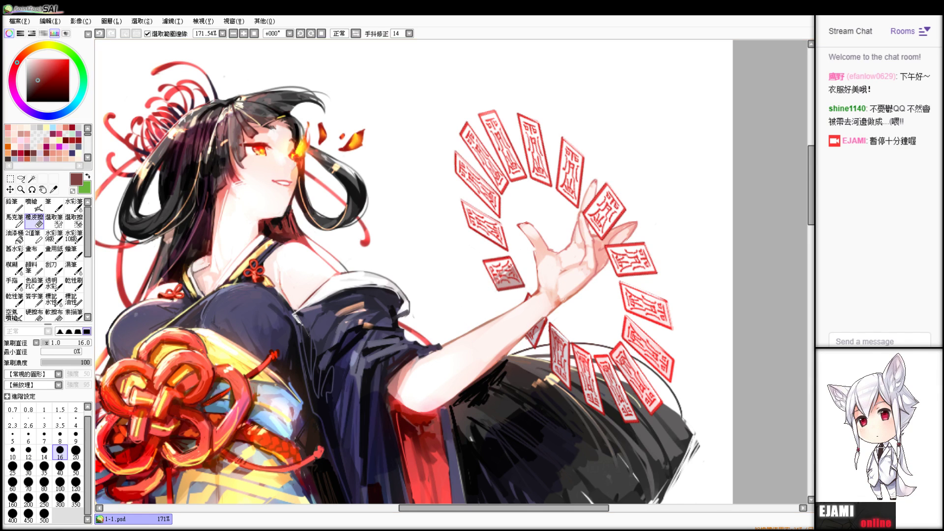
scroll(543, 279, down, 7)
scroll(543, 279, up, 6)
key(ctrl+z)
key(ctrl+z)
- Brush muted blue shading onto the stamp just below the forearm, compare it with the unshaded version, and return the colour to muted red
key(b)
key(e)
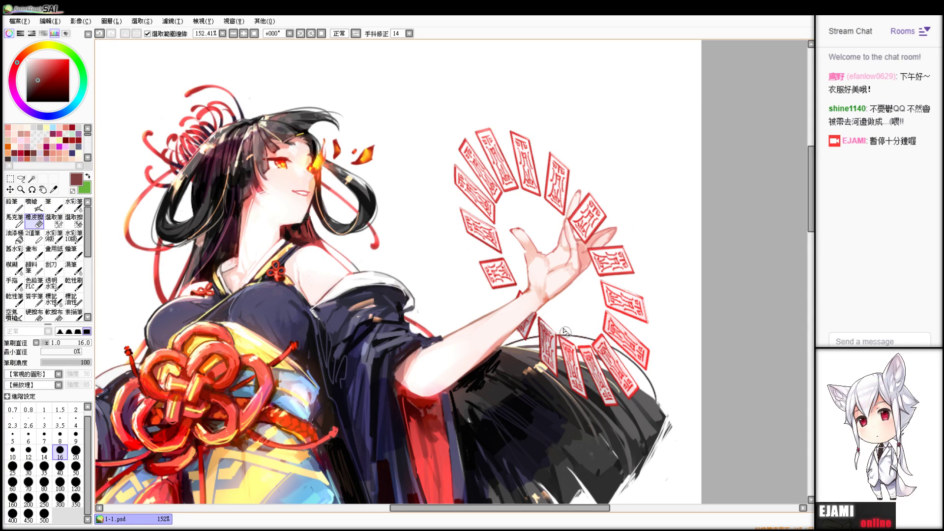
key(b)
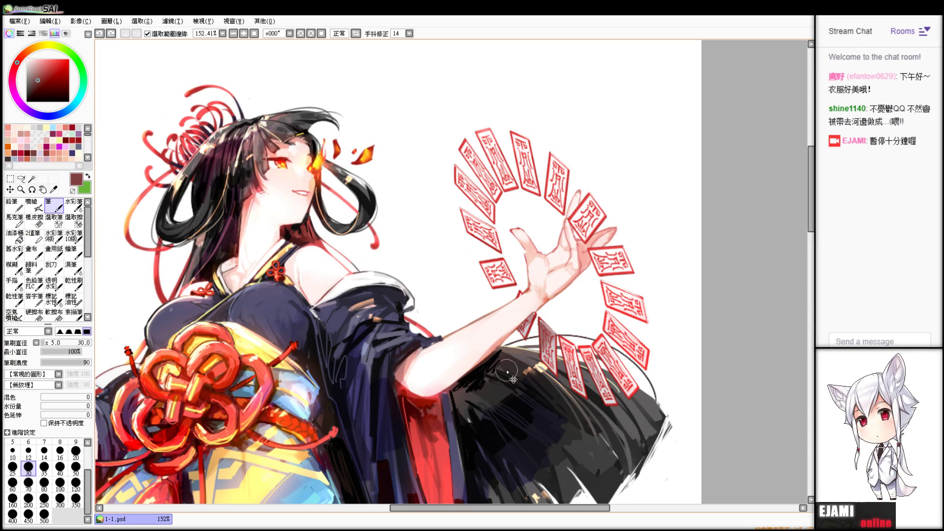
key(ctrl+z)
click(44, 116)
drag(547, 322, 546, 350)
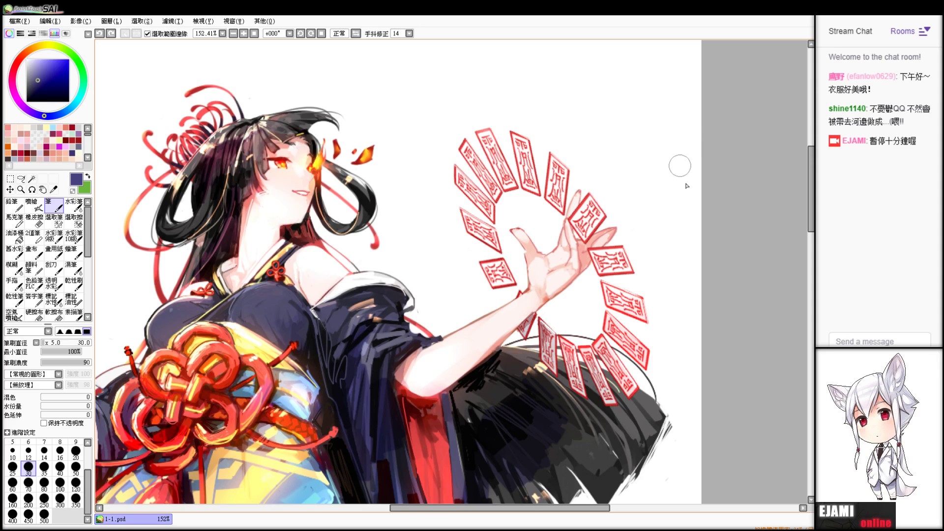
key(ctrl+y)
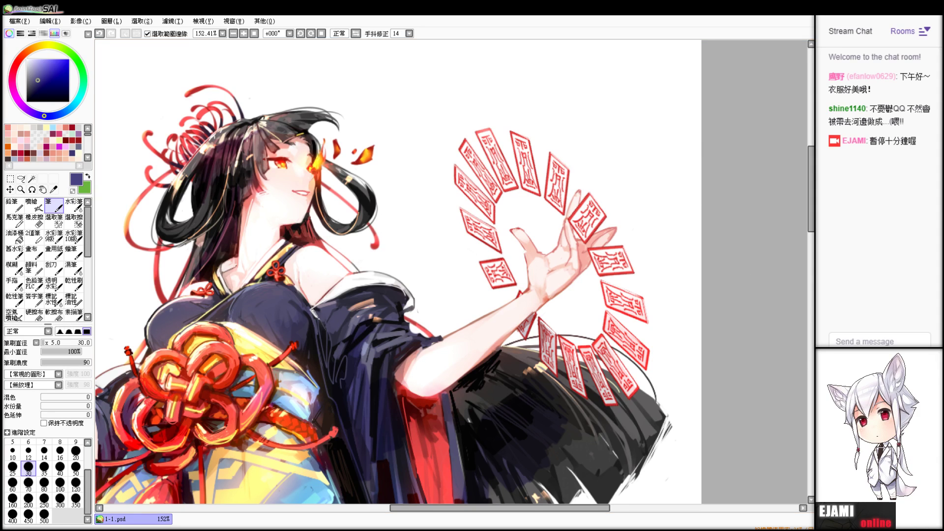
key(ctrl+z)
key(ctrl+y)
click(14, 71)
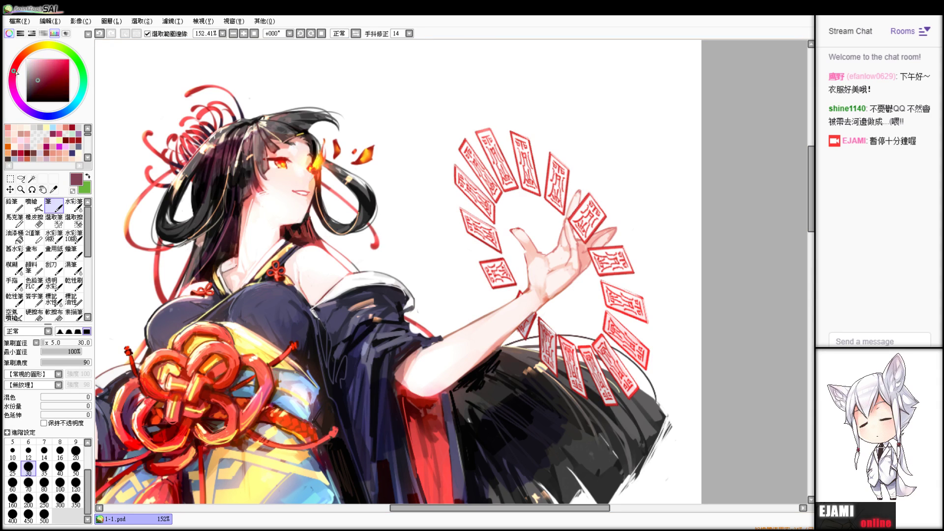
- Try to airbrush a muted red and a bright red glow over the black skirt below the ring at 100 px, undoing each stroke
click(33, 204)
drag(541, 388, 522, 407)
click(101, 33)
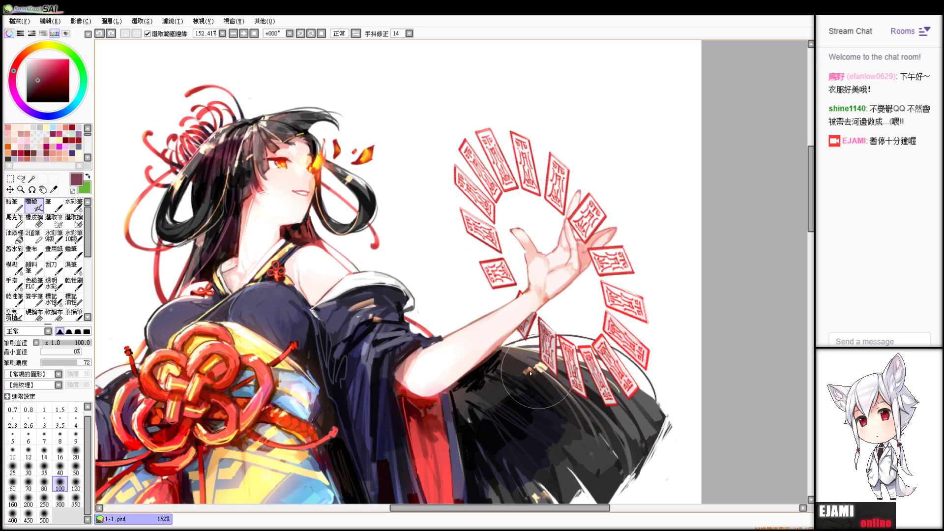
click(18, 59)
drag(550, 393, 582, 386)
key(ctrl+z)
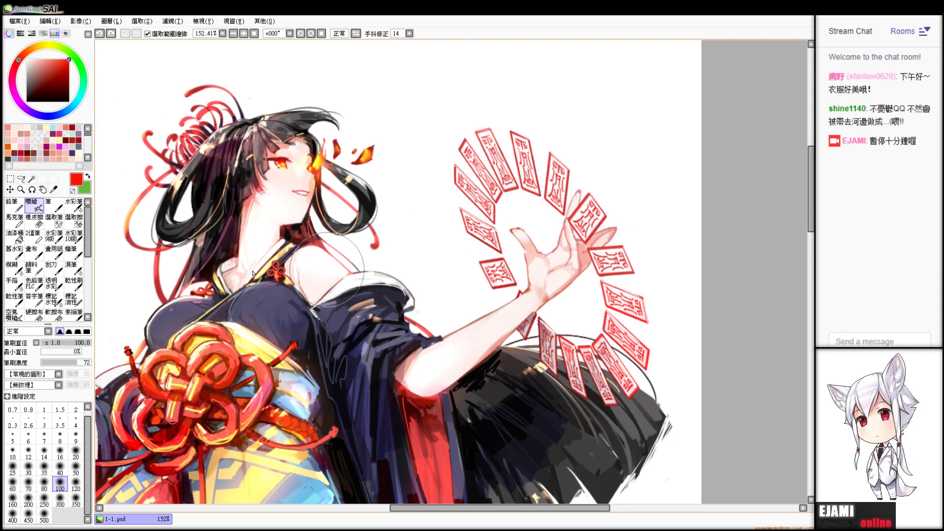
drag(86, 343, 66, 343)
drag(544, 377, 624, 409)
key(ctrl+z)
- Reduce the airbrush density to 30 and try darker red glow strokes around the ring's bottom stamps, undoing each one
click(56, 362)
click(90, 342)
drag(54, 71, 54, 76)
drag(558, 397, 592, 406)
key(ctrl+z)
drag(549, 376, 608, 404)
key(ctrl+z)
key(ctrl+z)
drag(553, 384, 633, 409)
key(ctrl+z)
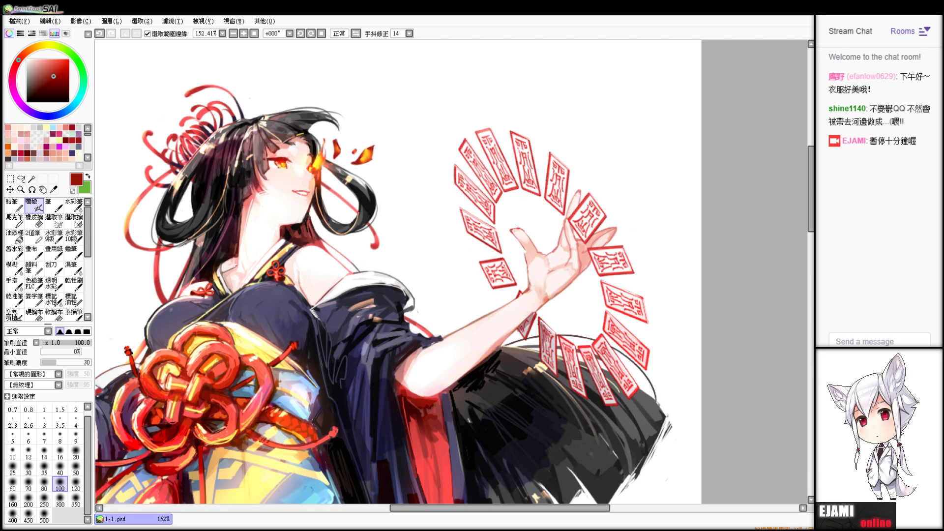
drag(556, 379, 630, 394)
key(ctrl+z)
drag(551, 376, 619, 400)
key(ctrl+z)
- Try crimson strokes across the ring's bottom stamps with the 30 px brush and the 100 px airbrush, and undo them
click(54, 205)
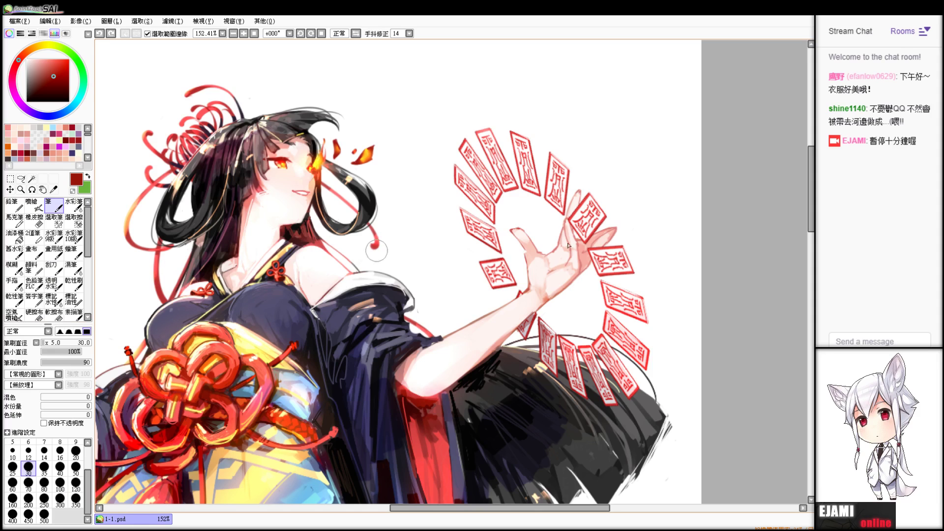
drag(58, 72, 68, 71)
mouse_move(498, 378)
mouse_down()
mouse_move(573, 425)
mouse_move(637, 433)
mouse_up()
key(ctrl+z)
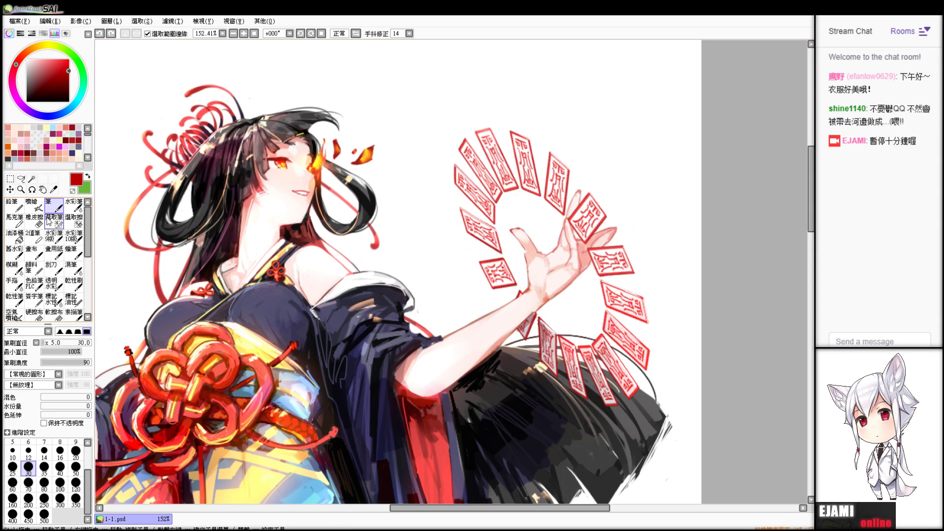
click(31, 204)
drag(639, 383, 605, 416)
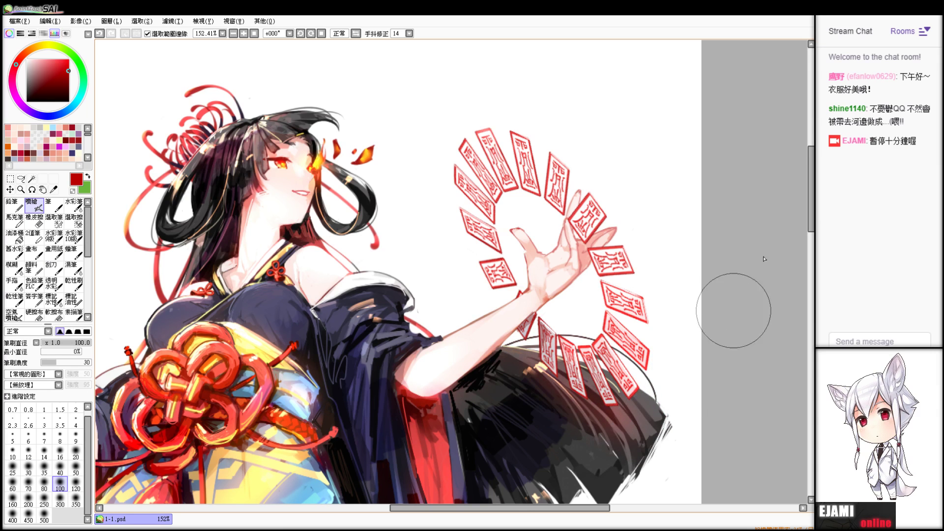
key(ctrl+z)
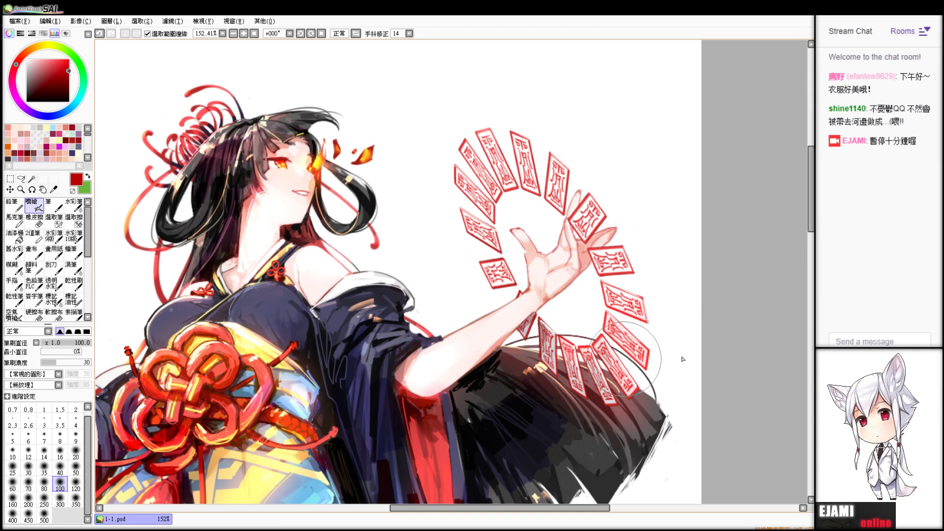
- Try to airbrush an orange-red glow on the skirt beneath the ring while viewing more of the figure, and undo it
scroll(451, 272, down, 8)
scroll(451, 272, up, 3)
drag(535, 340, 529, 282)
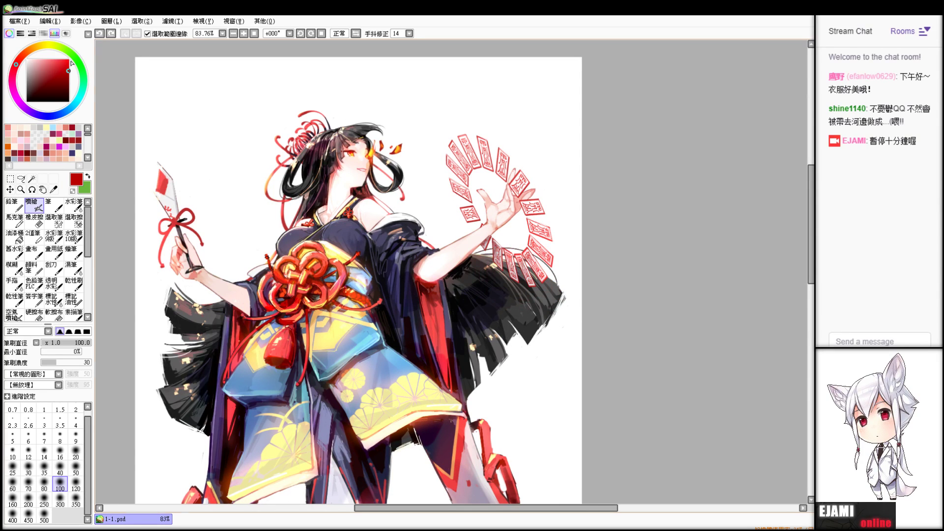
drag(55, 70, 50, 72)
mouse_move(508, 273)
mouse_down()
mouse_move(499, 279)
mouse_move(517, 275)
mouse_up()
key(ctrl+z)
mouse_move(18, 60)
mouse_down()
mouse_move(69, 67)
mouse_move(20, 59)
mouse_up()
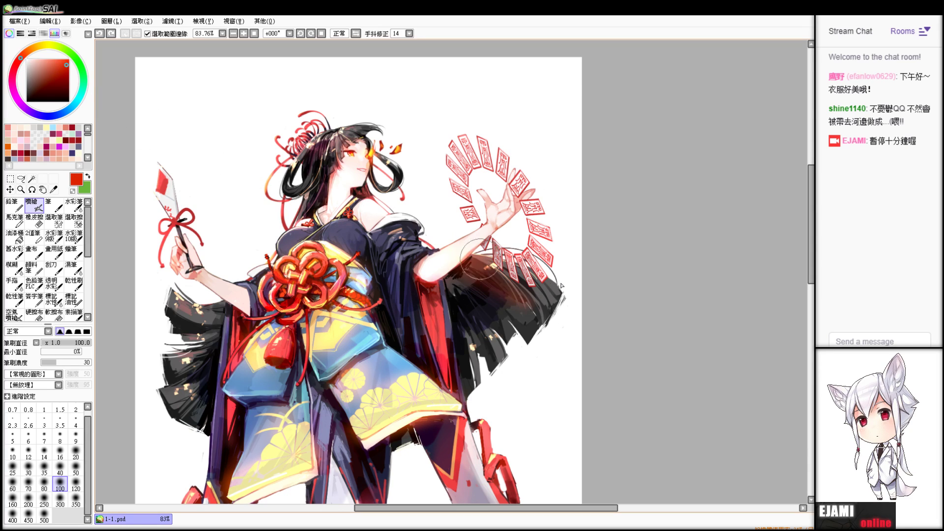
drag(503, 277, 547, 277)
key(ctrl+z)
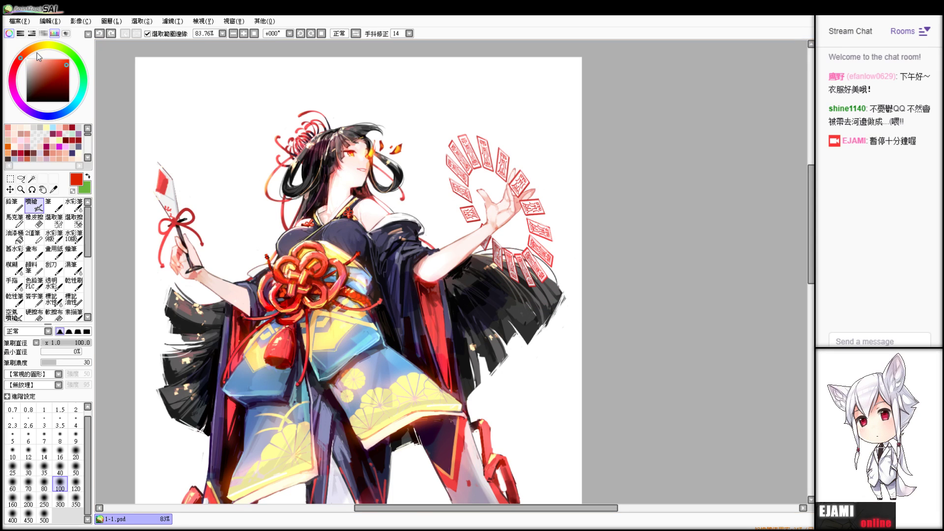
- Try a saturated crimson airbrush glow on the skirt below the ring and undo it
click(16, 65)
click(69, 66)
mouse_move(496, 277)
mouse_down()
mouse_move(554, 278)
mouse_move(517, 285)
mouse_move(551, 277)
mouse_move(525, 297)
mouse_move(529, 304)
mouse_up()
key(ctrl+z)
key(ctrl+z)
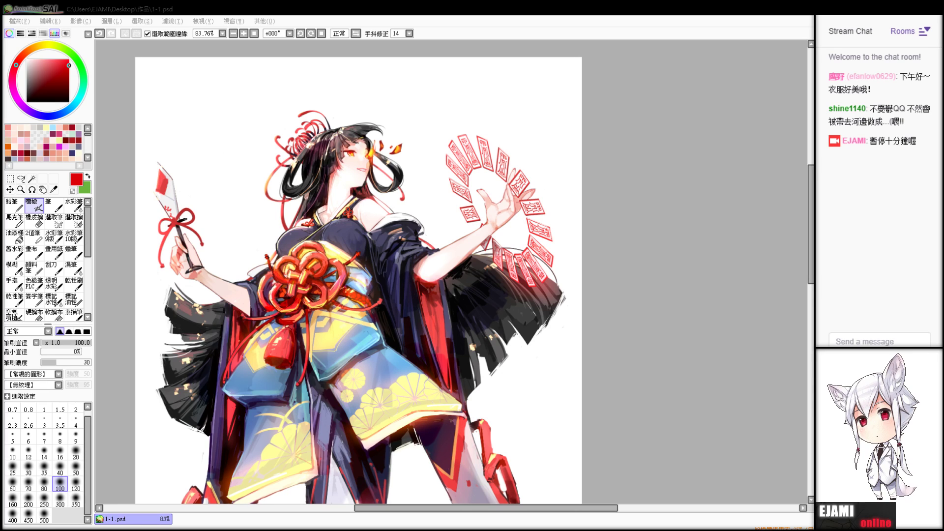
scroll(134, 103, up, 1)
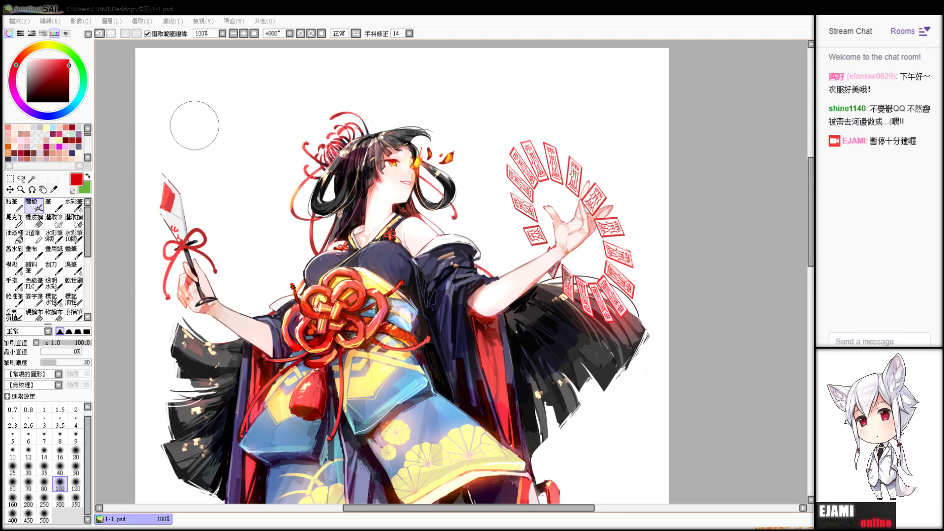
- Save the illustration under the new file name 1-2.psd
click(742, 88)
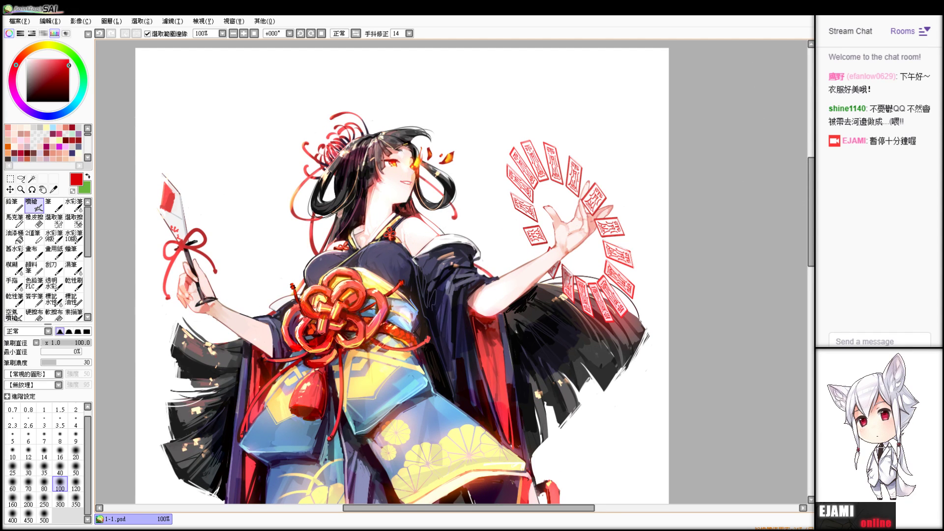
scroll(451, 272, up, 3)
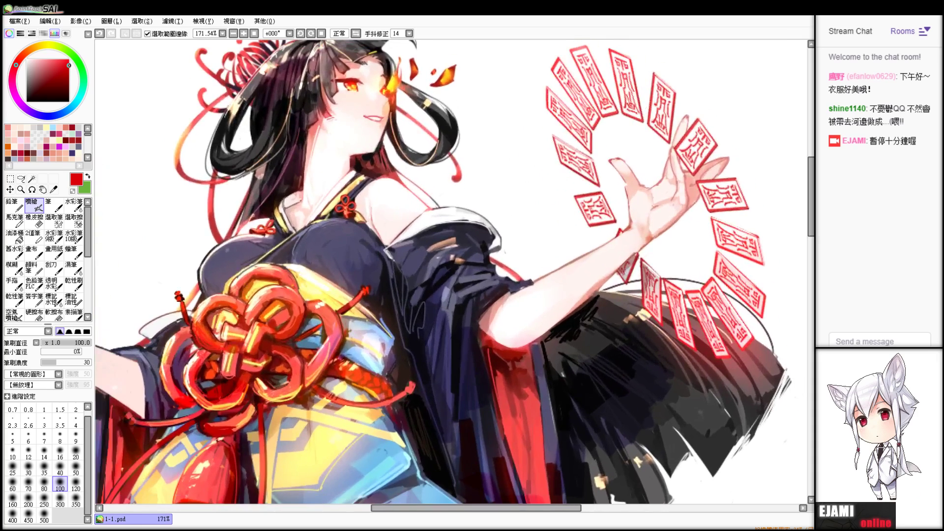
drag(492, 216, 403, 336)
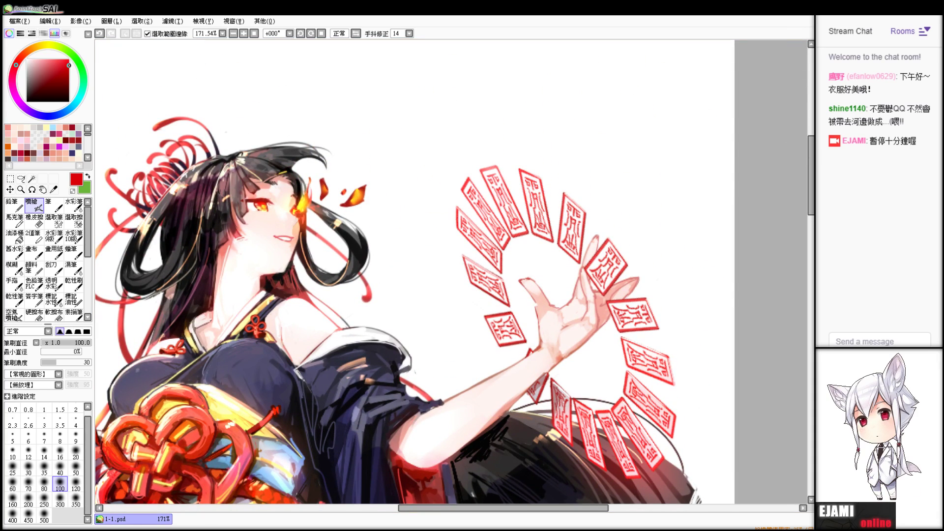
key(ctrl+a)
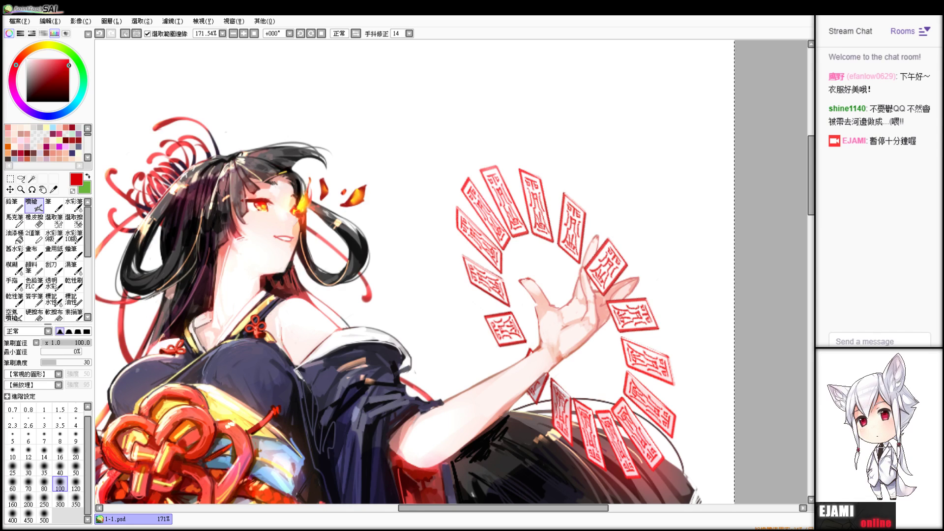
click(24, 23)
click(146, 33)
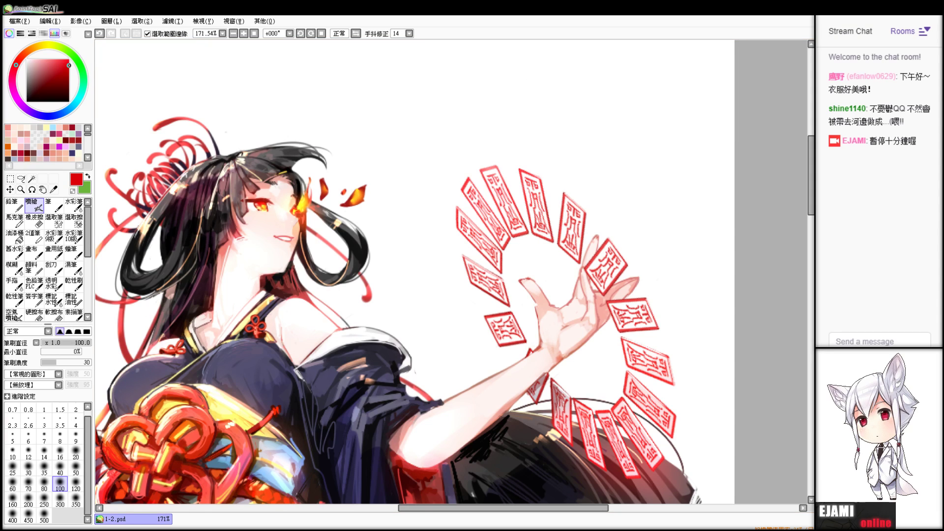
- Fill the empty white background behind the figure with dark grey using the paint bucket
scroll(451, 272, down, 5)
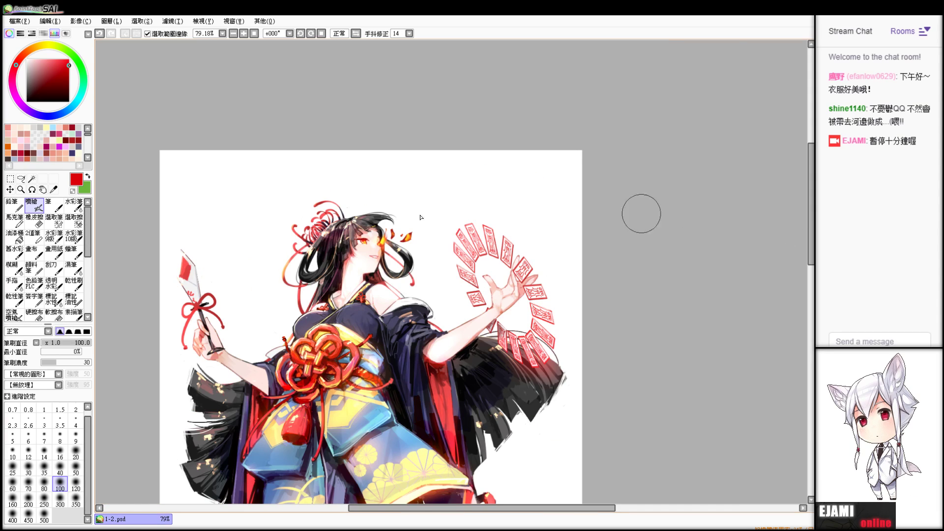
click(27, 94)
click(15, 236)
click(565, 184)
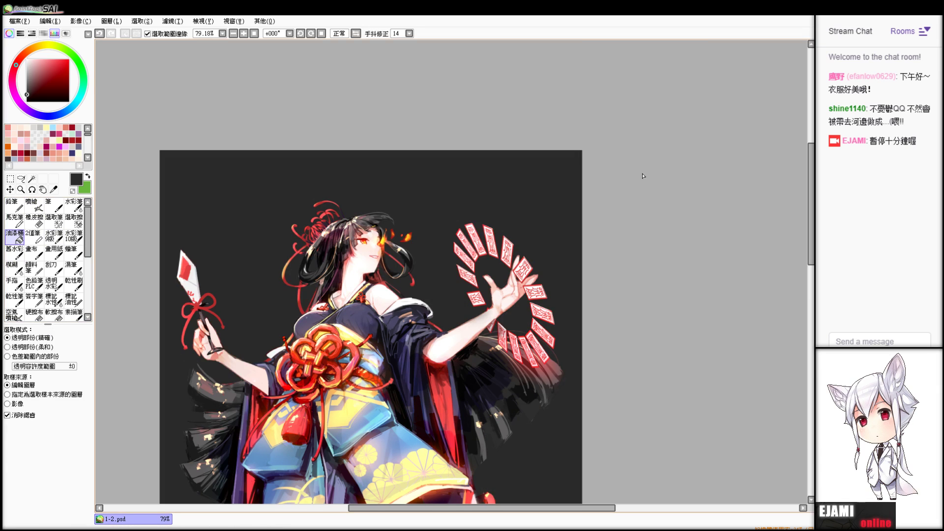
drag(393, 383, 504, 189)
scroll(451, 272, down, 5)
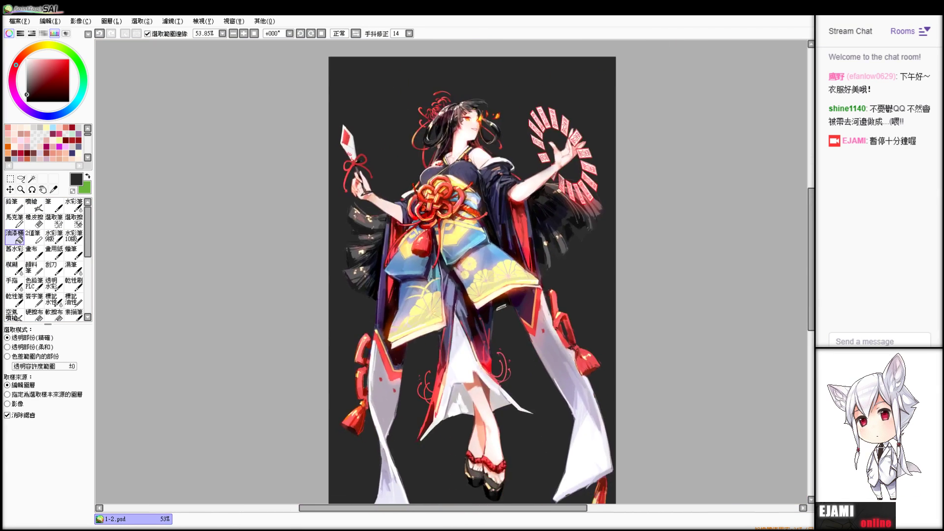
scroll(450, 275, up, 1)
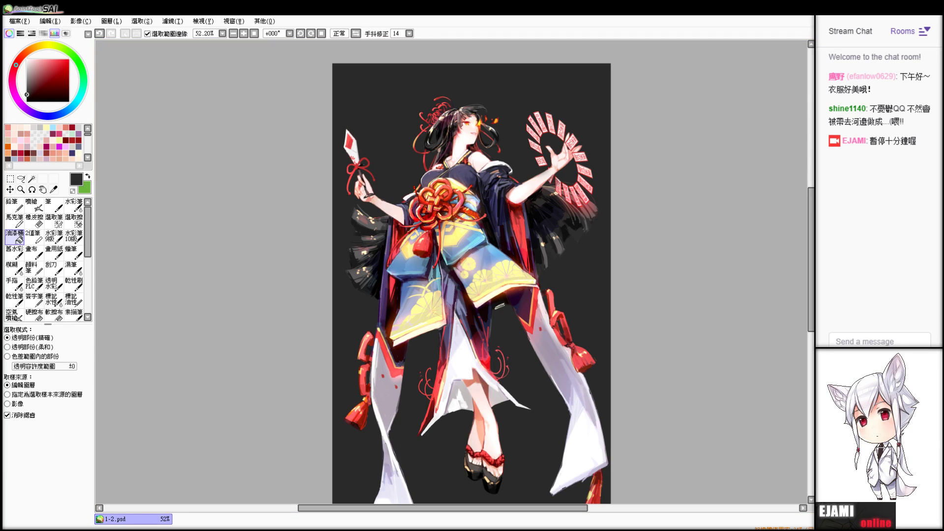
- Sample white from the hanging sleeve, set the airbrush size to 250, and undo the test glow strokes around the sleeve and hem
key(alt)
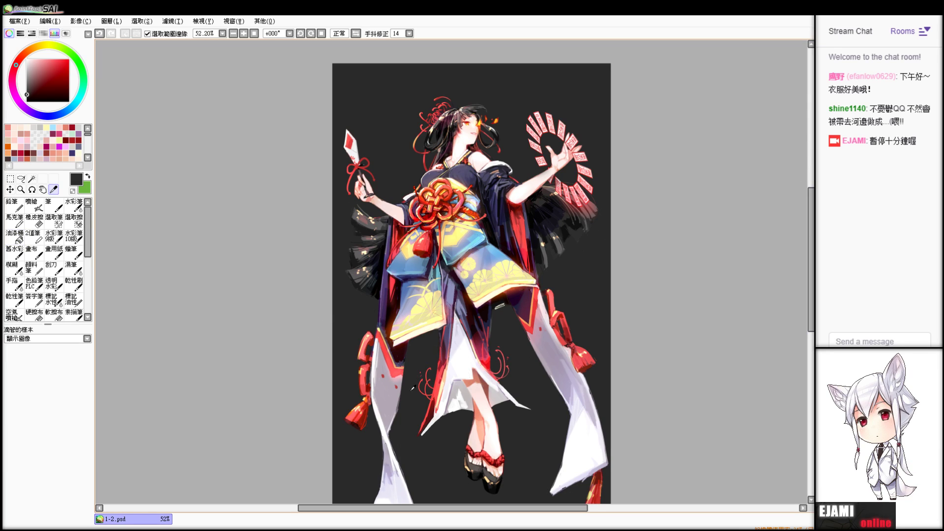
click(392, 433)
click(31, 206)
drag(359, 413, 394, 462)
key(ctrl+z)
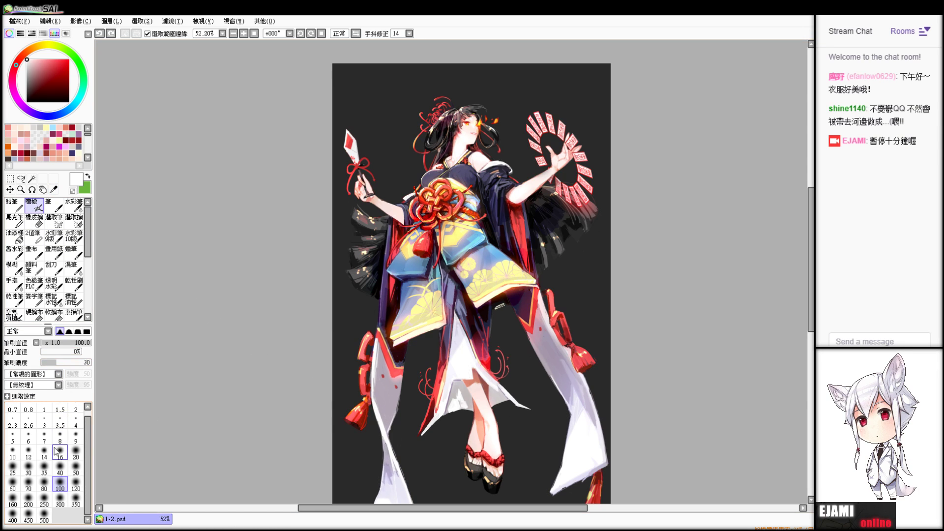
click(45, 502)
mouse_move(466, 403)
mouse_down()
mouse_move(495, 392)
mouse_move(457, 395)
mouse_move(483, 405)
mouse_move(471, 352)
mouse_move(485, 356)
mouse_move(441, 387)
mouse_move(482, 372)
mouse_move(498, 389)
mouse_up()
key(ctrl+z)
key(ctrl+z)
key(ctrl+z)
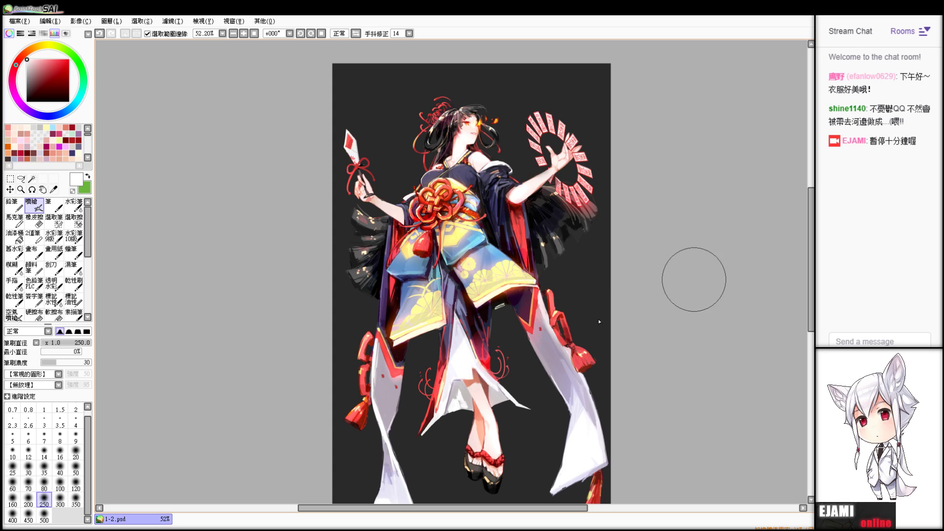
- Try large white airbrush strokes beside the lower skirt and sleeve, and undo them
mouse_move(385, 397)
mouse_down()
mouse_move(387, 472)
mouse_move(373, 384)
mouse_move(403, 471)
mouse_move(451, 353)
mouse_move(436, 355)
mouse_up()
key(ctrl+z)
key(ctrl+z)
scroll(451, 272, up, 4)
scroll(452, 272, down, 5)
scroll(452, 272, up, 1)
key(ctrl+z)
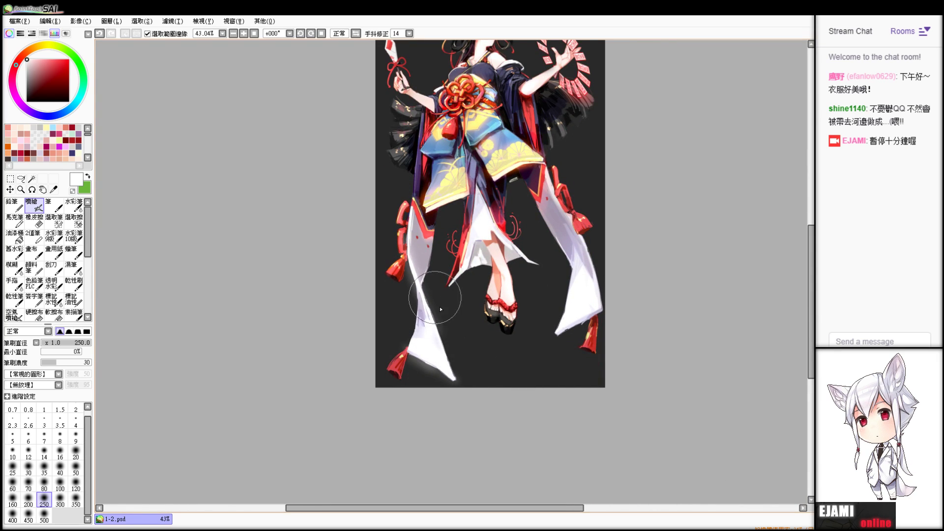
- Airbrush a soft white glow around the lower ends of the white hanging sleeves
drag(408, 347, 464, 379)
key(ctrl+z)
mouse_move(569, 318)
mouse_down()
mouse_move(560, 337)
mouse_move(586, 285)
mouse_move(558, 337)
mouse_move(586, 296)
mouse_up()
drag(561, 236, 590, 297)
- Choose a bright red and airbrush a glow around the ring of seal stamps with the size 250 brush
drag(579, 74, 604, 134)
drag(573, 103, 613, 134)
key(ctrl+z)
click(59, 71)
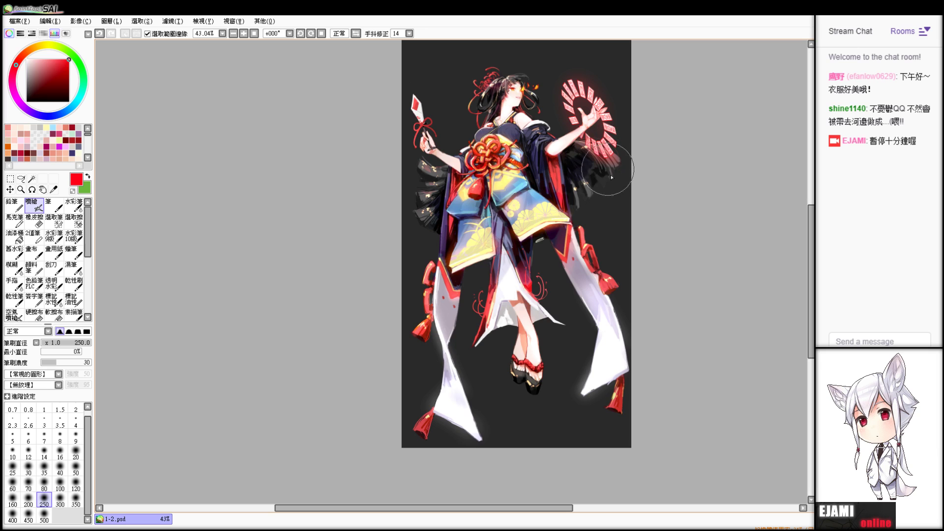
drag(580, 92, 608, 143)
key(ctrl+z)
drag(575, 98, 610, 147)
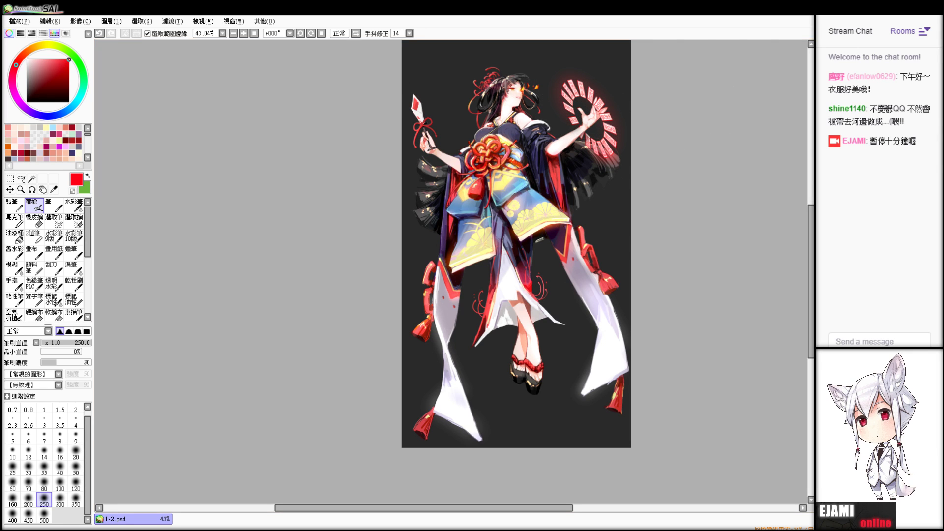
- Try a bright red airbrush glow along the long sleeve below the fan-holding hand, and undo it
scroll(452, 272, up, 7)
scroll(451, 272, down, 5)
drag(448, 98, 467, 157)
key(ctrl+z)
mouse_move(465, 207)
mouse_down()
mouse_move(470, 230)
mouse_move(504, 195)
mouse_move(458, 265)
mouse_move(465, 306)
mouse_up()
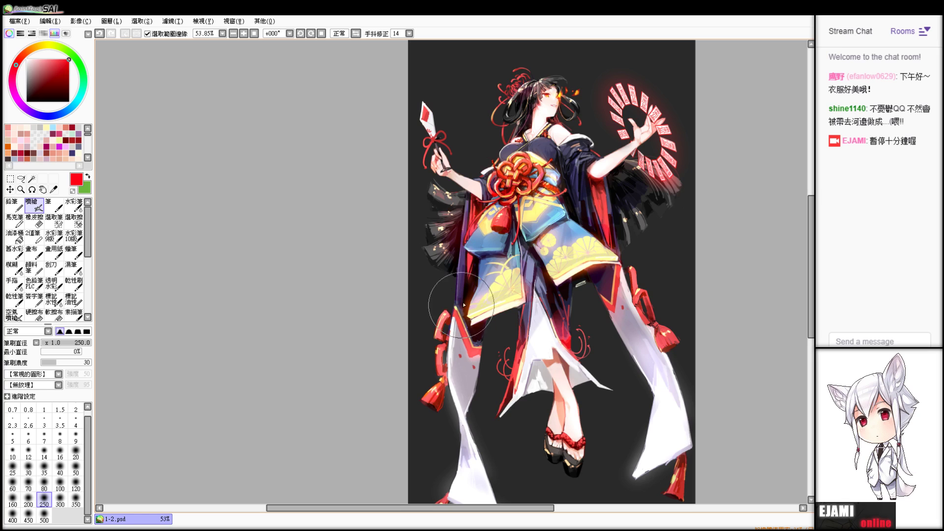
drag(467, 202, 456, 275)
key(ctrl+z)
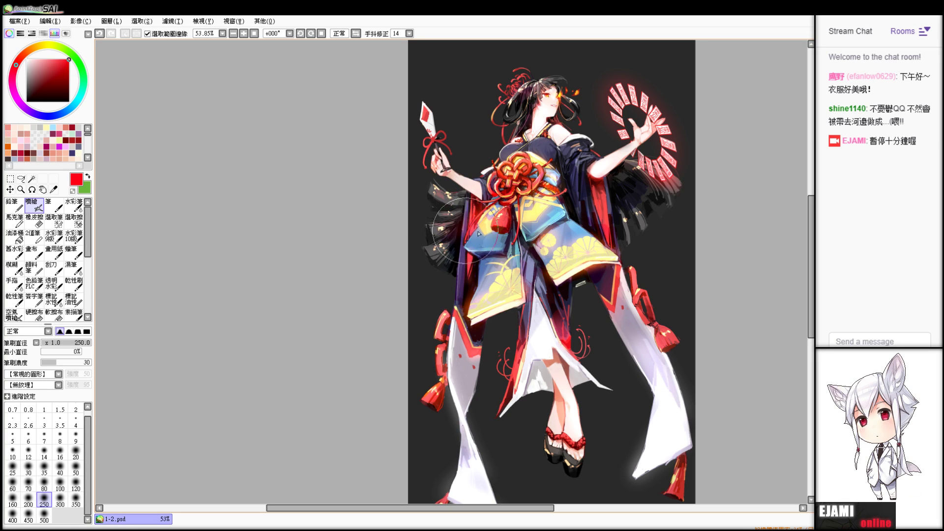
- Choose orange and airbrush a warm glow along the yellow skirt hems, undoing the surplus strokes
click(36, 47)
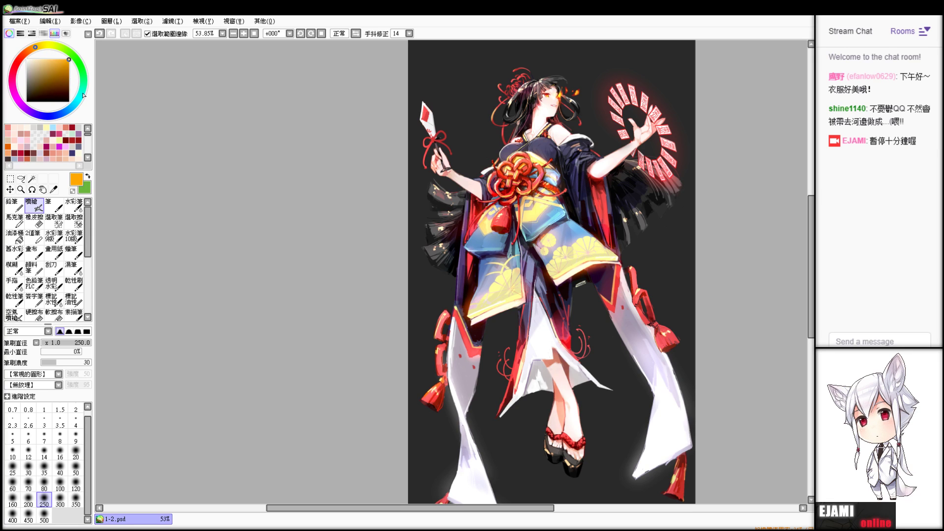
drag(485, 282, 517, 288)
key(ctrl+z)
mouse_move(502, 328)
mouse_down()
mouse_move(492, 307)
mouse_move(450, 317)
mouse_up()
mouse_move(570, 270)
mouse_down()
mouse_move(606, 256)
mouse_move(580, 286)
mouse_up()
key(ctrl+z)
key(ctrl+z)
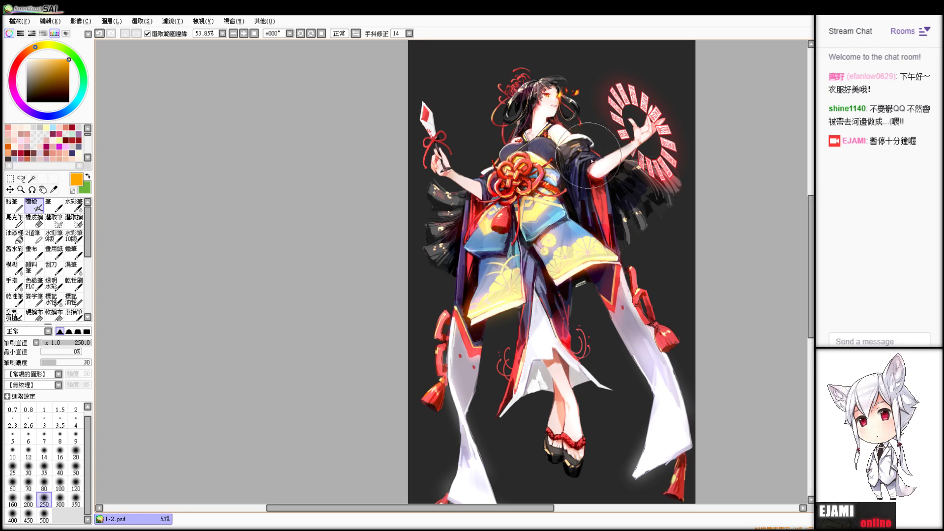
key(ctrl+z)
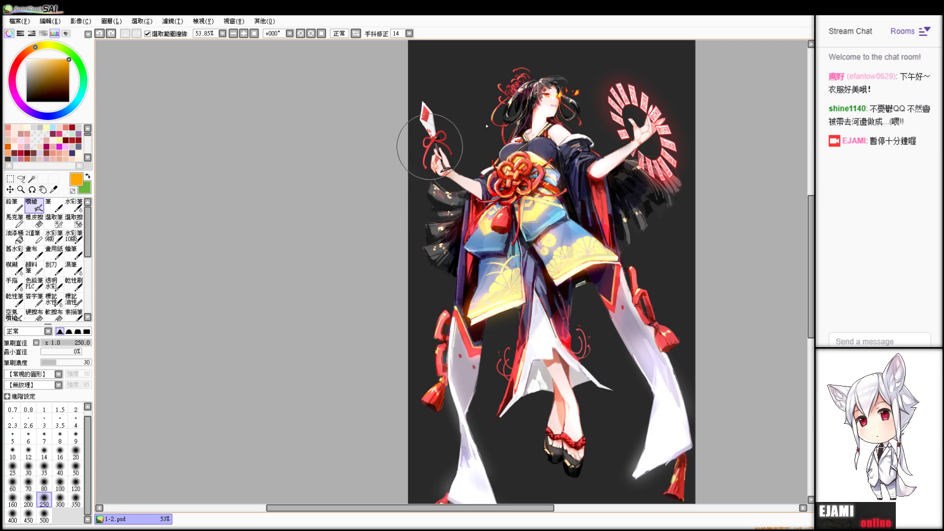
key(ctrl+z)
- Choose a salmon colour, reduce the airbrush size to 100, and tint the raised forearm
click(22, 56)
drag(63, 60, 59, 59)
click(50, 60)
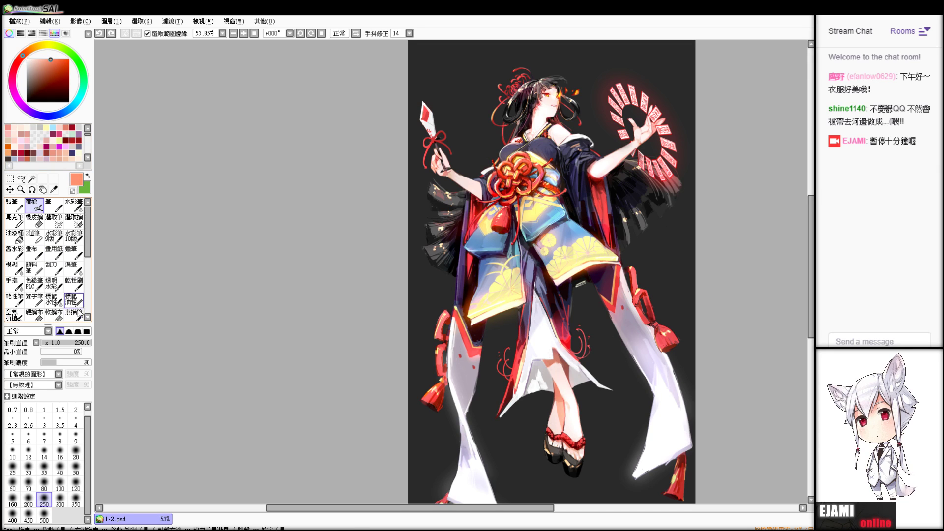
click(80, 343)
click(60, 486)
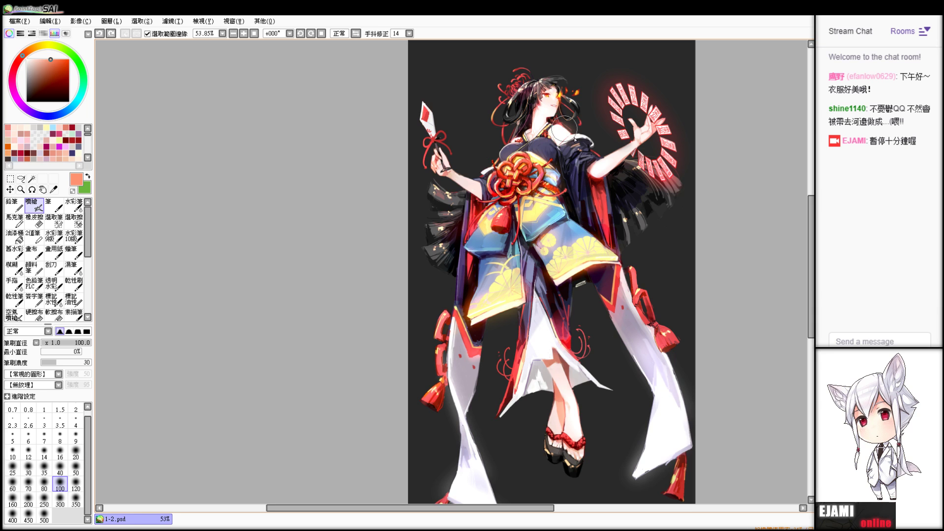
drag(585, 172, 639, 140)
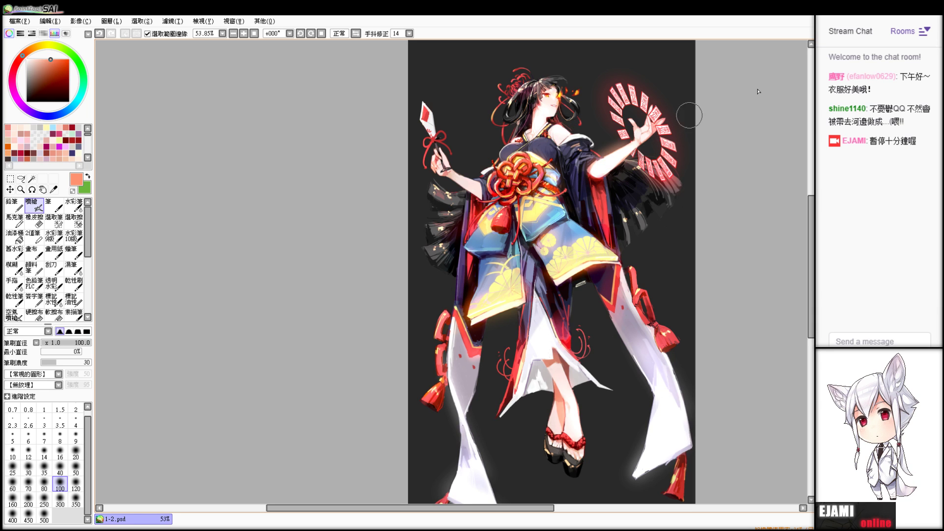
- Try further salmon airbrush strokes along the underside of the raised forearm, undoing each one
scroll(594, 197, up, 3)
mouse_move(594, 197)
mouse_down()
mouse_move(750, 127)
mouse_move(568, 247)
mouse_up()
key(ctrl+z)
drag(623, 170, 591, 196)
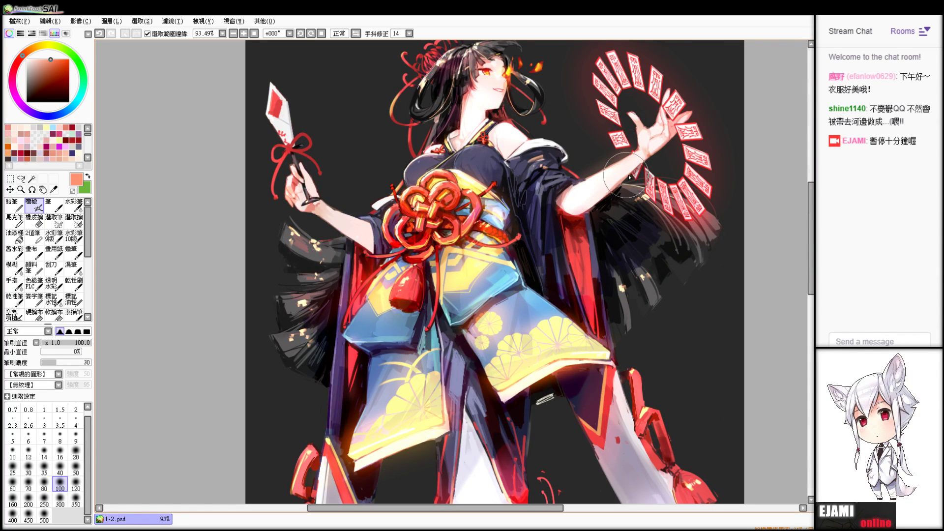
key(ctrl+z)
mouse_move(589, 188)
mouse_down()
mouse_move(642, 150)
mouse_move(644, 161)
mouse_move(656, 116)
mouse_move(643, 183)
mouse_move(658, 174)
mouse_up()
key(ctrl+z)
- Airbrush a salmon tint onto the forearm holding the fan, undoing the unwanted strokes
drag(303, 236, 320, 268)
key(ctrl+z)
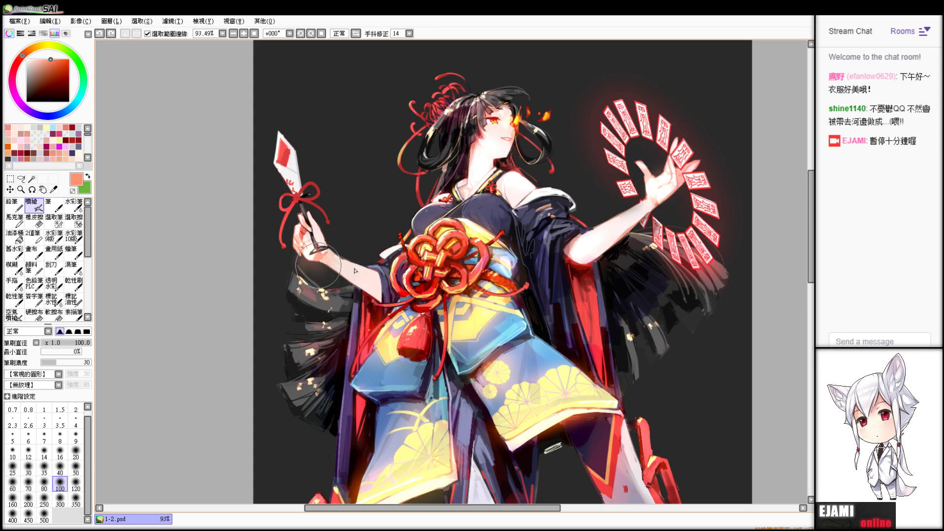
key(ctrl+z)
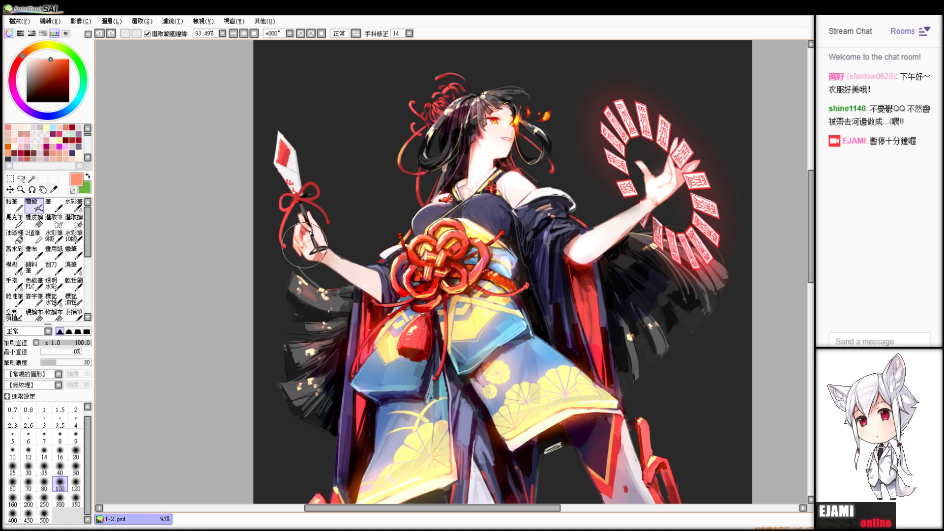
drag(358, 272, 374, 282)
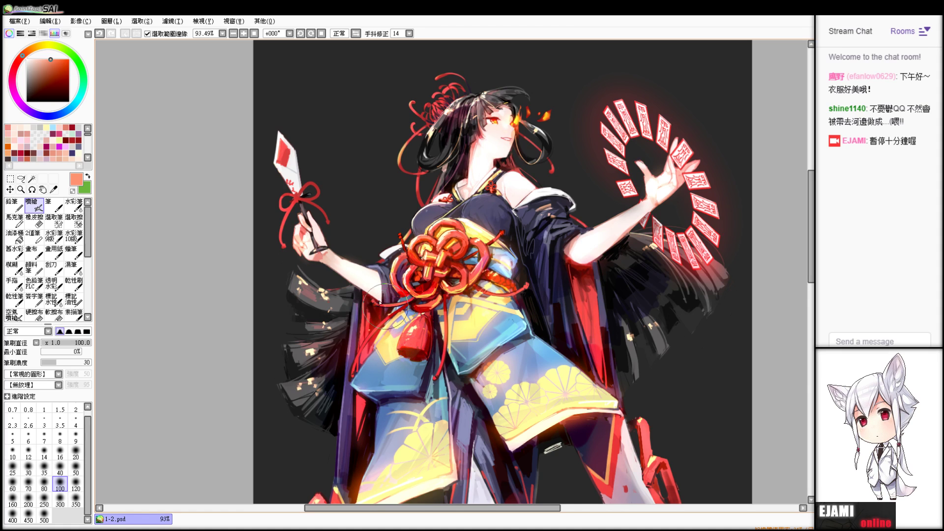
- Try salmon airbrush strokes over the neck and the hair beside it, and undo them
drag(471, 134, 464, 194)
key(ctrl+z)
drag(474, 132, 472, 145)
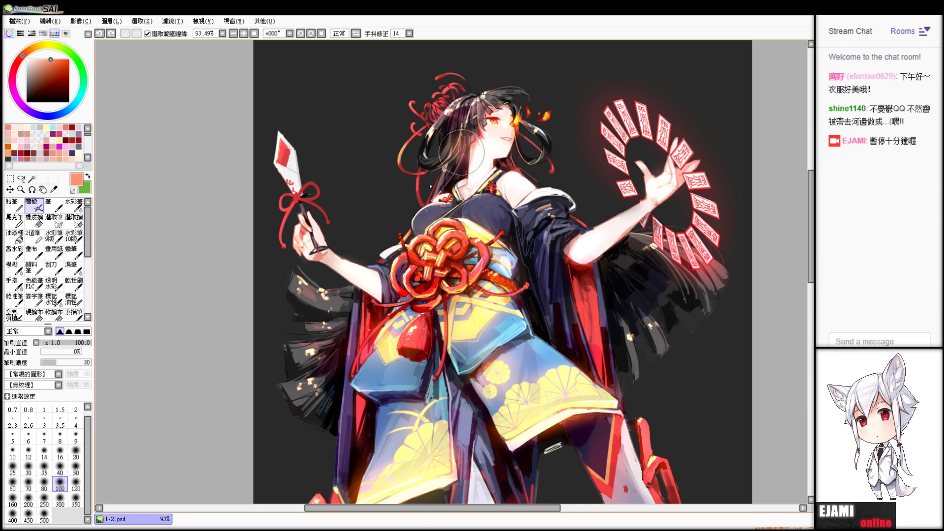
key(ctrl+z)
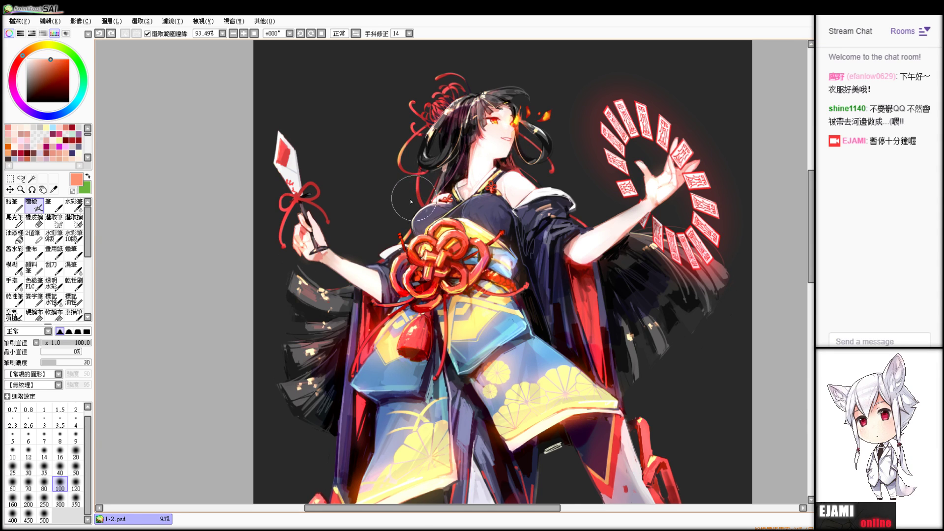
- Sample a dark red from the knot and try airbrushing a glow around the red hair ornament, undoing the strokes
alt+click(460, 261)
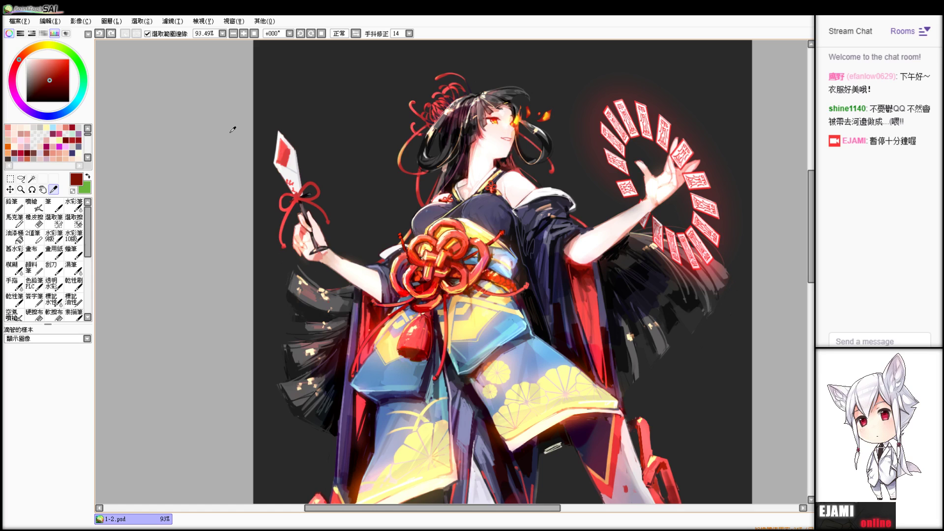
key(e)
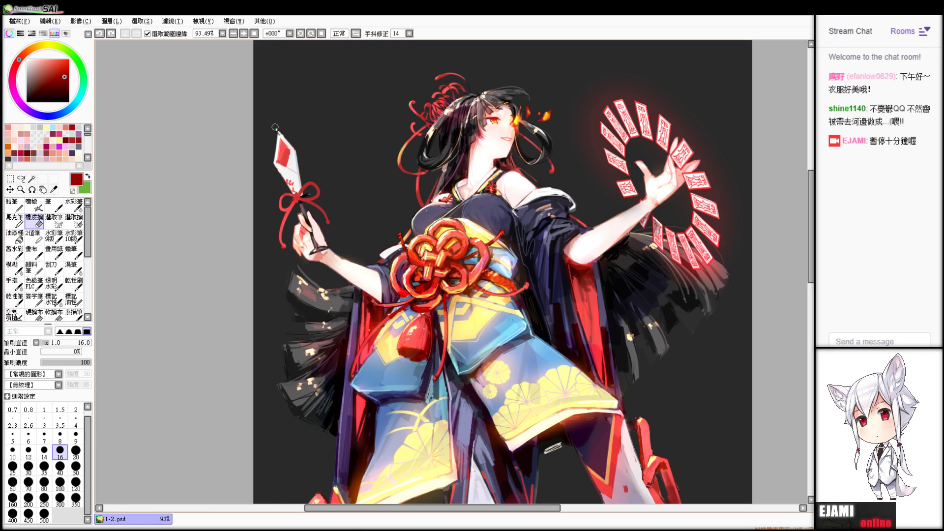
key(v)
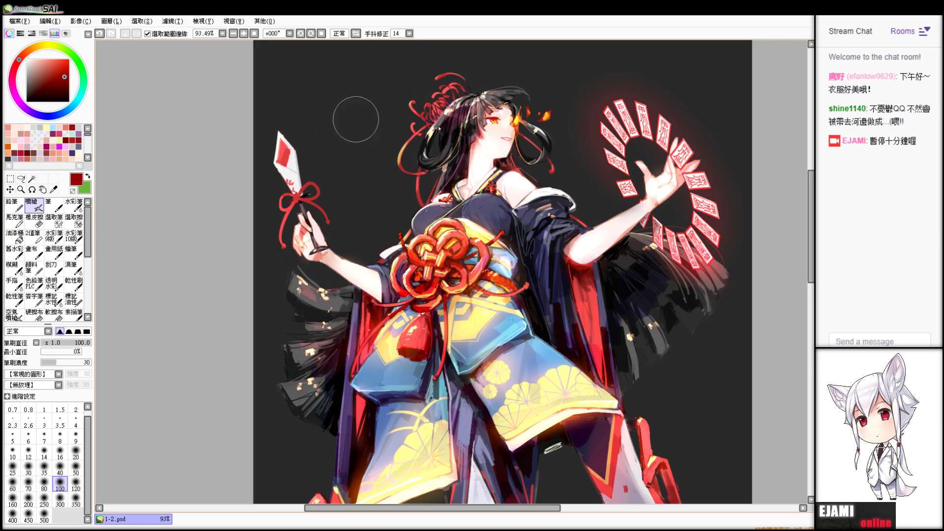
mouse_move(469, 135)
mouse_down()
mouse_move(474, 122)
mouse_move(451, 96)
mouse_move(407, 140)
mouse_move(418, 123)
mouse_move(404, 107)
mouse_move(409, 116)
mouse_move(453, 81)
mouse_up()
key(ctrl+z)
key(ctrl+z)
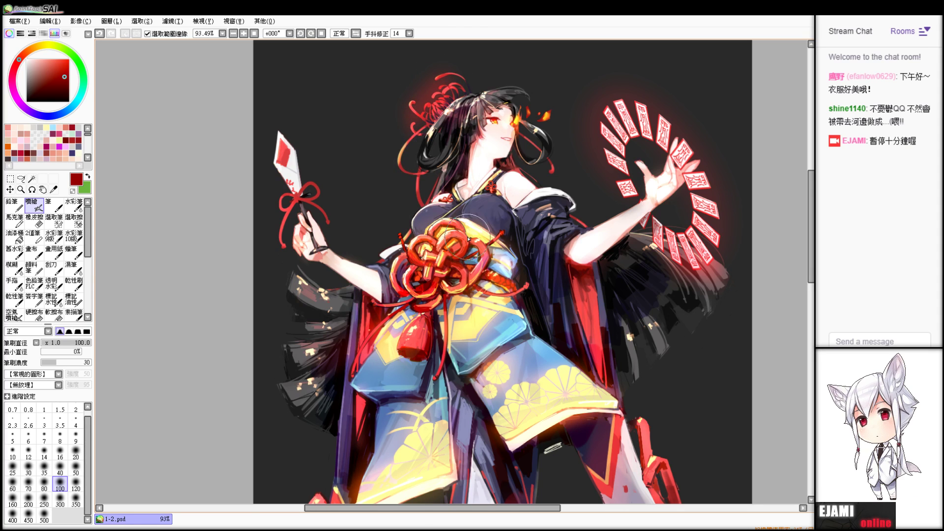
mouse_move(407, 106)
mouse_down()
mouse_move(413, 126)
mouse_move(461, 78)
mouse_move(452, 92)
mouse_up()
key(ctrl+z)
mouse_move(428, 124)
mouse_down()
mouse_move(407, 91)
mouse_move(463, 82)
mouse_move(447, 98)
mouse_up()
- Try a saturated orange-red airbrush glow on the hair ornament and undo it
drag(57, 74, 70, 59)
drag(418, 94, 433, 90)
key(ctrl+z)
key(ctrl+z)
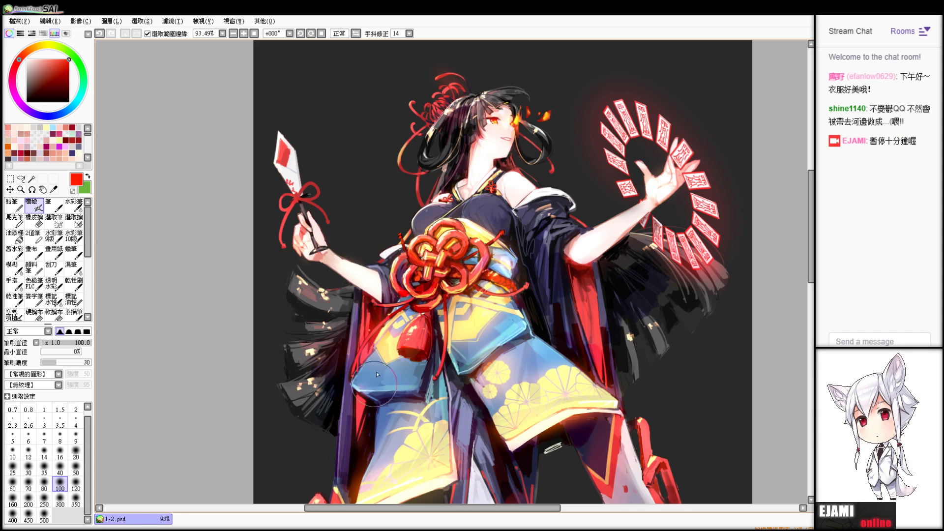
- Pick a dull gold and try airbrushing a glow over the dark fringe beside the fan-side sleeve, undoing the strokes
key(alt)
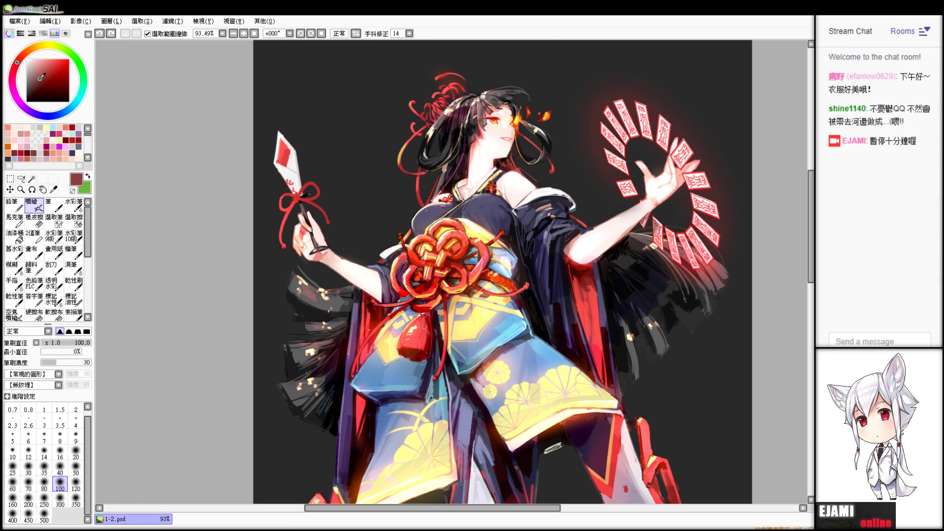
click(36, 48)
mouse_move(322, 377)
mouse_down()
mouse_move(281, 382)
mouse_move(303, 393)
mouse_up()
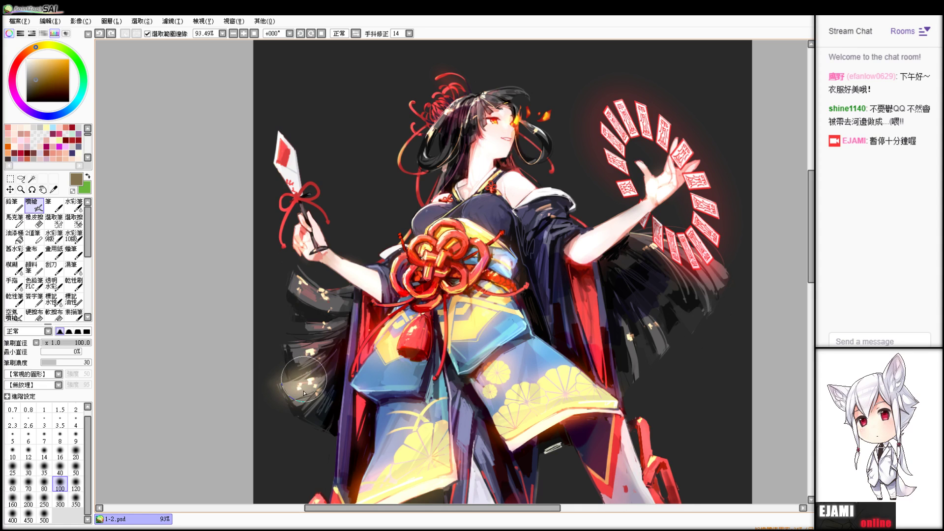
key(ctrl+z)
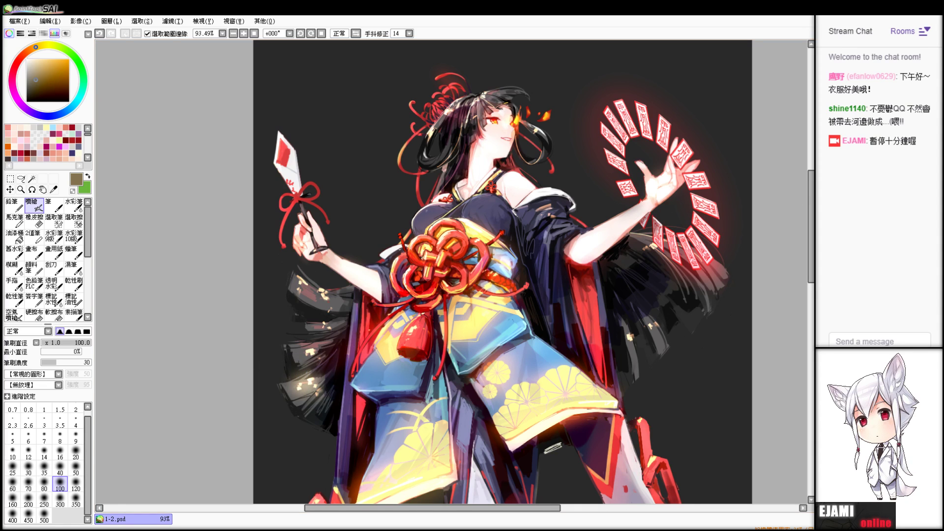
key(ctrl+z)
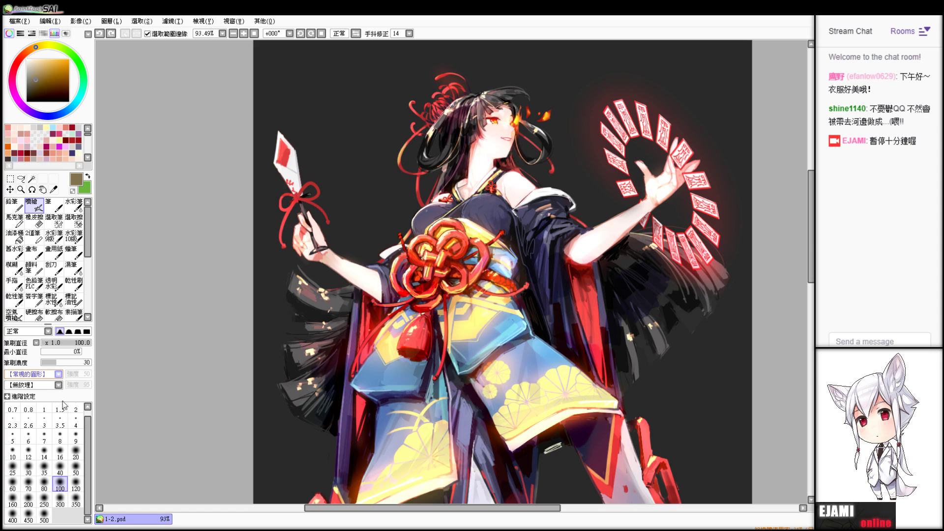
- Give the airbrush a textured tip at strength 50, reduce its size to 36, and try dull gold strokes on the same fringe, undoing them
click(33, 390)
drag(317, 372, 315, 384)
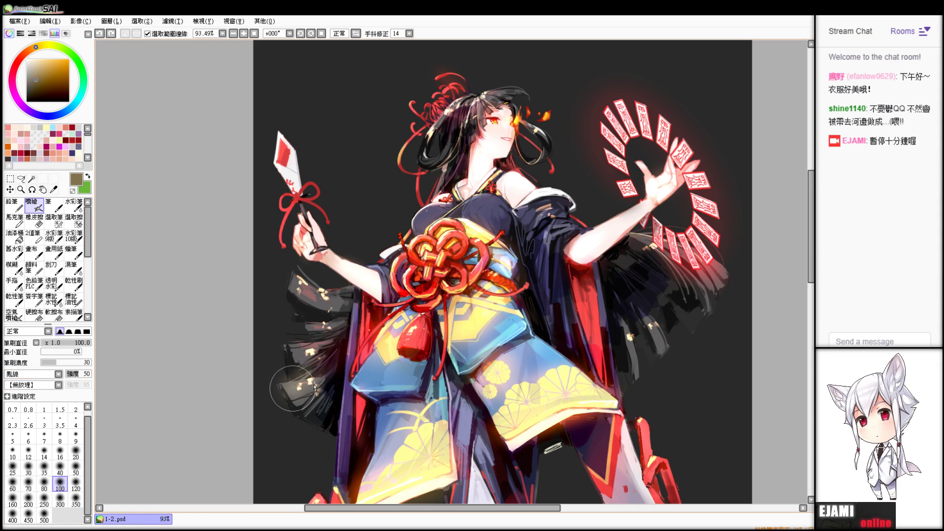
key(ctrl+z)
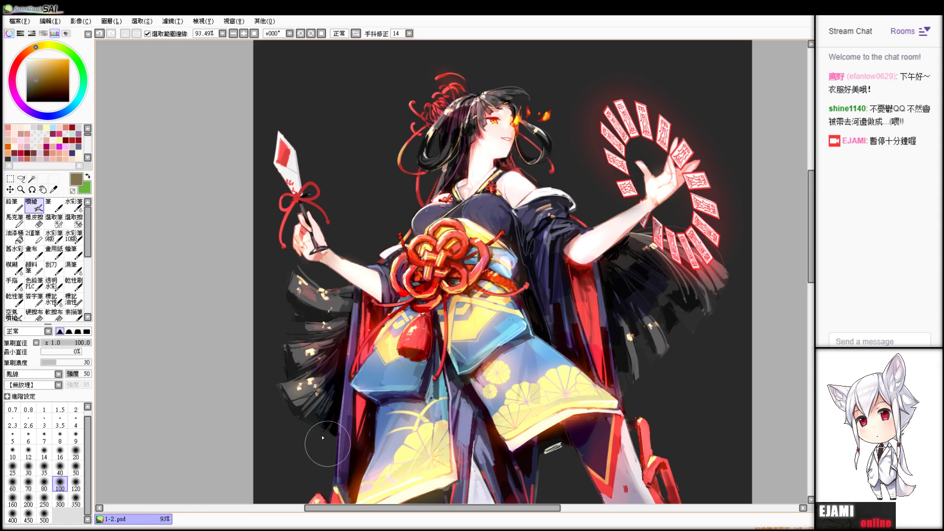
drag(67, 346, 60, 343)
mouse_move(305, 378)
mouse_down()
mouse_move(325, 385)
mouse_move(308, 383)
mouse_move(295, 363)
mouse_up()
key(ctrl+z)
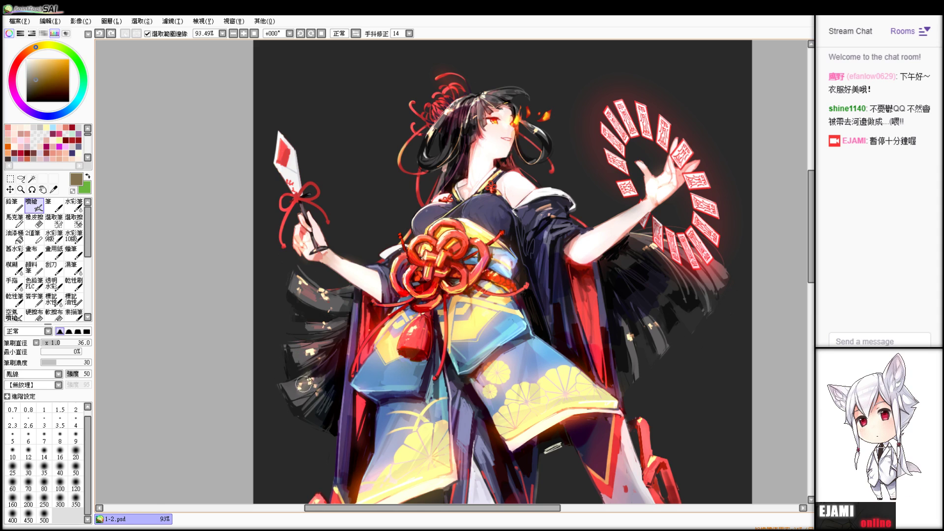
- Try dull gold strokes on the fan-side fringe with a size 5 brush and undo them
key(n)
key(ctrl+z)
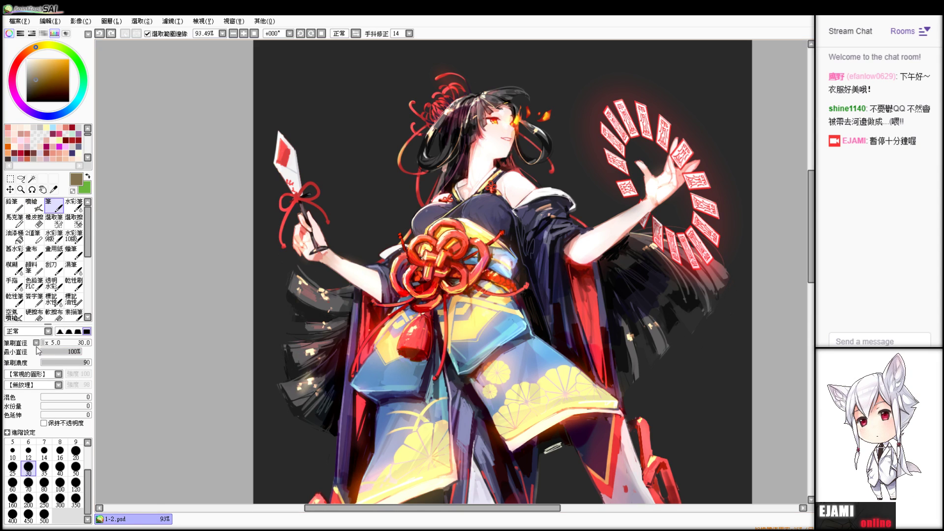
mouse_move(285, 405)
mouse_down()
mouse_move(323, 366)
mouse_move(297, 398)
mouse_move(312, 382)
mouse_up()
key(ctrl+z)
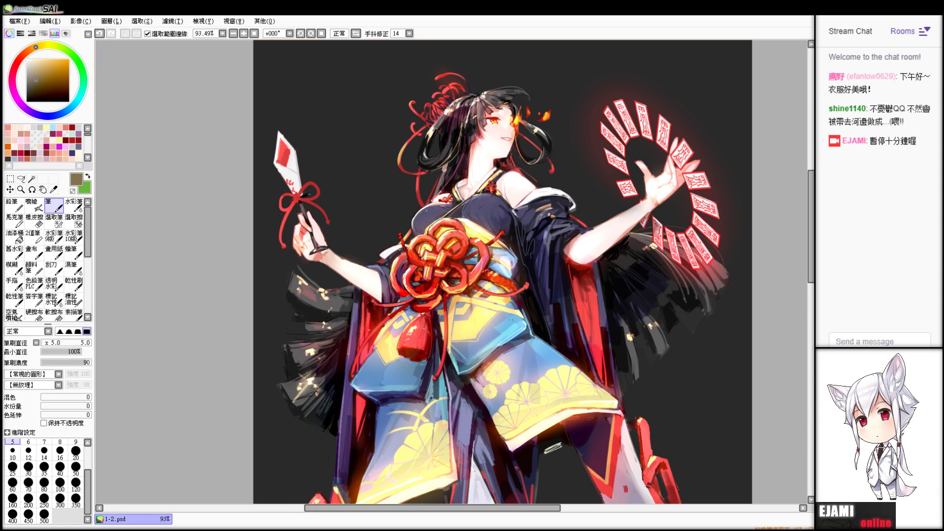
- Try a fine size 1 pencil stroke beside the red cord and tassel on the outer sleeve and undo it
scroll(451, 272, down, 6)
scroll(452, 272, up, 4)
drag(451, 272, 503, 218)
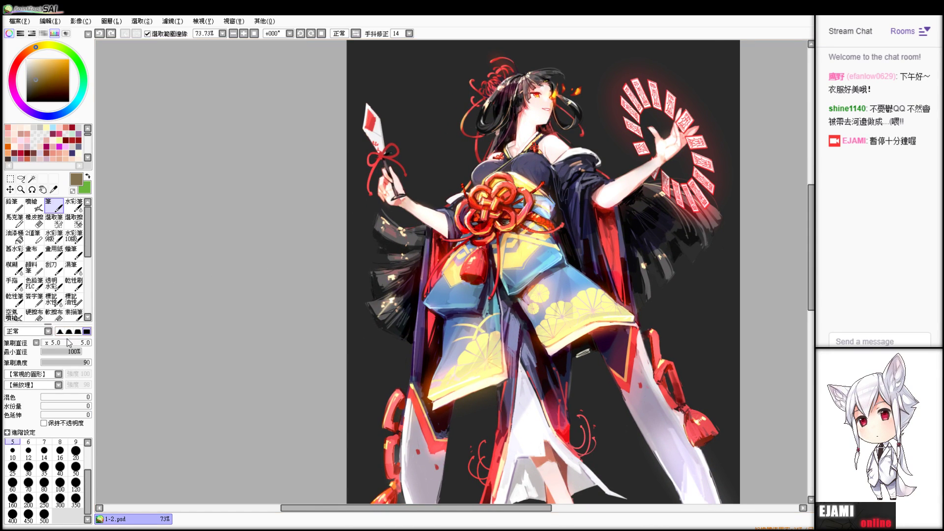
key(n)
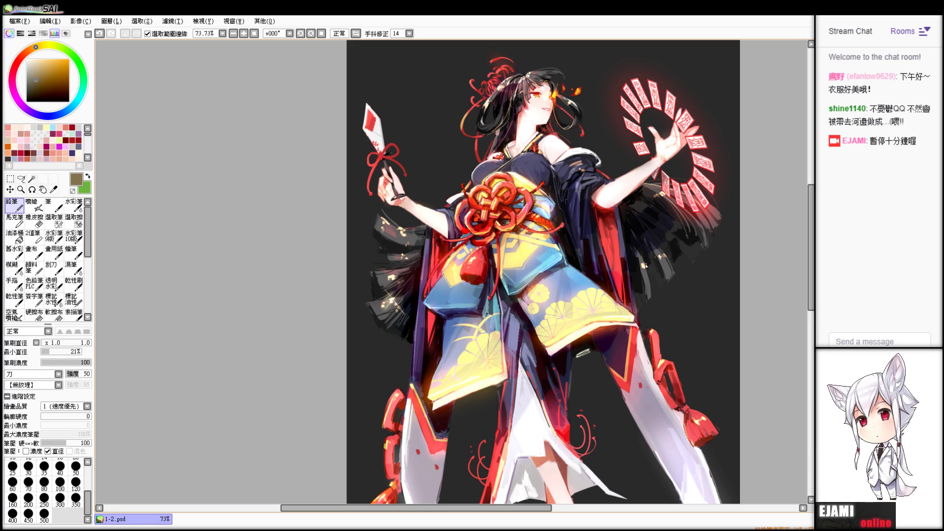
key(ctrl+z)
key(ctrl+z)
key(ctrl+z)
drag(679, 343, 645, 381)
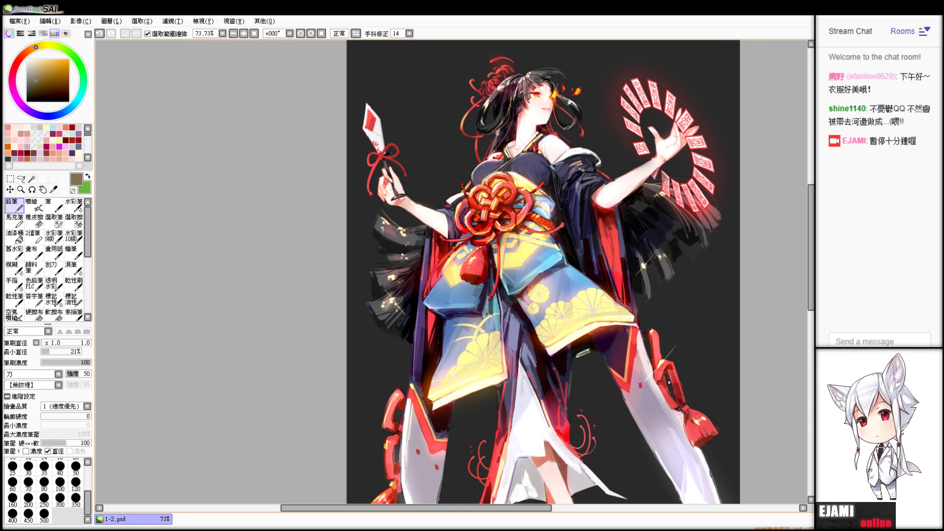
key(ctrl+z)
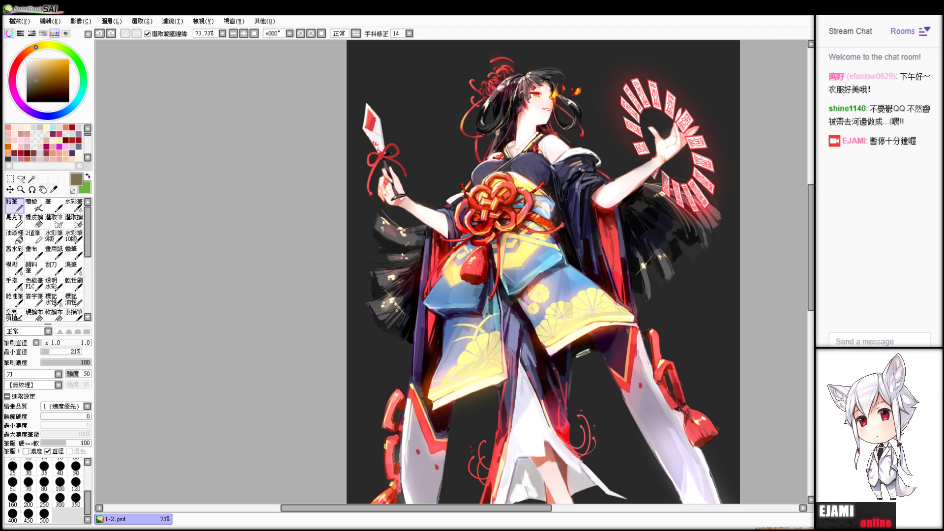
scroll(451, 272, down, 1)
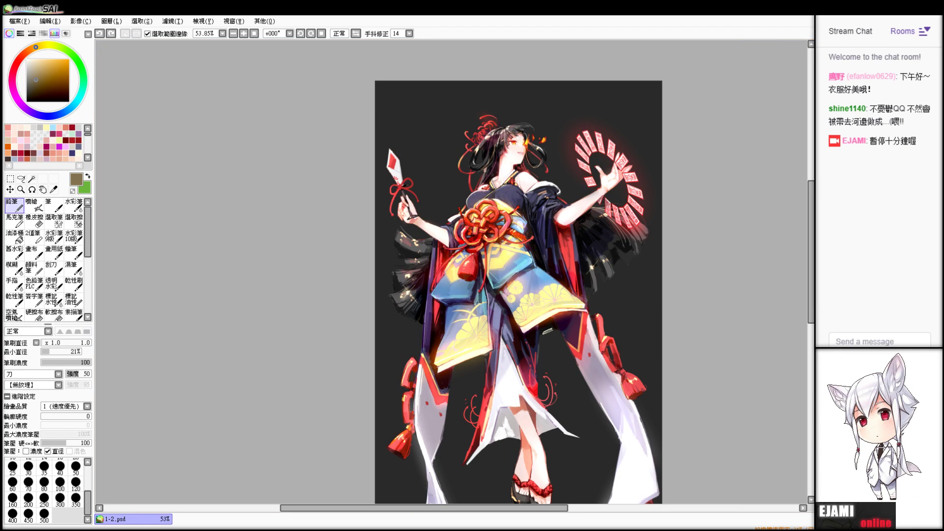
scroll(452, 272, up, 1)
scroll(452, 272, up, 3)
drag(531, 211, 523, 266)
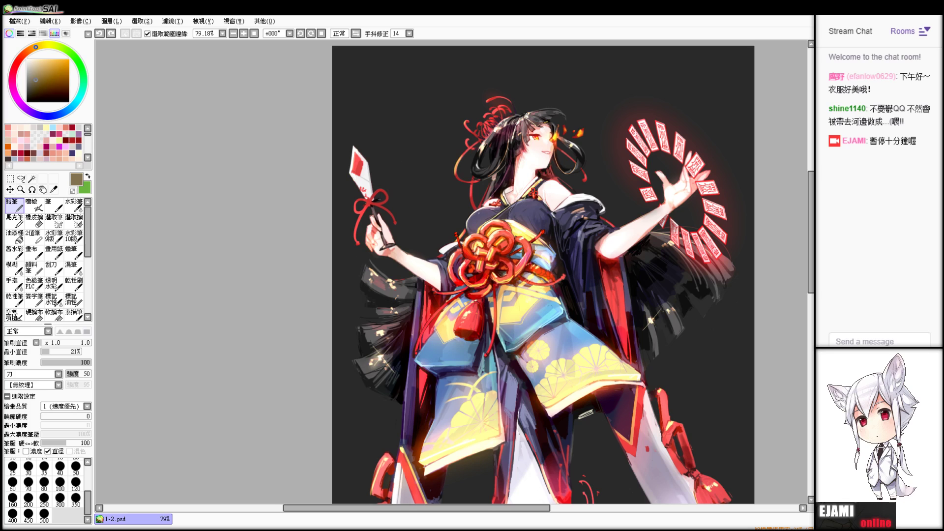
scroll(452, 272, down, 3)
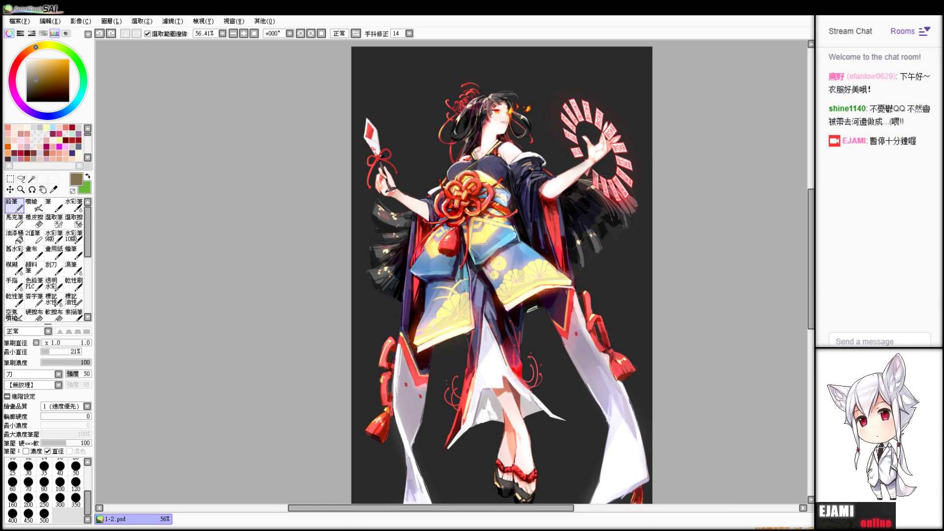
key(ctrl+z)
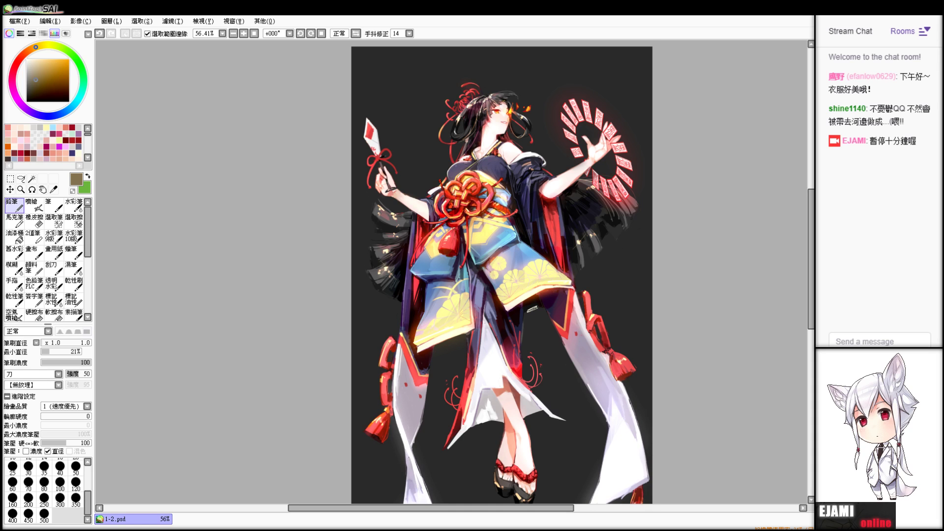
- Pick a golden orange and draw fine highlight strands over the black hair with the size 1 pencil, undoing the unwanted strokes
scroll(452, 272, up, 12)
drag(433, 54, 494, 492)
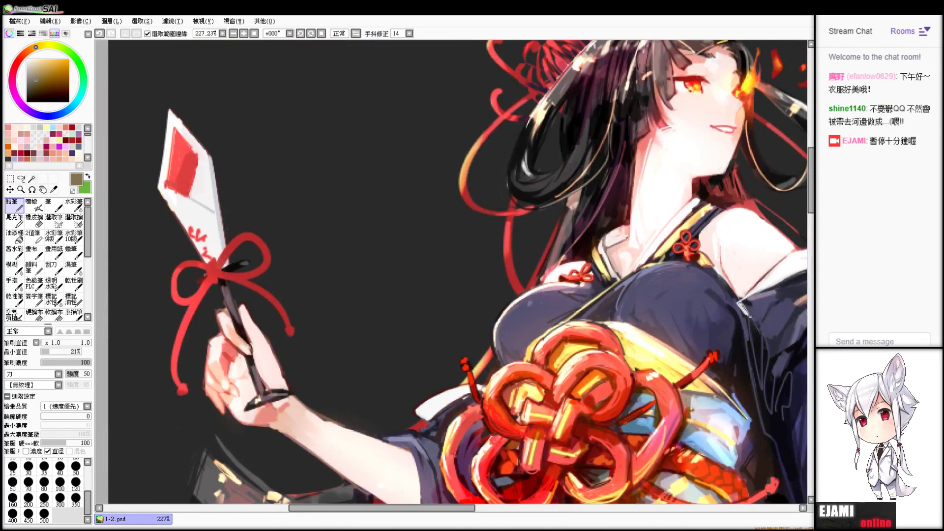
drag(497, 221, 403, 364)
drag(51, 78, 56, 61)
drag(554, 191, 659, 128)
key(ctrl+z)
mouse_move(561, 191)
mouse_down()
mouse_move(638, 142)
mouse_move(617, 174)
mouse_move(613, 158)
mouse_move(621, 172)
mouse_up()
key(ctrl+z)
key(ctrl+z)
key(v)
key(n)
key(v)
key(ctrl+z)
key(n)
key(ctrl+z)
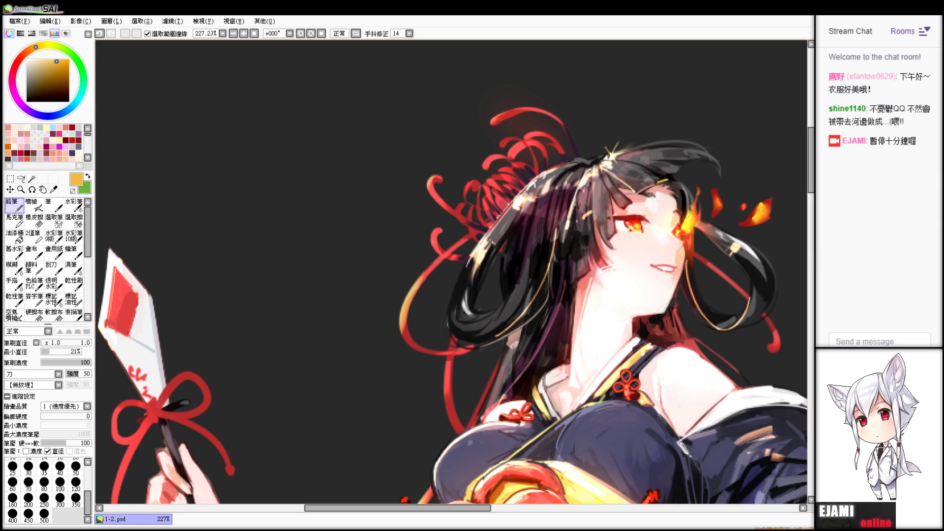
- Sample a golden yellow from the floating flame and add tiny sparks beside it with the size 1 pencil, undoing the unwanted stroke
scroll(616, 164, down, 10)
scroll(529, 206, up, 3)
key(b)
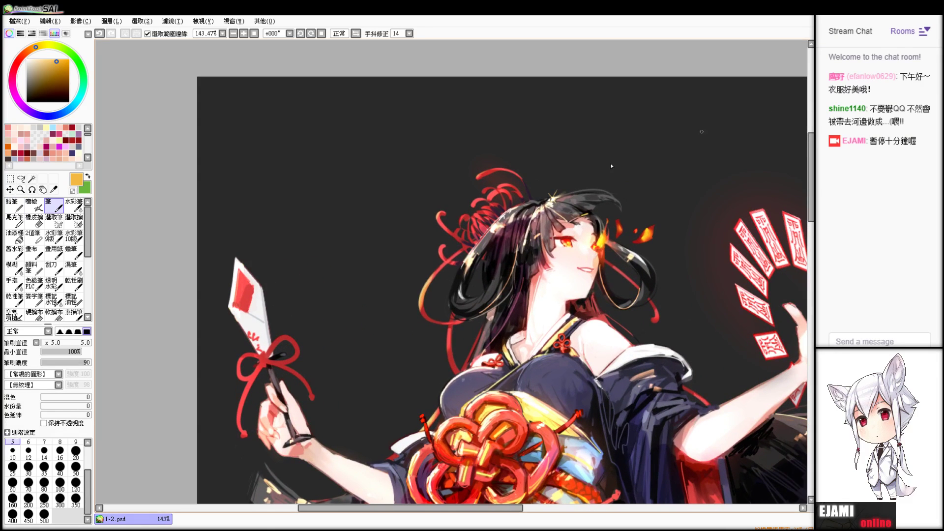
key(n)
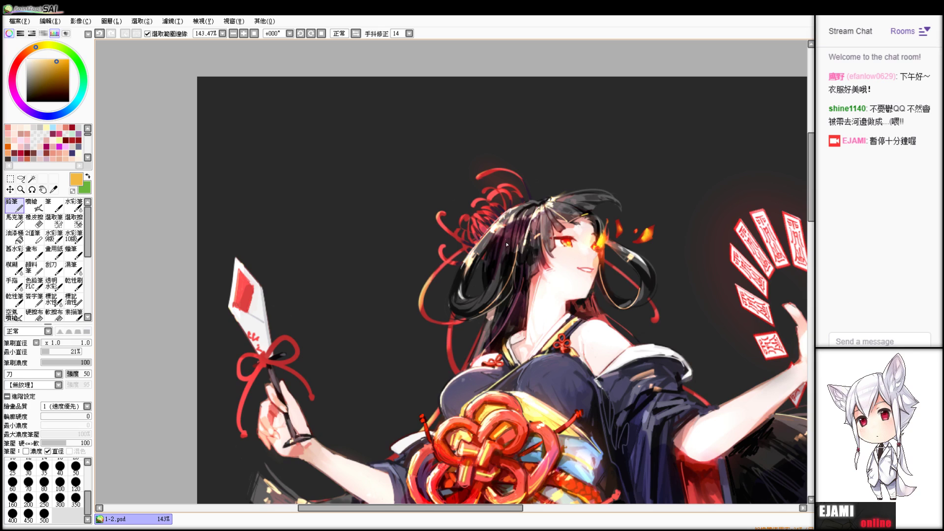
alt+click(646, 231)
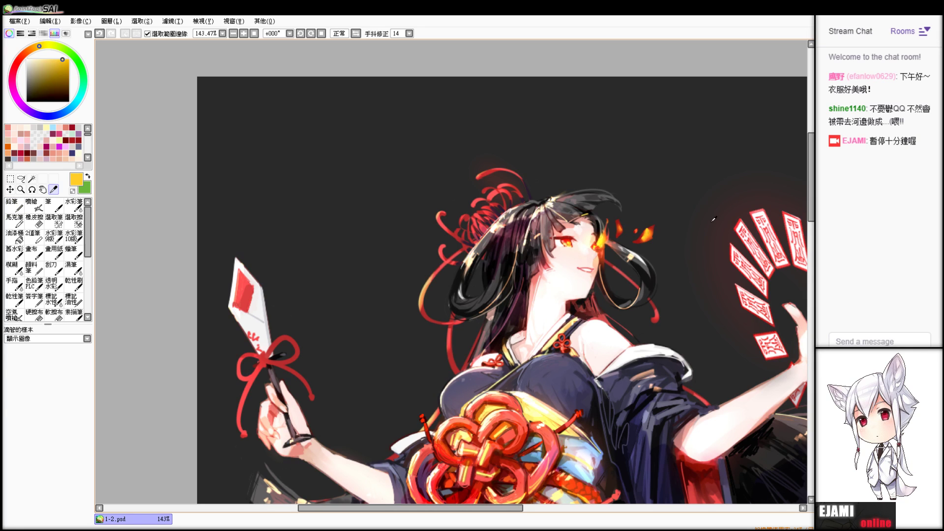
drag(665, 224, 661, 234)
key(ctrl+z)
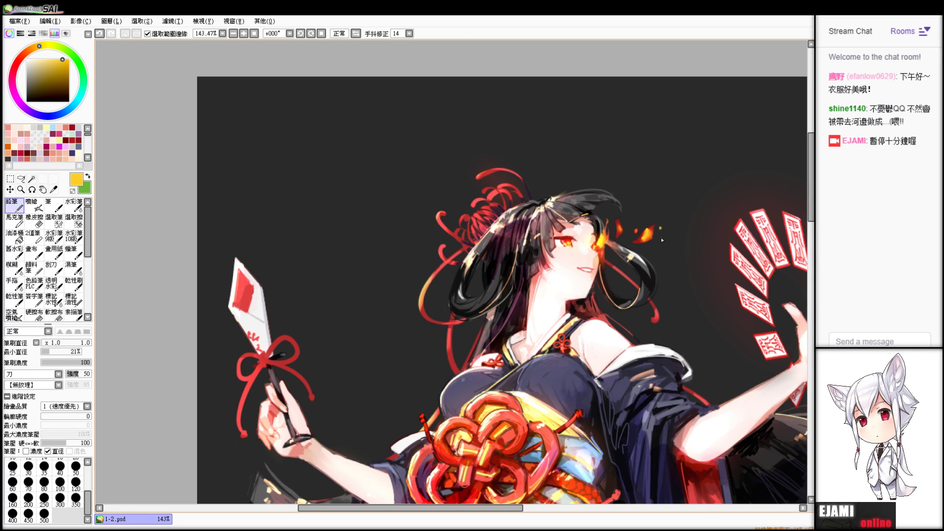
- Sample dark and bright reds from the flame and dab small red sparks beside it, undoing the unwanted ones
key(alt)
click(656, 233)
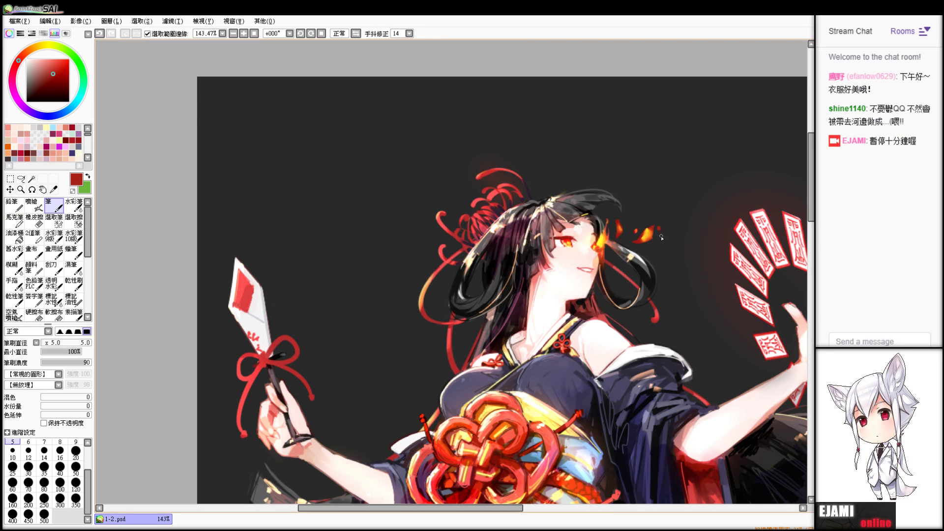
key(ctrl+z)
key(alt)
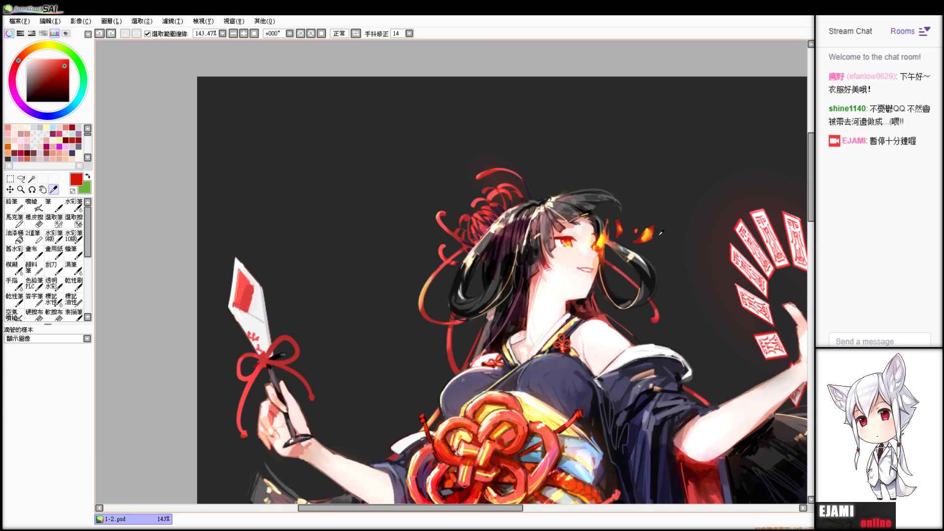
drag(660, 226, 659, 228)
key(n)
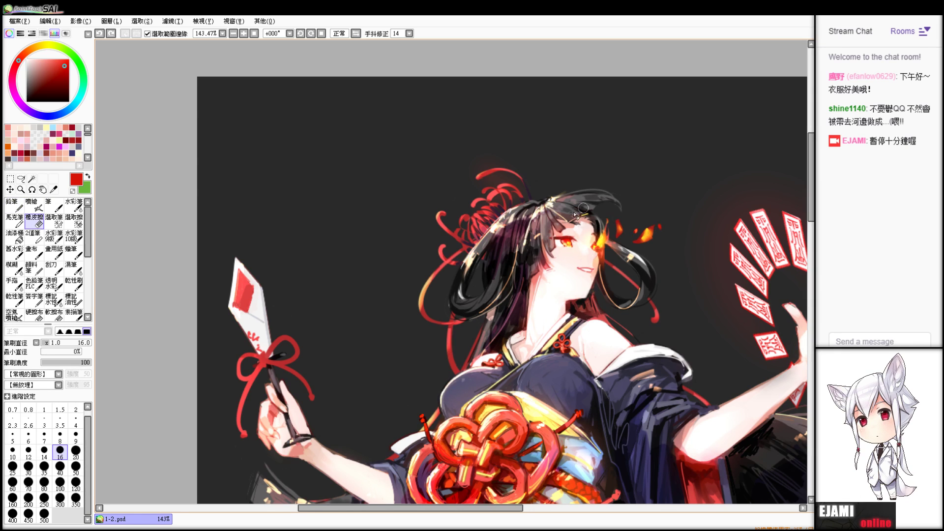
- Extend the floating flame with sampled orange and red strokes, and ready a size 1 eraser for refining its edges
alt+click(662, 236)
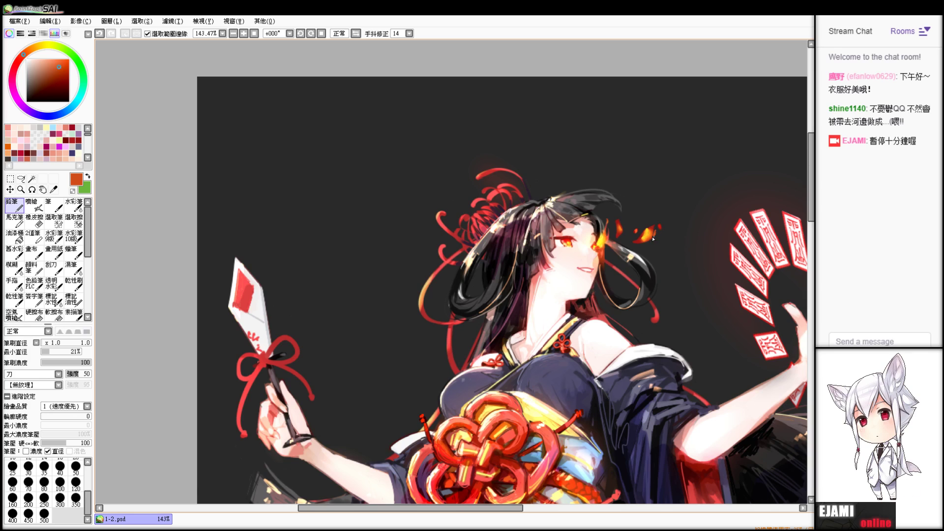
alt+click(621, 229)
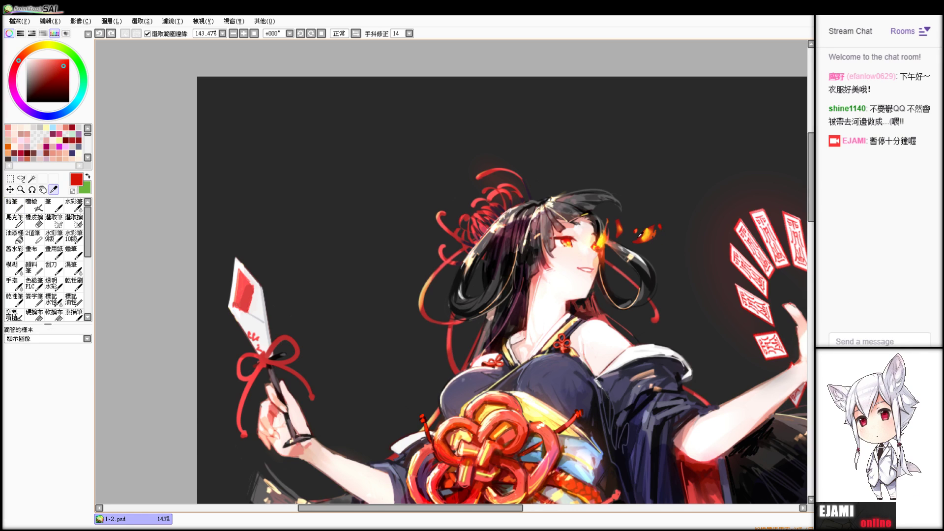
key(e)
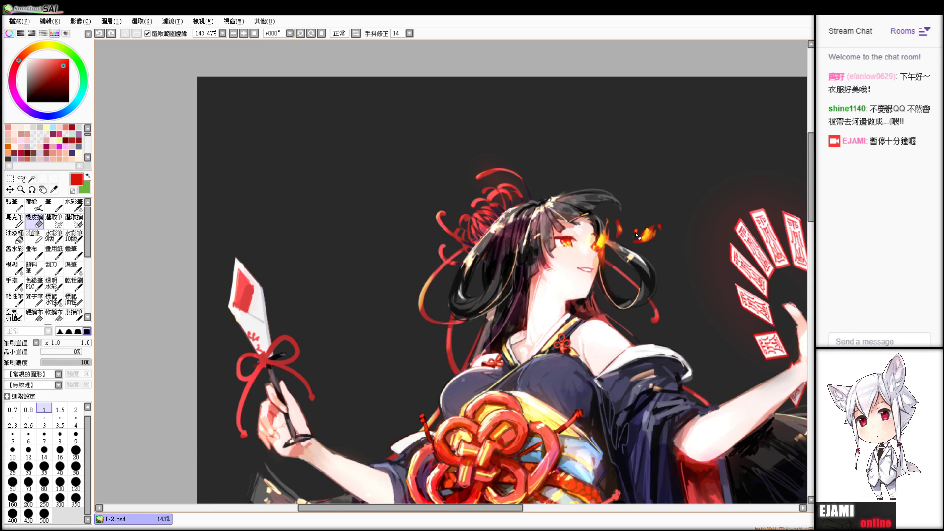
- Draw small red flame licks between the eye flame and the outer flame with the Pencil, refining their edges with the Eraser
key(n)
drag(616, 223, 618, 229)
key(ctrl+z)
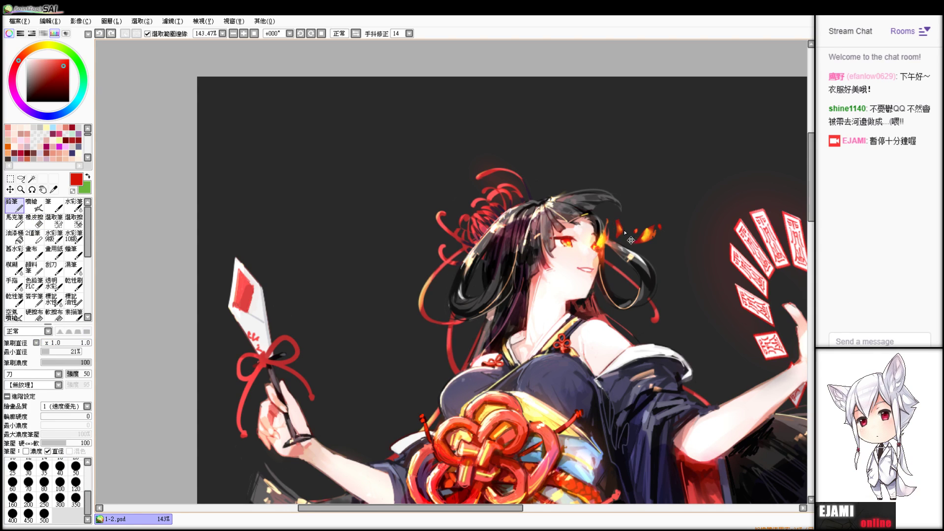
key(e)
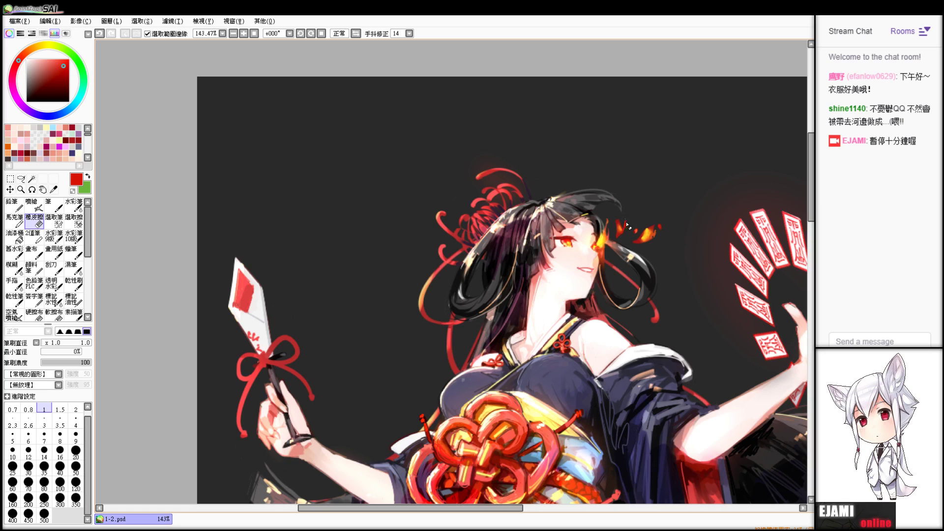
key(n)
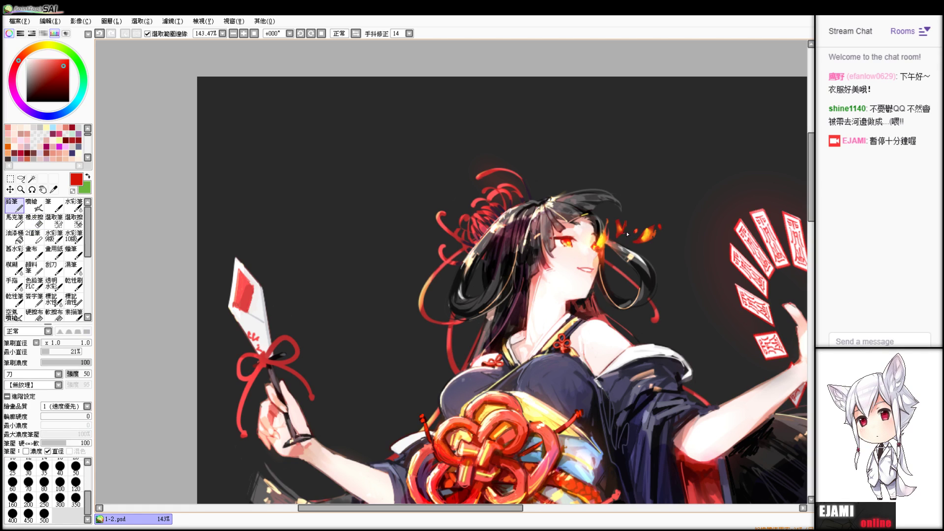
key(b)
key(n)
key(e)
key(b)
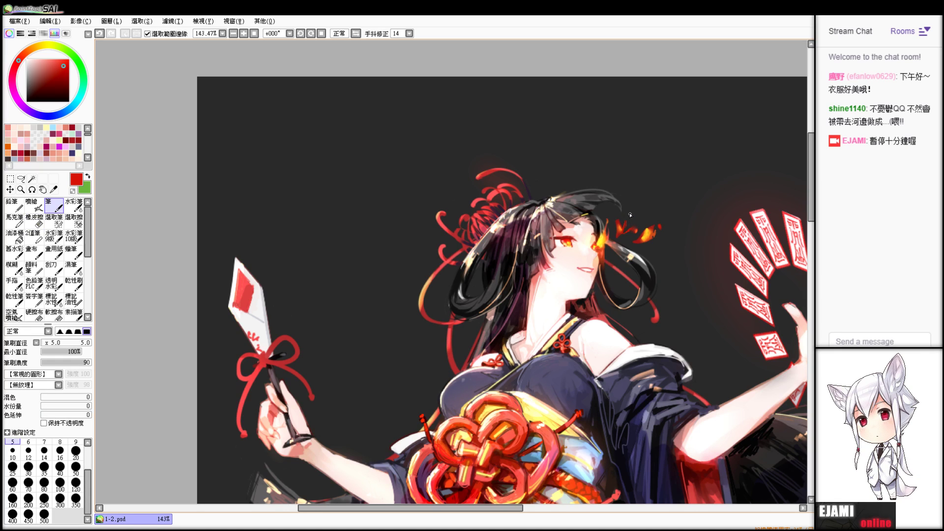
- Paint more thin red wisps above and around the small flames, softening them with Blur and trimming them with the Eraser
drag(630, 211, 630, 217)
key(b)
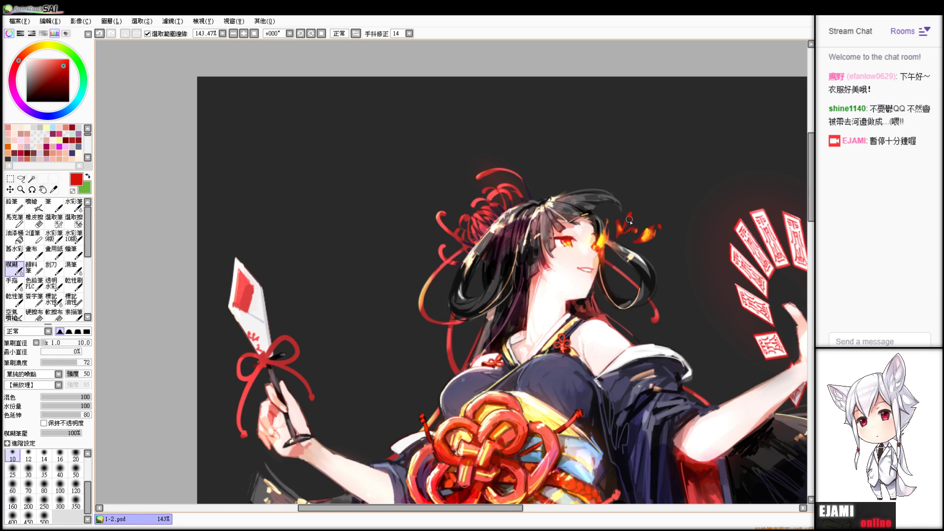
key(n)
key(ctrl+z)
drag(654, 244, 640, 241)
key(ctrl+z)
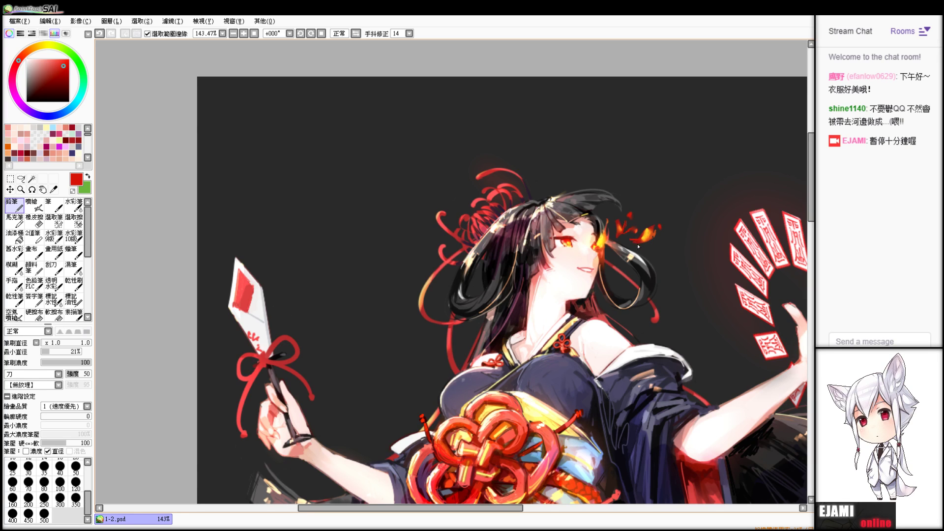
key(b)
key(e)
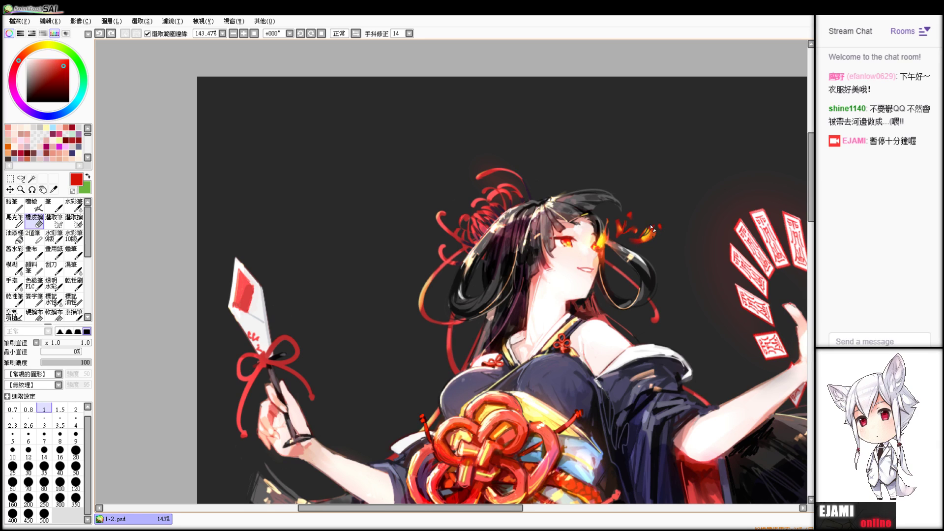
key(b)
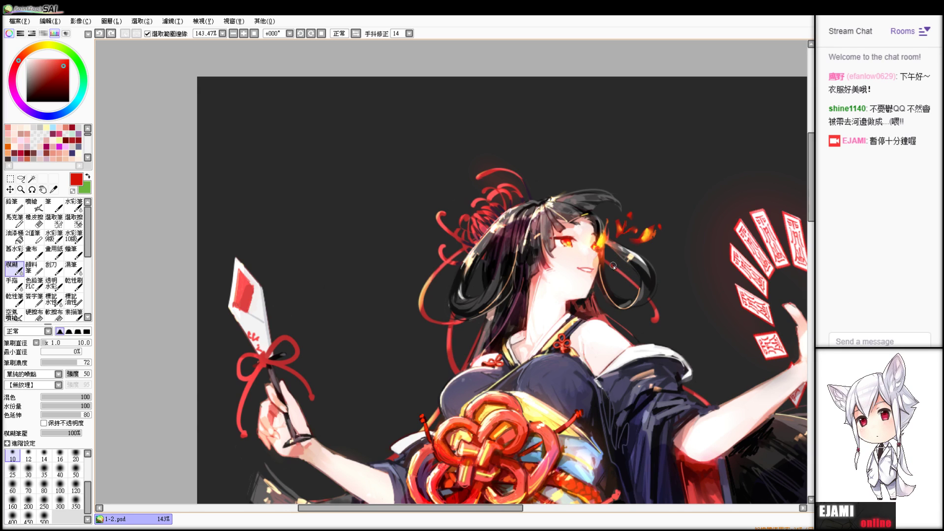
key(n)
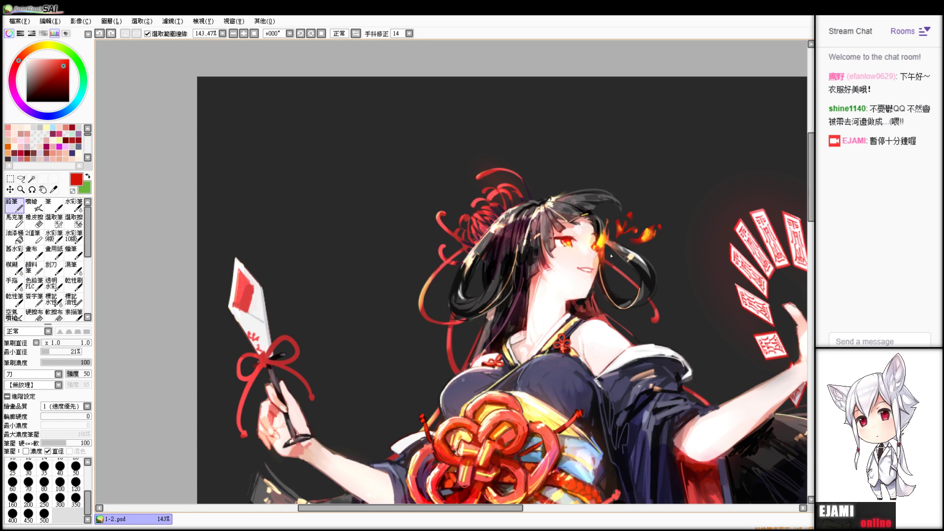
- Sample the dark hair colour and touch up the hair strand just below the eye flame with the Pencil
alt+click(606, 255)
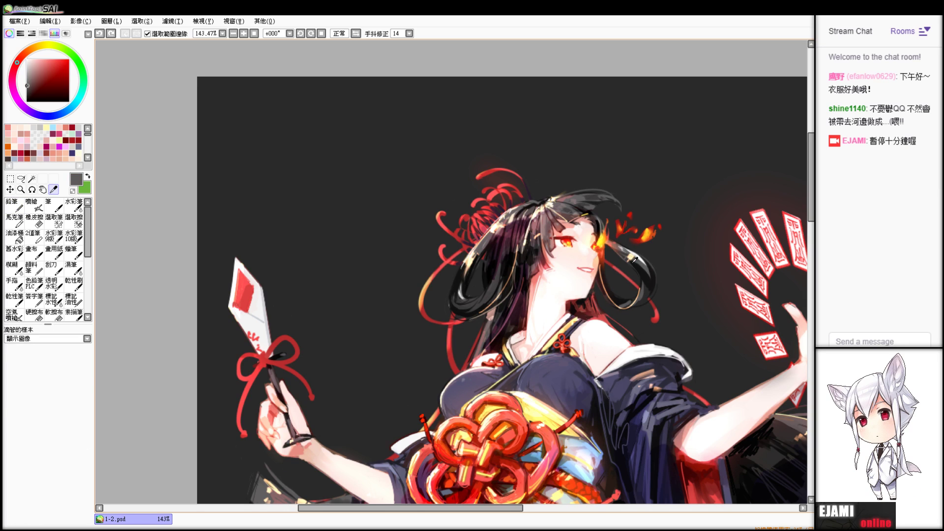
alt+click(605, 251)
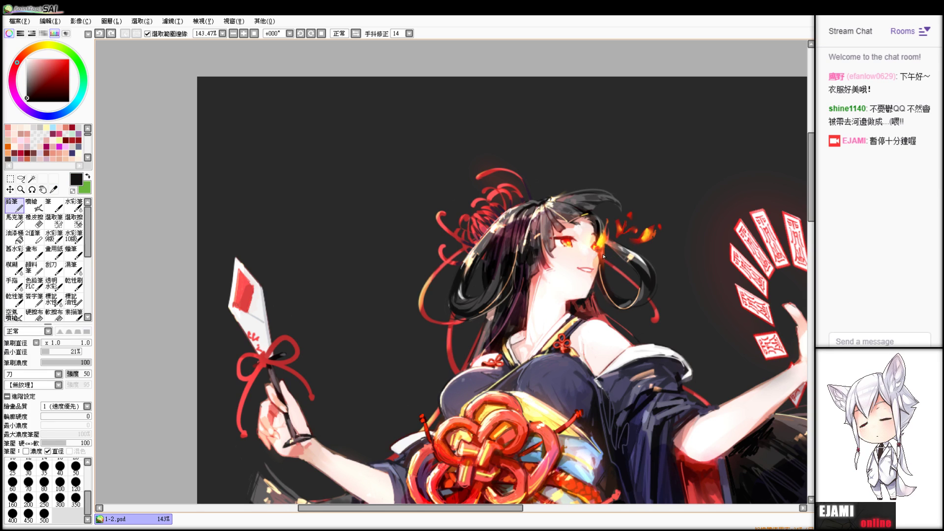
mouse_move(602, 258)
mouse_down()
mouse_move(608, 272)
mouse_move(570, 170)
mouse_up()
key(Home)
scroll(570, 170, up, 9)
drag(492, 56, 573, 494)
scroll(573, 494, up, 1)
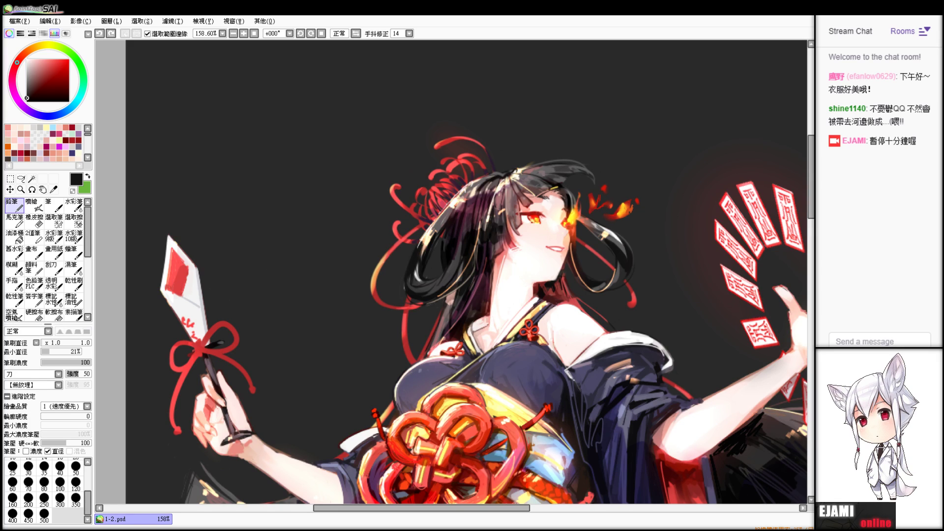
key(alt+Tab)
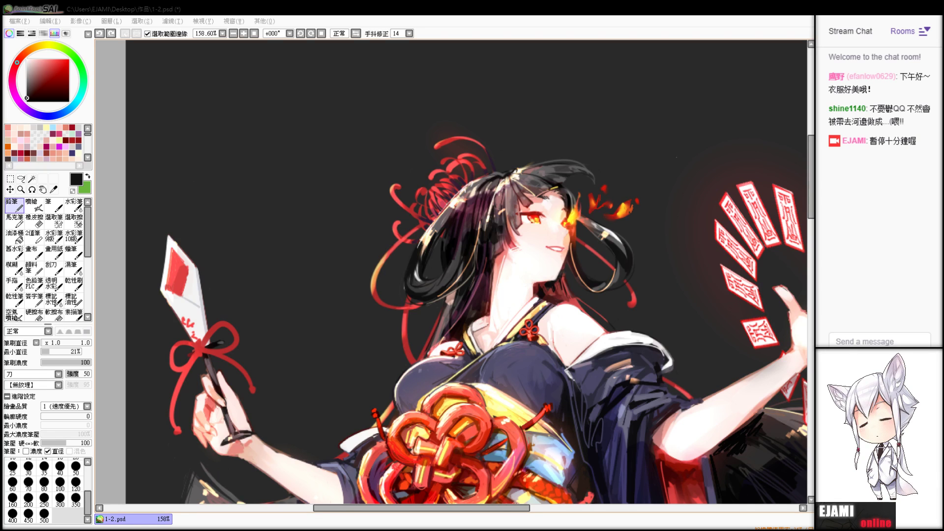
click(624, 214)
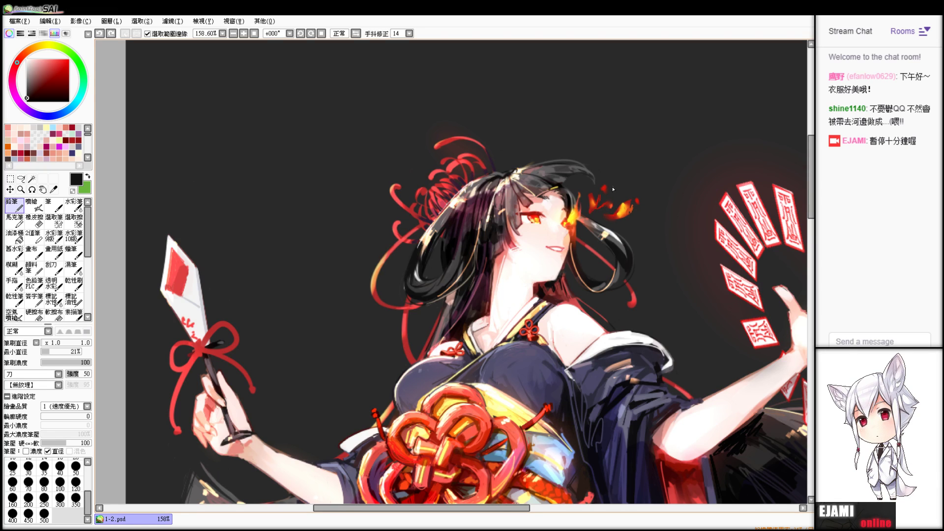
- Sample the flame's red, shift it to a bright orange-red and choose the Airbrush
key(alt)
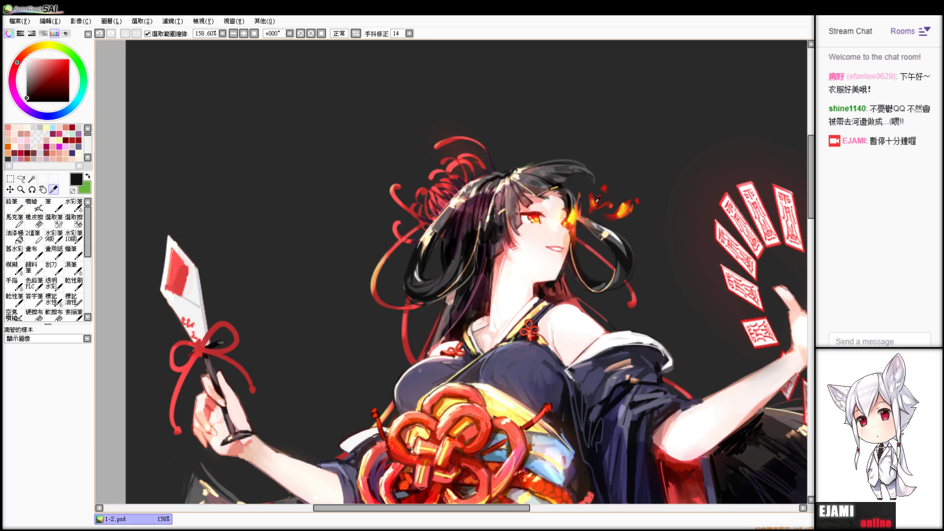
click(632, 198)
click(64, 60)
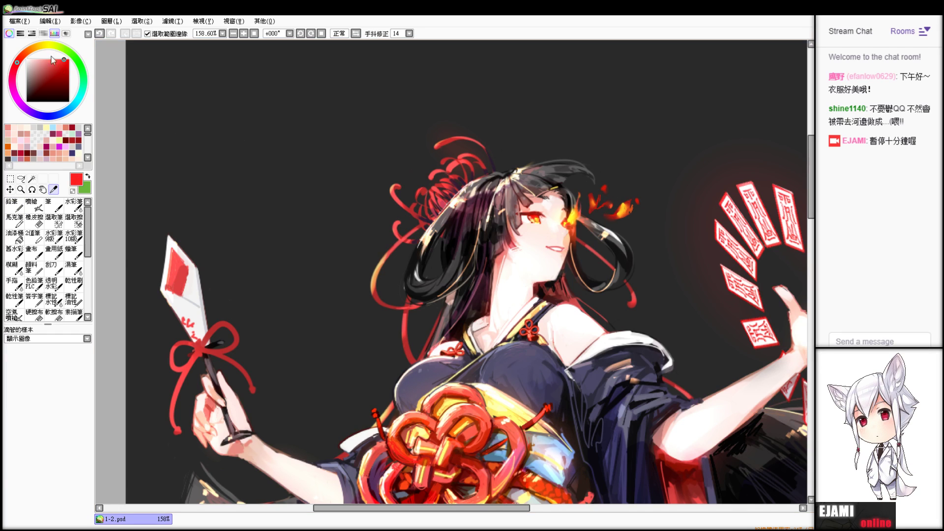
click(21, 57)
click(38, 204)
mouse_move(641, 204)
mouse_down()
mouse_move(620, 196)
mouse_move(608, 222)
mouse_move(630, 203)
mouse_up()
key(ctrl+z)
key(ctrl+z)
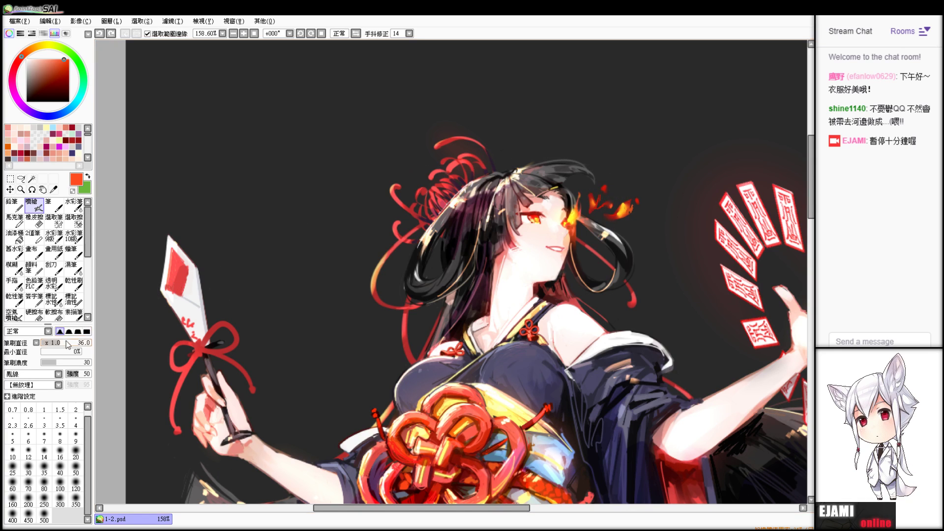
- Set the Airbrush size to 18 and spray an orange-red glow over the outer flames, softening it with Blur
drag(55, 339, 45, 341)
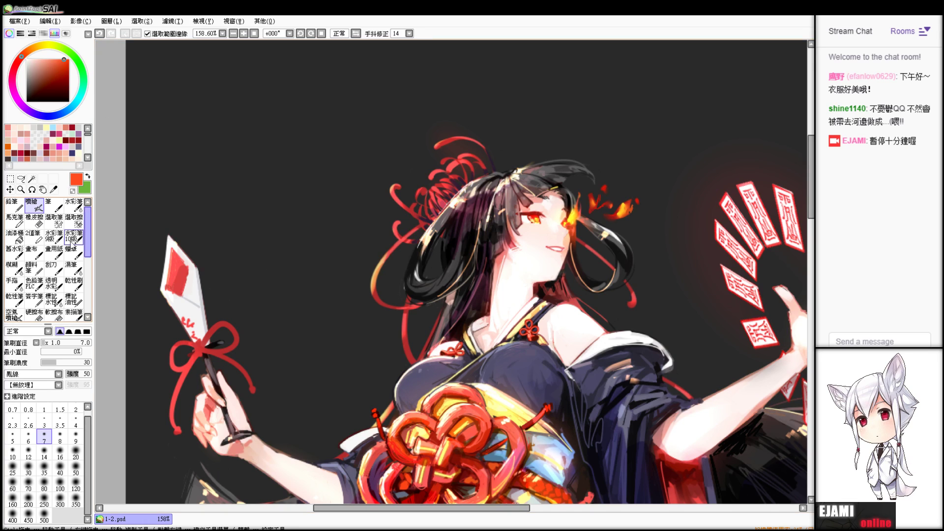
drag(63, 343, 69, 345)
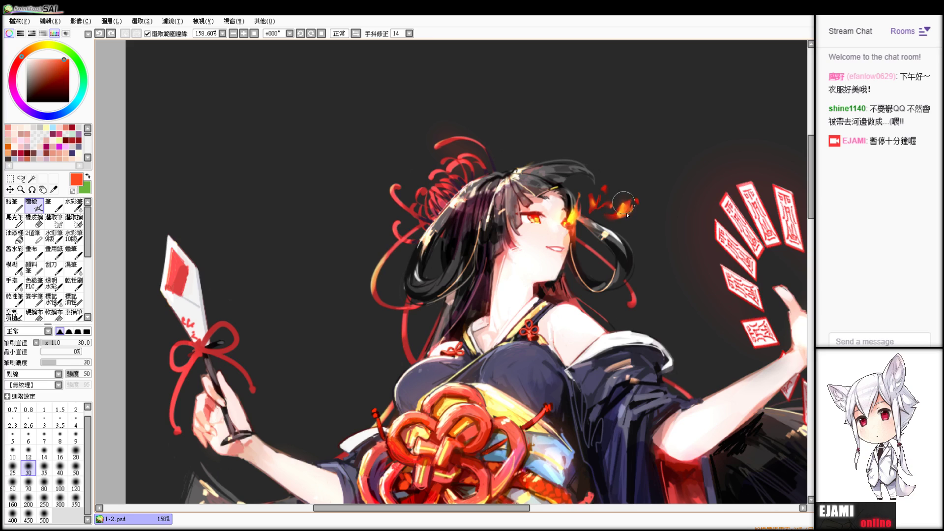
key(n)
key(v)
drag(57, 343, 50, 344)
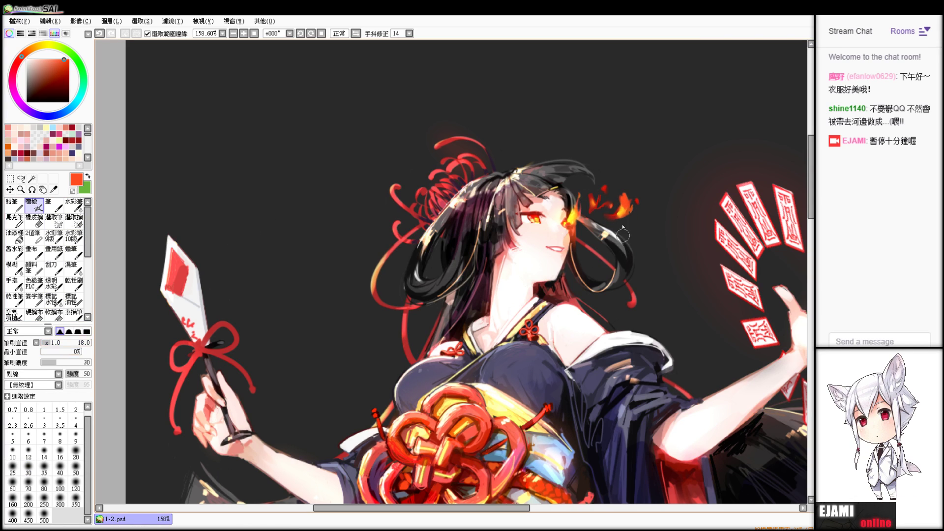
mouse_move(623, 189)
mouse_down()
mouse_move(630, 210)
mouse_move(631, 202)
mouse_up()
key(b)
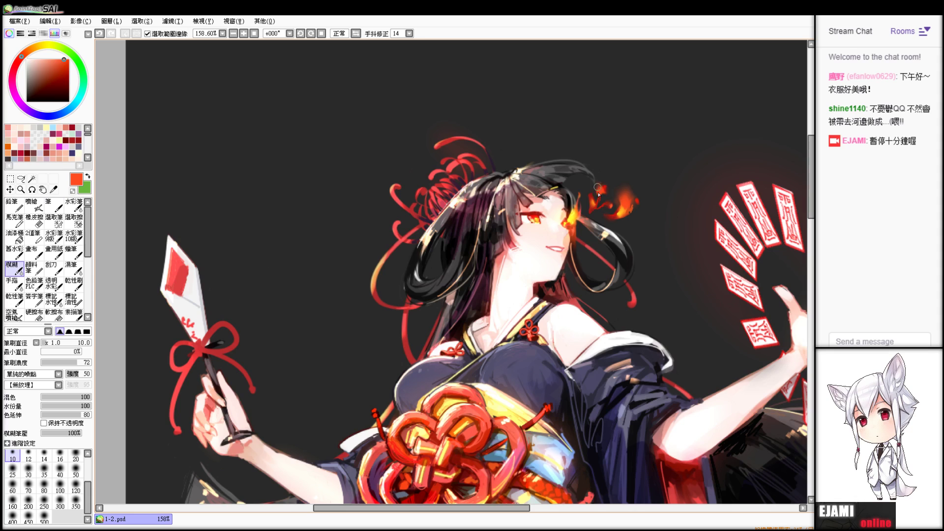
- Choose a light yellow-orange, draw highlights on the small middle flame with the Pencil and blend them with Blur
click(37, 49)
click(48, 59)
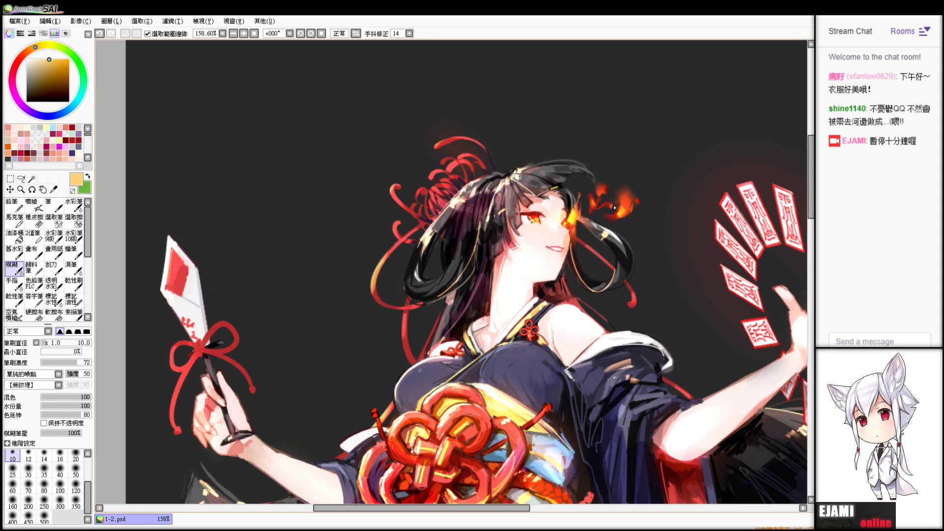
key(n)
drag(604, 189, 602, 193)
key(b)
click(51, 44)
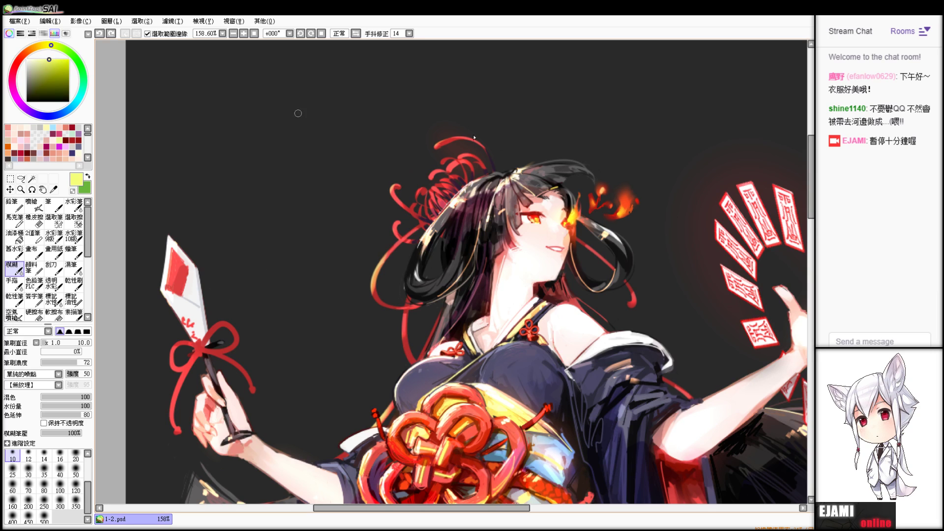
key(n)
mouse_move(625, 204)
mouse_down()
mouse_move(624, 188)
mouse_move(625, 204)
mouse_up()
key(ctrl+z)
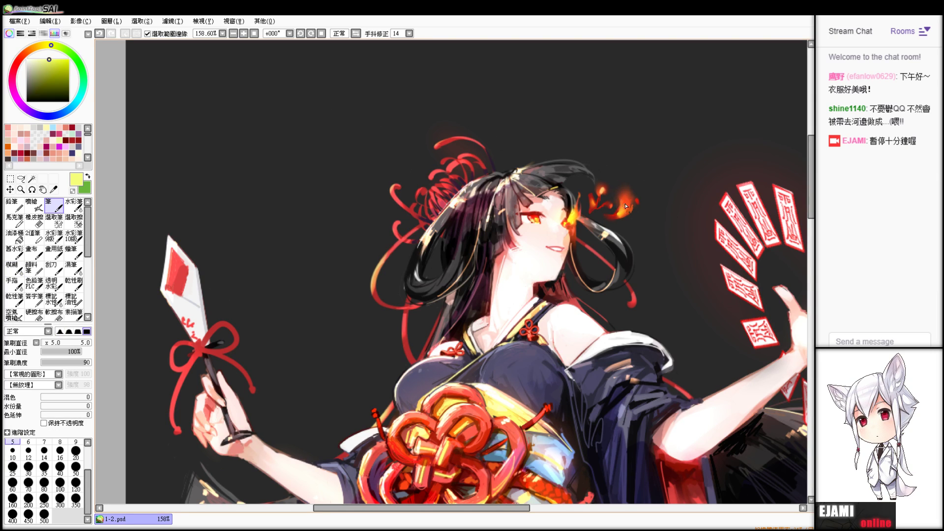
- Sample a dark red from the outer flame and pencil shading strokes along its lower edge
alt+click(620, 211)
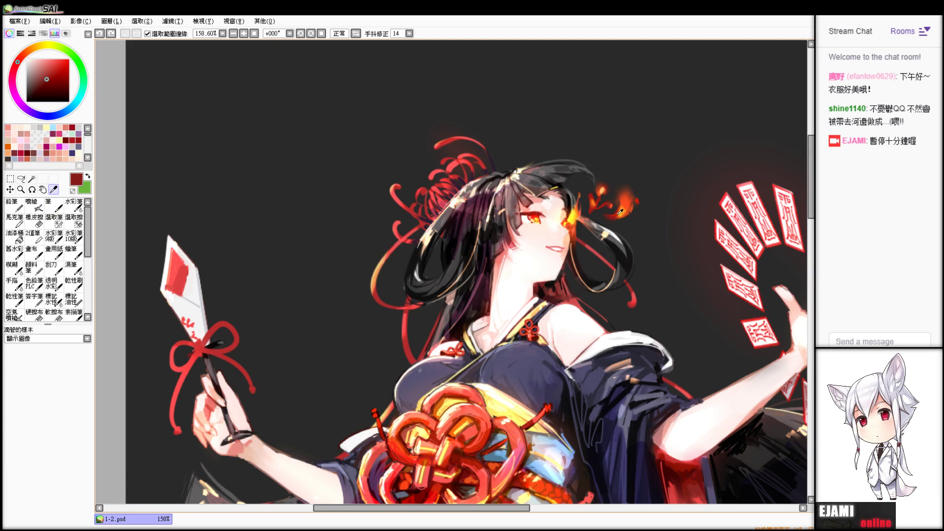
drag(621, 215, 622, 218)
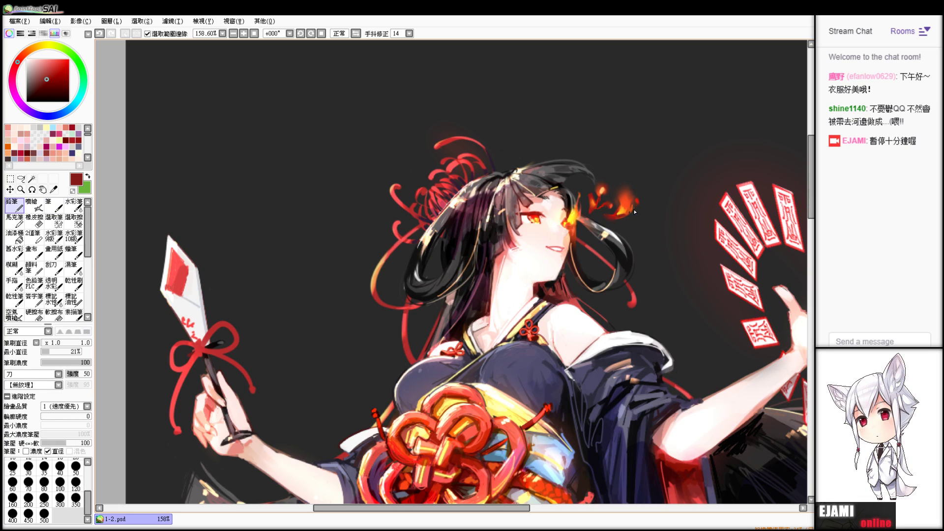
key(b)
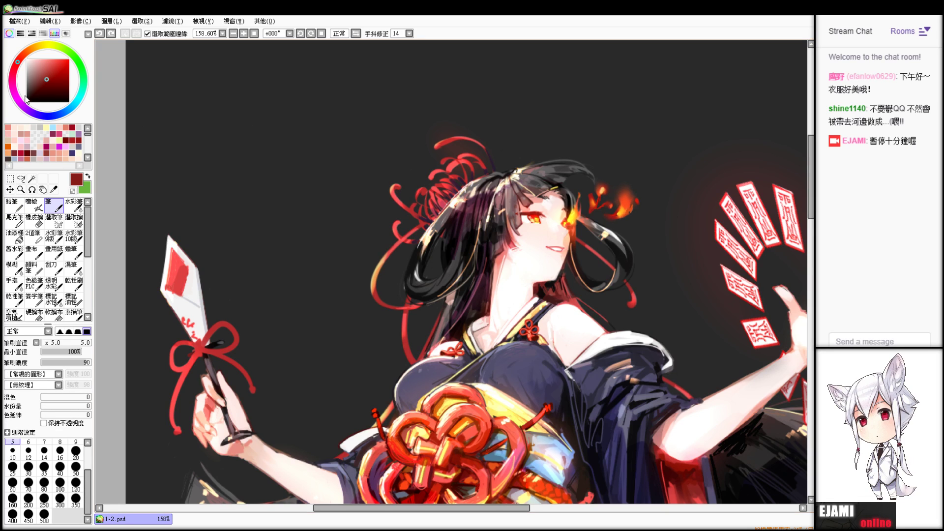
- Choose a pale yellow, brush highlights into the core of the outer flame and blend them with Blur
click(42, 45)
click(64, 62)
click(48, 60)
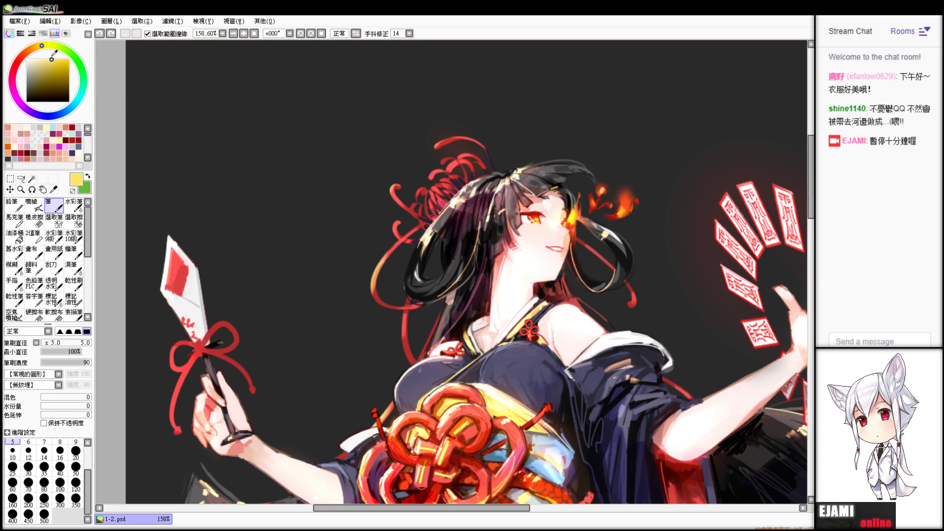
drag(629, 193, 624, 212)
key(c)
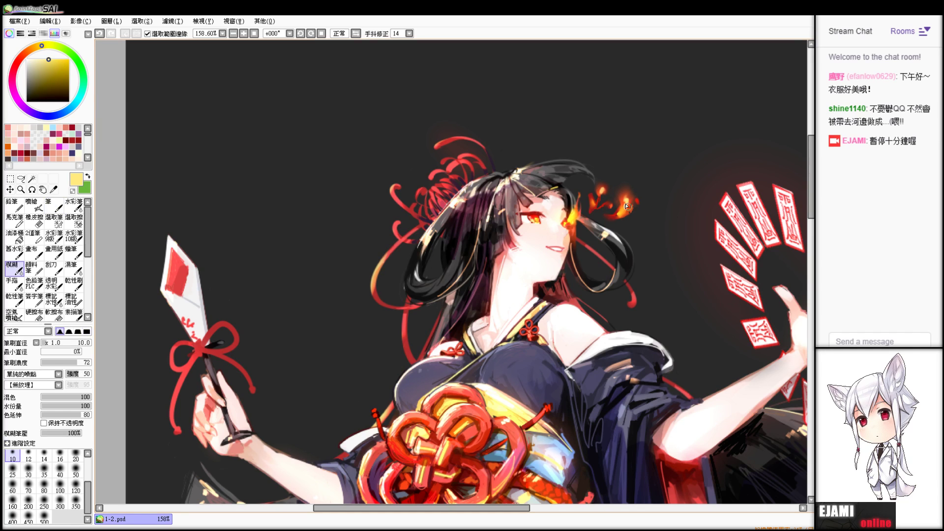
key(b)
key(ctrl+z)
- Draw a thin pale-yellow strand from the eye flame to the middle flame with the Pencil and soften it with Blur
key(n)
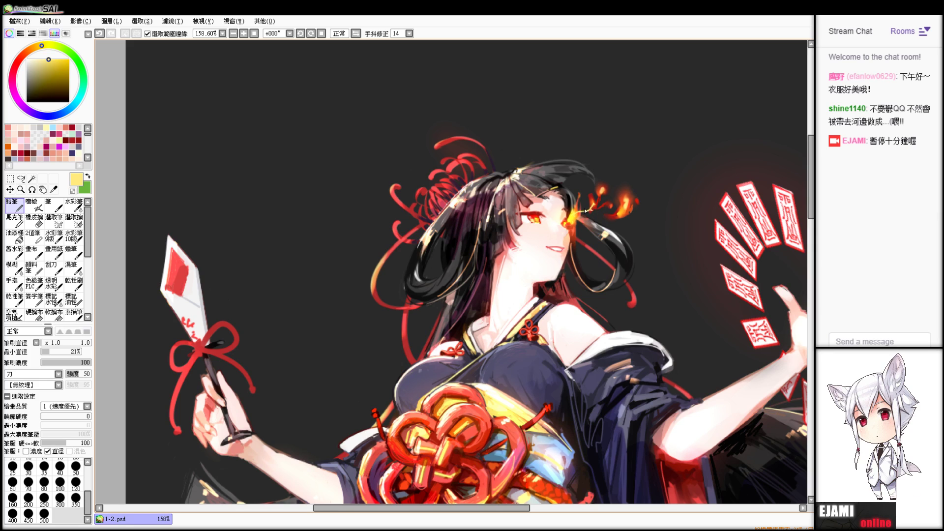
key(b)
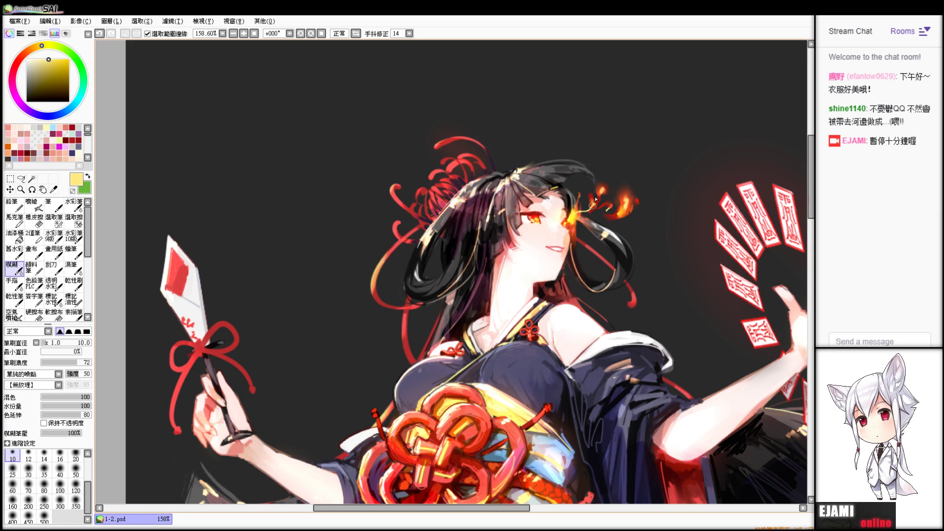
key(n)
key(ctrl+z)
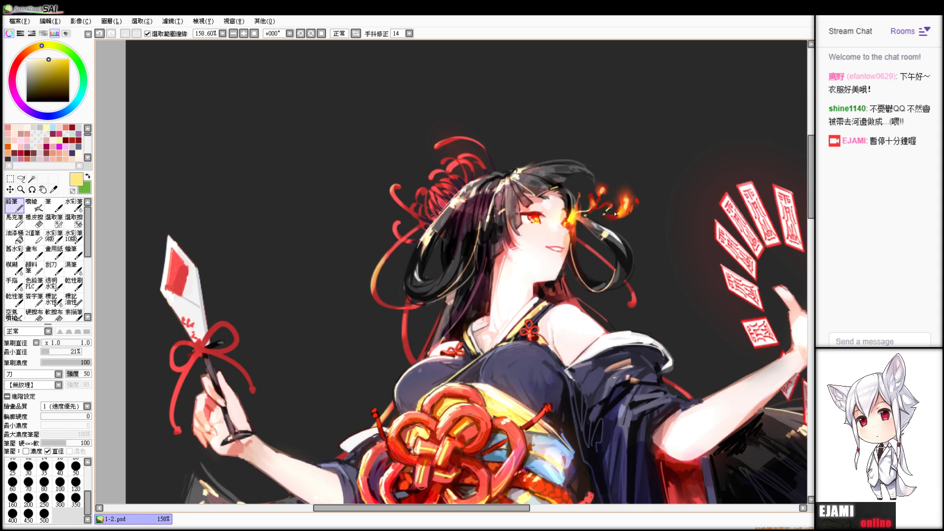
- Scatter tiny pale-yellow sparks around the flames with the Pencil, softening and erasing where needed
drag(611, 189, 614, 238)
key(ctrl+z)
key(c)
key(ctrl+z)
key(n)
key(b)
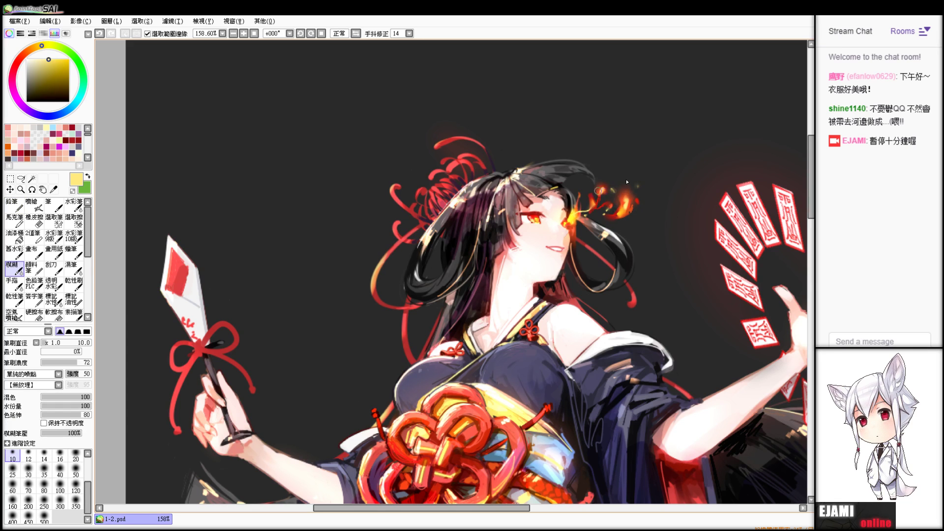
key(ctrl+z)
drag(639, 185, 642, 190)
key(e)
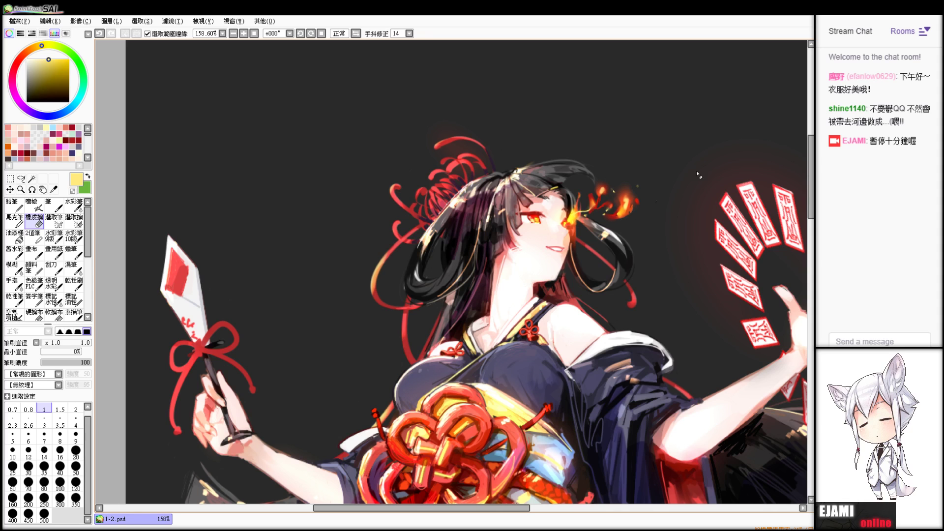
scroll(452, 272, down, 12)
scroll(451, 272, up, 11)
scroll(452, 272, down, 1)
drag(451, 272, 476, 234)
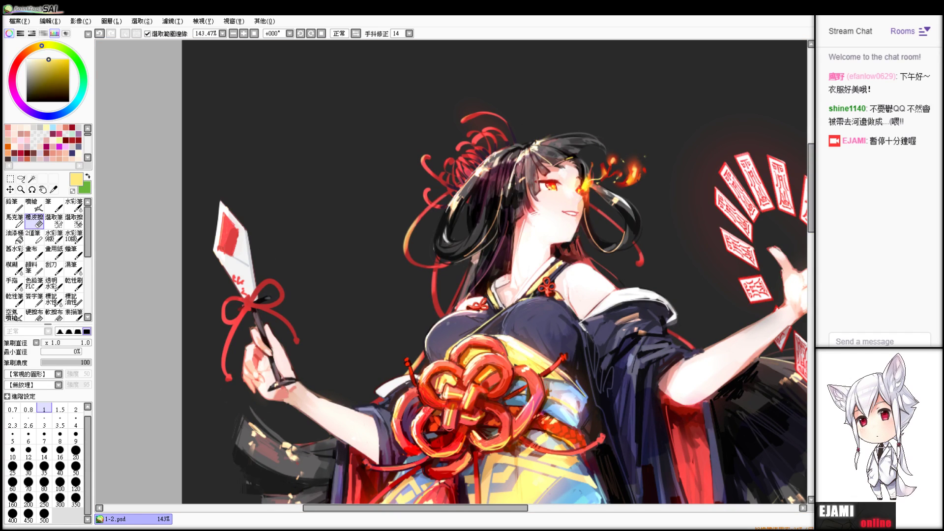
- Compare the glow around the card fan and the flame sparks with the recent edits undone and redone
key(ctrl+a)
key(ctrl+d)
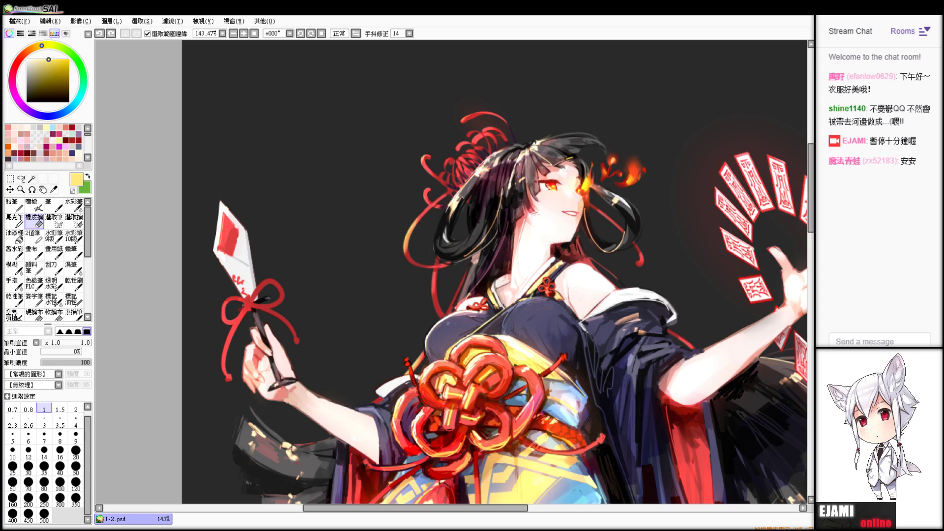
key(ctrl+y)
key(ctrl+y)
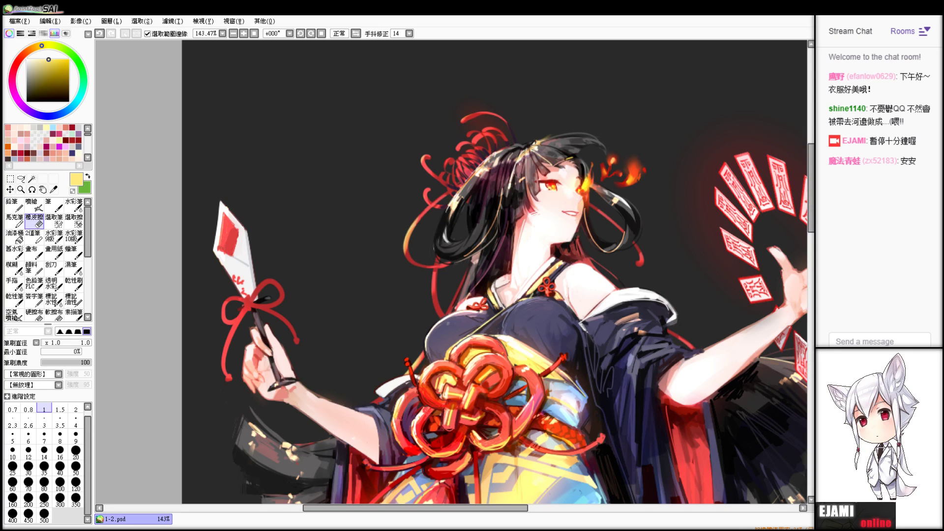
key(ctrl+z)
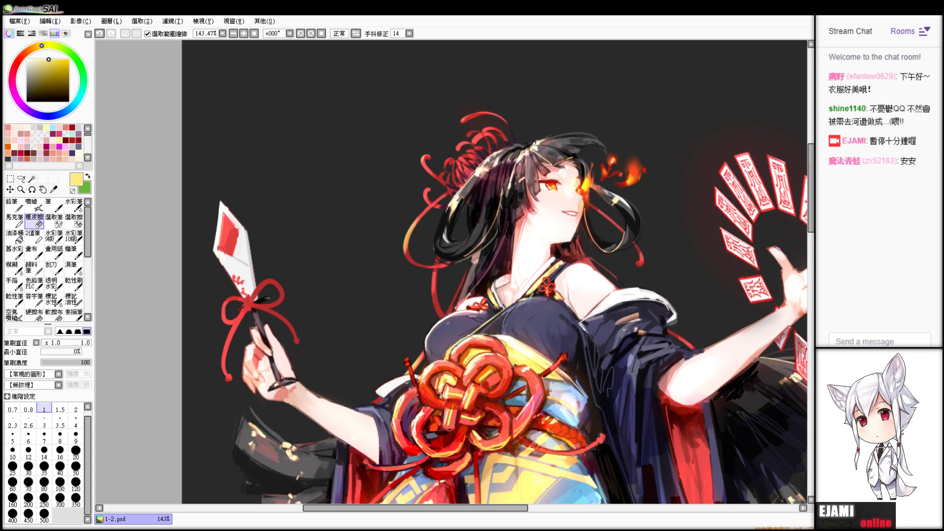
key(ctrl+z)
key(ctrl+y)
key(ctrl+z)
key(ctrl+y)
scroll(452, 272, down, 8)
scroll(452, 272, up, 4)
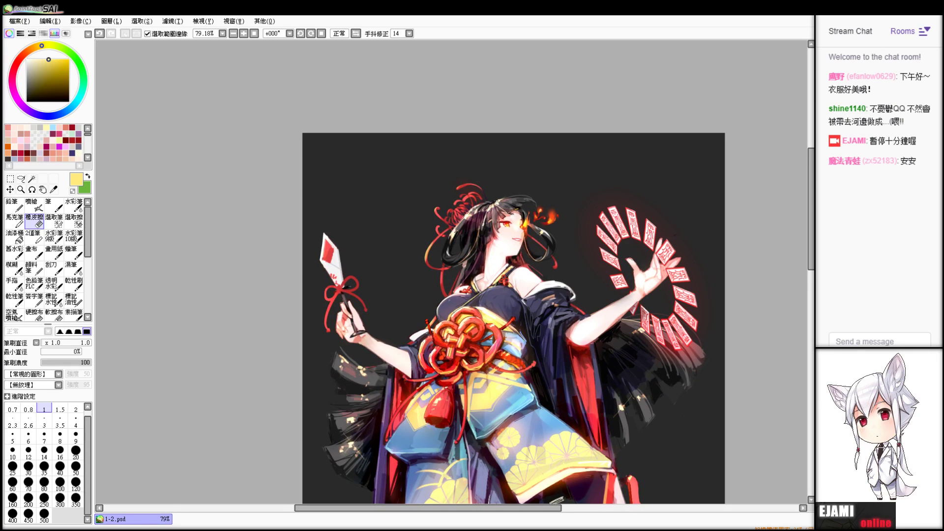
scroll(451, 272, up, 2)
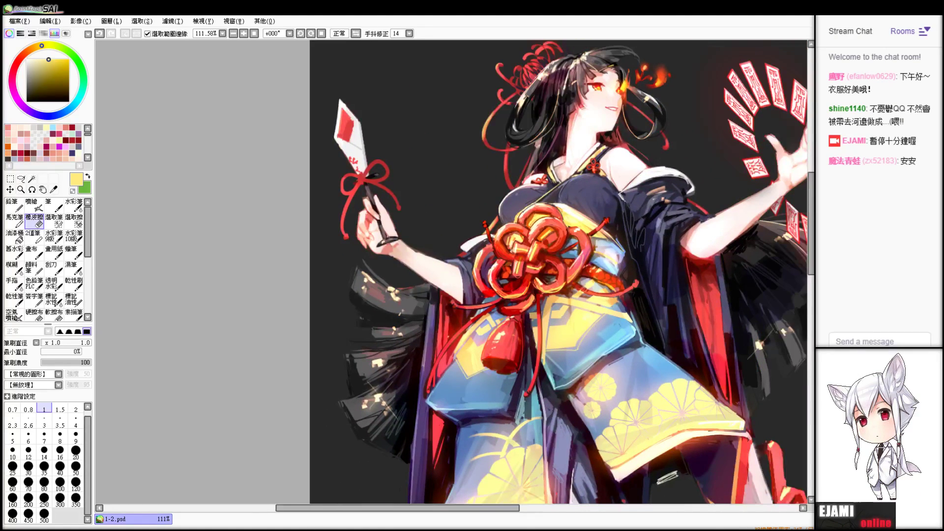
scroll(452, 272, down, 3)
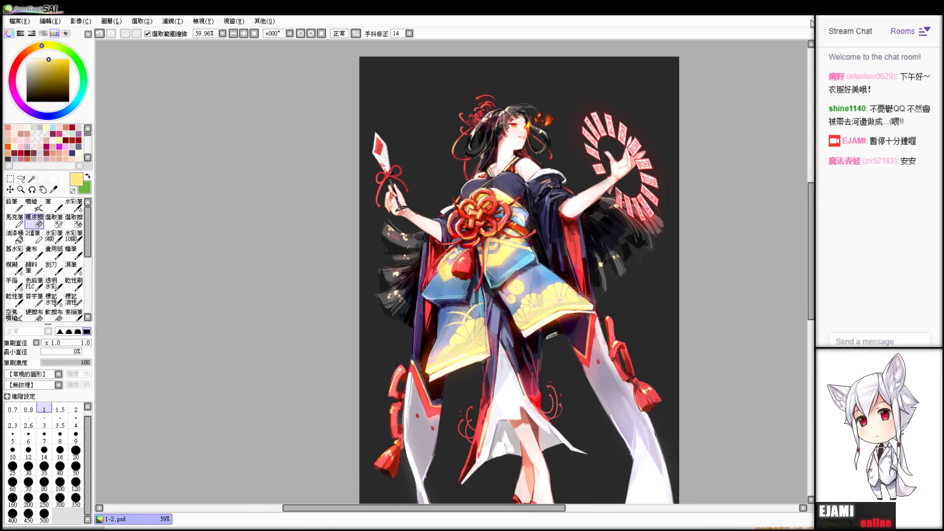
- Sample the pale skin tone from the leg, dab it on the white underskirt above the knee, and soften it with Blur
scroll(489, 487, up, 4)
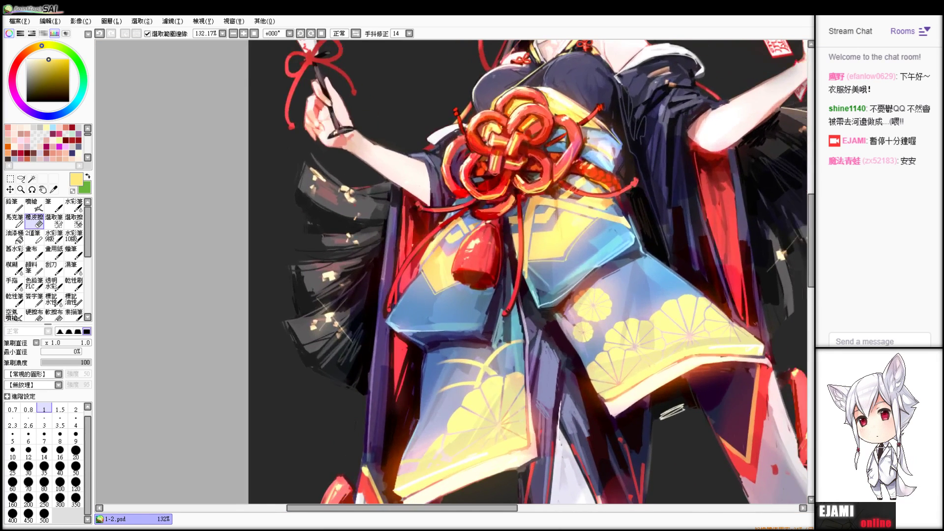
alt+click(563, 362)
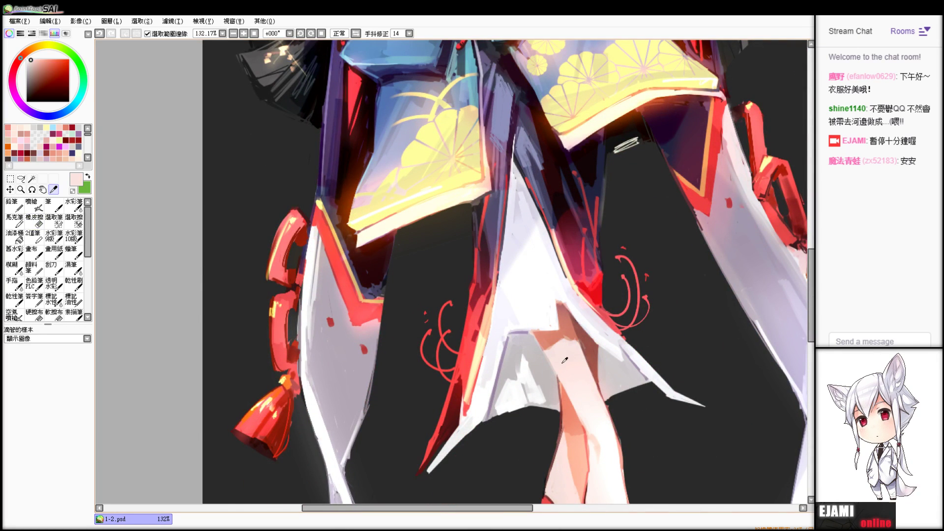
key(ctrl+z)
key(n)
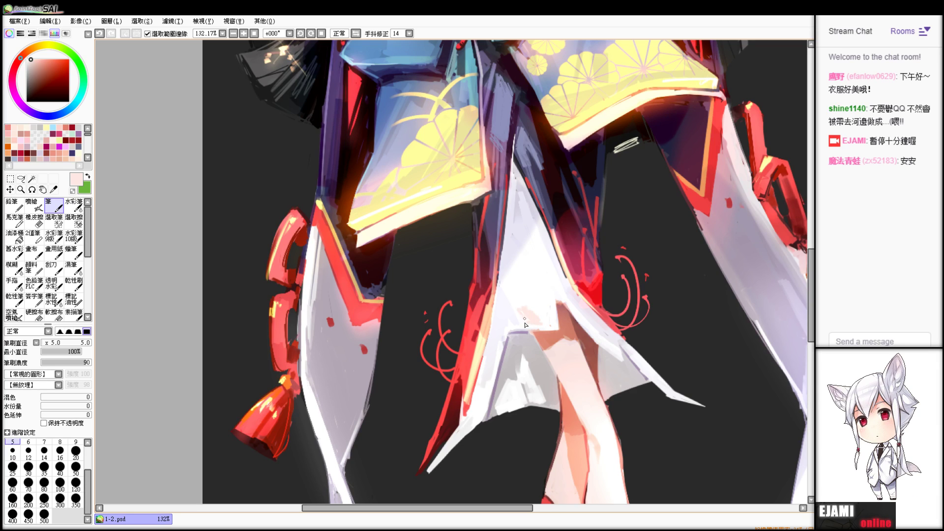
key(e)
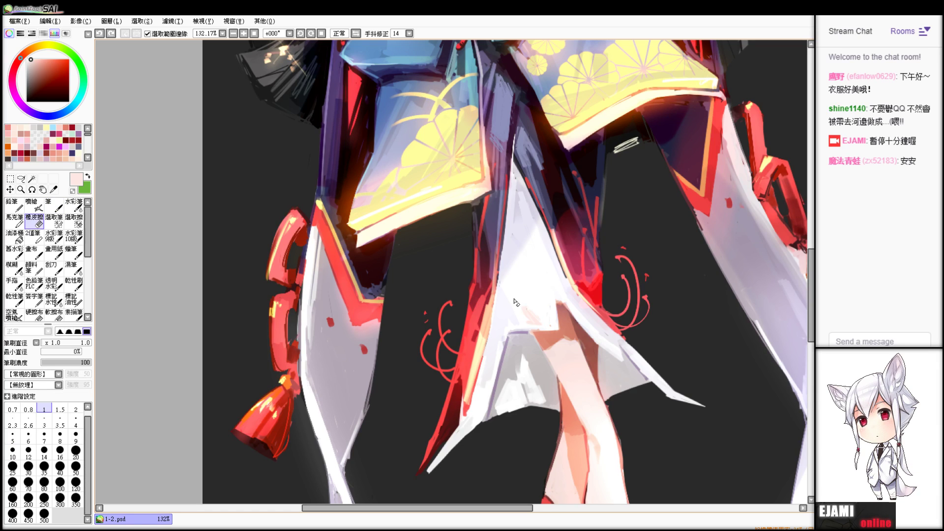
key(v)
key(c)
drag(523, 312, 534, 315)
scroll(454, 272, up, 4)
scroll(455, 272, down, 9)
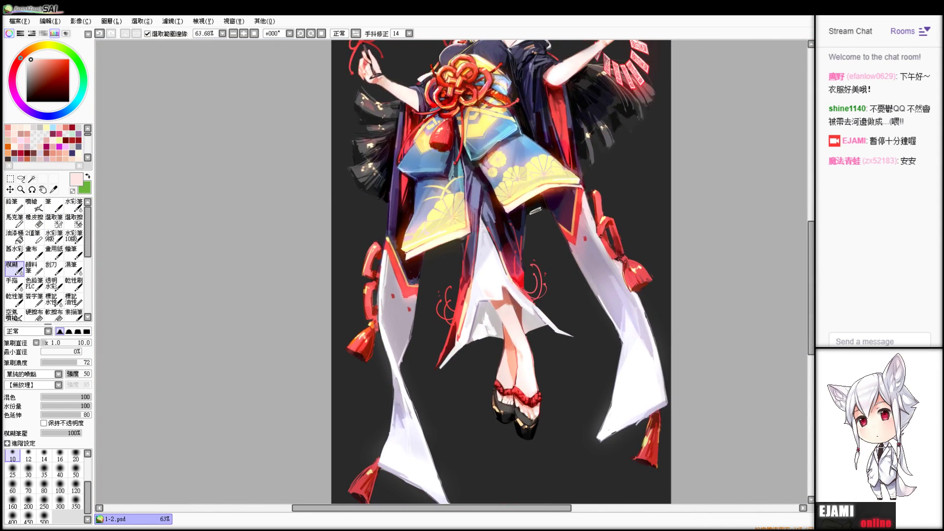
scroll(450, 225, up, 4)
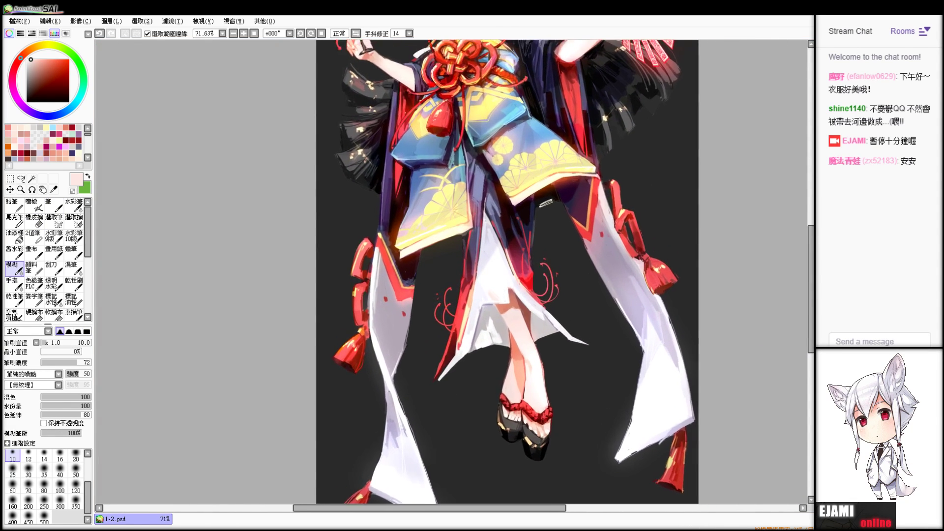
- Set the Brush size to 50 and tint the white underskirt above the legs with the sampled skin tone
key(v)
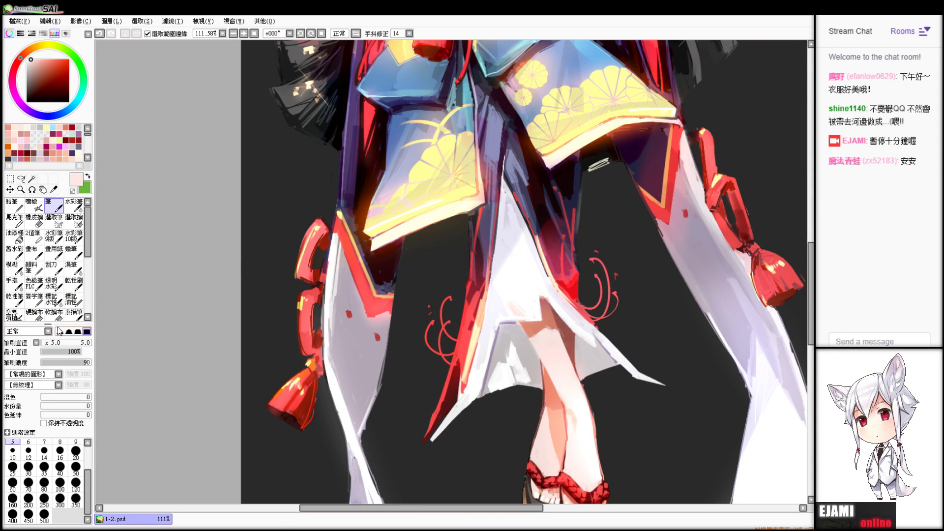
drag(43, 342, 46, 343)
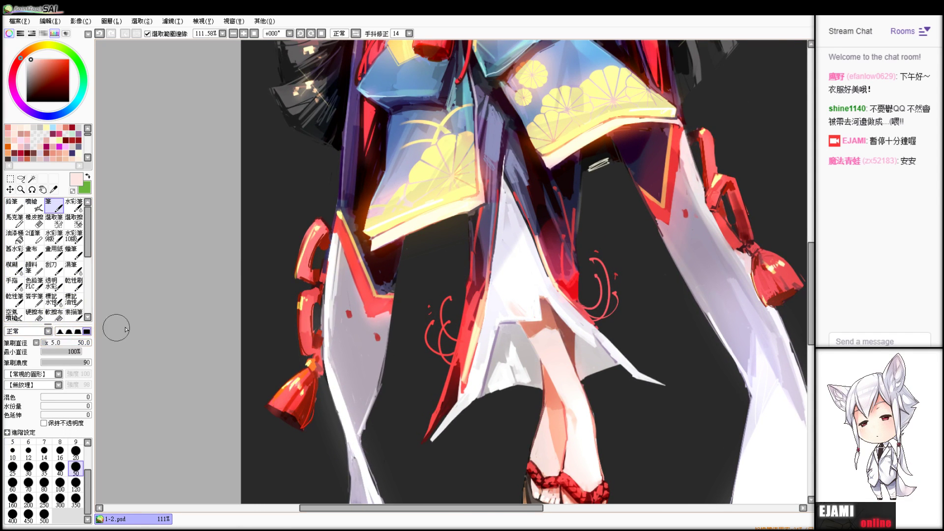
mouse_move(532, 314)
mouse_down()
mouse_move(522, 266)
mouse_move(523, 290)
mouse_up()
key(ctrl+z)
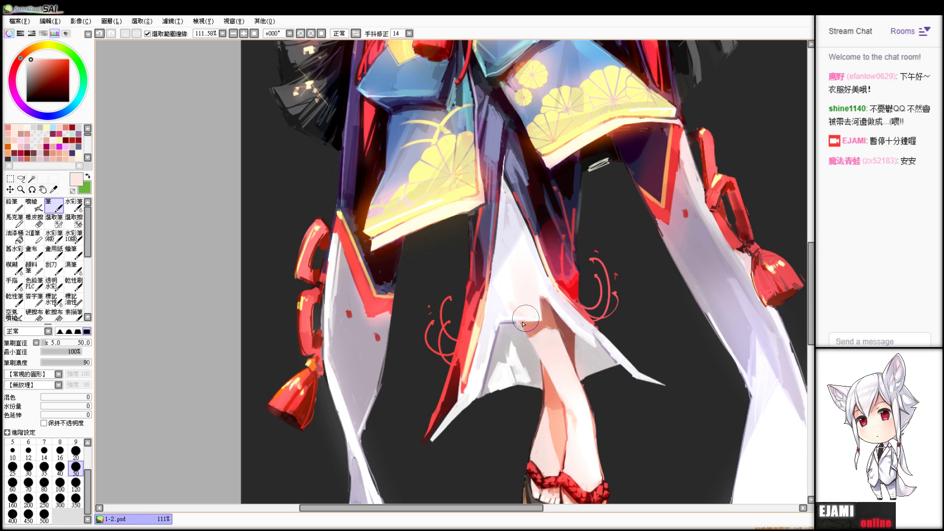
- Set the Eraser size to 9, thin out the skin tint on the underskirt, and blend it with Blur
key(e)
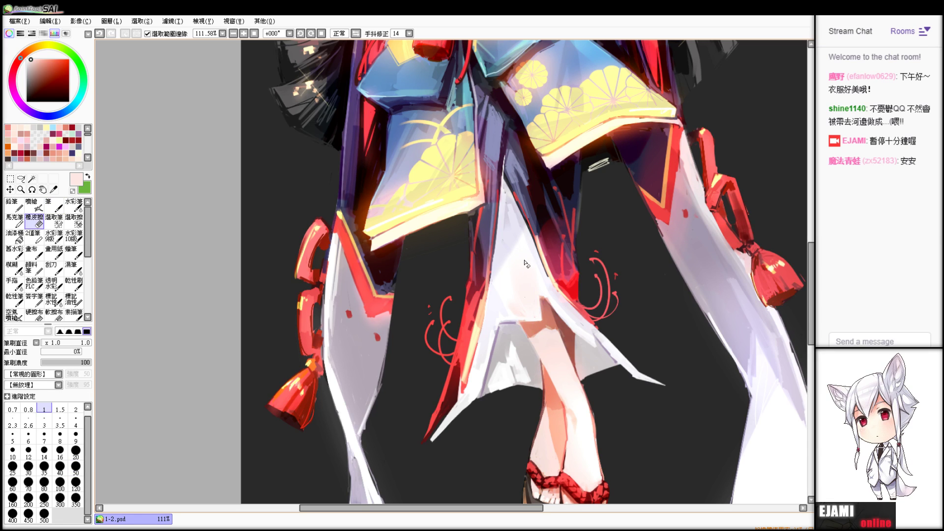
drag(53, 344, 82, 336)
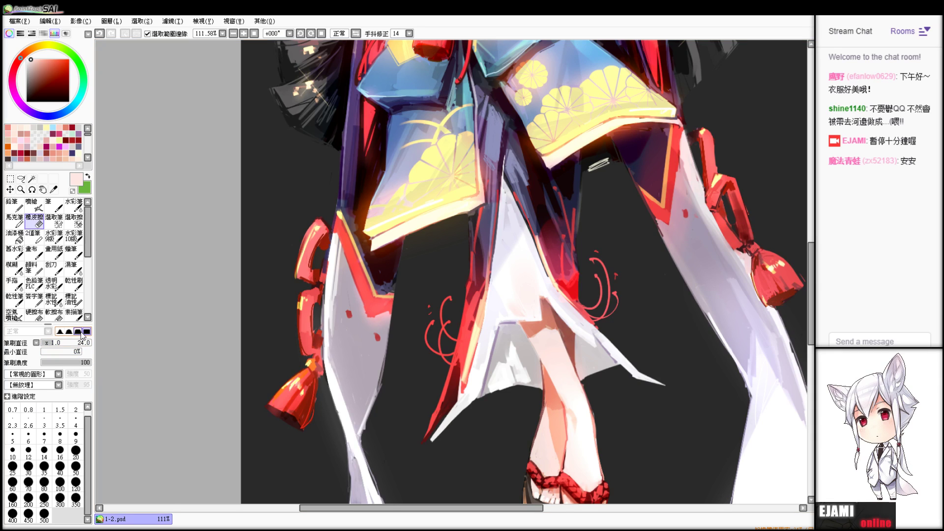
click(75, 435)
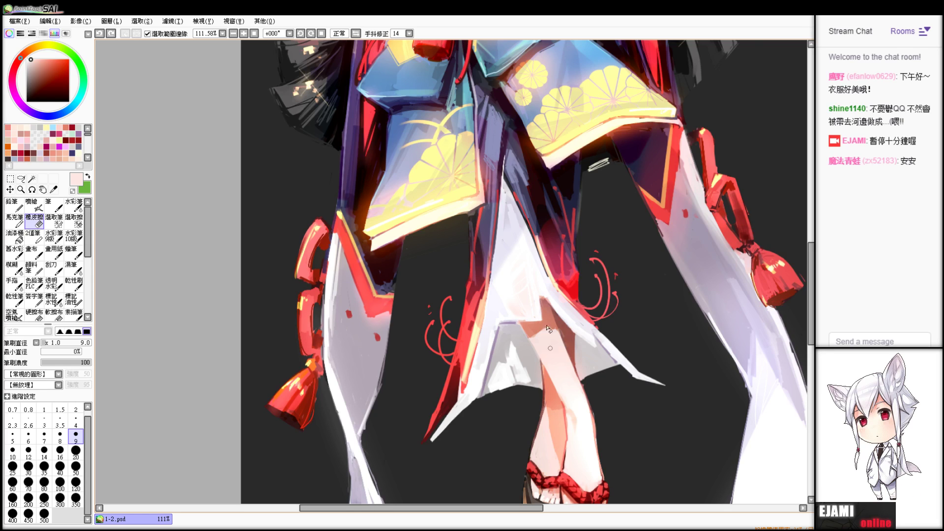
drag(578, 393, 571, 380)
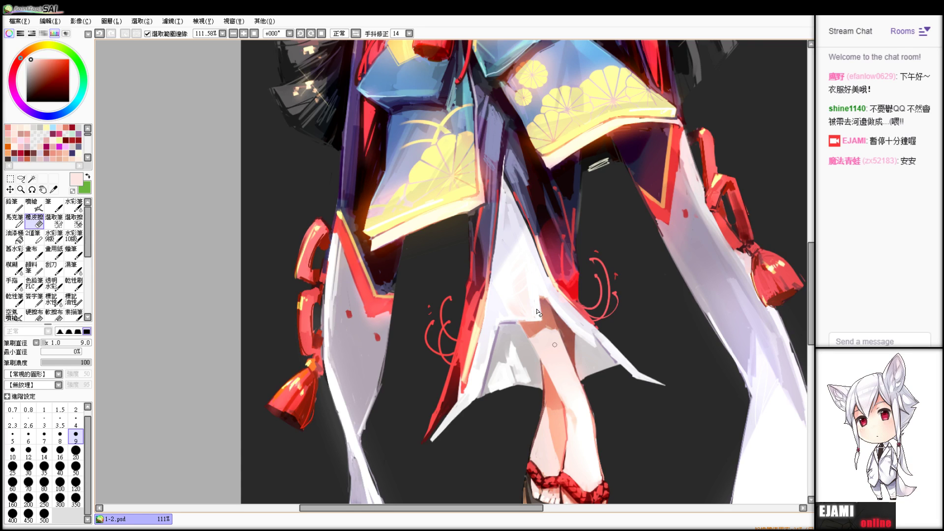
click(14, 269)
scroll(452, 272, up, 1)
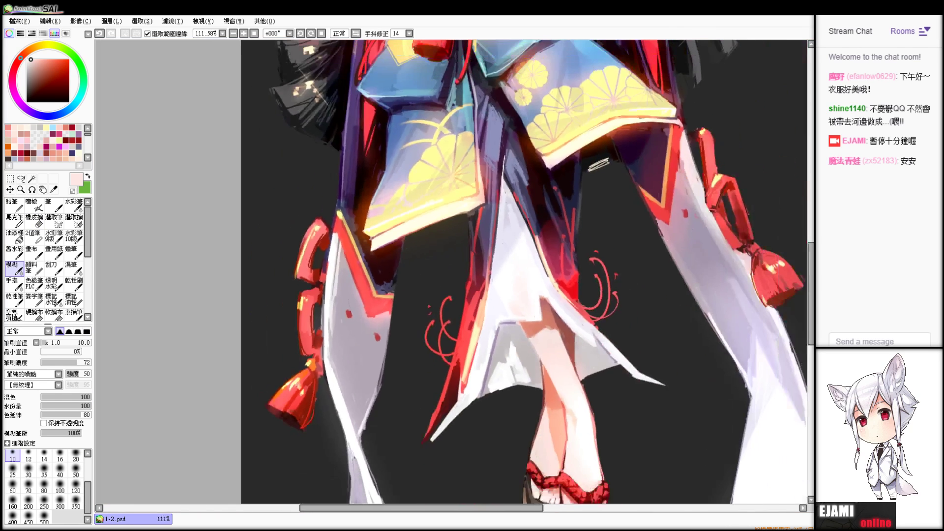
- Clean up the remaining skin tint along the underskirt's opening, alternating between Eraser and Blur
scroll(452, 272, down, 6)
scroll(451, 272, down, 2)
scroll(452, 272, up, 4)
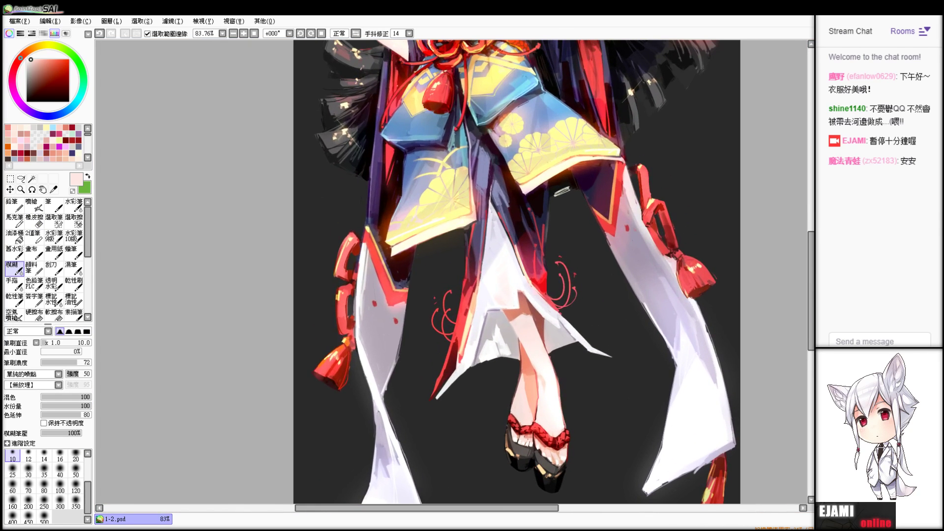
key(e)
scroll(517, 308, up, 1)
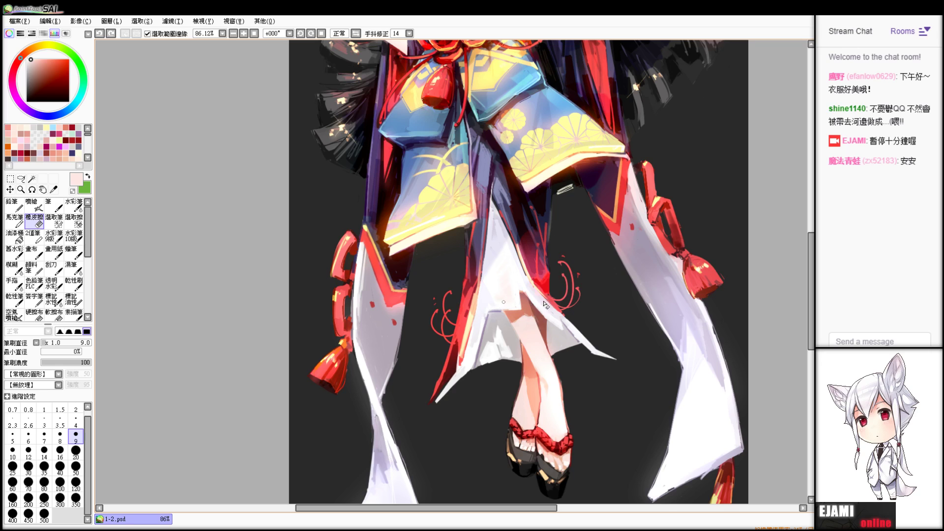
key(e)
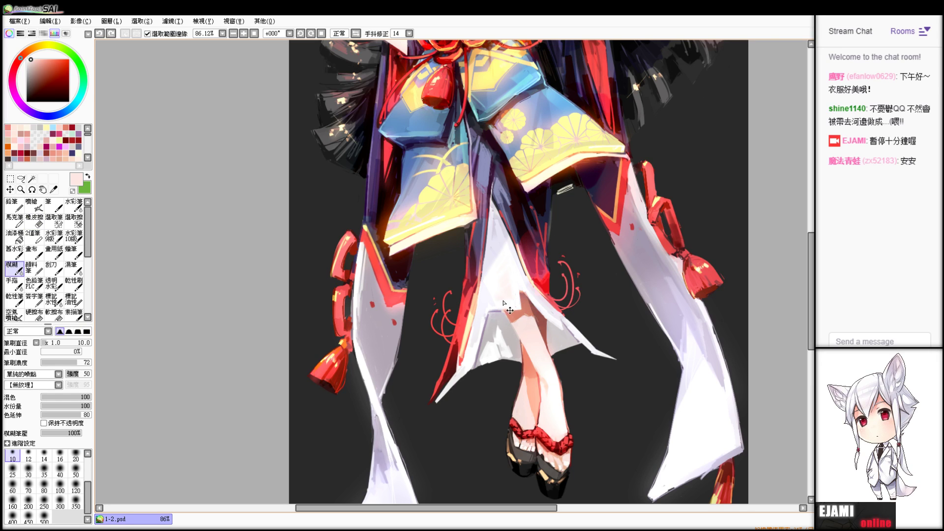
key(e)
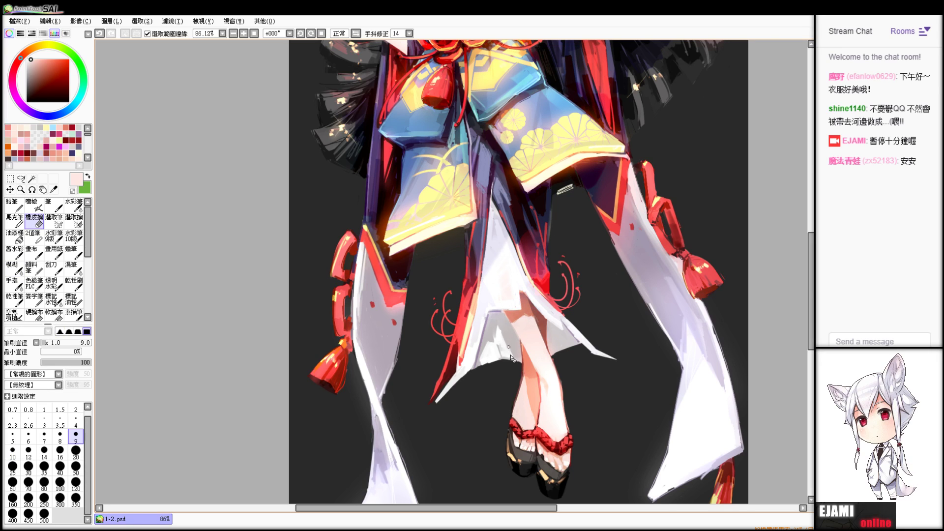
- Pick a near-black colour and paint over the stray pale marks below the yellow skirt panel with a size 15 Brush
drag(541, 222, 548, 304)
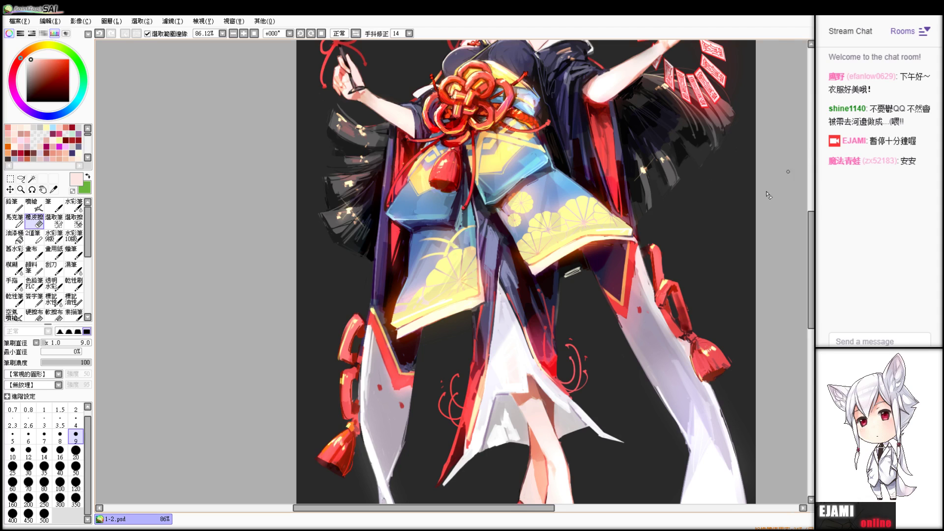
key(e)
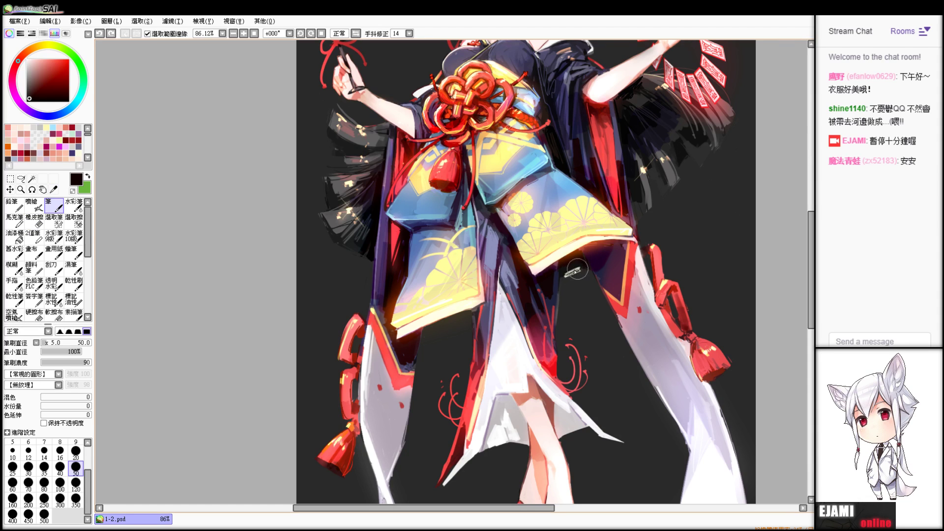
click(46, 344)
drag(44, 343, 44, 344)
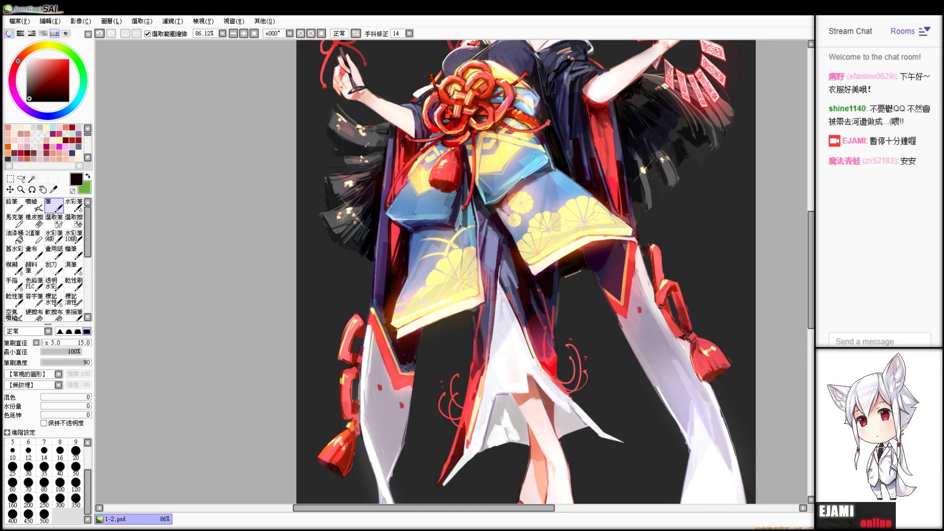
- Hide the dark background to check the figure's silhouette, restore it, and review the upper body
click(823, 221)
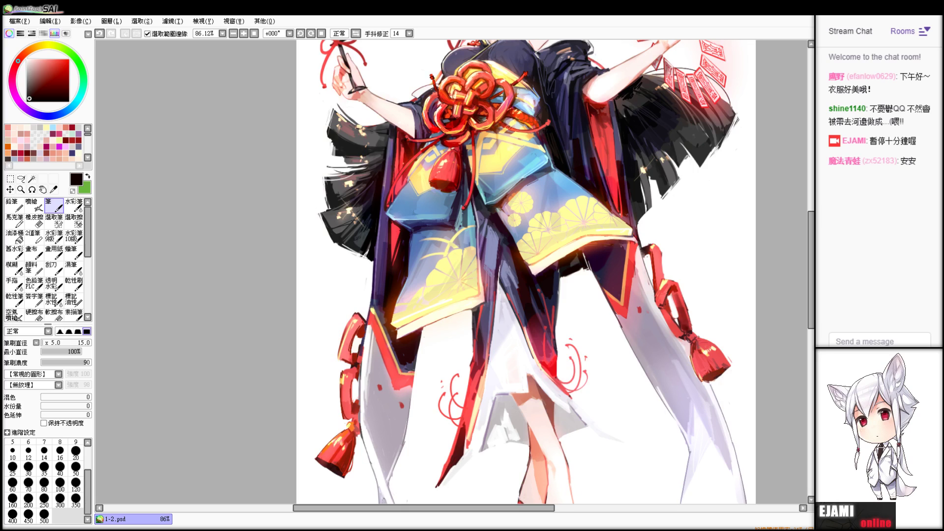
key(ctrl+z)
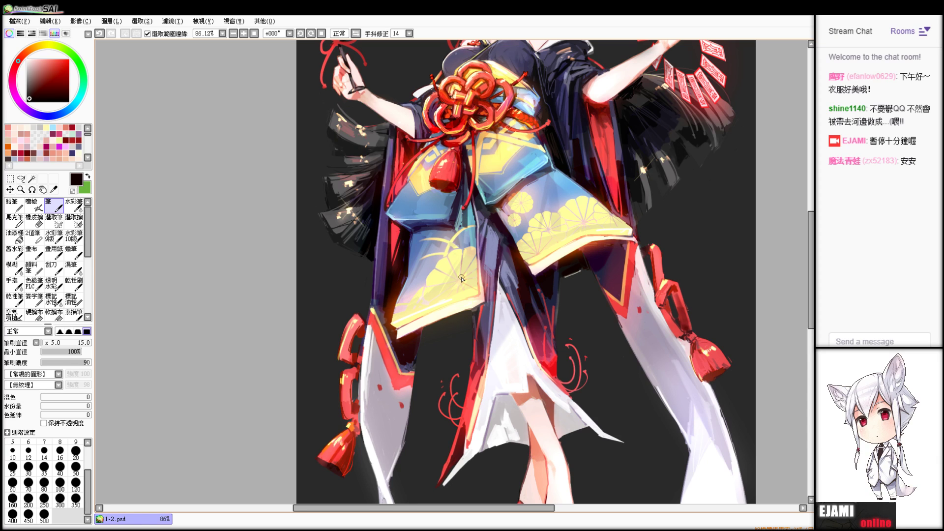
drag(521, 236, 552, 334)
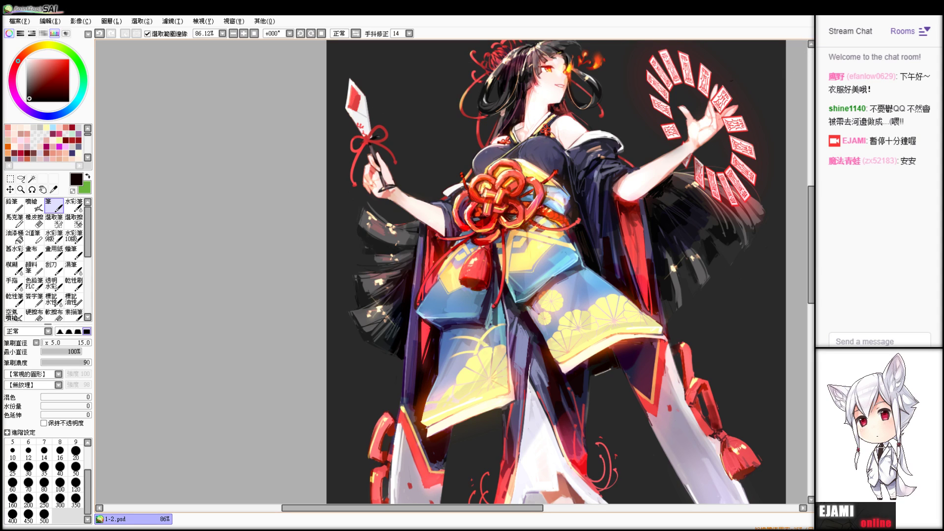
drag(492, 246, 401, 284)
- Select the whole canvas, intensify the illustration's colours with the Hue/Saturation filter, and clear the selection
key(ctrl+a)
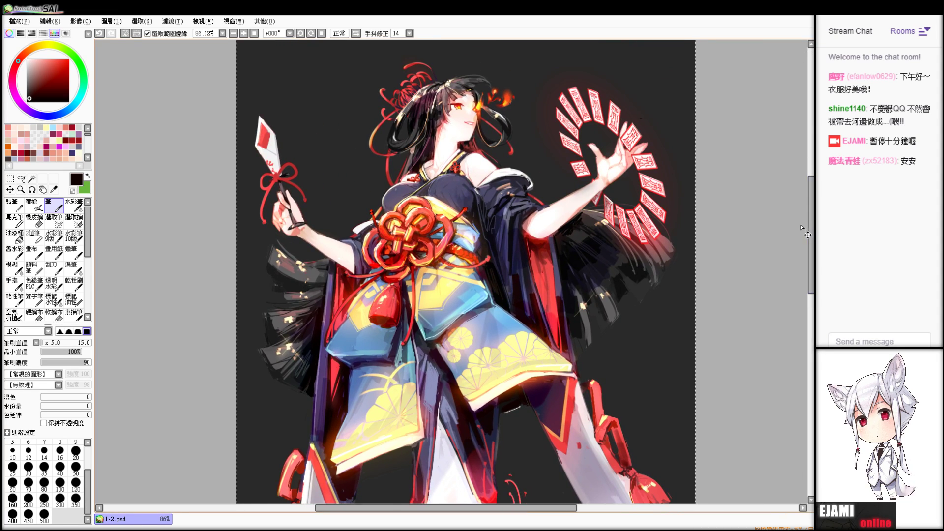
click(174, 22)
click(190, 32)
mouse_move(408, 241)
mouse_down()
mouse_move(397, 241)
mouse_move(414, 241)
mouse_move(410, 253)
mouse_move(419, 253)
mouse_up()
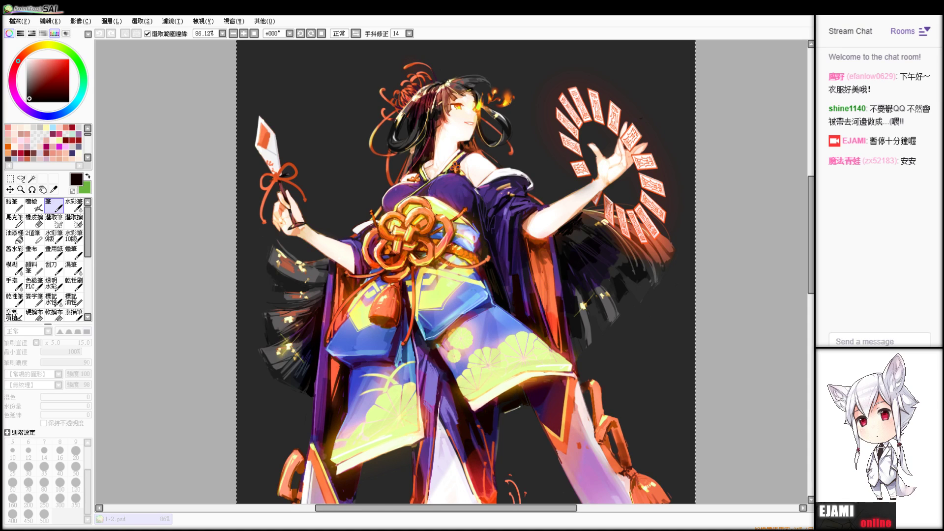
click(384, 278)
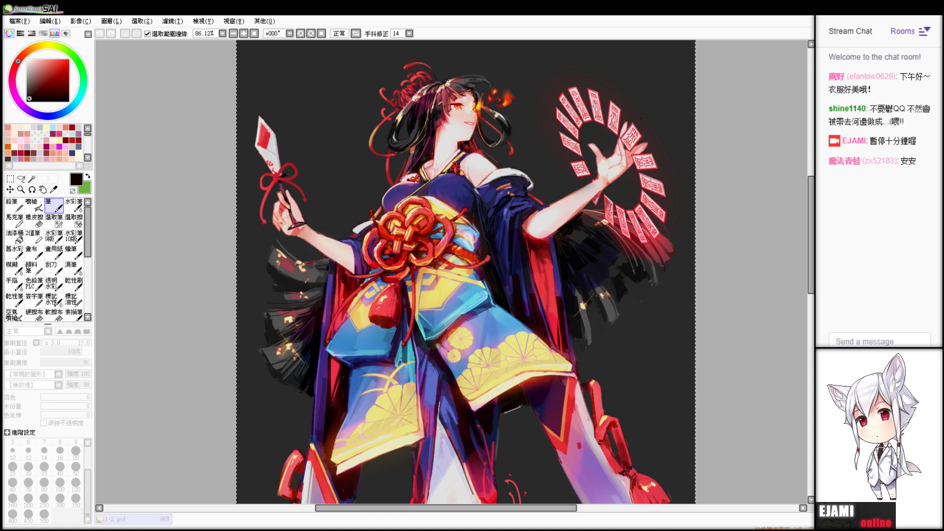
key(Escape)
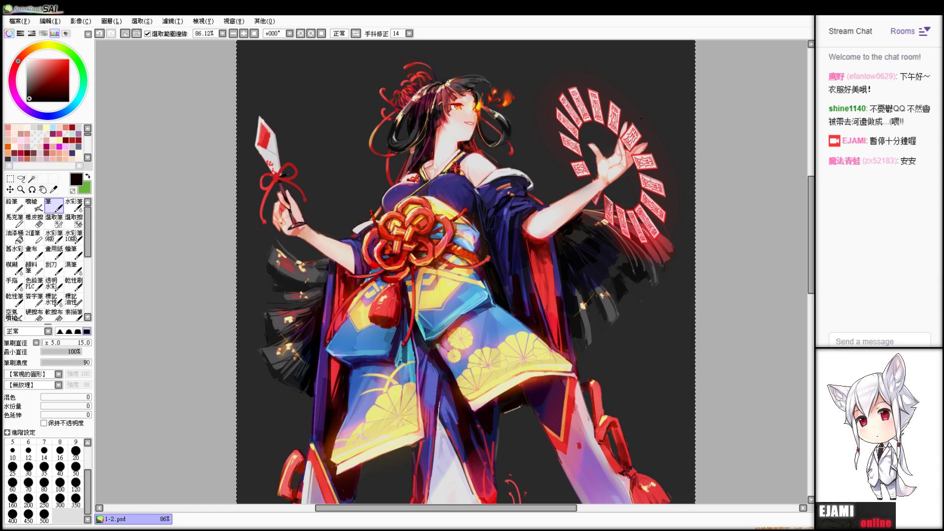
scroll(452, 272, down, 3)
key(ctrl+d)
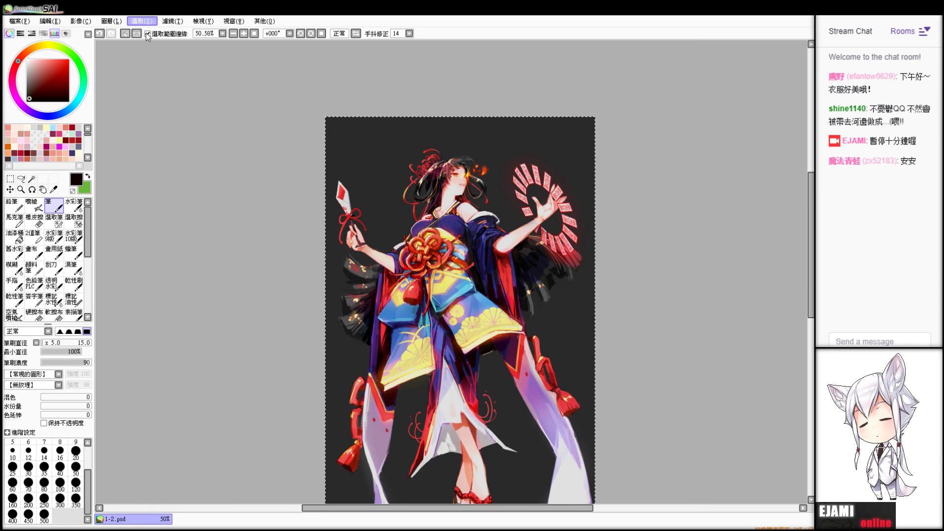
- Soften the intensified colours over the skirt and underskirt with a soft-edged size 500 Eraser at density 46
key(e)
click(44, 514)
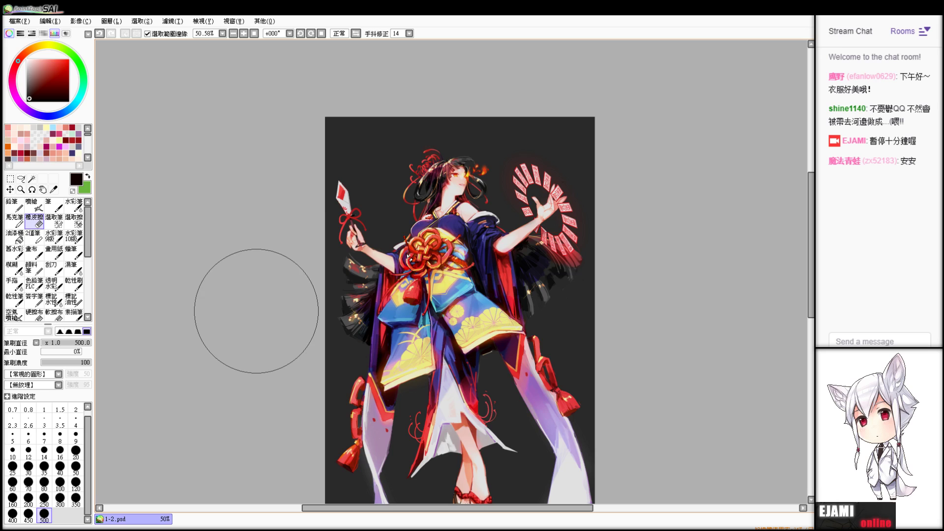
click(60, 331)
drag(74, 367, 64, 367)
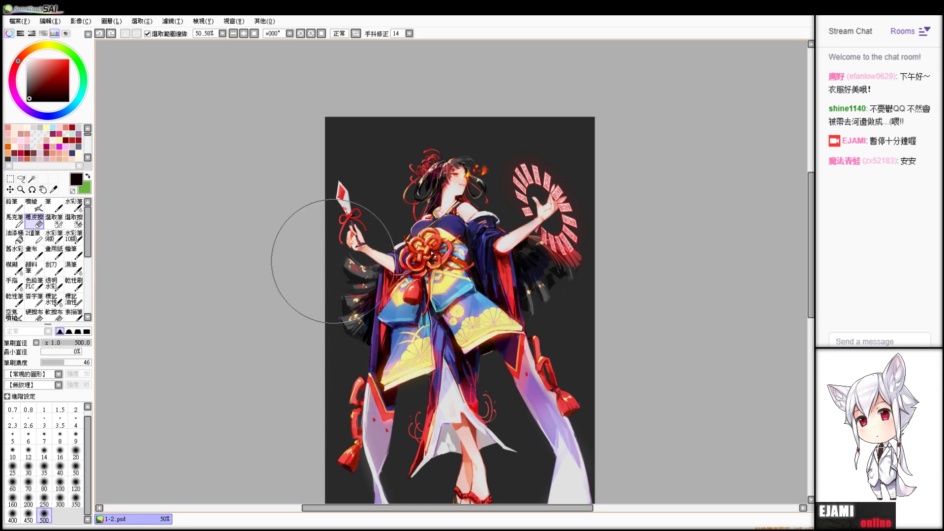
key(ctrl+z)
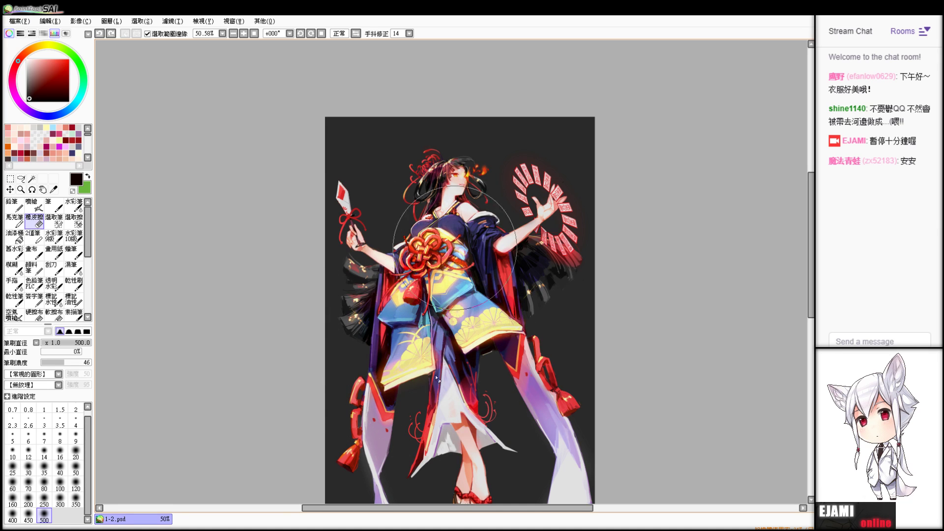
drag(474, 354, 448, 411)
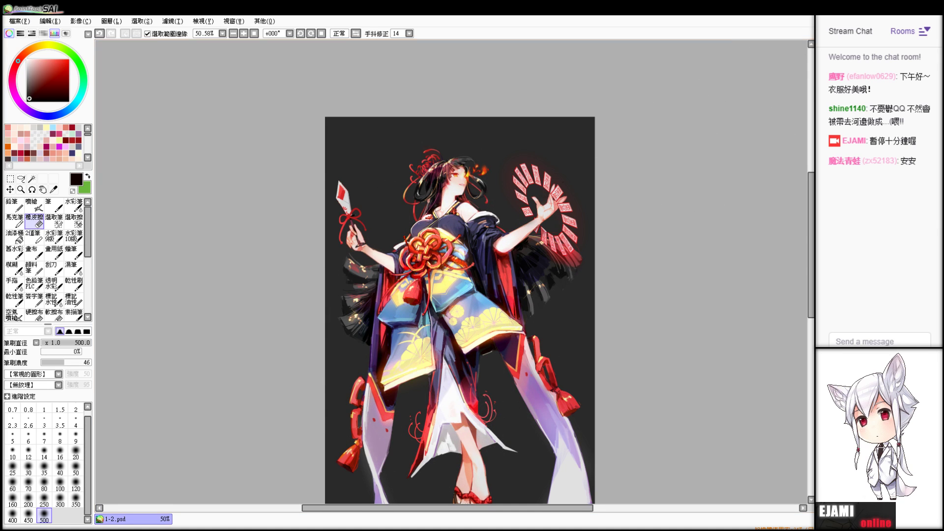
key(Page_Down)
key(Page_Down)
drag(451, 363, 466, 313)
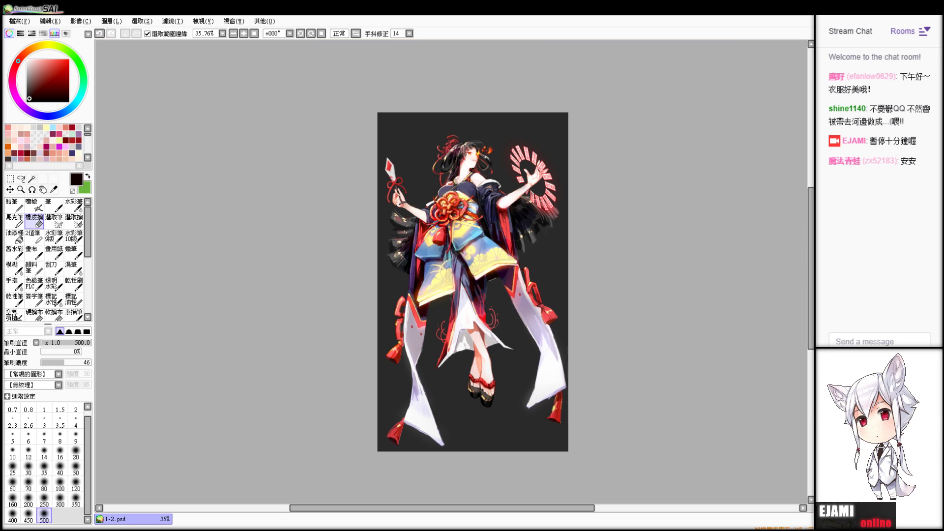
scroll(451, 271, up, 5)
drag(472, 222, 463, 318)
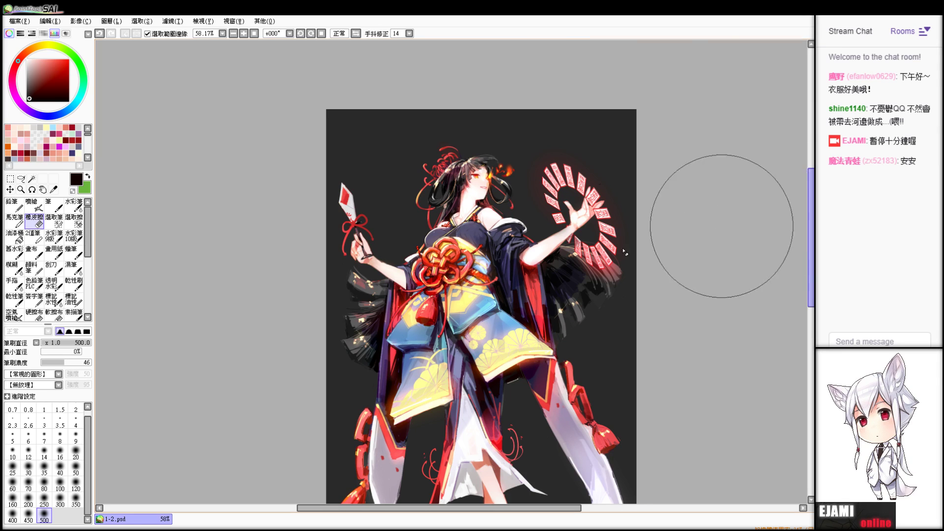
- Try tinting the kimono and the ring of cards with a deep blue Airbrush at size 100
key(alt)
click(67, 112)
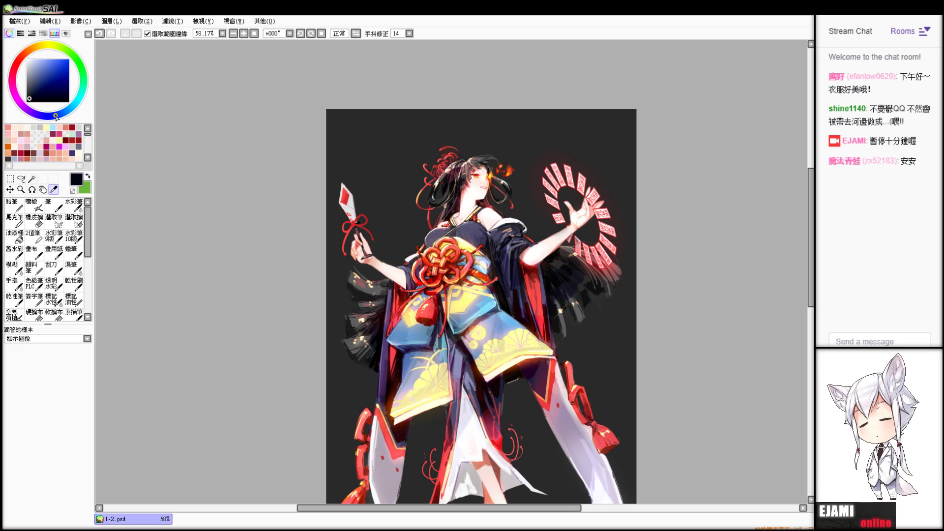
click(34, 206)
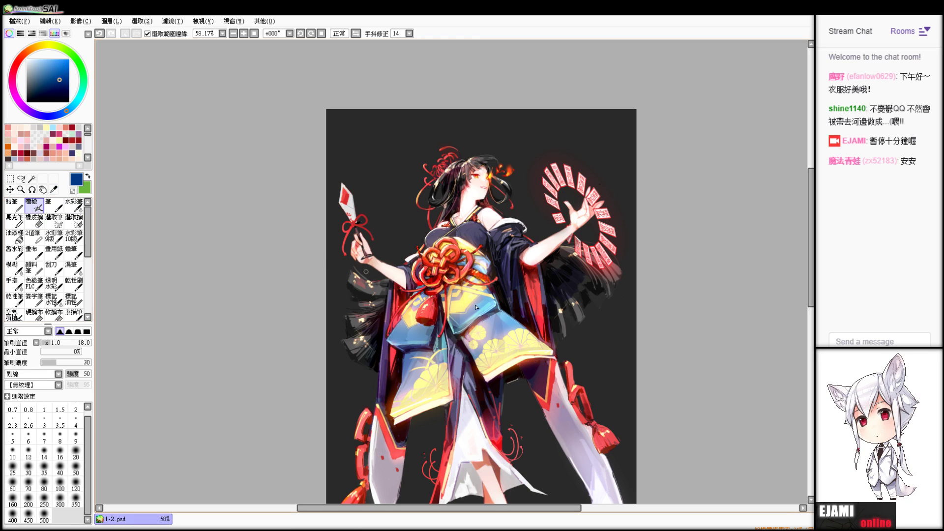
click(60, 488)
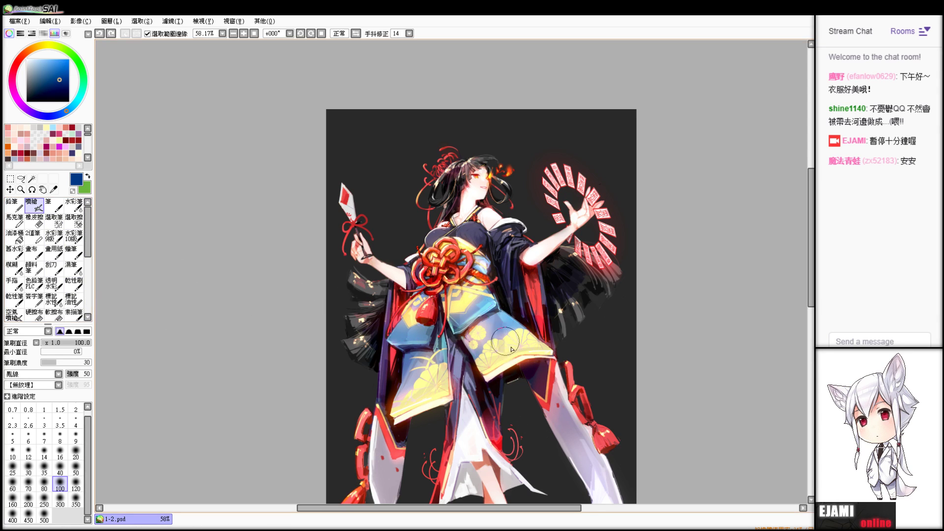
key(ctrl+z)
drag(607, 180, 586, 193)
key(ctrl+z)
- Pick a near-black colour and airbrush over the hair beside the face at size 100
click(14, 70)
drag(58, 91, 68, 101)
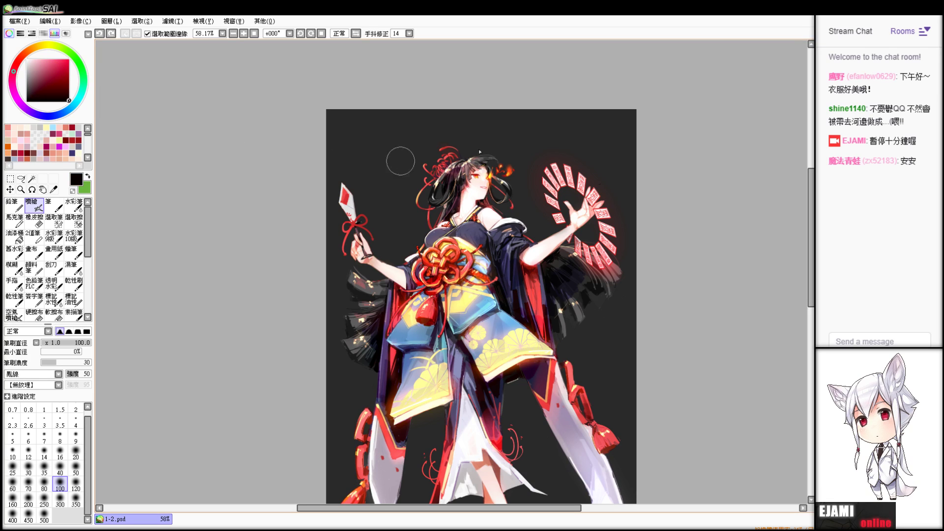
drag(424, 199, 447, 172)
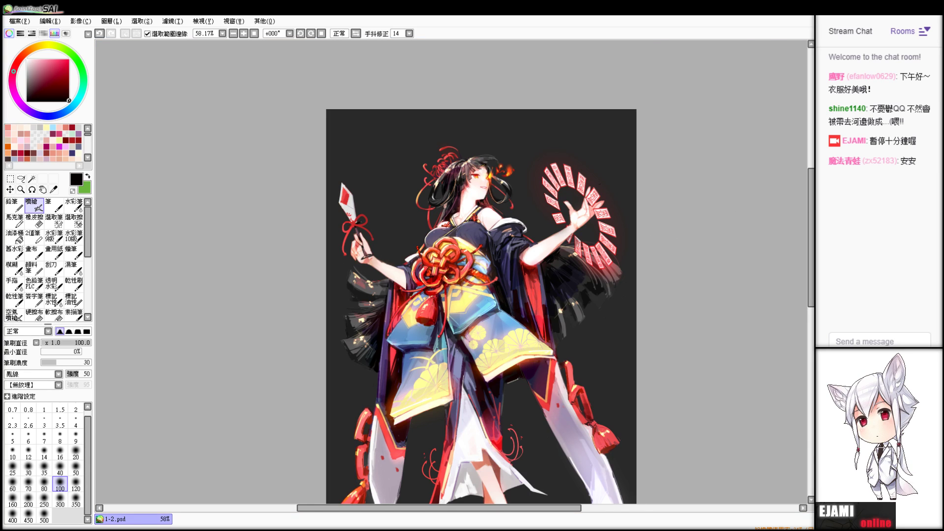
- Try painting a light blue sampled from the skirt over the front skirt panels with a size 220 Brush
key(v)
alt+click(497, 327)
key(ctrl+z)
click(63, 343)
drag(477, 317, 478, 351)
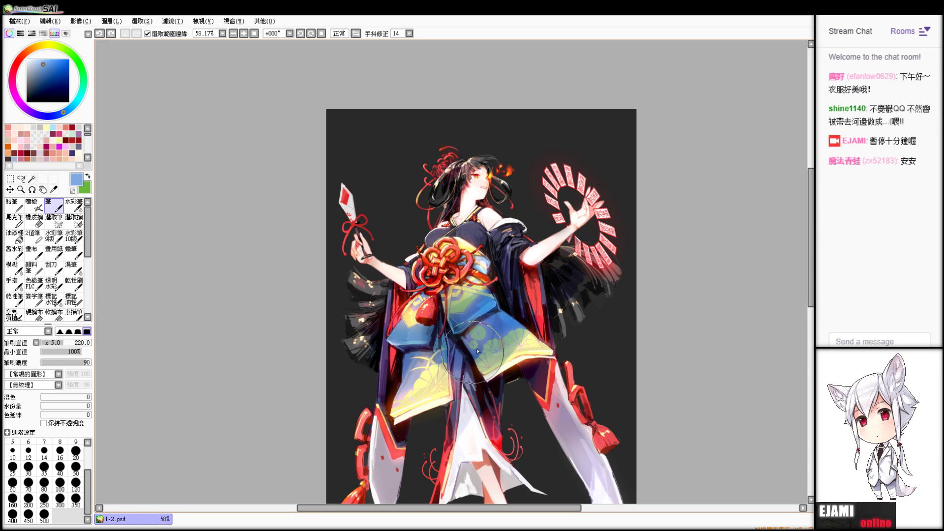
key(ctrl+z)
- Try painting light purple over the sleeve beside the obi with a size 95 Brush
key(bracketleft)
key(bracketleft)
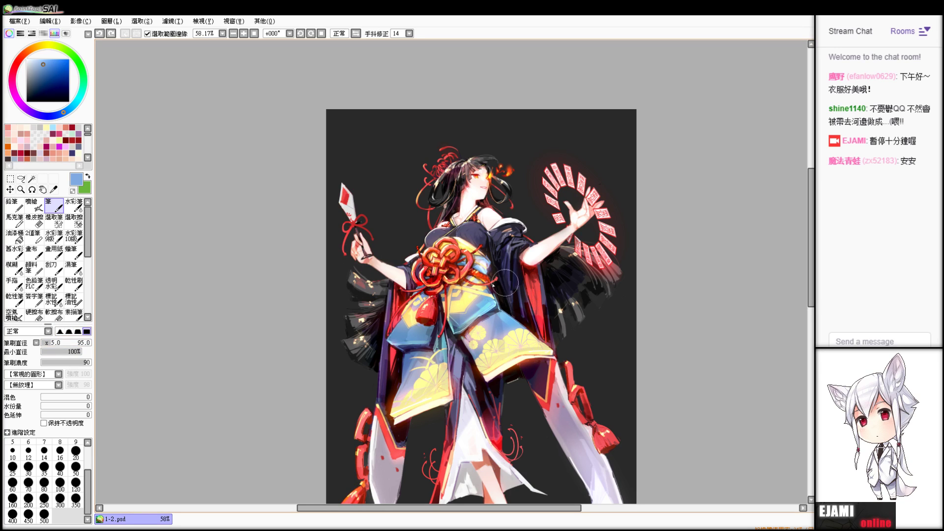
click(29, 113)
drag(498, 230, 519, 297)
key(ctrl+z)
drag(498, 230, 501, 291)
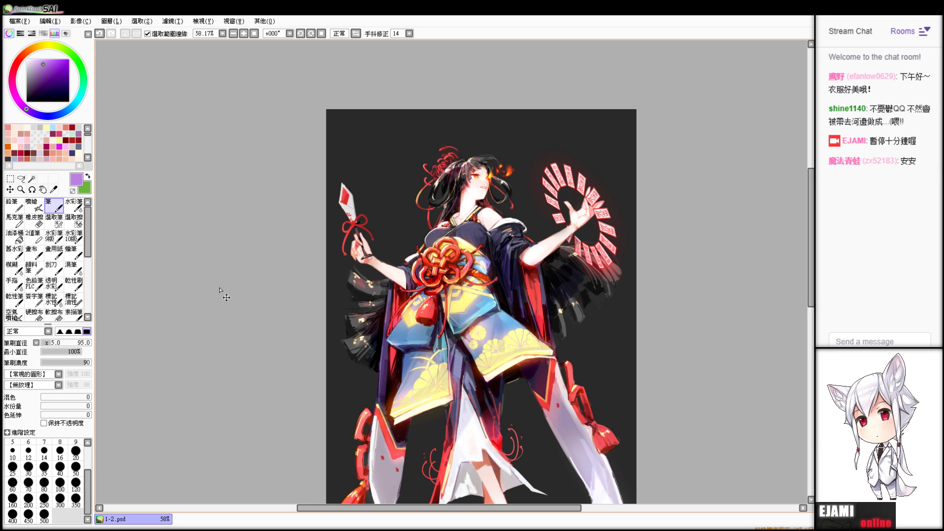
- Pick a muted purple and paint along the hanging sleeve below the knife-holding hand with a size 20 Brush
click(44, 345)
drag(44, 344, 44, 344)
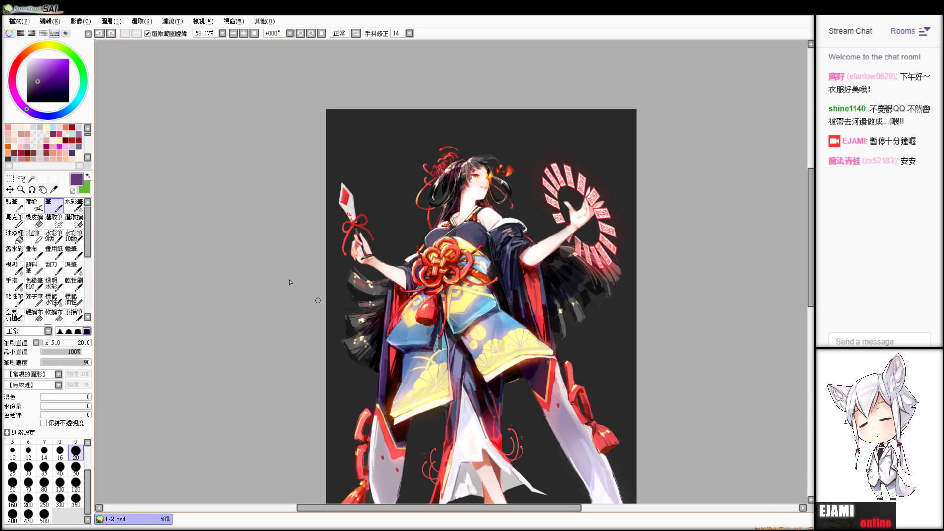
click(33, 76)
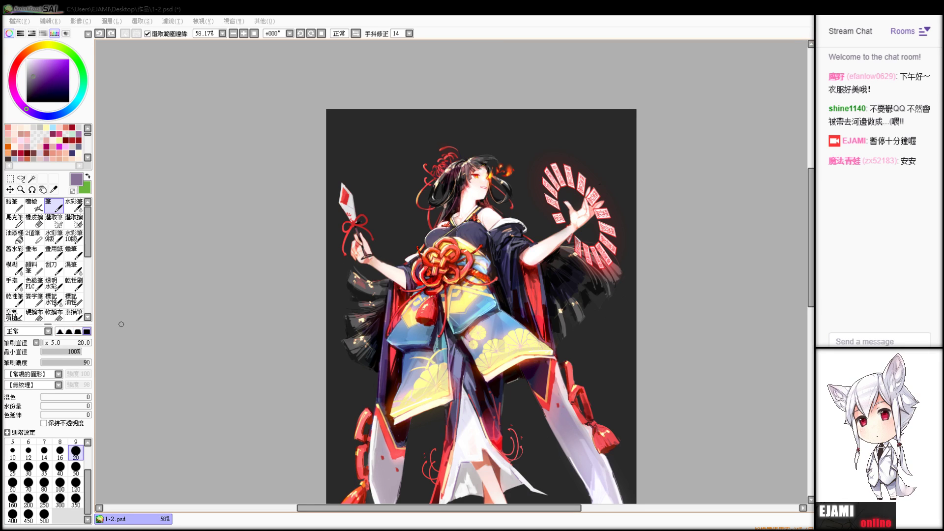
drag(394, 333, 383, 405)
- Trim the purple strokes by the feathers and sleeve with a hard-edged size 13 Eraser at density 100
key(e)
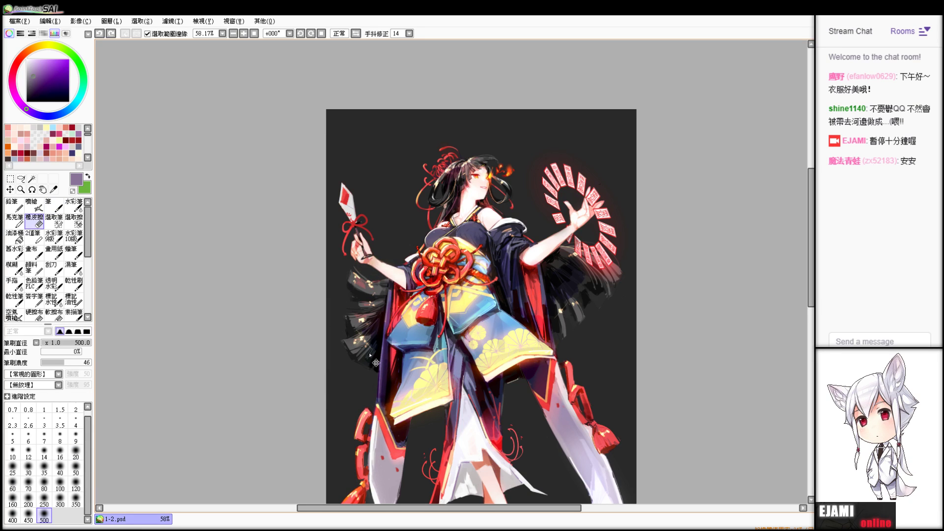
click(86, 331)
drag(55, 342, 61, 364)
click(52, 343)
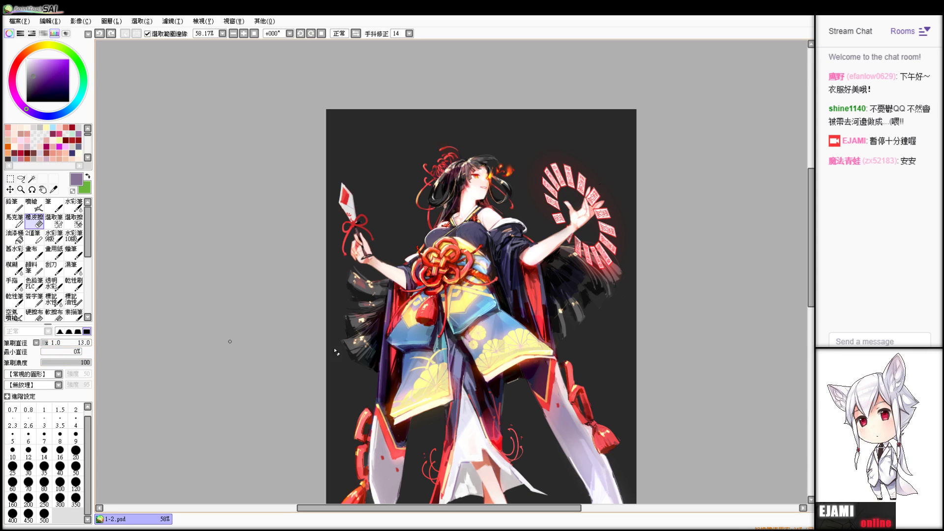
- Refine the muted purple light around the feathers and tassel cord below the card-holding arm, alternating between Brush, Eraser and Blur
key(b)
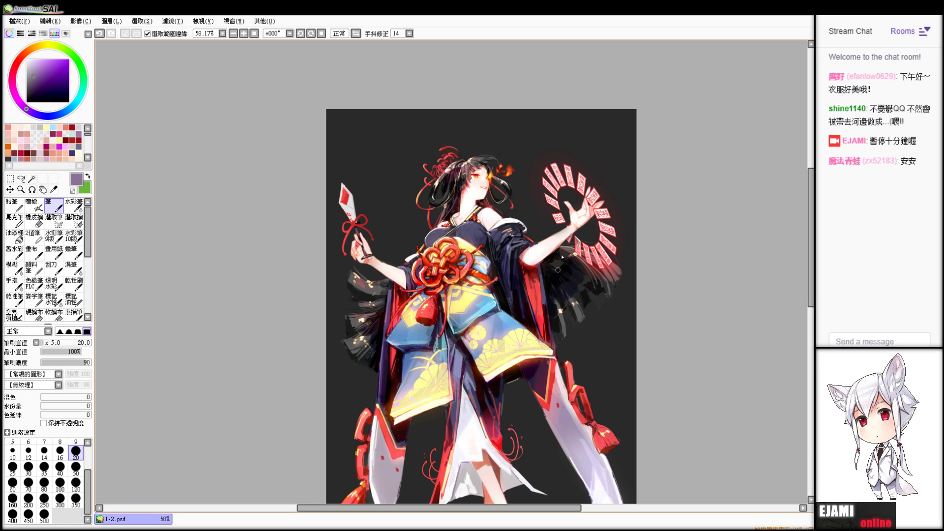
key(ctrl+z)
key(e)
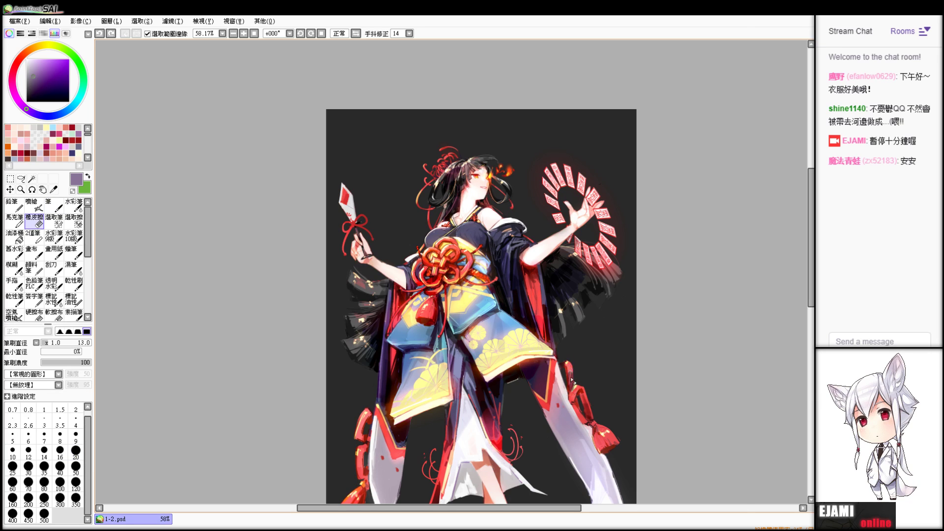
drag(572, 373, 572, 390)
key(e)
key(e)
key(e)
key(e)
key(e)
key(ctrl+z)
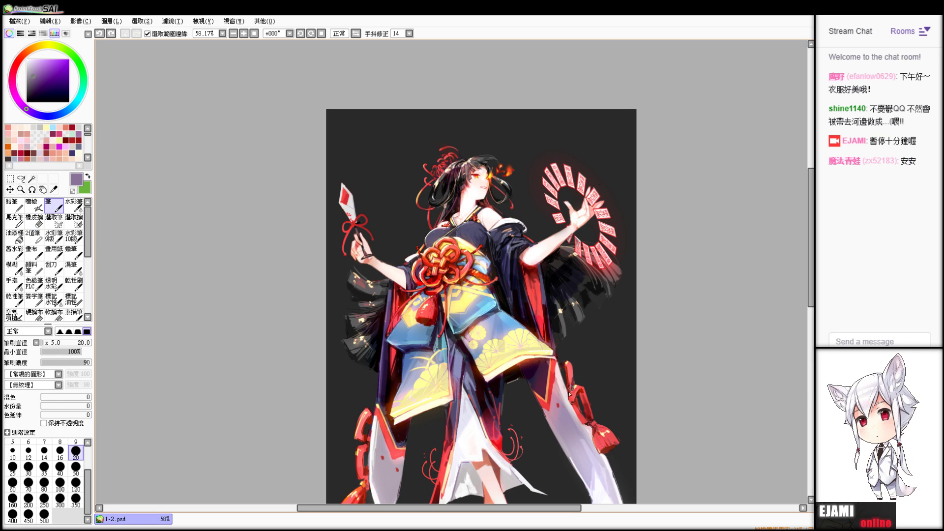
key(e)
key(b)
key(e)
key(e)
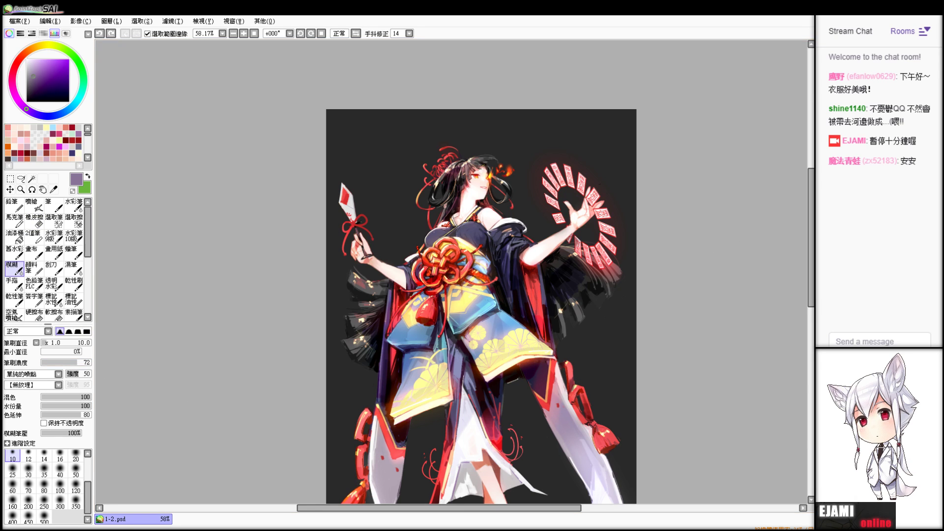
- Try a muted purple stroke down the white hanging panel below the knife-holding arm with the Brush
key(Delete)
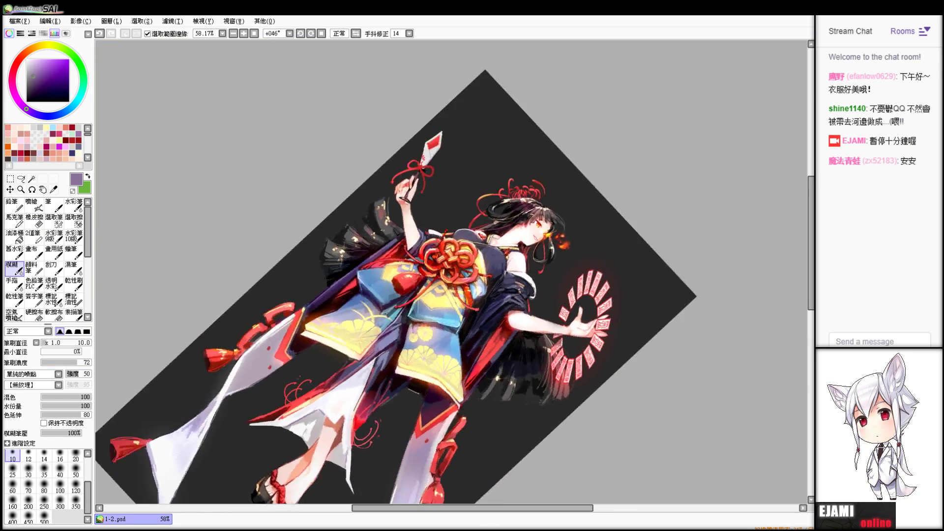
key(Home)
key(minus)
key(minus)
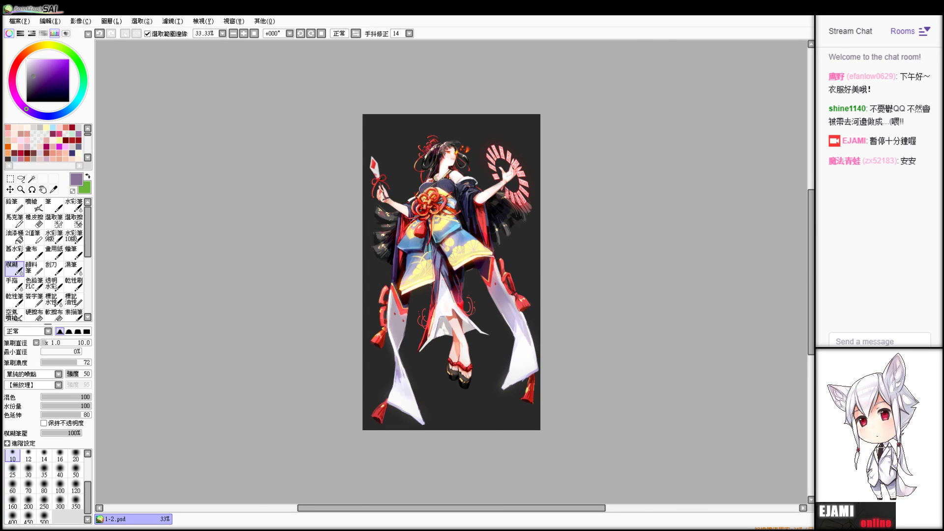
scroll(451, 272, up, 5)
key(e)
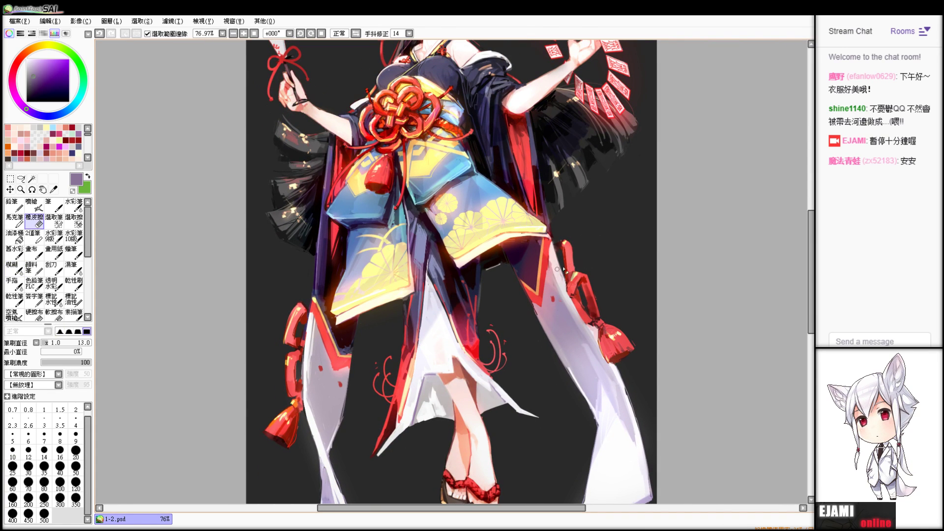
mouse_move(463, 295)
mouse_down()
mouse_move(515, 341)
mouse_move(557, 329)
mouse_up()
key(c)
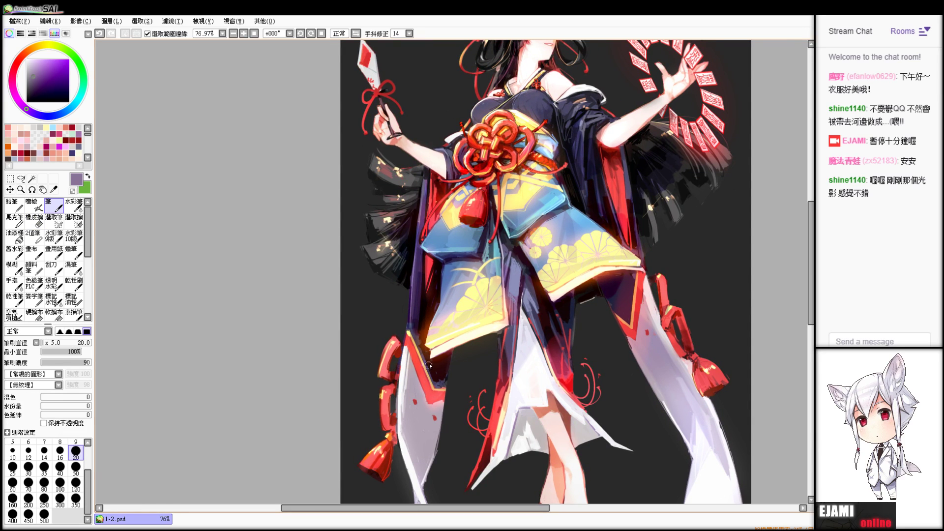
drag(51, 343, 50, 343)
mouse_move(432, 363)
mouse_down()
mouse_move(415, 453)
mouse_move(422, 361)
mouse_move(439, 449)
mouse_up()
key(ctrl+z)
- Shade the lower parts of the two white hanging panels with muted purple using a size 90 Brush
scroll(449, 443, down, 1)
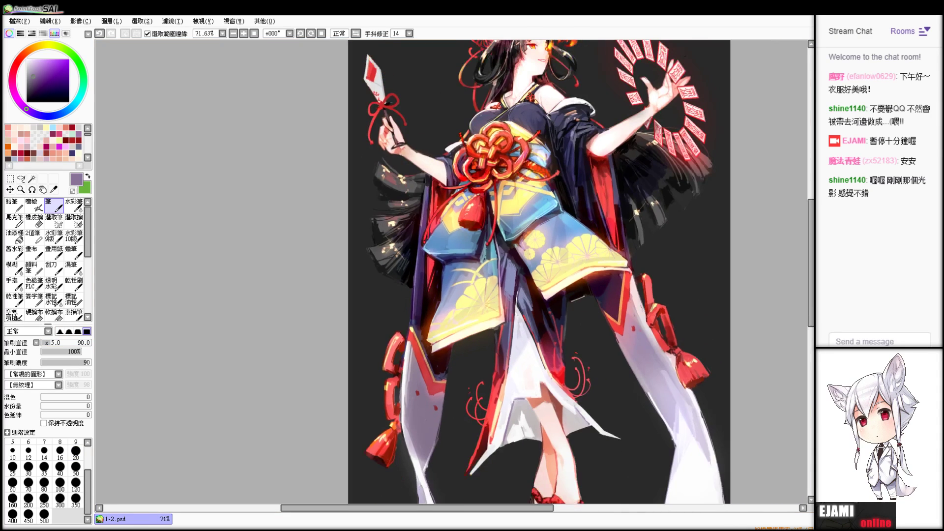
scroll(543, 307, down, 8)
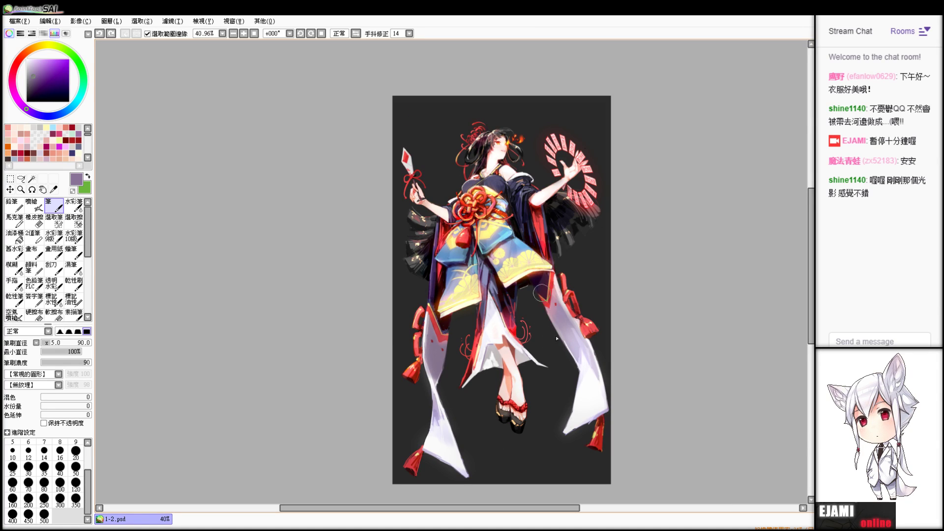
drag(568, 351, 569, 397)
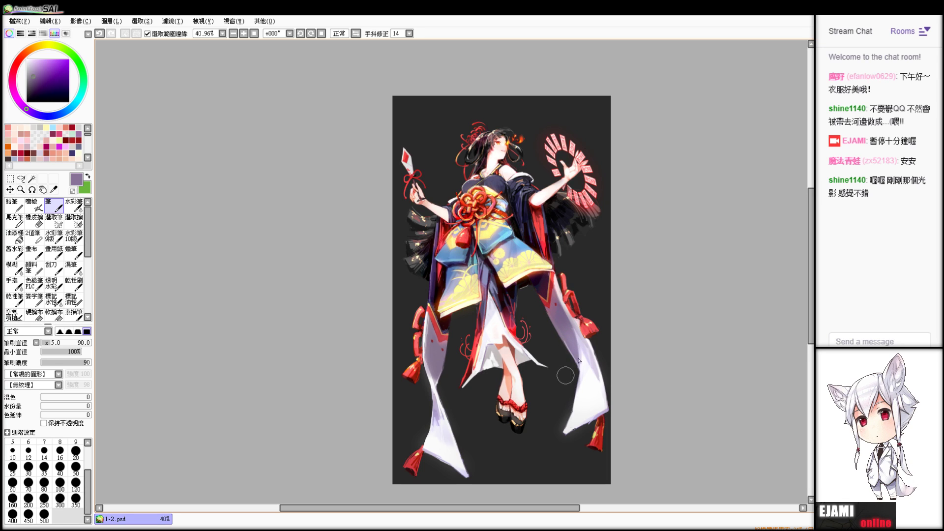
key(ctrl+z)
key(ctrl+y)
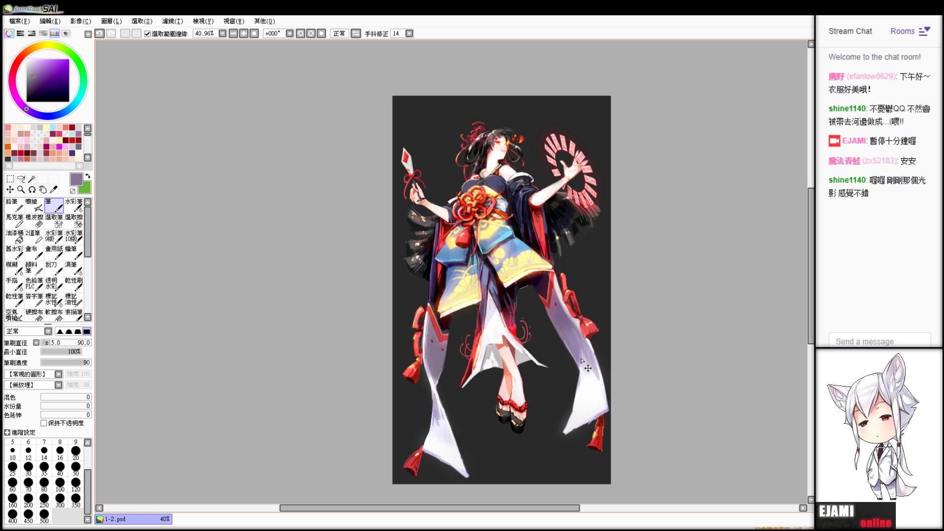
drag(435, 400, 455, 457)
key(ctrl+z)
key(ctrl+z)
drag(430, 393, 450, 467)
key(e)
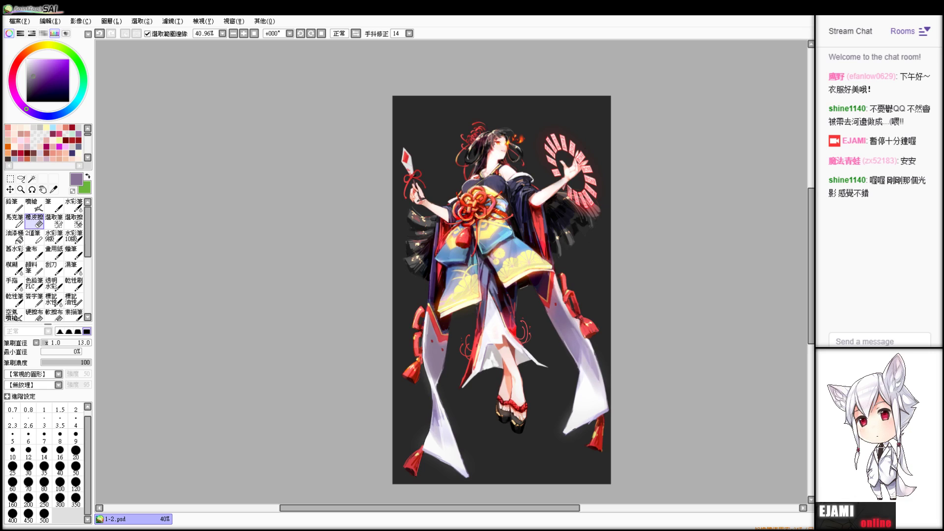
key(n)
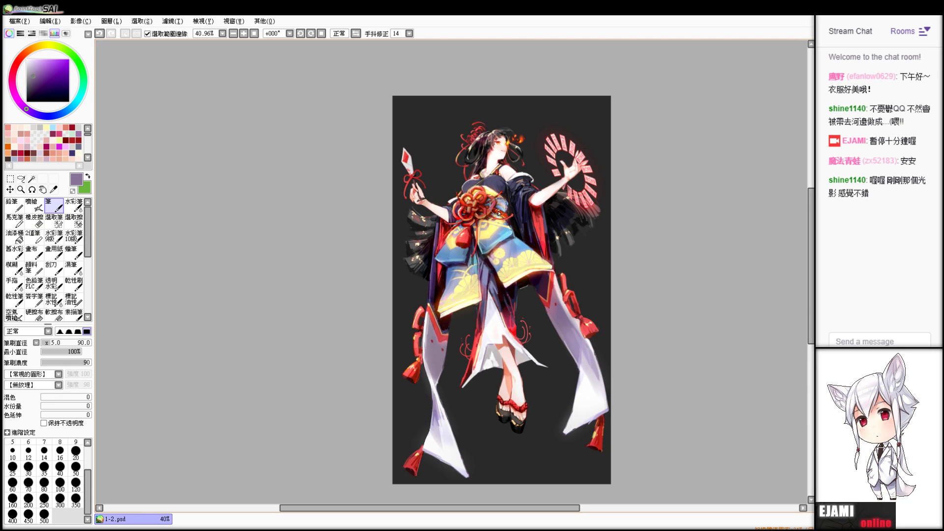
key(ctrl+z)
- Try a muted purple highlight on the dark bodice above the obi with a size 30 Brush
drag(509, 217, 559, 248)
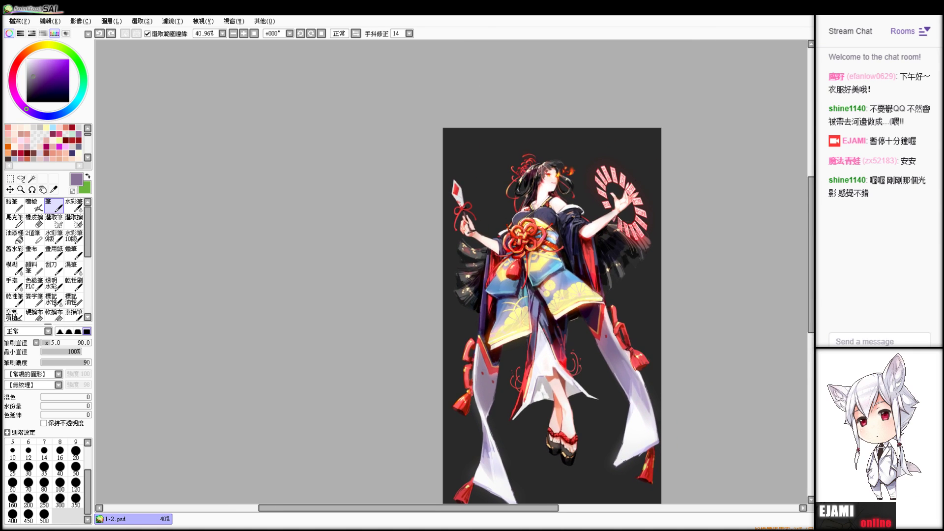
scroll(559, 249, up, 3)
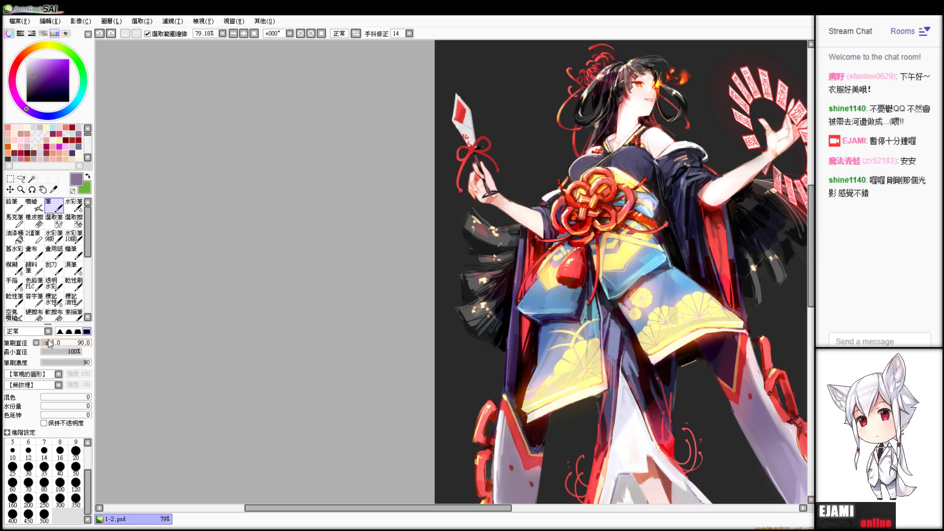
key(bracketleft)
key(bracketleft)
key(bracketleft)
key(bracketleft)
key(bracketleft)
key(bracketleft)
key(bracketleft)
drag(633, 171, 648, 176)
key(ctrl+z)
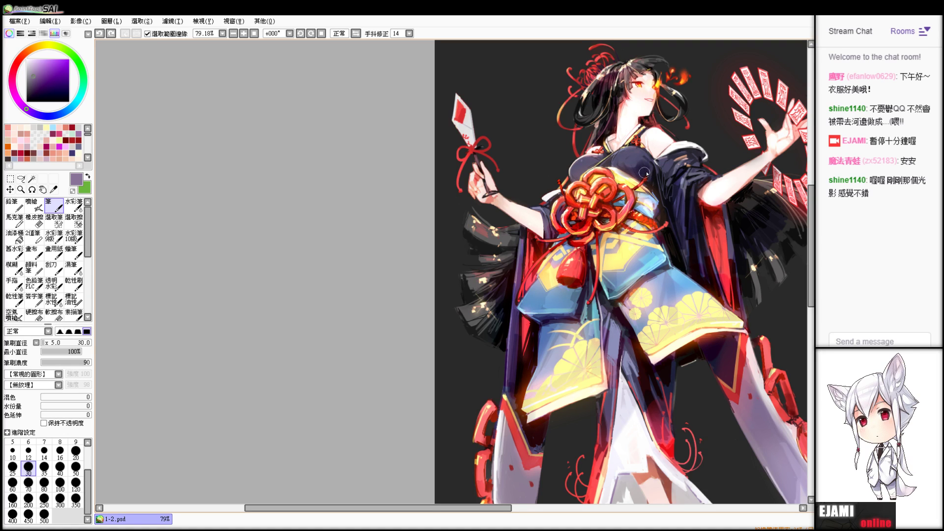
- Refine the muted purple highlight on the dark bodice above the obi, alternating between Brush, Eraser, Airbrush and Blur
key(c)
key(b)
mouse_move(620, 169)
mouse_down()
mouse_move(640, 158)
mouse_move(641, 172)
mouse_up()
key(ctrl+z)
key(e)
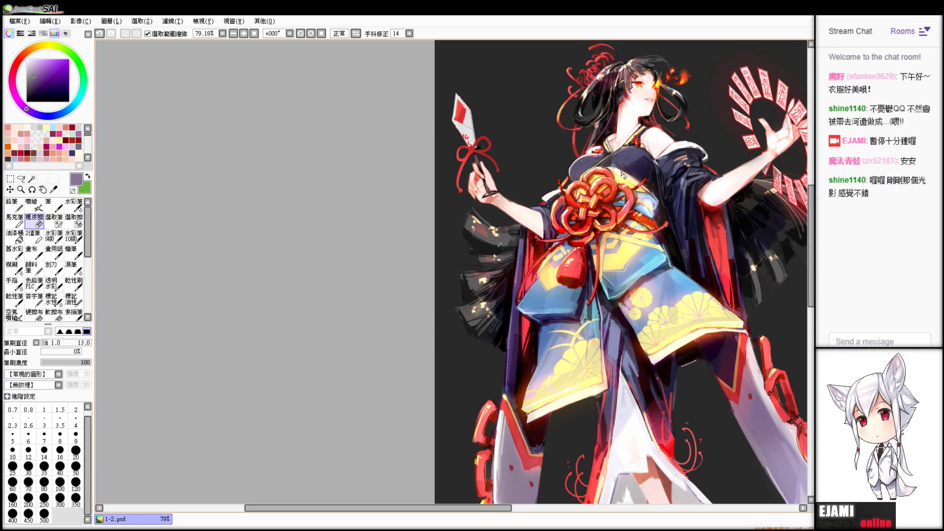
key(v)
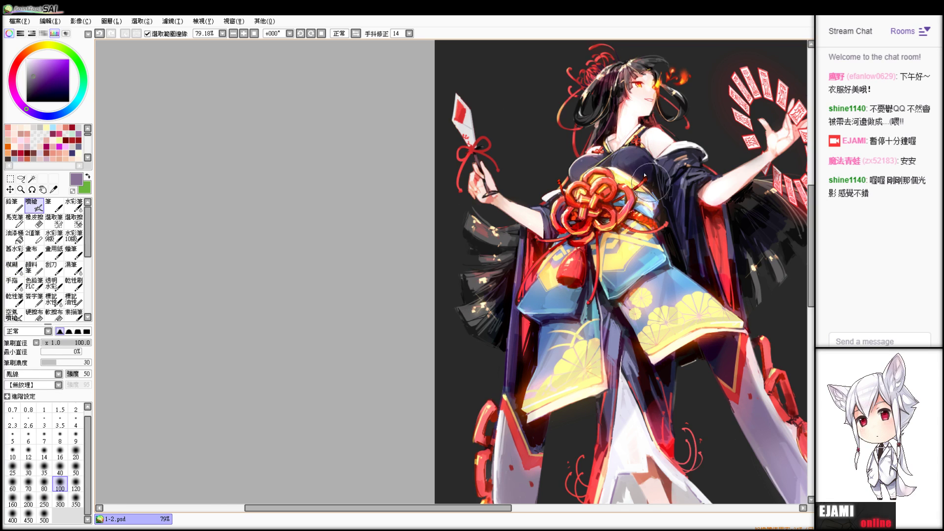
key(b)
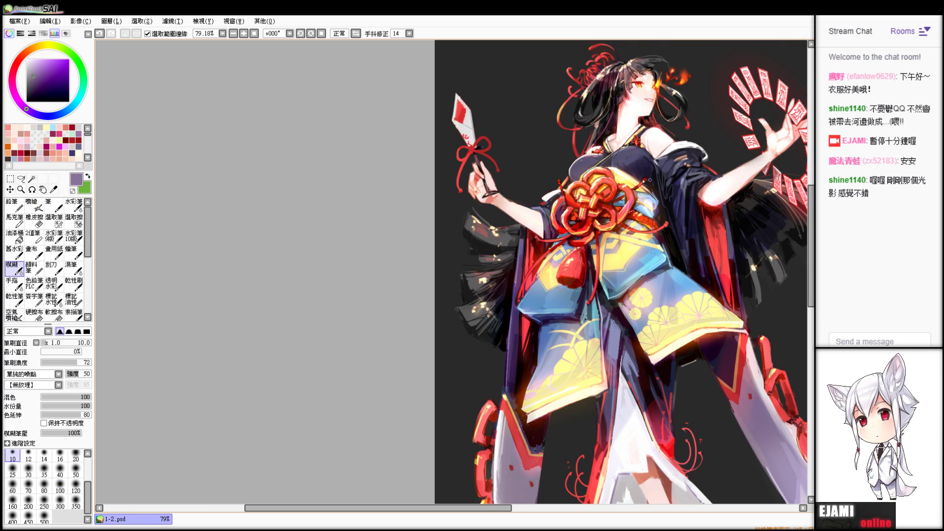
click(57, 344)
key(e)
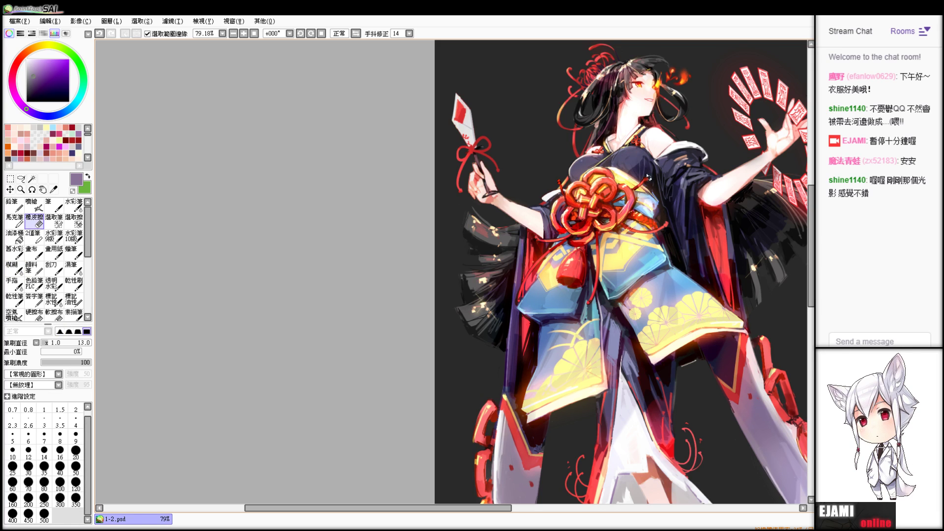
- Try a muted purple stroke from the bodice down to the obi edge with a size 30 Brush
key(n)
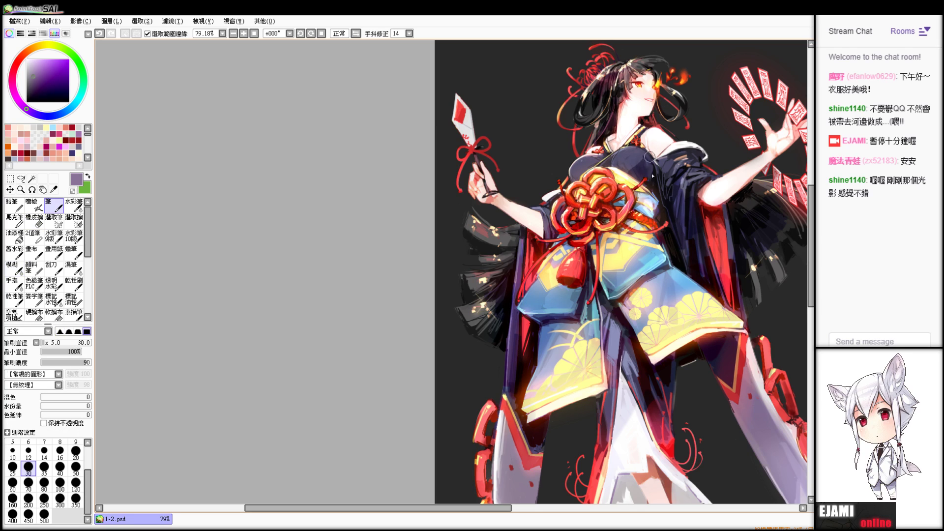
mouse_move(633, 157)
mouse_down()
mouse_move(652, 178)
mouse_move(637, 208)
mouse_up()
key(ctrl+z)
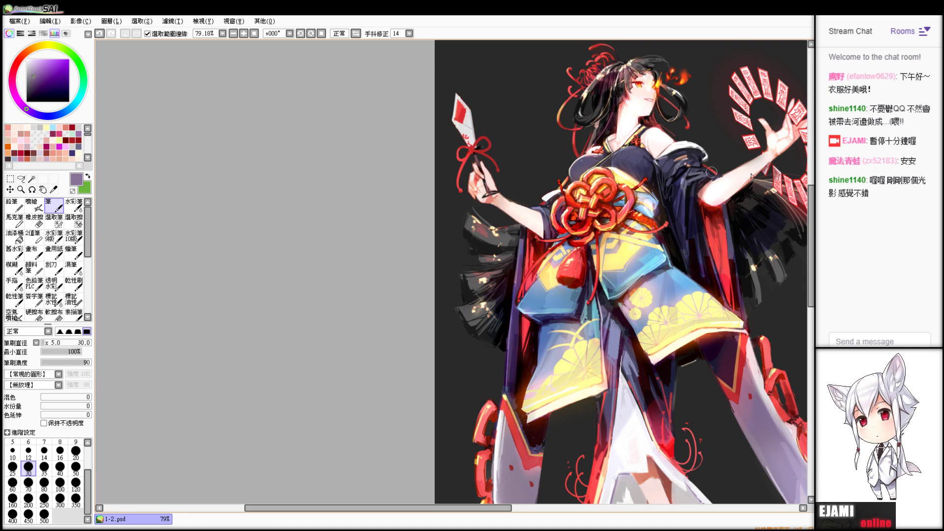
key(e)
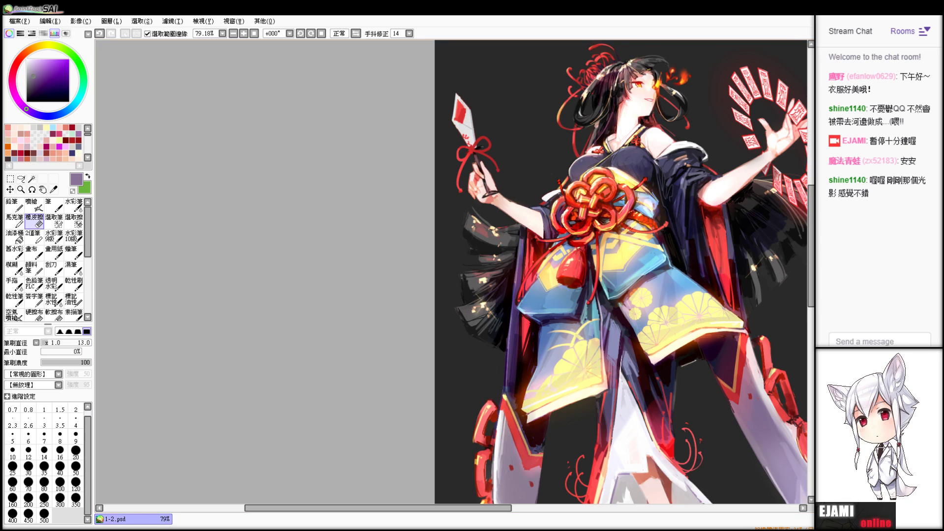
- Add small white highlight dots to both sides of the dark bodice with a size 5 Brush
key(n)
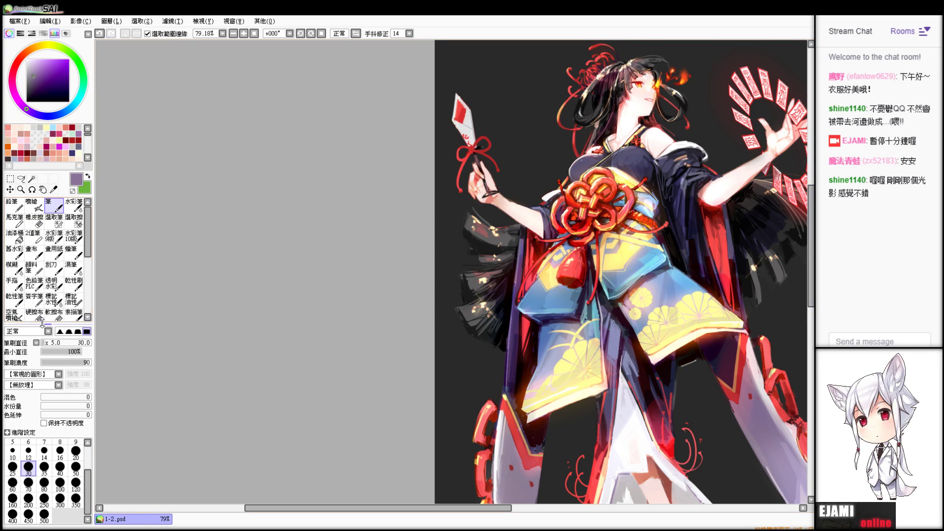
key(alt)
key(ctrl+z)
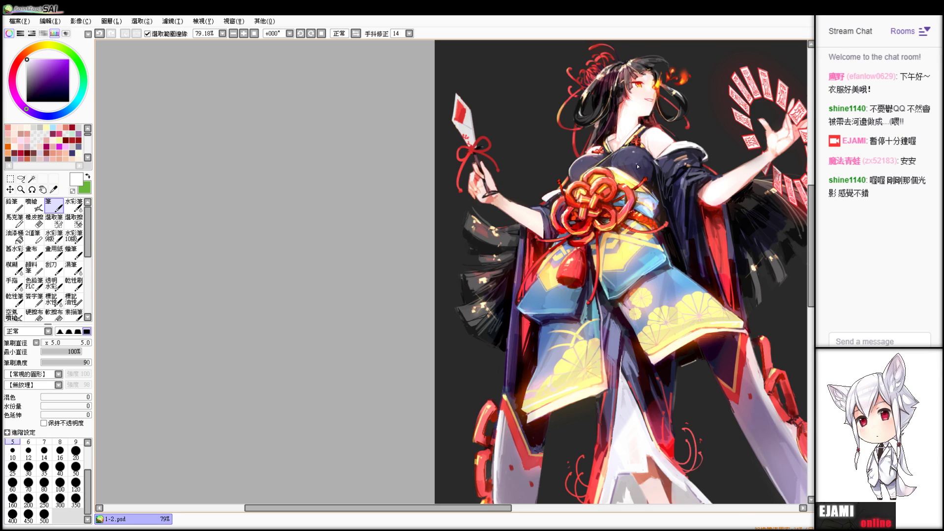
alt+click(579, 167)
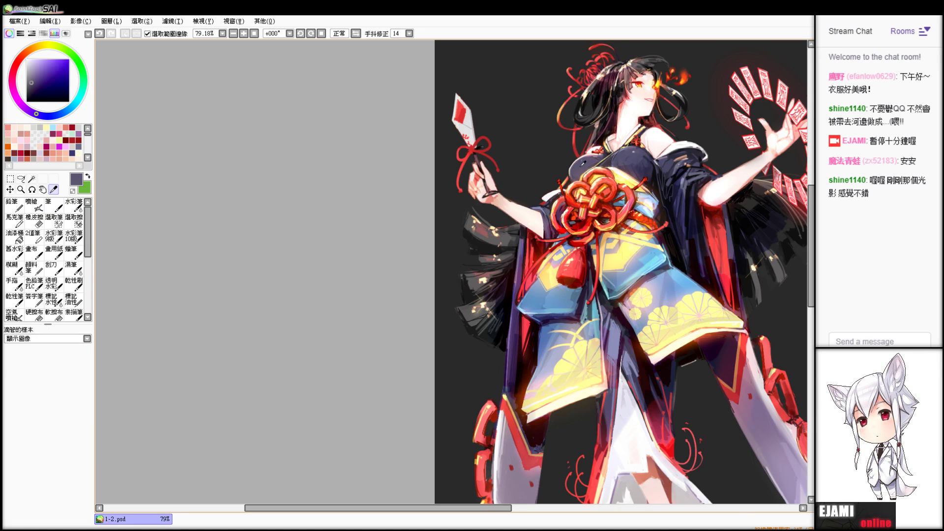
alt+click(600, 153)
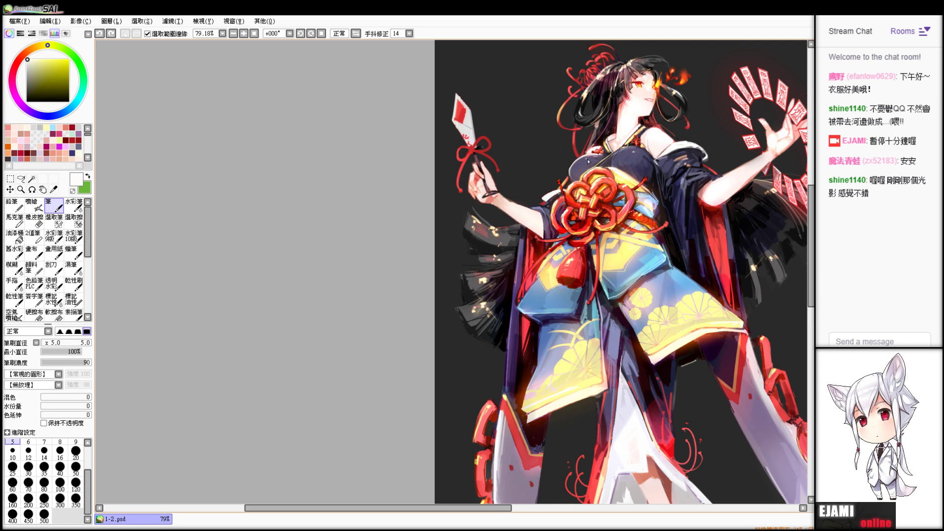
scroll(621, 271, down, 2)
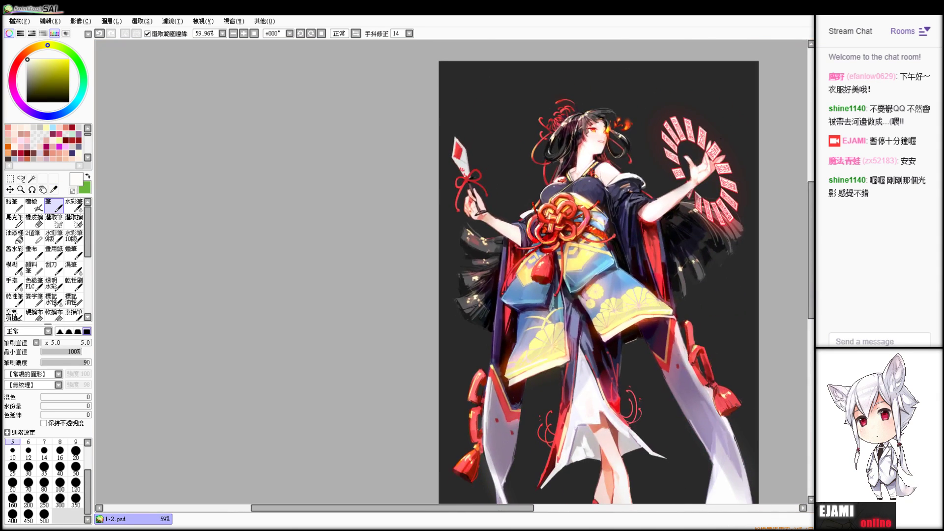
- Try a thin pale strand falling beside the hair with a colour sampled from the face
key(ctrl+plus)
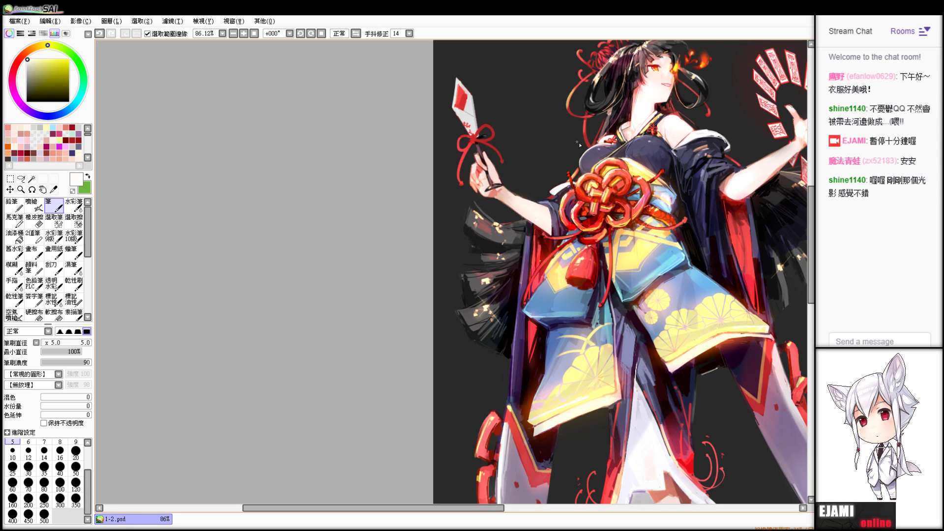
alt+click(656, 82)
key(n)
drag(592, 82, 586, 151)
key(ctrl+z)
key(ctrl+z)
drag(811, 221, 811, 198)
key(ctrl+z)
- Draw a thin peach hair strand curving from the hair loop down to the bodice with the size 1 Pencil
alt+click(600, 166)
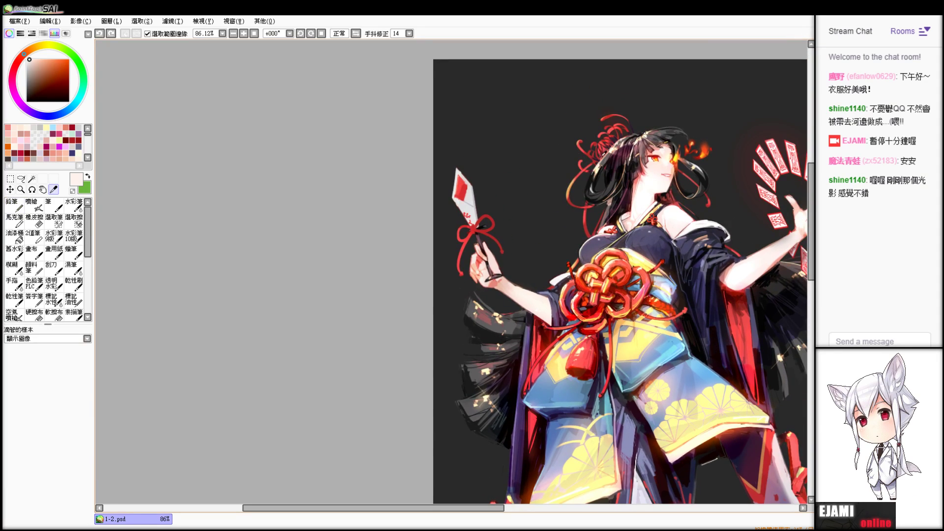
mouse_move(602, 158)
mouse_down()
mouse_move(552, 226)
mouse_move(582, 253)
mouse_up()
key(ctrl+z)
mouse_move(605, 153)
mouse_down()
mouse_move(560, 205)
mouse_move(564, 243)
mouse_up()
key(ctrl+z)
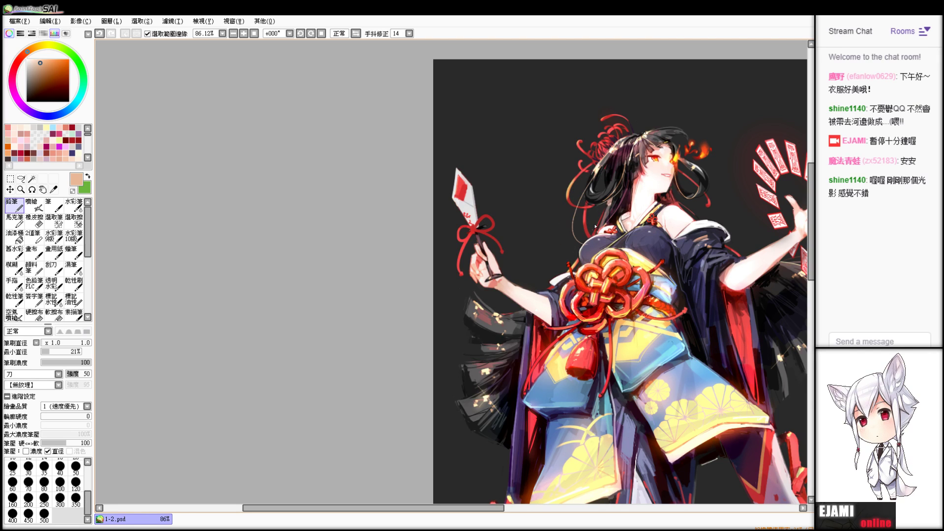
key(ctrl+z)
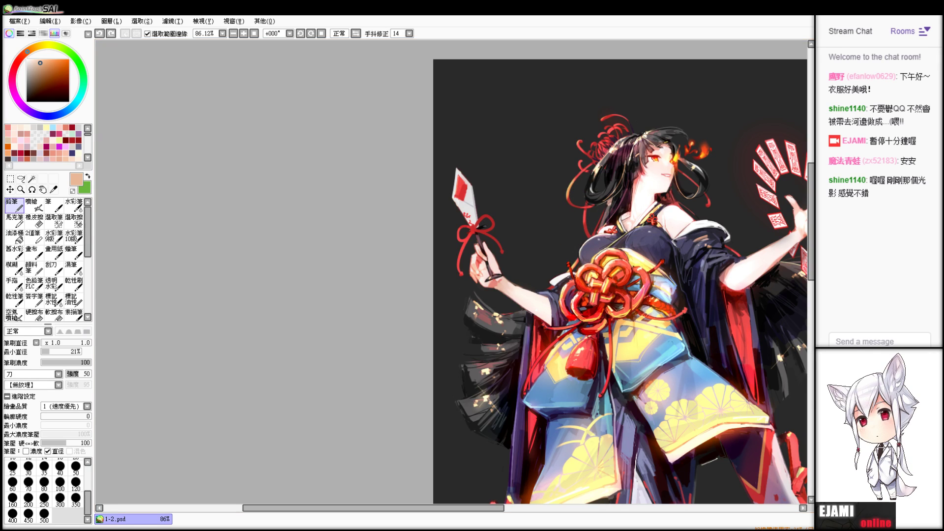
drag(598, 165, 577, 238)
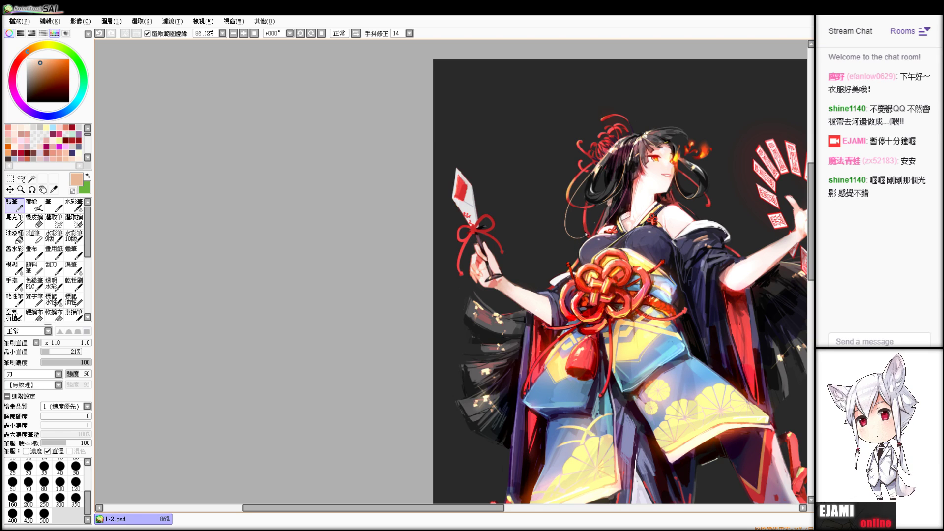
key(ctrl+z)
key(ctrl+z)
drag(597, 167, 573, 218)
key(ctrl+z)
key(e)
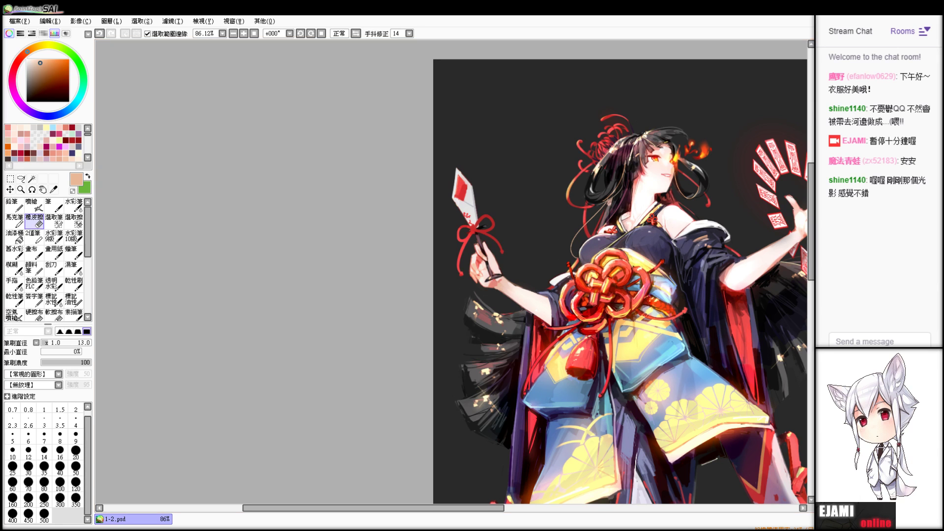
- Try a thin red strand from behind the neck over the bare shoulder with the size 1 Pencil
drag(615, 246, 411, 351)
mouse_move(634, 275)
mouse_down()
mouse_move(687, 230)
mouse_move(664, 277)
mouse_up()
key(alt)
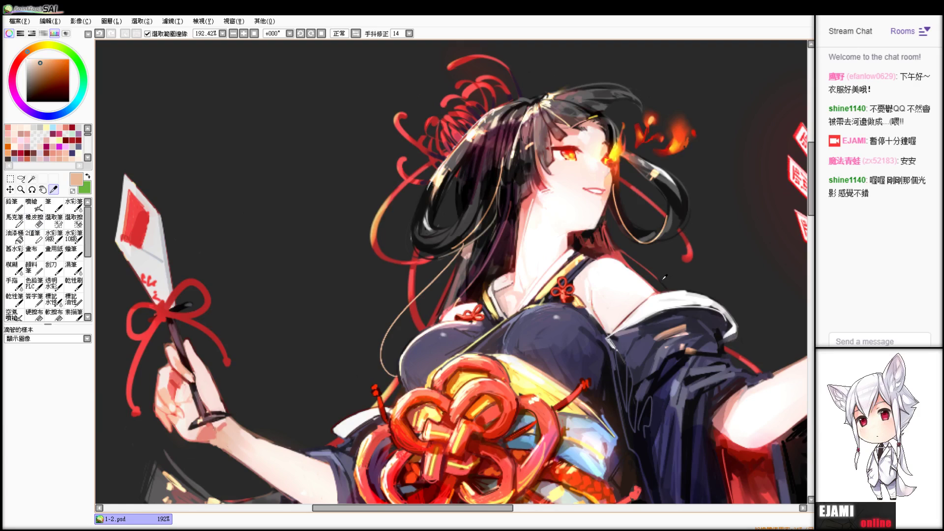
alt+click(621, 242)
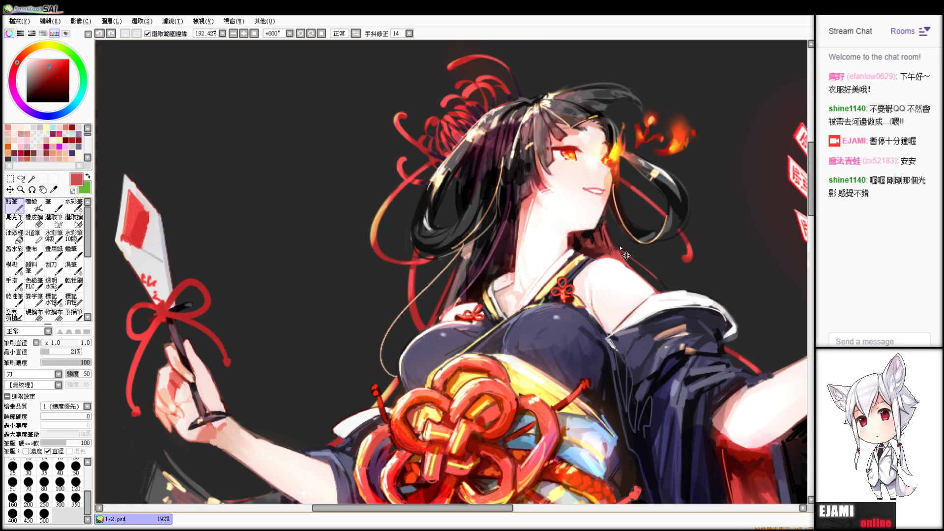
key(ctrl+z)
drag(609, 236, 637, 263)
key(ctrl+z)
- Draw thin curved red filaments above the red flower hair ornament with the size 1 Pencil
mouse_move(885, 123)
mouse_down()
mouse_move(866, 123)
mouse_move(878, 122)
mouse_up()
mouse_move(413, 182)
mouse_down()
mouse_move(521, 182)
mouse_move(515, 172)
mouse_move(541, 193)
mouse_up()
key(ctrl+z)
key(ctrl+z)
mouse_move(527, 158)
mouse_down()
mouse_move(529, 186)
mouse_move(510, 174)
mouse_move(529, 187)
mouse_up()
key(ctrl+z)
drag(552, 130, 609, 106)
key(ctrl+z)
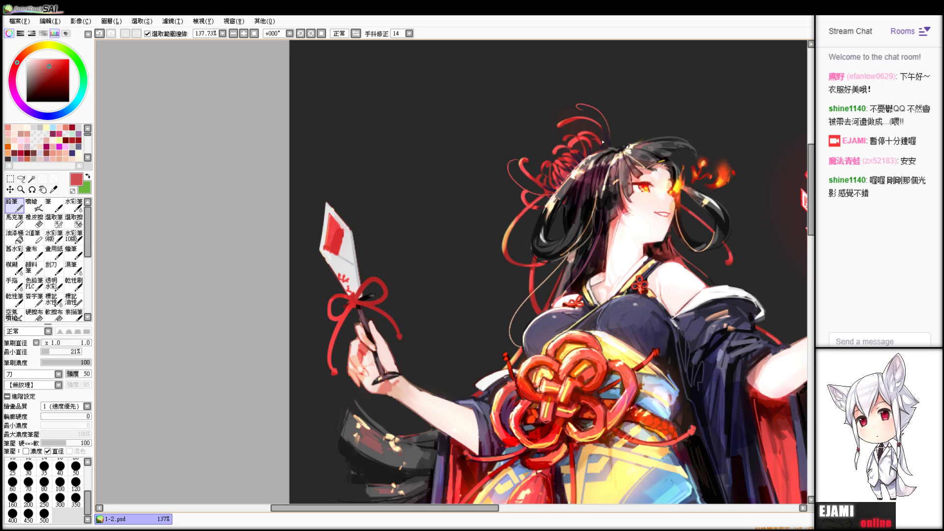
- Add thin red filaments curling outward along the outer side of the flower hair ornament
key(ctrl+z)
drag(540, 145, 562, 164)
key(ctrl+z)
drag(535, 178, 540, 213)
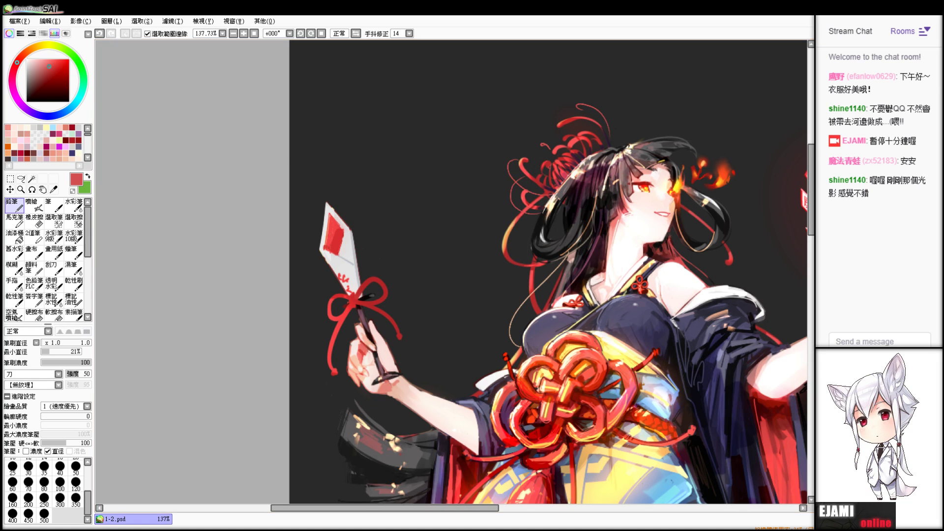
scroll(551, 136, down, 5)
scroll(552, 135, up, 3)
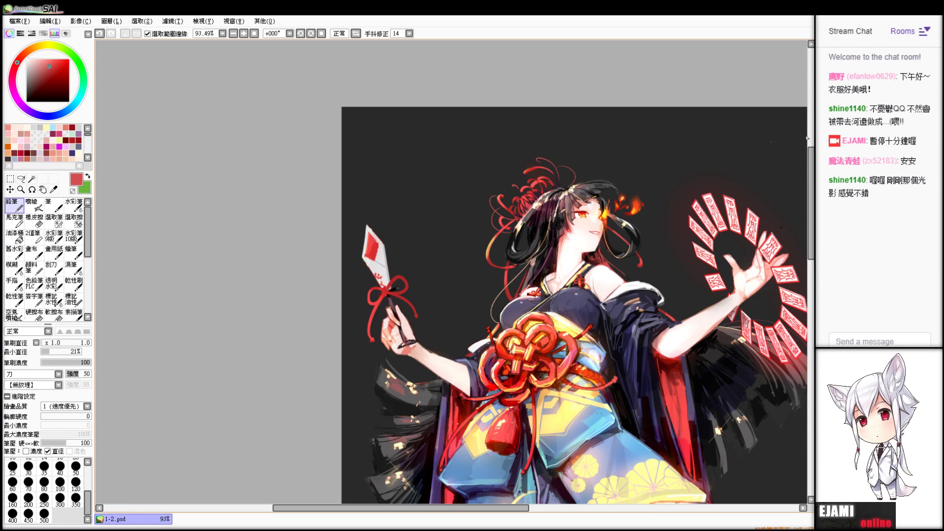
drag(590, 305, 558, 281)
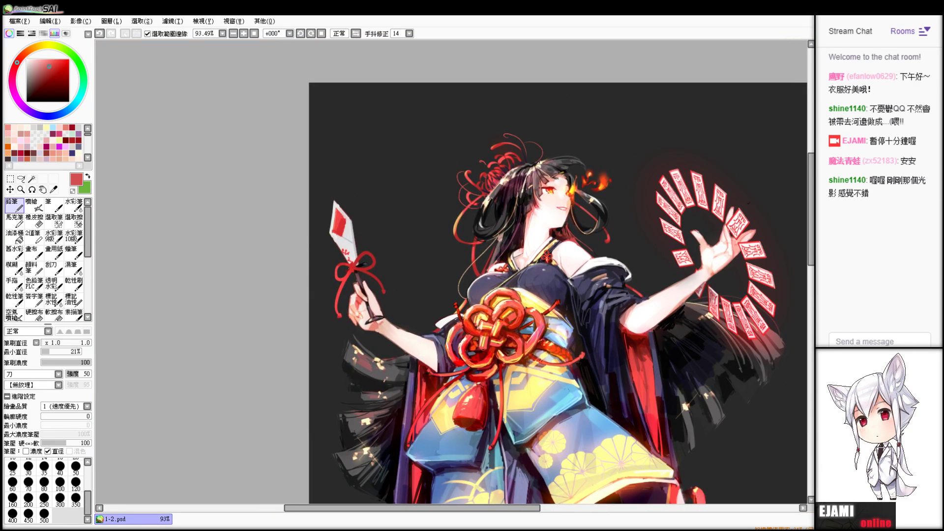
scroll(748, 202, down, 4)
scroll(749, 203, up, 7)
- Try thin strokes down the hair beside the loop in dark colours sampled from the hair
key(alt)
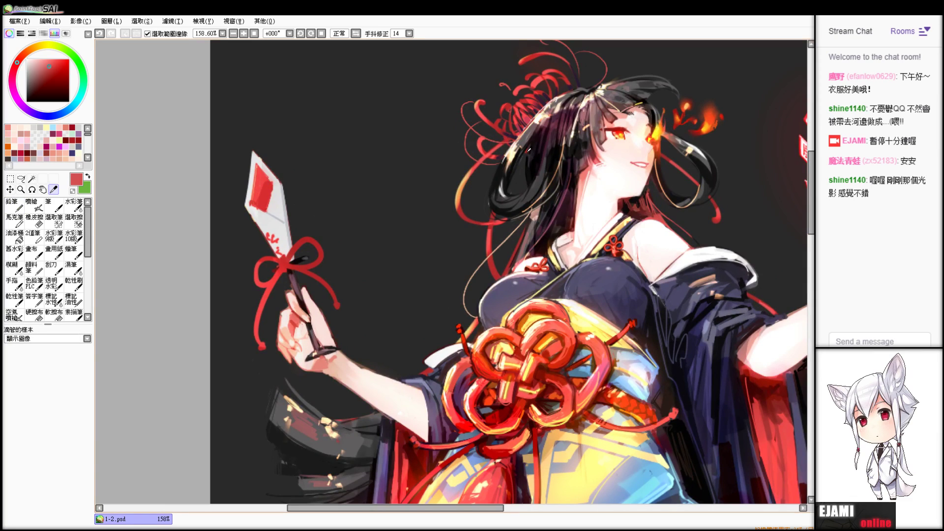
alt+click(537, 166)
drag(558, 106, 541, 143)
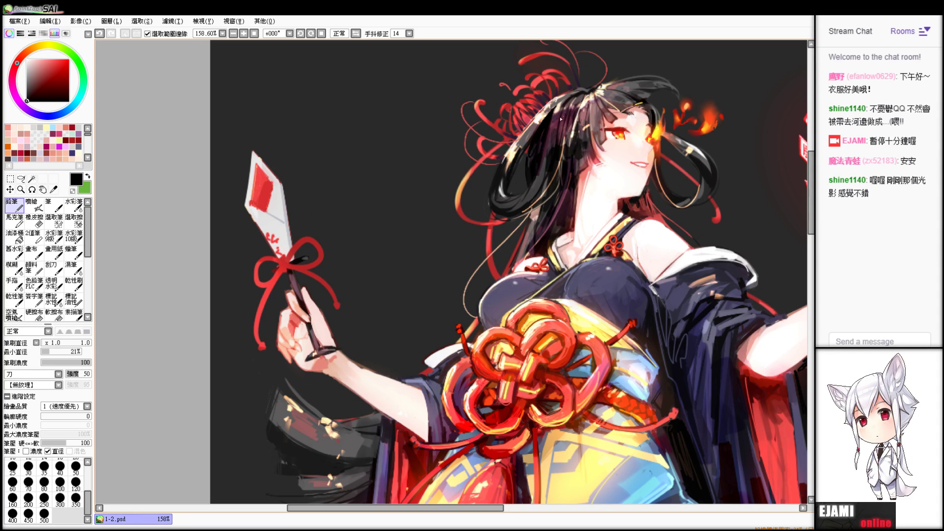
key(ctrl+z)
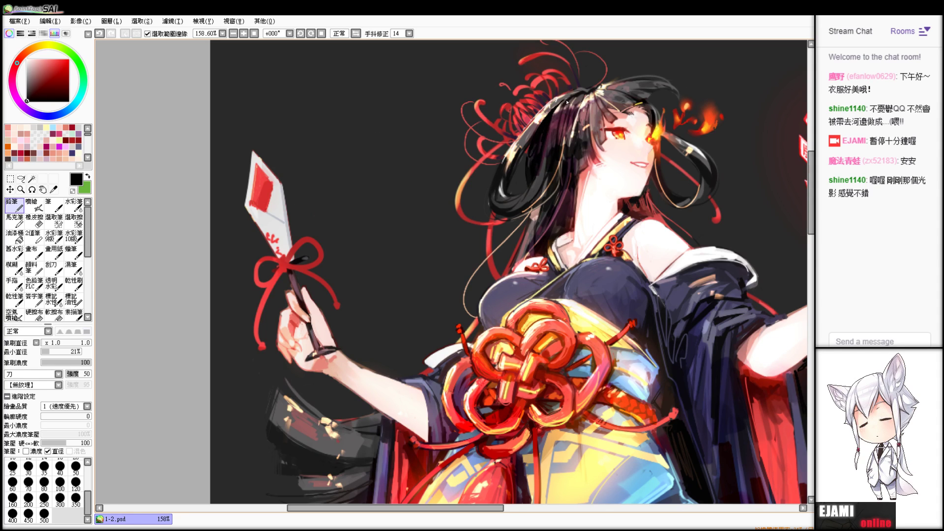
alt+click(545, 109)
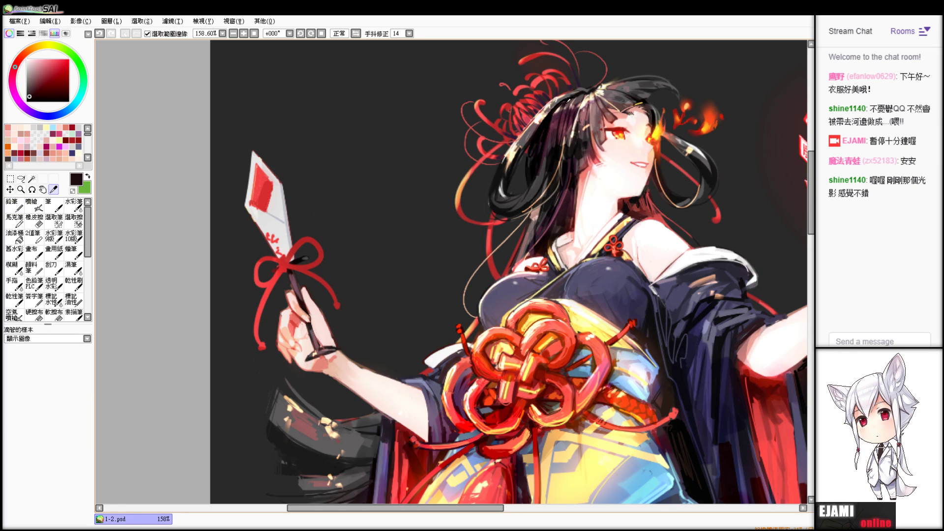
alt+click(562, 106)
drag(562, 105, 549, 150)
key(ctrl+z)
- Touch up the hair beside the loop with black and dark grey sampled from the hair
alt+click(554, 150)
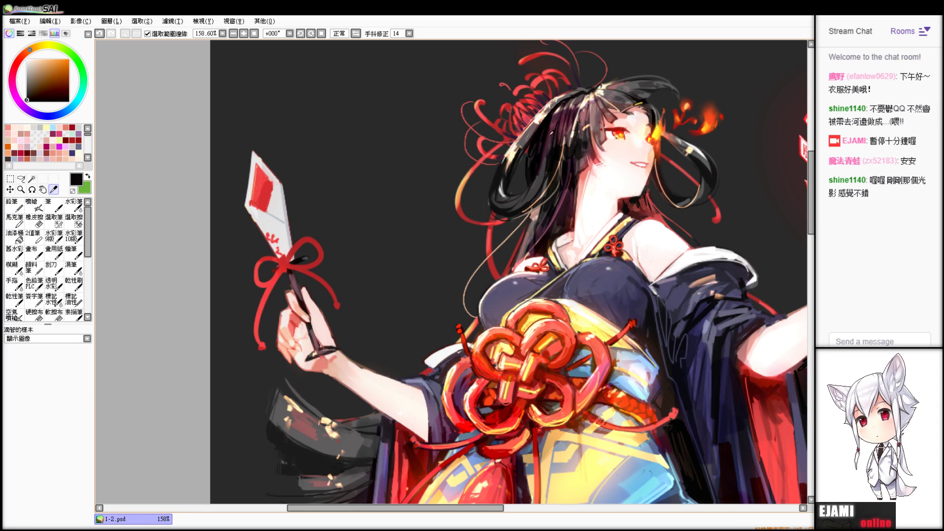
alt+click(550, 148)
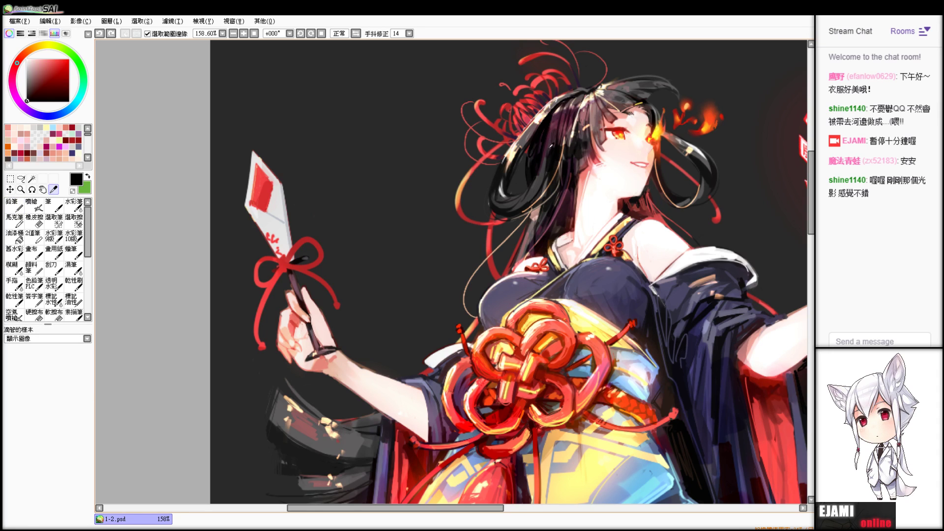
alt+click(543, 176)
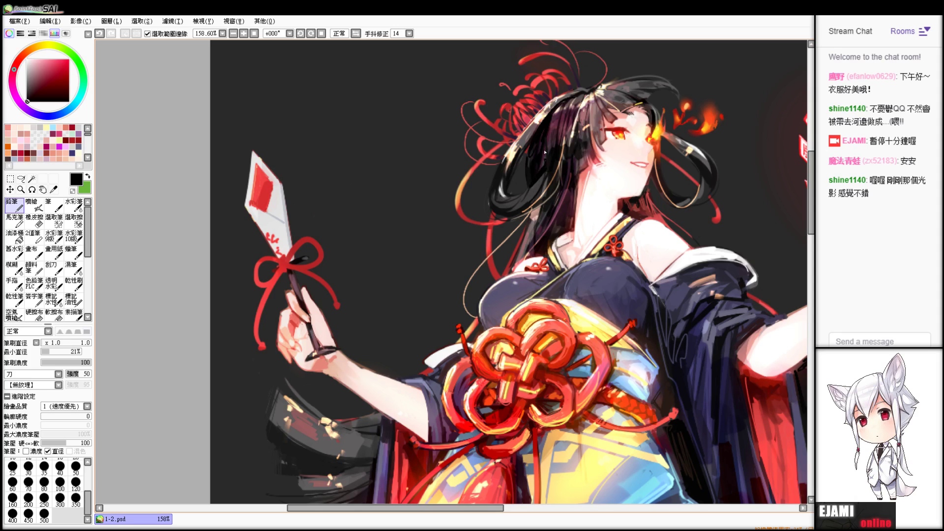
alt+click(544, 180)
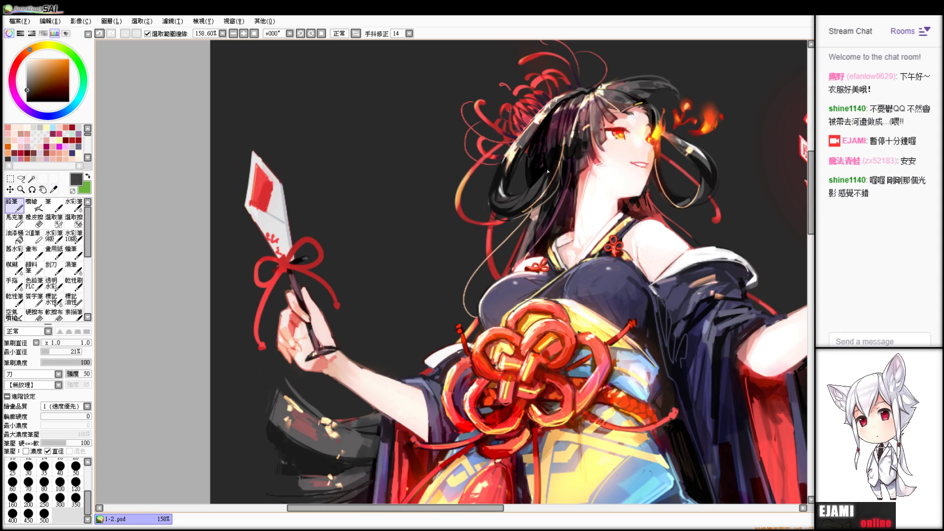
key(ctrl+z)
- Draw a thin pale peach strand from the crown down over the dark hair with the size 1 Pencil
alt+click(598, 91)
drag(584, 104, 550, 166)
key(ctrl+z)
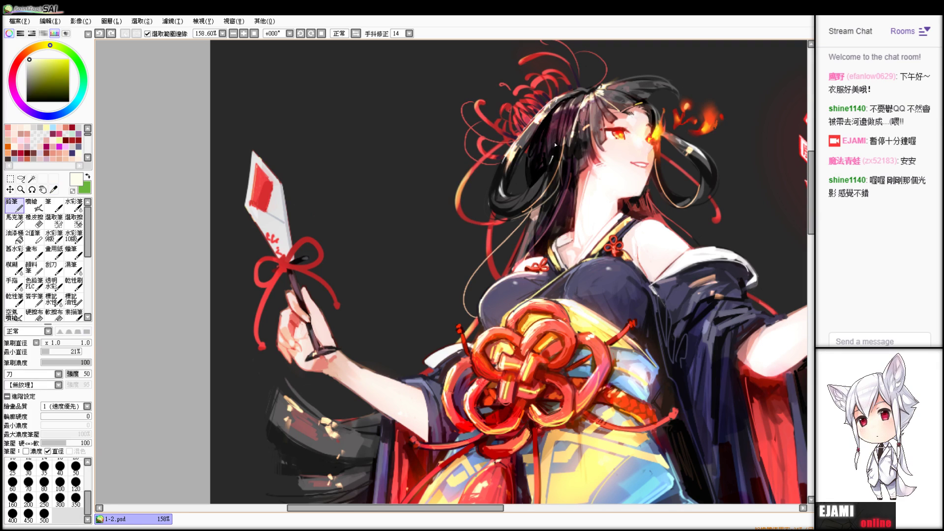
alt+click(556, 165)
alt+click(595, 92)
drag(578, 95, 552, 162)
key(ctrl+z)
drag(579, 93, 547, 176)
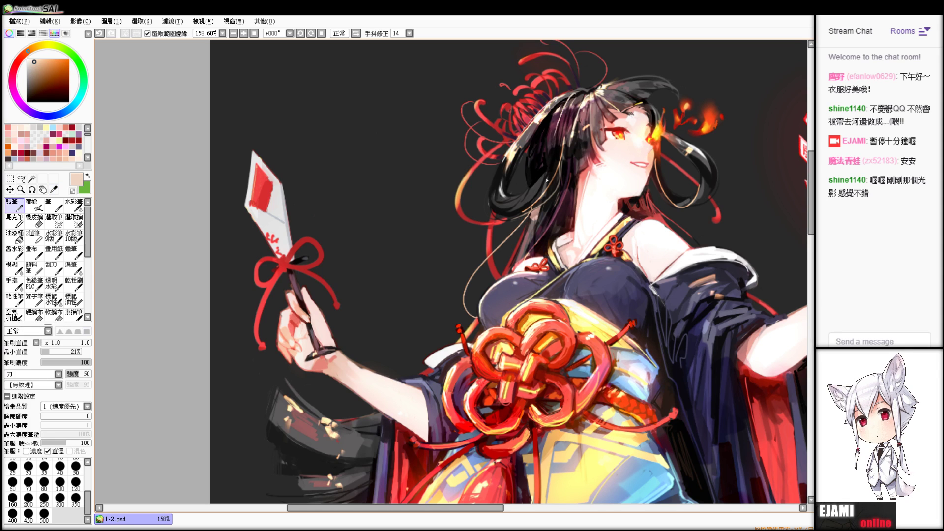
scroll(451, 271, down, 5)
scroll(451, 271, up, 5)
drag(452, 236, 451, 302)
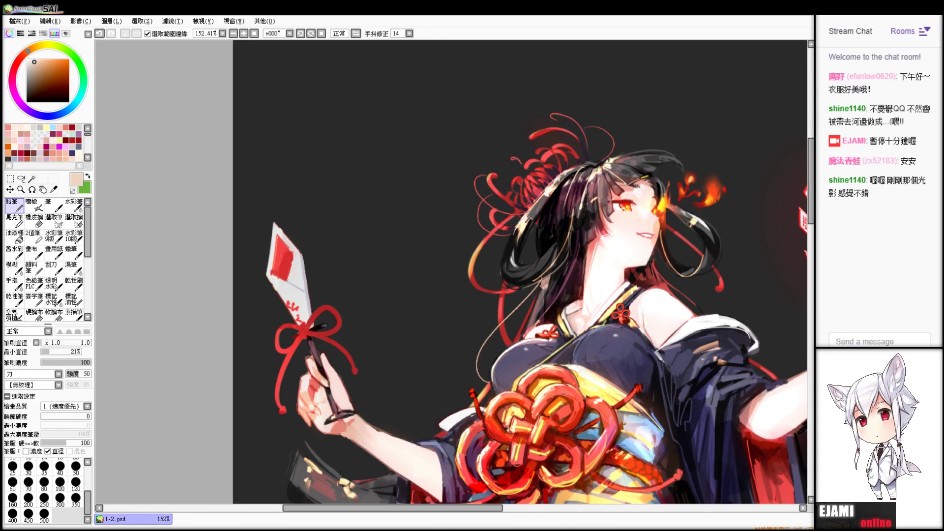
- Try thin strokes along the hair beside the loop in mauve-grey, black and dark grey sampled from the hair
alt+click(565, 226)
drag(570, 198, 542, 267)
key(ctrl+z)
drag(562, 234, 542, 256)
key(ctrl+z)
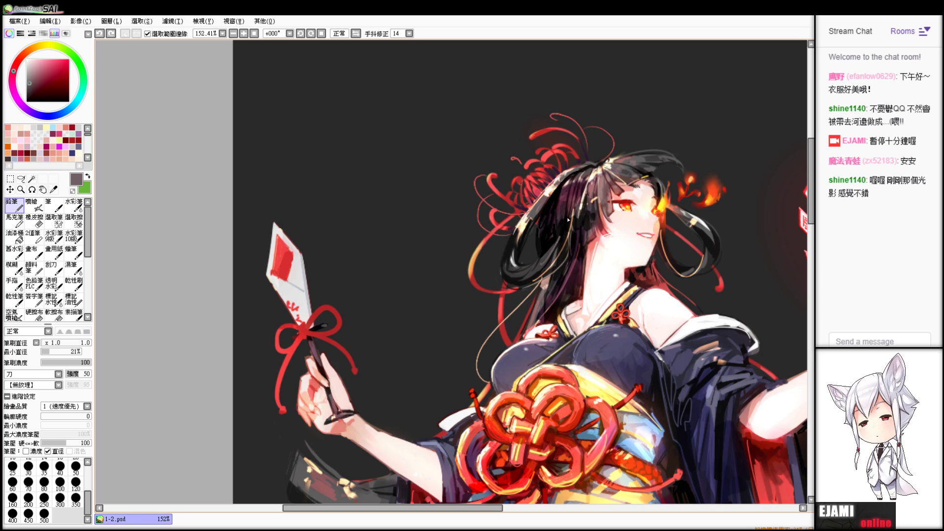
alt+click(545, 258)
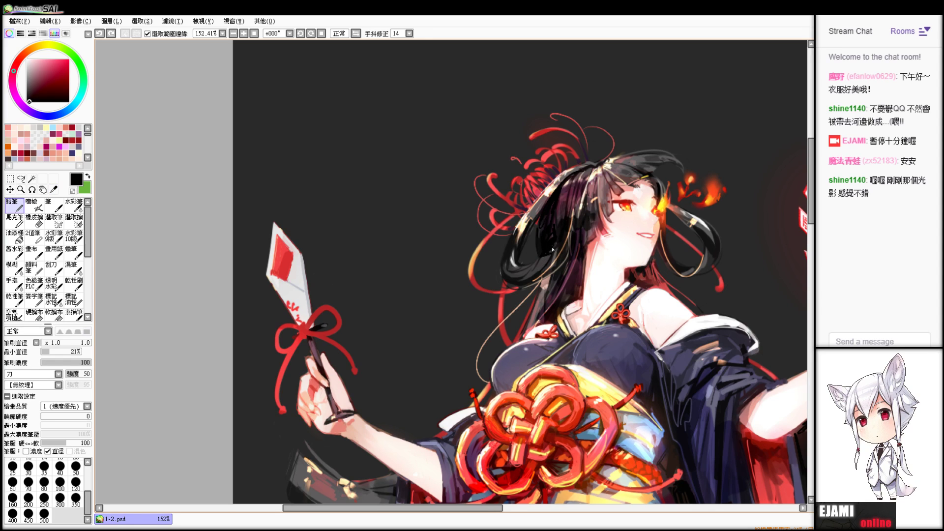
alt+click(555, 246)
mouse_move(556, 244)
mouse_down()
mouse_move(548, 254)
mouse_move(574, 201)
mouse_up()
key(ctrl+z)
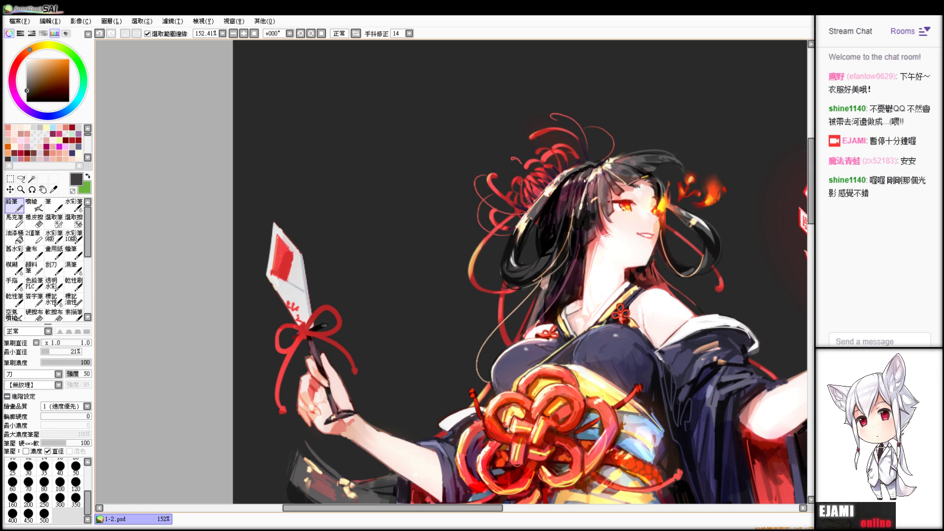
key(ctrl+z)
- Refine the side hair with thin Pencil strands in black and pale cream sampled from the hair
alt+click(565, 230)
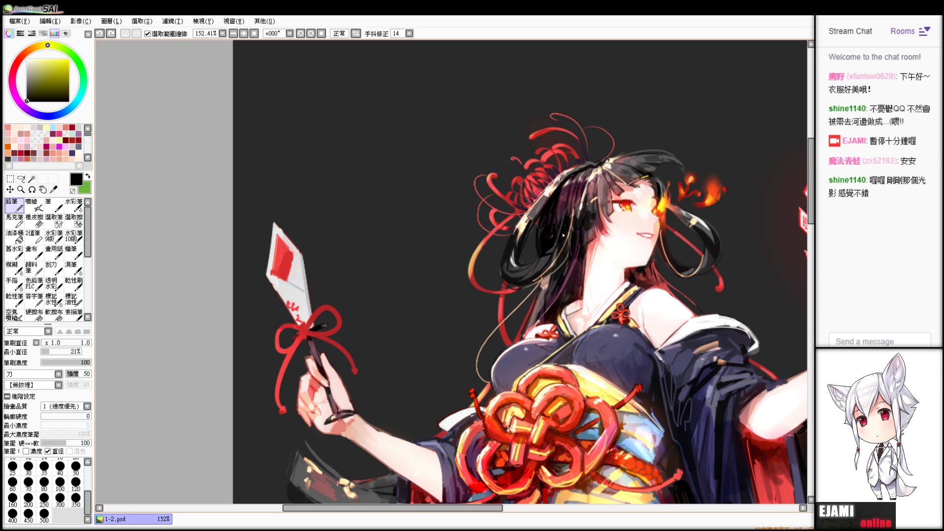
alt+click(576, 198)
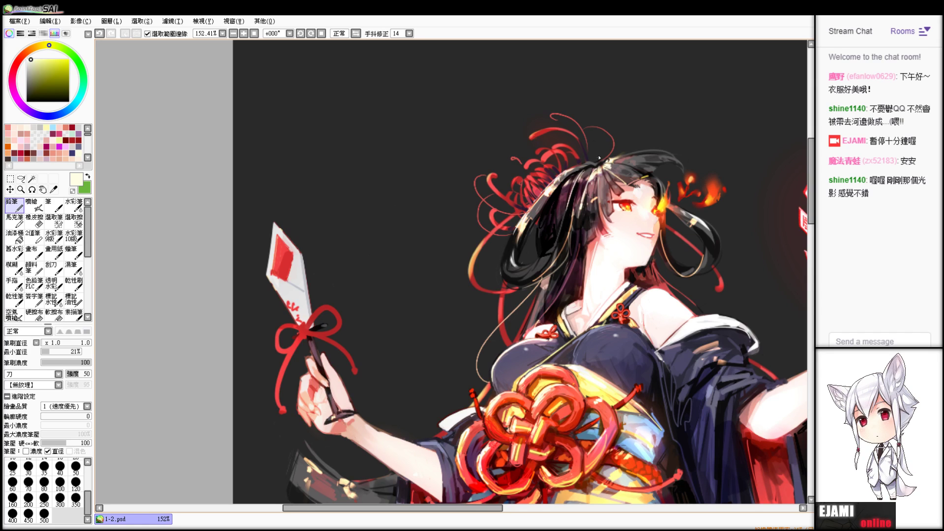
scroll(451, 272, down, 5)
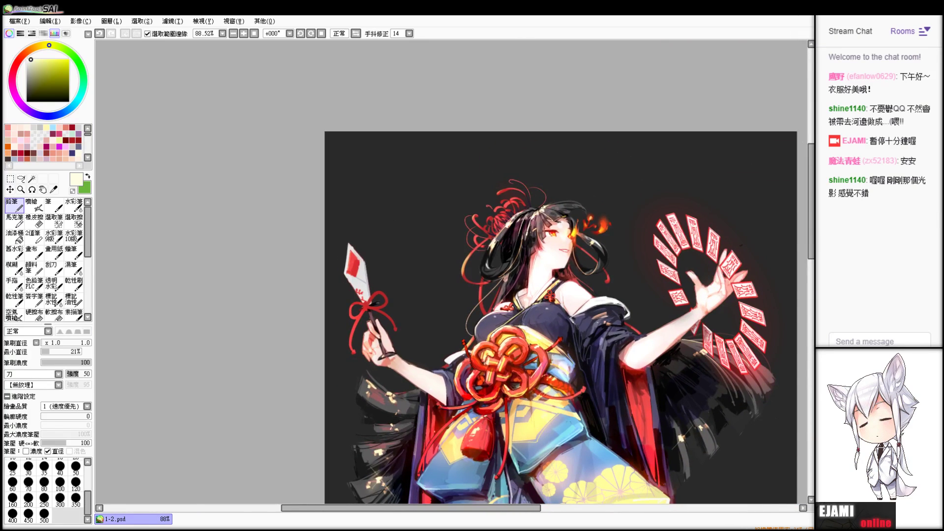
scroll(452, 272, up, 5)
key(alt)
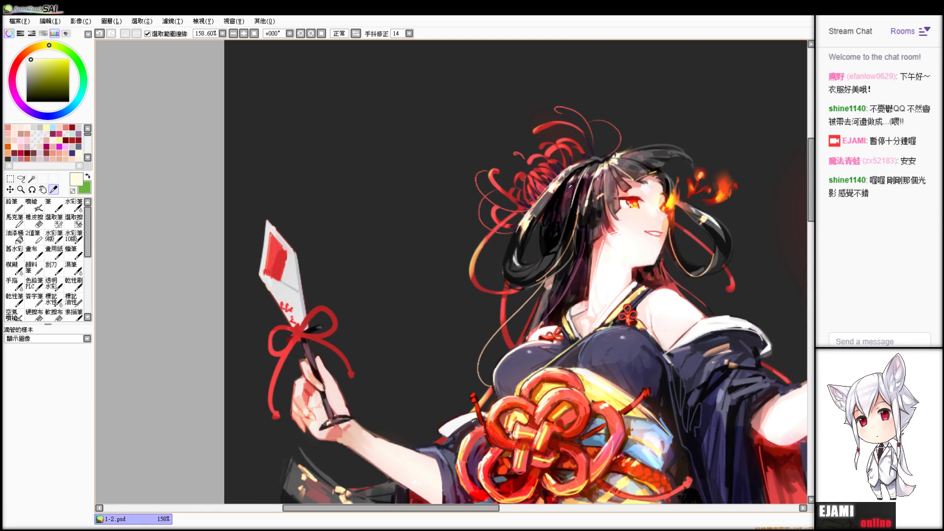
alt+click(592, 204)
key(alt)
alt+click(590, 198)
- Darken the side hair between the loop and the face with the size 5 Brush in near-black sampled from the hair
alt+click(532, 284)
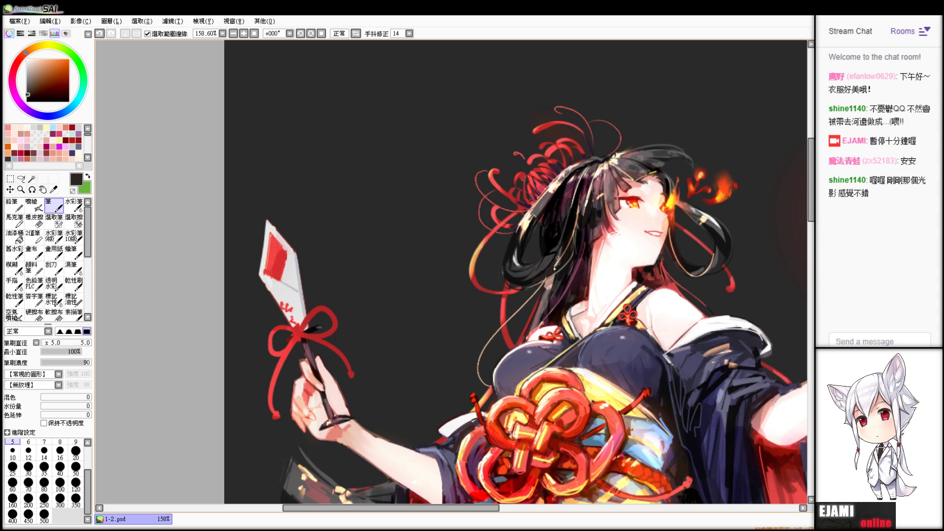
alt+click(568, 239)
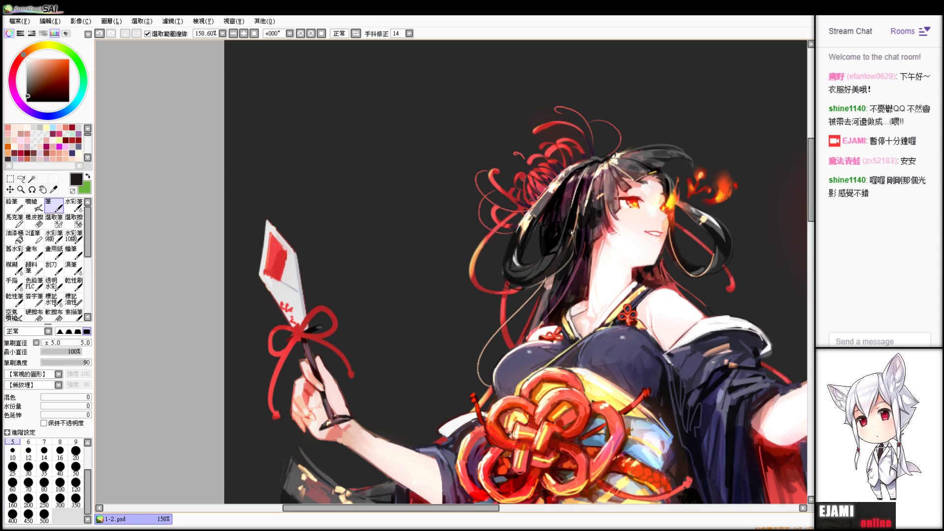
drag(572, 242, 580, 205)
alt+click(577, 209)
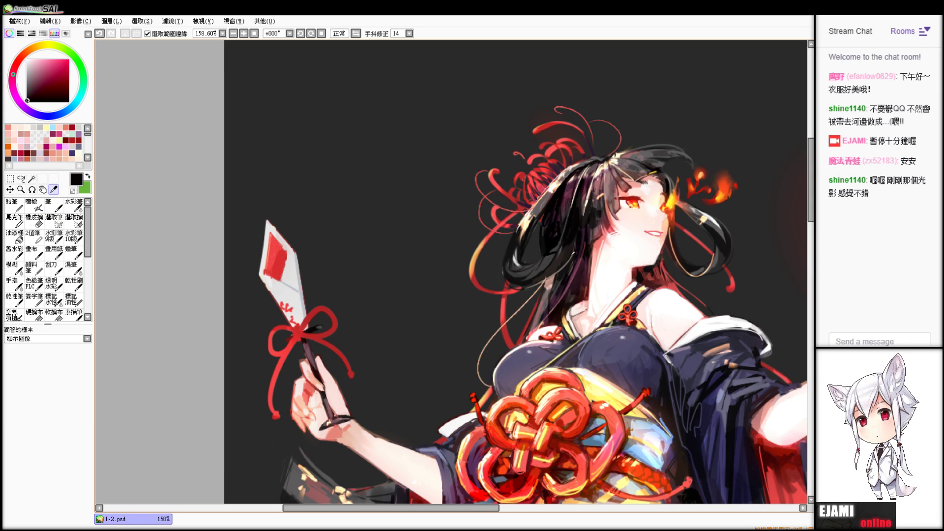
alt+click(574, 230)
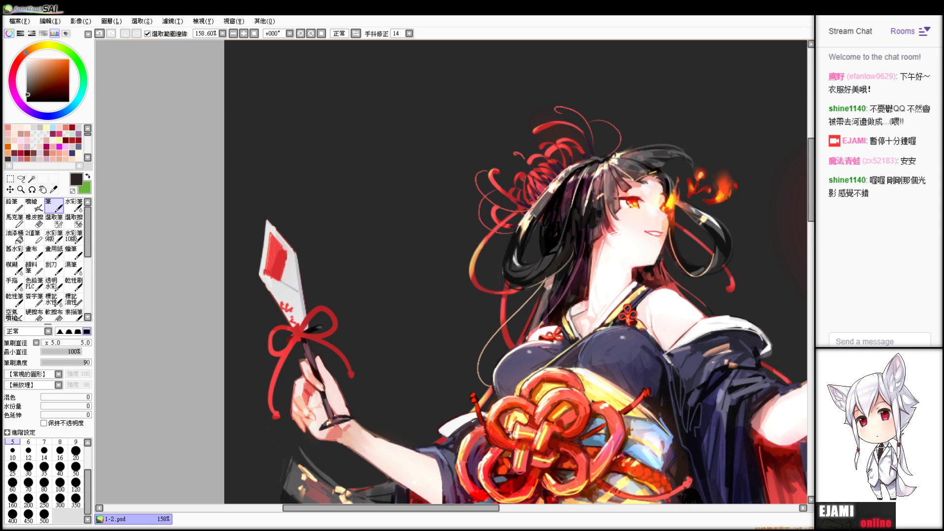
- Touch up the hair behind the cheek with black and dark maroon sampled from the surrounding strands
scroll(452, 272, down, 4)
scroll(452, 272, up, 3)
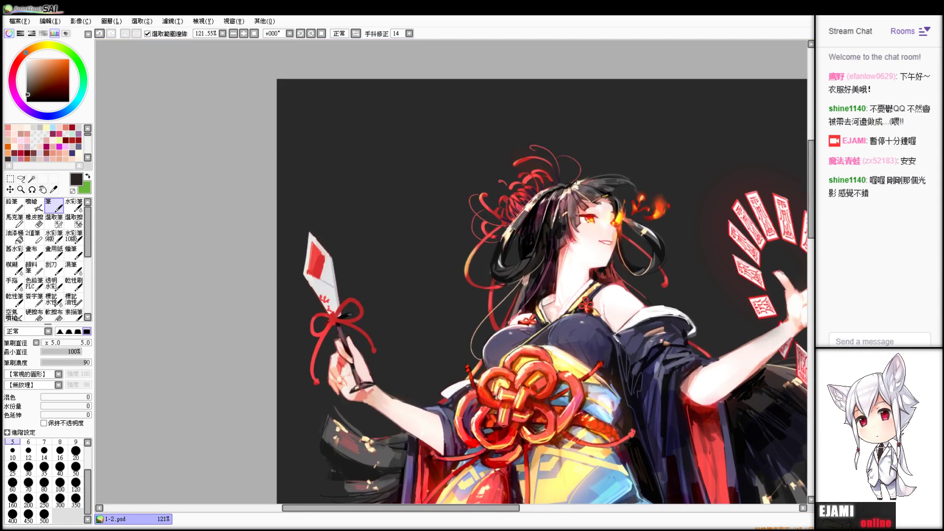
scroll(452, 272, down, 4)
scroll(452, 272, up, 3)
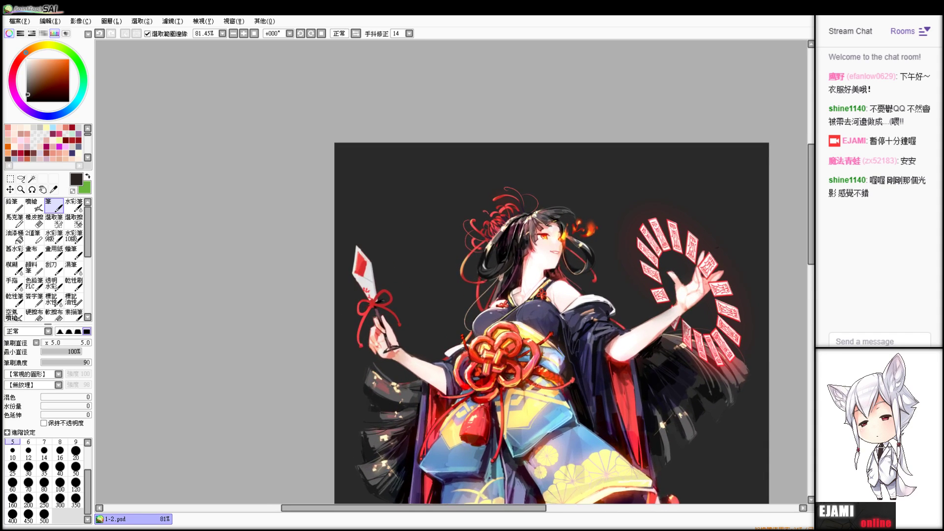
key(ctrl+plus)
key(ctrl+plus)
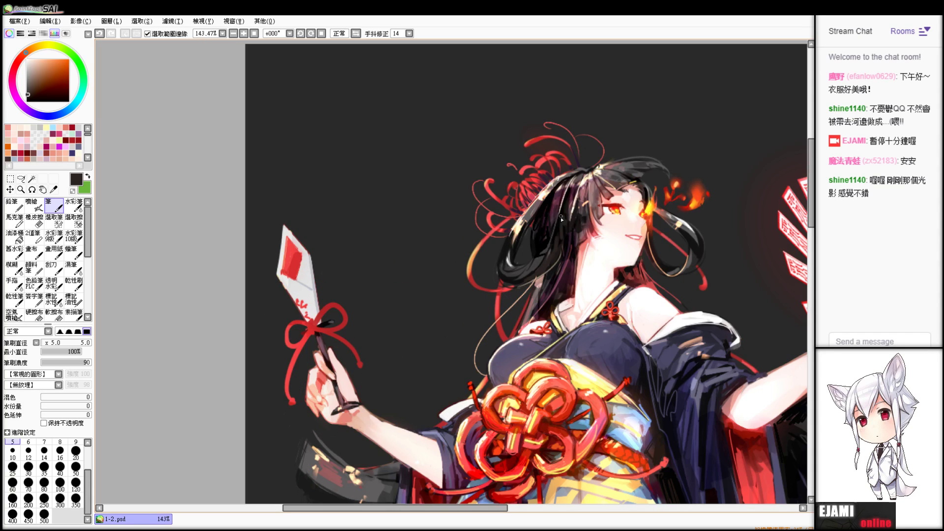
alt+click(561, 218)
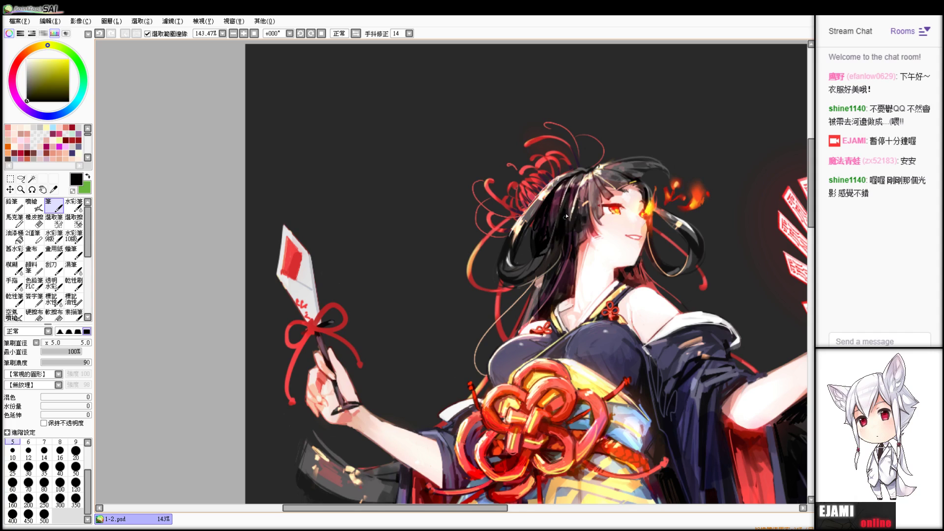
mouse_move(561, 245)
mouse_down()
mouse_move(548, 273)
mouse_move(549, 264)
mouse_up()
key(ctrl+z)
key(alt)
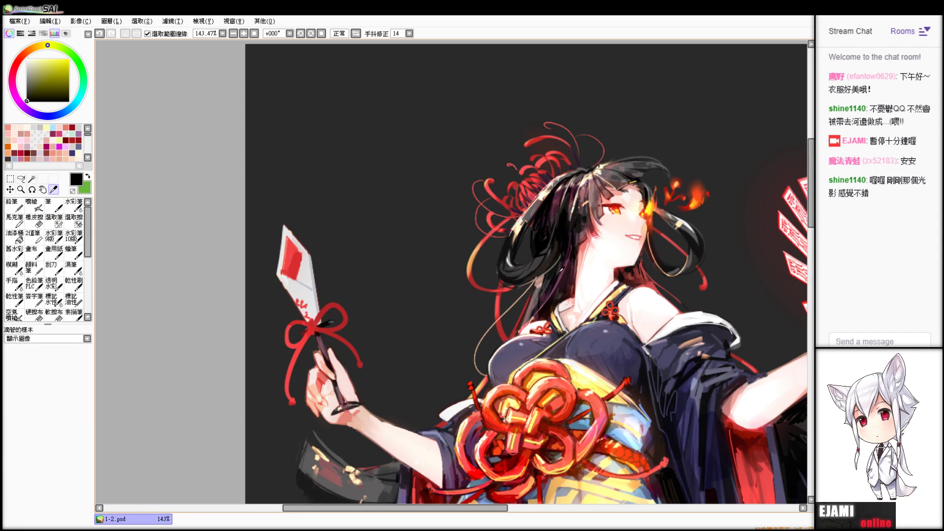
alt+click(568, 234)
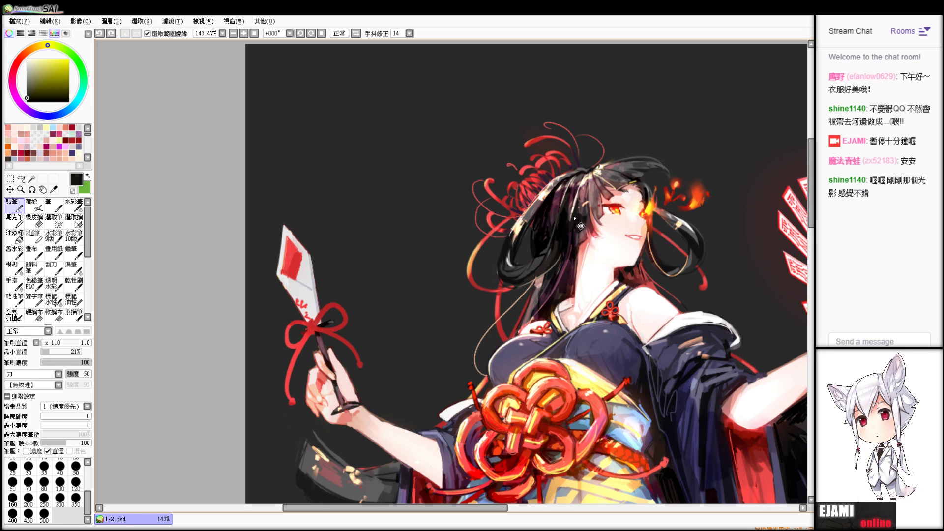
alt+click(575, 228)
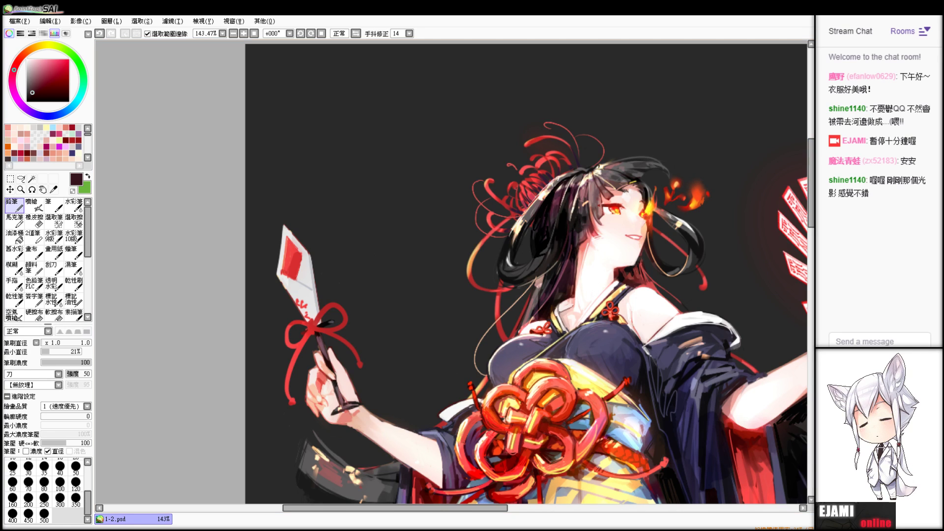
- Paint dark maroon strokes down the inner hair beside the neck and below the ear with the size 5 Brush
scroll(452, 272, down, 7)
scroll(452, 272, down, 1)
scroll(452, 272, up, 2)
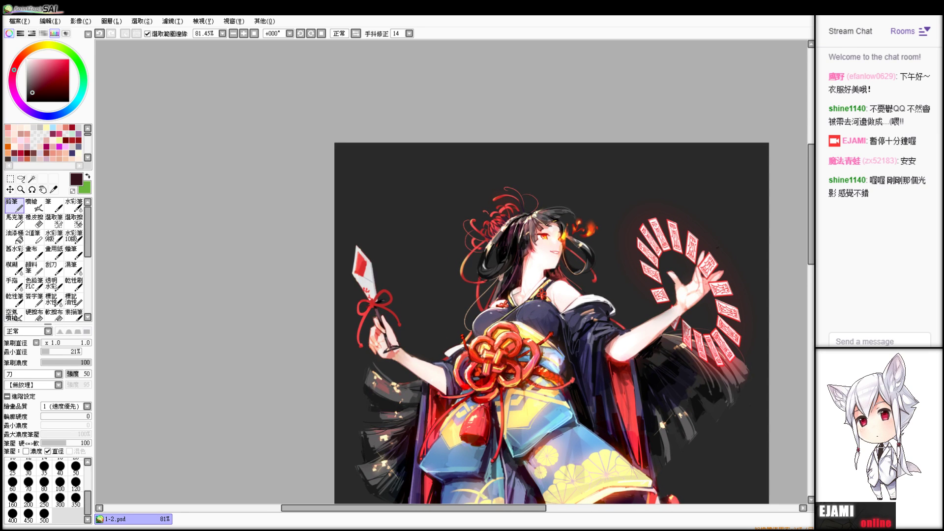
scroll(450, 263, up, 3)
key(alt)
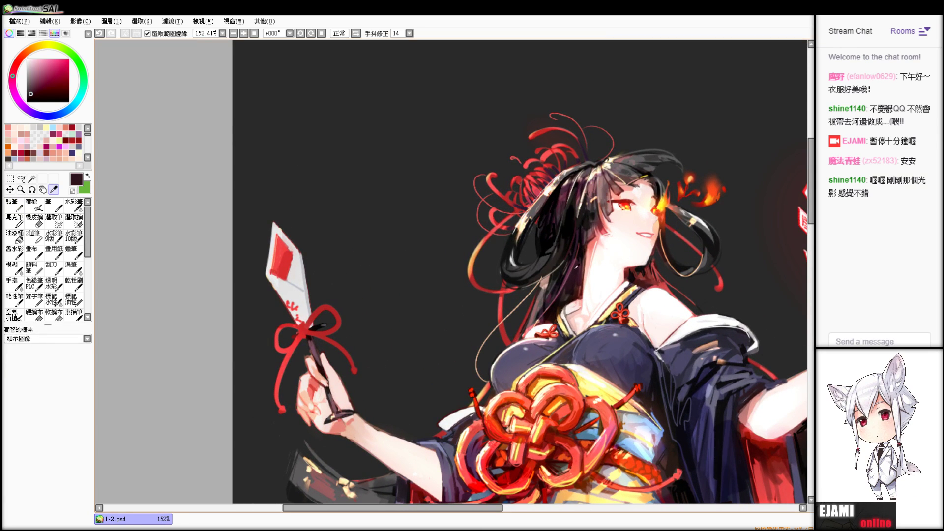
alt+click(575, 233)
key(ctrl+z)
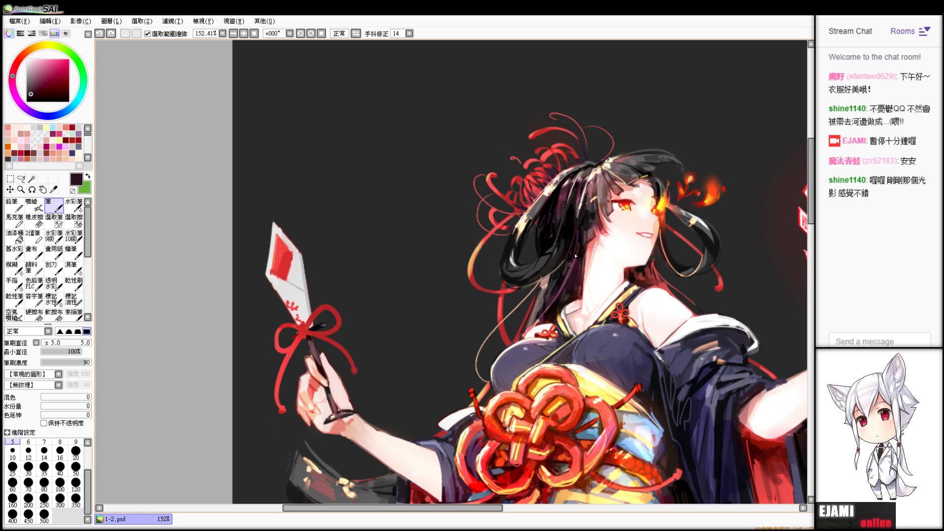
drag(583, 232, 581, 263)
scroll(705, 195, down, 3)
scroll(705, 194, up, 4)
alt+click(593, 260)
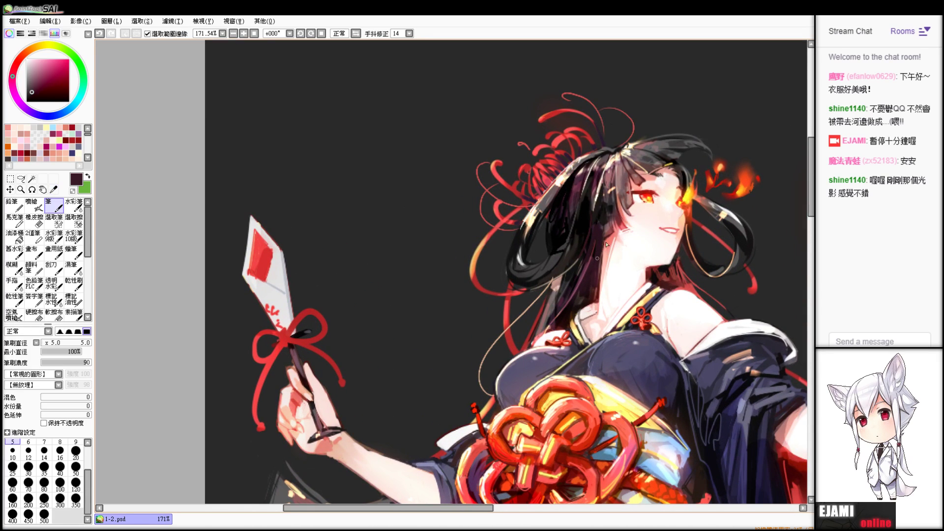
drag(608, 242, 606, 251)
- Refine the hair edge against the cheek with the size 1 Pencil in near-black and red sampled from the picture
key(n)
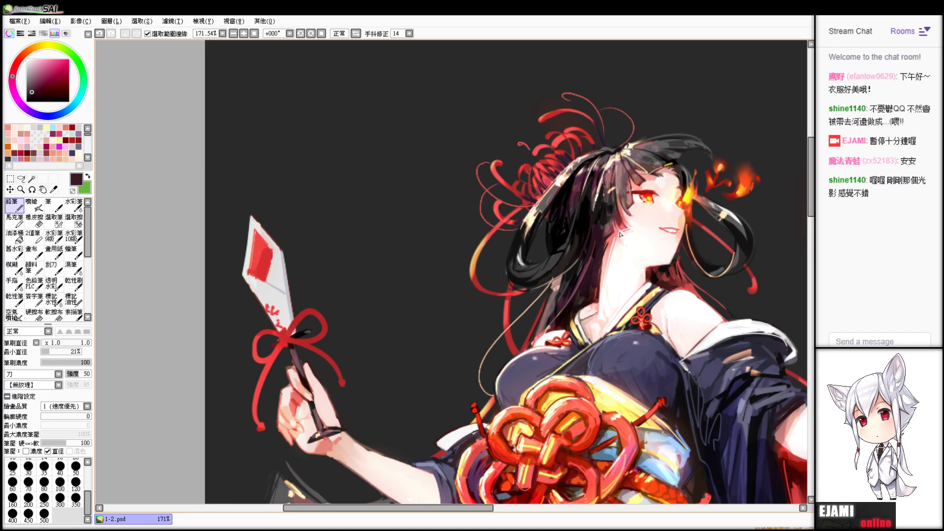
alt+click(637, 228)
scroll(636, 230, up, 3)
scroll(636, 230, down, 8)
scroll(636, 230, up, 3)
scroll(623, 231, up, 3)
alt+click(623, 232)
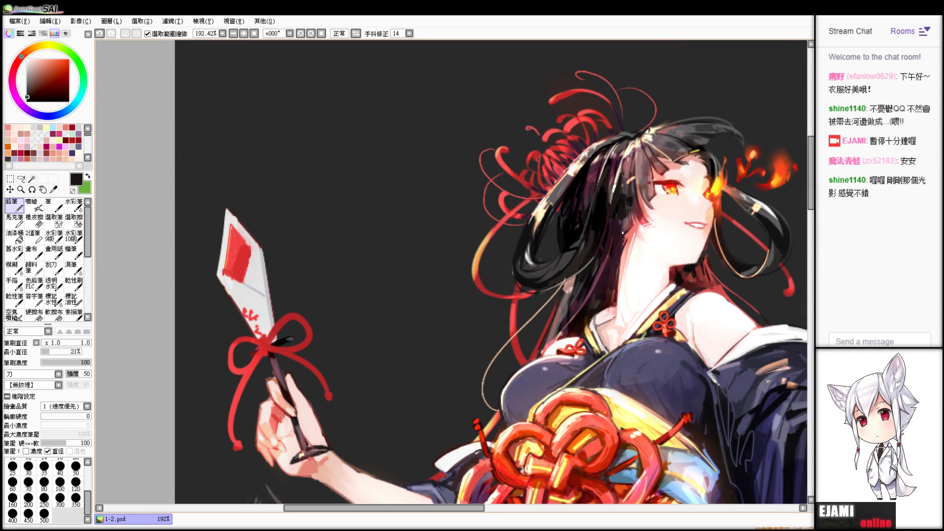
key(alt)
alt+click(649, 216)
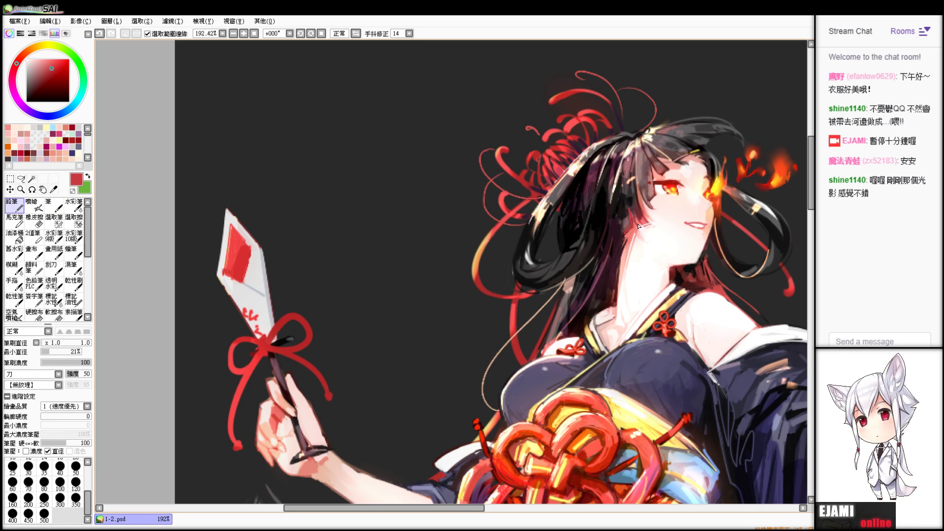
- Touch up the bare shoulder and the raised forearm with near-white skin tones sampled from the skin
scroll(451, 271, down, 5)
scroll(452, 271, up, 3)
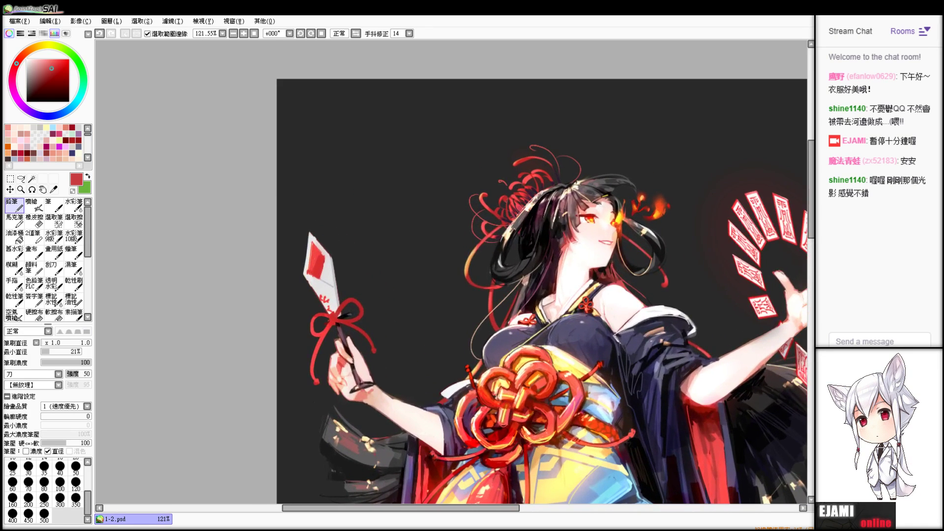
drag(650, 237, 607, 140)
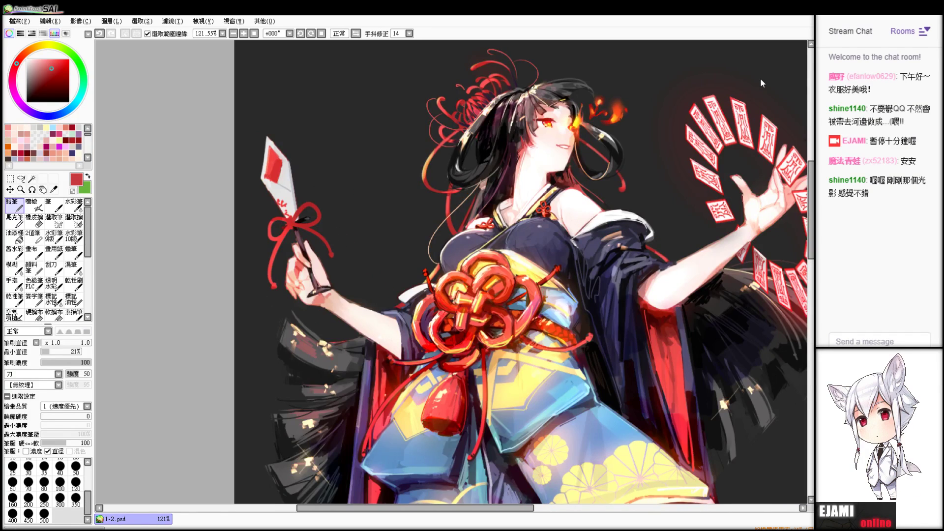
alt+click(586, 199)
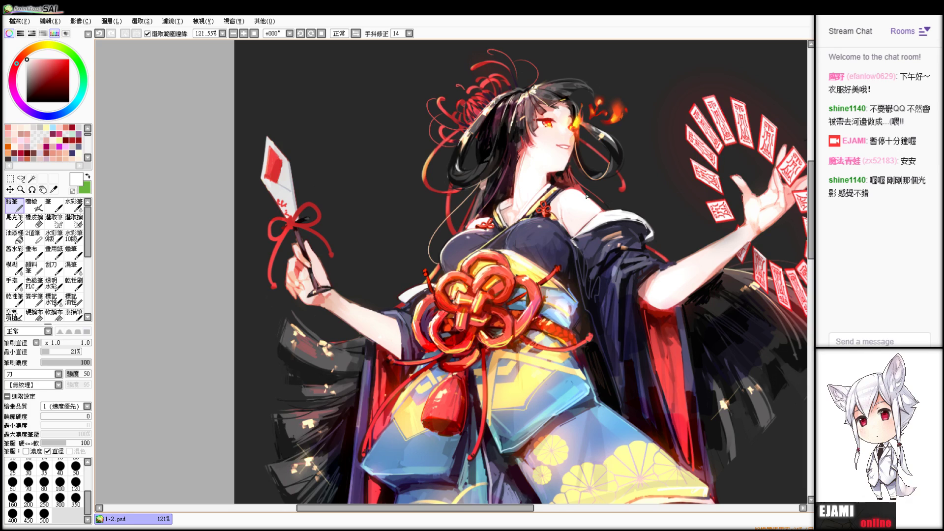
alt+click(676, 268)
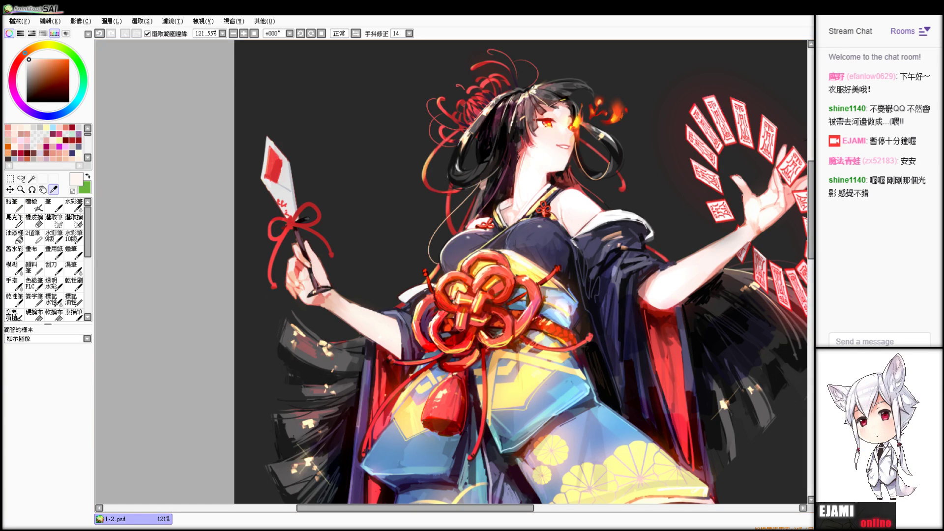
- Hide the dark background and erase stray paint where the red cord meets the sleeve and forearm
scroll(575, 128, up, 4)
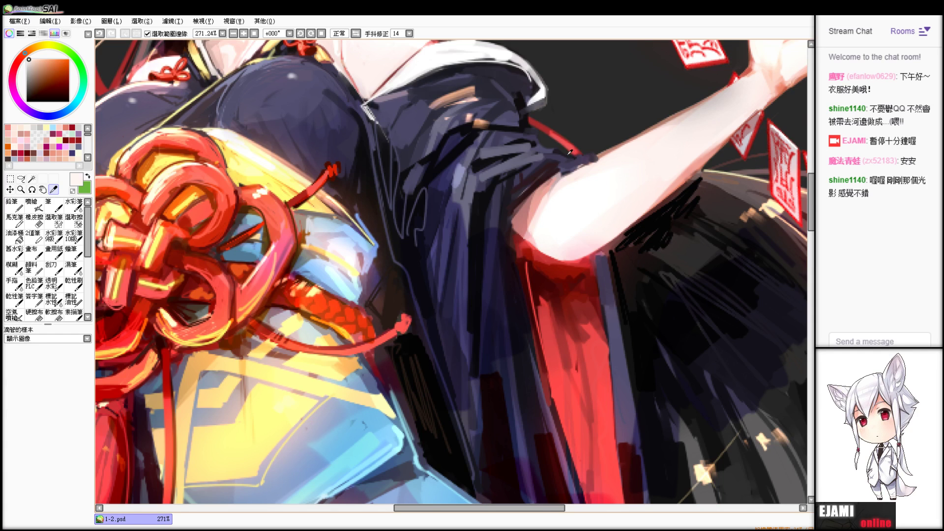
key(e)
key(ctrl+z)
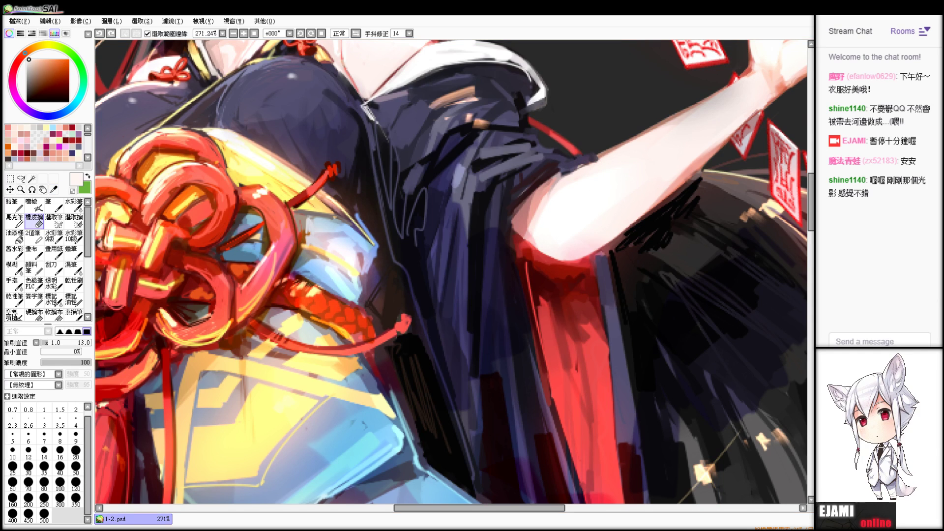
key(ctrl+y)
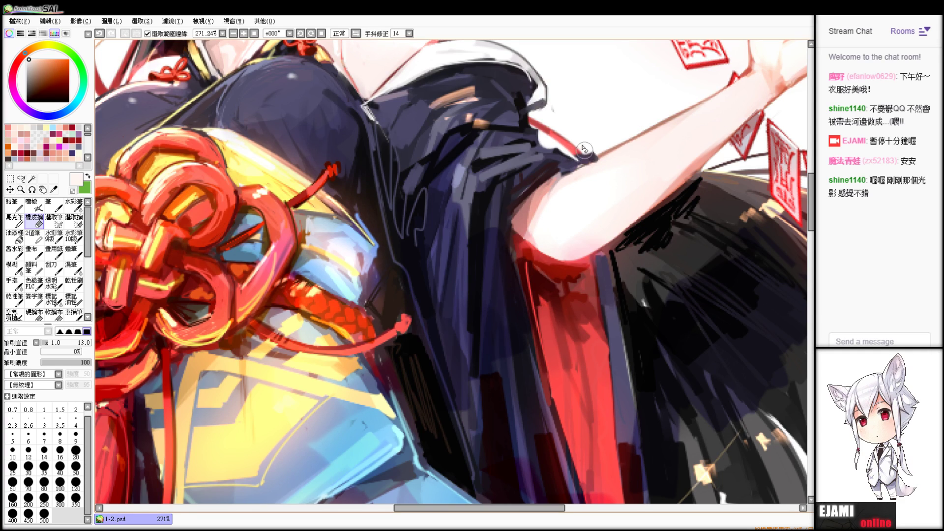
- Draw the forearm's upper outline beside the sleeve with the size 1 Pencil in a sampled reddish brown
key(n)
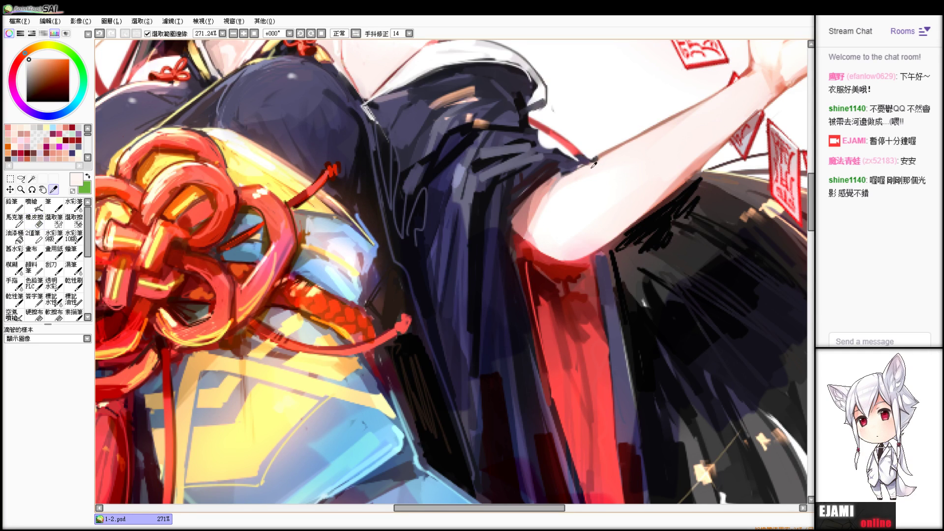
alt+click(578, 167)
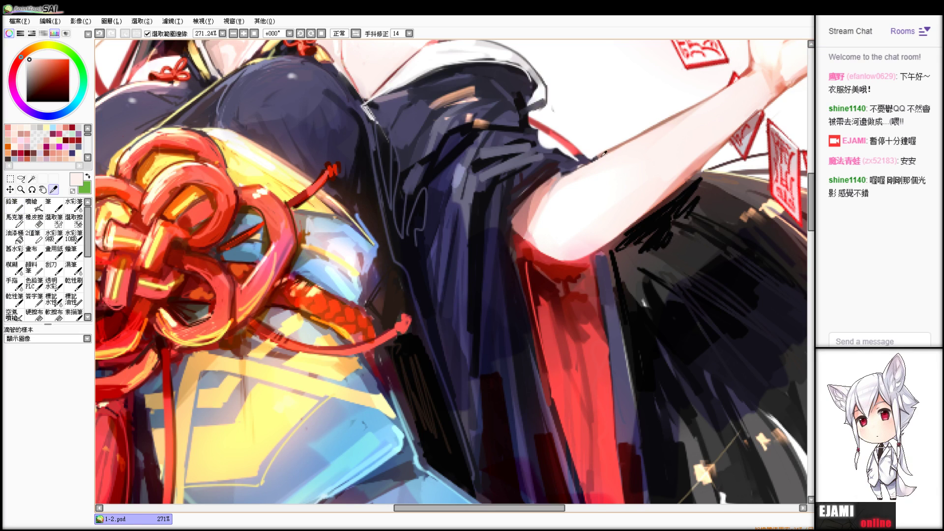
drag(577, 173, 608, 151)
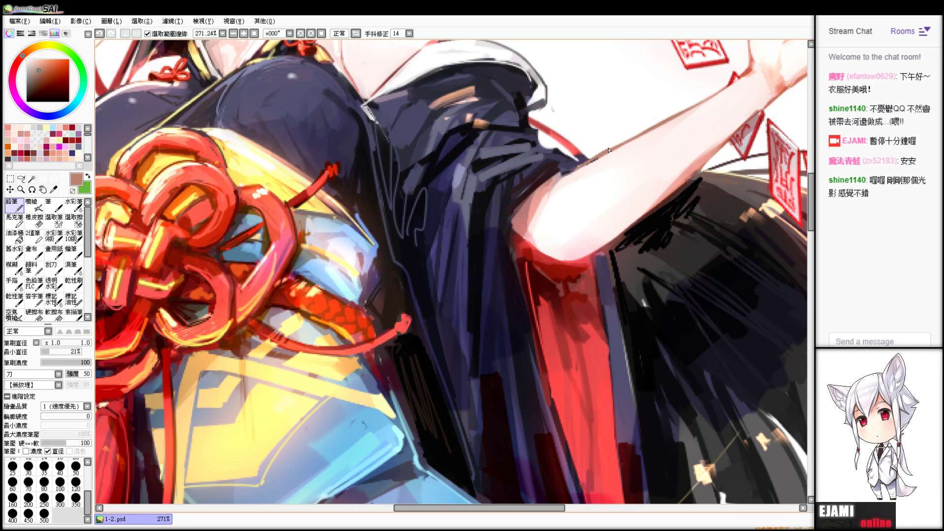
- Undo the forearm's upper outline and try redrawing it outward from the sleeve in the sampled reddish brown
key(ctrl+z)
drag(564, 176, 610, 154)
key(ctrl+z)
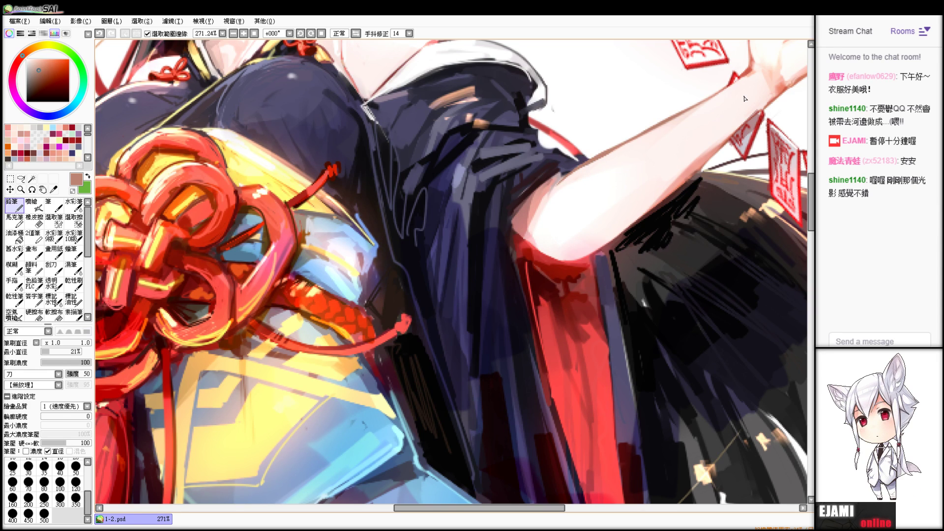
- Try softening the pale pink glow beside the talisman cards with the size 34 Blur brush
scroll(451, 272, down, 6)
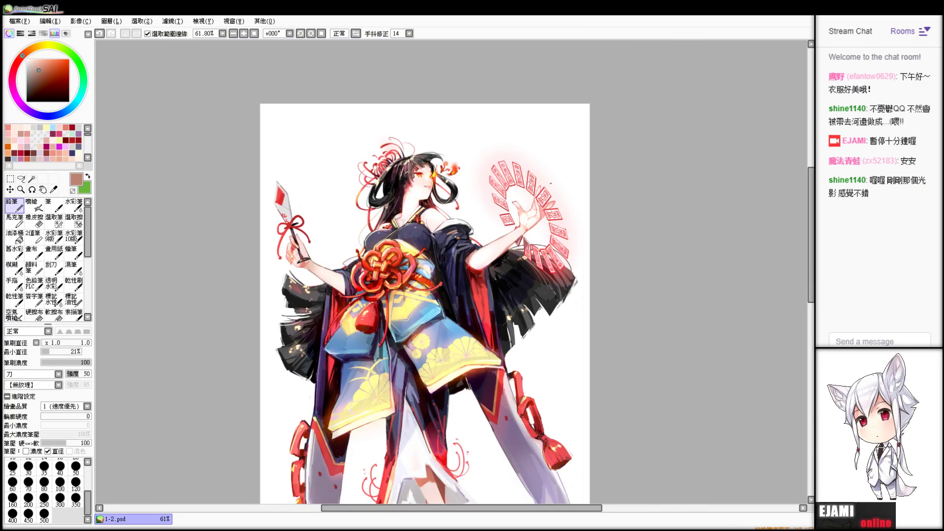
scroll(451, 272, up, 4)
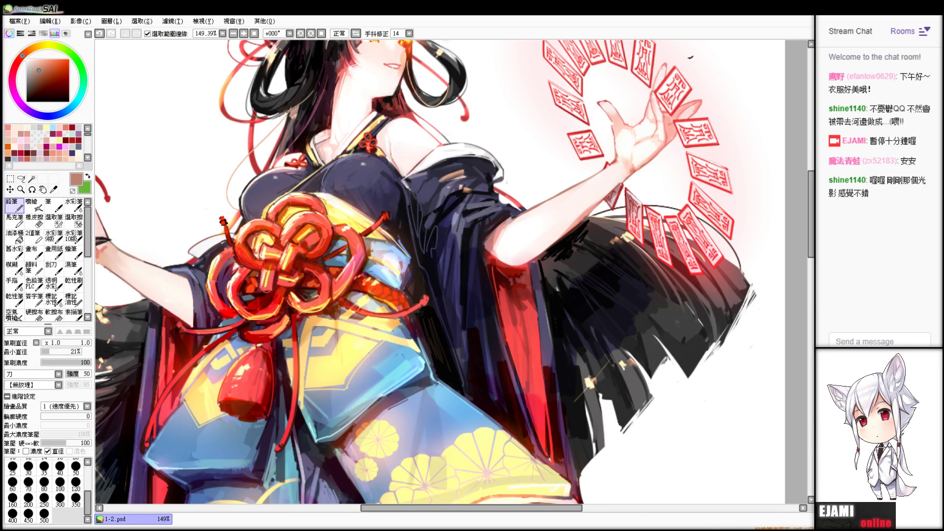
scroll(452, 272, down, 2)
drag(479, 212, 424, 332)
scroll(452, 272, up, 5)
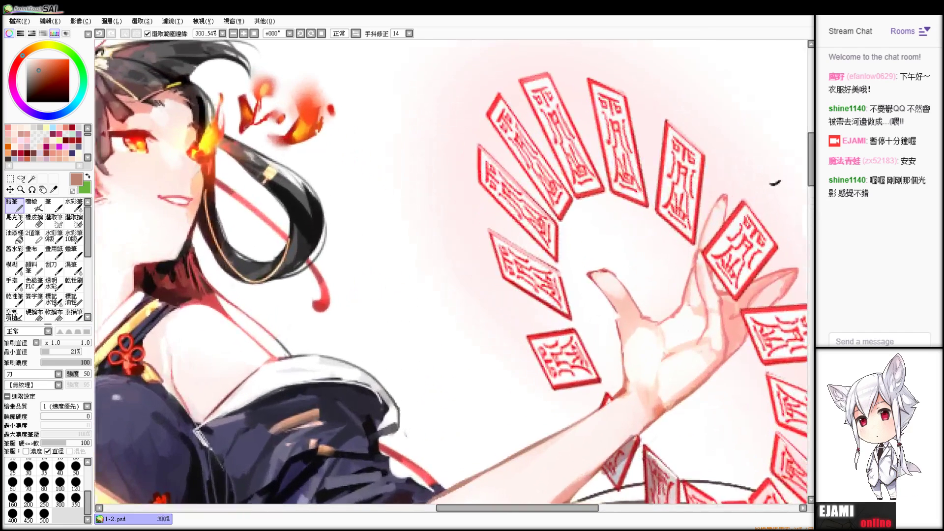
scroll(451, 272, up, 1)
mouse_move(777, 159)
mouse_down()
mouse_move(698, 240)
mouse_move(704, 261)
mouse_up()
key(alt)
key(e)
key(b)
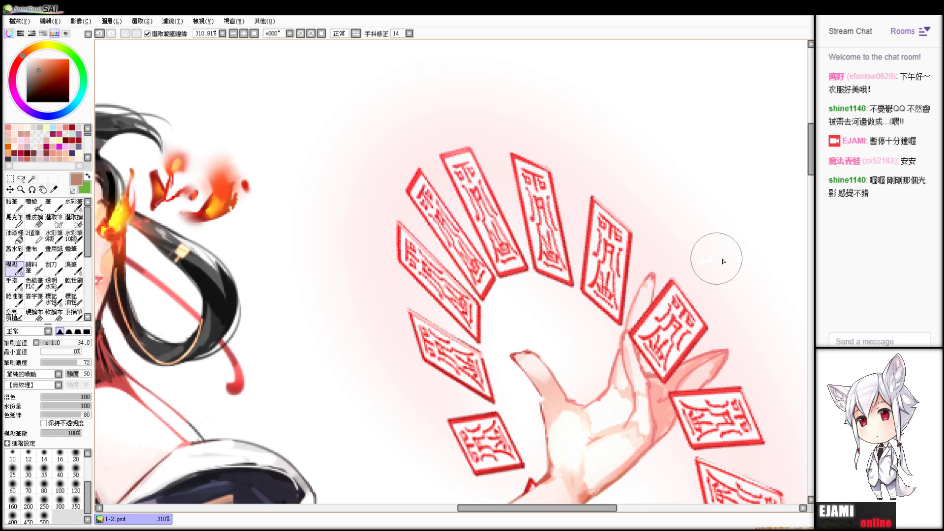
key(ctrl+z)
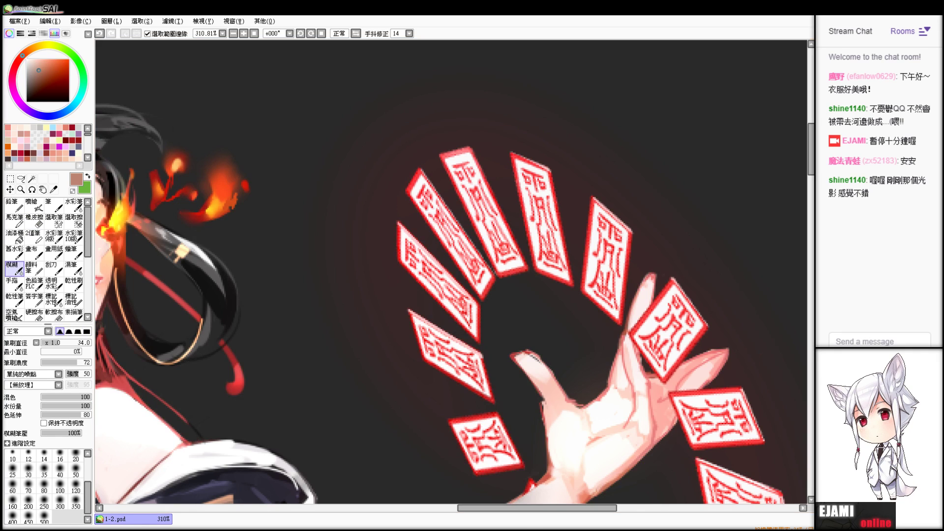
- Examine the whole figure against the dark and the white background
scroll(451, 271, down, 4)
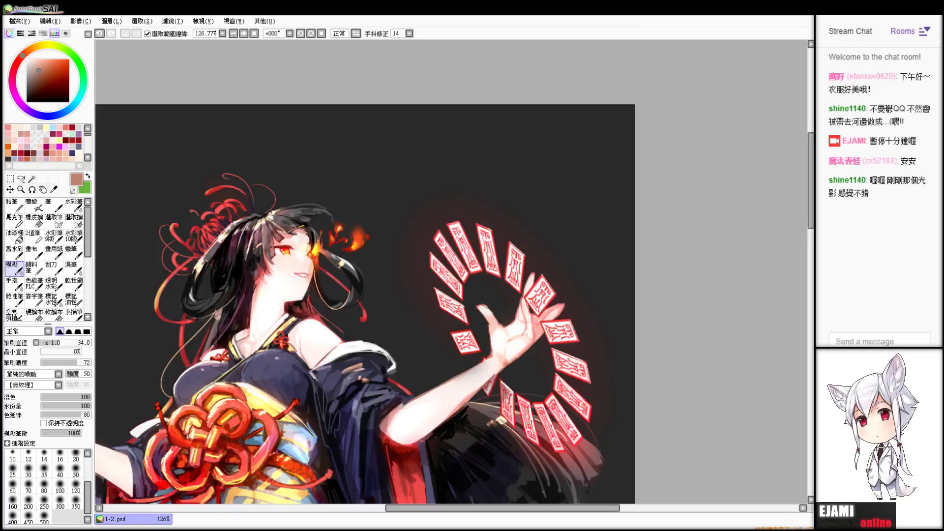
scroll(451, 272, down, 1)
drag(393, 309, 525, 226)
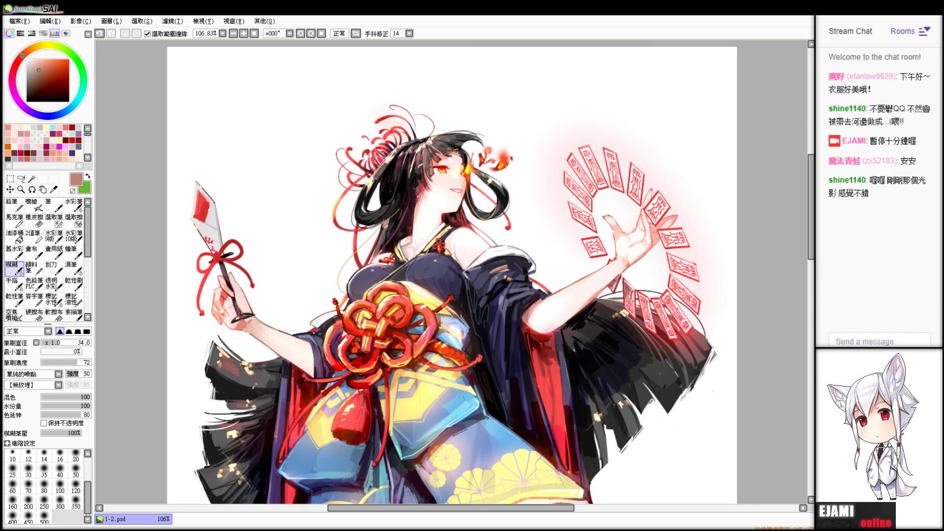
click(823, 240)
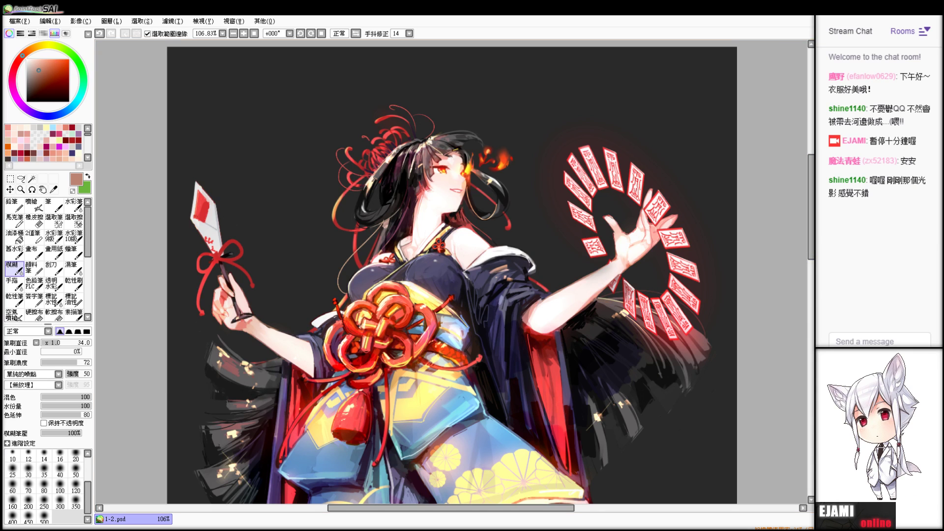
drag(853, 44, 846, 45)
drag(878, 123, 893, 123)
- Shade the knot of the red ribbon on the fan with the size 1 Pencil in sampled reds
alt+click(633, 242)
key(ctrl+z)
mouse_move(589, 303)
mouse_down()
mouse_move(621, 284)
mouse_move(628, 266)
mouse_up()
key(ctrl+z)
key(ctrl+z)
drag(586, 306, 627, 257)
key(ctrl+z)
alt+click(612, 279)
mouse_move(651, 217)
mouse_down()
mouse_move(623, 257)
mouse_move(627, 265)
mouse_up()
alt+click(609, 269)
key(ctrl+z)
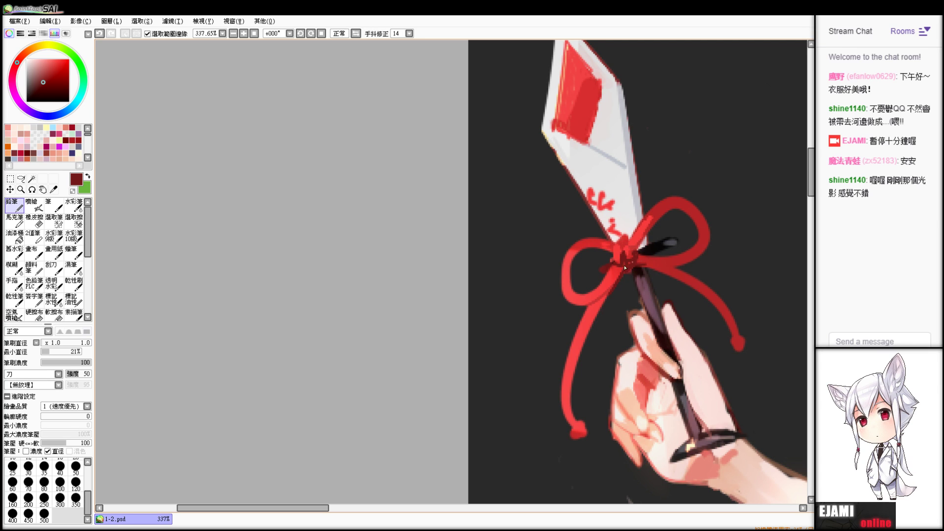
- Brighten the ribbon tail beside the knot with bright red sampled from the ribbon
key(alt)
alt+click(604, 277)
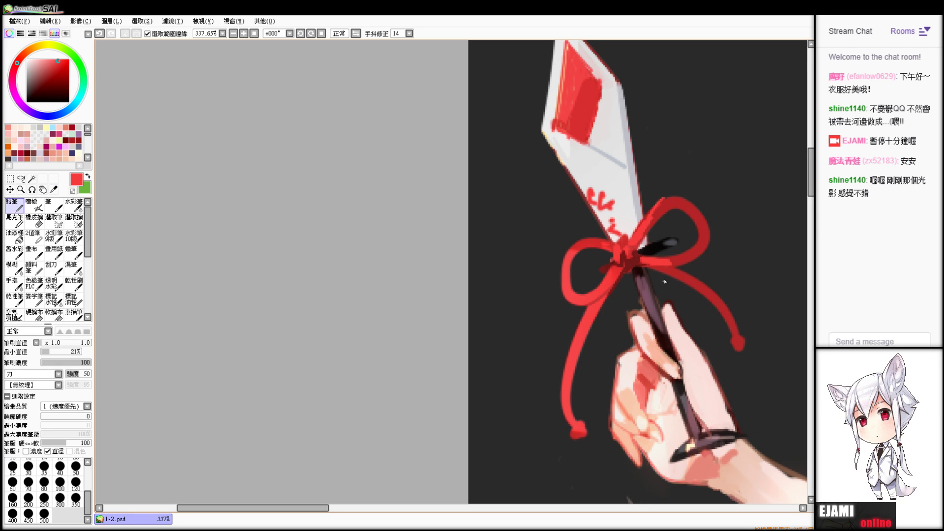
drag(667, 270, 702, 288)
key(ctrl+z)
- Rework the small red marking on the fan above the ribbon with sampled light grey and red
alt+click(609, 187)
drag(595, 203, 599, 195)
key(ctrl+z)
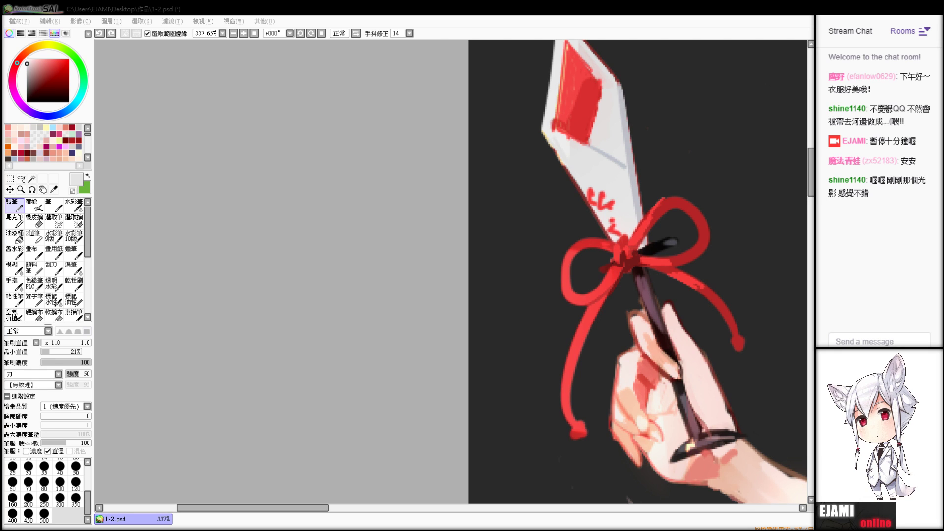
alt+click(556, 206)
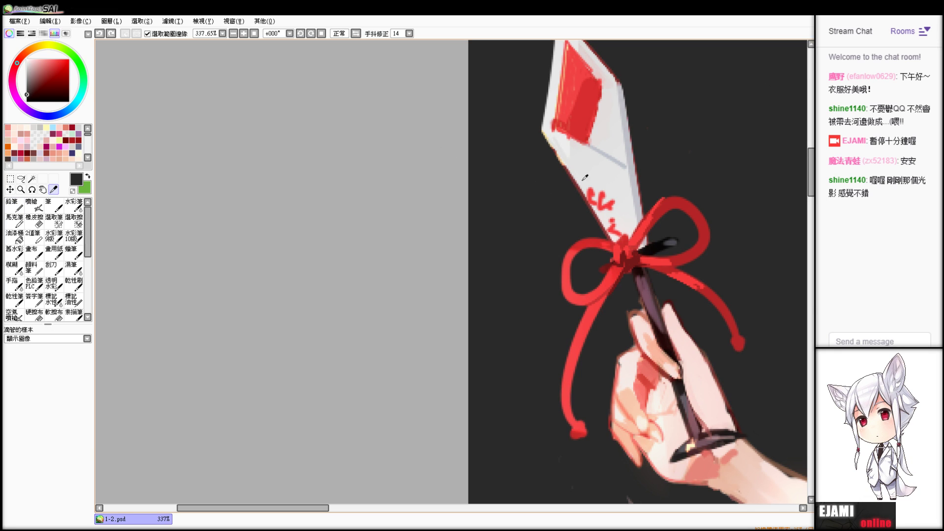
alt+click(606, 205)
drag(612, 205, 599, 210)
alt+click(604, 196)
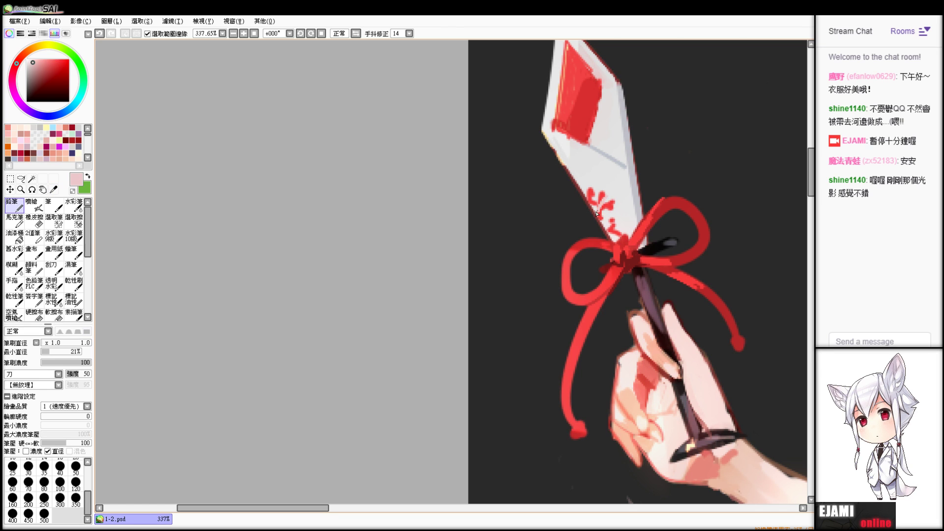
alt+click(618, 197)
alt+click(598, 212)
key(alt)
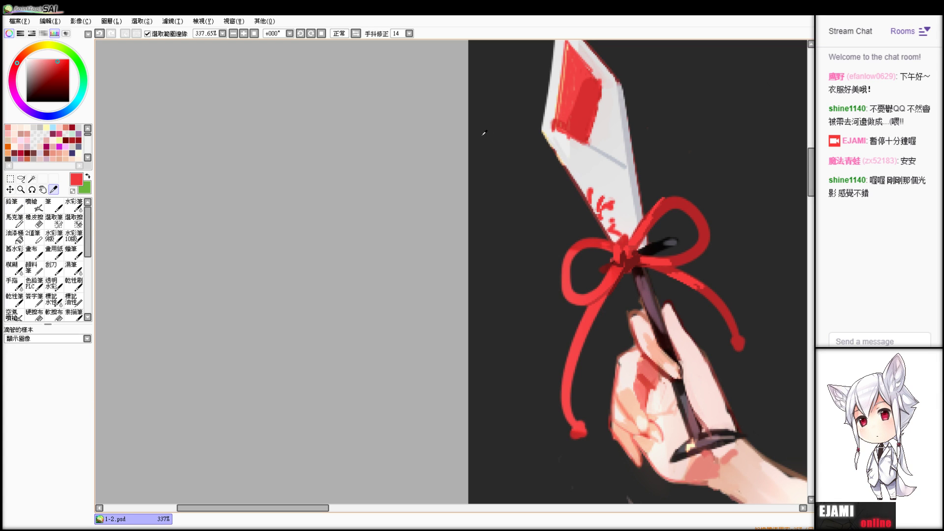
- Redraw the fan's red marking as a swirl of concentric arcs, cleaning the gaps with sampled light grey
alt+click(598, 212)
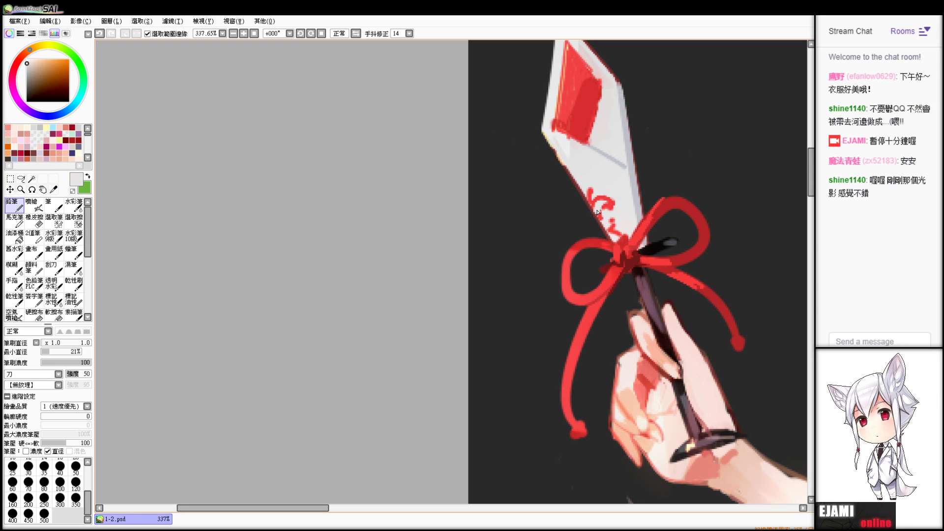
alt+click(604, 206)
key(alt)
alt+click(610, 215)
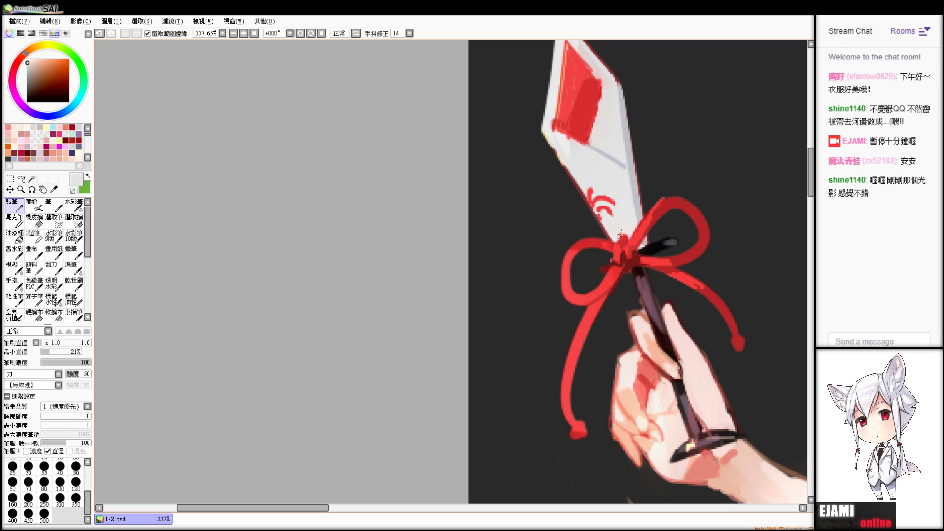
alt+click(609, 211)
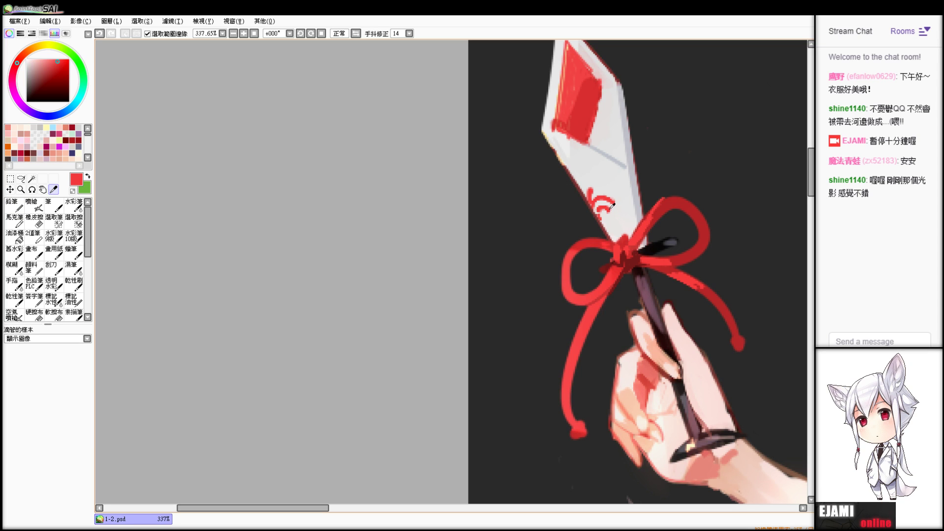
key(alt)
drag(603, 216, 609, 233)
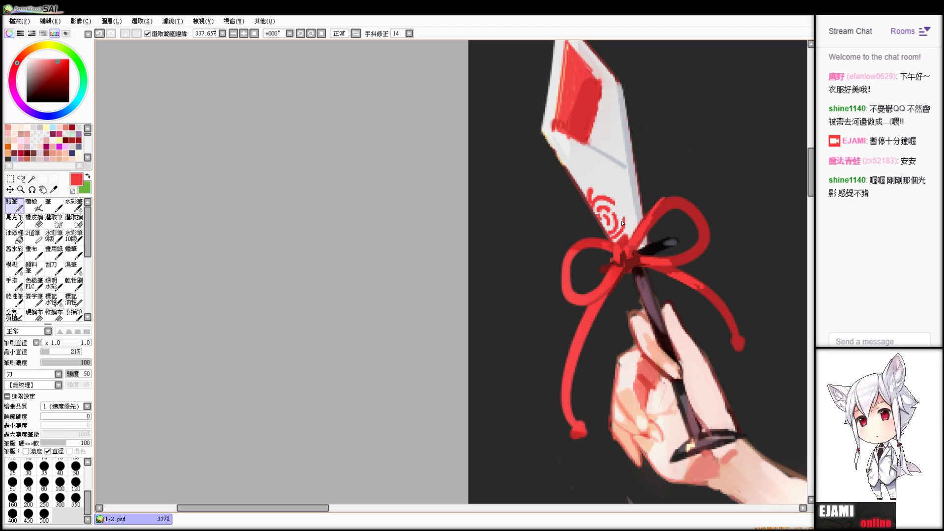
alt+click(626, 240)
key(alt)
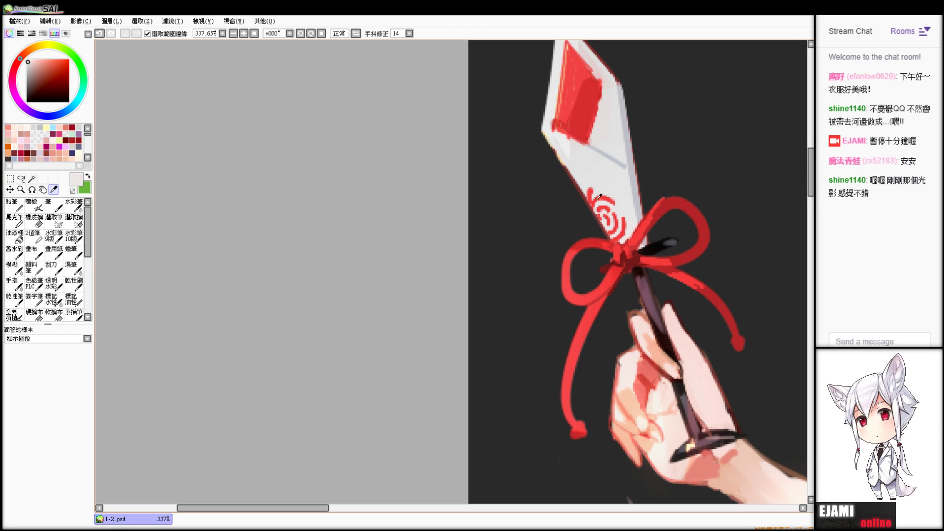
- Try retouching around the fan's red swirl with pale pink and light grey tones
click(683, 225)
click(34, 59)
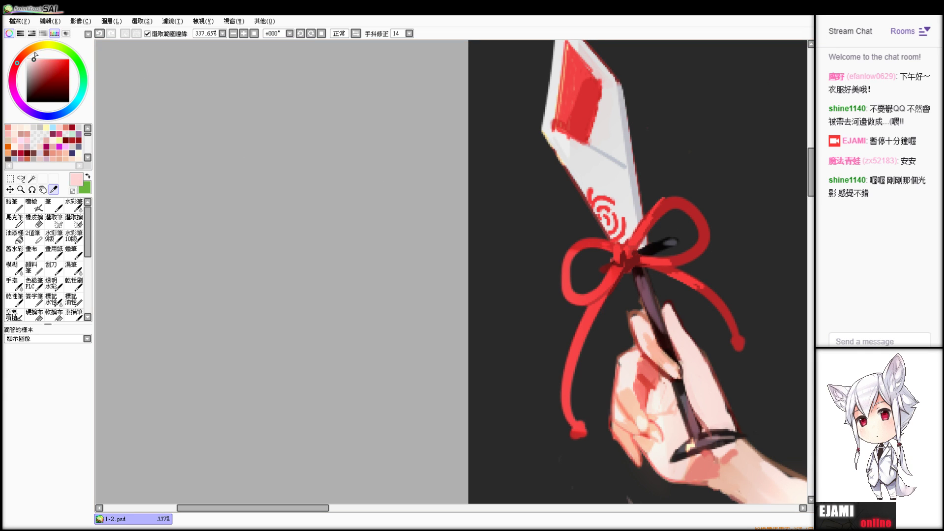
key(n)
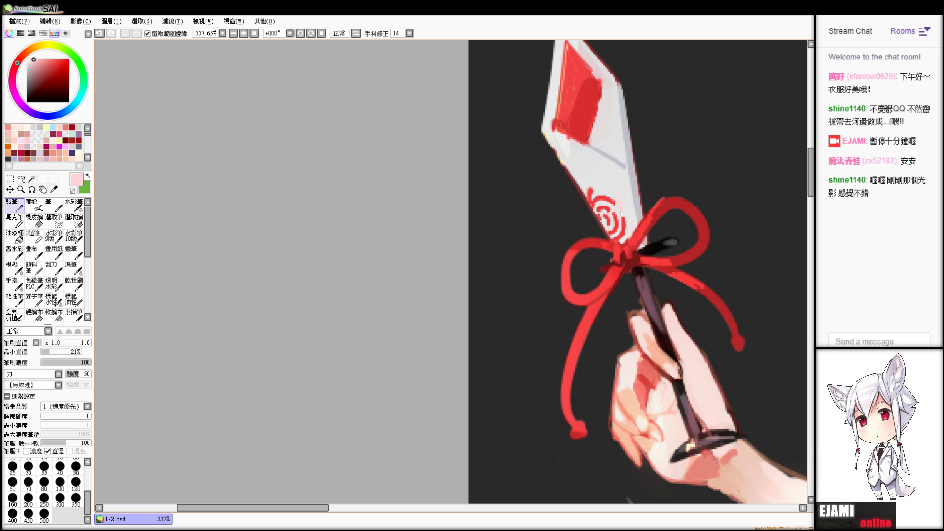
key(ctrl+z)
click(32, 64)
click(30, 62)
click(29, 65)
key(ctrl+z)
mouse_move(616, 198)
mouse_down()
mouse_move(629, 213)
mouse_move(610, 235)
mouse_move(524, 167)
mouse_move(603, 206)
mouse_up()
key(ctrl+z)
alt+click(619, 198)
key(v)
key(ctrl+z)
key(ctrl+z)
- Clean up the fan's pointed tip, its edges and the border of the red diamond with sampled light grey
scroll(621, 223, down, 6)
scroll(621, 223, up, 1)
scroll(551, 120, up, 4)
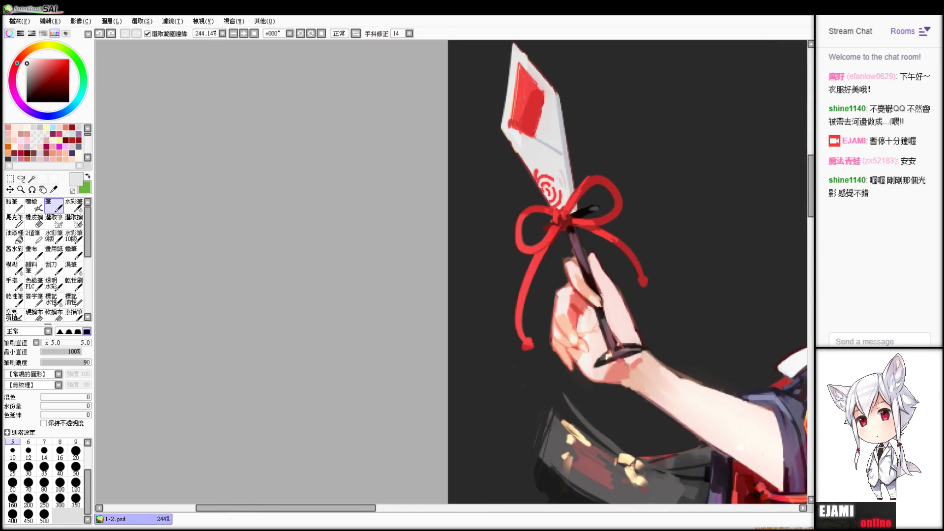
key(alt)
drag(542, 112, 567, 143)
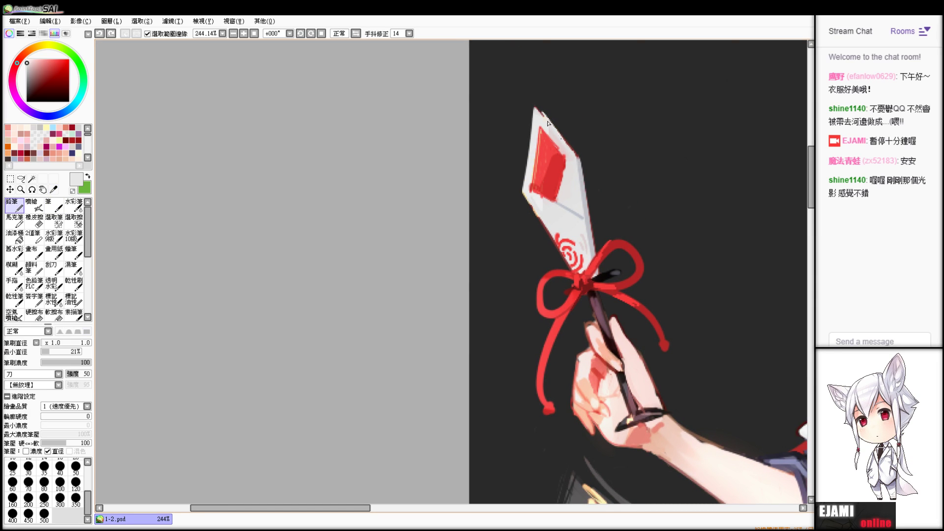
alt+click(547, 221)
key(alt)
alt+click(544, 201)
drag(530, 189, 558, 203)
drag(568, 158, 563, 181)
alt+click(569, 168)
drag(543, 116, 567, 150)
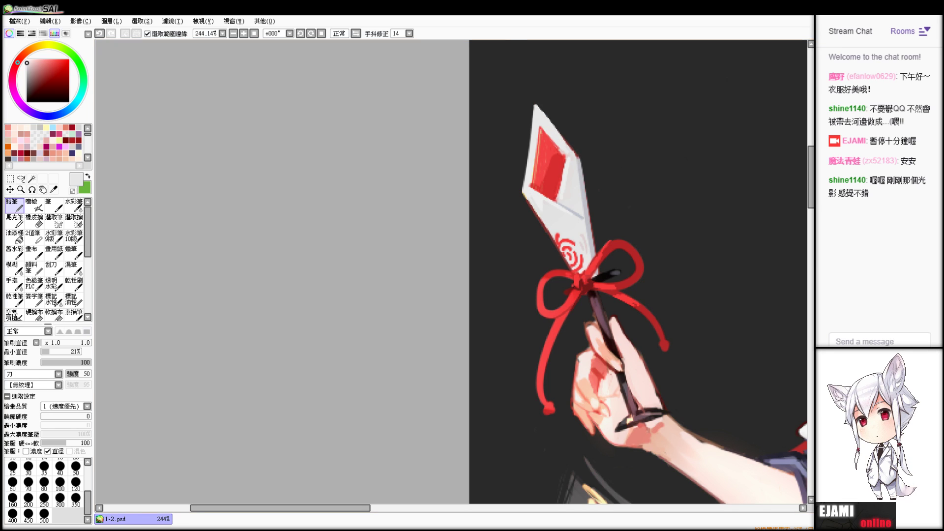
- Hide the dark background and touch up the fan's fold line with sampled light greys
click(822, 265)
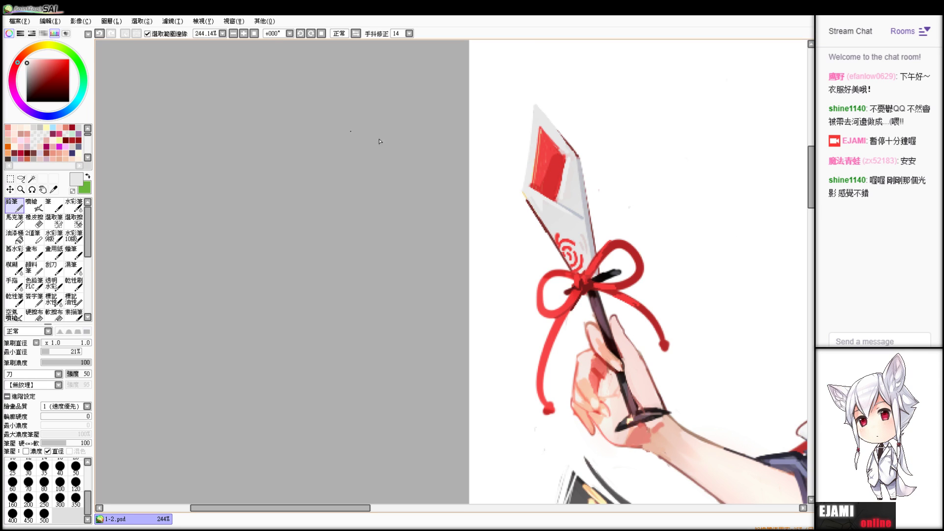
alt+click(590, 213)
key(alt)
alt+click(582, 212)
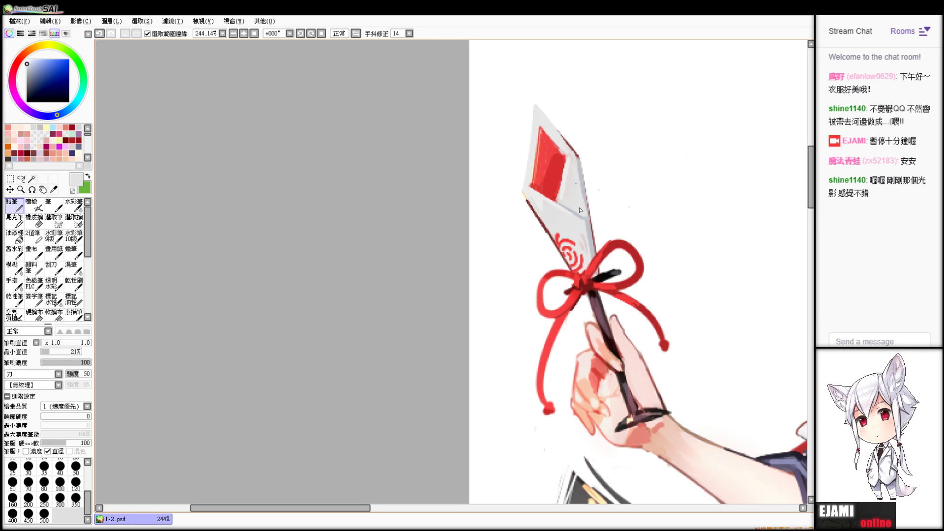
- Extend the upper corner of the fan's red diamond with sampled red and trim it with light grey
alt+click(539, 174)
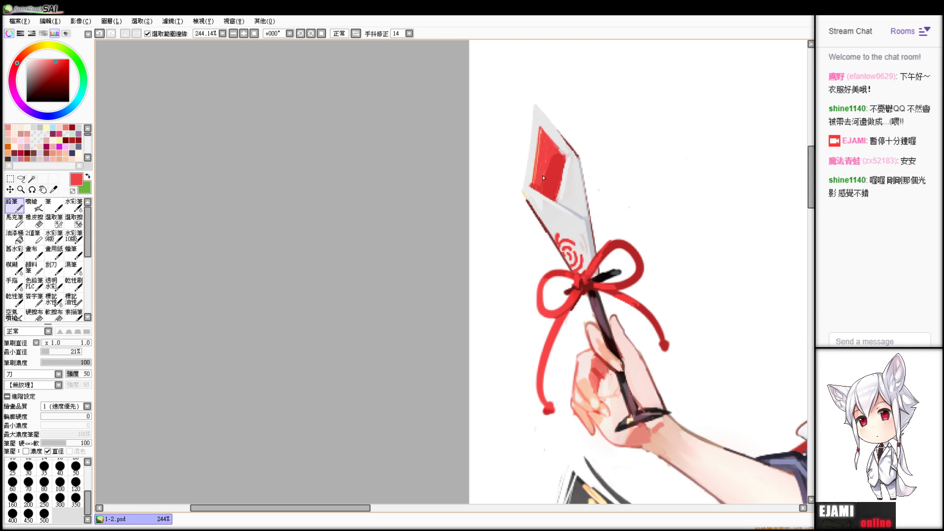
drag(542, 122, 542, 138)
alt+click(542, 139)
alt+click(543, 119)
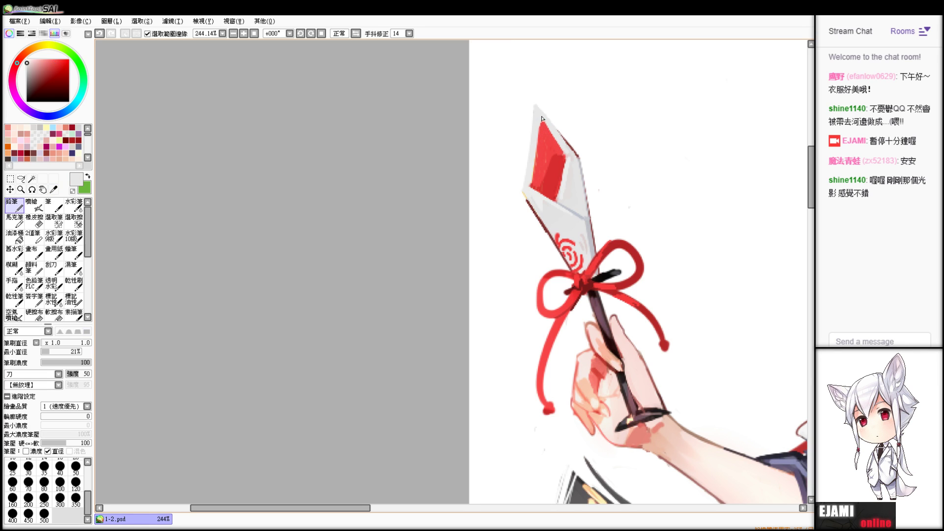
- Reshape the red diamond's right side with sampled reds and erase excess dark outline along the fan's lower-left edge
alt+click(565, 188)
mouse_move(564, 197)
mouse_down()
mouse_move(569, 161)
mouse_move(555, 147)
mouse_move(570, 156)
mouse_move(562, 147)
mouse_move(571, 161)
mouse_move(551, 166)
mouse_move(558, 153)
mouse_up()
key(ctrl+z)
alt+click(550, 160)
key(ctrl+z)
alt+click(554, 168)
alt+click(558, 147)
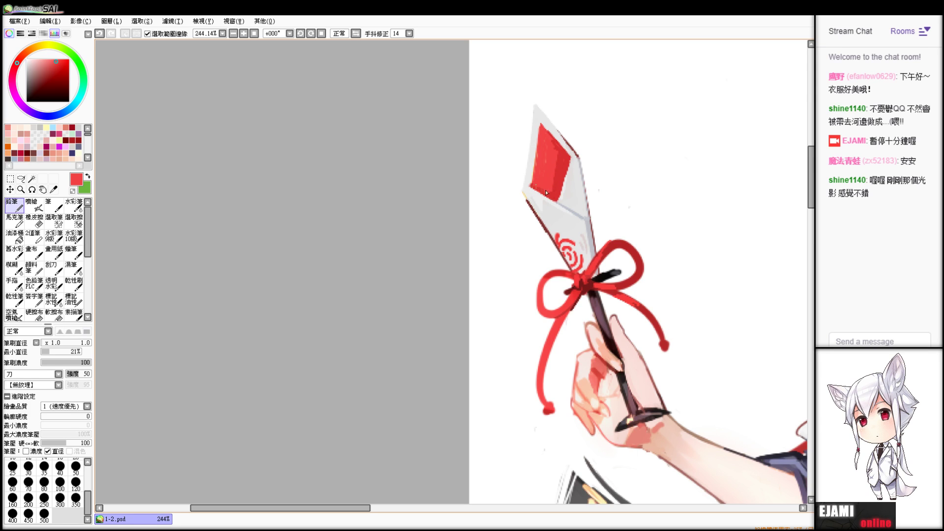
key(alt)
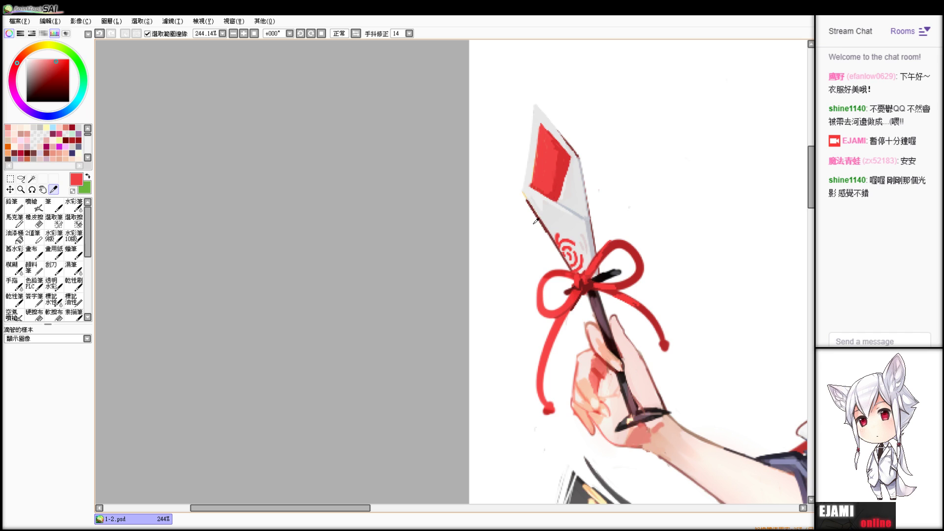
key(e)
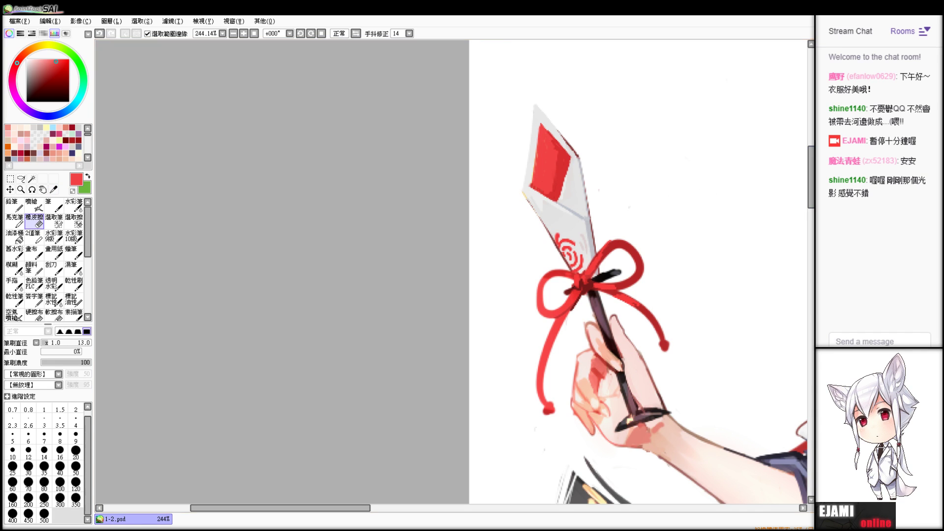
- Sample dark red from the ribbon knot, set the pencil's minimum size to 0% and test an outline beside the ribbon's left loop
key(i)
click(583, 285)
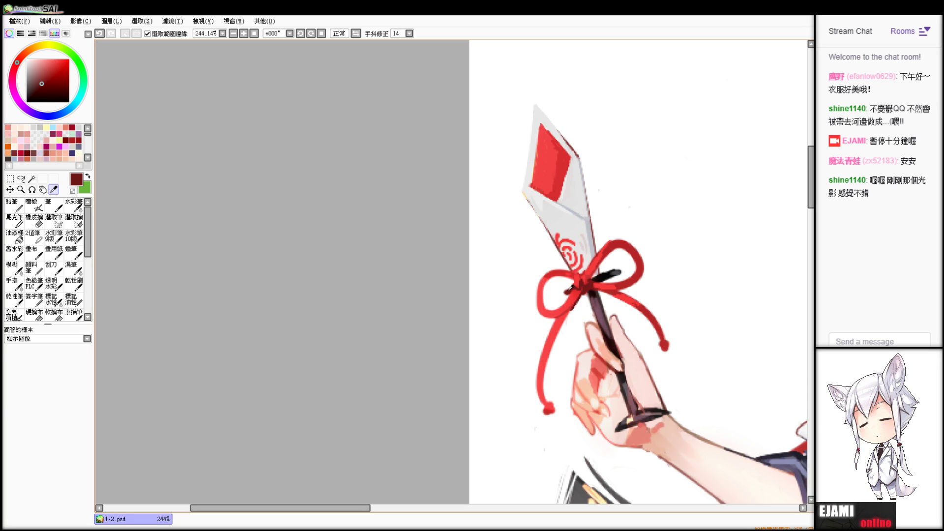
key(n)
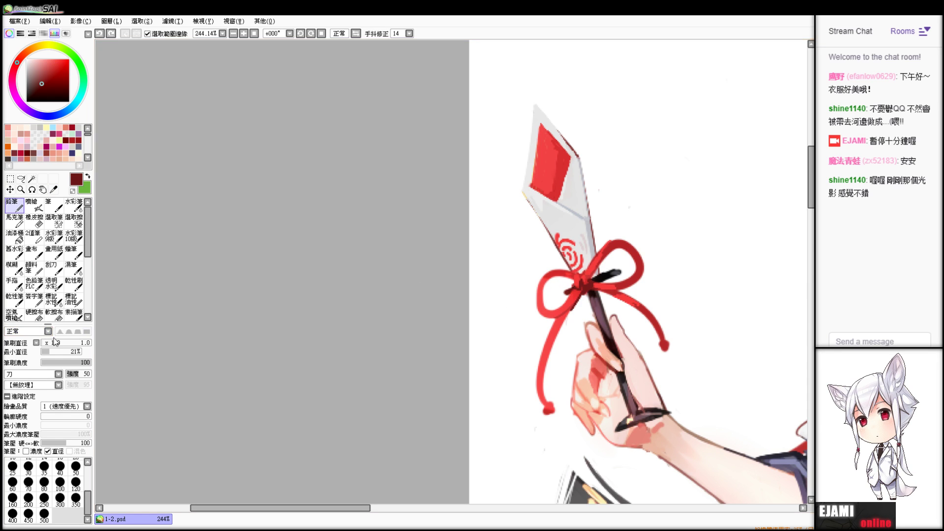
mouse_move(29, 341)
mouse_down()
mouse_move(12, 343)
mouse_move(30, 352)
mouse_up()
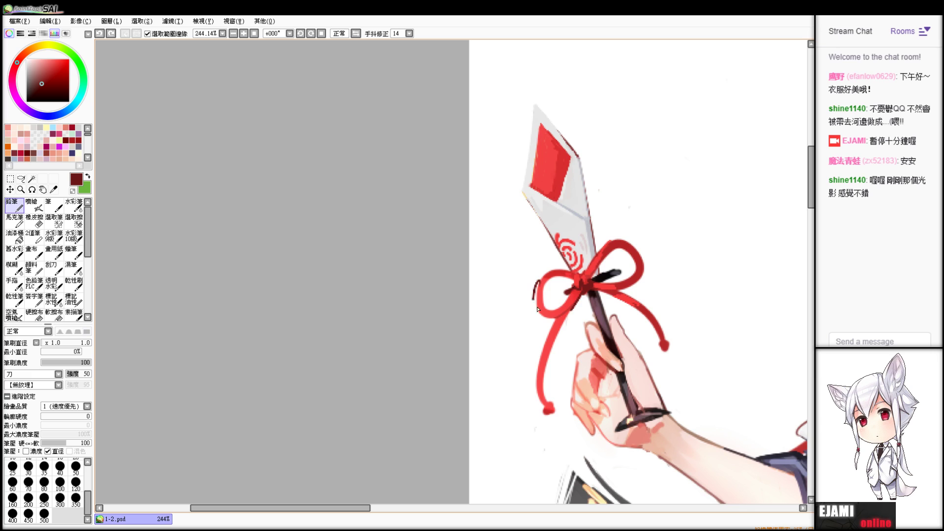
key(ctrl+z)
- Outline the ribbon's left loop and its long hanging tail with thin pencil lines in muted and sampled dark reds
click(43, 78)
key(ctrl+z)
key(b)
key(n)
mouse_move(565, 278)
mouse_down()
mouse_move(576, 312)
mouse_move(558, 320)
mouse_move(576, 301)
mouse_move(543, 380)
mouse_move(552, 331)
mouse_move(536, 390)
mouse_up()
key(b)
key(n)
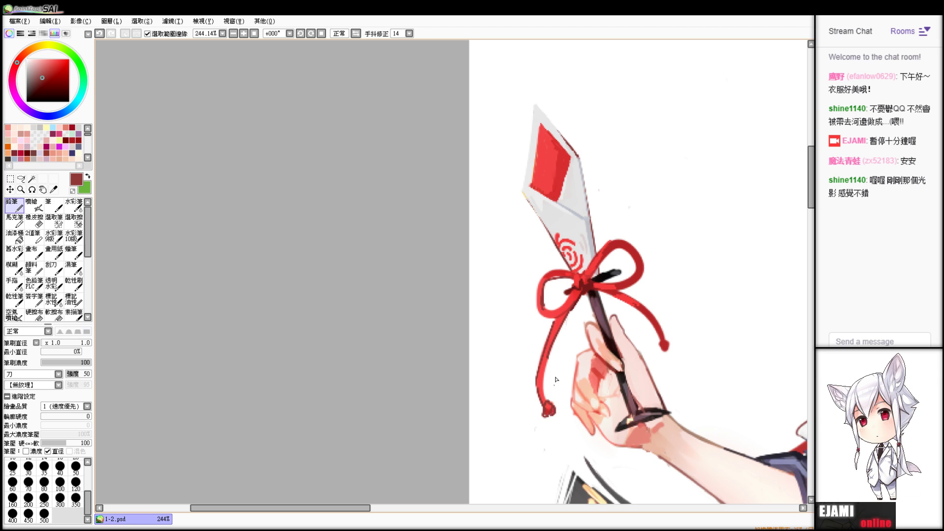
drag(555, 409, 426, 303)
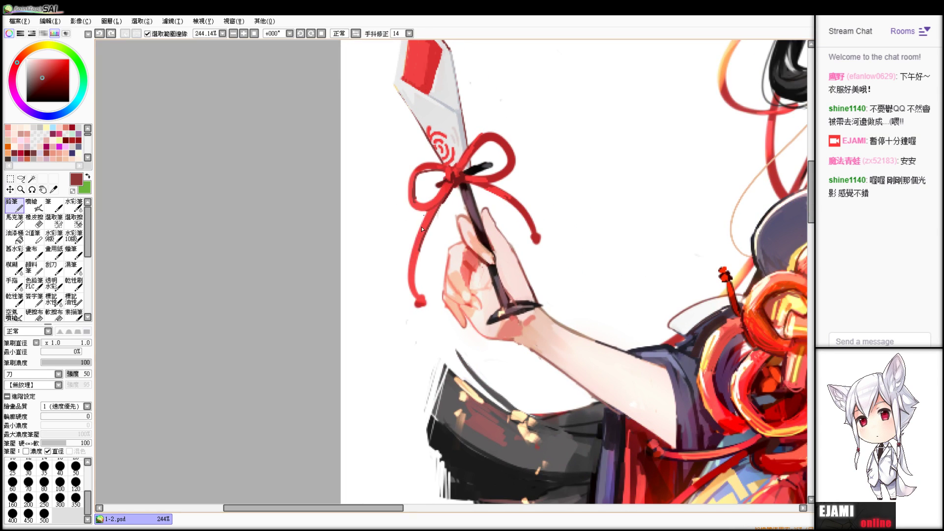
alt+click(410, 189)
alt+click(447, 177)
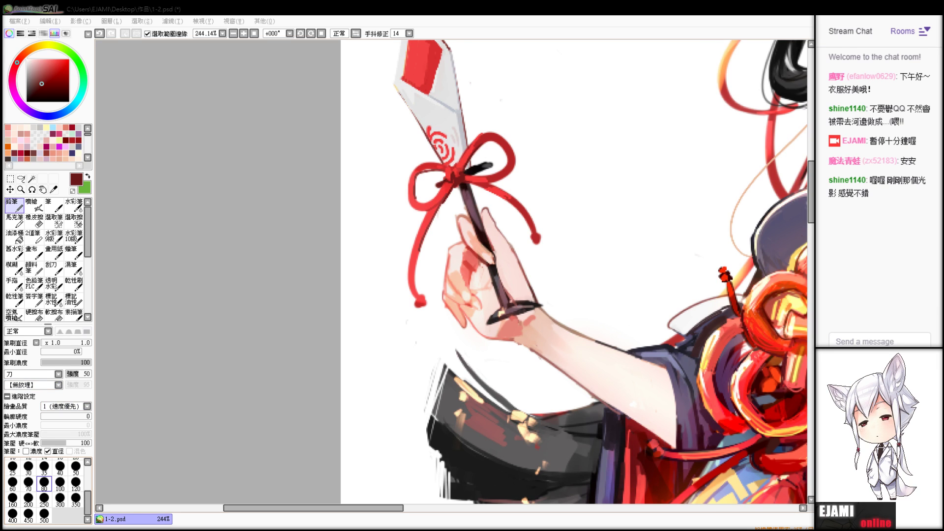
- Show the dark background, review the whole figure and undo the last change to the red hair ornament
drag(714, 197, 177, 347)
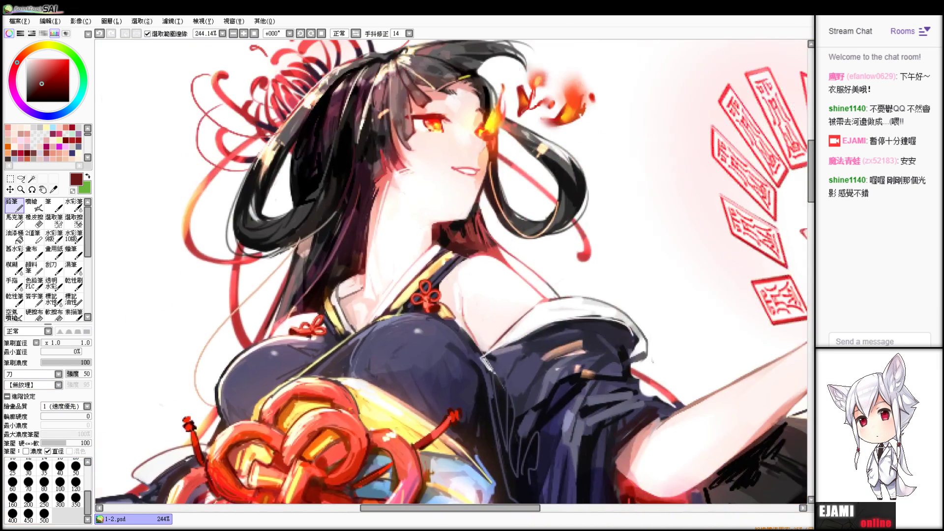
scroll(634, 105, down, 5)
drag(634, 104, 546, 122)
click(826, 221)
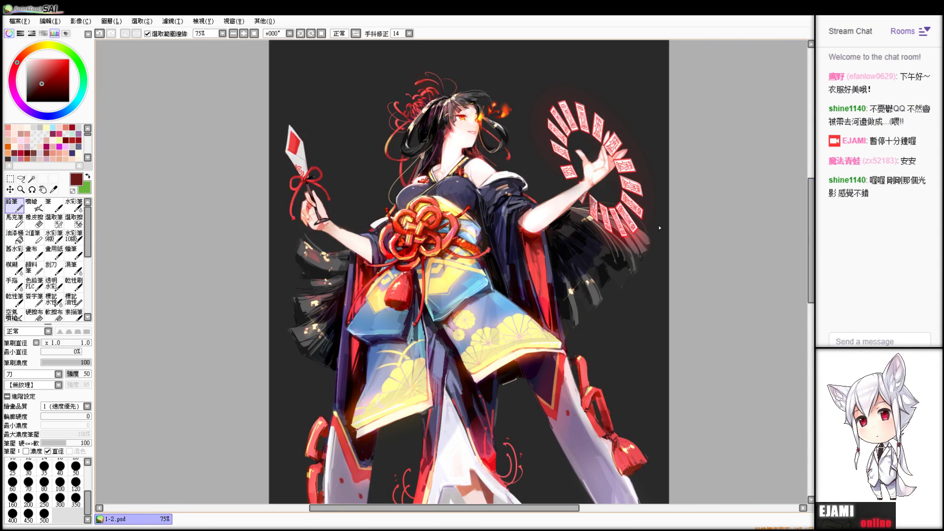
scroll(487, 283, down, 1)
scroll(495, 277, up, 1)
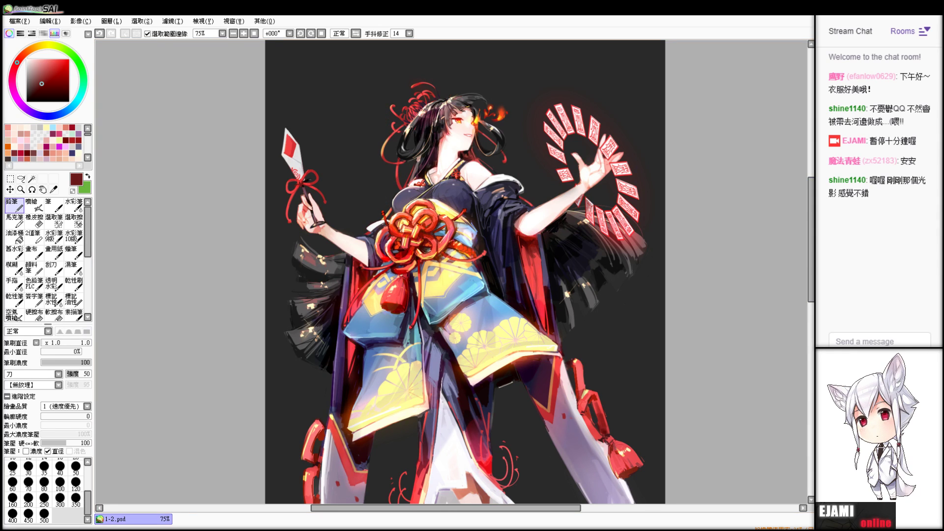
key(ctrl+z)
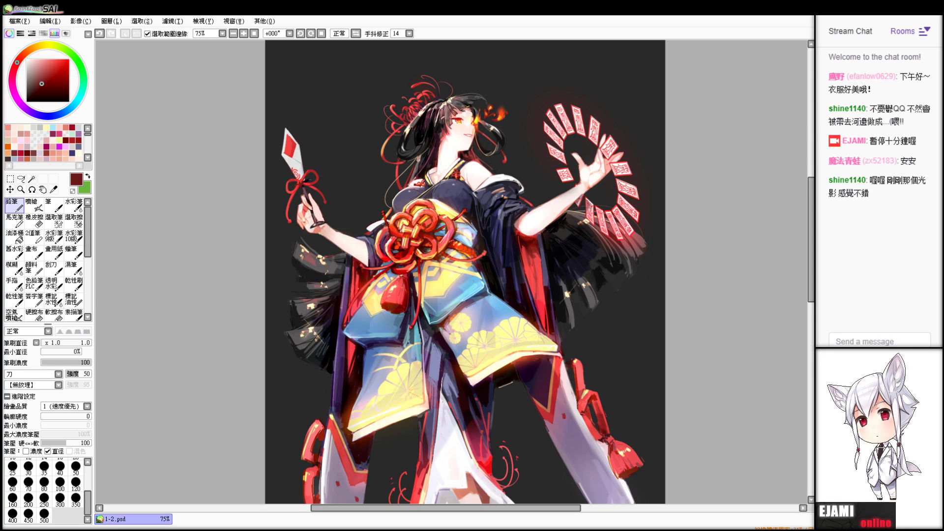
key(e)
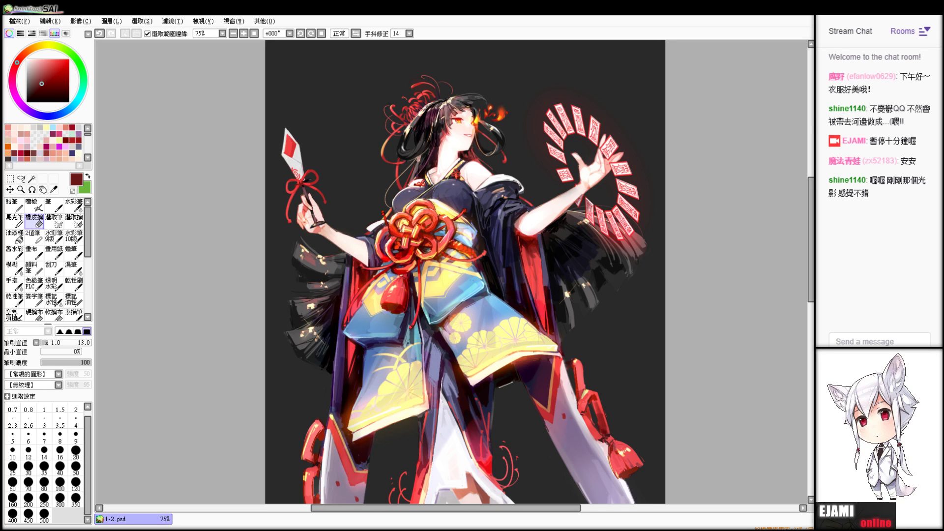
- Choose a golden yellow and set up the airbrush at size 100 for soft glows on the figure
key(alt)
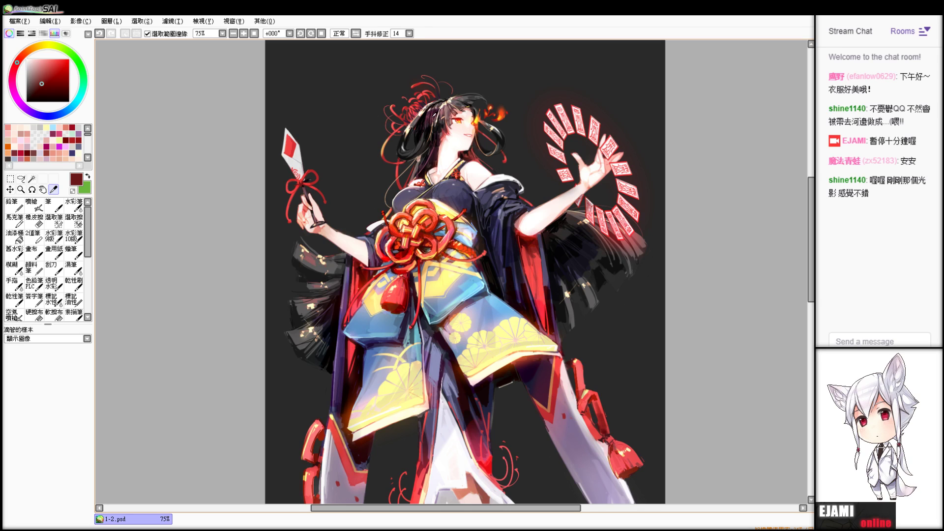
click(422, 113)
click(28, 51)
click(52, 72)
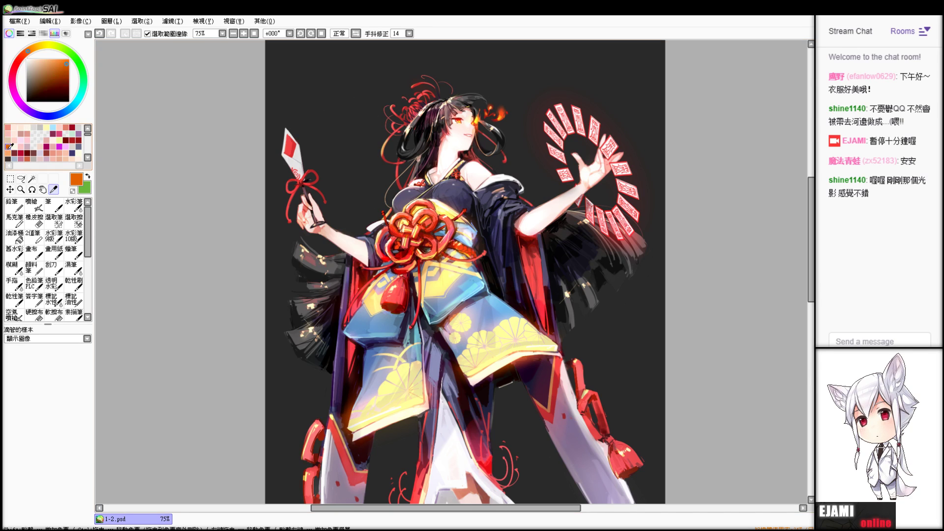
click(45, 50)
key(e)
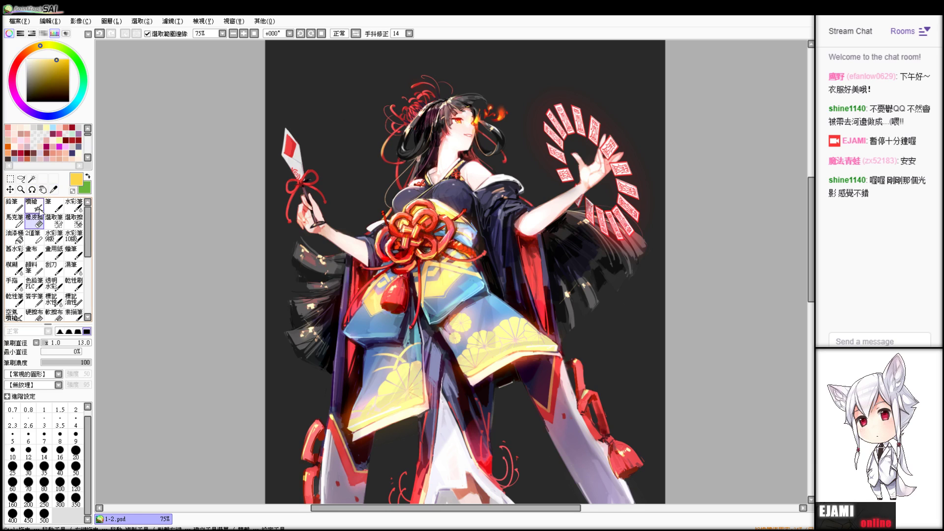
key(v)
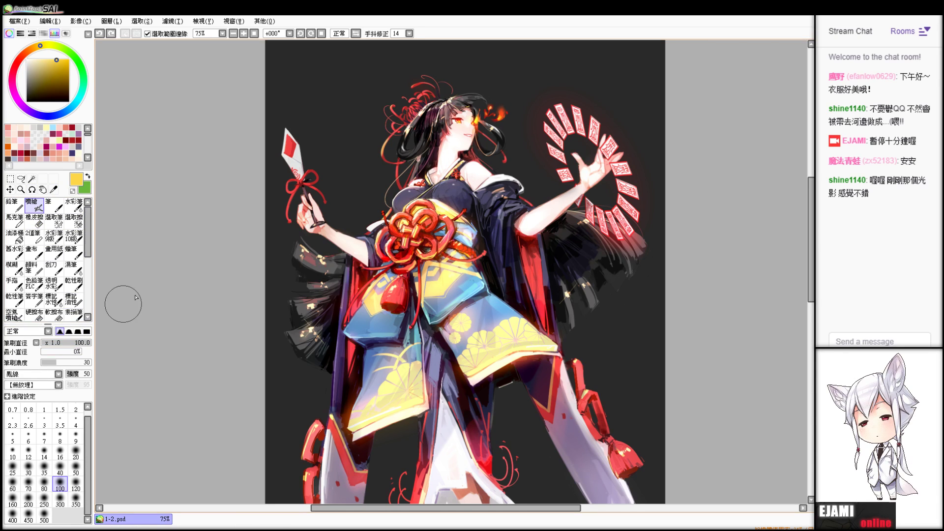
key(n)
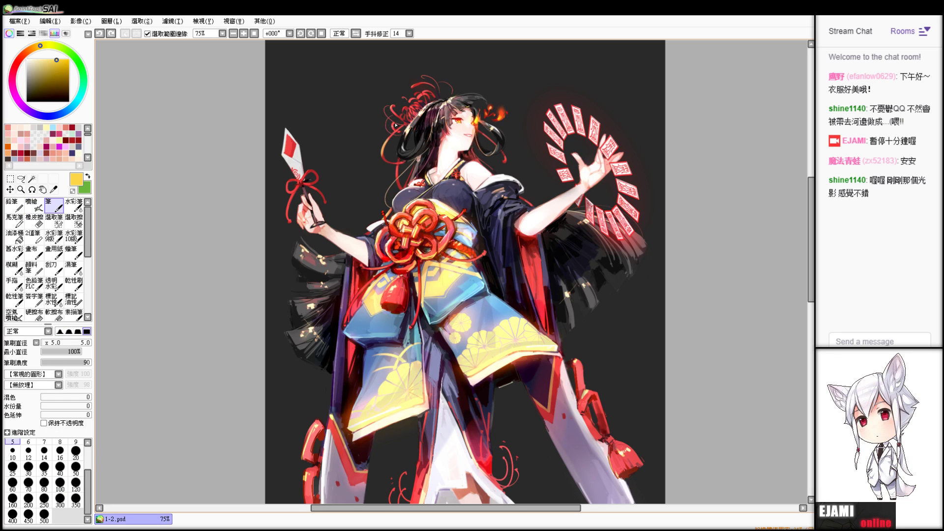
key(b)
key(d)
key(v)
click(31, 204)
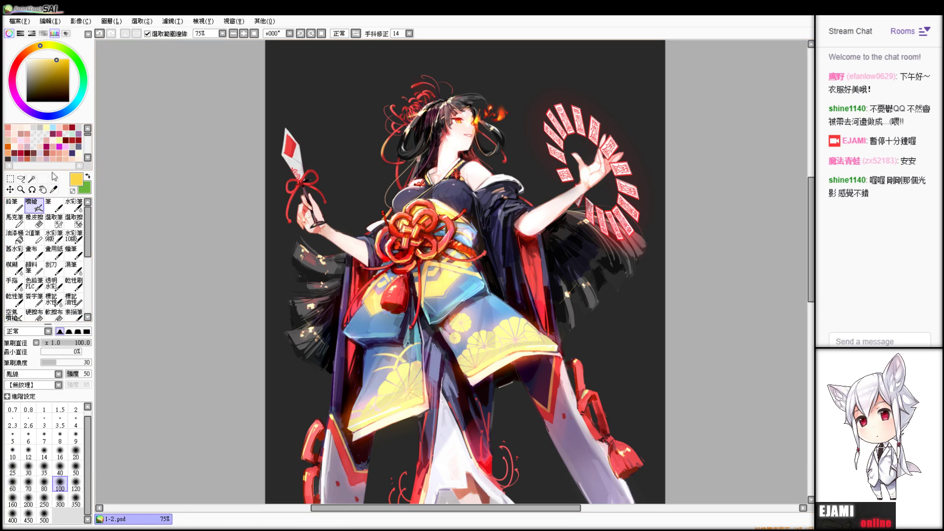
- Try a soft salmon-red airbrush glow at size 100 over the woman's neck and hair
click(28, 51)
click(57, 59)
click(20, 58)
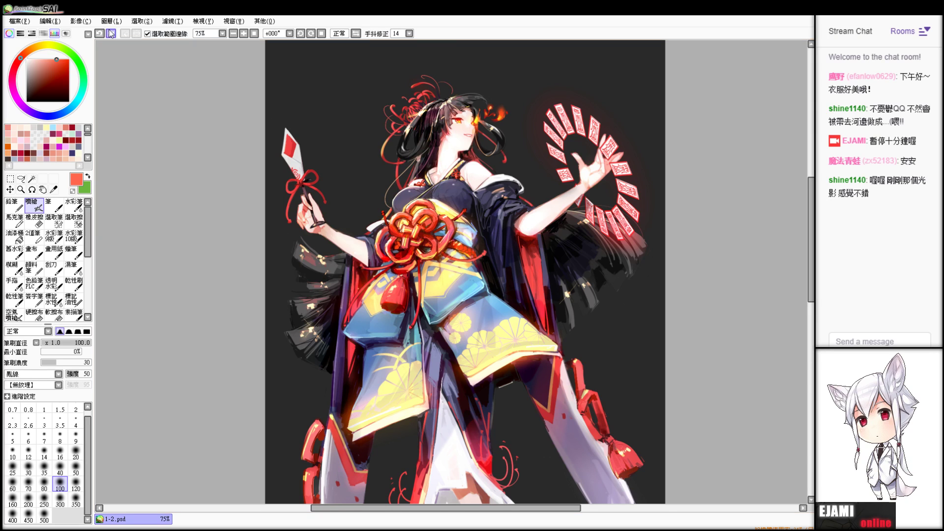
key(e)
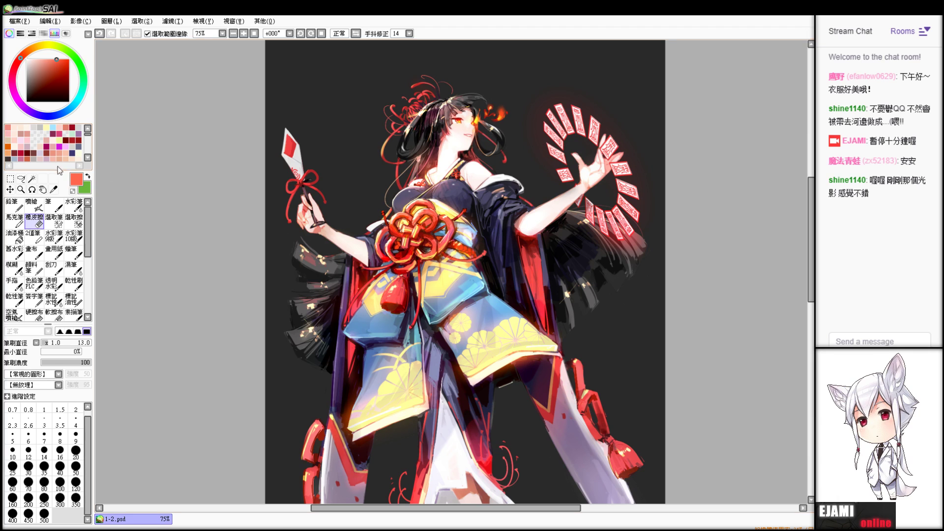
click(35, 206)
key(ctrl+z)
drag(477, 166, 429, 166)
key(ctrl+z)
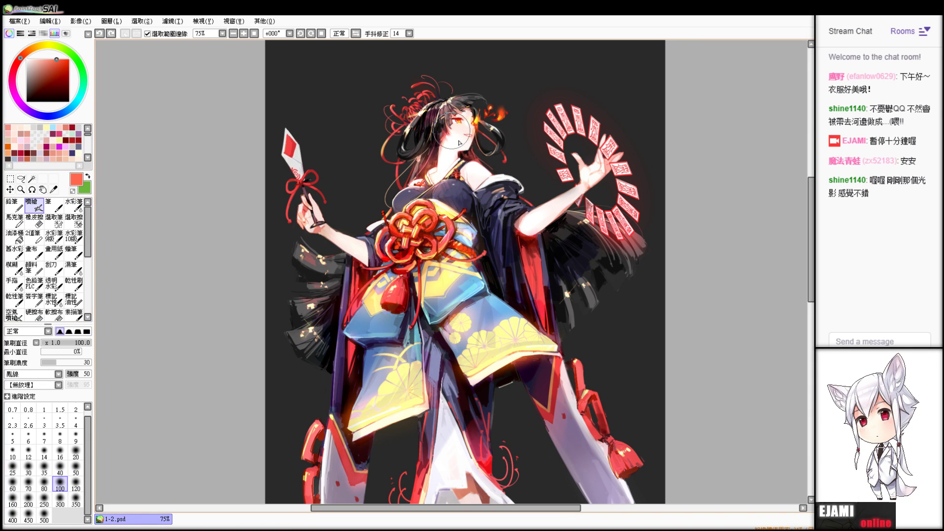
mouse_move(437, 114)
mouse_down()
mouse_move(416, 119)
mouse_move(450, 99)
mouse_up()
key(ctrl+z)
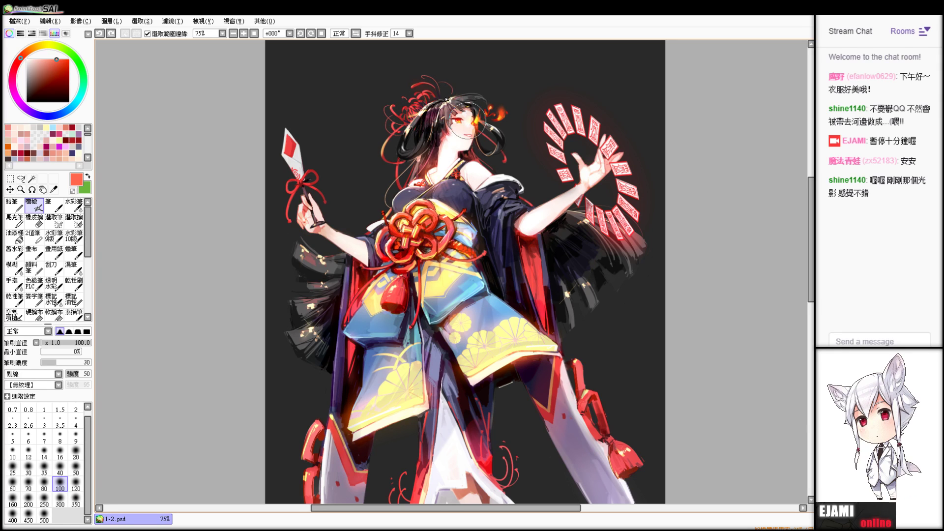
- Try a finer glow across the top of the hair with the airbrush at size 29, including an orange-yellow tint
click(56, 343)
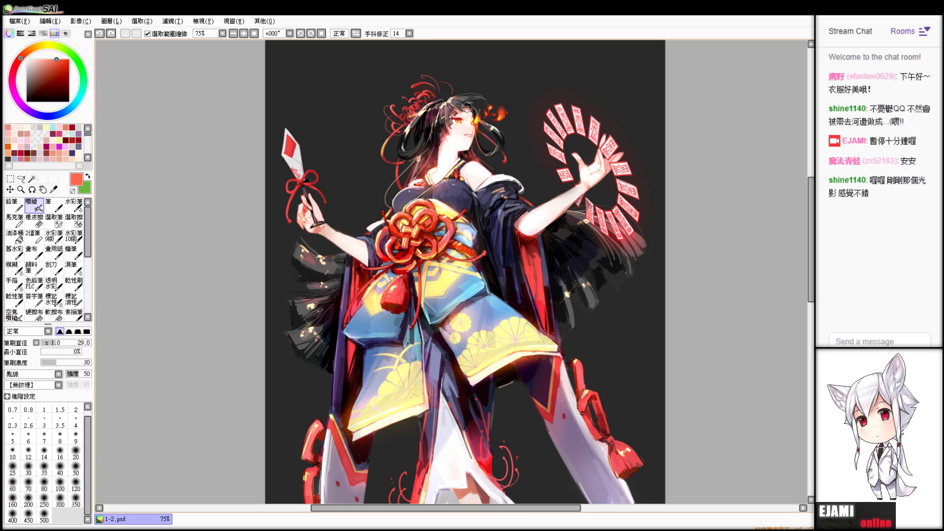
key(ctrl+z)
mouse_move(455, 99)
mouse_down()
mouse_move(426, 126)
mouse_move(433, 112)
mouse_up()
key(ctrl+z)
click(35, 46)
key(ctrl+z)
key(ctrl+z)
key(ctrl+y)
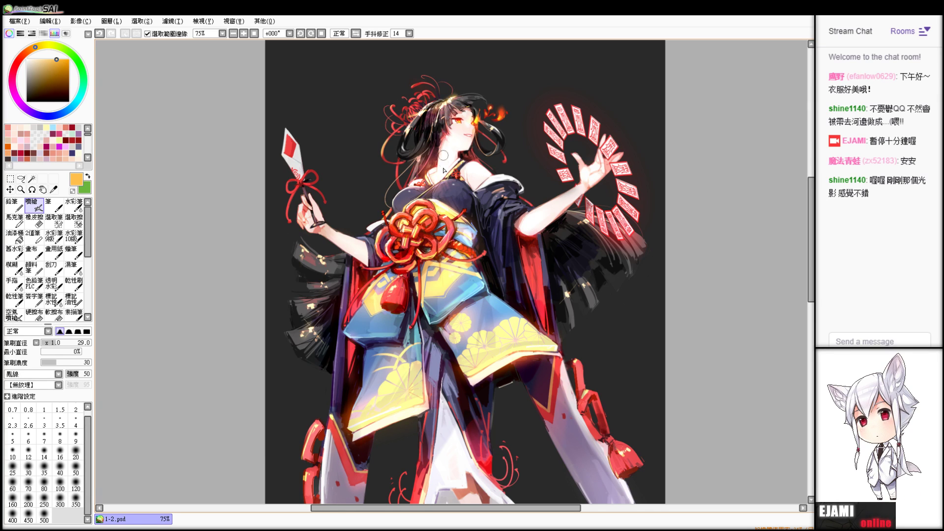
- Choose a light red and set the airbrush size to 80 for soft glows around the red sleeve lining
click(19, 61)
click(69, 59)
click(60, 486)
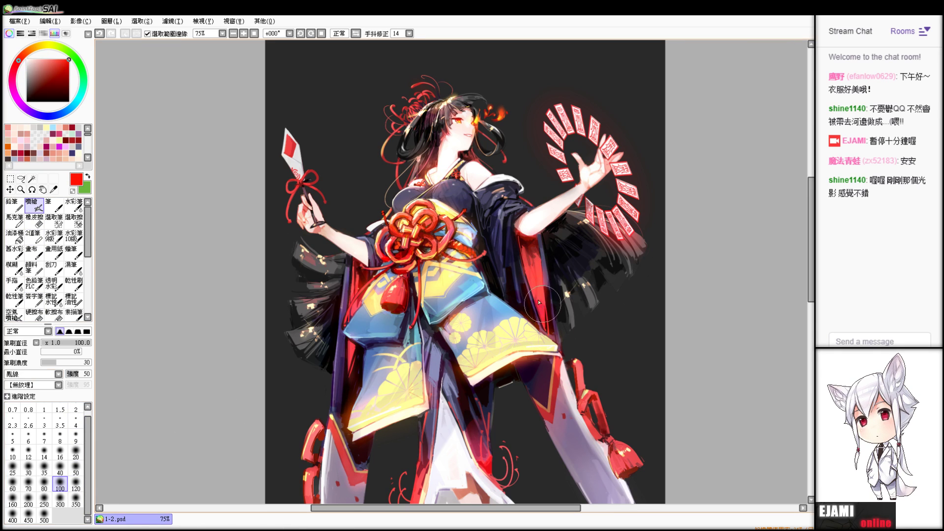
click(52, 59)
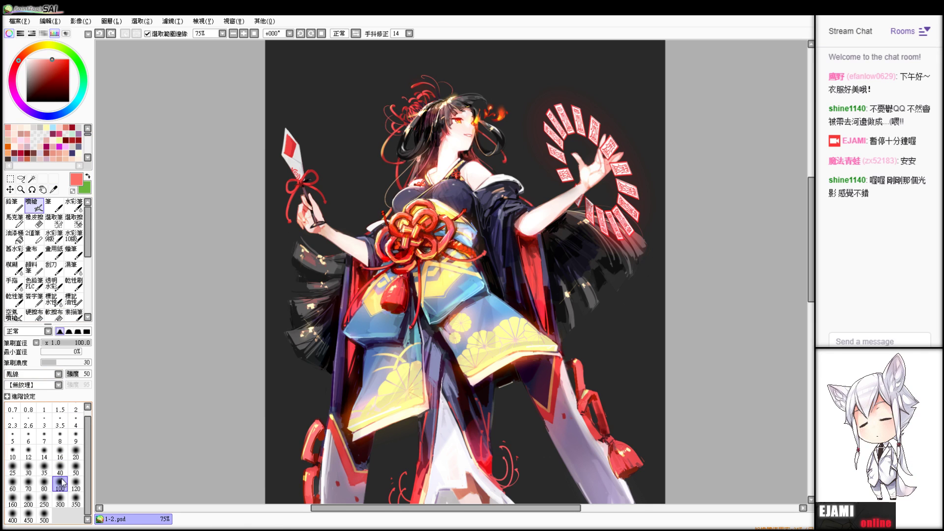
click(44, 486)
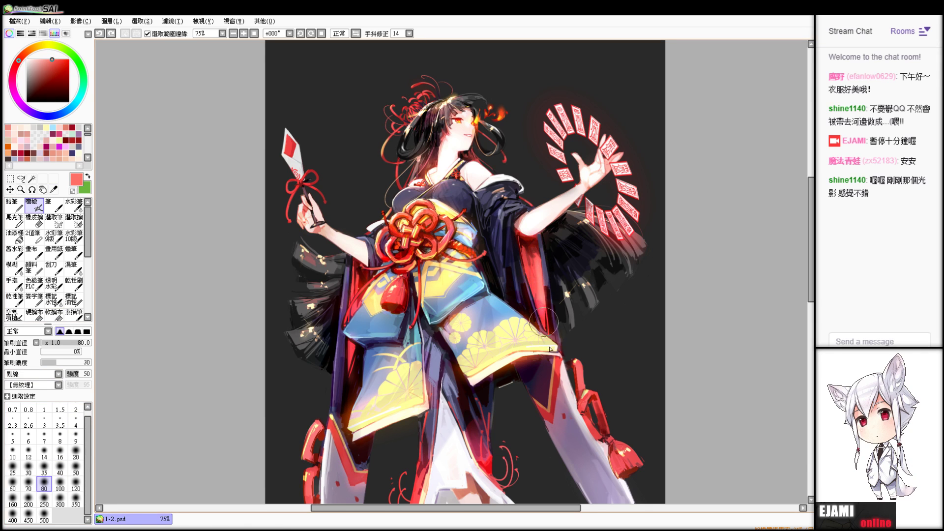
scroll(452, 272, up, 3)
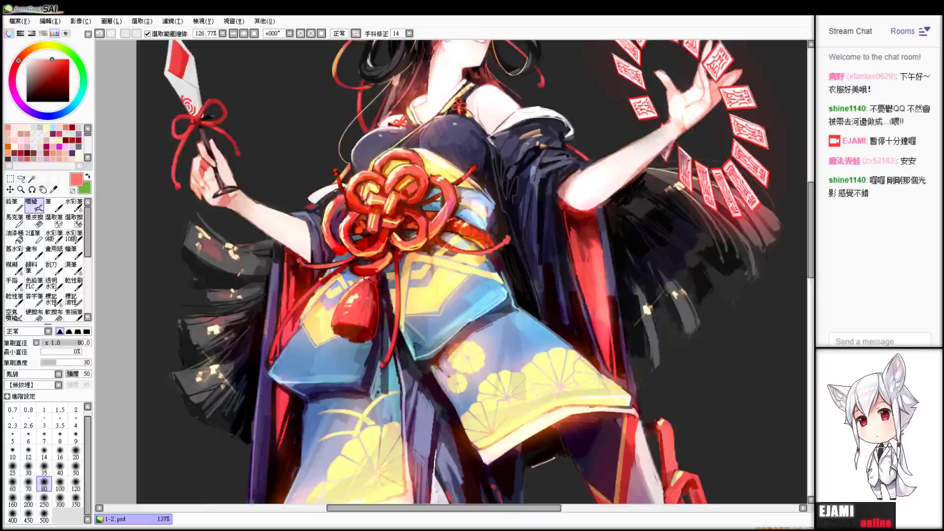
scroll(367, 315, down, 3)
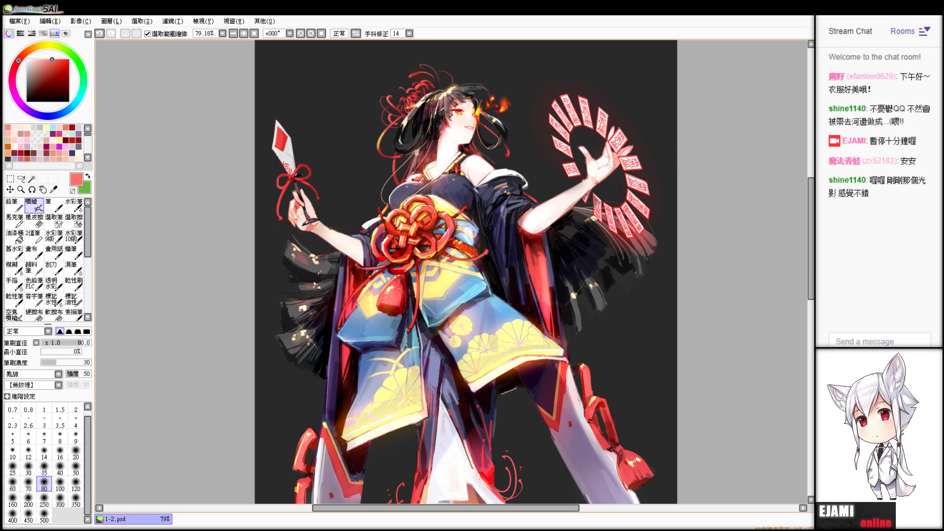
- Try a soft red airbrush glow around the red curls to the left of the kimono's lower skirt
drag(689, 151, 779, 75)
drag(577, 354, 514, 249)
mouse_move(444, 309)
mouse_down()
mouse_move(443, 336)
mouse_move(427, 322)
mouse_move(428, 334)
mouse_up()
key(ctrl+z)
click(58, 77)
key(ctrl+z)
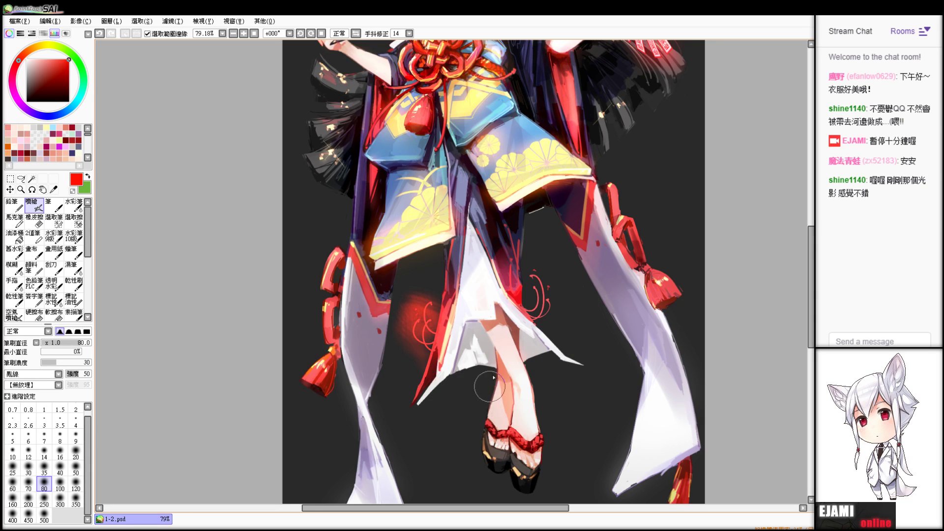
key(ctrl+z)
- Try smaller saturated-red glows on the curls at both sides of the skirt and along the right trailing sleeve
drag(415, 298, 428, 334)
key(ctrl+z)
drag(422, 302, 427, 330)
drag(529, 281, 543, 311)
key(ctrl+z)
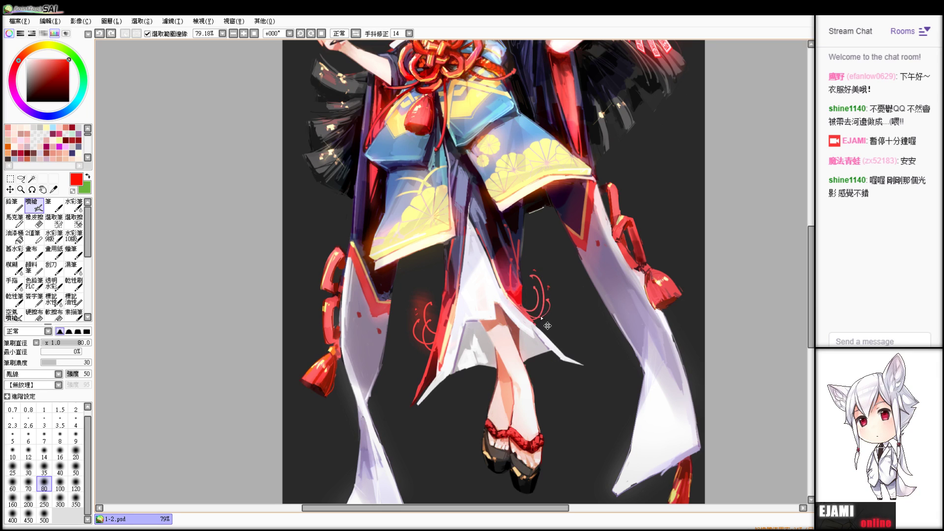
drag(617, 241, 644, 339)
key(ctrl+z)
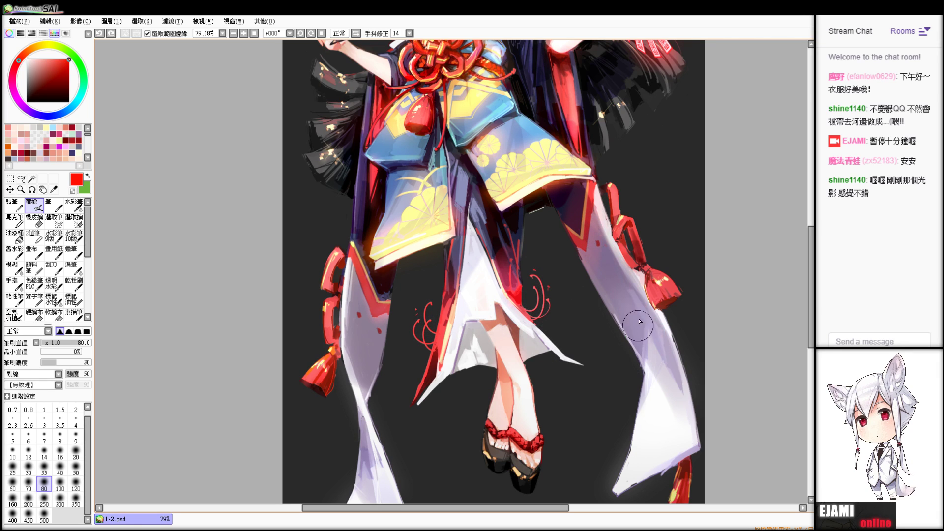
- Sample white from the right trailing sleeve and airbrush a soft white glow along the left trailing sleeve
alt+click(667, 336)
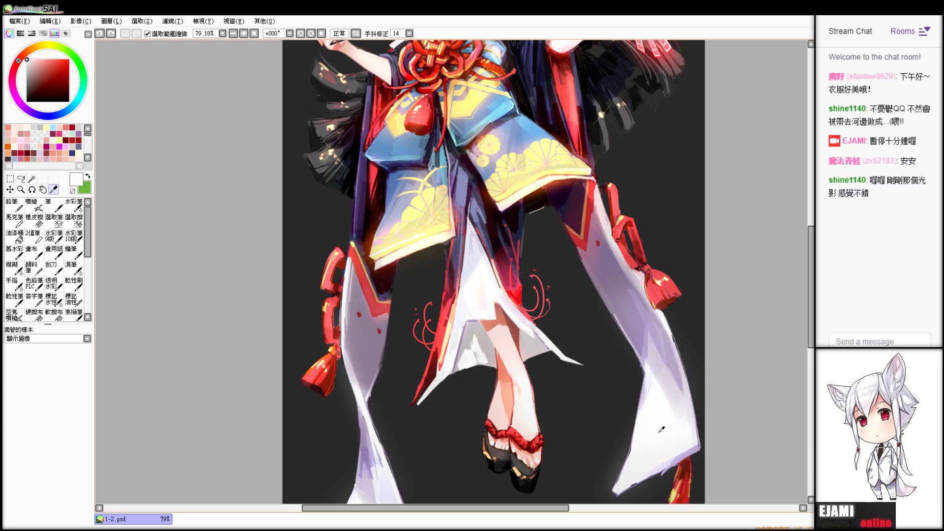
drag(373, 468, 350, 300)
key(ctrl+z)
drag(372, 435, 356, 344)
- Add a faint white airbrush glow beside the pointed left corner of the white skirt hem, undoing unsatisfactory strokes
mouse_move(394, 418)
mouse_down()
mouse_move(412, 432)
mouse_move(428, 307)
mouse_up()
key(ctrl+z)
mouse_move(427, 408)
mouse_down()
mouse_move(411, 356)
mouse_move(418, 403)
mouse_up()
key(ctrl+z)
drag(401, 368, 435, 423)
key(ctrl+z)
drag(414, 387, 436, 427)
- Airbrush a soft white glow along the outer edge of the right trailing sleeve, redoing the first attempt
mouse_move(684, 314)
mouse_down()
mouse_move(685, 332)
mouse_move(670, 208)
mouse_move(711, 301)
mouse_move(688, 207)
mouse_up()
key(ctrl+z)
key(ctrl+z)
drag(693, 267, 704, 299)
scroll(451, 271, down, 6)
drag(453, 246, 462, 338)
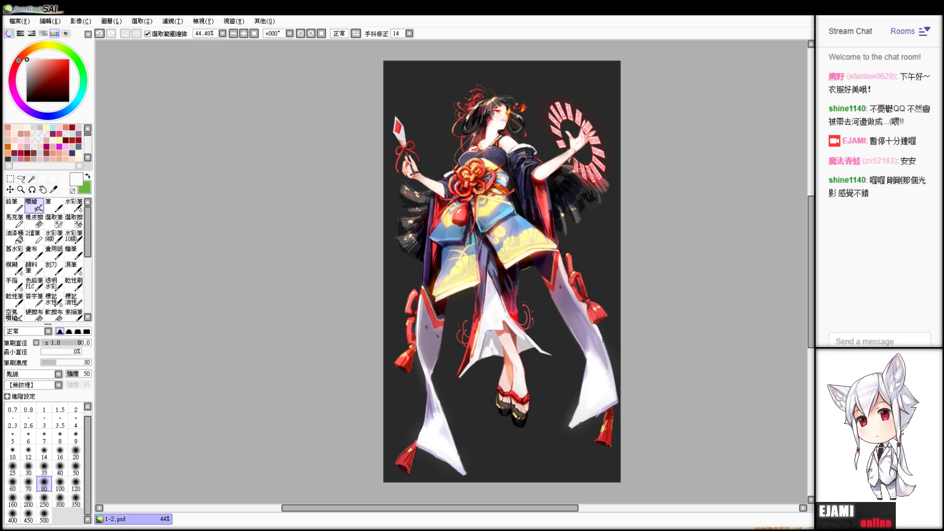
- Set the eraser to size 300 with a soft edge and switch the dark backdrop behind the figure to white
key(e)
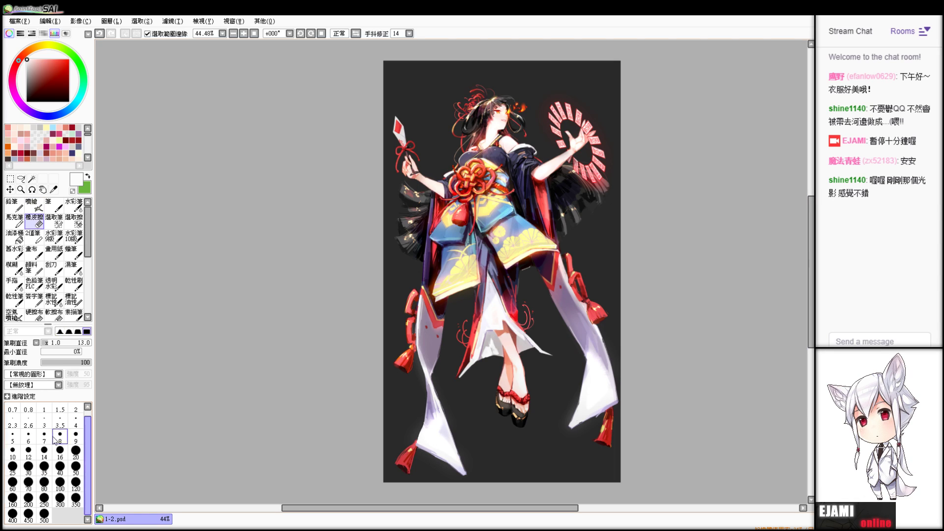
click(60, 499)
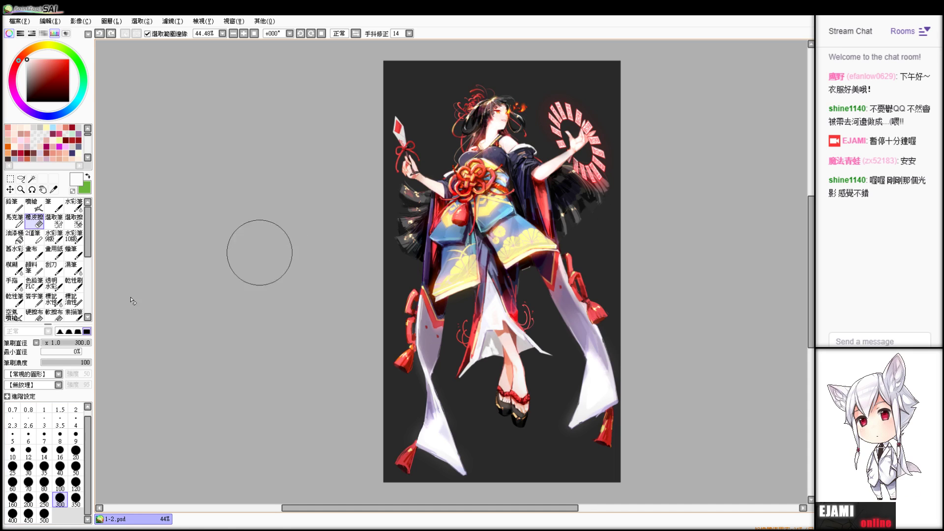
click(59, 331)
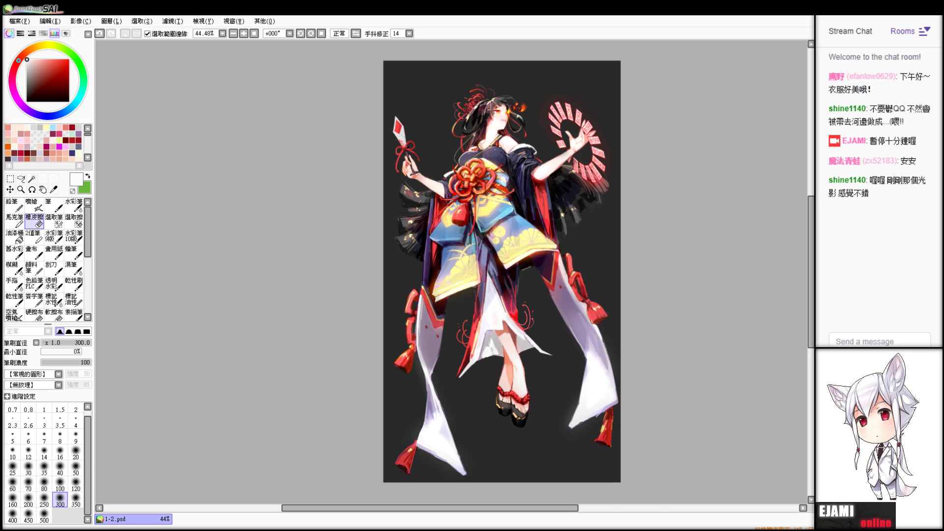
click(824, 192)
click(824, 192)
click(825, 192)
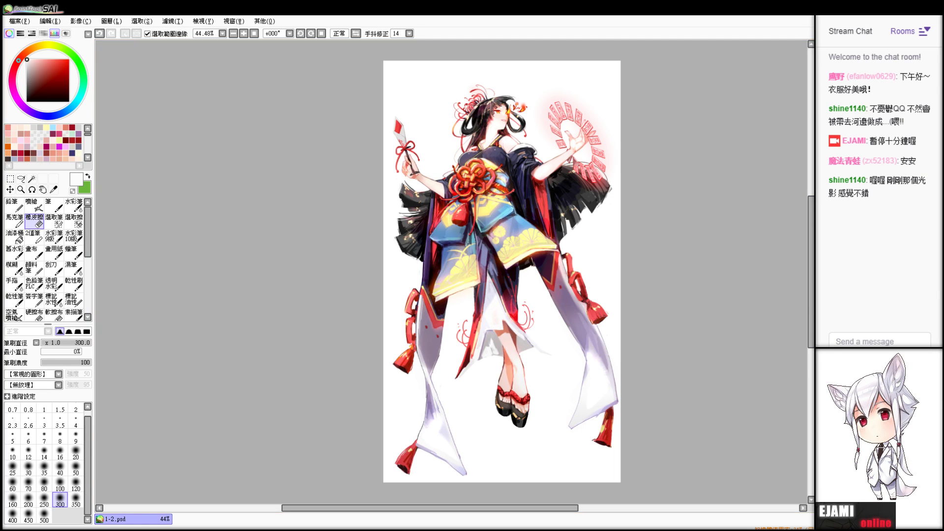
drag(453, 266, 511, 226)
drag(511, 226, 434, 438)
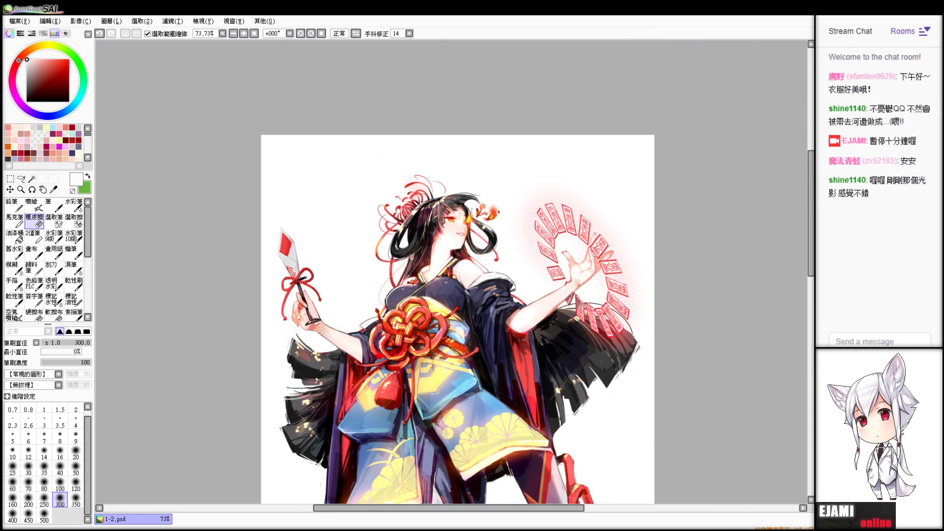
- Try white airbrush strokes at size 80 over the pink glow around the floating cards, undoing each one
click(30, 212)
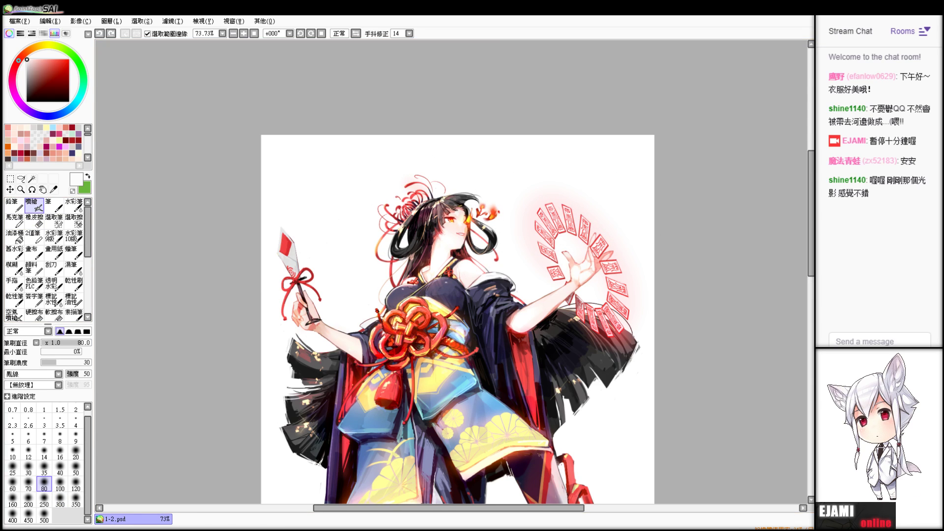
key(e)
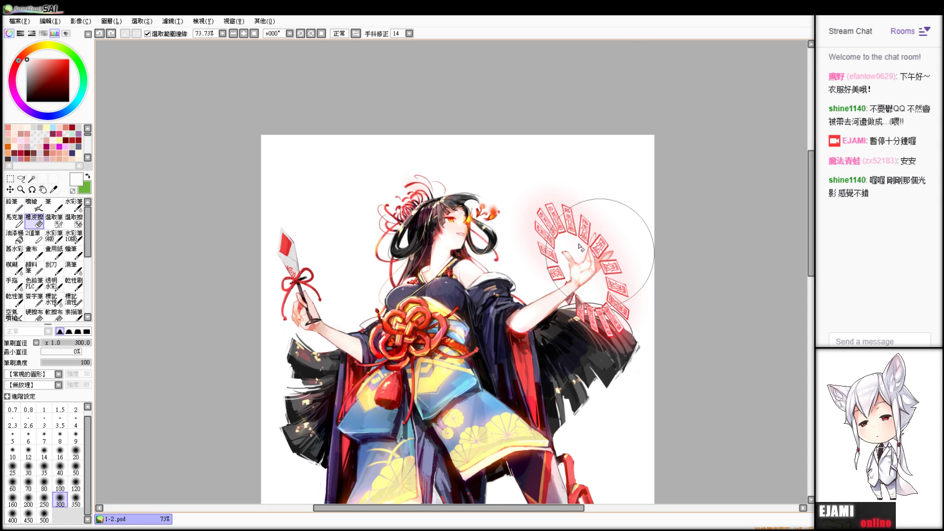
click(36, 206)
mouse_move(538, 253)
mouse_down()
mouse_move(592, 200)
mouse_move(562, 300)
mouse_up()
key(ctrl+z)
drag(538, 197, 564, 305)
key(ctrl+z)
mouse_move(541, 256)
mouse_down()
mouse_move(614, 319)
mouse_move(637, 308)
mouse_move(587, 231)
mouse_up()
key(ctrl+z)
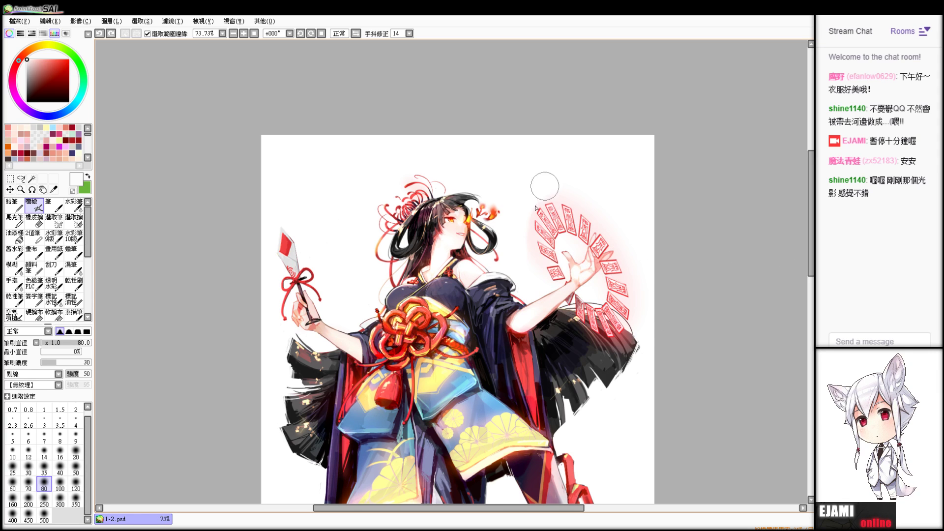
- Try a broad white airbrush halo around the ring of cards against a light grey backdrop, and undo it
mouse_move(640, 313)
mouse_down()
mouse_move(632, 272)
mouse_move(648, 300)
mouse_up()
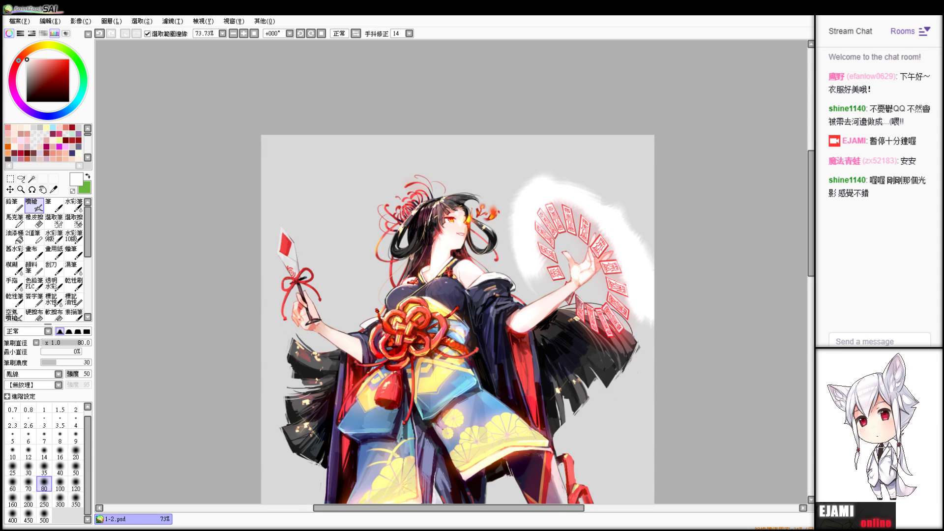
scroll(451, 272, up, 2)
scroll(452, 272, down, 7)
scroll(451, 272, up, 7)
key(ctrl+z)
key(ctrl+z)
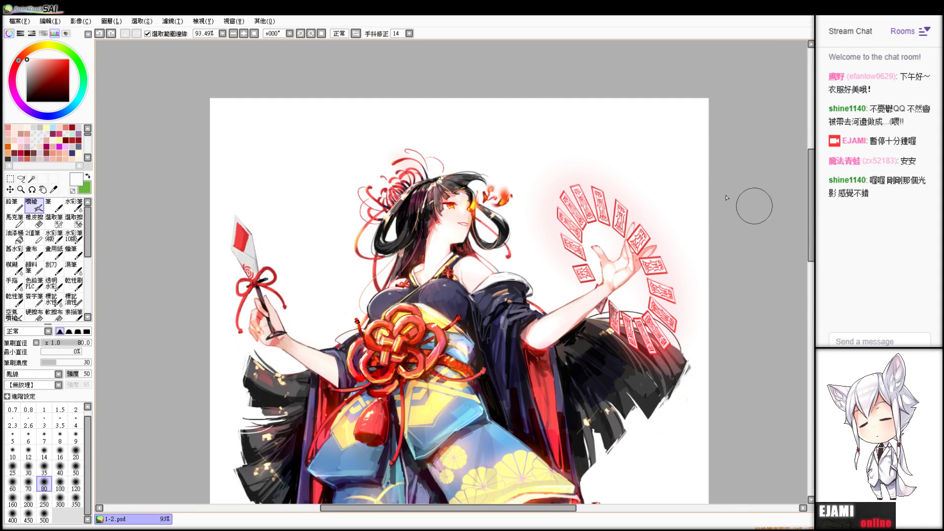
- Trim the outer pink glow around the card ring with a hard-edged eraser at density 25, reducing its size to 47
key(e)
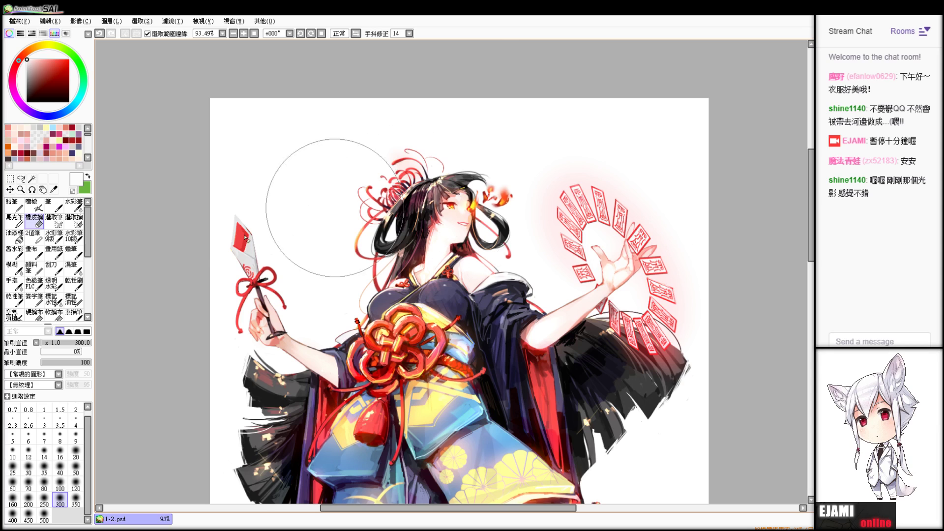
click(87, 332)
mouse_move(74, 343)
mouse_down()
mouse_move(93, 345)
mouse_move(54, 362)
mouse_up()
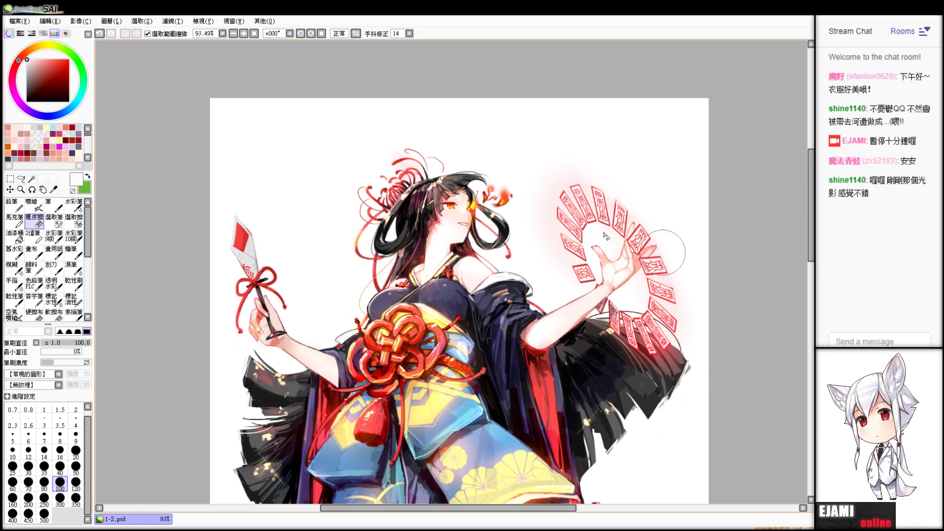
drag(69, 345, 65, 344)
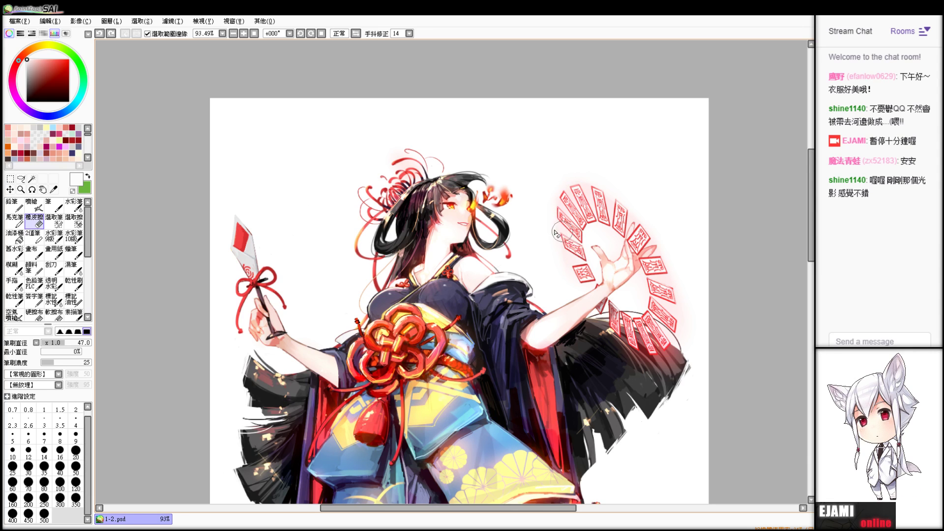
drag(640, 285, 637, 304)
scroll(451, 272, down, 5)
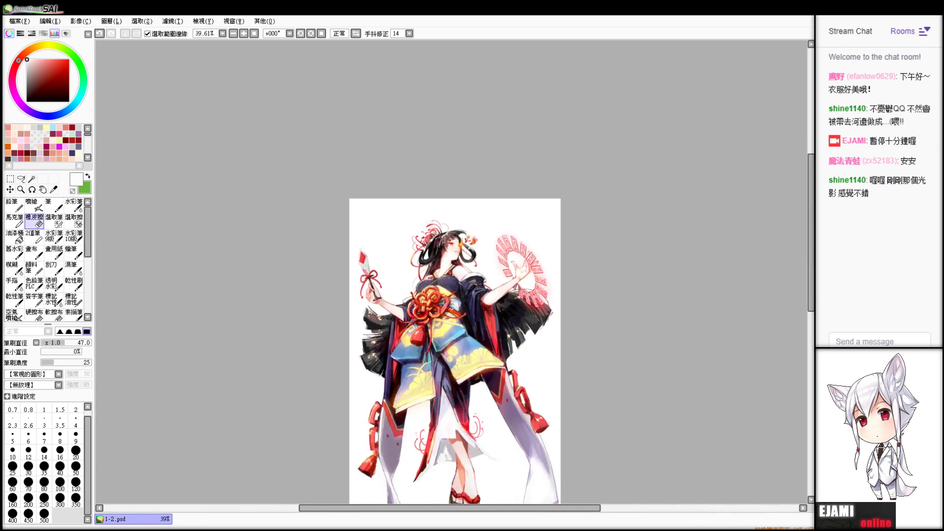
scroll(453, 270, up, 5)
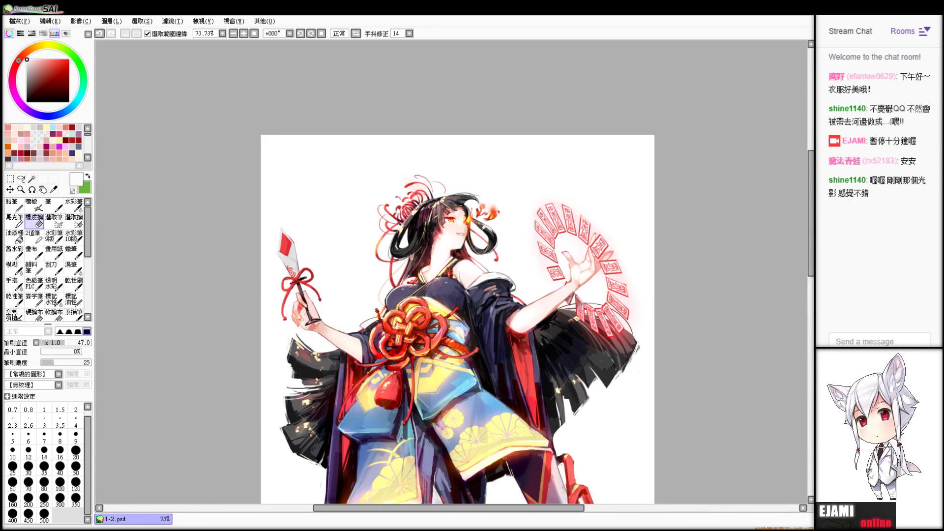
scroll(452, 271, up, 1)
scroll(452, 271, down, 1)
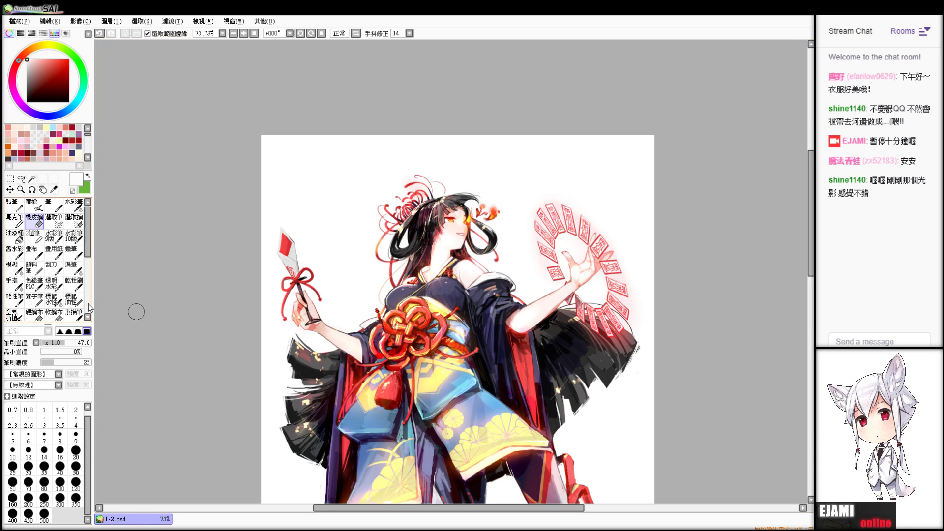
- Set the eraser size to 20 and darken the backdrop to check the glow around the cards
click(76, 452)
click(71, 362)
scroll(452, 272, up, 6)
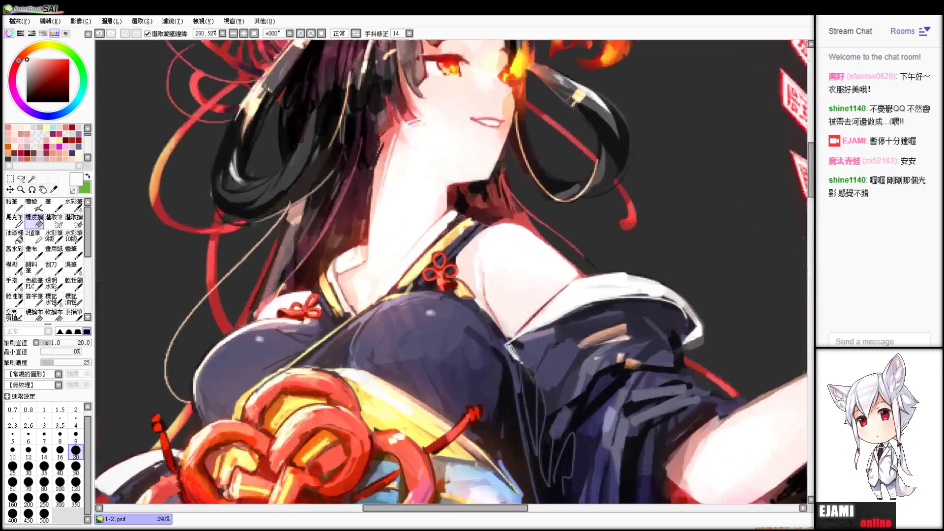
scroll(467, 276, up, 1)
scroll(454, 272, down, 5)
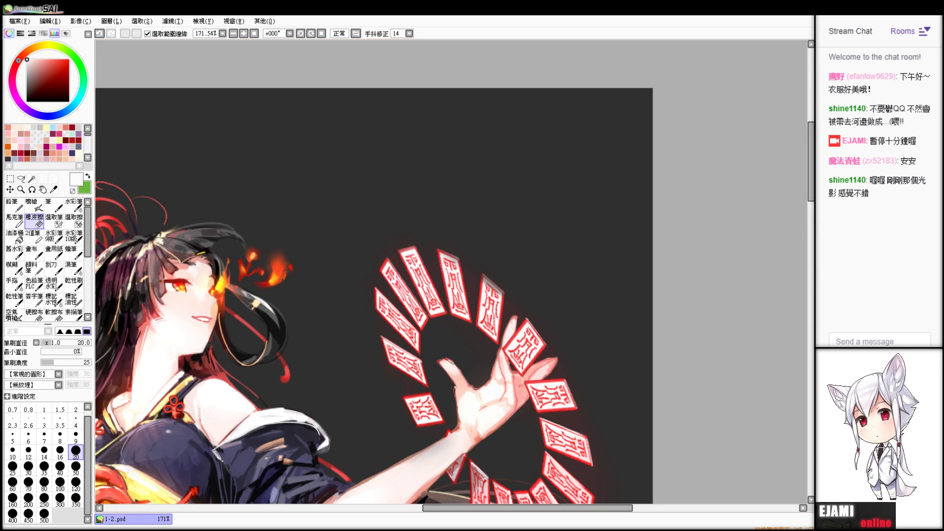
- Undo the recent erasures in the card glow, redoing some of them, and return to a light grey backdrop
key(ctrl+z)
key(ctrl+z)
key(ctrl+z)
key(ctrl+z)
key(ctrl+z)
key(ctrl+z)
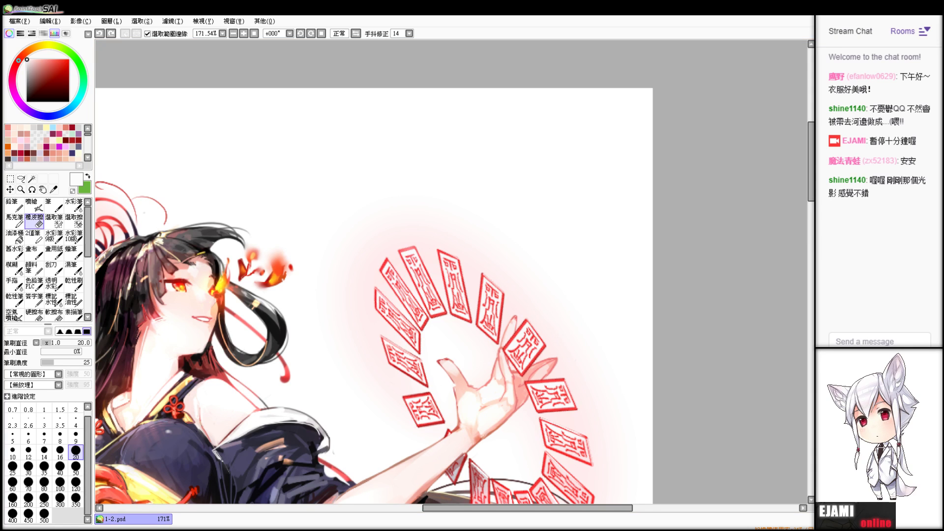
key(ctrl+y)
key(ctrl+y)
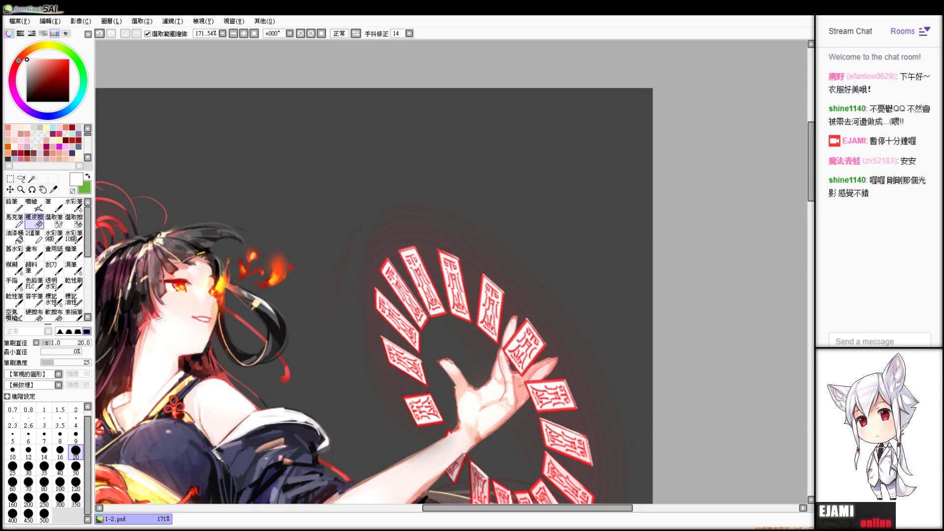
key(ctrl+z)
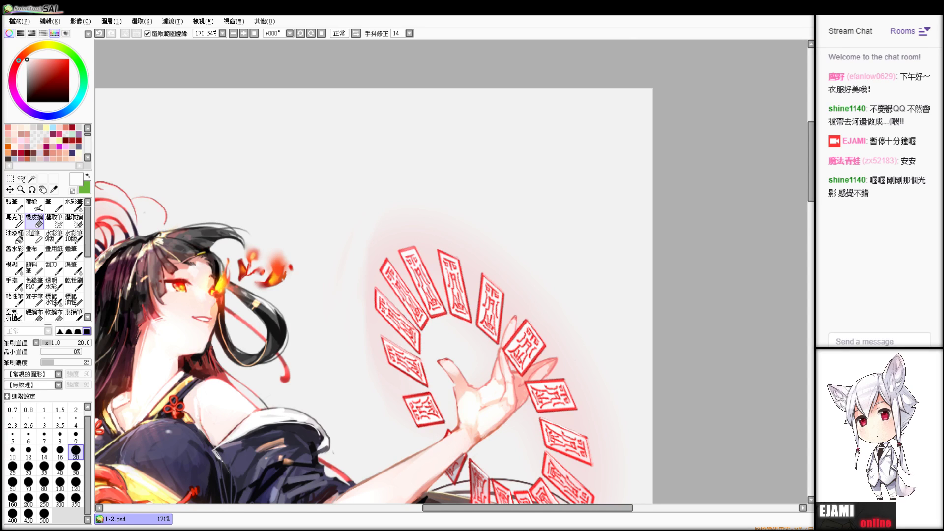
- Soften the pink glow above the card ring with a soft-edged eraser at sizes 37 and 25, undoing unsatisfactory strokes
click(60, 332)
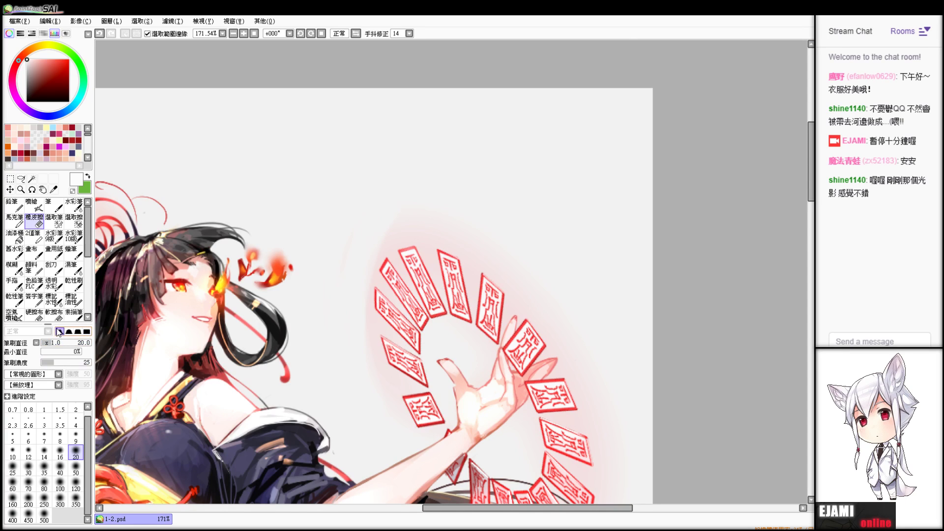
click(60, 343)
key(ctrl+z)
mouse_move(438, 232)
mouse_down()
mouse_move(403, 217)
mouse_move(390, 226)
mouse_move(475, 243)
mouse_move(500, 262)
mouse_up()
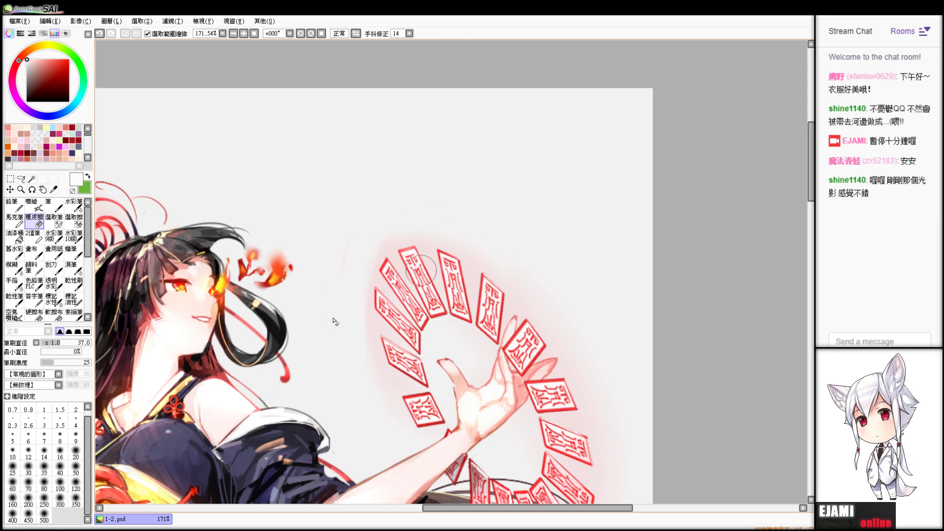
drag(63, 343, 55, 349)
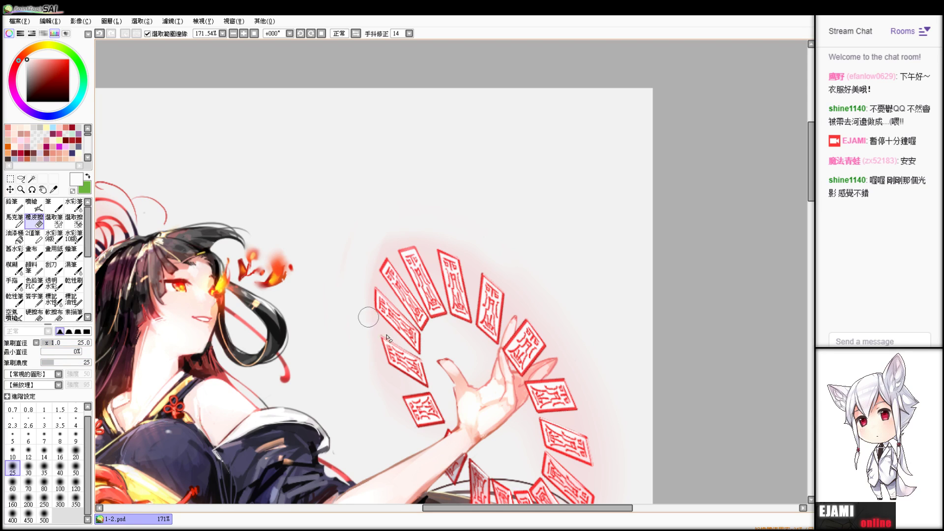
key(ctrl+z)
drag(380, 250, 426, 223)
scroll(451, 272, down, 10)
scroll(452, 273, up, 8)
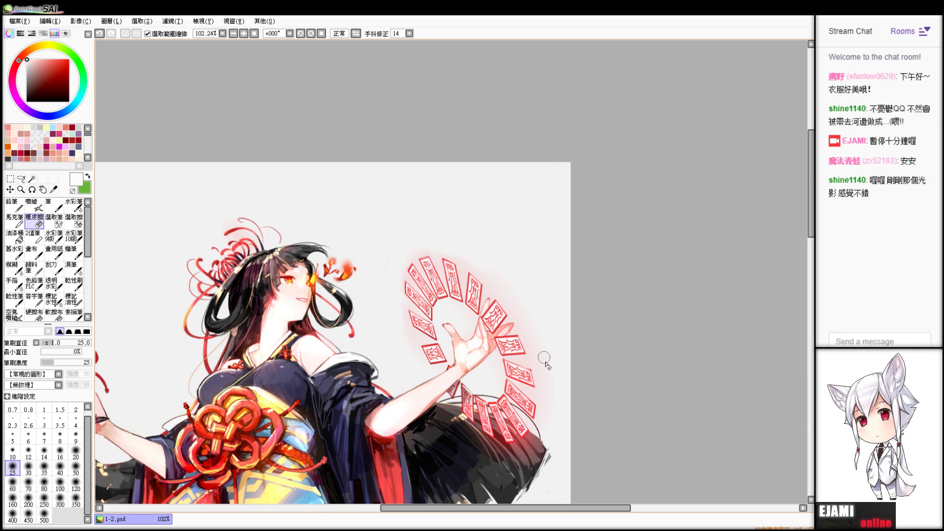
- Redo the soft erasing of the pink glow along the outer right side of the card ring
key(ctrl+z)
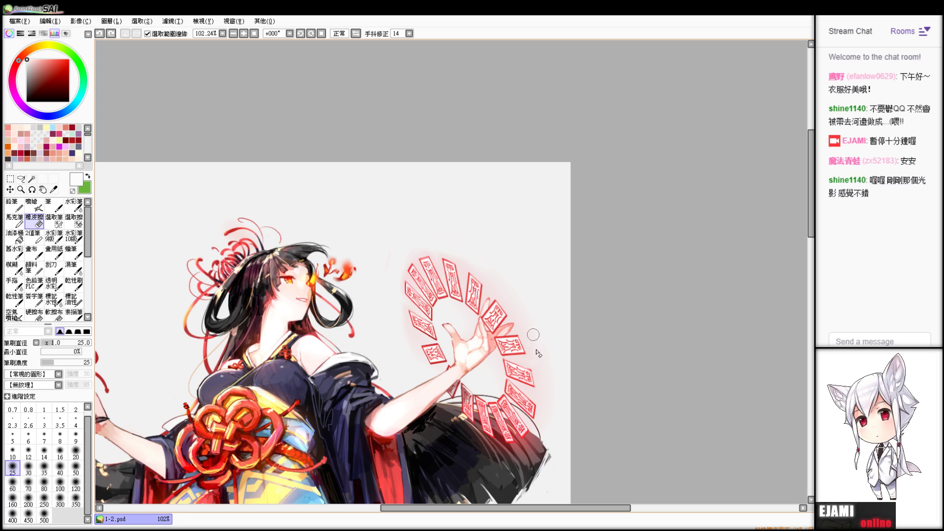
drag(532, 347, 547, 345)
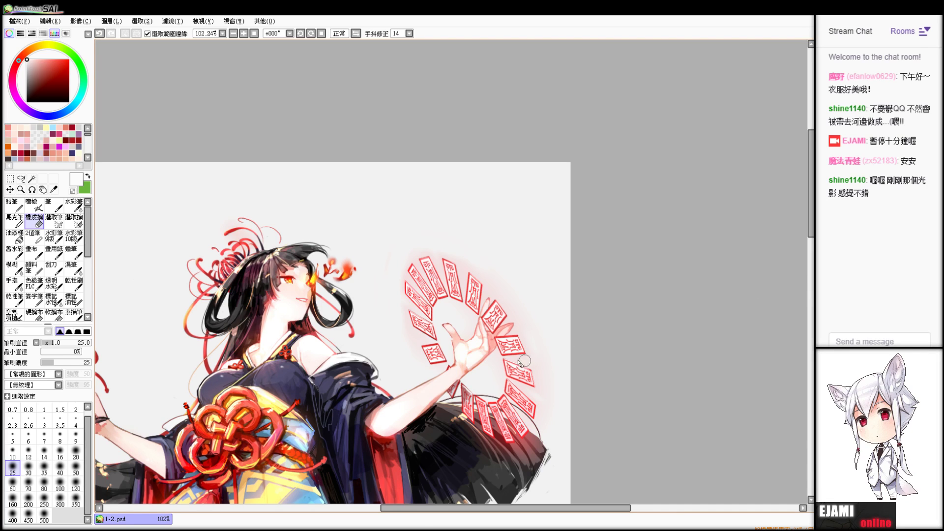
key(b)
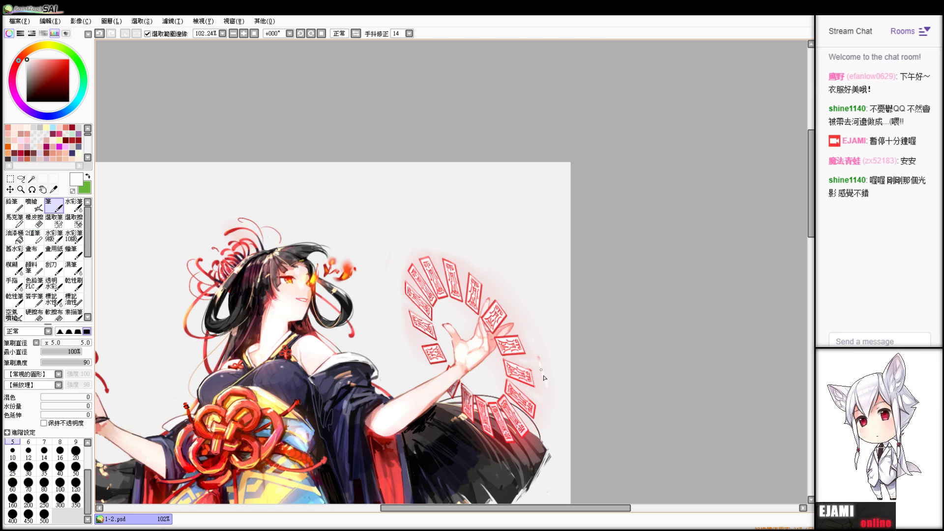
key(e)
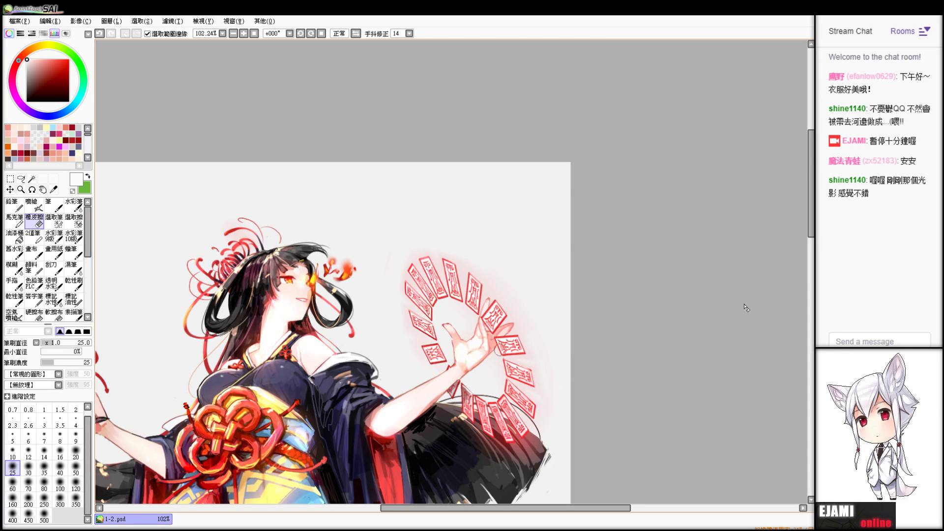
- Turn the backdrop white again and erase the leftover pink haze above and outside the card ring
click(831, 297)
drag(922, 181, 790, 181)
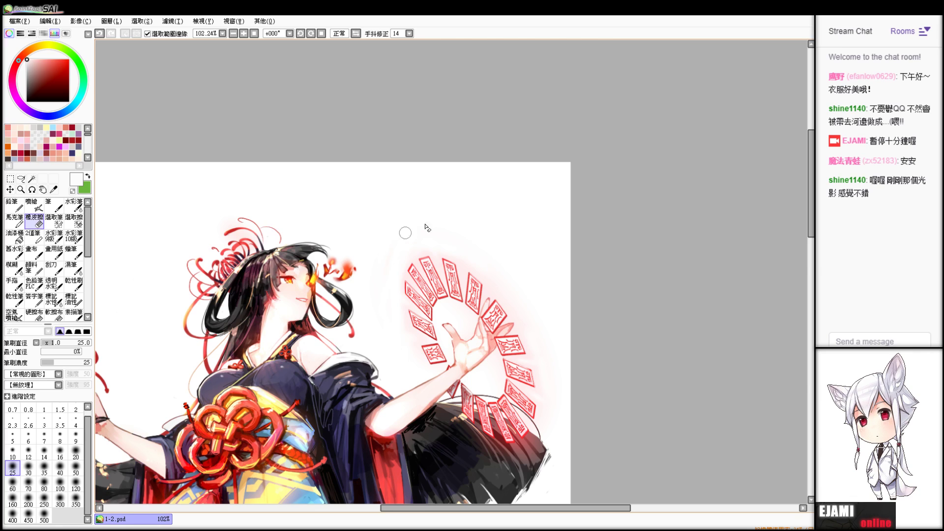
key(ctrl+z)
drag(452, 187, 497, 259)
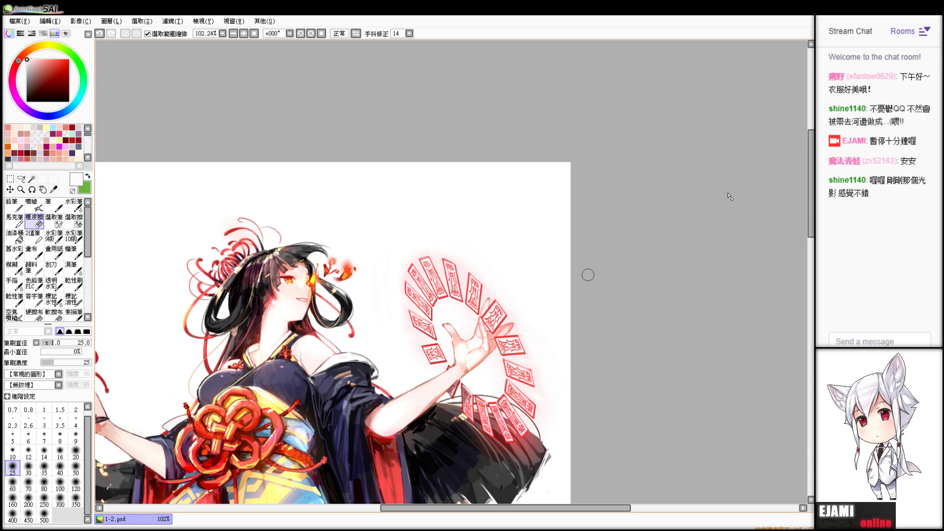
- Check the trimmed card glow at different zoom levels and open the file 1-1.psd
scroll(586, 274, down, 4)
scroll(452, 272, up, 3)
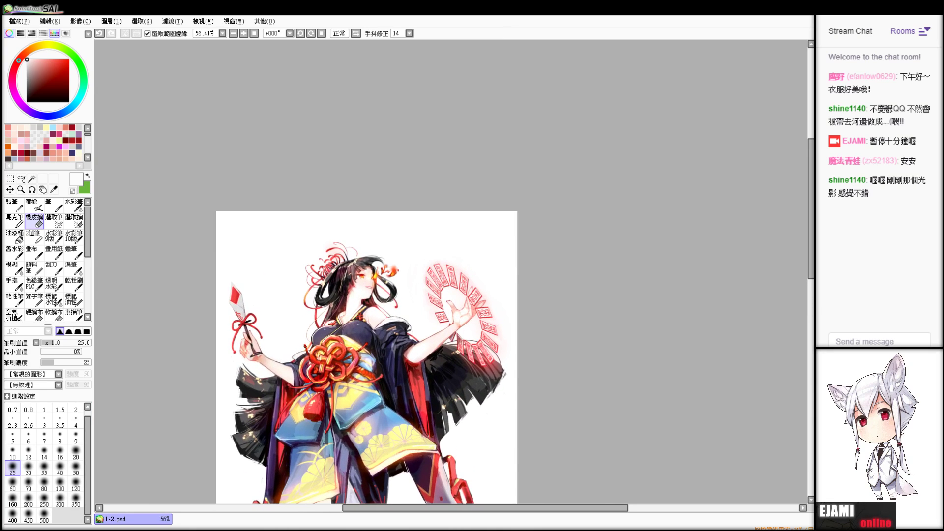
drag(732, 115, 720, 158)
scroll(452, 272, up, 3)
scroll(328, 370, down, 3)
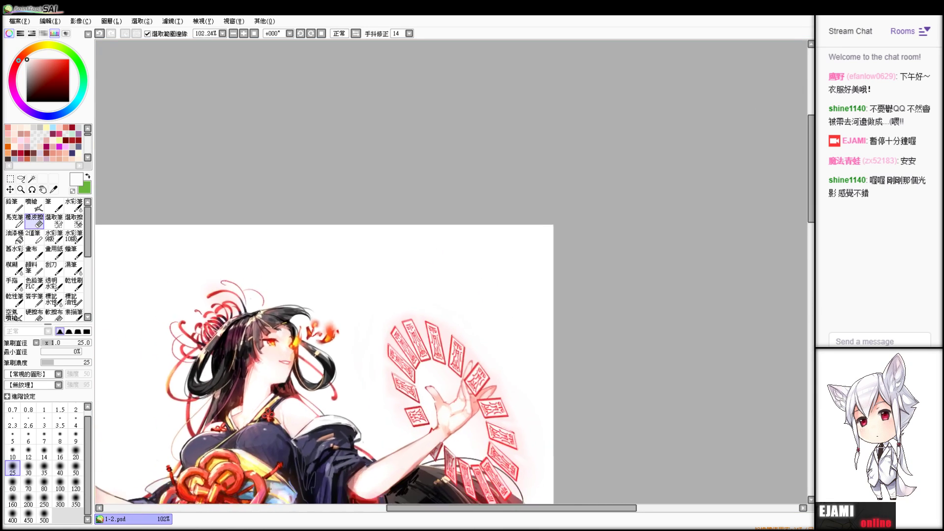
scroll(452, 272, down, 1)
scroll(452, 272, up, 2)
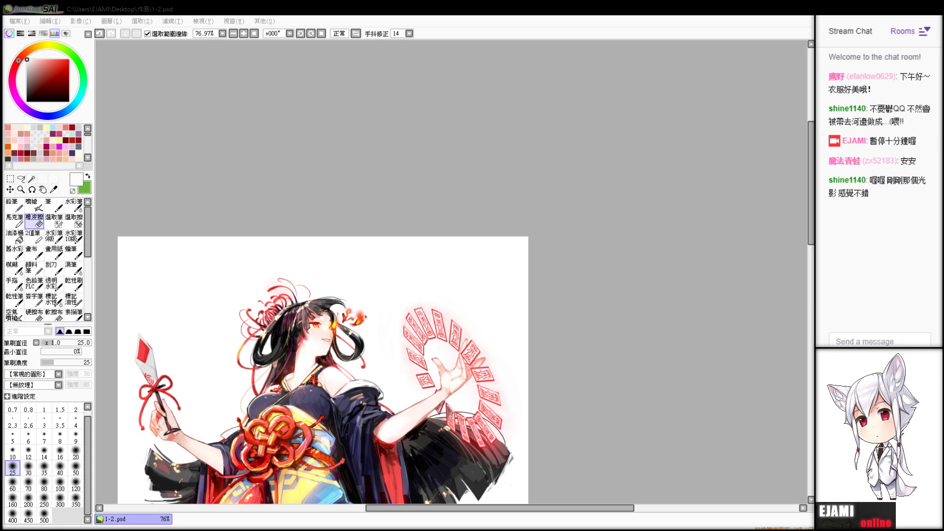
double_click(356, 159)
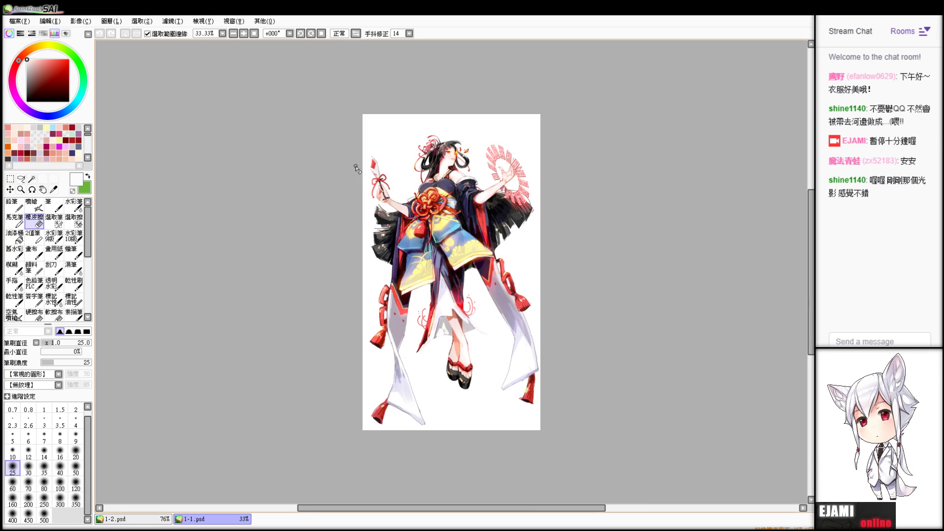
- Try a rectangular selection around the card ring in 1-1.psd, undo it and switch back to 1-2.psd
scroll(682, 89, up, 4)
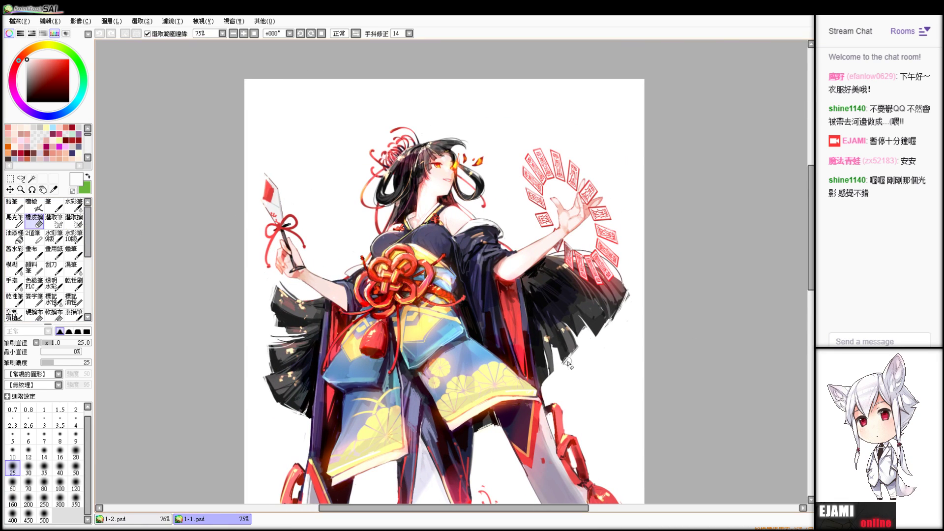
click(14, 179)
drag(512, 155, 633, 336)
key(ctrl+z)
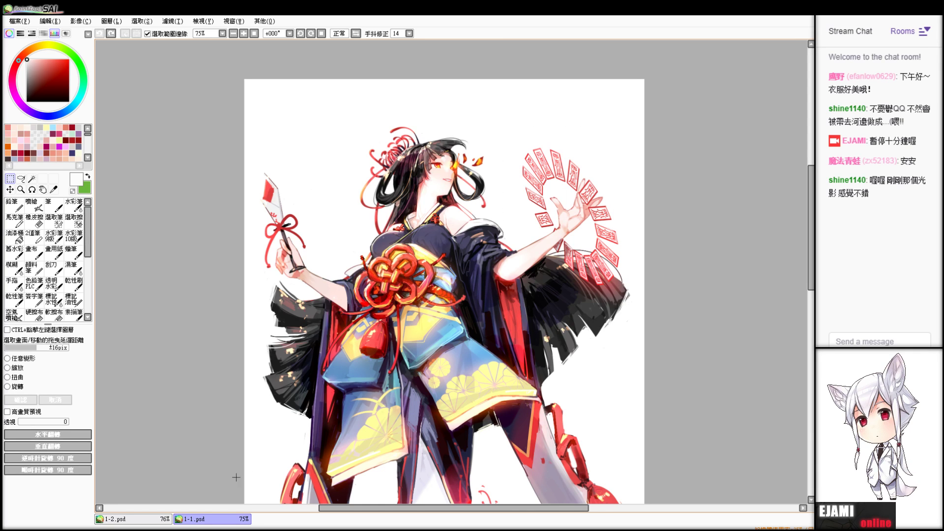
click(137, 521)
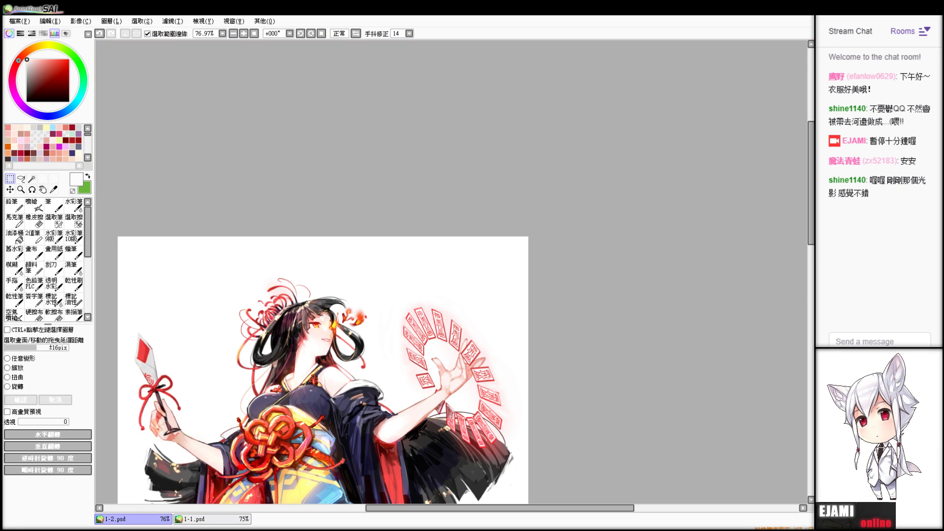
- Soften the glow inside and beside the card ring with a size 100 eraser, undoing the first stroke
scroll(345, 450, down, 2)
scroll(344, 450, up, 2)
drag(345, 450, 361, 346)
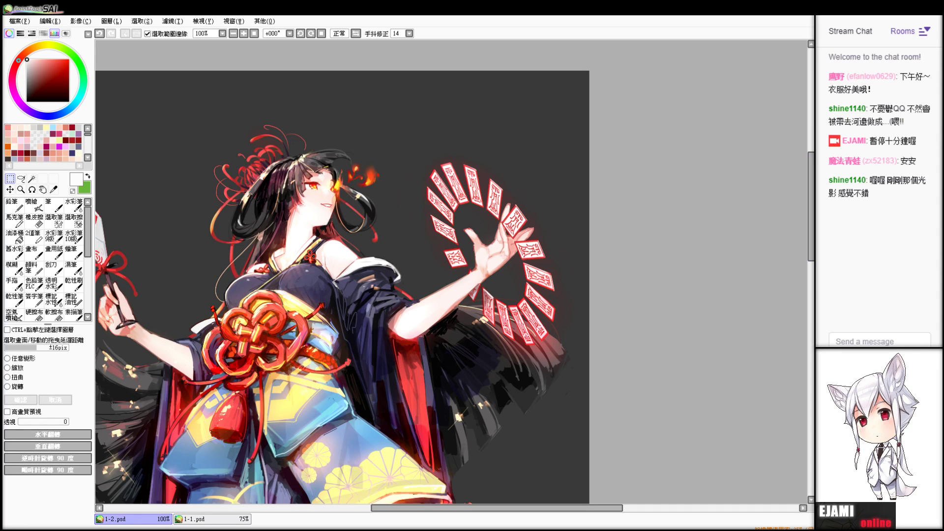
key(e)
key(ctrl+z)
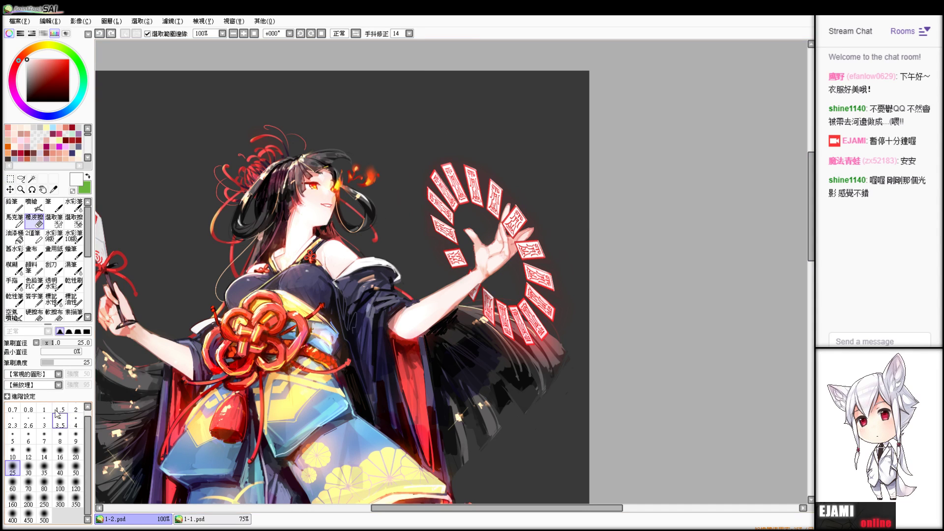
drag(73, 344, 94, 338)
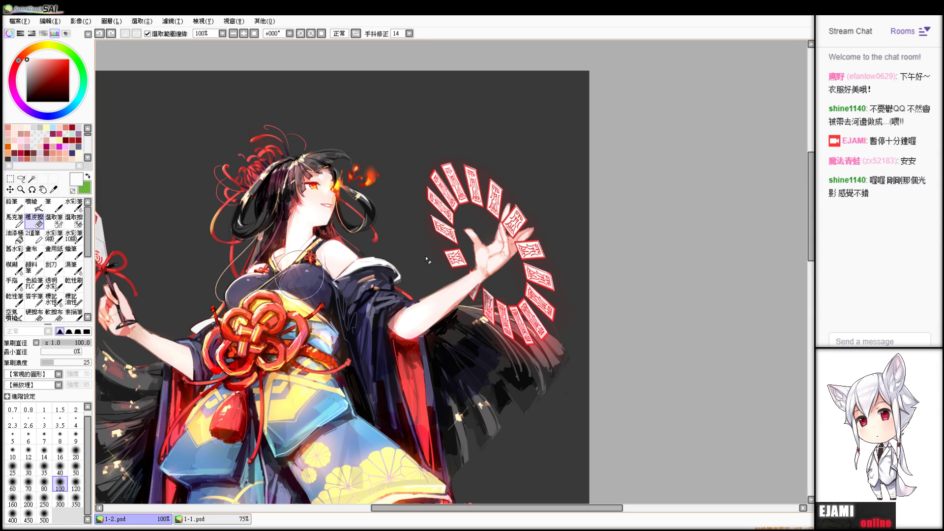
mouse_move(462, 217)
mouse_down()
mouse_move(488, 257)
mouse_move(514, 261)
mouse_up()
key(ctrl+z)
drag(561, 305, 560, 301)
- Compare the card ring's glow before and after erasing against the white and dark backdrops
key(ctrl+h)
key(ctrl+h)
key(ctrl+h)
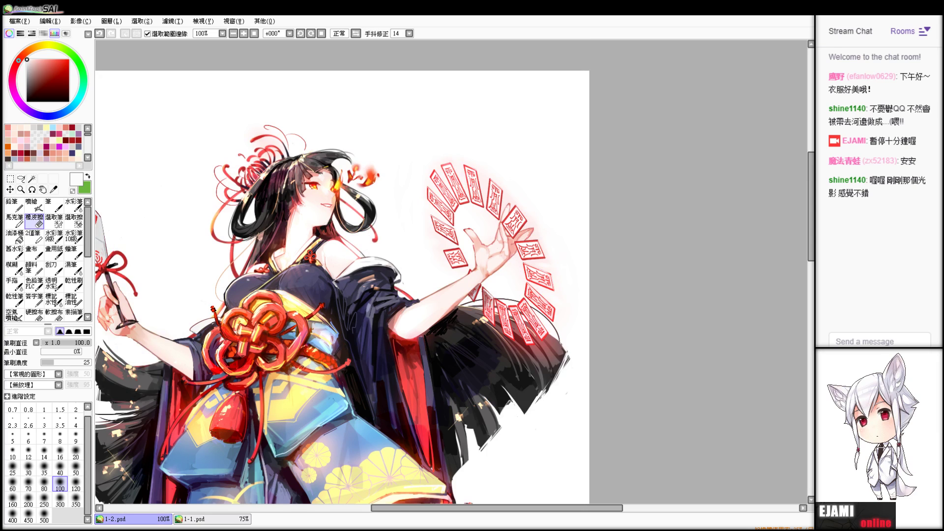
key(ctrl+z)
key(ctrl+y)
key(ctrl+z)
key(ctrl+y)
key(ctrl+h)
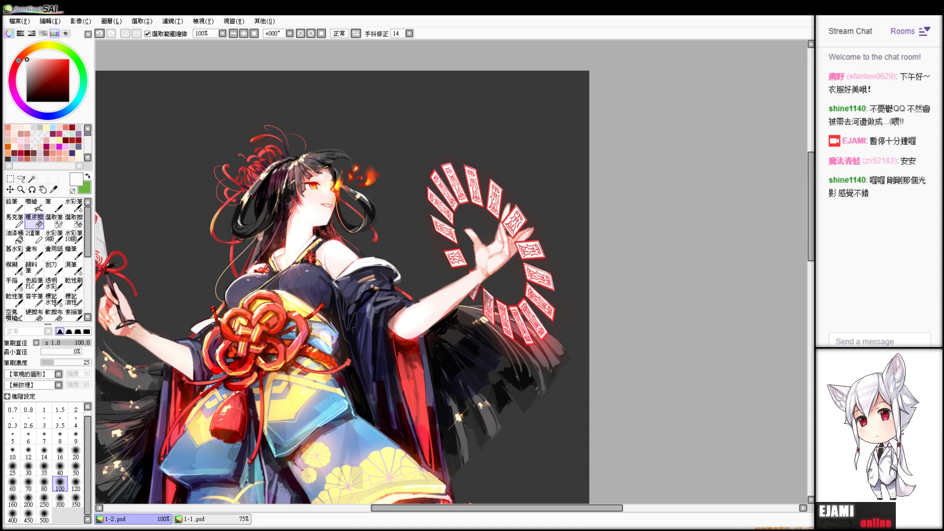
key(ctrl+h)
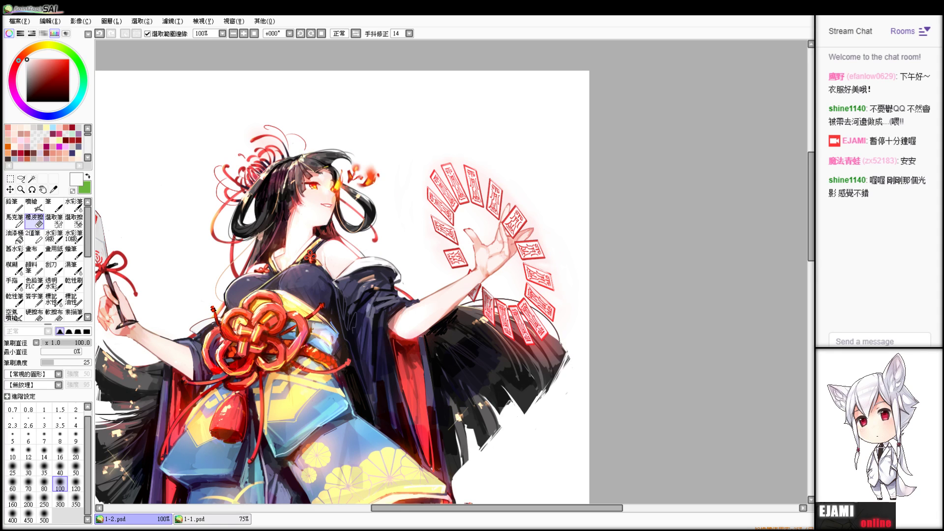
- Apply a filter adjustment to the illustration, judging it on the whole figure and close up around the cards
scroll(452, 272, down, 2)
mouse_move(452, 272)
mouse_down()
mouse_move(579, 191)
mouse_move(623, 178)
mouse_up()
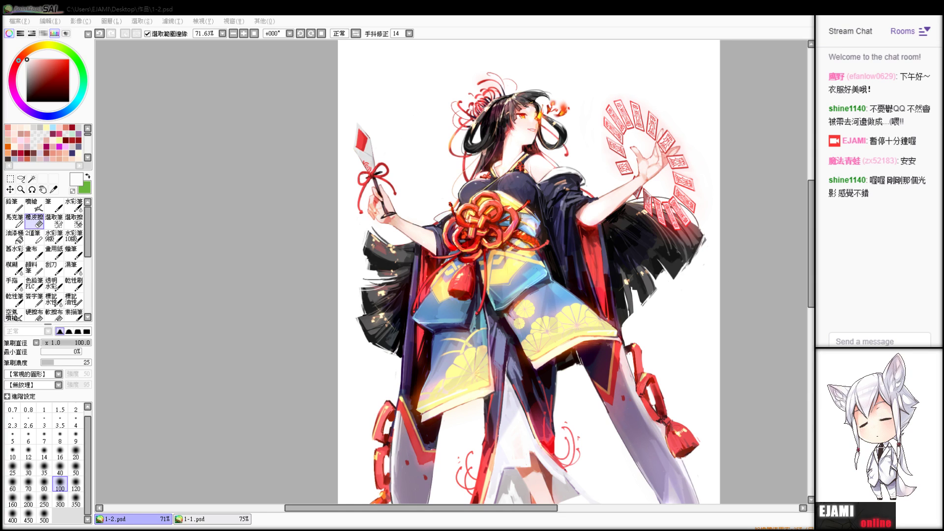
scroll(666, 209, down, 3)
scroll(667, 194, up, 1)
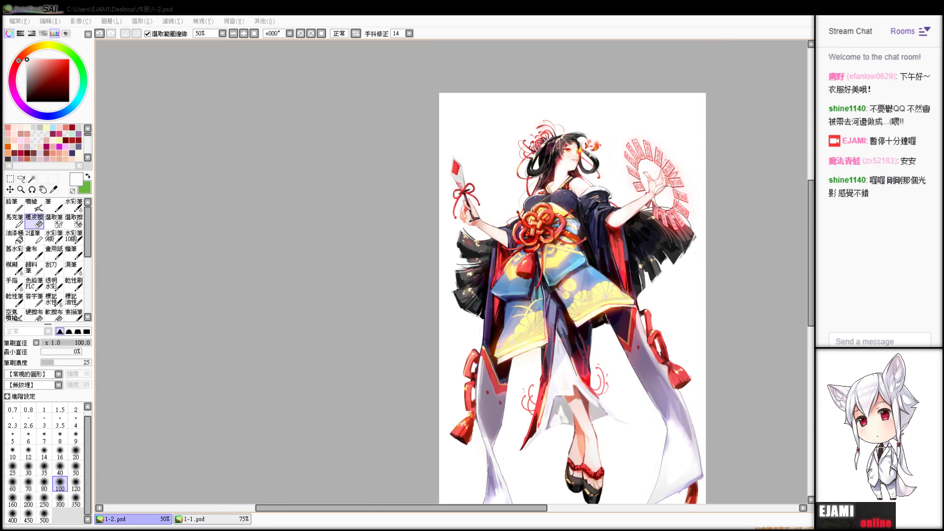
drag(667, 194, 605, 168)
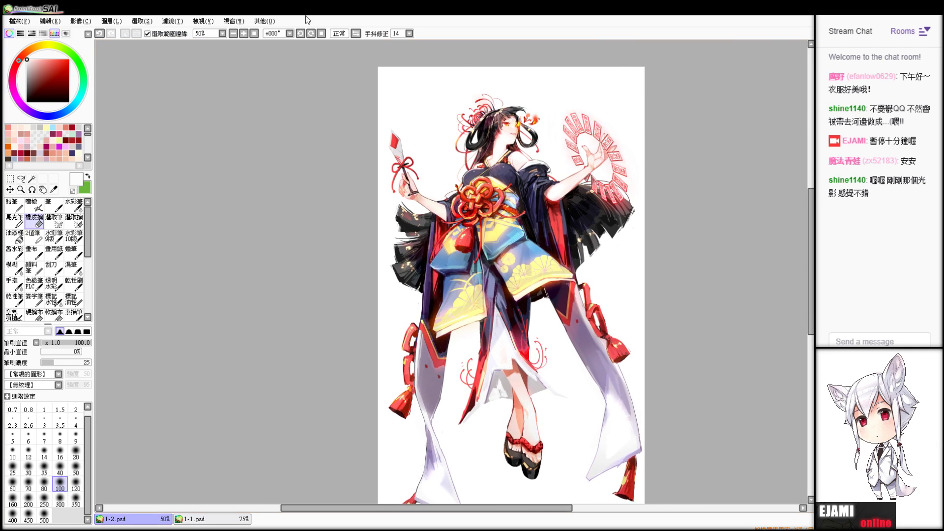
click(168, 22)
click(182, 38)
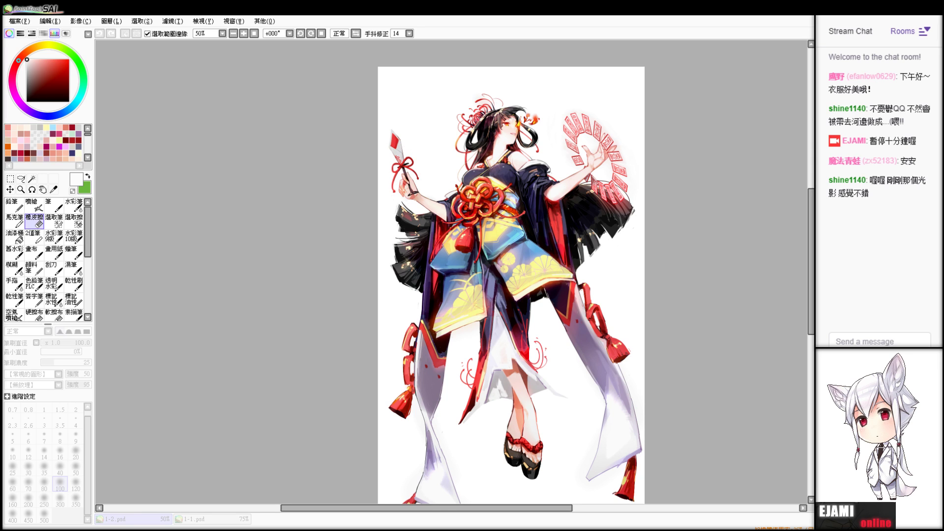
scroll(642, 145, up, 3)
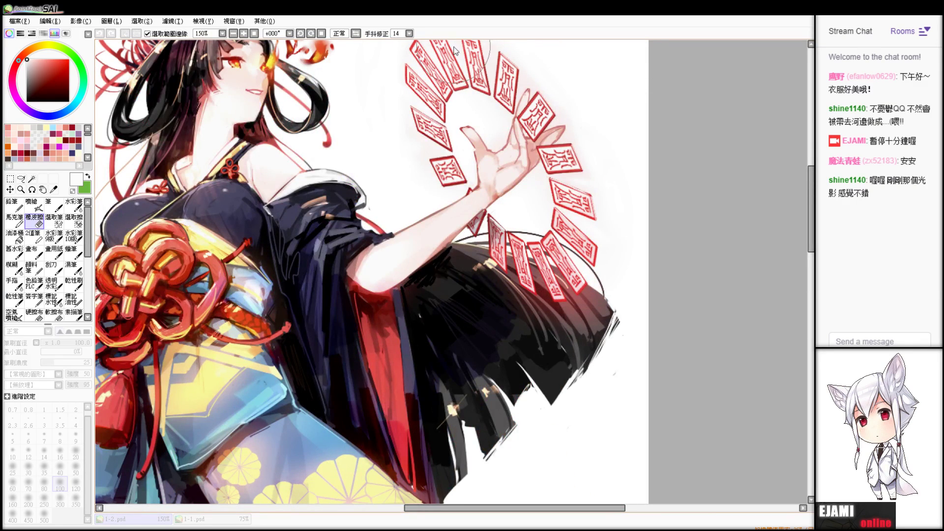
scroll(445, 44, down, 1)
drag(354, 236, 565, 306)
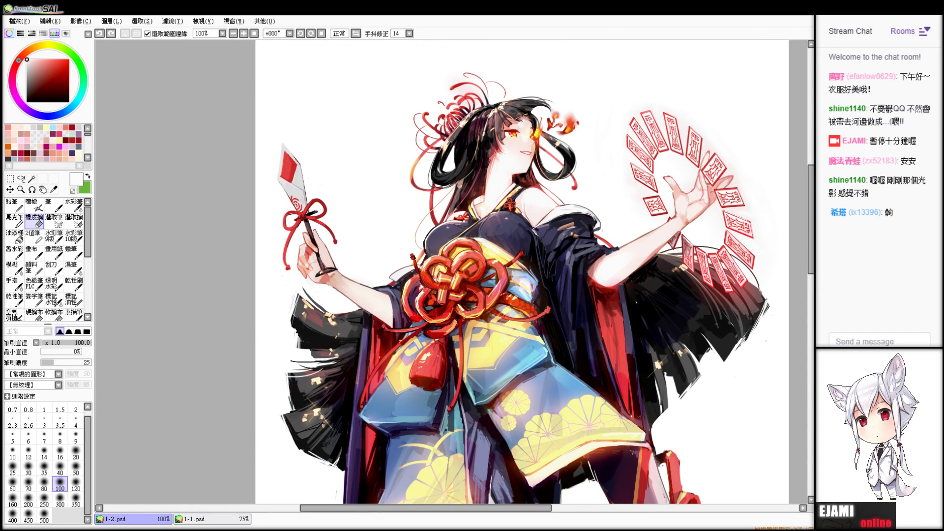
- Compare the illustration with and without the last adjustment by undoing and redoing it, keeping the adjusted version
key(ctrl+y)
key(ctrl+y)
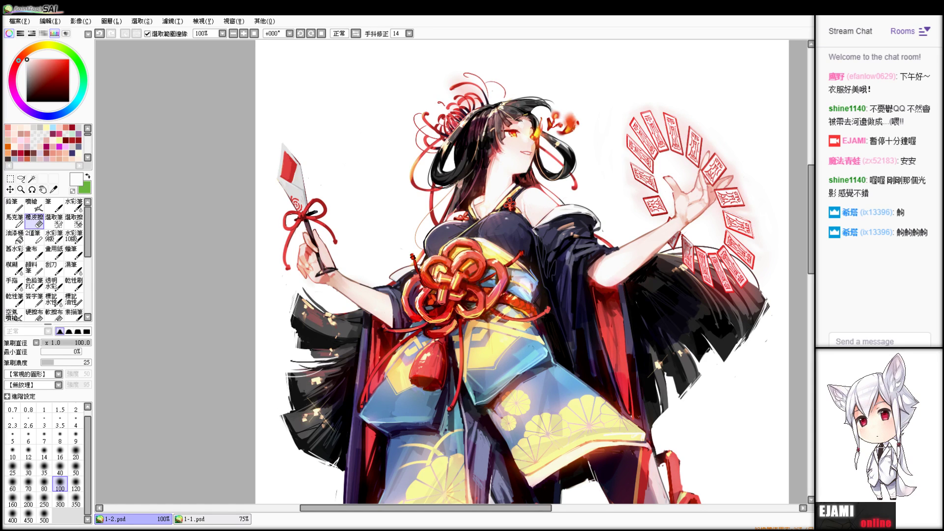
scroll(659, 229, down, 3)
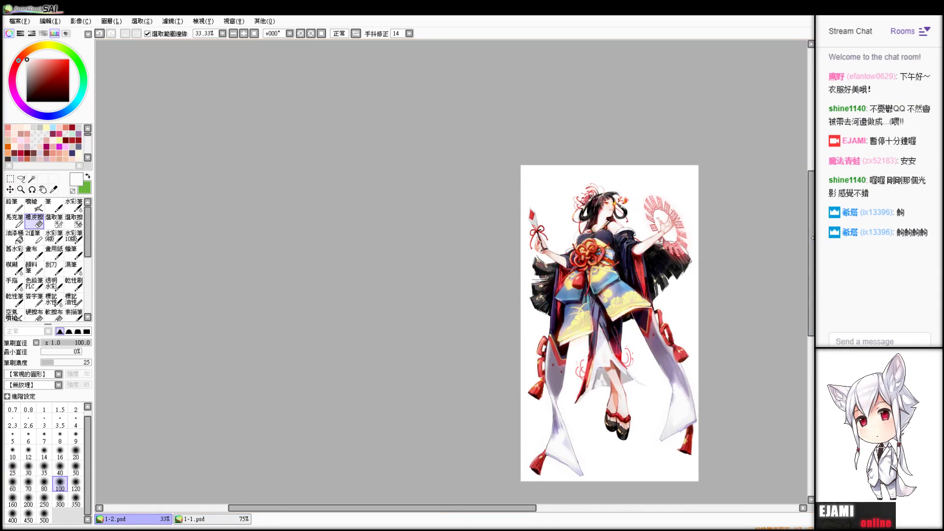
key(ctrl+z)
key(ctrl+y)
scroll(688, 236, up, 1)
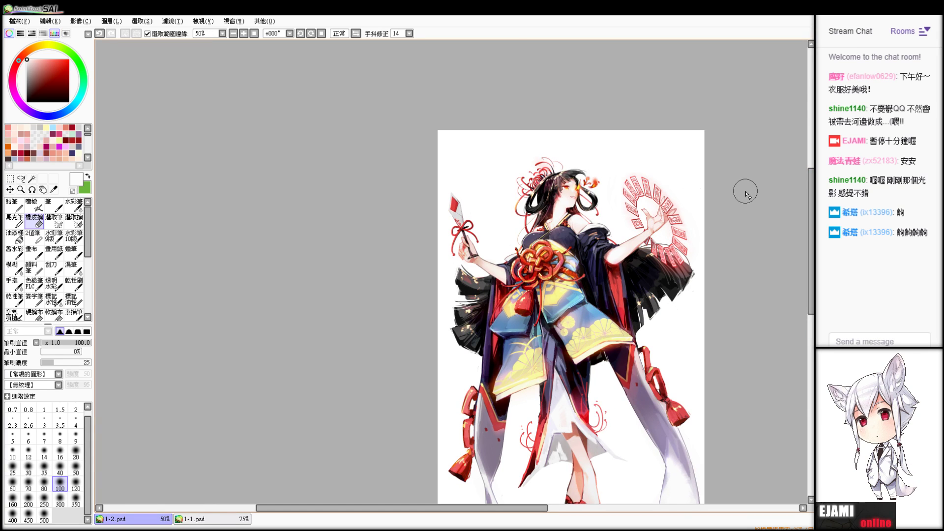
- Erase softly over the figure with a size 300 eraser, set its density to 41 and recheck the dark and white backdrops
click(60, 497)
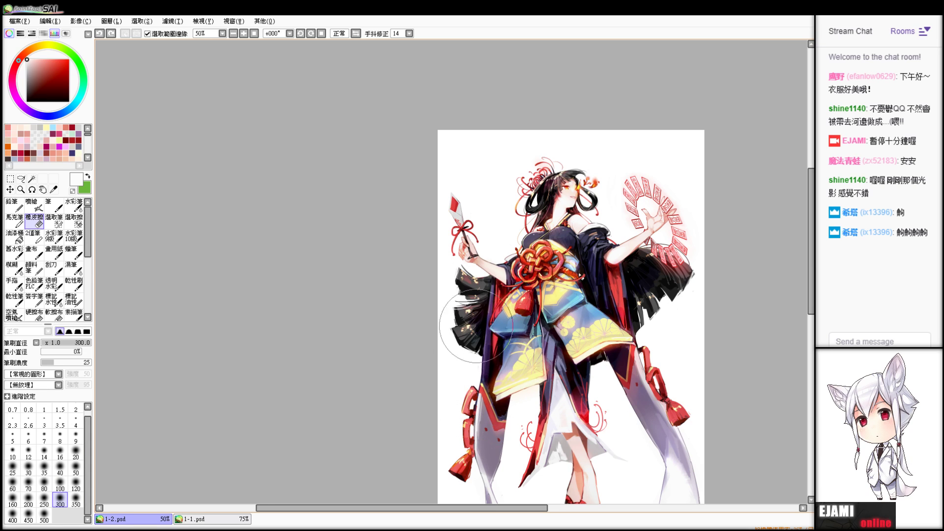
drag(507, 310, 525, 238)
drag(753, 253, 705, 153)
scroll(738, 152, down, 3)
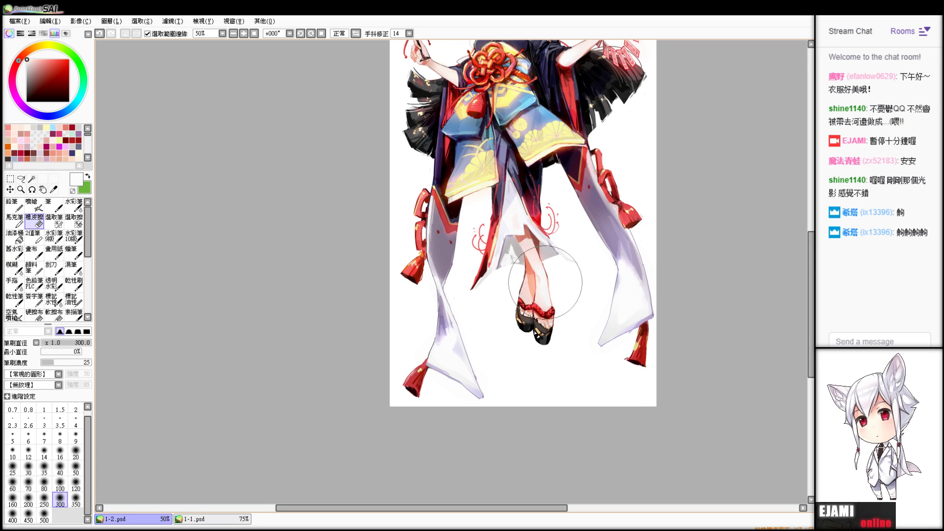
drag(543, 305, 586, 406)
drag(545, 124, 563, 163)
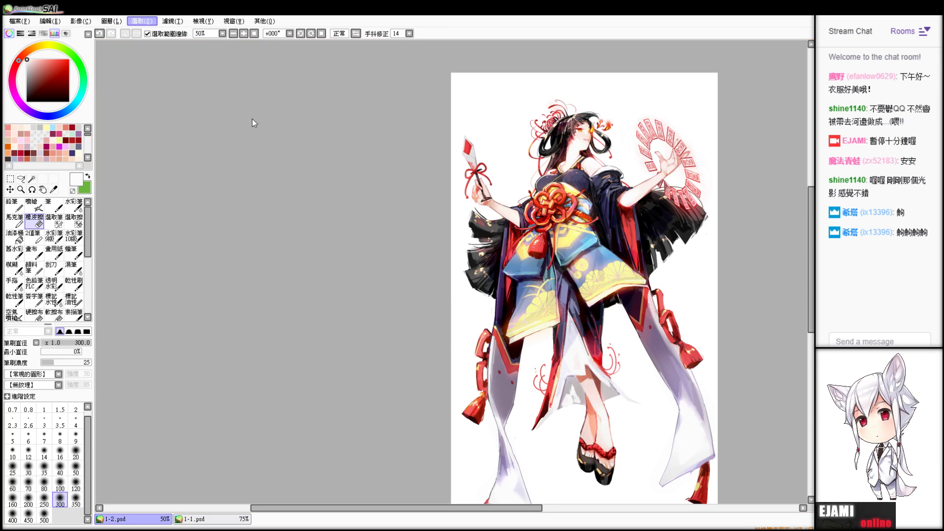
drag(58, 362, 61, 363)
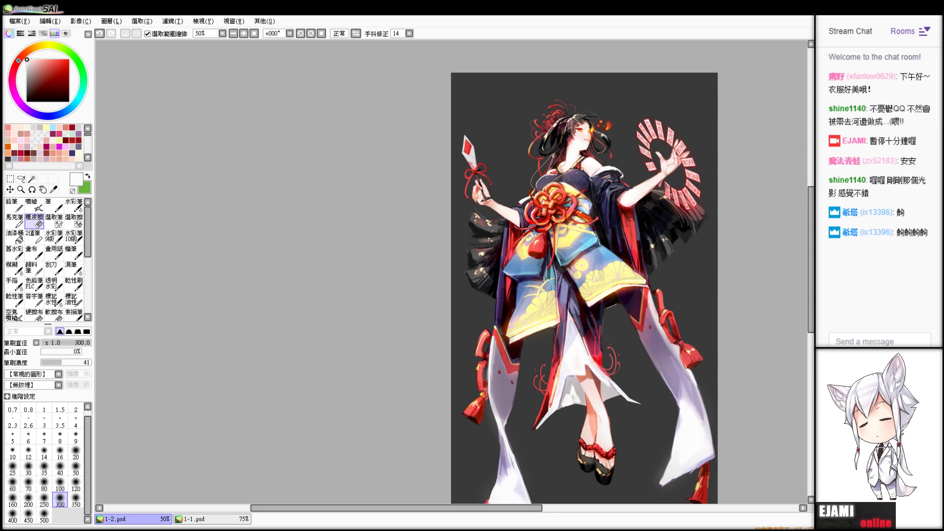
key(ctrl+z)
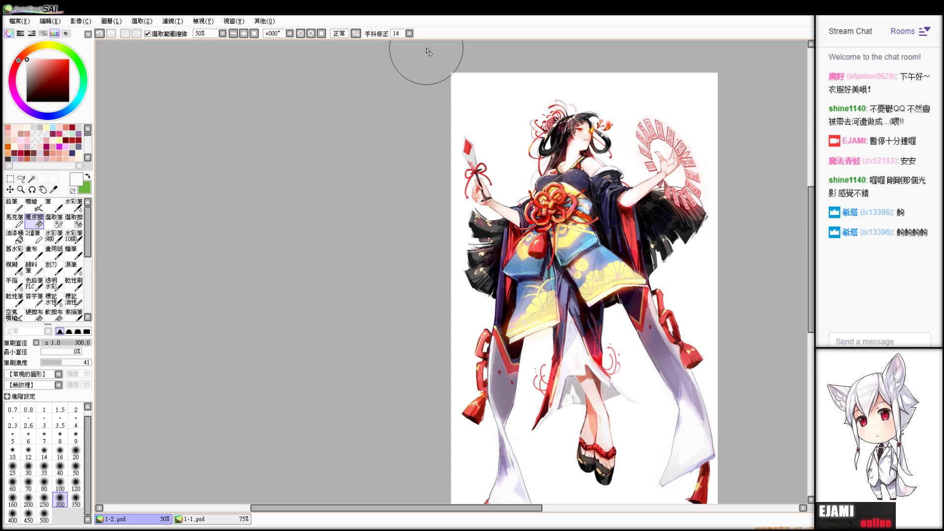
- Sample the red of the hair ornament and try brush strokes in the canvas's upper-left corner, setting the brush size to 20
scroll(497, 60, up, 1)
scroll(497, 60, down, 1)
scroll(498, 60, up, 1)
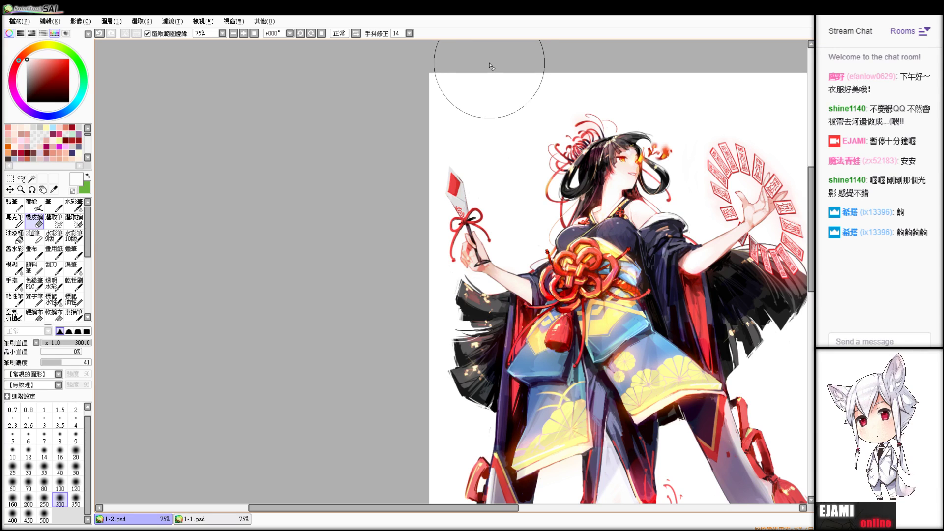
key(b)
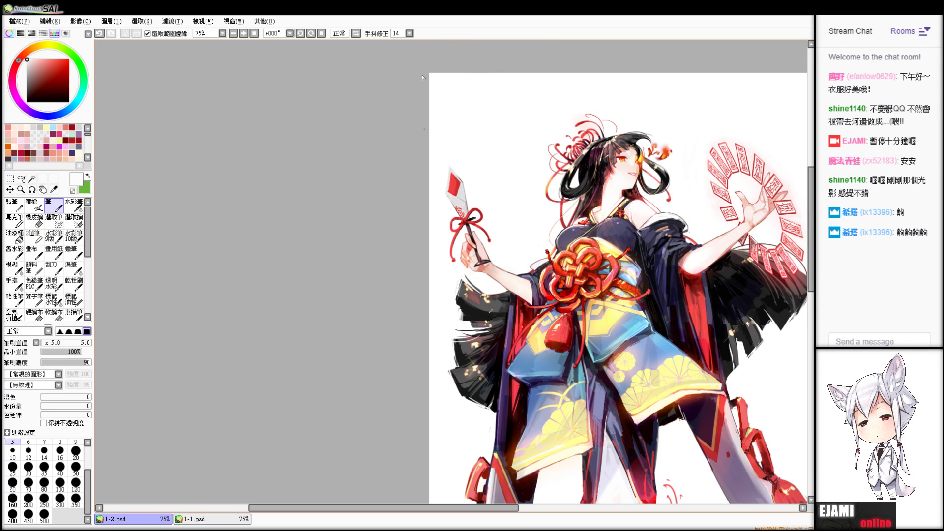
key(alt)
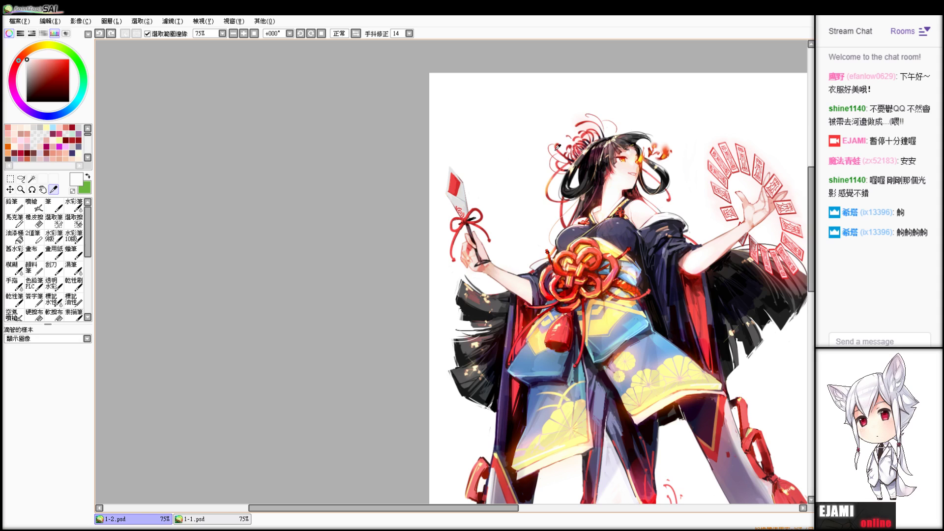
click(558, 144)
alt+click(556, 201)
drag(458, 74, 470, 165)
key(ctrl+z)
click(44, 343)
drag(451, 56, 462, 154)
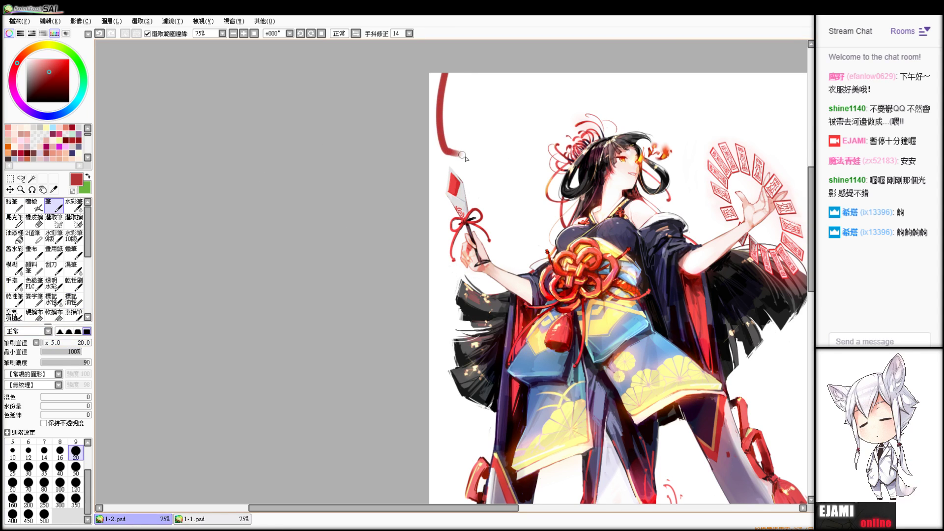
key(ctrl+z)
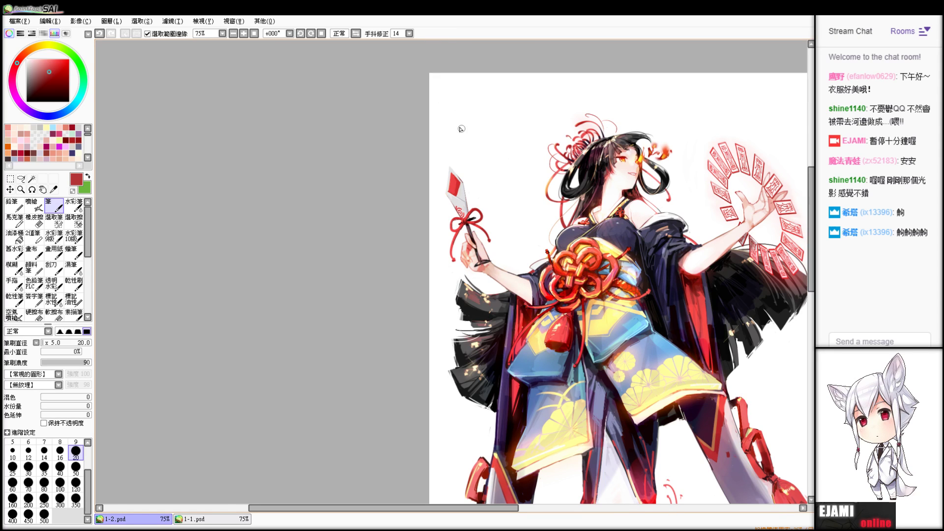
- Sketch tapered, curling red tendrils in the canvas's upper-left corner with minimum brush size 0%, undoing unsatisfactory strokes
drag(445, 71, 496, 157)
key(ctrl+z)
mouse_move(462, 74)
mouse_down()
mouse_move(472, 156)
mouse_move(433, 109)
mouse_up()
key(ctrl+z)
key(ctrl+z)
mouse_move(474, 140)
mouse_down()
mouse_move(420, 126)
mouse_move(408, 98)
mouse_move(433, 84)
mouse_move(412, 94)
mouse_move(482, 109)
mouse_up()
key(ctrl+z)
drag(424, 78, 486, 102)
drag(423, 80, 466, 112)
key(ctrl+z)
mouse_move(418, 78)
mouse_down()
mouse_move(459, 107)
mouse_move(436, 91)
mouse_move(452, 112)
mouse_move(437, 113)
mouse_move(459, 111)
mouse_move(436, 101)
mouse_move(445, 119)
mouse_move(424, 97)
mouse_move(445, 105)
mouse_move(451, 136)
mouse_move(420, 102)
mouse_move(449, 117)
mouse_up()
key(ctrl+z)
key(ctrl+z)
key(ctrl+z)
key(ctrl+z)
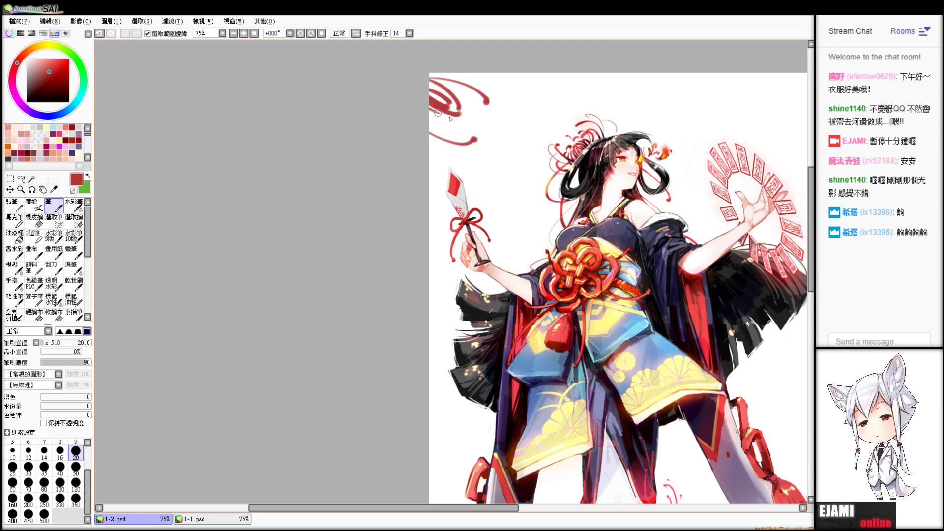
- Add more short curved red tendrils beside the corner strokes, undoing the ones that do not fit
drag(433, 74, 491, 96)
key(ctrl+z)
key(ctrl+z)
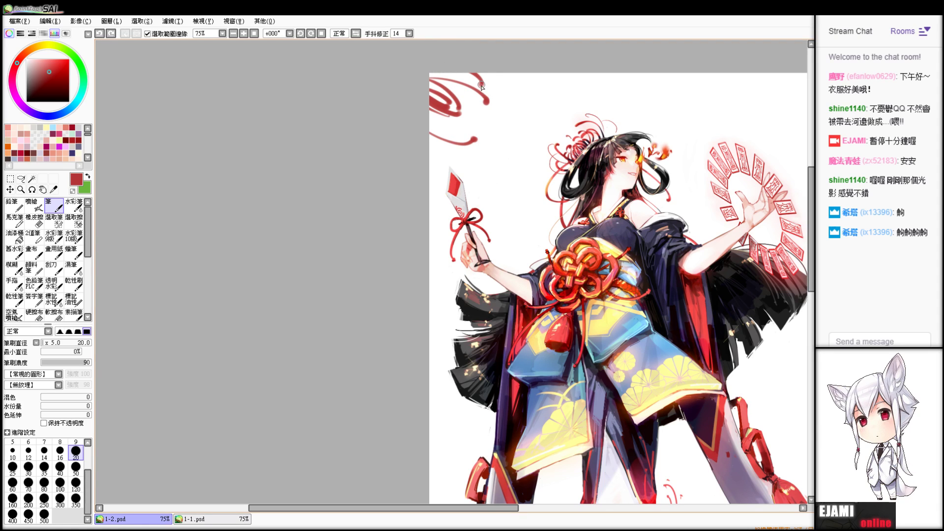
drag(482, 86, 502, 150)
key(ctrl+z)
drag(466, 98, 467, 102)
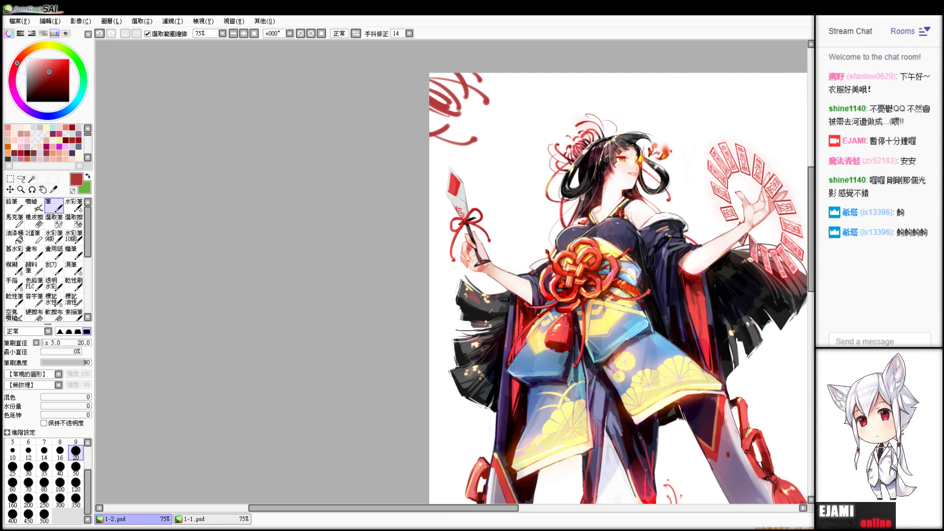
- Try a stroke over the corner tendrils at brush size 185 and undo back to an empty corner
scroll(452, 271, down, 5)
scroll(407, 76, up, 3)
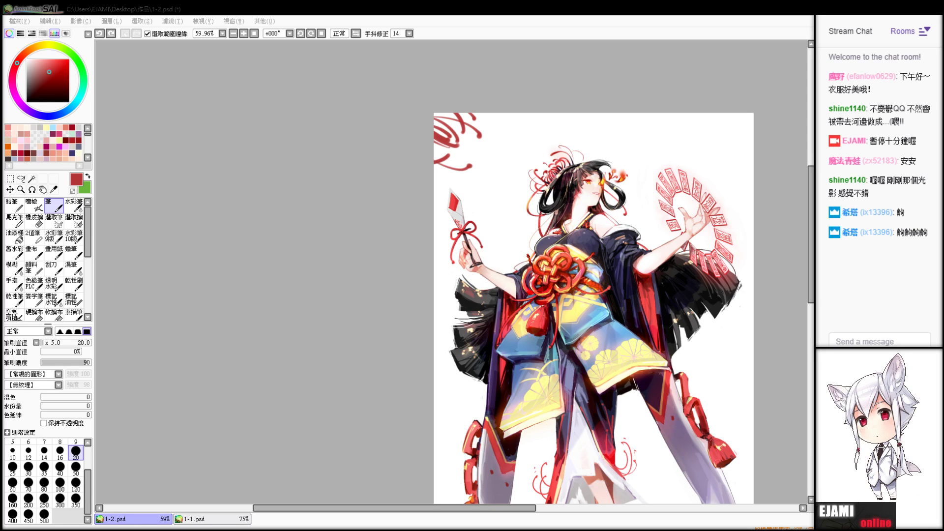
click(643, 110)
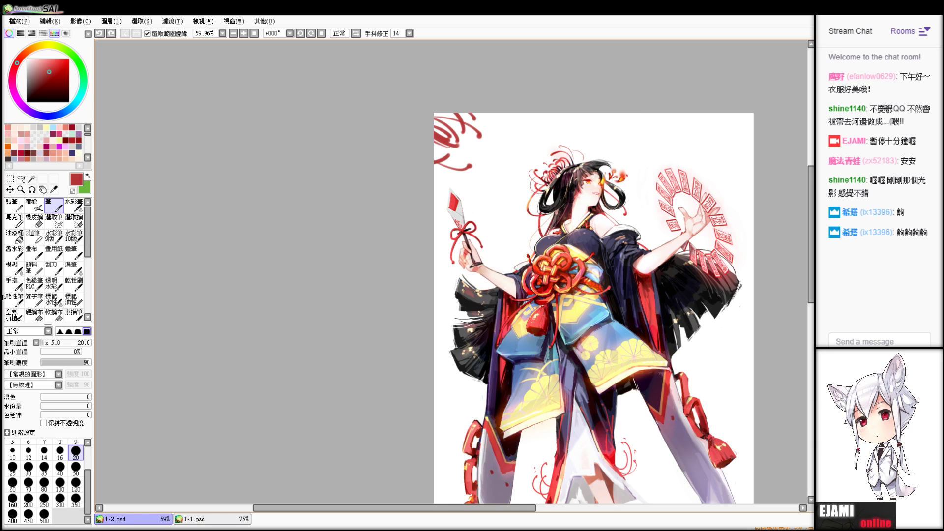
drag(49, 342, 61, 342)
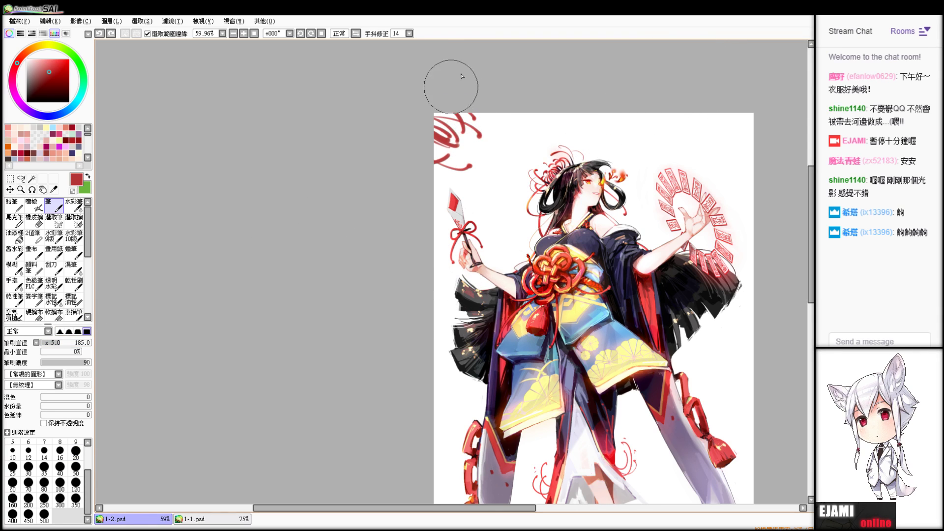
mouse_move(439, 92)
mouse_down()
mouse_move(485, 136)
mouse_move(494, 165)
mouse_up()
key(ctrl+z)
key(ctrl+z)
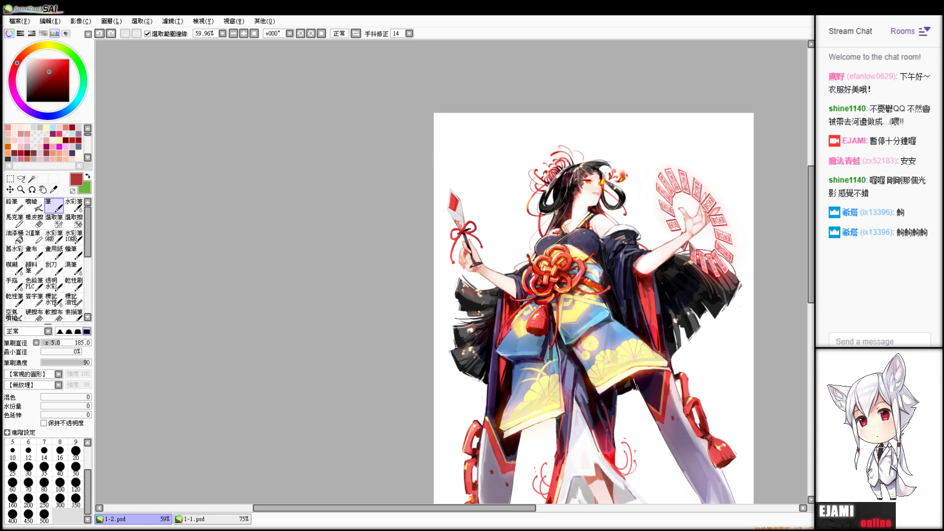
- Try red strokes in the canvas's upper-left corner at brush sizes 25 and 80, undoing each one
click(46, 344)
key(bracketleft)
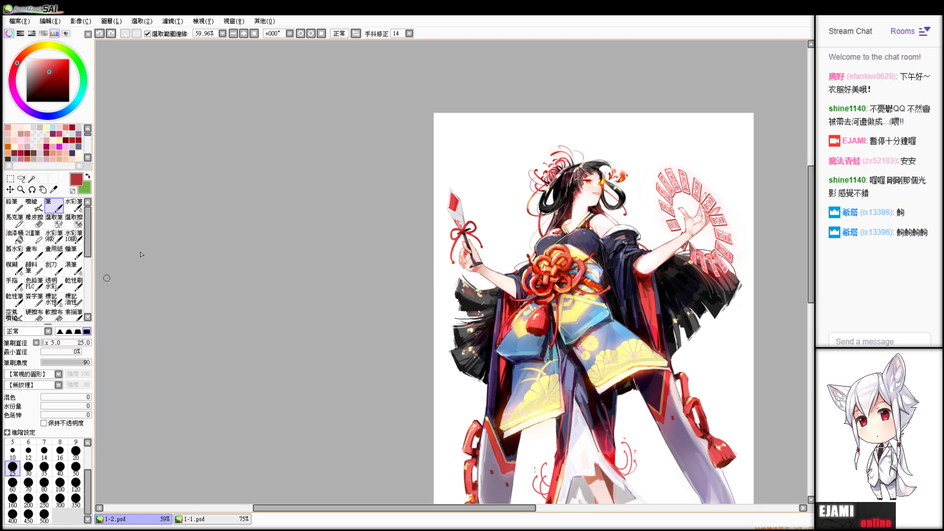
drag(455, 181, 433, 114)
key(ctrl+z)
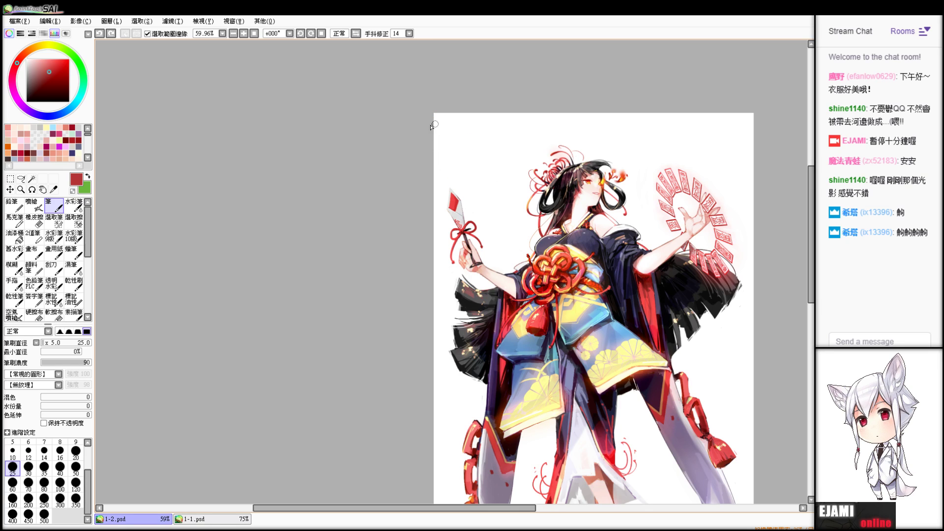
click(49, 343)
mouse_move(434, 116)
mouse_down()
mouse_move(461, 150)
mouse_move(454, 151)
mouse_up()
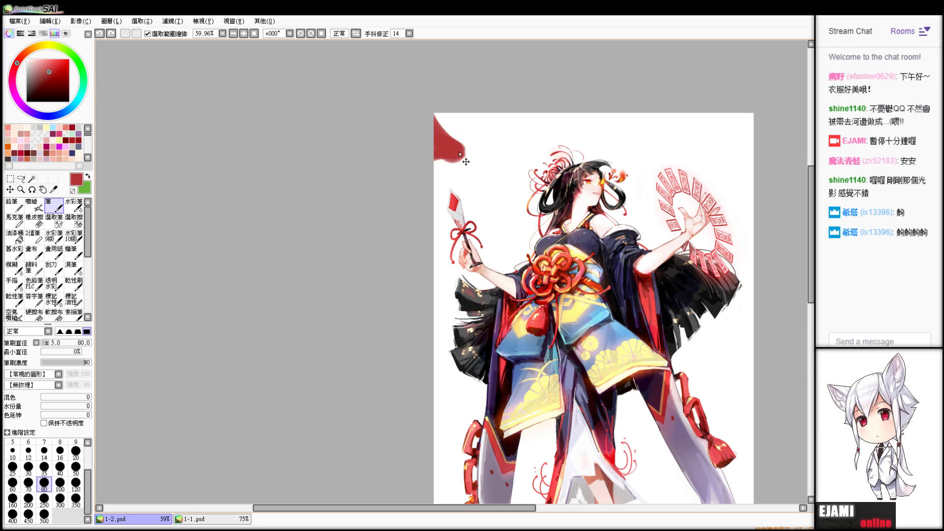
key(ctrl+z)
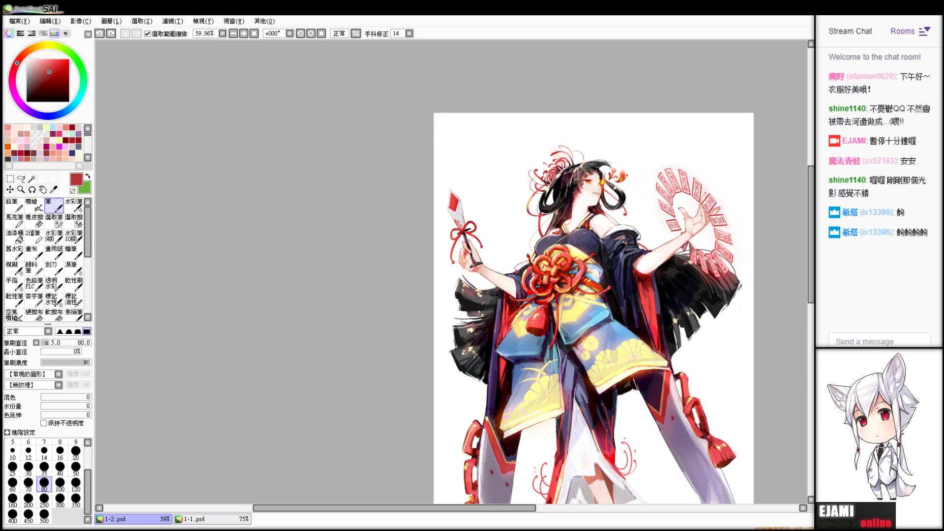
- Lower the brush density to 28, try a faint stroke over the upper-left corner and undo it
click(55, 363)
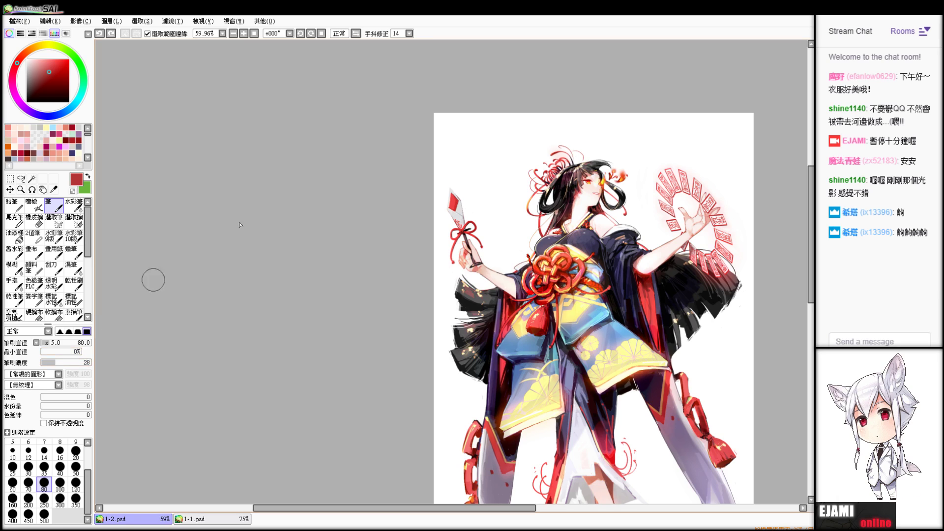
mouse_move(411, 123)
mouse_down()
mouse_move(461, 153)
mouse_move(445, 104)
mouse_move(451, 139)
mouse_up()
key(ctrl+z)
key(ctrl+z)
key(ctrl+z)
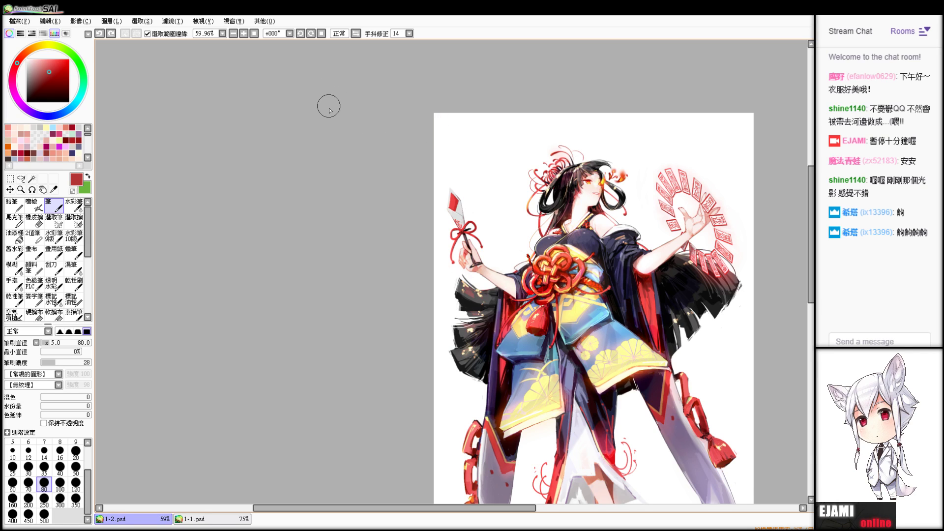
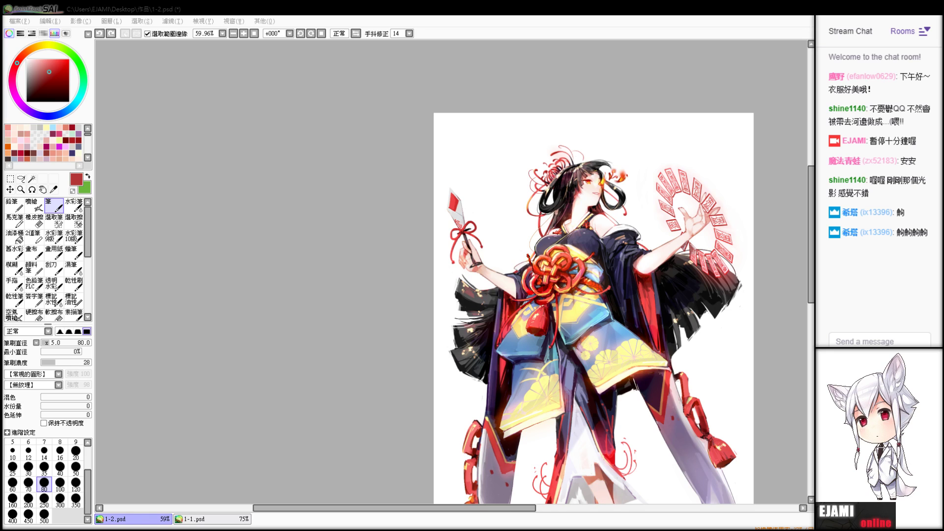
- Open the red lily image and copy it, closing both that file and 1-1.psd
double_click(290, 63)
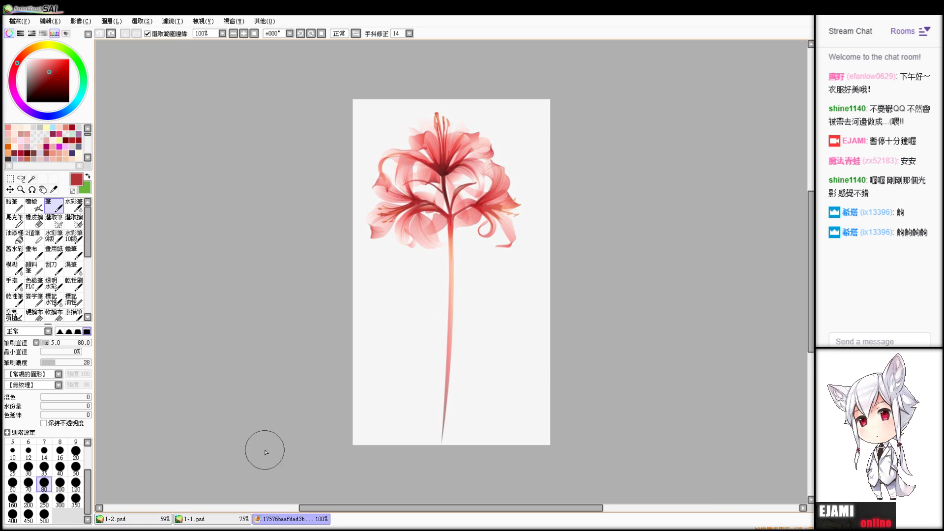
click(227, 519)
drag(256, 449, 253, 453)
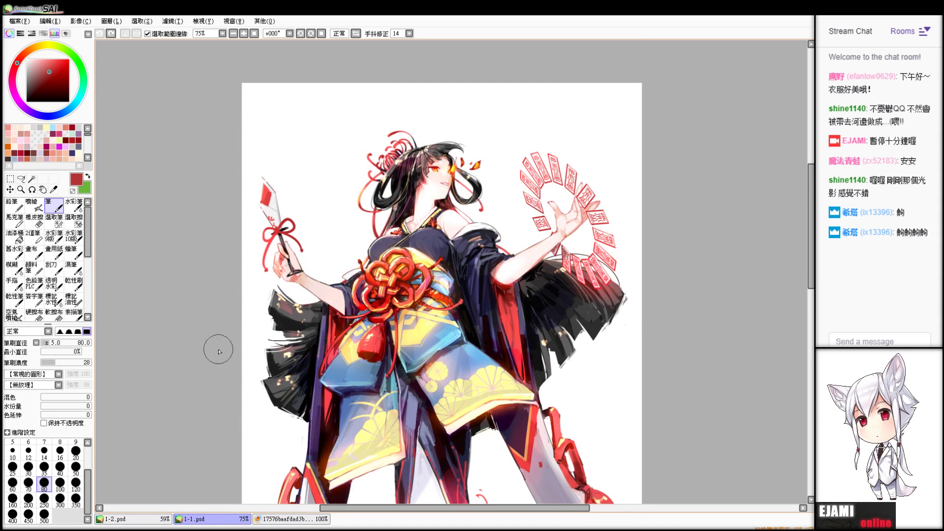
key(ctrl+w)
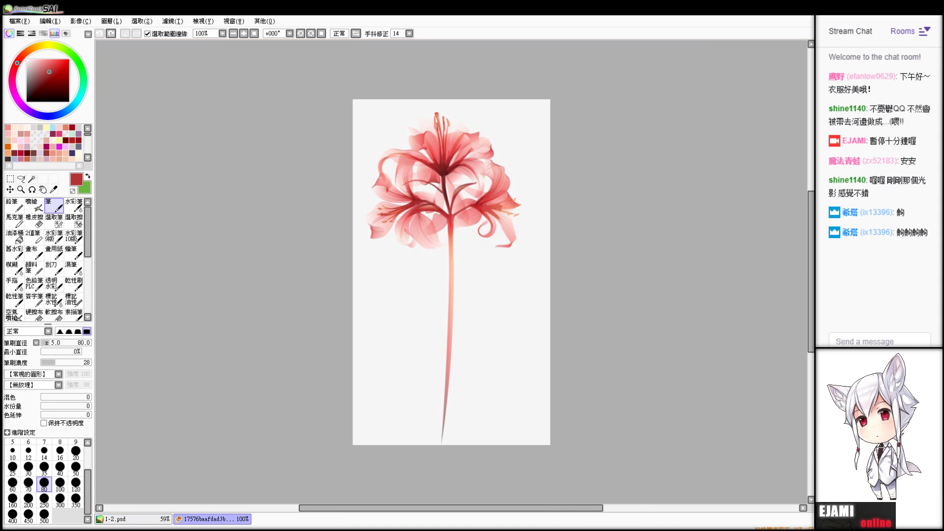
key(ctrl+w)
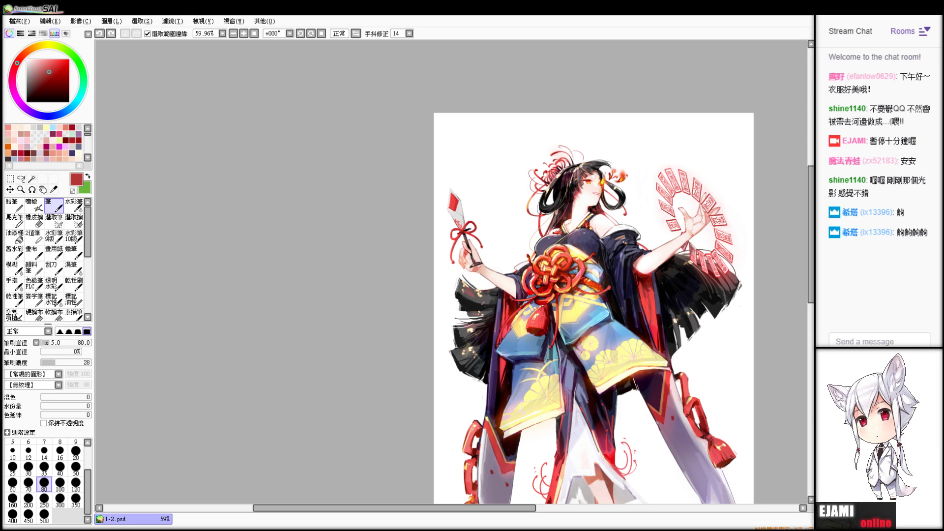
- Paste the lily image into 1-2.psd and brighten it with a color adjustment filter until its gray background is white
key(ctrl+y)
key(ctrl+v)
click(169, 22)
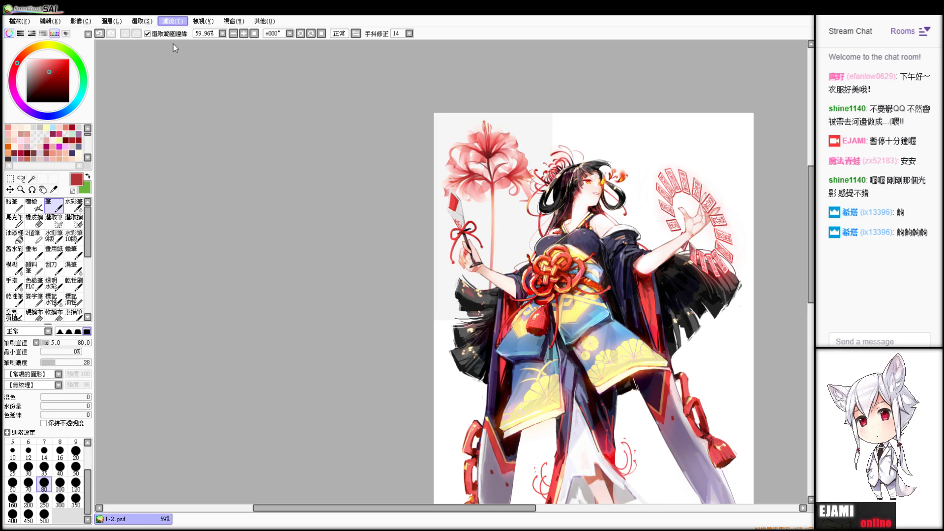
click(177, 39)
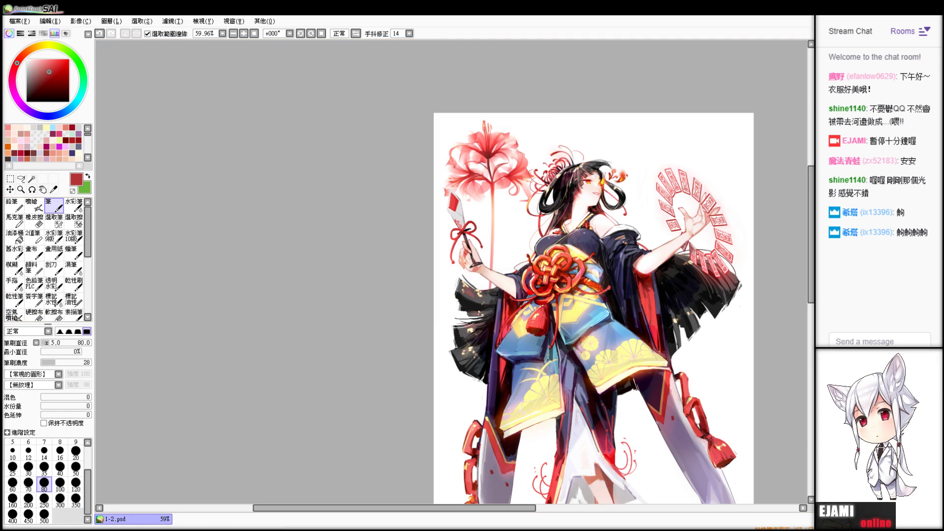
- Rotate the pasted lily so the stem points off the canvas, and place the blossom in the upper-left corner
click(10, 178)
key(ctrl+t)
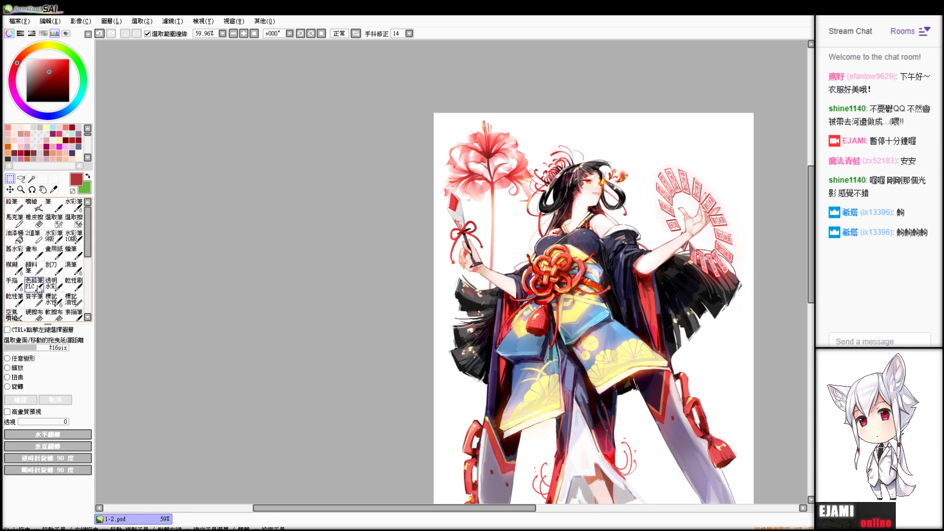
drag(290, 304, 639, 198)
drag(532, 224, 444, 108)
drag(394, 129, 418, 108)
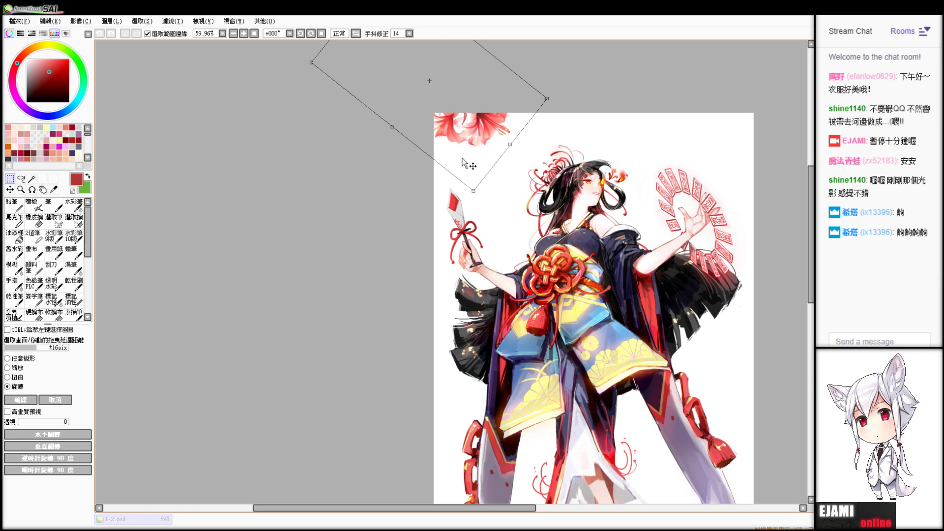
drag(462, 162, 465, 182)
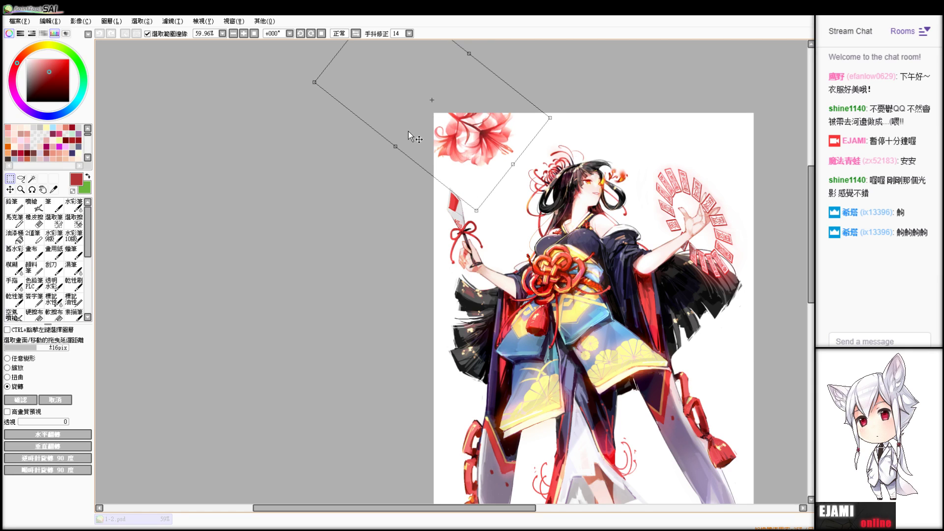
click(12, 398)
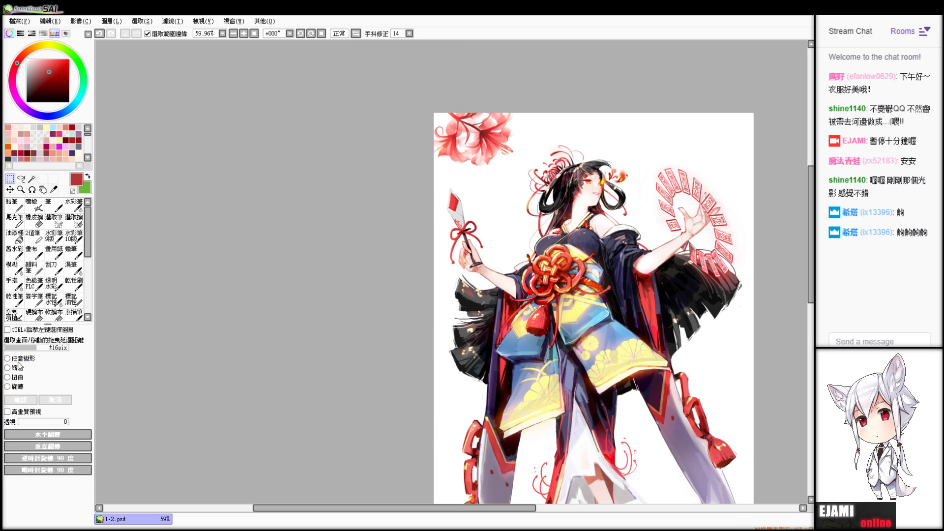
- Scale the corner lily up slightly and reposition it so the blossom fills the canvas's upper-left corner
key(ctrl+t)
drag(550, 211, 569, 231)
drag(509, 216, 478, 197)
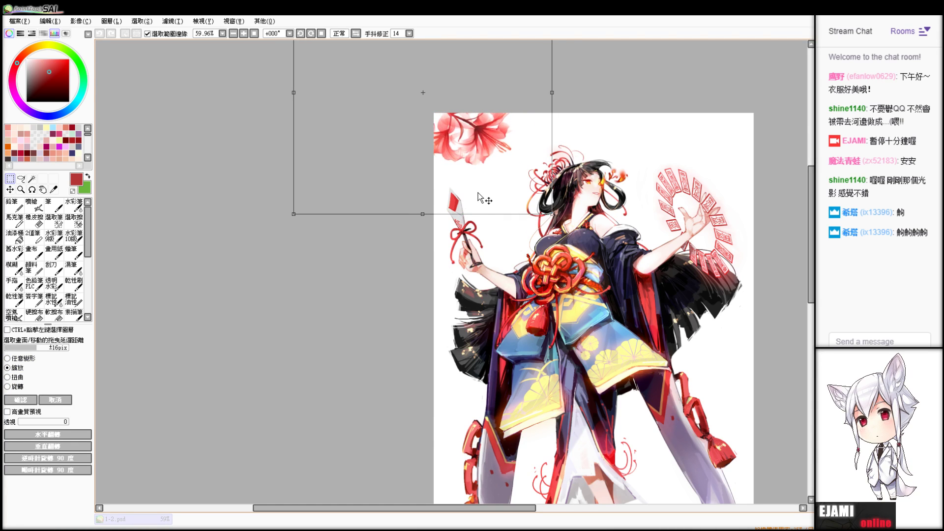
click(20, 400)
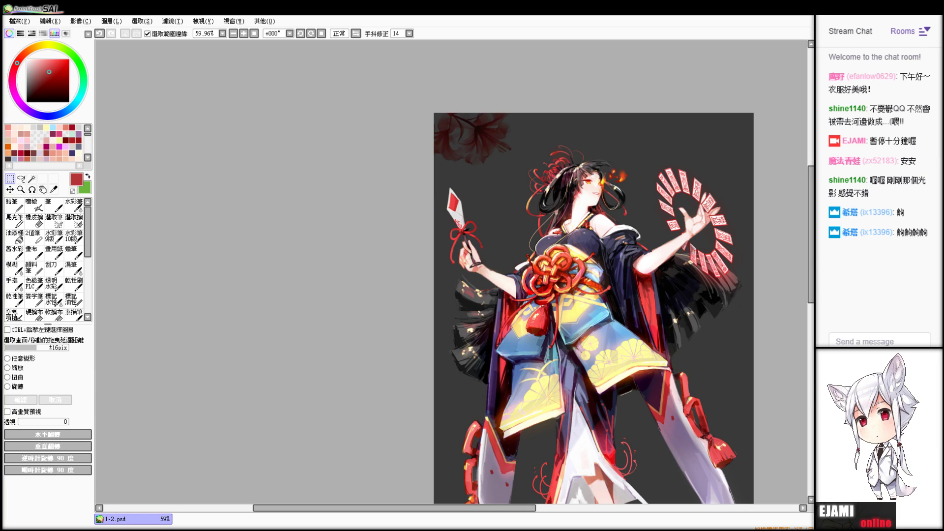
- Undo the latest changes made to the lily layer while trying the dark background
key(ctrl+z)
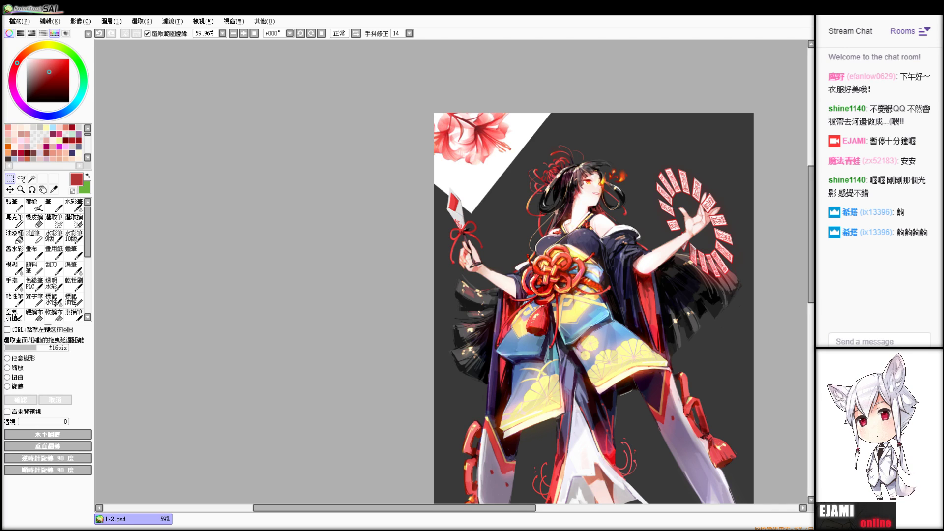
key(ctrl+z)
key(ctrl+z)
key(ctrl+z)
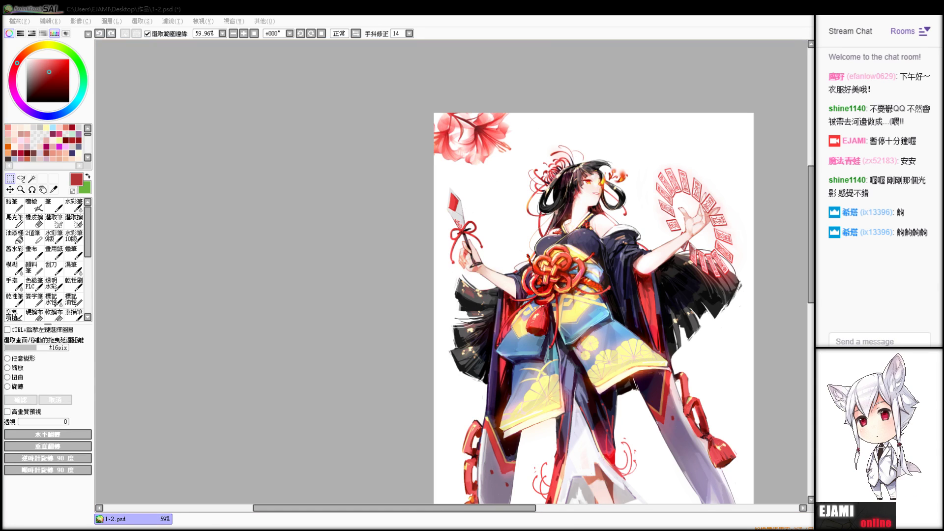
- Bring up OBS to check the stream preview and put its window away again
click(346, 523)
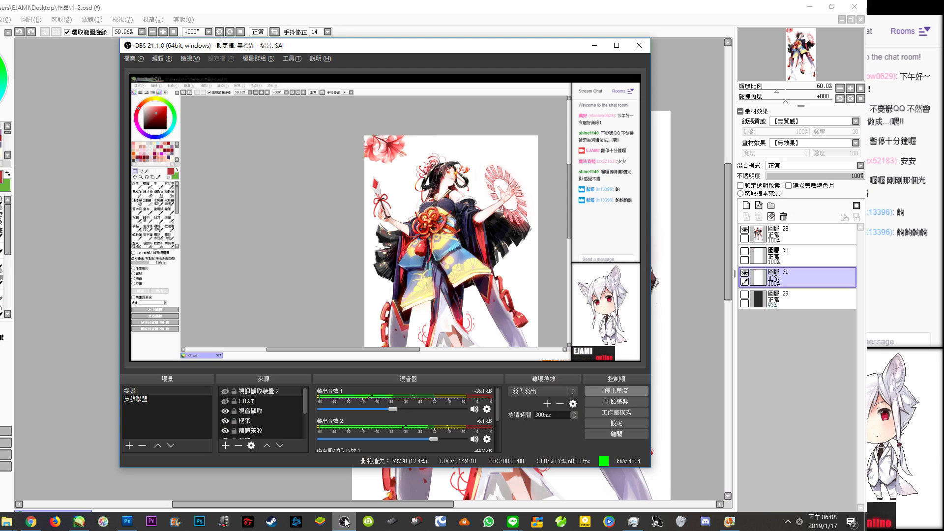
click(346, 523)
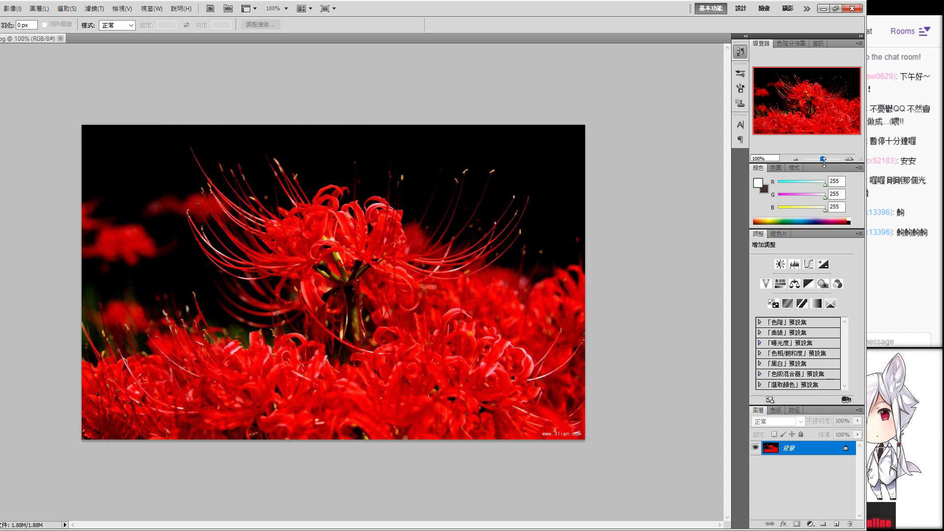
- Try a blur filter on the red spider lily photo
drag(823, 159, 821, 161)
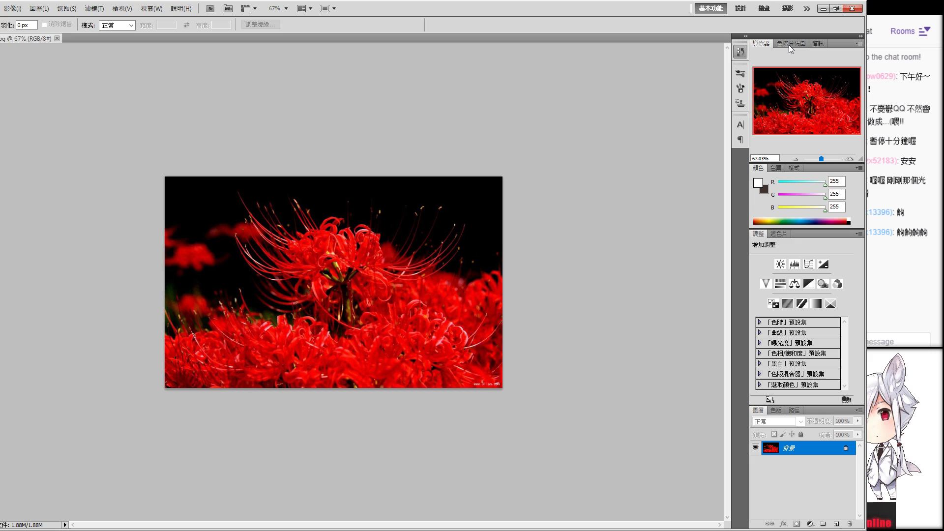
click(94, 8)
click(212, 220)
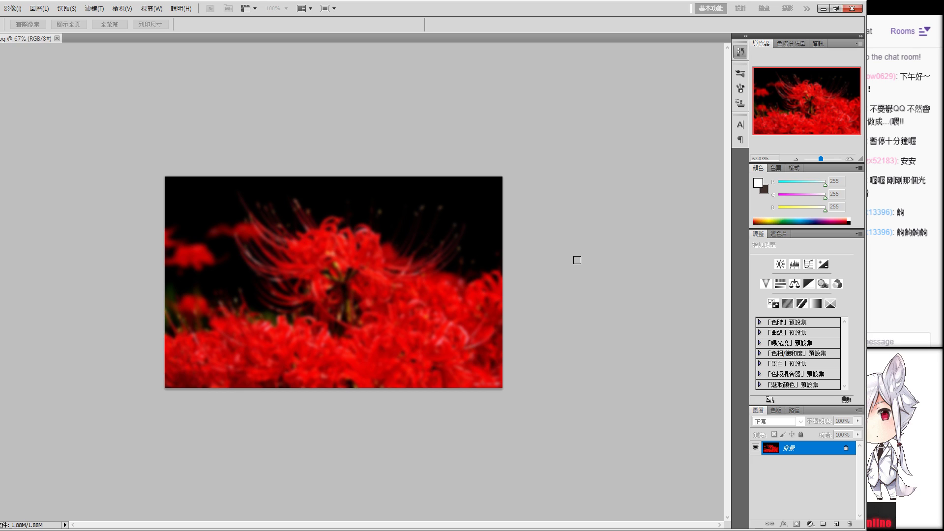
click(679, 128)
- Close the spider lily photo and exit Photoshop to return to the illustration in PaintTool SAI
click(57, 38)
double_click(380, 64)
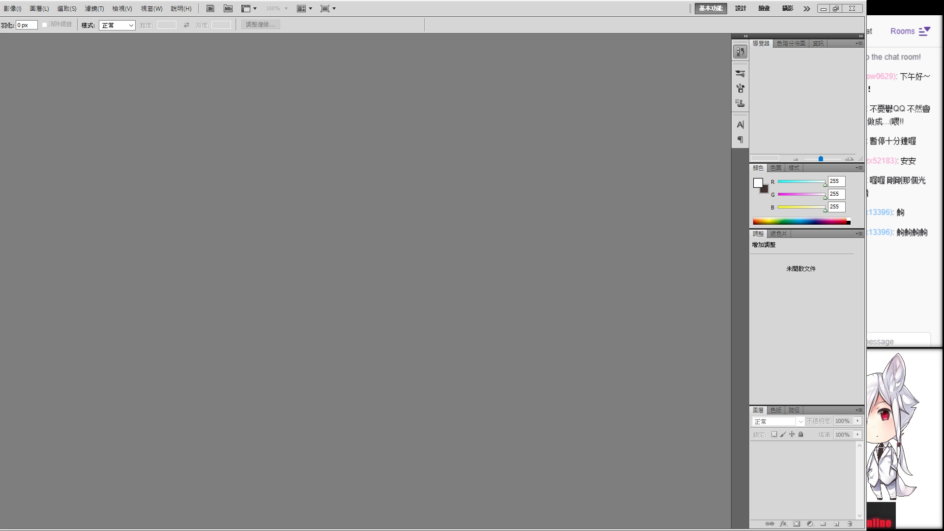
click(855, 8)
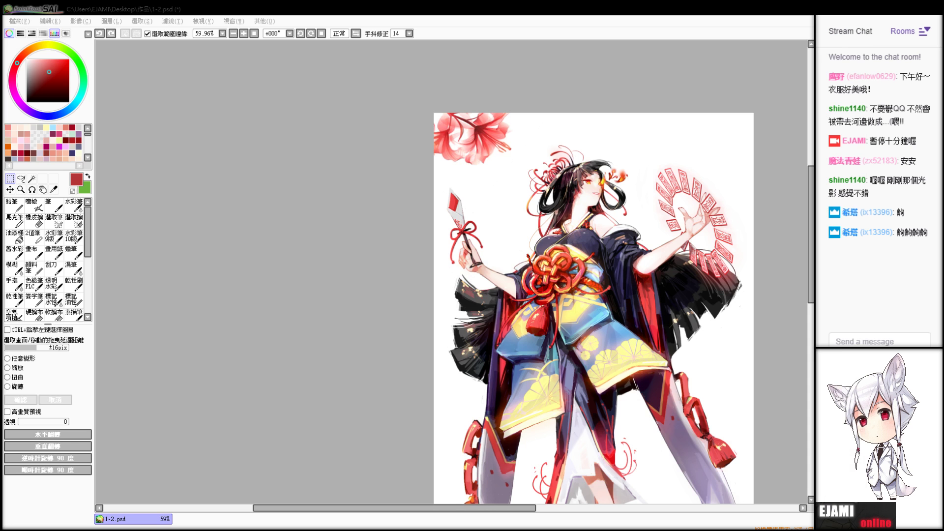
- Paste a copy of the red lily into the illustration and place it behind the character's card fan
scroll(447, 108, down, 1)
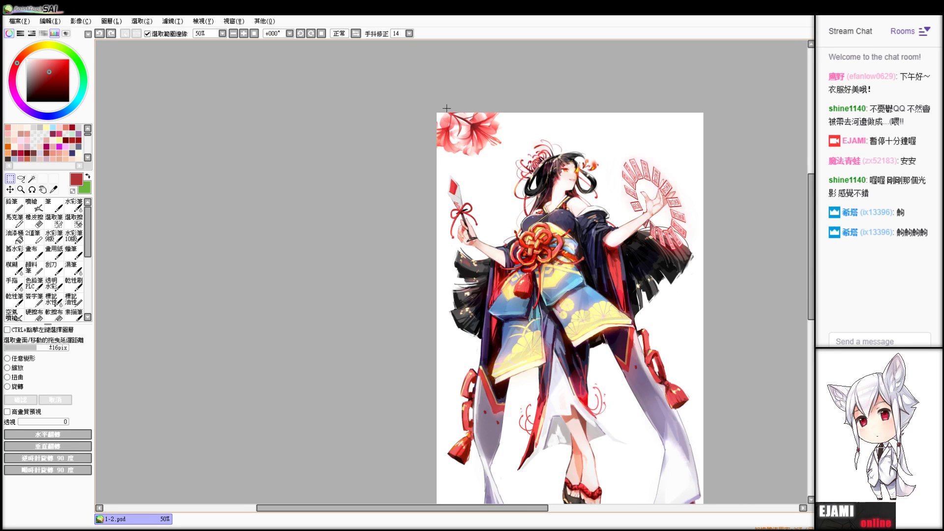
scroll(446, 109, up, 3)
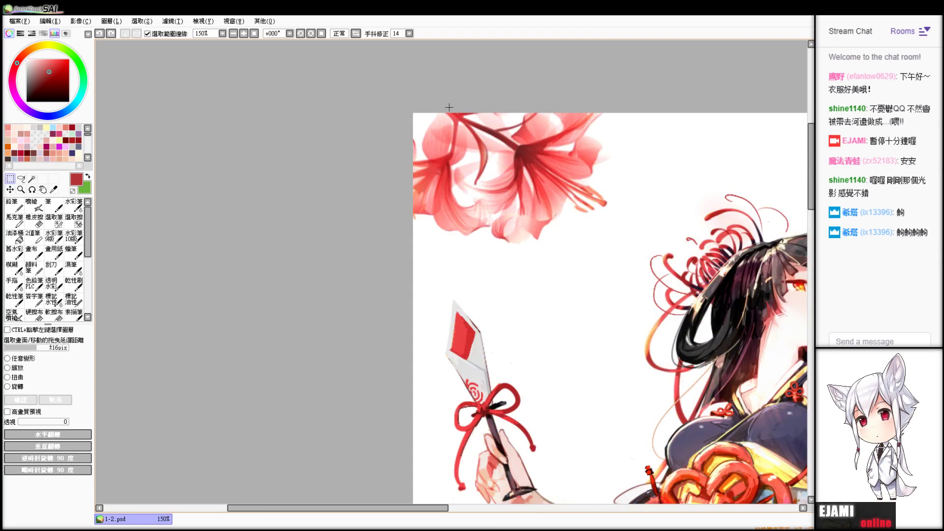
scroll(449, 107, down, 2)
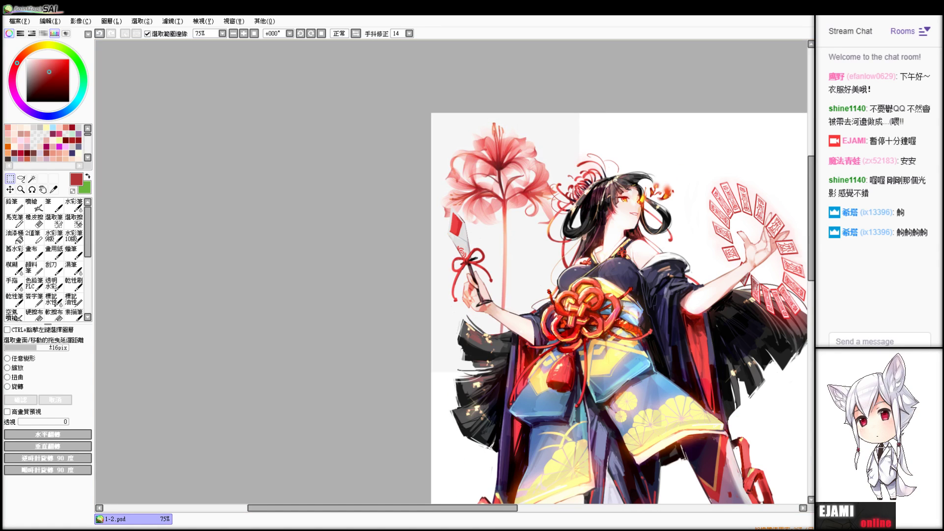
key(ctrl+z)
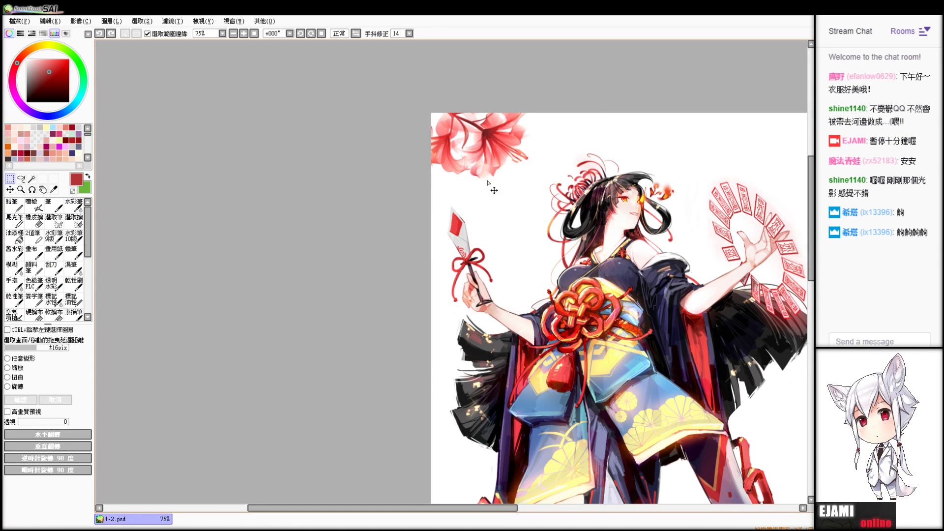
drag(478, 180, 725, 382)
key(ctrl+a)
key(ctrl+v)
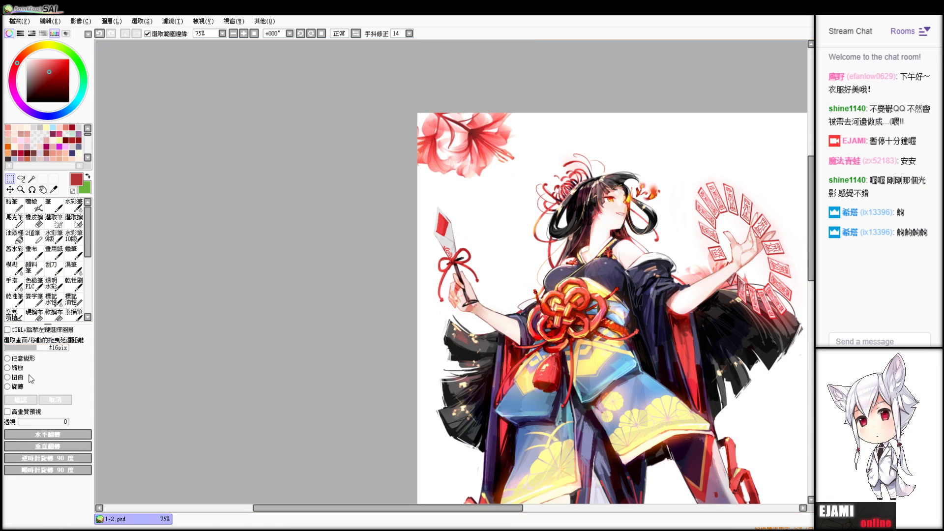
- Rotate the lily copy, move it to the canvas's upper-right corner and apply the transformation
click(14, 387)
drag(295, 289, 581, 15)
drag(590, 334, 781, 67)
drag(688, 276, 629, 282)
scroll(700, 146, down, 3)
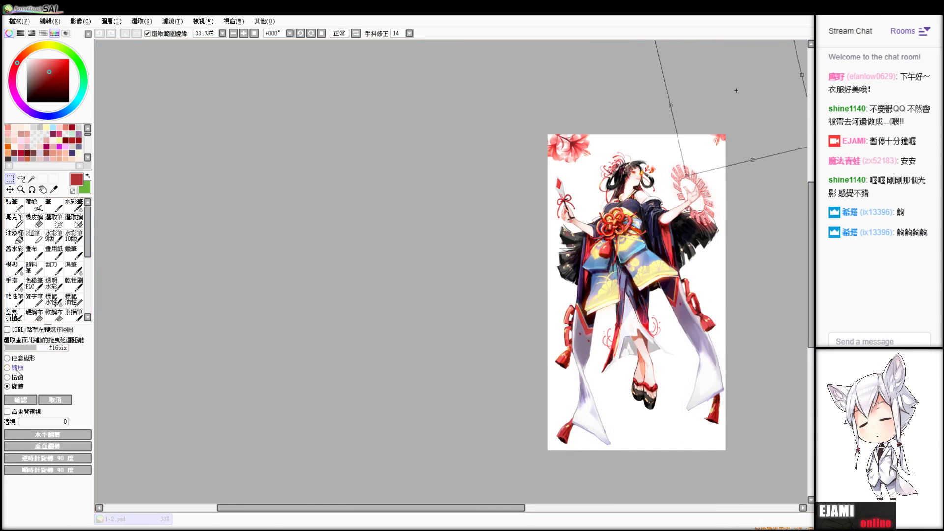
click(25, 400)
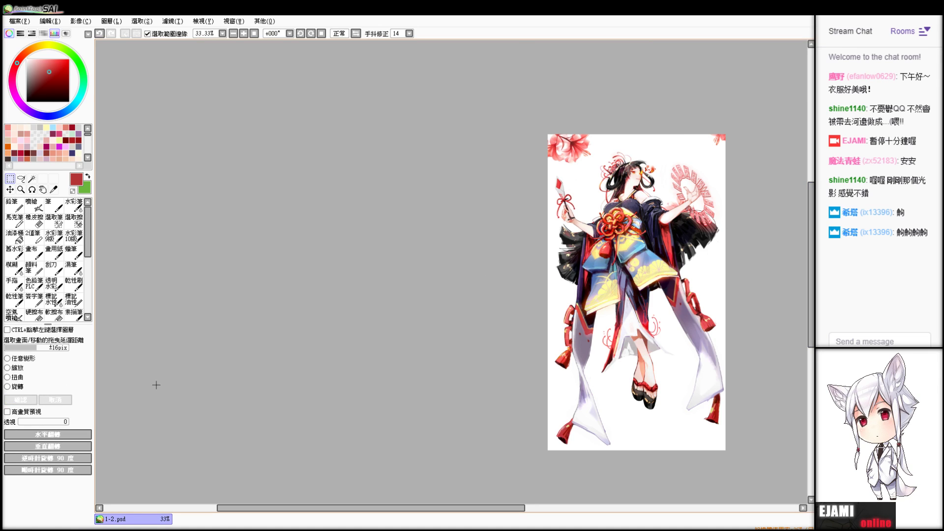
- Place another lily at the canvas's left edge, behind the raised paddle in the character's hand
click(123, 19)
click(153, 202)
drag(591, 279, 553, 255)
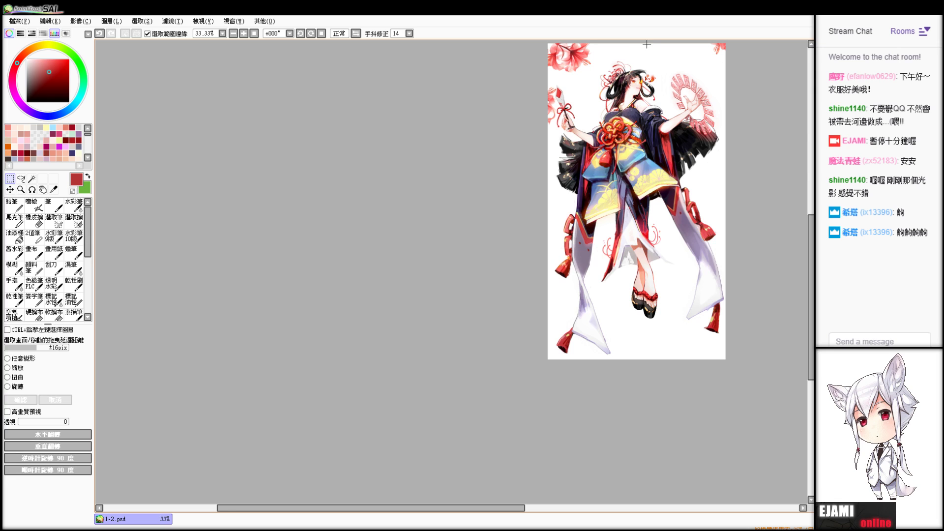
scroll(586, 47, up, 1)
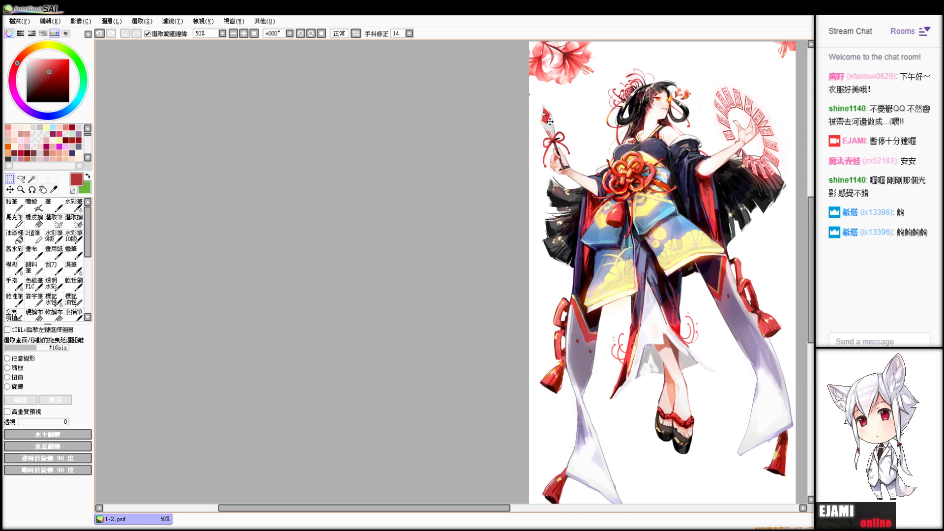
key(e)
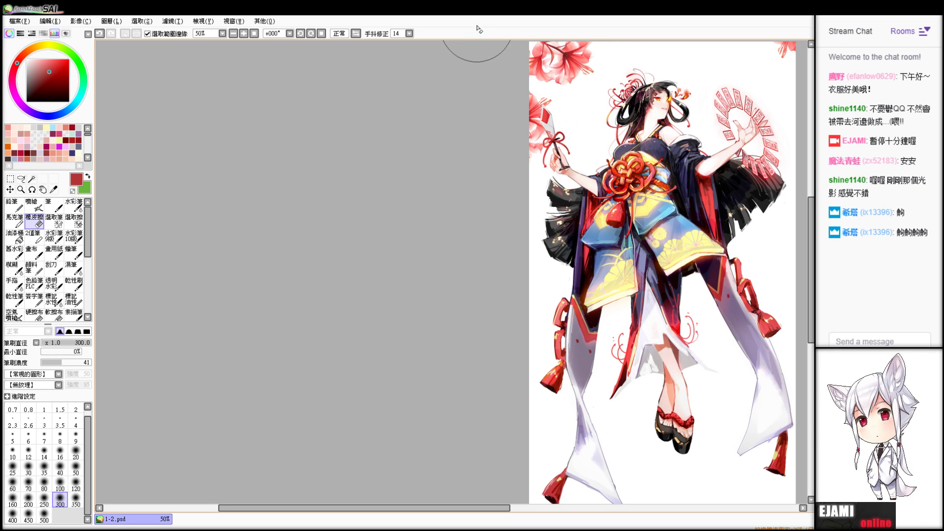
drag(660, 236, 646, 341)
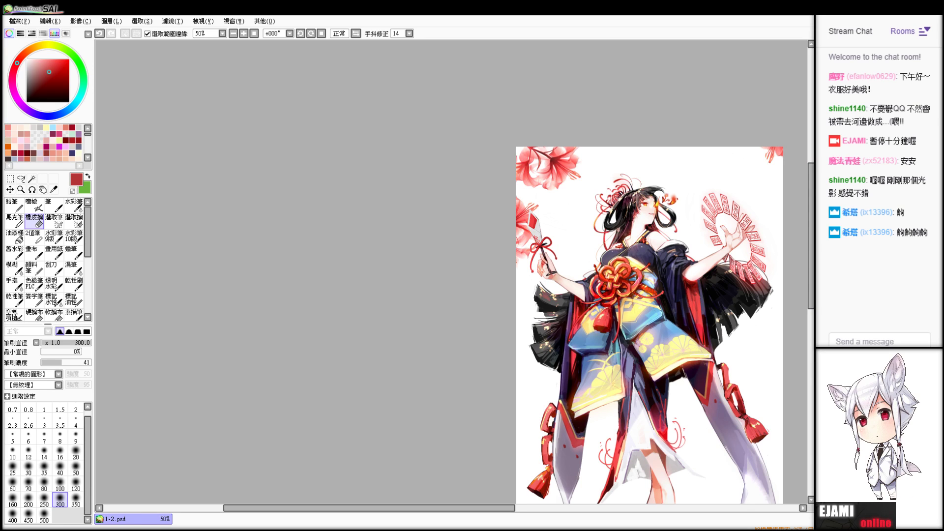
- Adjust the color and contrast of the lilies at the left edge and upper-left corner towards a deeper red
click(179, 33)
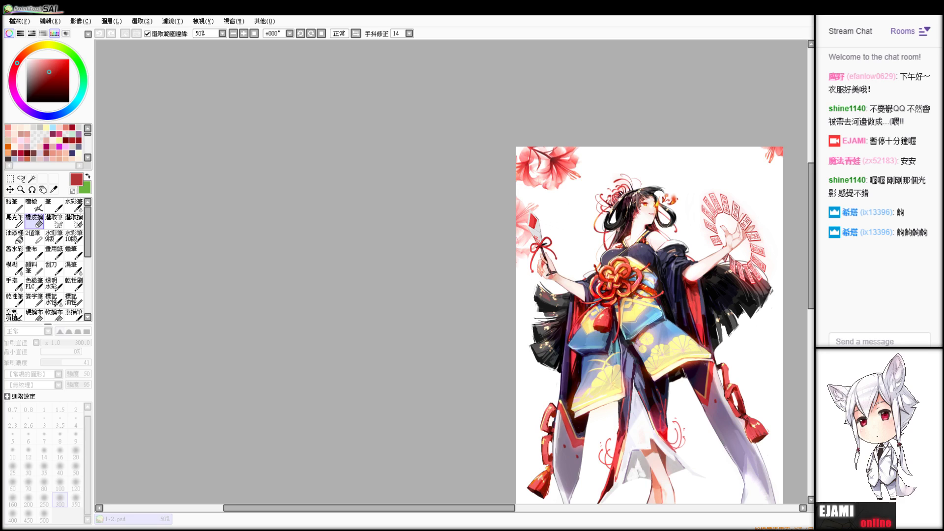
key(Return)
click(161, 24)
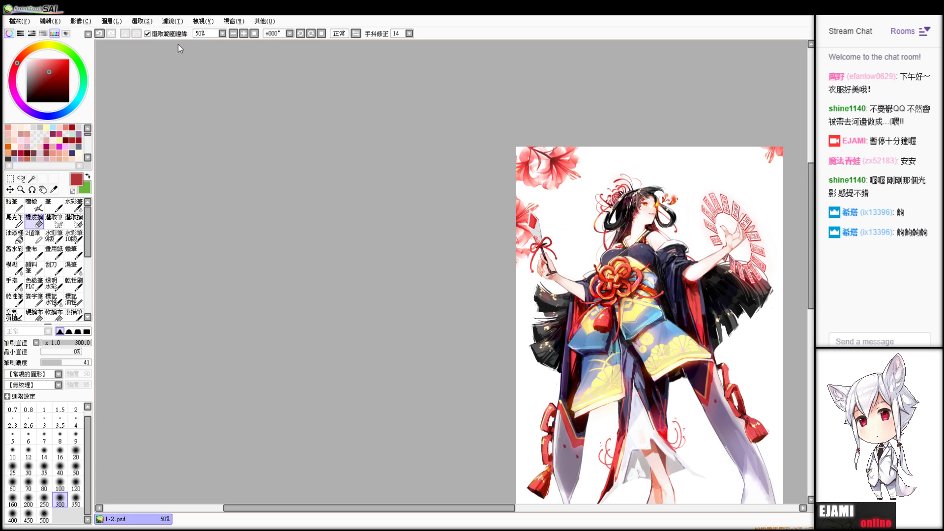
click(179, 44)
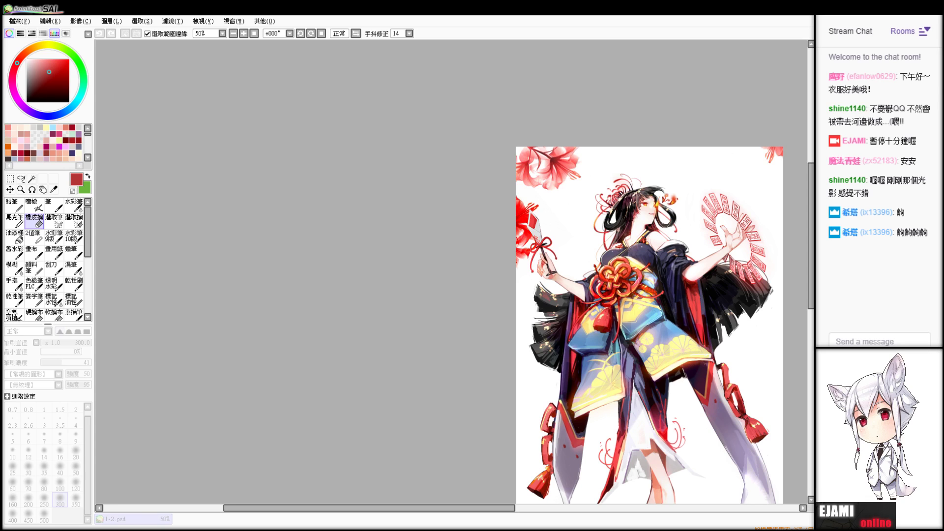
key(Return)
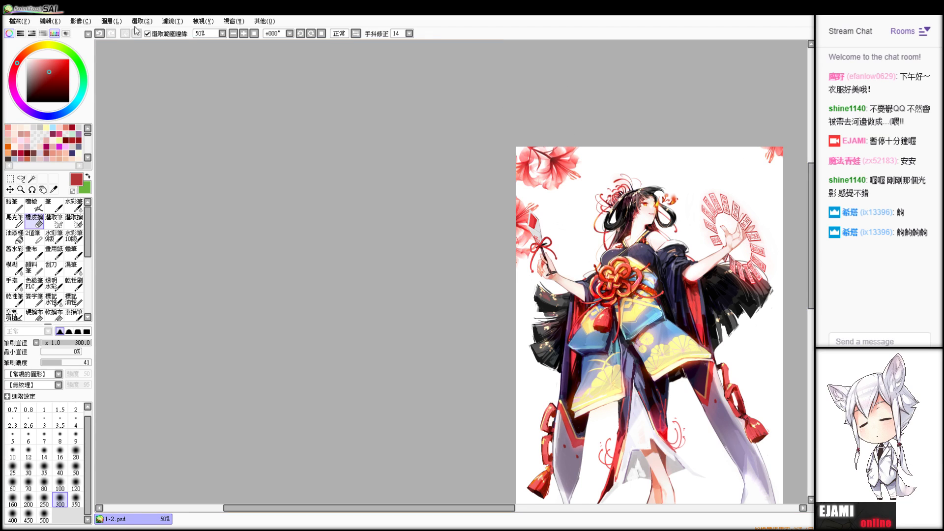
click(192, 43)
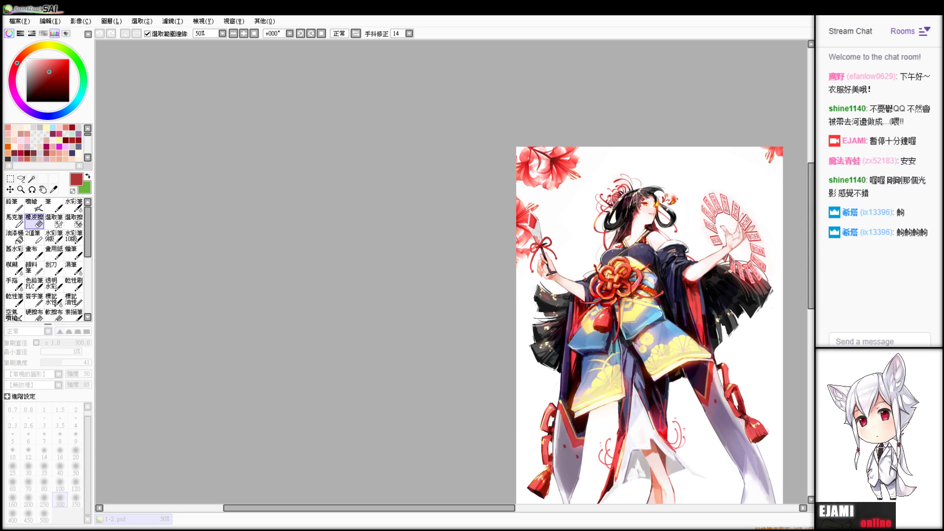
key(alt+Tab)
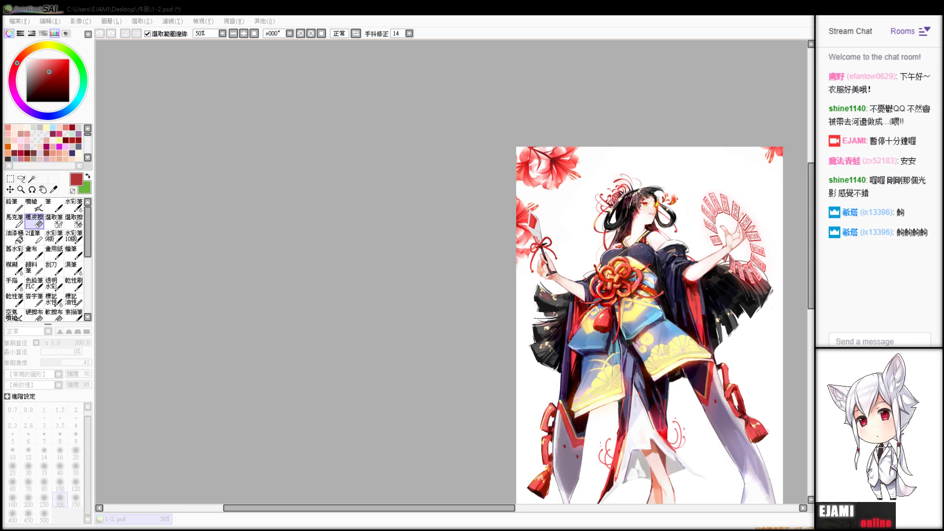
- Try painting on the left-edge lily with the airbrush and brush, using reds sampled from the hair ornament and paddle
scroll(629, 147, up, 3)
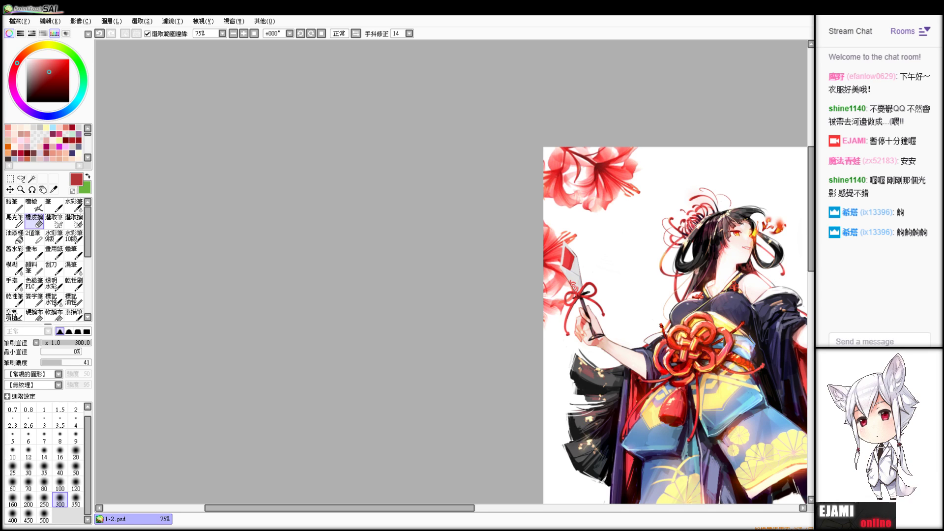
scroll(711, 116, right, 3)
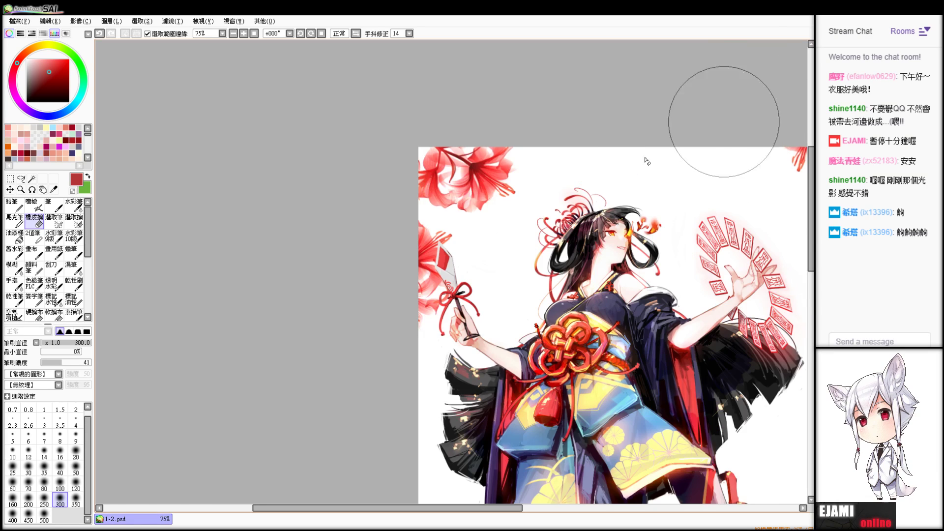
alt+click(549, 221)
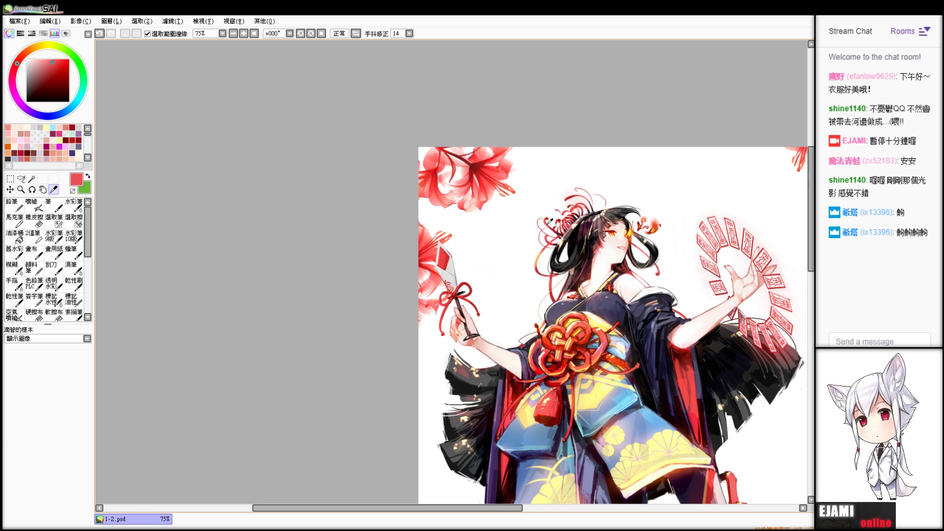
alt+click(549, 222)
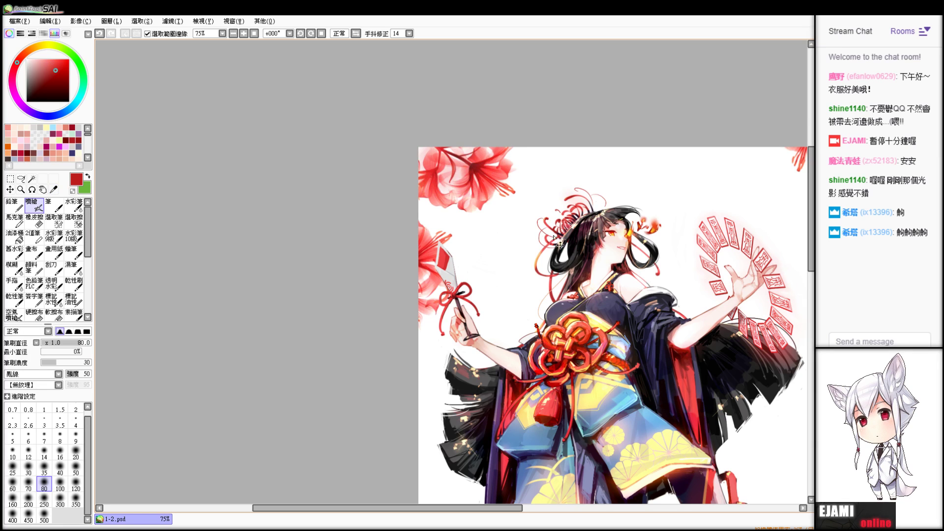
key(ctrl+z)
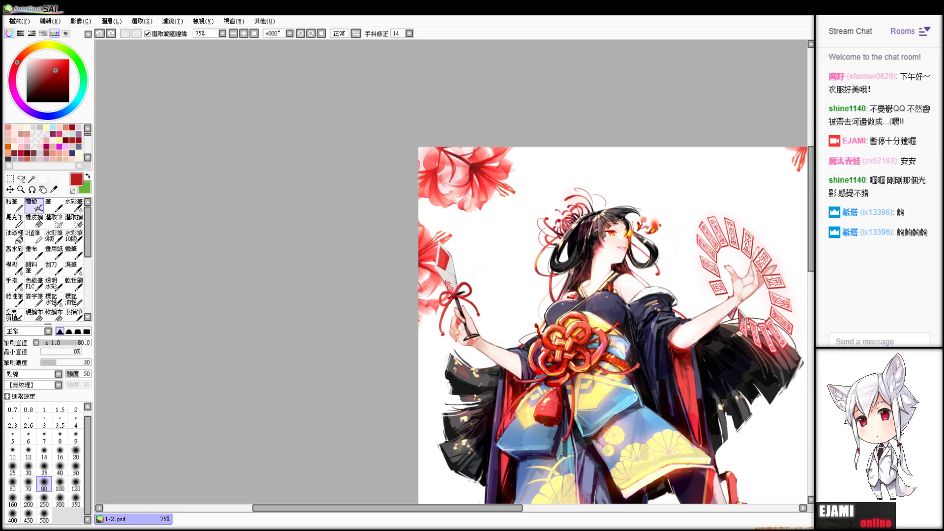
alt+click(441, 259)
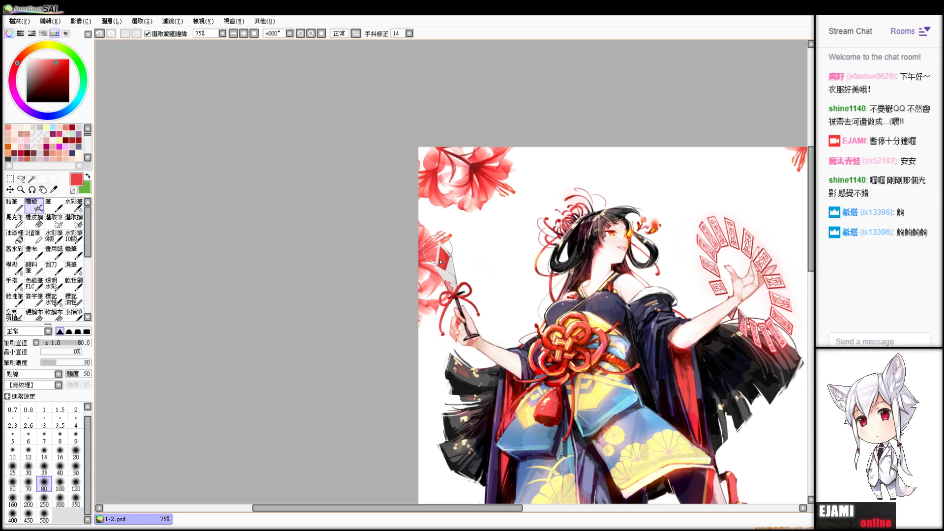
key(n)
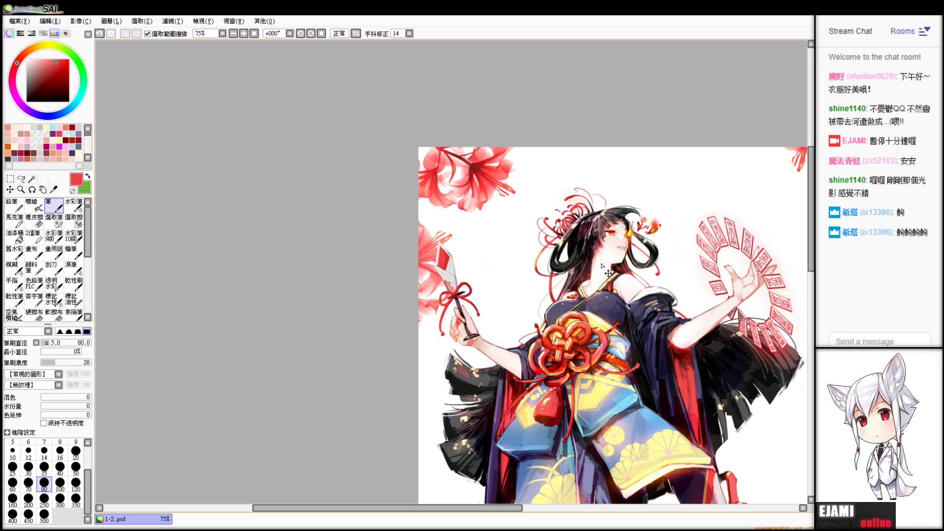
key(ctrl+z)
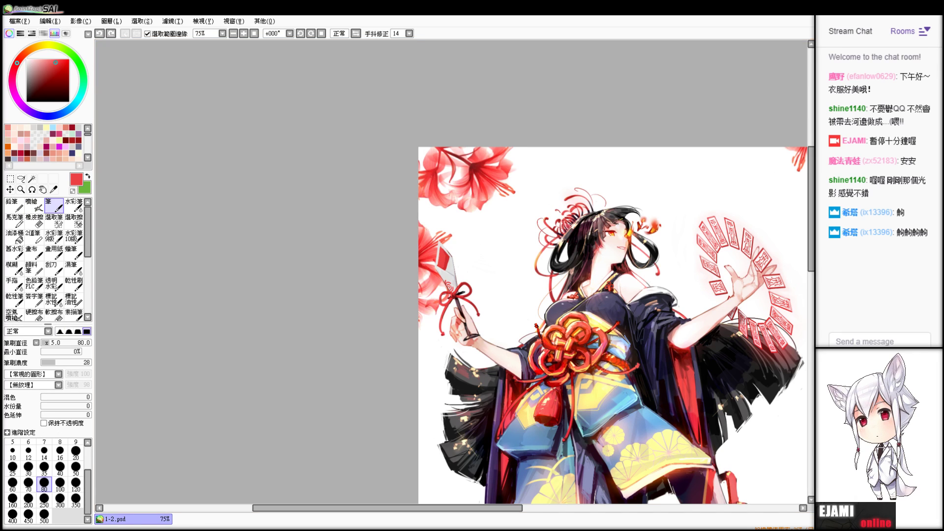
- Set the eraser to a textured shape with a hard edge, size 100 and density 100
key(e)
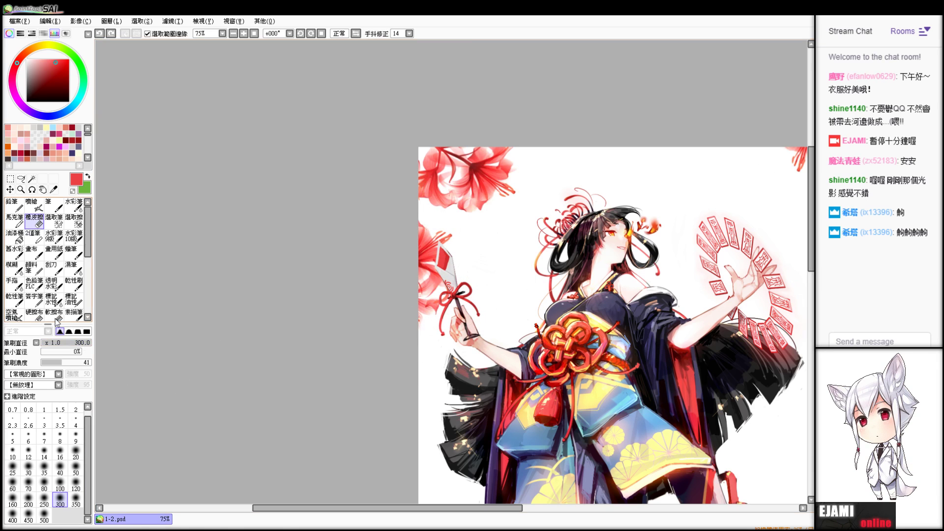
click(58, 375)
click(47, 389)
click(86, 332)
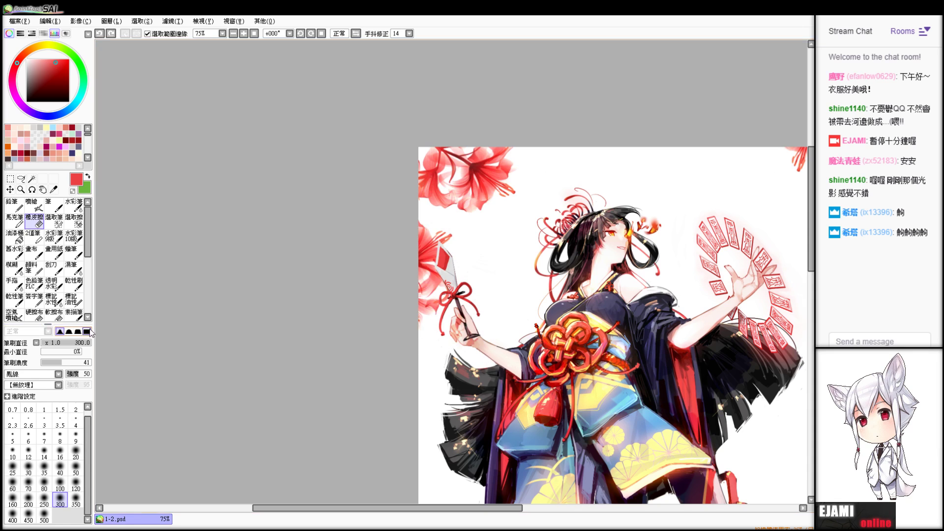
click(90, 364)
drag(65, 343, 94, 342)
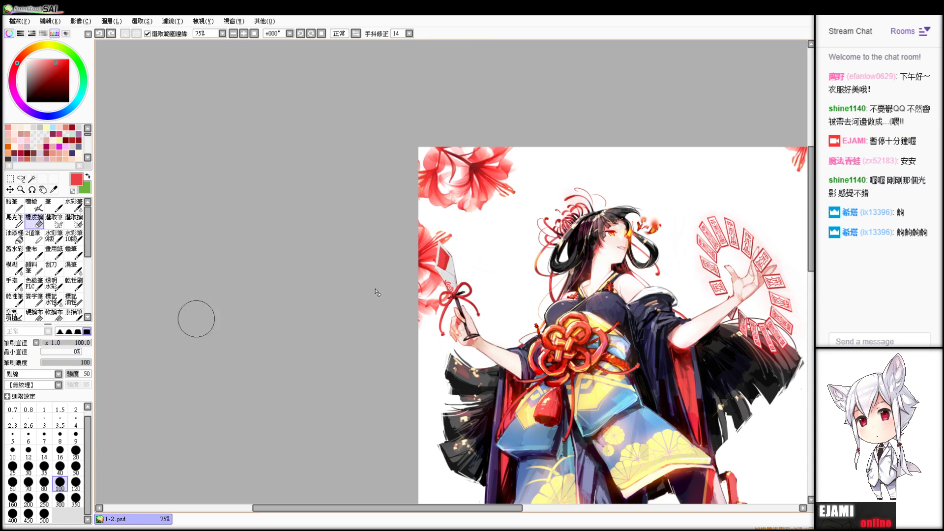
- Try erasing the lily around the raised paddle, undo the stroke and set the eraser size to 1
mouse_move(465, 217)
mouse_down()
mouse_move(477, 245)
mouse_move(474, 303)
mouse_move(455, 282)
mouse_move(448, 312)
mouse_move(463, 273)
mouse_up()
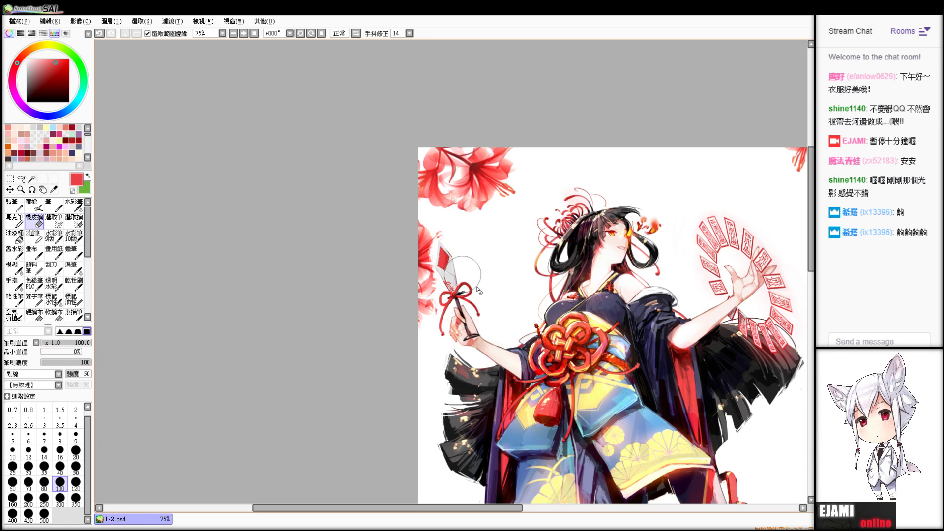
key(ctrl+z)
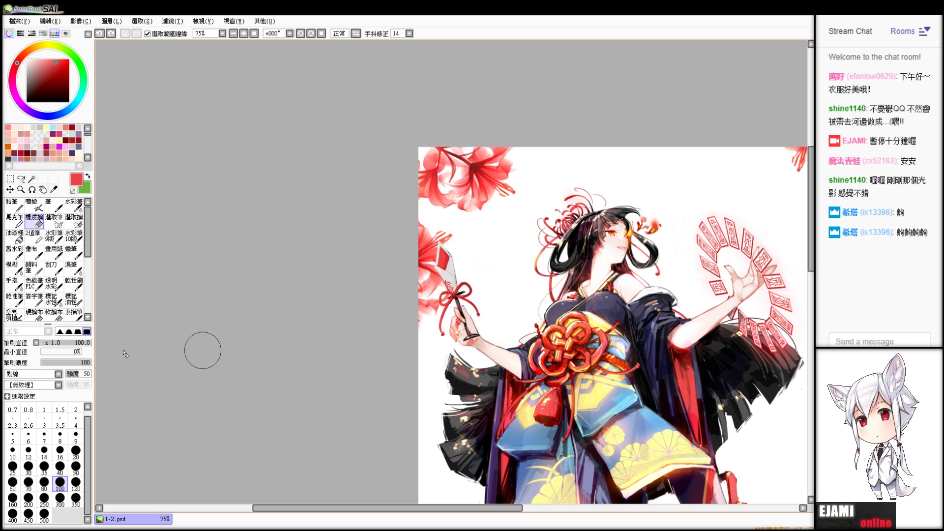
click(44, 409)
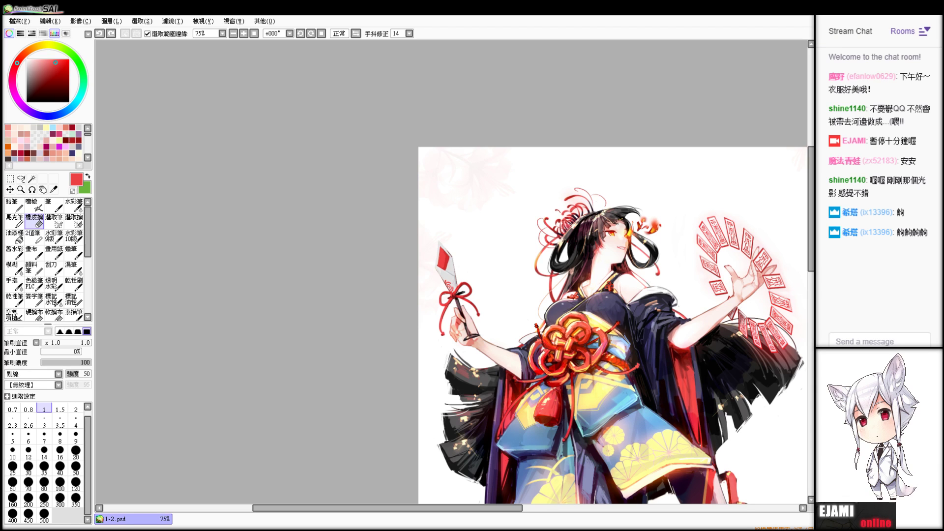
scroll(451, 272, up, 3)
scroll(451, 272, down, 5)
scroll(451, 272, down, 1)
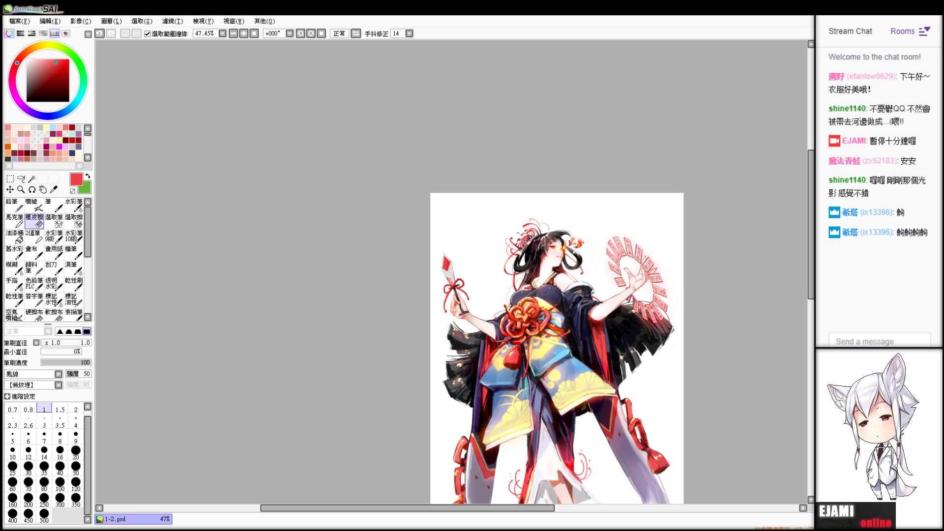
scroll(516, 320, down, 2)
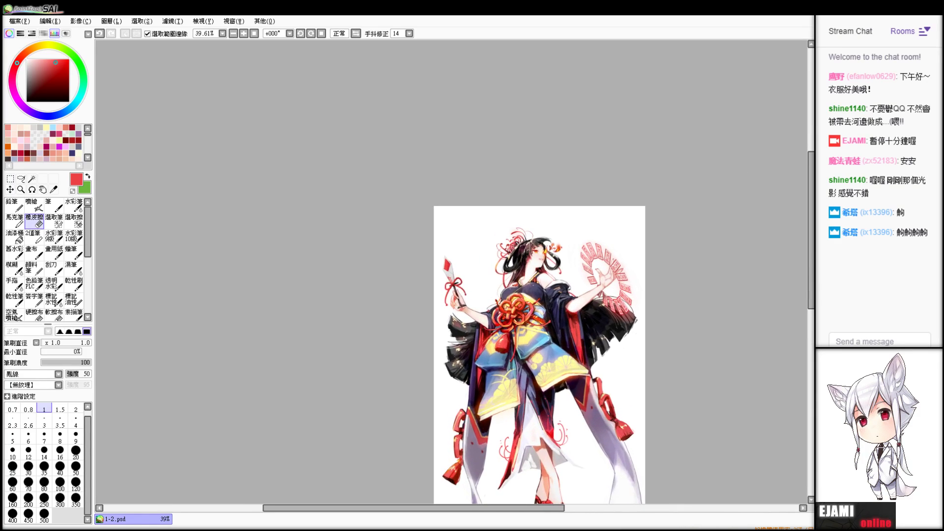
drag(516, 320, 515, 317)
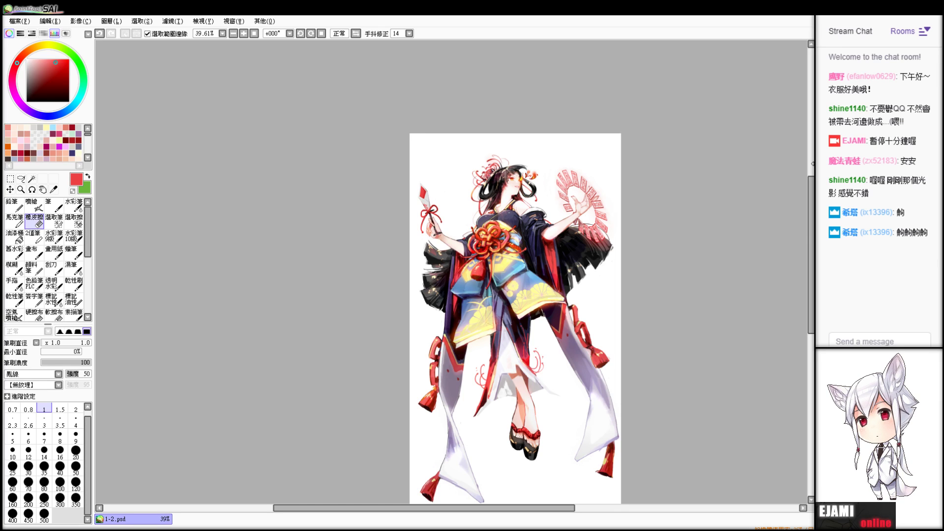
key(alt+Tab)
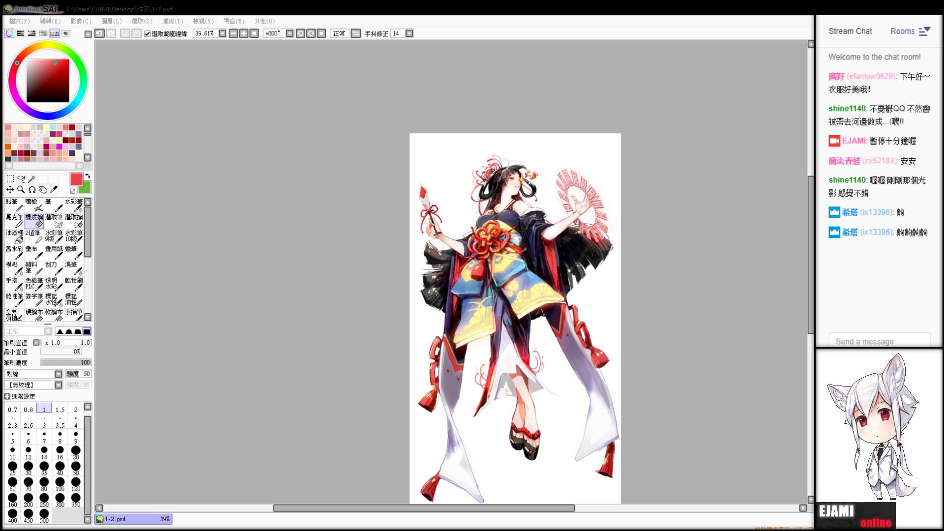
key(alt+Tab)
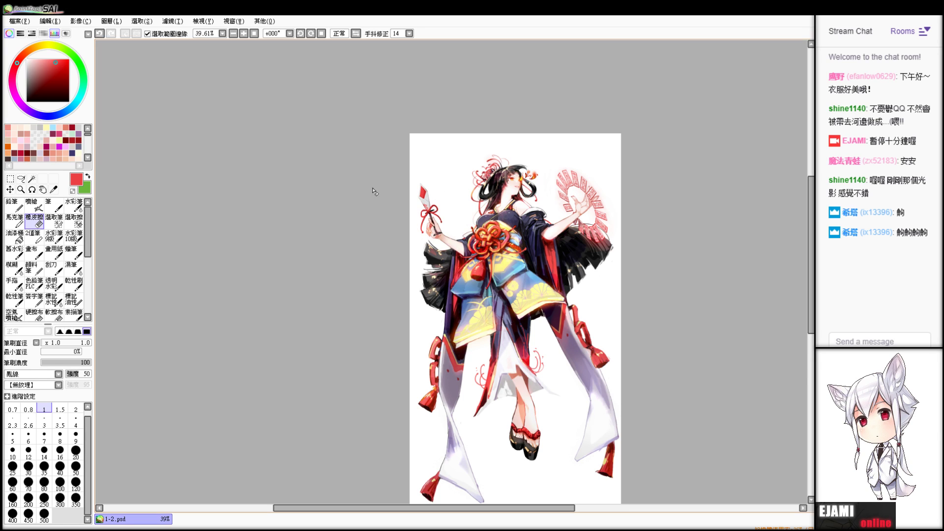
- Sample a bright red and draw a small rounded square outline in pencil on the blank area beside the sandals
scroll(572, 220, up, 1)
drag(551, 295, 529, 129)
key(alt)
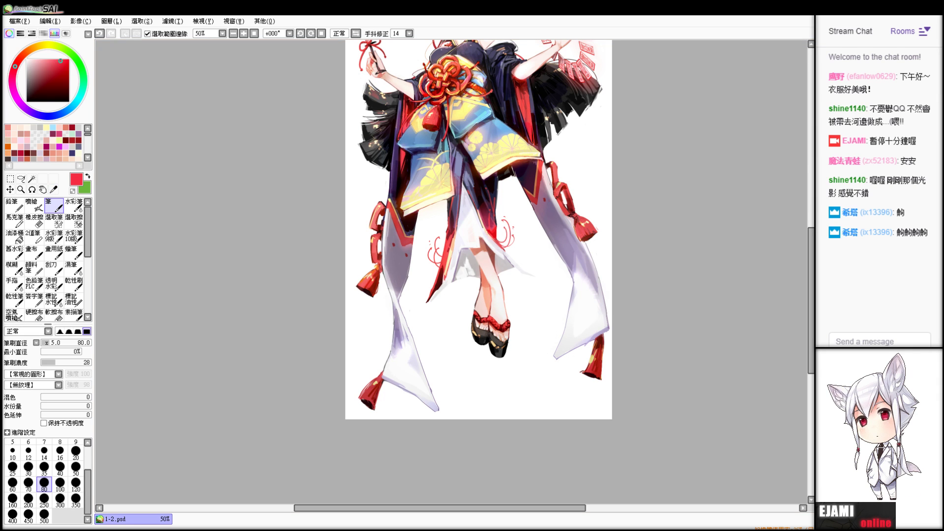
scroll(500, 339, up, 6)
drag(500, 339, 441, 261)
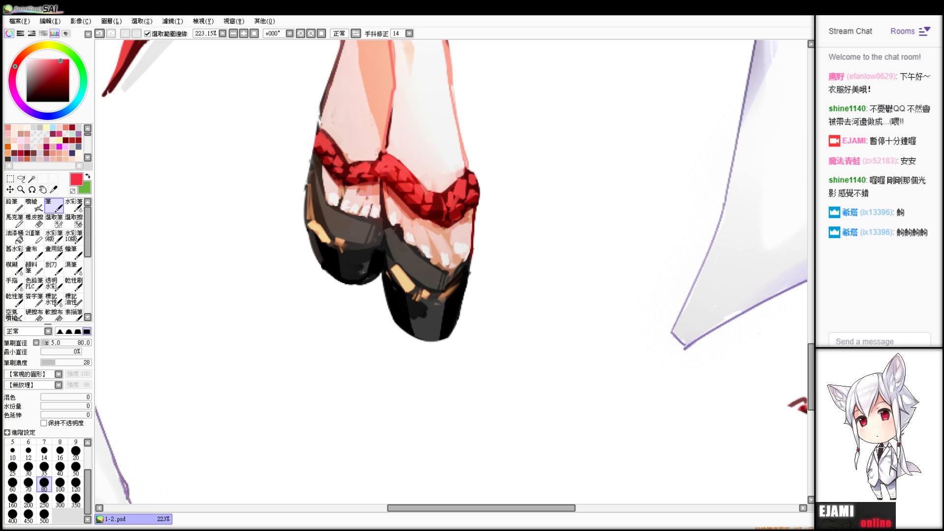
key(n)
drag(597, 209, 598, 211)
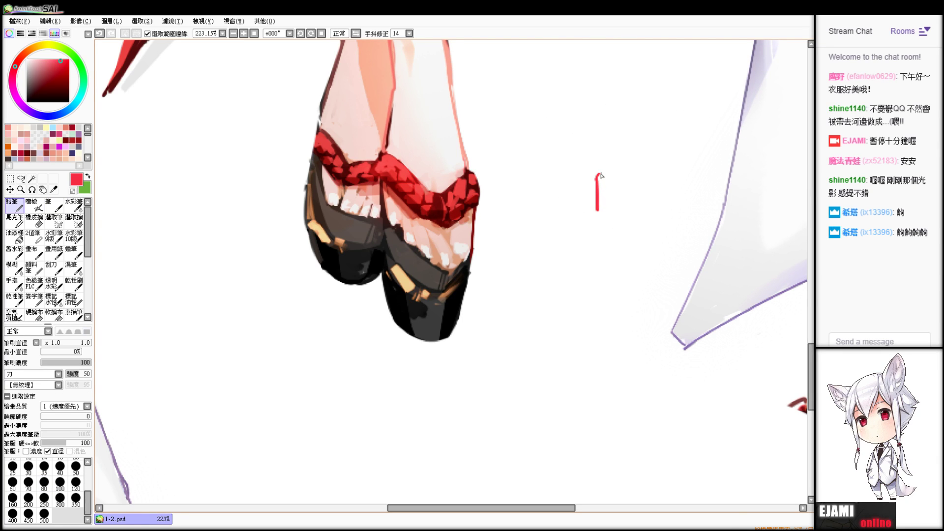
drag(601, 175, 642, 178)
key(ctrl+z)
drag(601, 215, 642, 212)
key(ctrl+z)
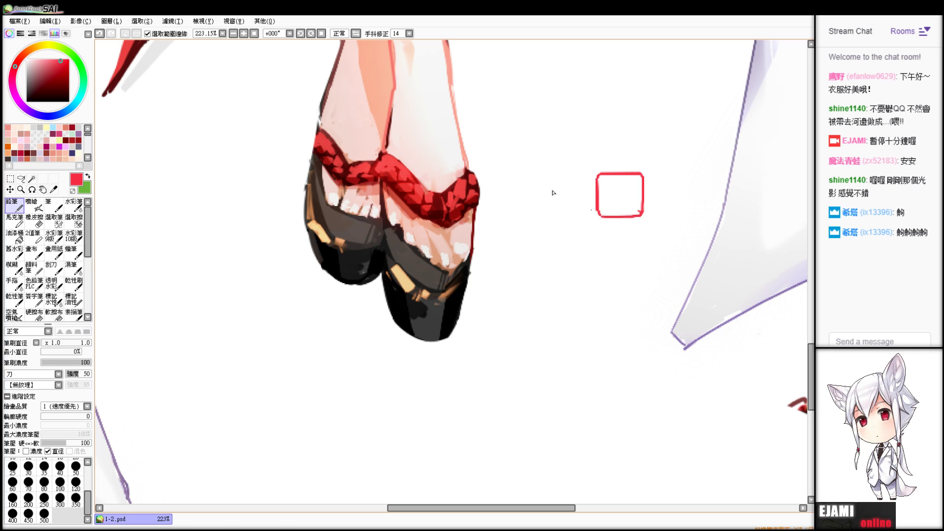
- Fill the rounded square outline beside the sandals with the same bright red
click(21, 240)
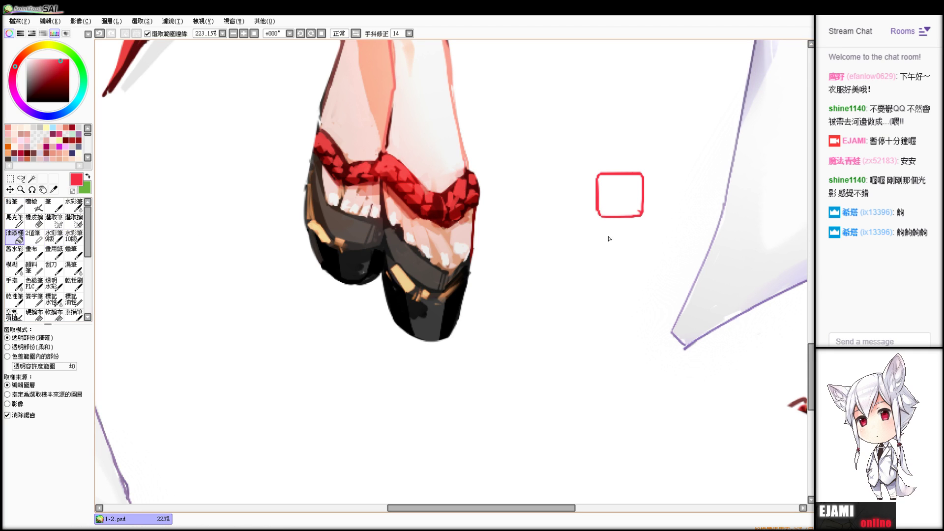
click(615, 207)
key(n)
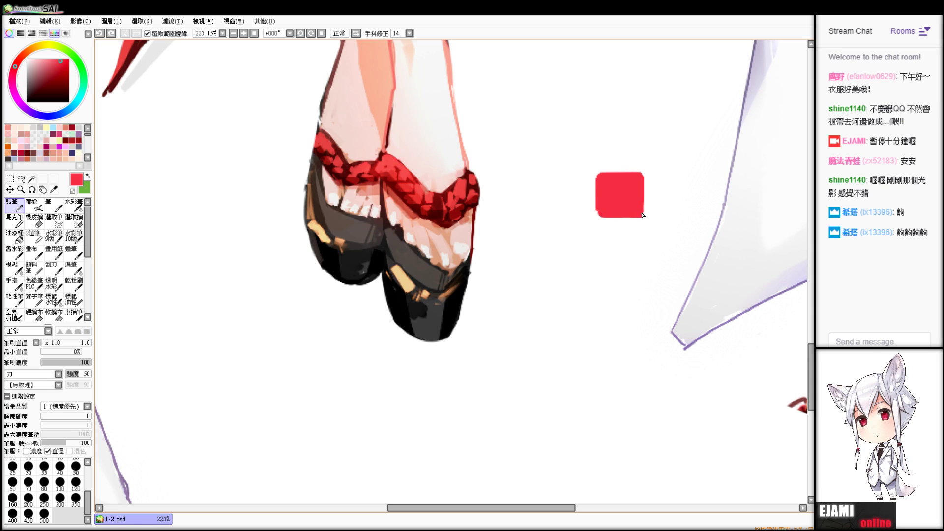
- Choose a darker red and repaint the filled square with the brush
click(61, 66)
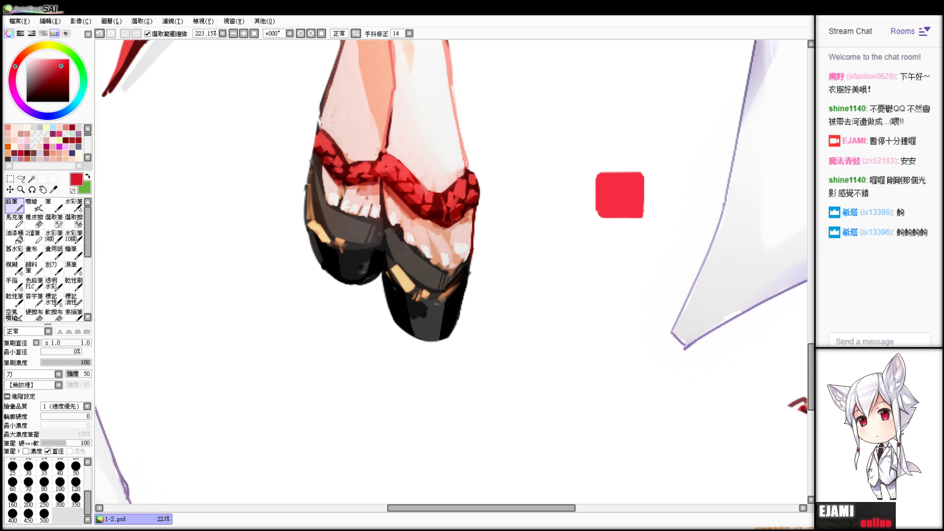
key(b)
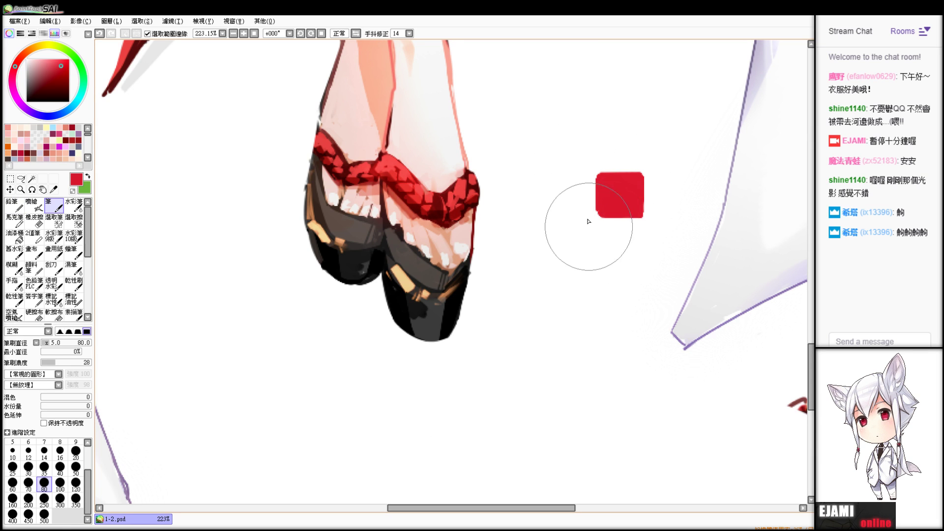
scroll(661, 200, down, 8)
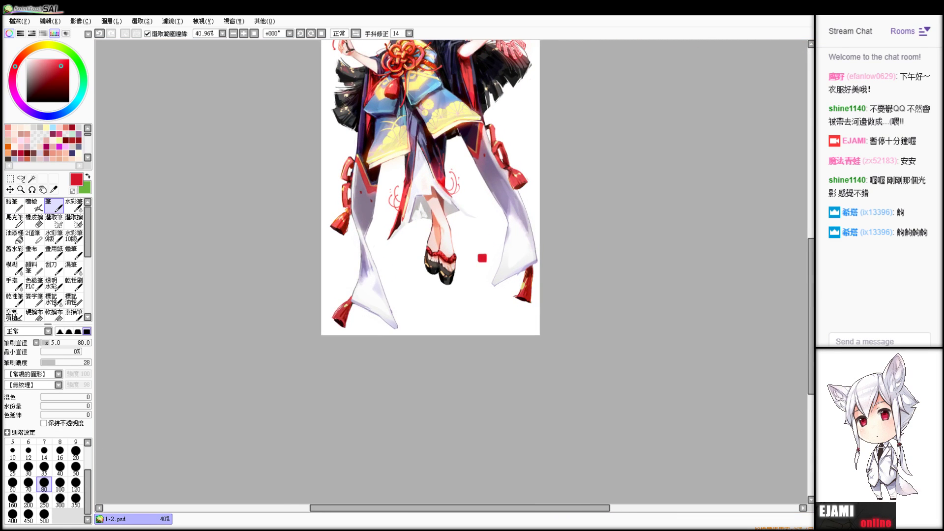
scroll(451, 272, up, 6)
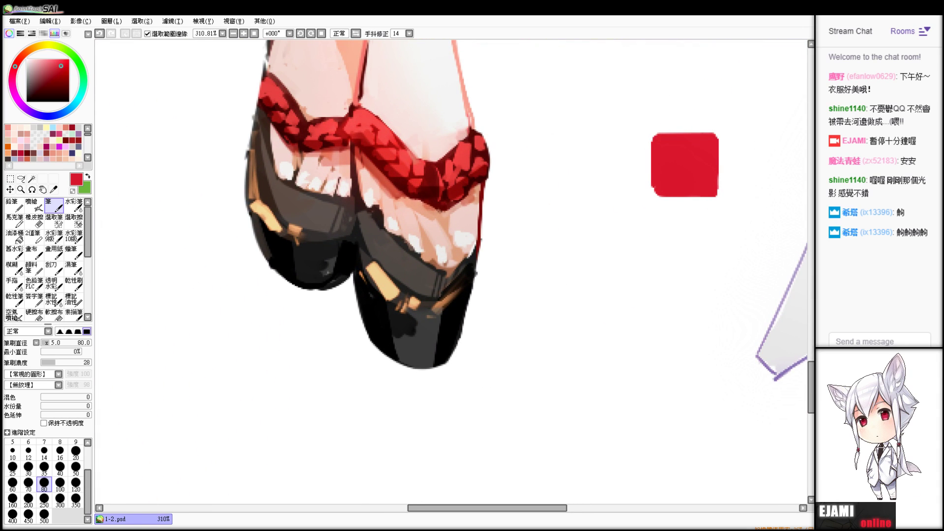
- Pencil a thin red frame line just outside the square's upper-left corner
key(n)
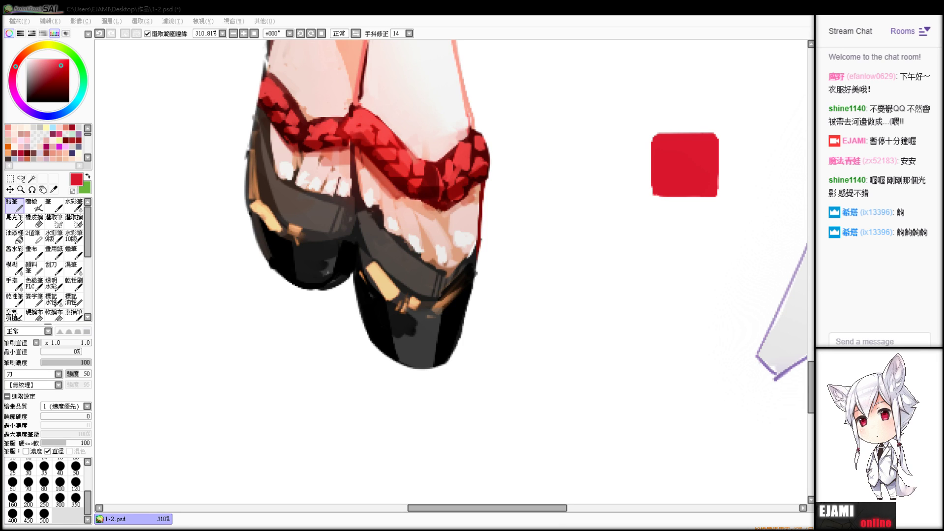
click(577, 171)
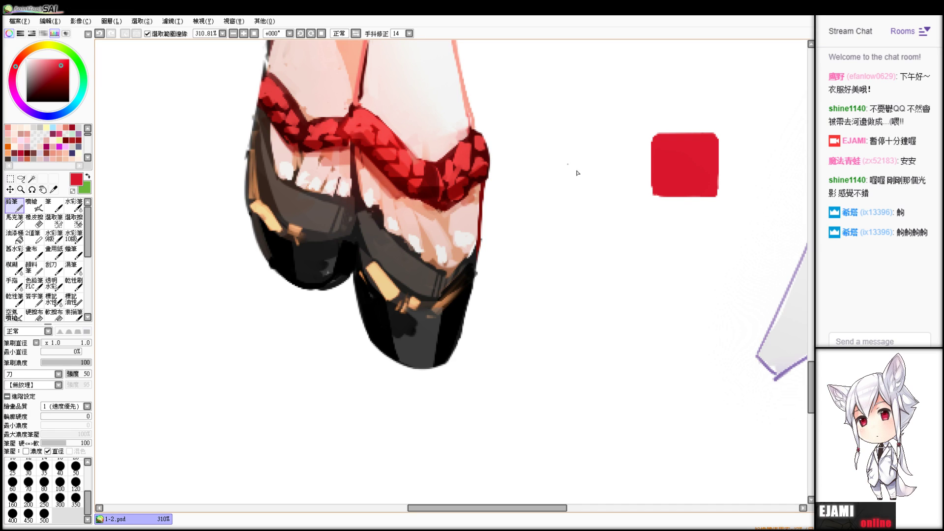
key(ctrl+z)
drag(653, 134, 651, 141)
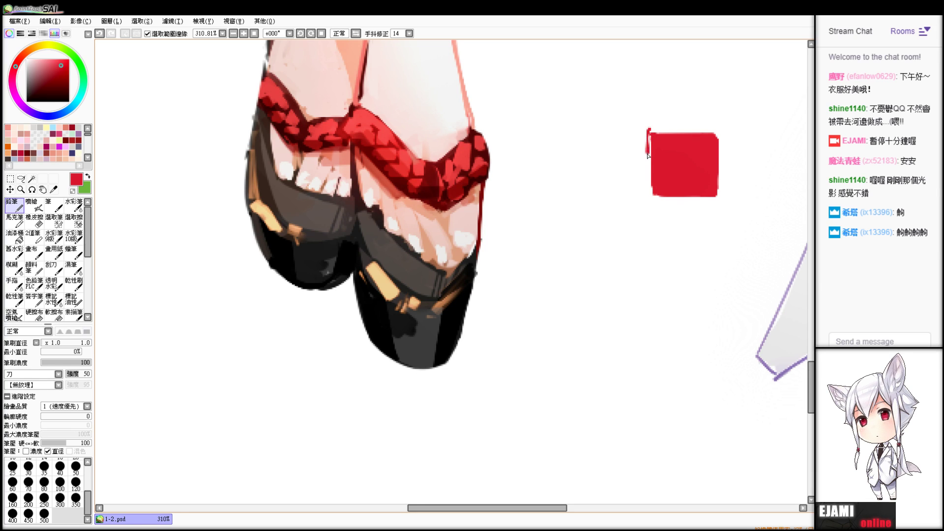
key(ctrl+z)
key(ctrl+y)
- Draw a red frame line around the square's upper-right corner, leaving a narrow white gap
key(e)
key(n)
click(693, 126)
mouse_move(699, 127)
mouse_down()
mouse_move(714, 127)
mouse_move(722, 149)
mouse_up()
key(ctrl+z)
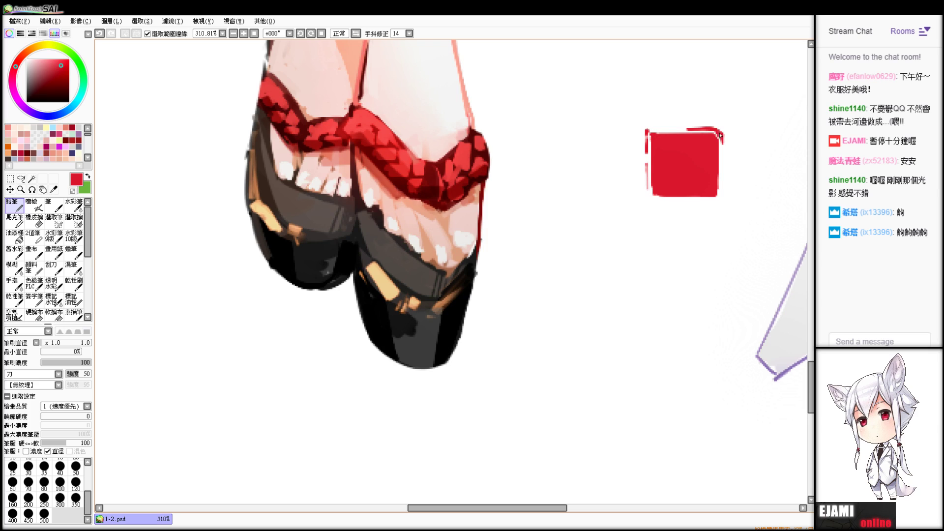
key(ctrl+z)
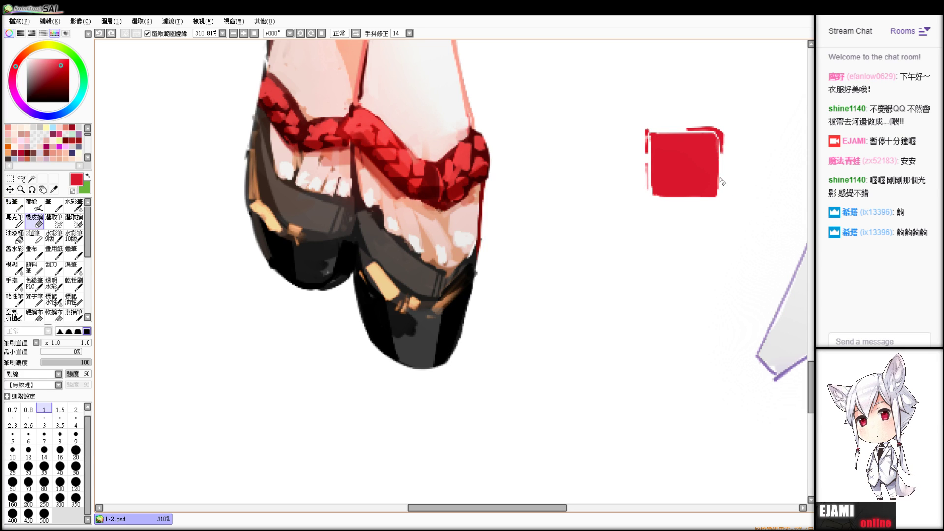
- Add broken red frame lines around the square's lower-right and lower-left corners, redoing strokes that stray
mouse_move(722, 162)
mouse_down()
mouse_move(723, 197)
mouse_move(713, 204)
mouse_up()
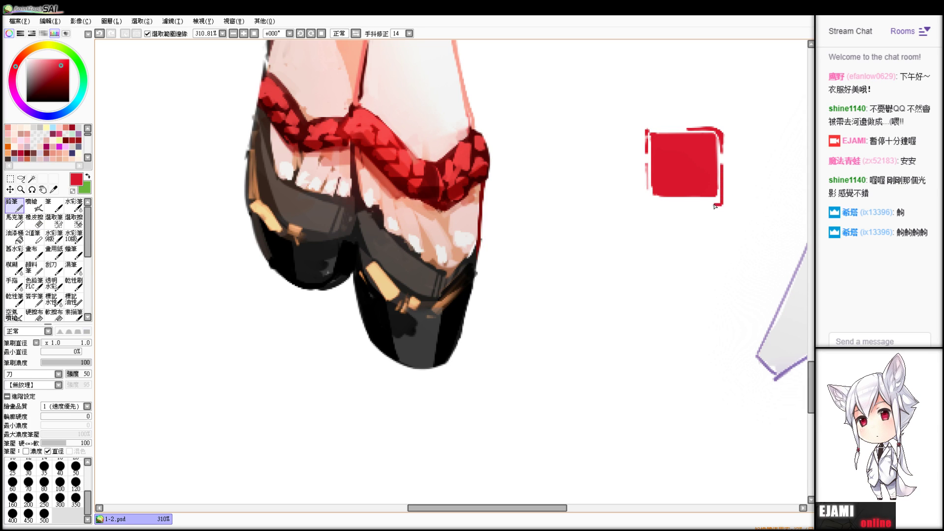
key(ctrl+z)
key(e)
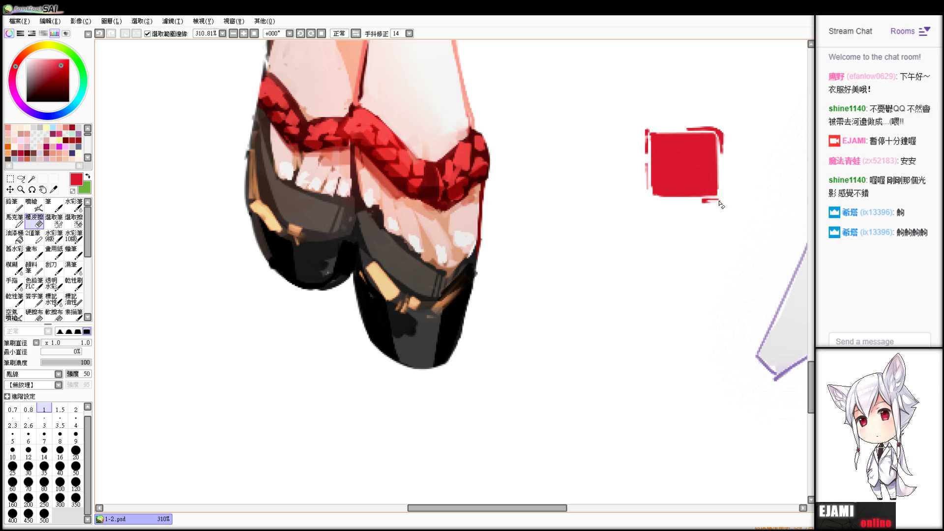
key(n)
mouse_move(717, 203)
mouse_down()
mouse_move(722, 178)
mouse_move(725, 202)
mouse_up()
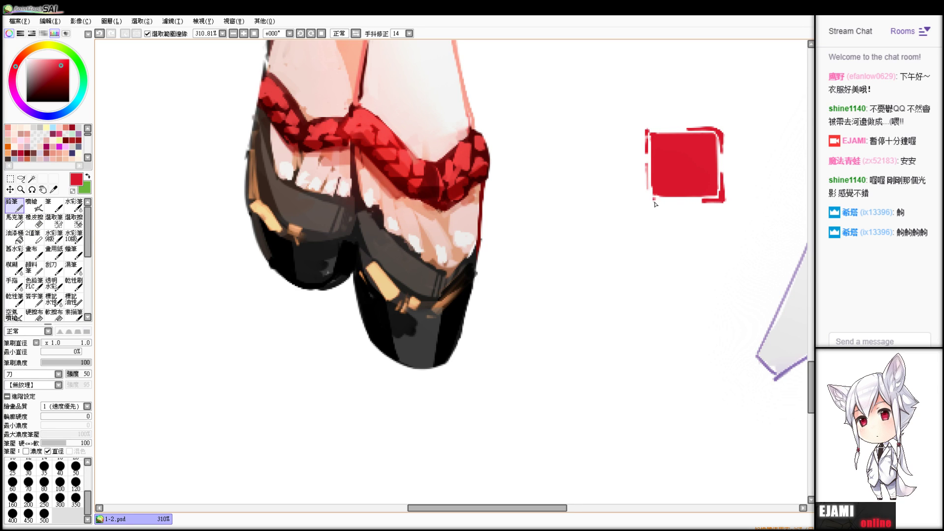
key(ctrl+z)
key(e)
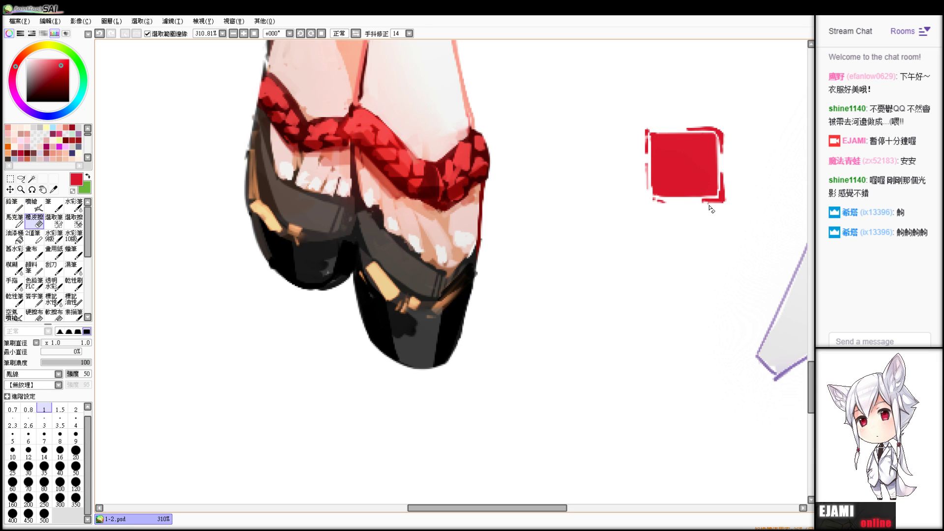
- Retouch the broken frame lines around the red square with the pencil and eraser
scroll(721, 200, down, 3)
scroll(452, 272, down, 9)
scroll(452, 272, up, 3)
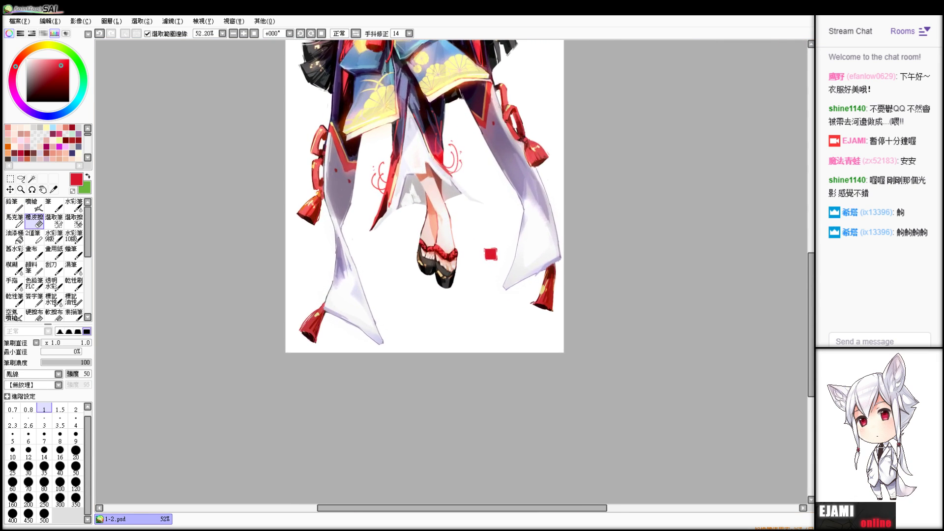
scroll(452, 273, up, 6)
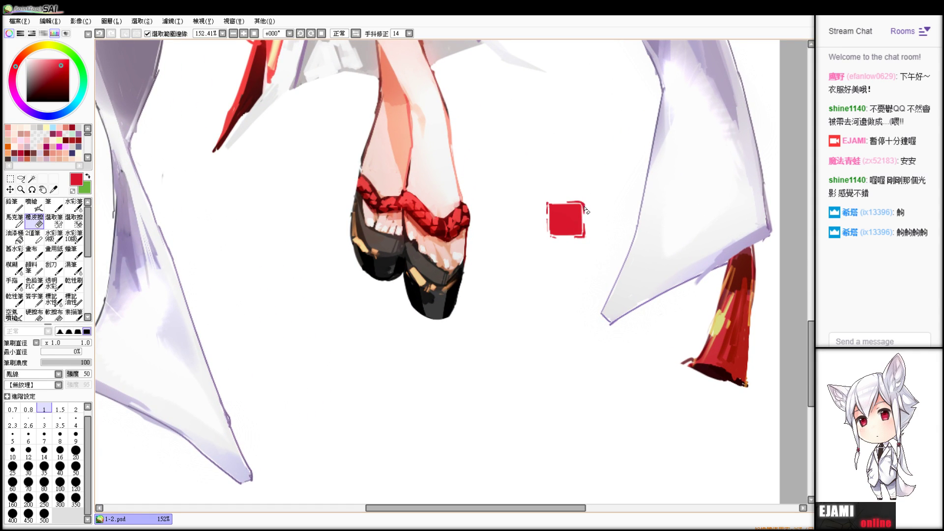
key(n)
drag(585, 207, 586, 236)
key(ctrl+z)
key(e)
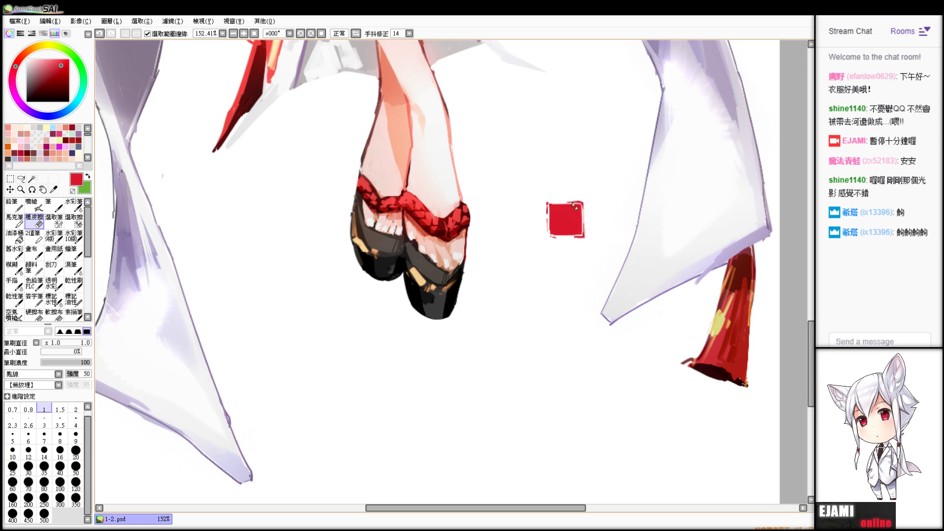
key(ctrl+z)
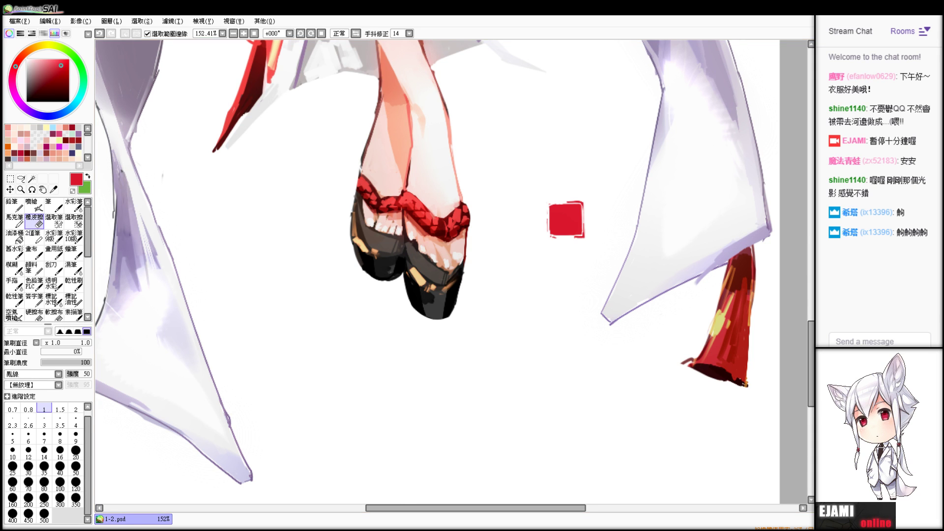
- Sample the lily's red beside the skirt and extend the kimono's red trim along the hem with a thin pencil line
scroll(451, 272, down, 10)
scroll(451, 272, up, 11)
drag(474, 155, 428, 389)
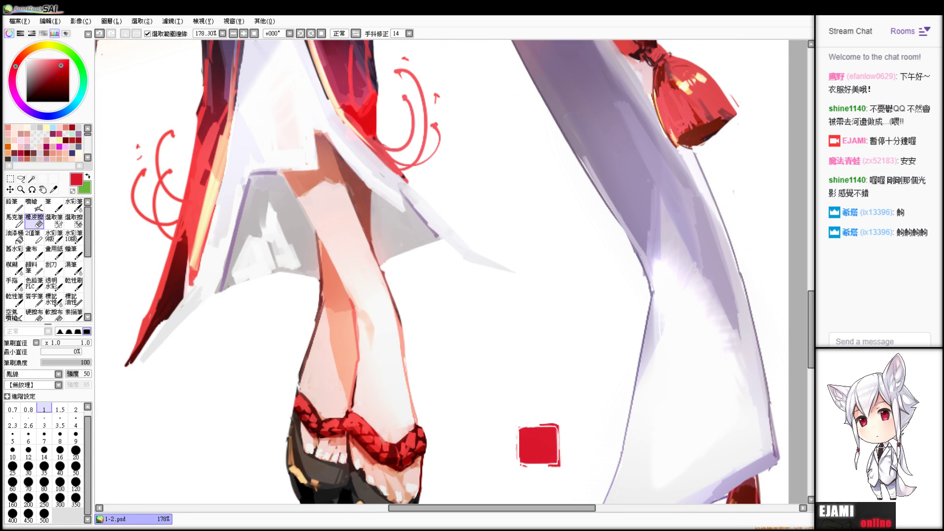
key(alt)
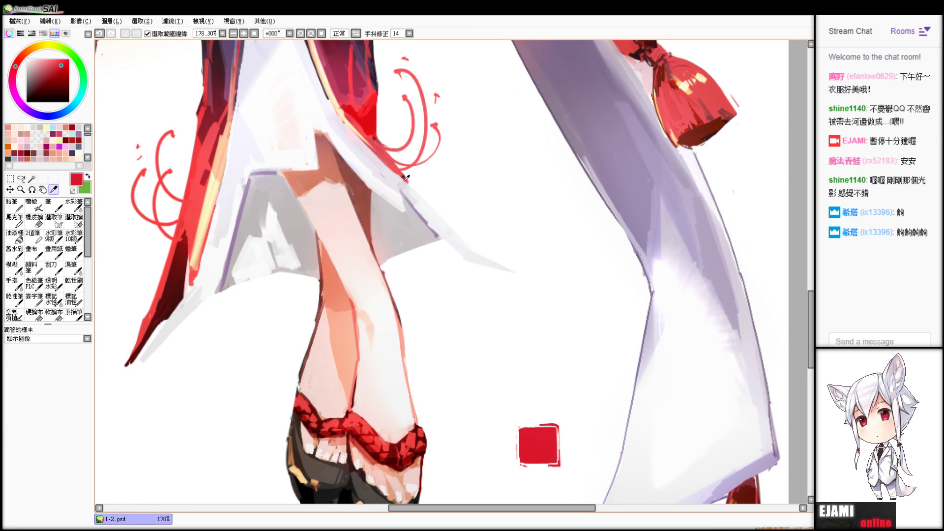
key(ctrl+z)
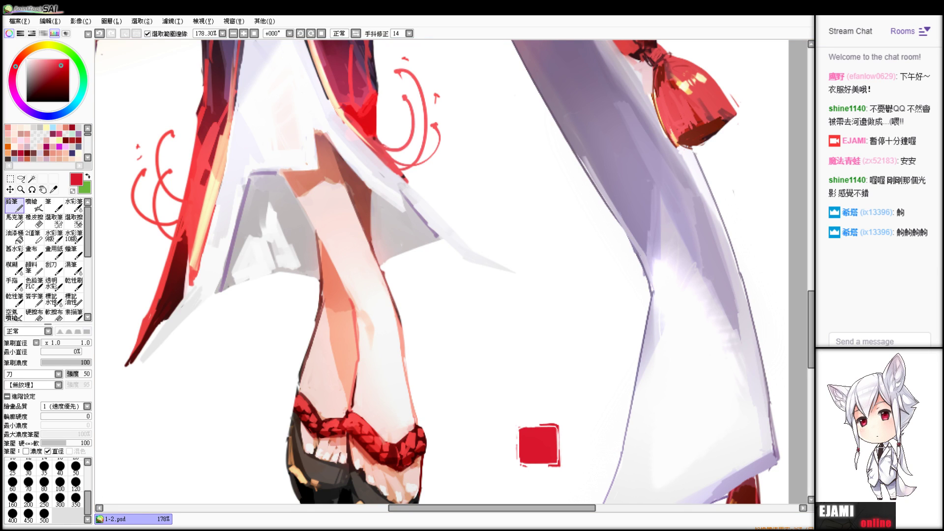
alt+click(408, 150)
drag(392, 162, 424, 204)
key(ctrl+z)
drag(397, 173, 428, 207)
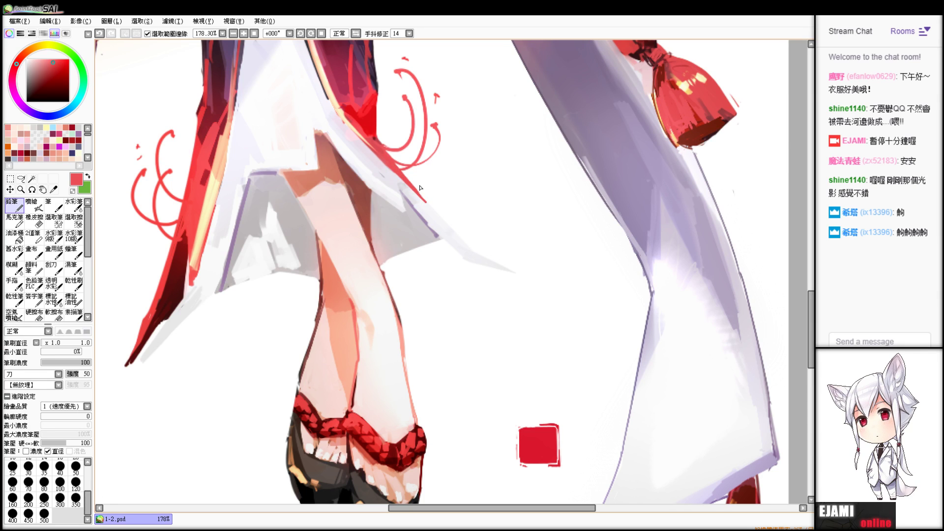
- Try erasing a notch into the red square's top edge near the upper-left corner, and undo the stroke
scroll(682, 267, up, 6)
drag(590, 492, 407, 44)
key(Left)
key(Left)
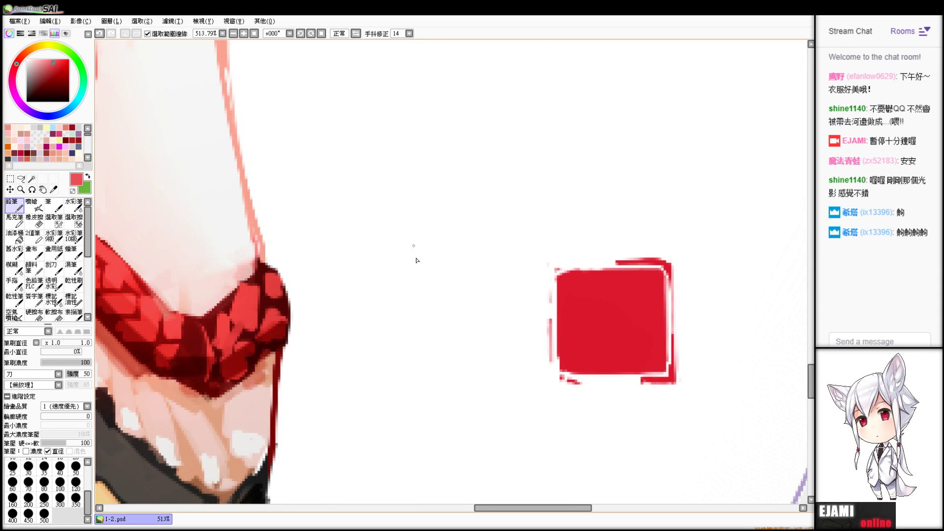
key(e)
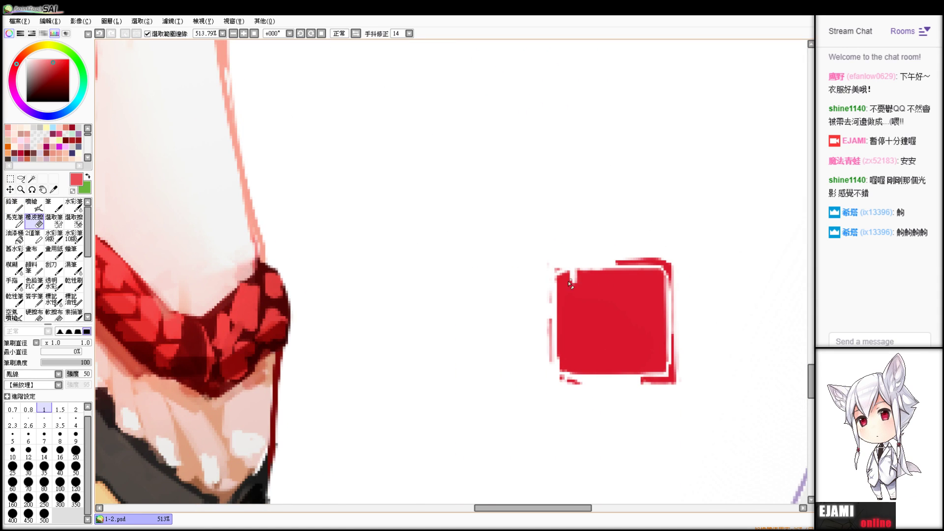
drag(555, 281, 589, 283)
key(ctrl+z)
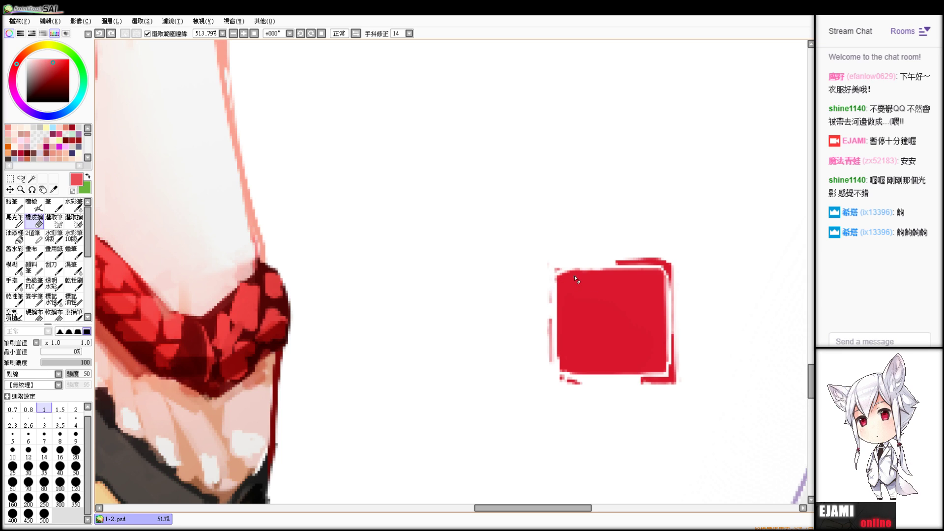
- Set the eraser to the plain round shape and carve the first crossbar and short vertical strokes into the red square's upper-left corner
click(58, 386)
mouse_move(555, 279)
mouse_down()
mouse_move(595, 280)
mouse_move(574, 298)
mouse_move(568, 278)
mouse_move(572, 295)
mouse_move(572, 285)
mouse_up()
key(v)
key(ctrl+z)
key(e)
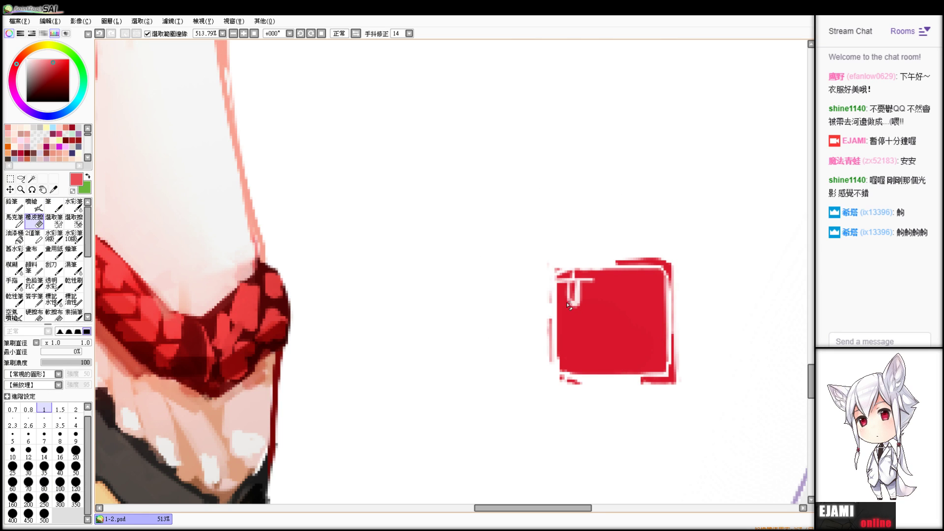
mouse_move(576, 280)
mouse_down()
mouse_move(572, 301)
mouse_move(568, 280)
mouse_move(561, 301)
mouse_move(580, 309)
mouse_move(586, 284)
mouse_up()
key(b)
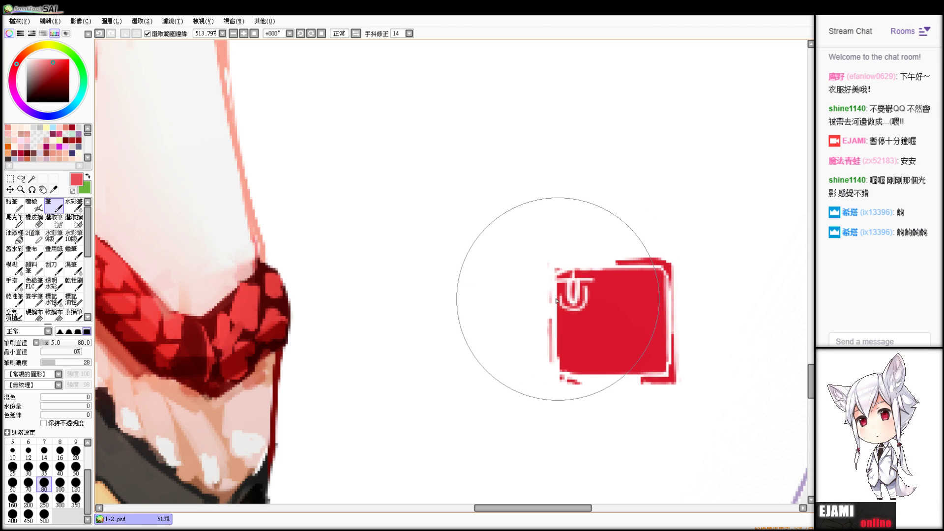
- Erase the lower horizontal strokes of the left half of 新 in the red square, redoing strokes that stray
key(ctrl+z)
key(e)
key(n)
key(b)
key(e)
key(b)
key(e)
mouse_move(561, 304)
mouse_down()
mouse_move(585, 305)
mouse_move(555, 311)
mouse_move(592, 310)
mouse_move(556, 308)
mouse_move(589, 310)
mouse_move(559, 310)
mouse_move(573, 303)
mouse_move(573, 321)
mouse_move(580, 304)
mouse_move(563, 318)
mouse_up()
key(b)
key(e)
key(ctrl+z)
key(b)
key(e)
key(ctrl+z)
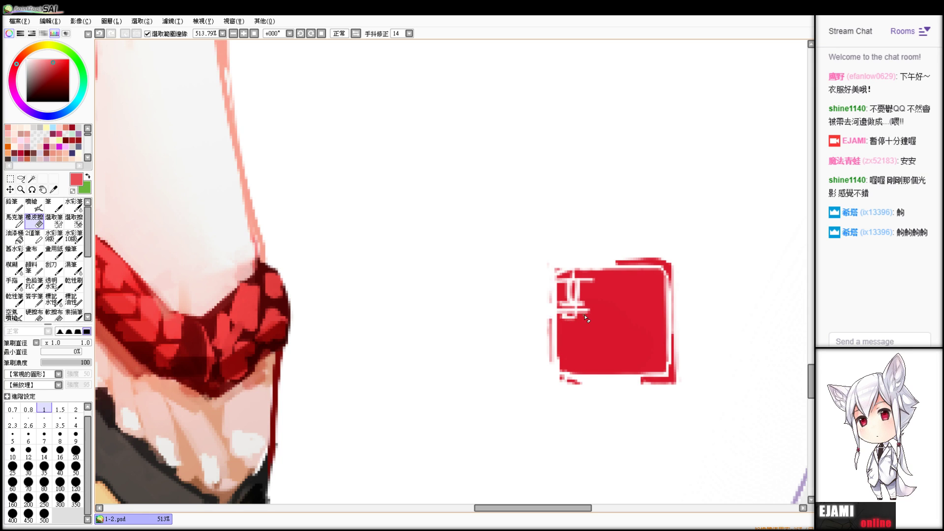
- Erase the slanted, horizontal and vertical strokes of the right half of 新, redoing the misplaced ones
drag(600, 285, 586, 322)
key(ctrl+z)
mouse_move(587, 280)
mouse_down()
mouse_move(593, 318)
mouse_move(612, 275)
mouse_move(600, 276)
mouse_move(619, 278)
mouse_up()
key(ctrl+z)
key(ctrl+z)
mouse_move(594, 274)
mouse_down()
mouse_move(616, 275)
mouse_move(593, 281)
mouse_move(612, 281)
mouse_move(598, 280)
mouse_move(600, 331)
mouse_move(611, 285)
mouse_move(601, 287)
mouse_move(604, 321)
mouse_move(605, 291)
mouse_up()
key(ctrl+z)
key(ctrl+z)
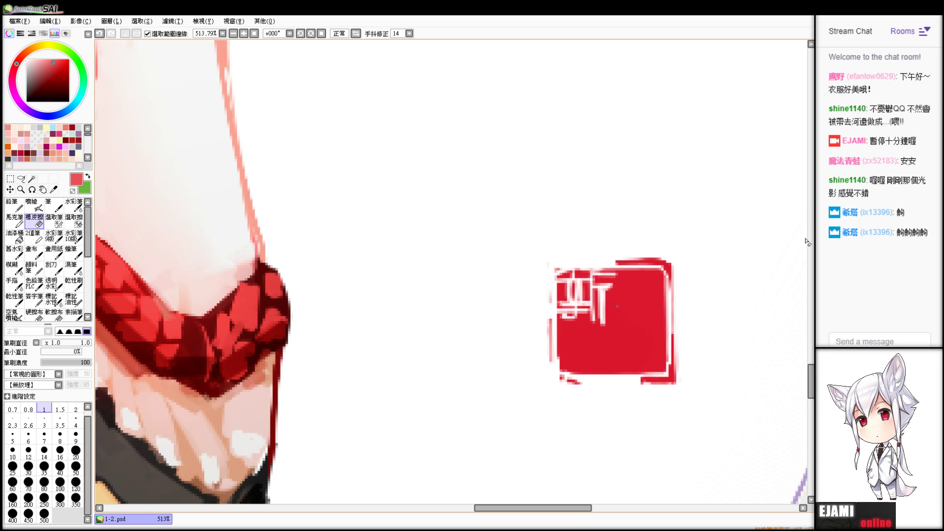
- Redo the bottom strokes of 新 with the eraser and sample the seal's red for touch-ups
scroll(618, 306, down, 7)
scroll(618, 306, up, 1)
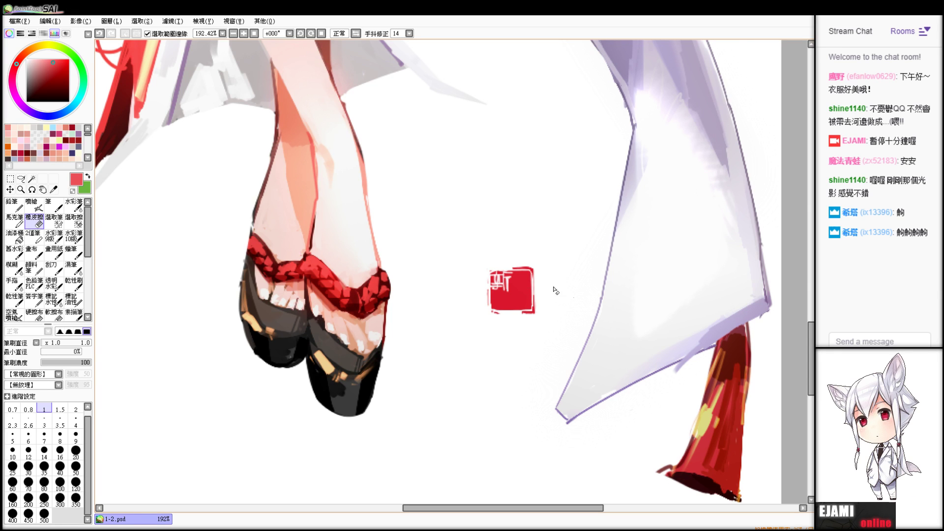
scroll(450, 280, up, 2)
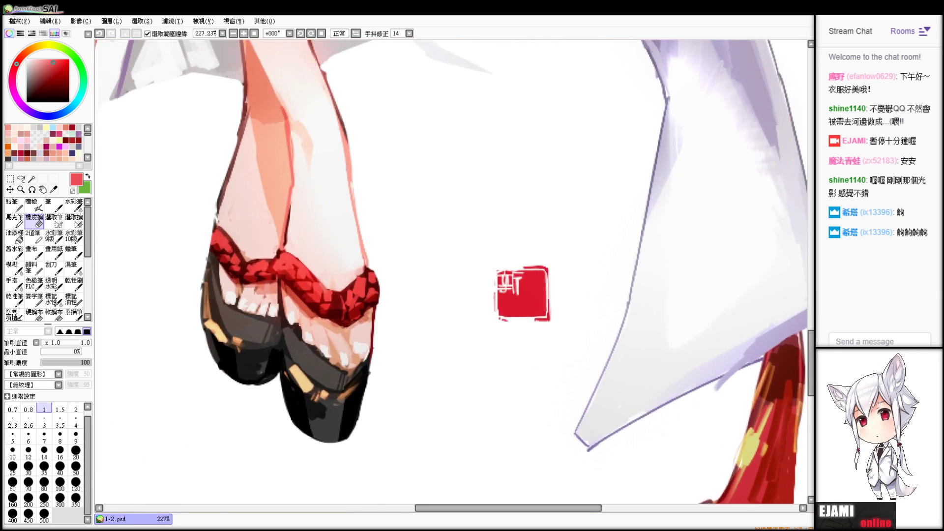
key(ctrl+z)
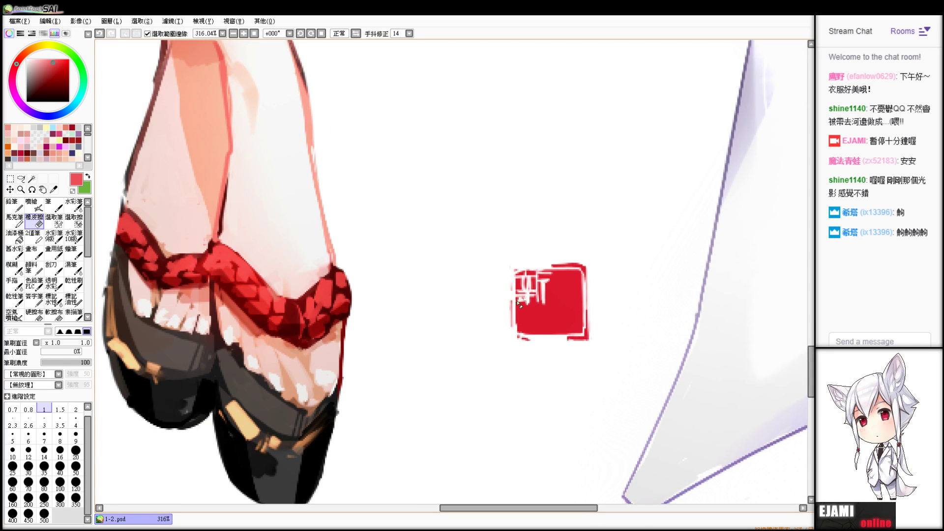
key(ctrl+z)
drag(522, 298, 535, 303)
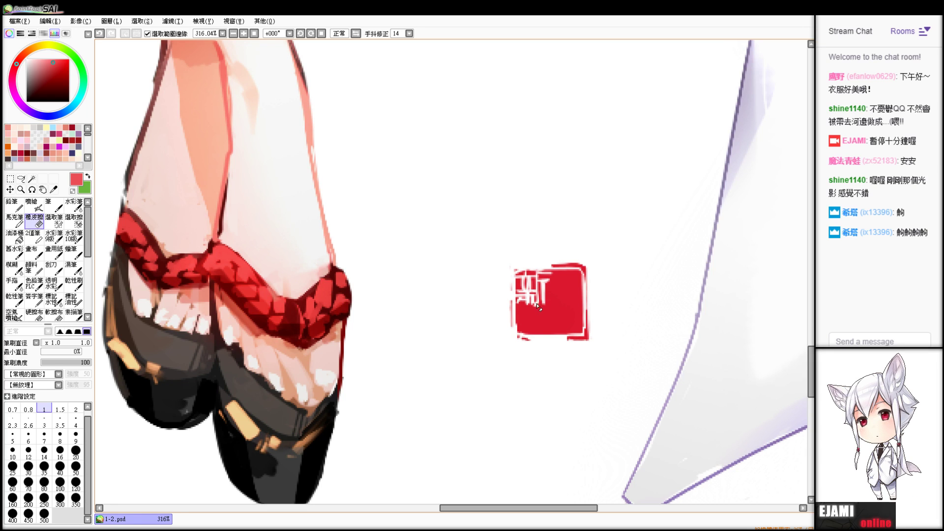
mouse_move(546, 282)
mouse_down()
mouse_move(547, 304)
mouse_move(540, 300)
mouse_up()
key(n)
alt+click(545, 300)
key(e)
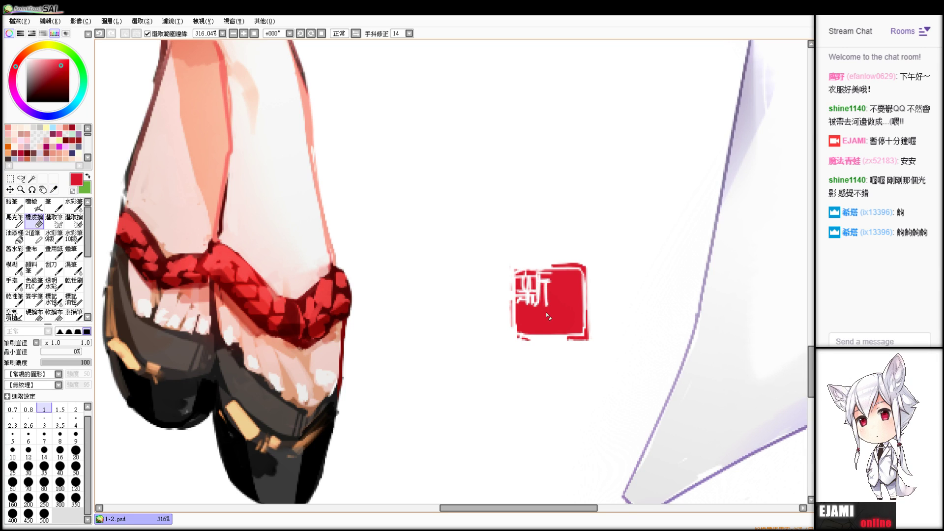
- Retouch the right half of 新 with pencil and eraser, resampling the seal's colours and undoing stray strokes
alt+click(546, 278)
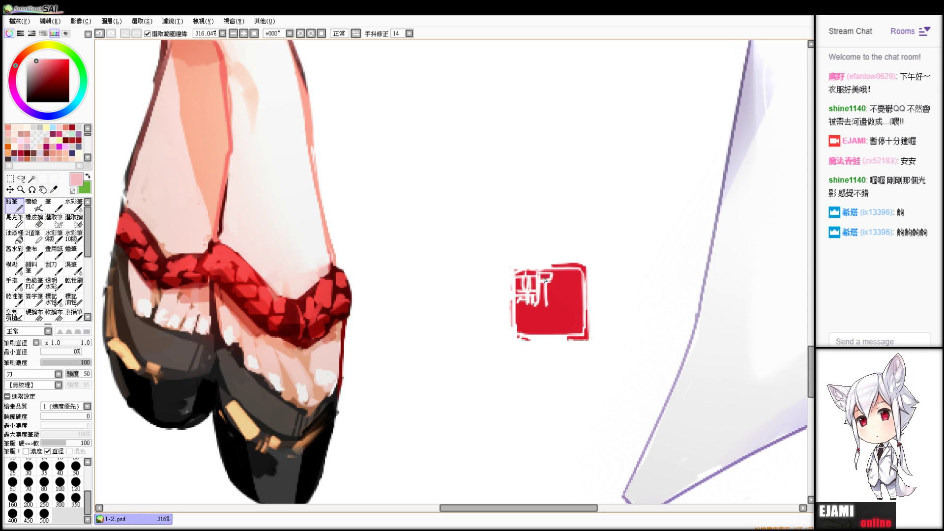
alt+click(555, 282)
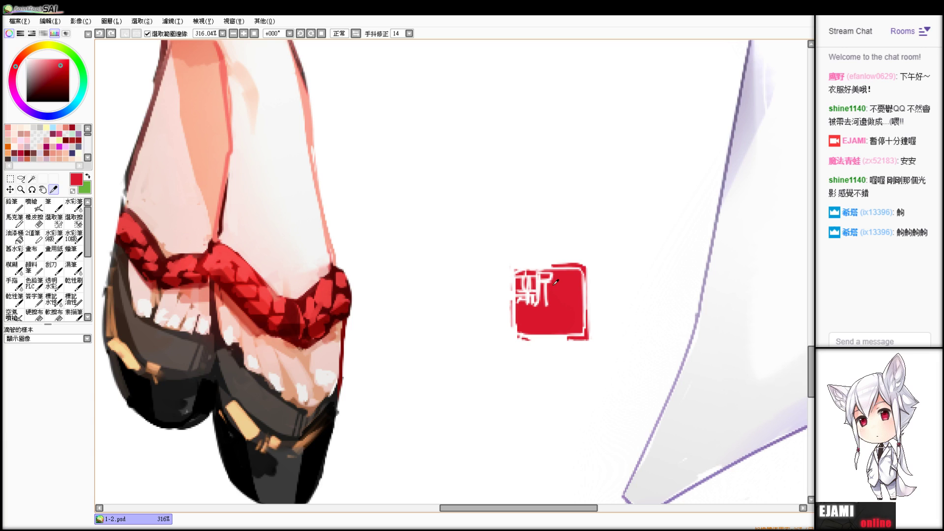
drag(539, 281, 538, 296)
key(ctrl+z)
key(e)
key(n)
key(e)
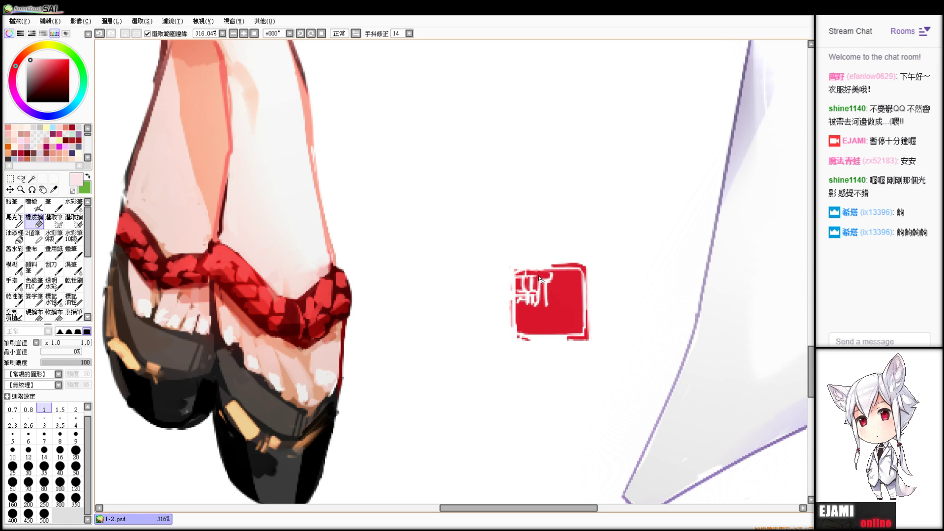
drag(540, 282, 550, 281)
key(ctrl+z)
key(ctrl+z)
alt+click(555, 281)
key(n)
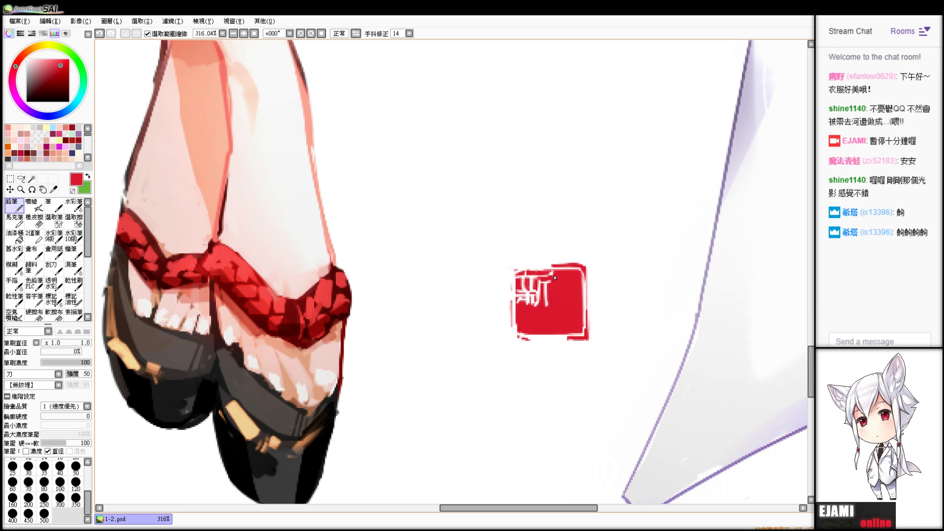
key(e)
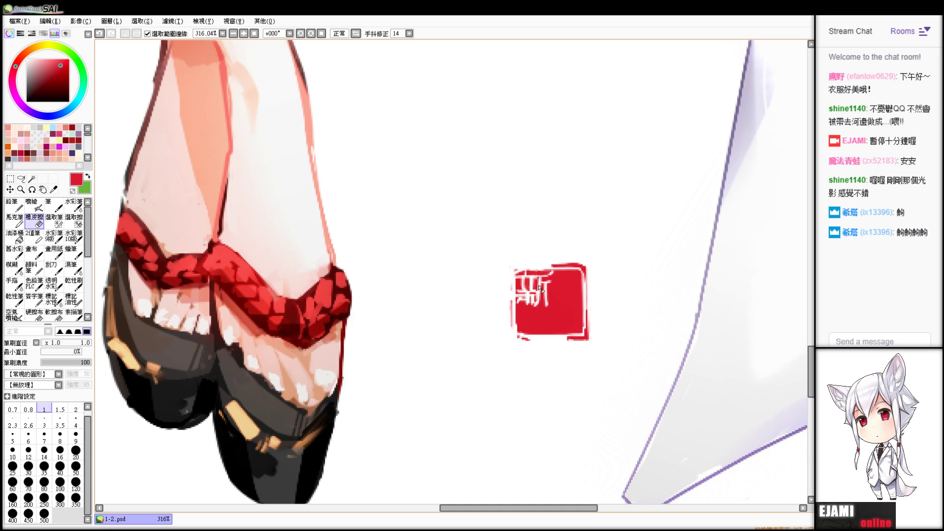
- Erase the crossbar in the right half of 新, undoing strokes that run too far
drag(541, 283, 554, 282)
key(ctrl+z)
drag(551, 283, 571, 285)
key(ctrl+z)
key(ctrl+z)
- Erase the slanted stroke and horizontal bars of 年 into the seal's lower-right area, redoing stray strokes
mouse_move(552, 291)
mouse_down()
mouse_move(553, 307)
mouse_move(542, 310)
mouse_move(561, 300)
mouse_up()
key(ctrl+z)
key(ctrl+z)
key(ctrl+z)
mouse_move(556, 313)
mouse_down()
mouse_move(574, 307)
mouse_move(558, 319)
mouse_move(576, 315)
mouse_move(536, 316)
mouse_up()
key(ctrl+z)
key(ctrl+z)
key(ctrl+z)
key(ctrl+z)
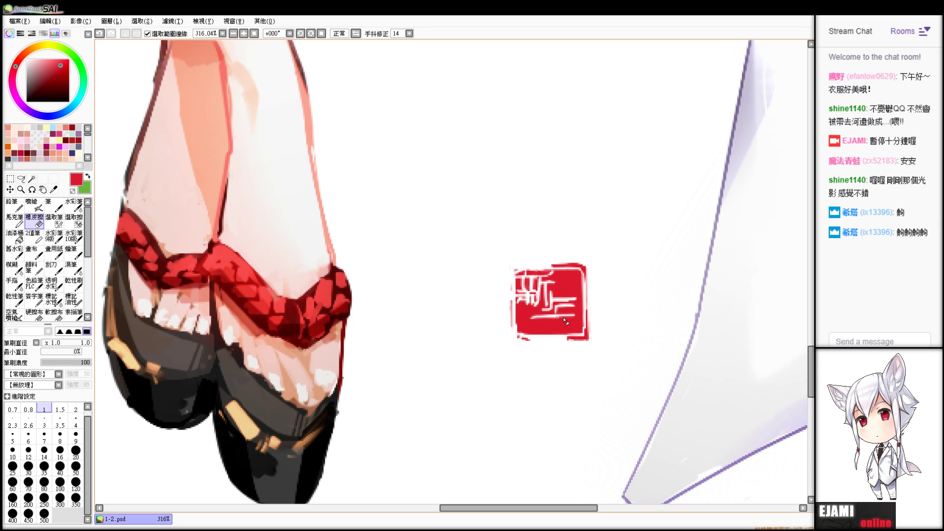
- Carve the short inner stroke and the long vertical stroke of 年 down to the seal's lower edge
key(n)
key(e)
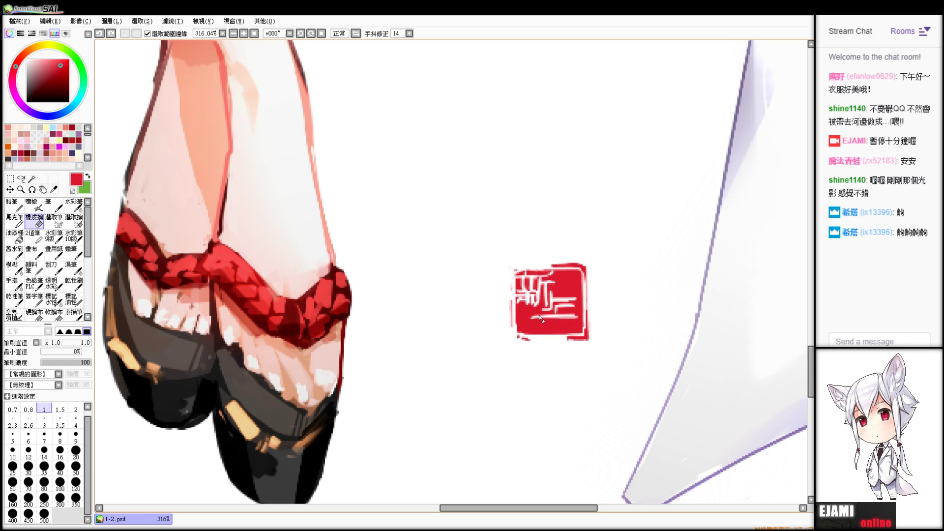
key(ctrl+z)
drag(565, 302, 566, 330)
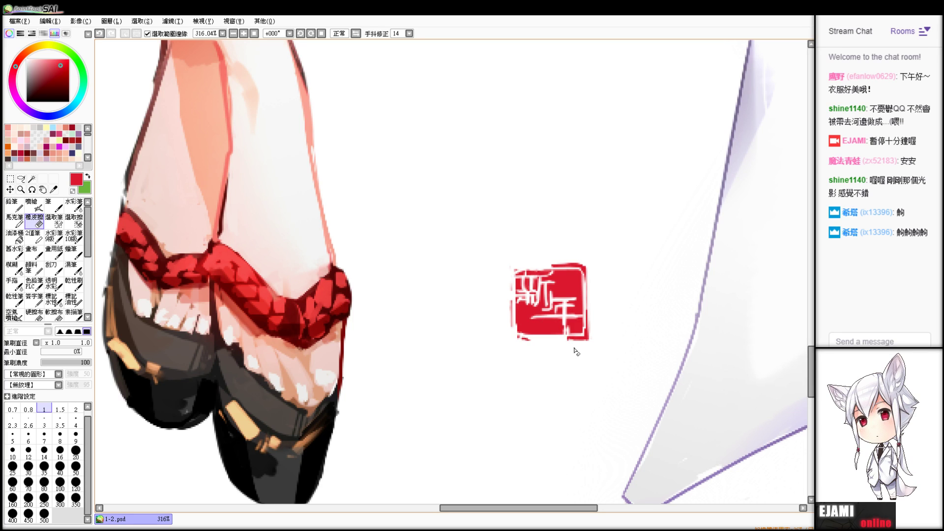
key(ctrl+z)
drag(566, 320, 567, 334)
- Lengthen the vertical stroke in the left half of 新 and erase a short line into the seal's upper-right corner
drag(529, 298, 528, 312)
drag(579, 286, 581, 292)
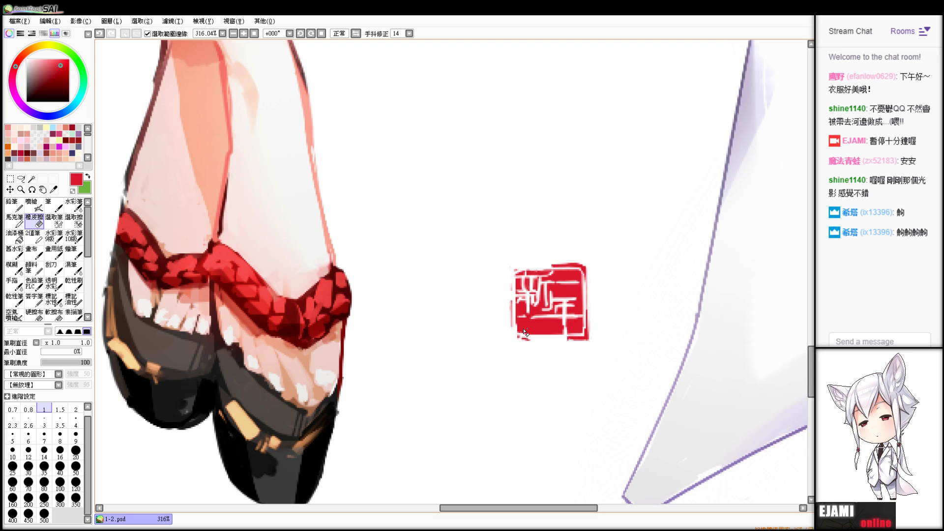
key(ctrl+z)
- Examine how the finished 新年 seal sits beside the feet within the whole figure
scroll(526, 332, down, 8)
drag(418, 142, 478, 211)
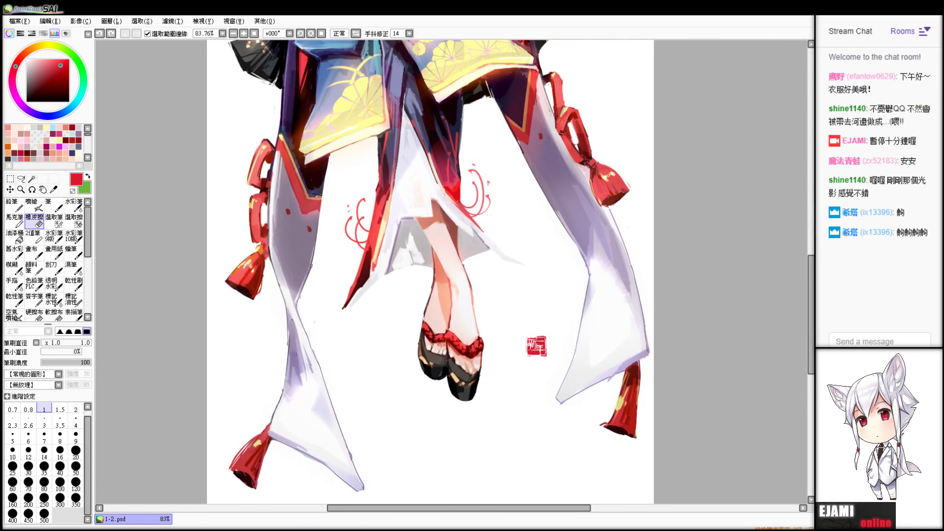
scroll(451, 272, up, 3)
scroll(451, 272, down, 5)
scroll(451, 272, up, 3)
scroll(453, 272, up, 3)
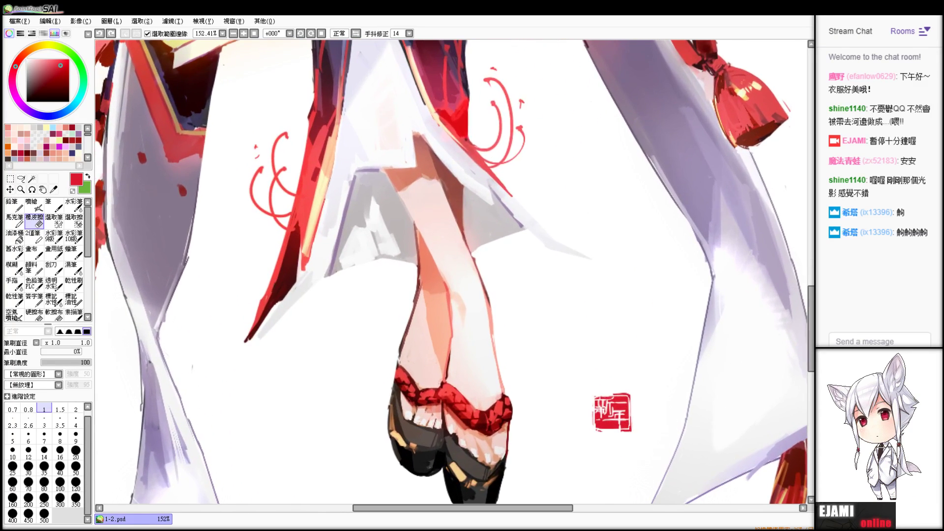
scroll(449, 271, up, 2)
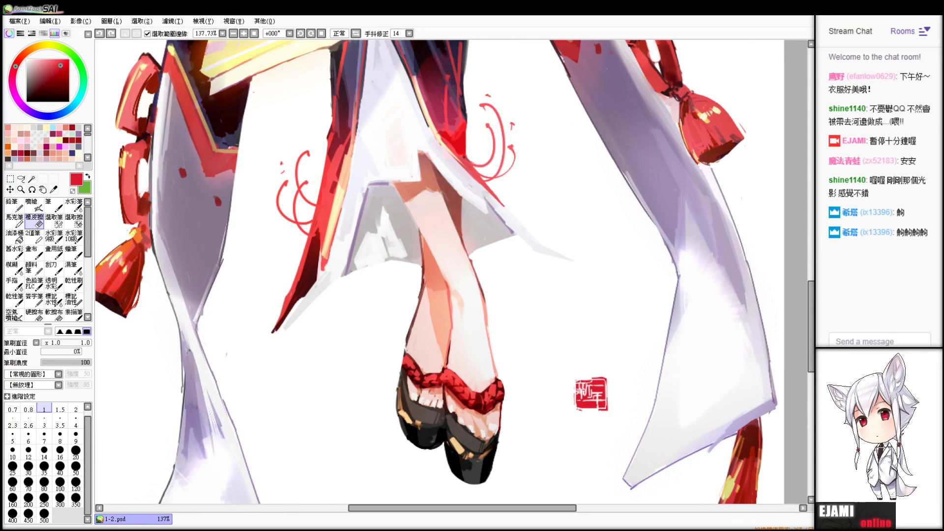
scroll(449, 271, up, 1)
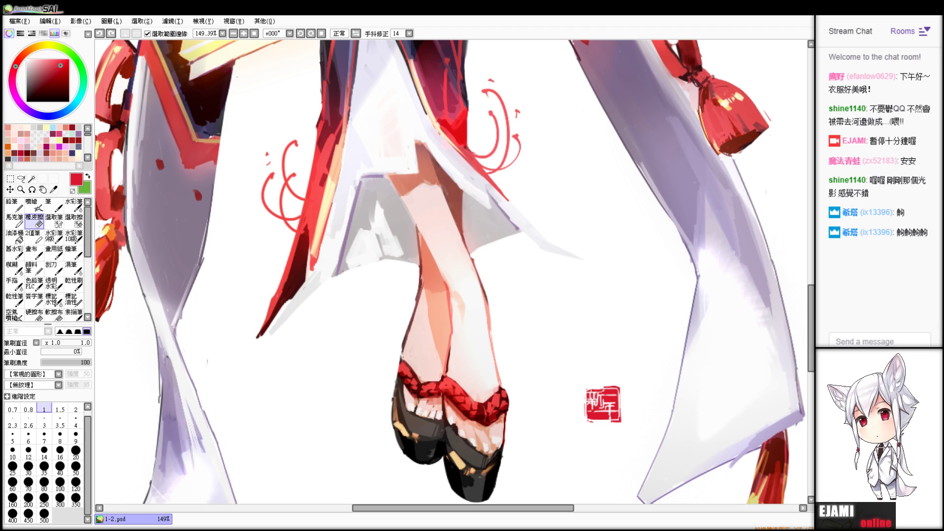
key(alt+Tab)
- Sample the sandal's black, set the brush to size 5 and density 100 with a textured tip at strength 100, and undo a test stroke
alt+click(420, 449)
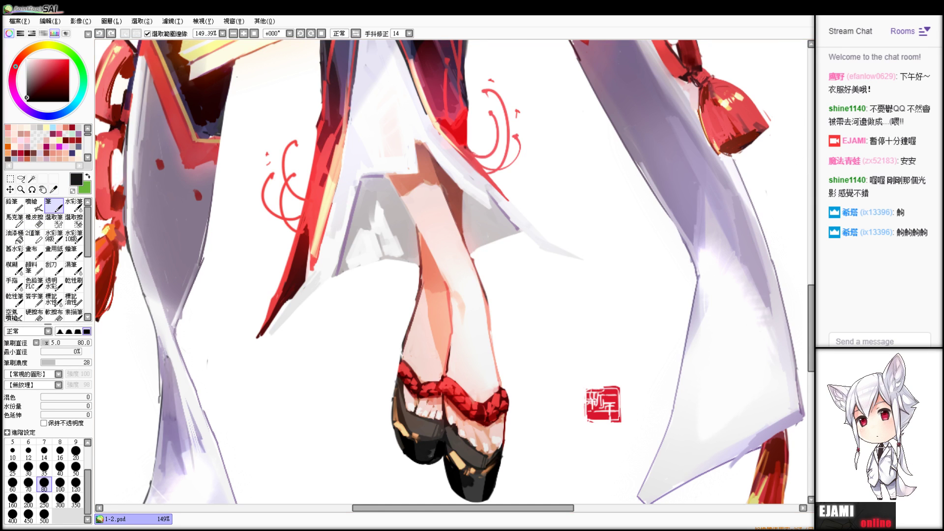
scroll(451, 272, up, 3)
drag(639, 354, 487, 201)
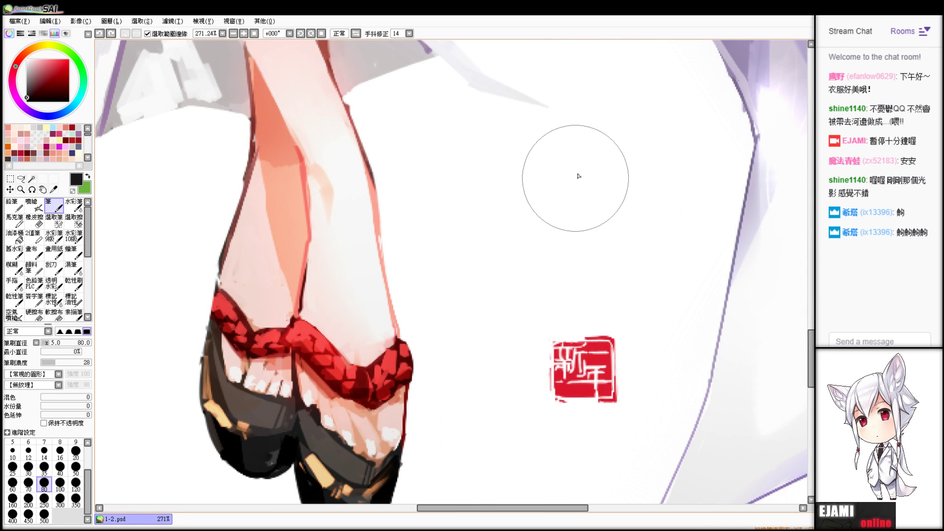
drag(55, 344, 35, 347)
click(33, 374)
click(36, 396)
drag(543, 241, 553, 261)
key(ctrl+z)
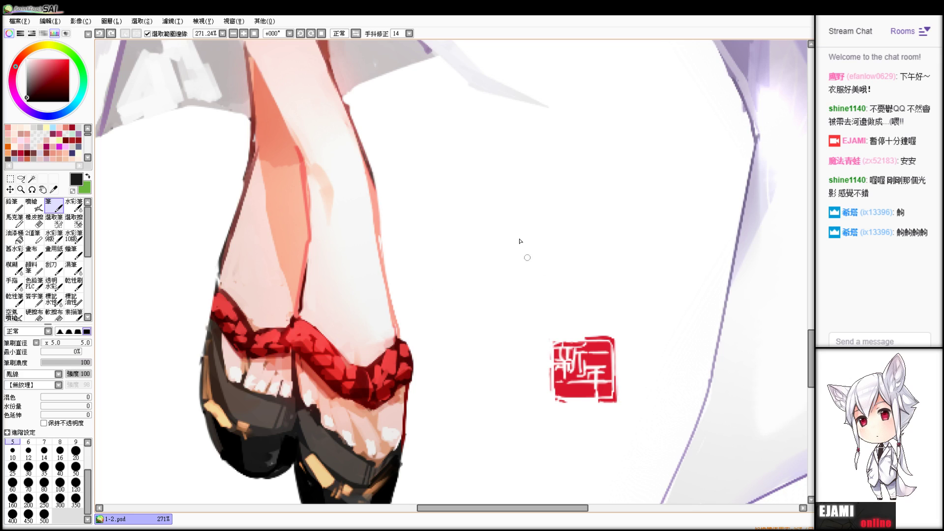
- Paint the first black lettering strokes above the red seal and add a hooked stroke with the pencil
mouse_move(541, 236)
mouse_down()
mouse_move(582, 238)
mouse_move(550, 248)
mouse_move(572, 238)
mouse_move(560, 264)
mouse_up()
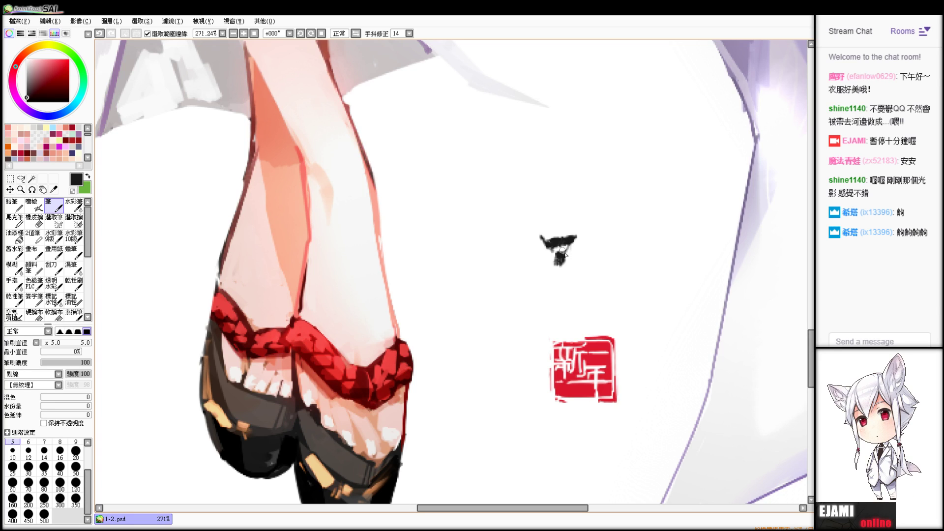
key(n)
drag(589, 246, 566, 262)
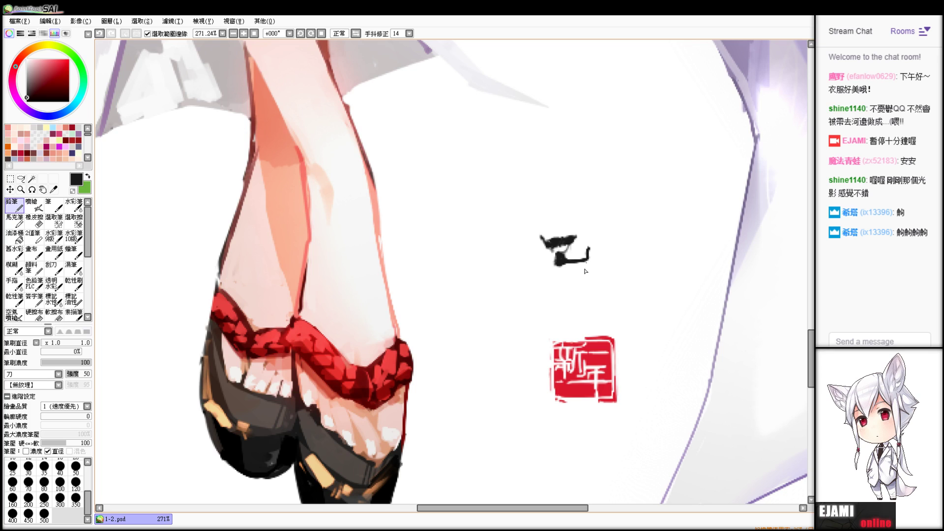
key(e)
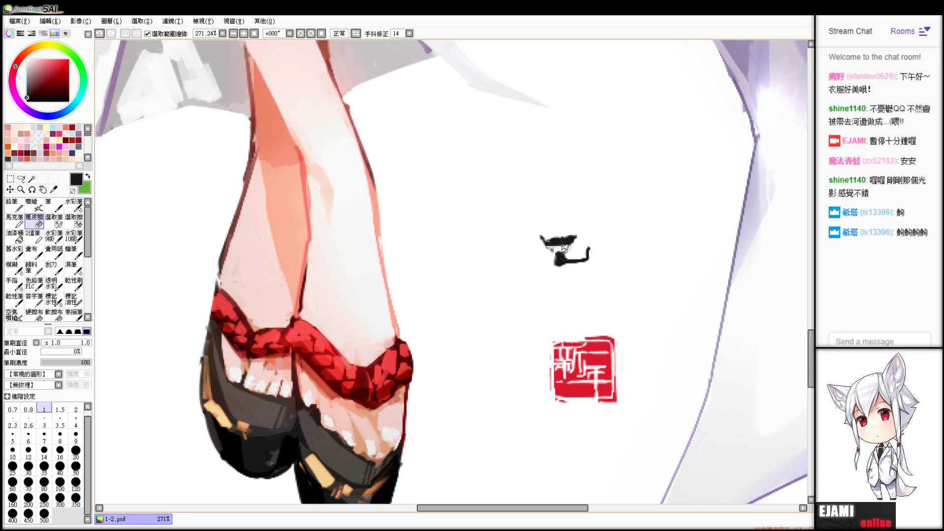
- Straighten and sharpen the top bar of the black lettering with alternating pencil and eraser touches
key(n)
key(e)
key(n)
mouse_move(570, 237)
mouse_down()
mouse_move(542, 237)
mouse_move(550, 240)
mouse_up()
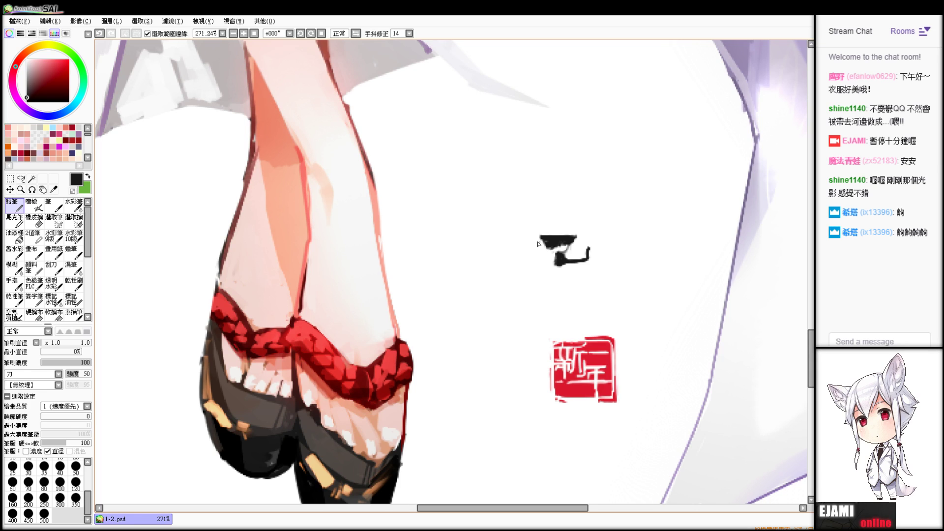
key(e)
key(n)
drag(539, 237, 566, 246)
key(e)
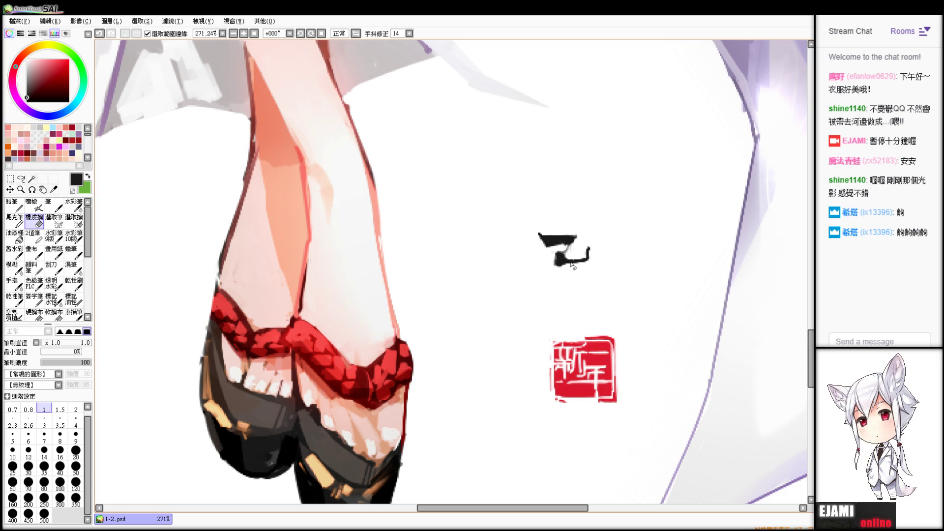
- Redraw the right end of the lettering's hook as a tall vertical stroke, undoing misplaced attempts
key(n)
drag(571, 262, 588, 250)
key(ctrl+z)
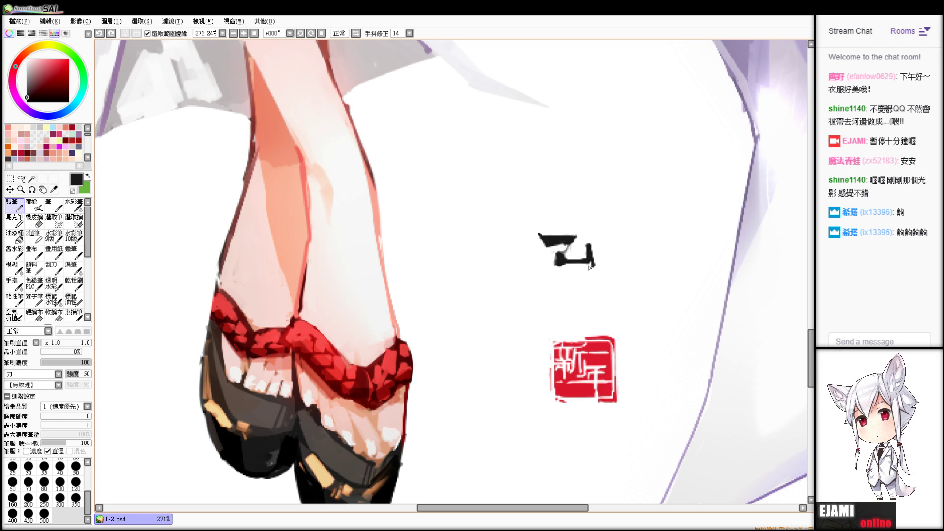
key(ctrl+z)
drag(588, 238, 588, 256)
key(ctrl+z)
click(555, 275)
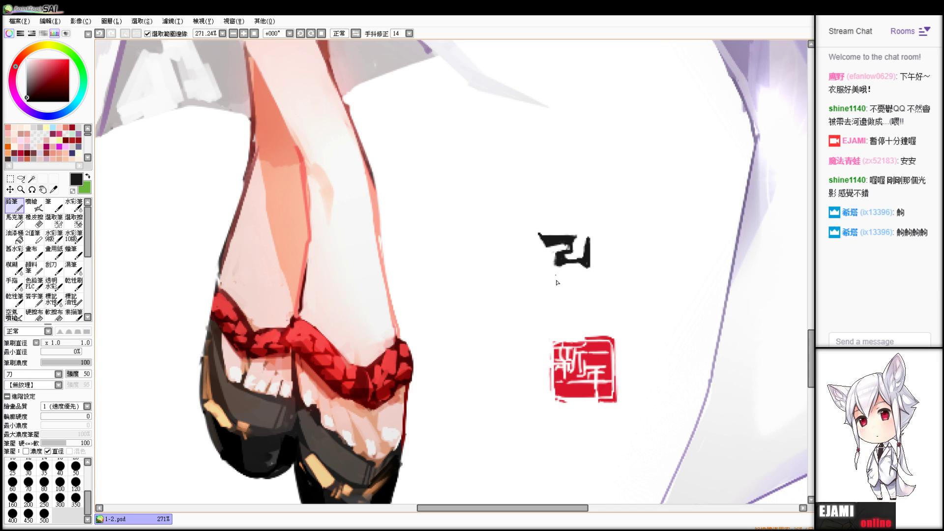
- Select the black lettering, move it higher above the red seal and clear the selection
click(12, 183)
mouse_move(516, 185)
mouse_down()
mouse_move(609, 278)
mouse_move(581, 221)
mouse_move(580, 172)
mouse_move(568, 190)
mouse_up()
key(ctrl+d)
key(n)
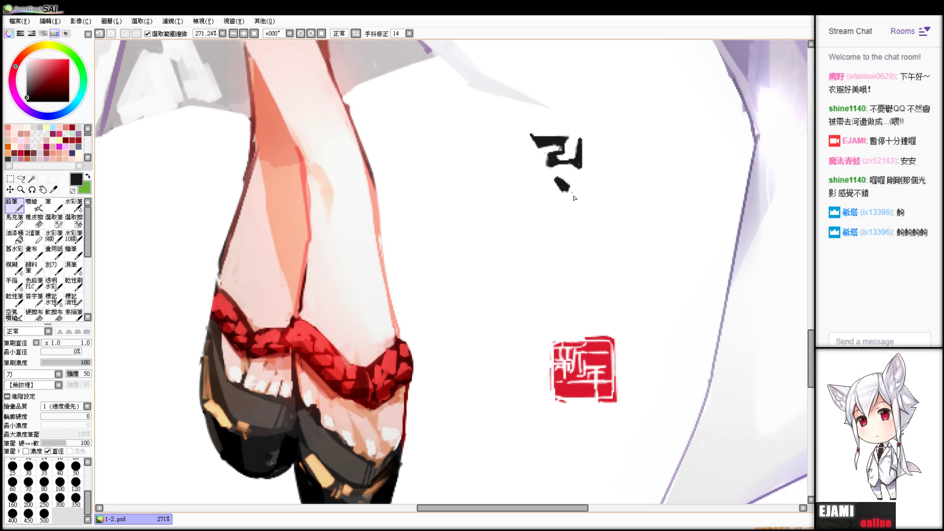
- Pencil the upper horizontal strokes of a second black character directly beneath the first one
key(ctrl+z)
mouse_move(550, 171)
mouse_down()
mouse_move(539, 186)
mouse_move(549, 195)
mouse_move(540, 188)
mouse_move(577, 187)
mouse_up()
key(ctrl+z)
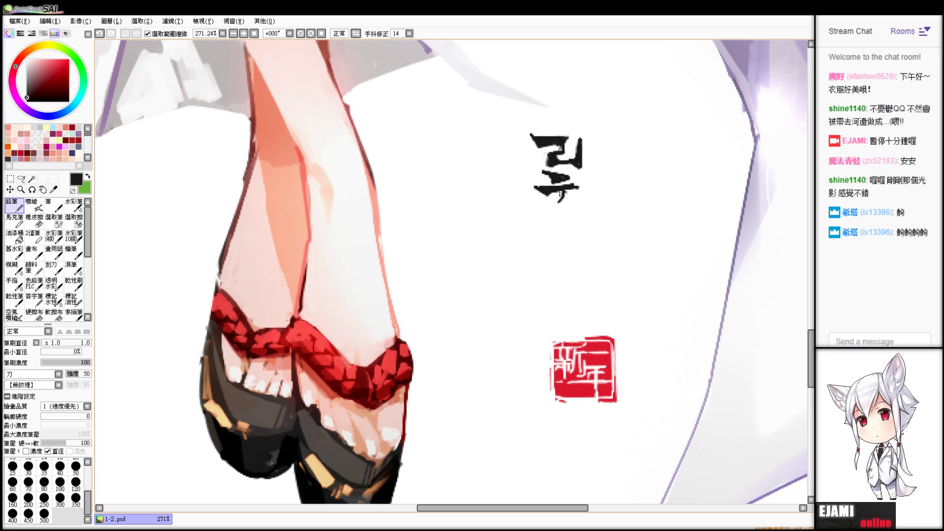
- Complete the second black character's lower strokes with the pencil, redoing stray lines and touching up the first character
key(ctrl+z)
key(ctrl+z)
drag(546, 201, 575, 201)
key(ctrl+z)
mouse_move(561, 195)
mouse_down()
mouse_move(540, 216)
mouse_move(578, 197)
mouse_move(539, 213)
mouse_move(575, 214)
mouse_move(555, 213)
mouse_move(574, 207)
mouse_move(541, 215)
mouse_move(581, 218)
mouse_up()
key(e)
key(ctrl+z)
key(n)
key(ctrl+z)
key(ctrl+z)
drag(570, 138, 567, 150)
key(ctrl+z)
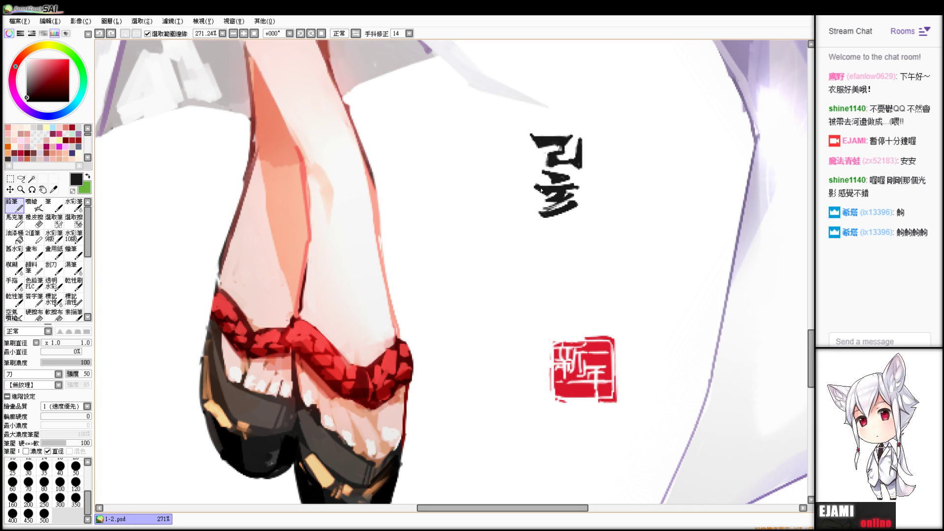
- Set the brush to the plain round shape 常規的圓形 and clean up the edges of both black characters with brush and eraser
key(b)
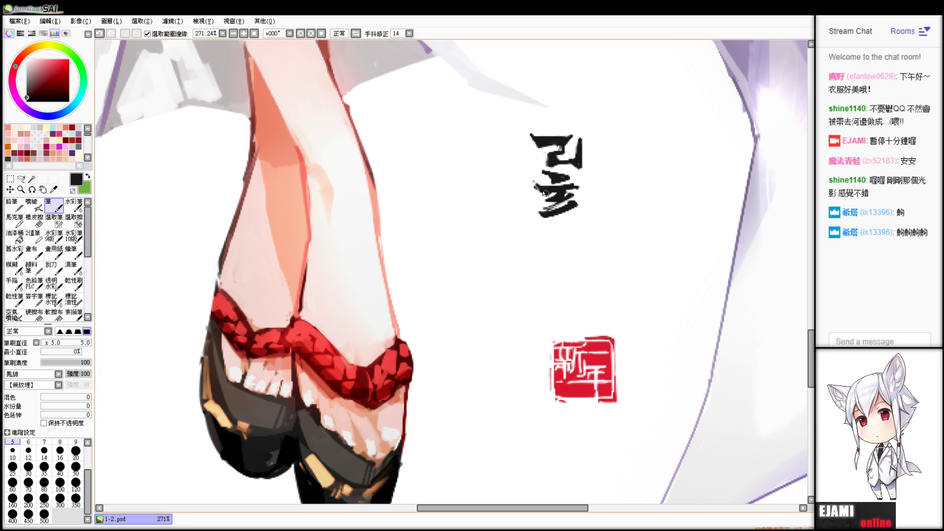
click(56, 383)
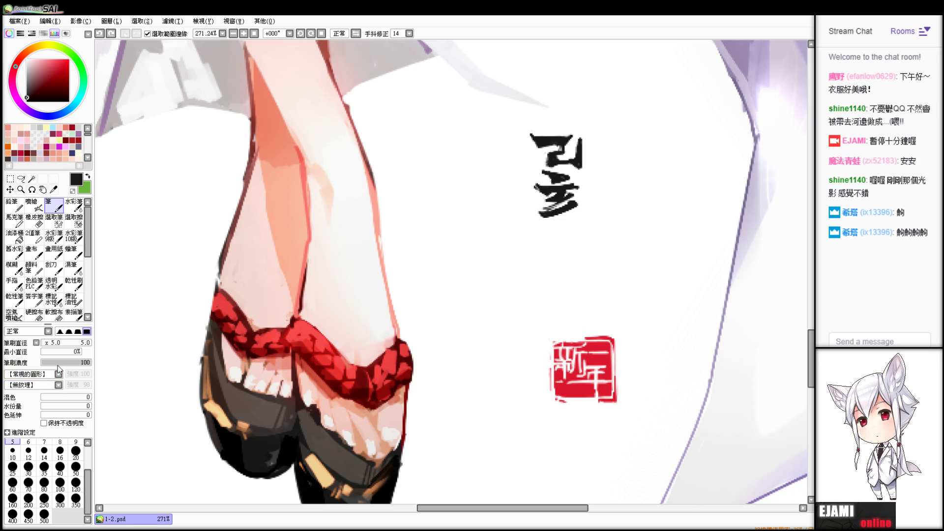
key(e)
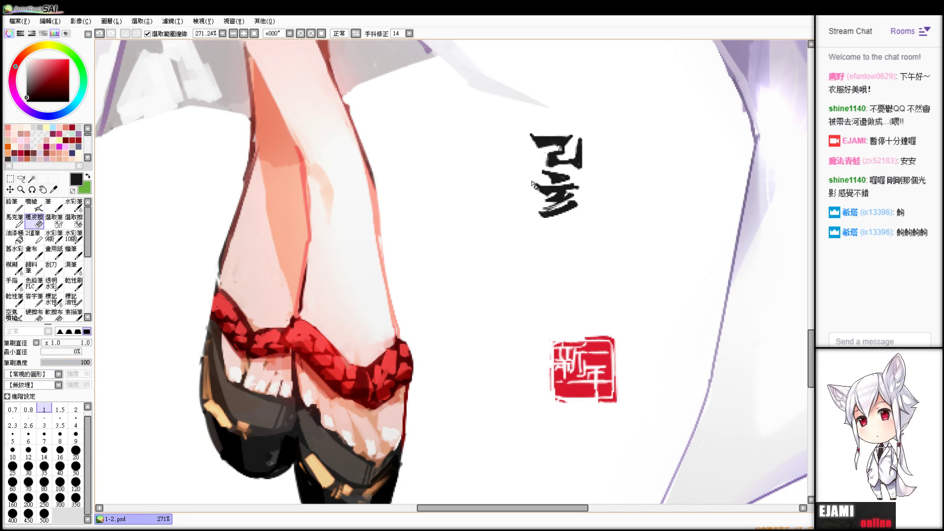
drag(545, 197, 532, 190)
key(b)
key(e)
key(b)
key(e)
drag(570, 132, 562, 149)
key(ctrl+z)
key(b)
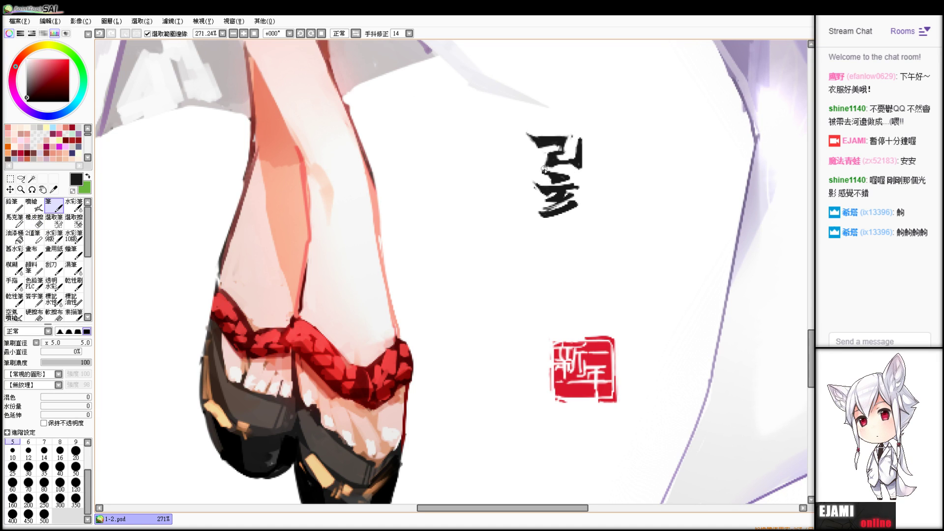
- Paint the second black character's crossing lower-right stroke, undoing misplaced attempts and trimming its edges
drag(545, 152, 570, 179)
key(ctrl+z)
drag(554, 165, 583, 169)
key(ctrl+z)
mouse_move(567, 210)
mouse_down()
mouse_move(589, 221)
mouse_move(570, 210)
mouse_up()
key(ctrl+z)
key(e)
key(ctrl+z)
key(v)
key(e)
key(v)
key(e)
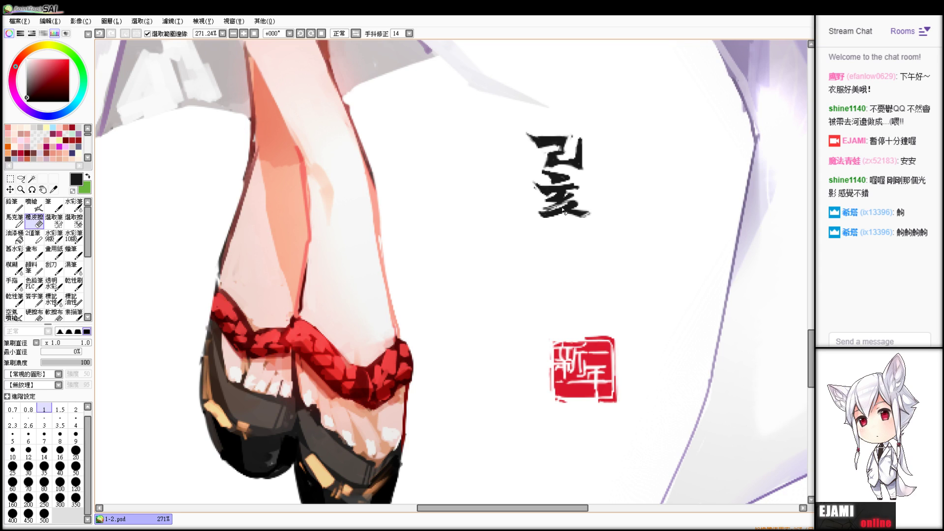
- Sharpen the right end of the first black character's hook with eraser and brush
key(b)
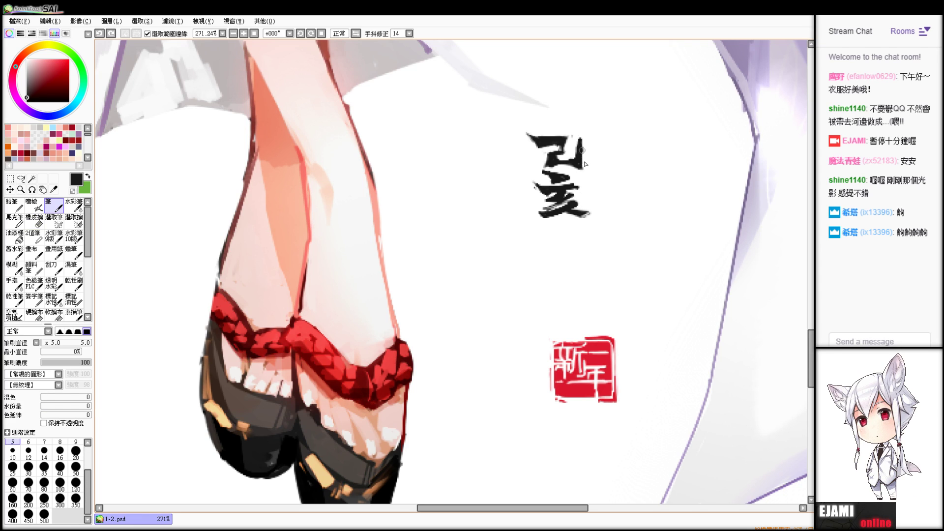
key(e)
key(b)
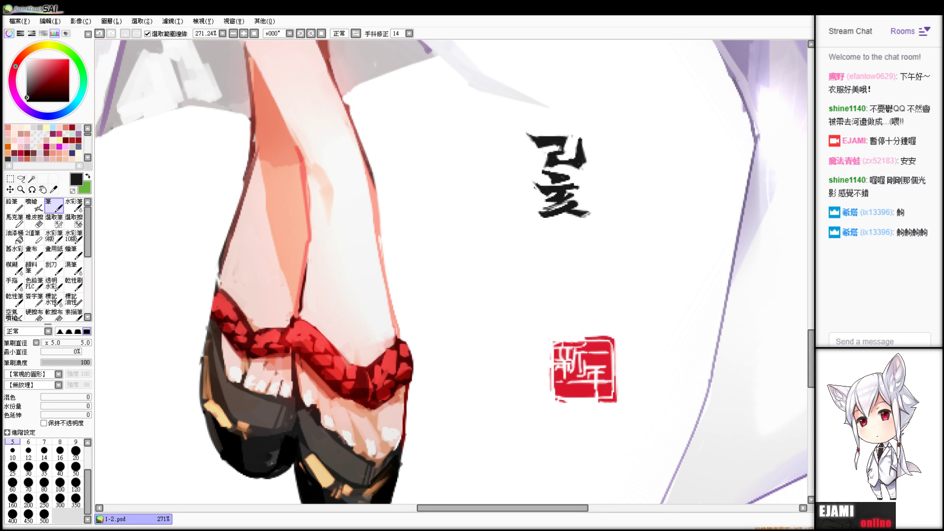
- Rework the lower-left tip of the second black character with brush, pencil and eraser, undoing stray strokes
scroll(582, 171, down, 10)
scroll(451, 273, up, 5)
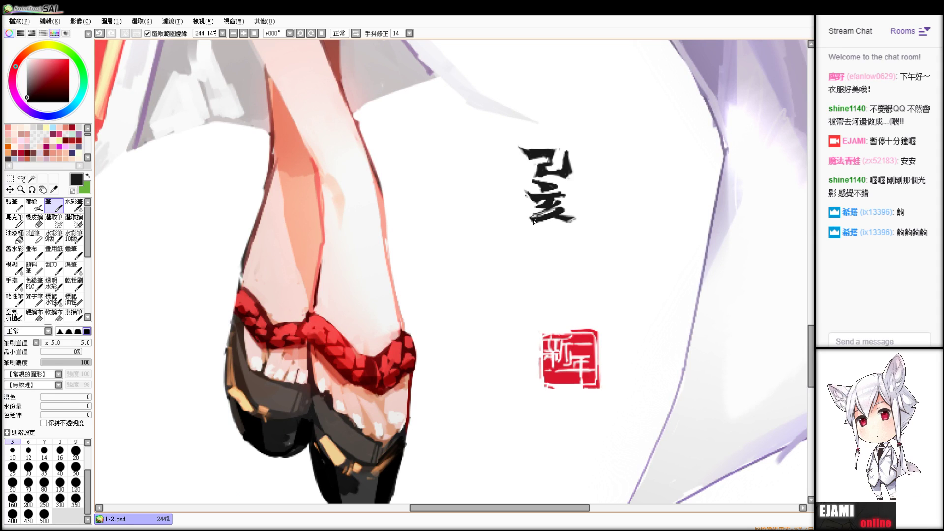
key(e)
key(ctrl+z)
key(b)
mouse_move(534, 221)
mouse_down()
mouse_move(523, 212)
mouse_move(540, 226)
mouse_up()
key(e)
key(b)
key(ctrl+z)
key(n)
key(ctrl+z)
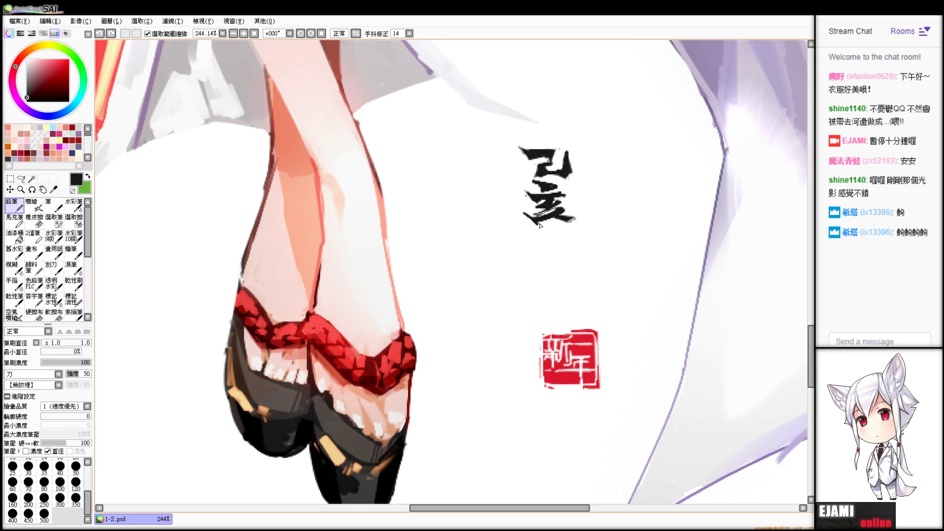
key(ctrl+z)
key(ctrl+y)
key(ctrl+z)
drag(527, 217, 537, 225)
key(ctrl+z)
key(e)
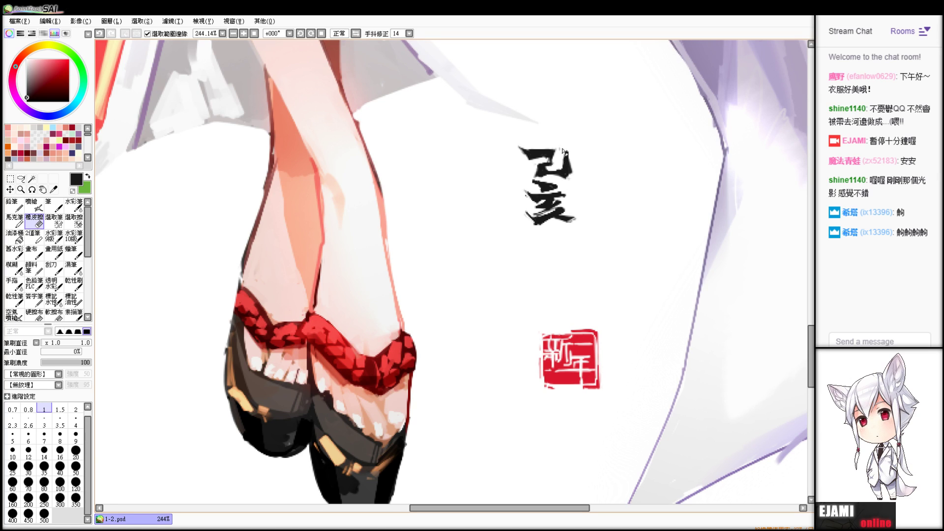
key(n)
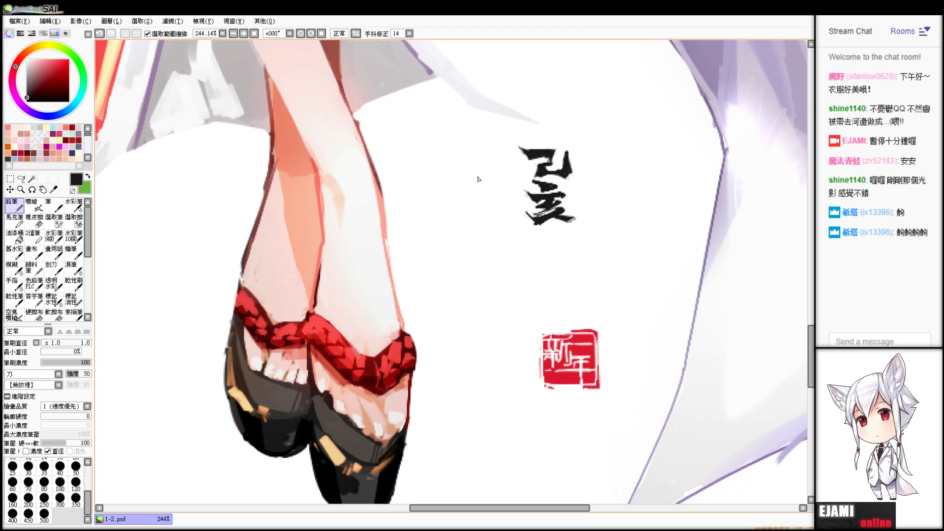
- Refine the lower-right tail of the second black character, alternating drawing and erasing and undoing poor strokes
key(b)
drag(557, 217, 576, 218)
key(ctrl+z)
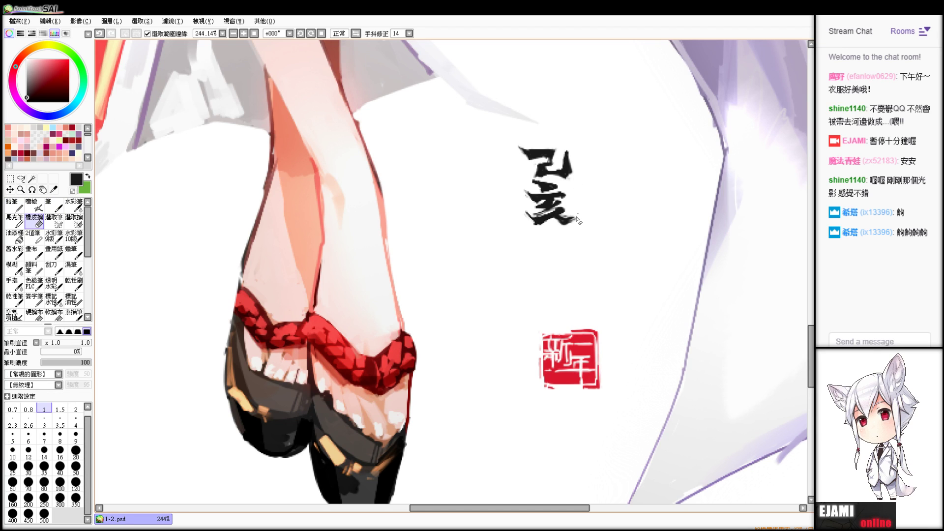
key(ctrl+z)
key(n)
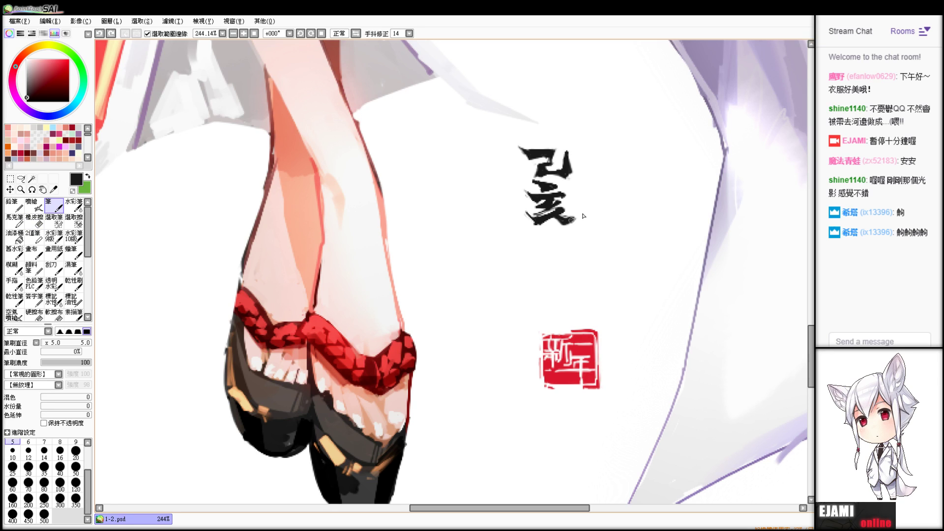
key(e)
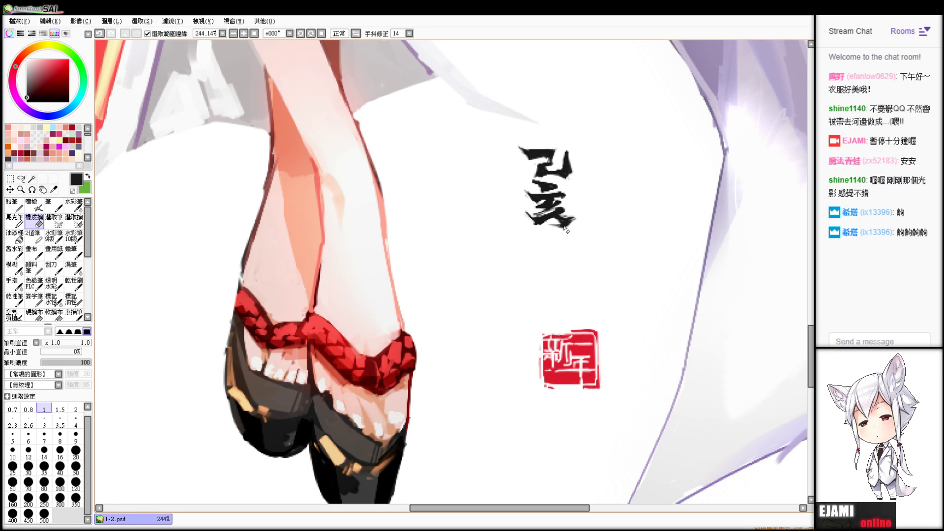
drag(551, 223, 566, 227)
key(ctrl+z)
key(n)
key(e)
key(n)
key(e)
key(n)
key(e)
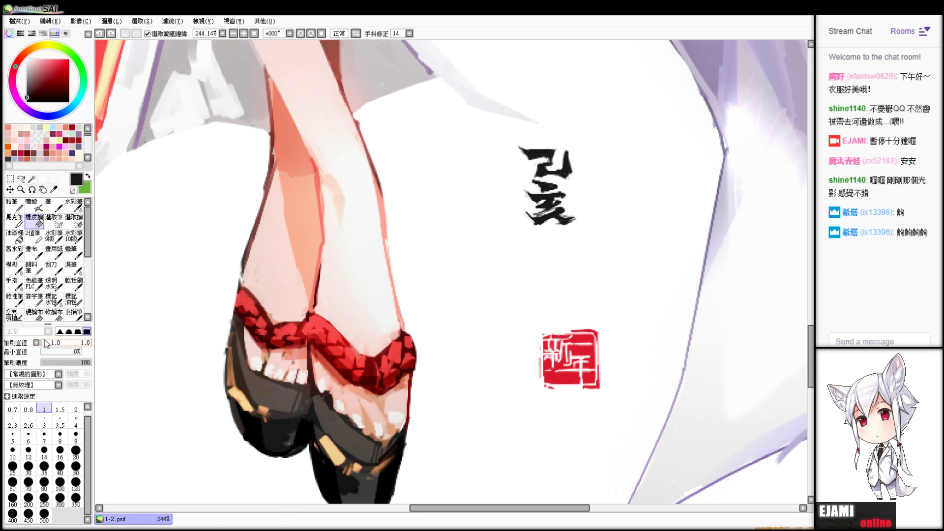
- Set the eraser size to 5, trim the first character's right upright and try blurring the lettering's edges
drag(44, 344, 44, 343)
drag(568, 147, 573, 183)
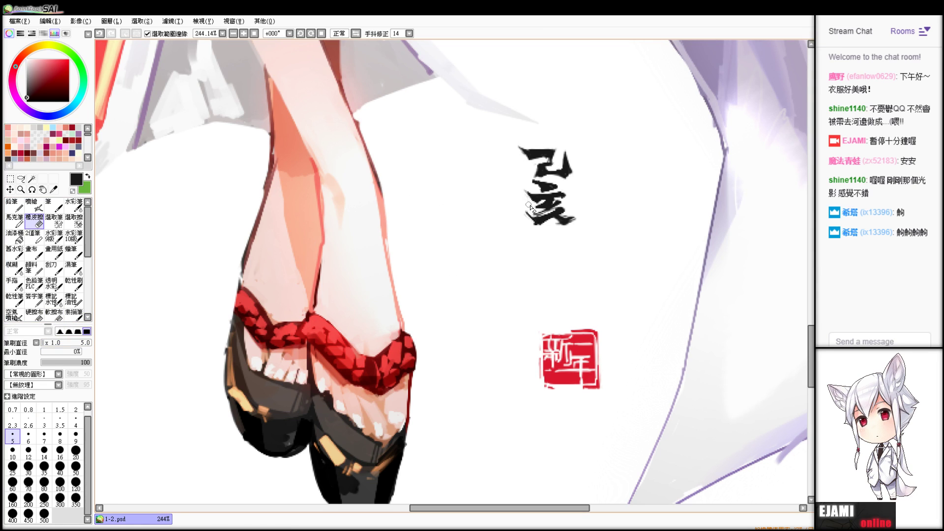
key(b)
drag(524, 147, 523, 154)
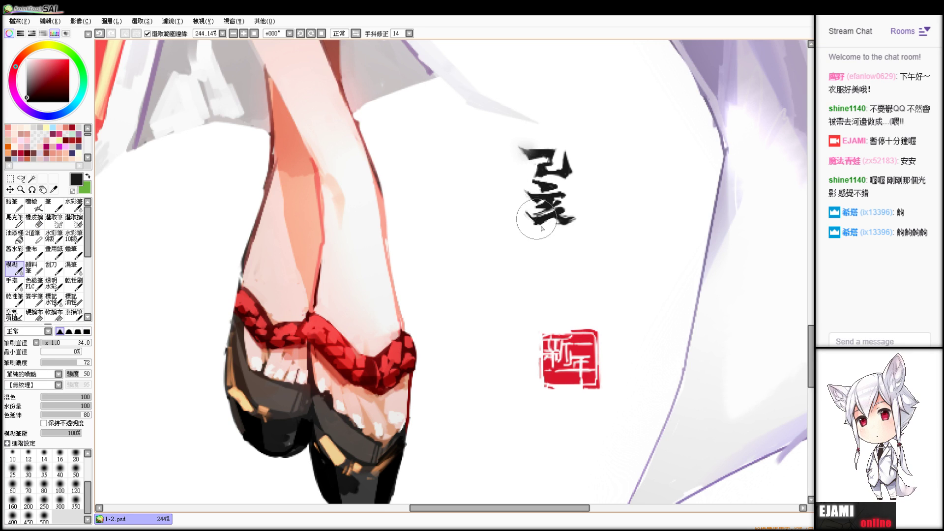
key(ctrl+z)
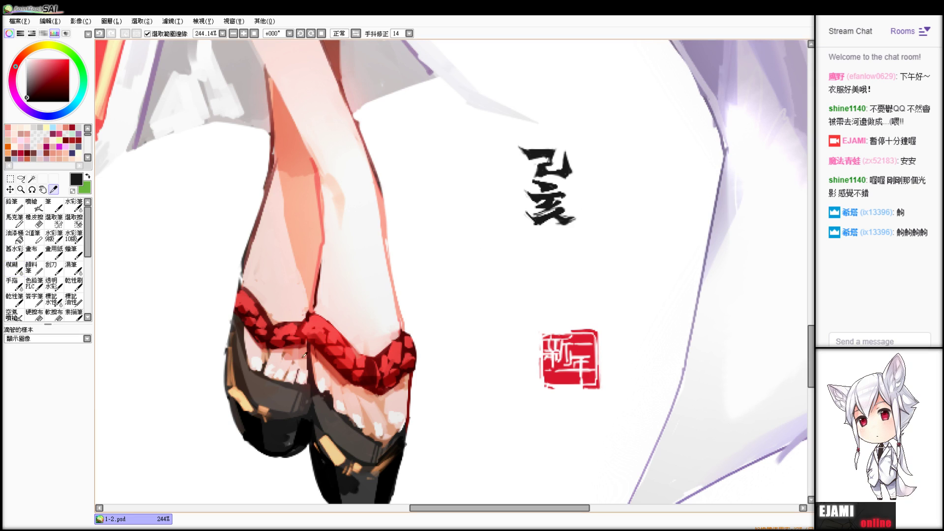
- Sample a dark brown from the sandals and tint the second character's lower strokes with it
alt+click(291, 393)
alt+click(246, 352)
key(v)
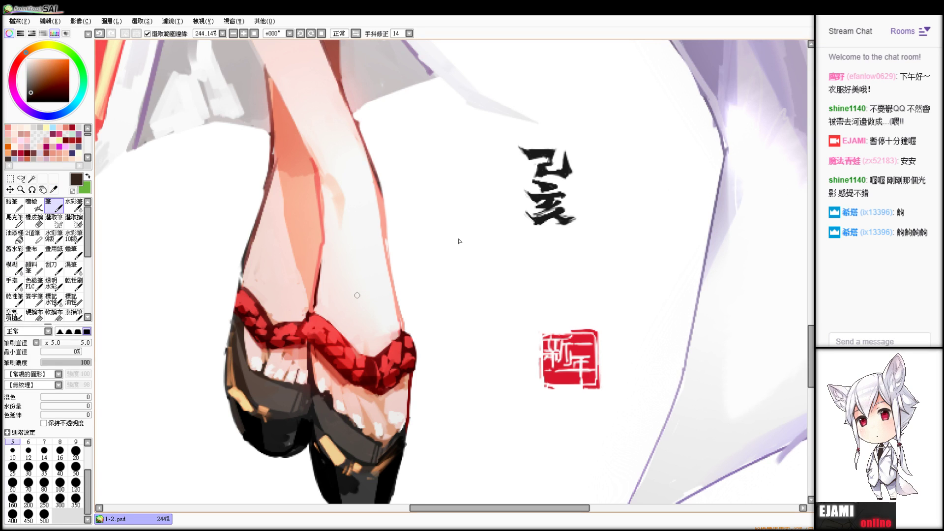
drag(531, 216, 571, 221)
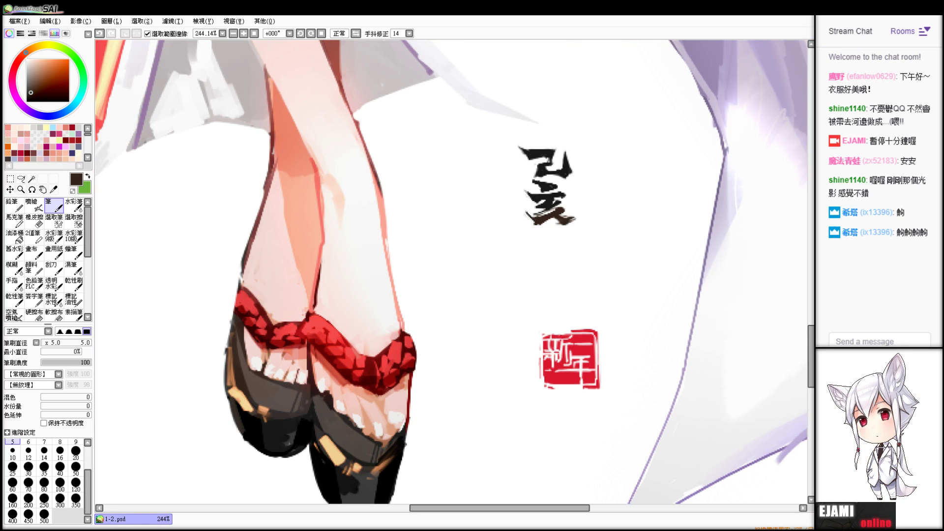
- Select both black characters, move them down to sit directly above the red seal and clear the selection
key(m)
drag(497, 131, 607, 262)
mouse_move(549, 206)
mouse_down()
mouse_move(588, 276)
mouse_move(567, 304)
mouse_up()
key(ctrl+d)
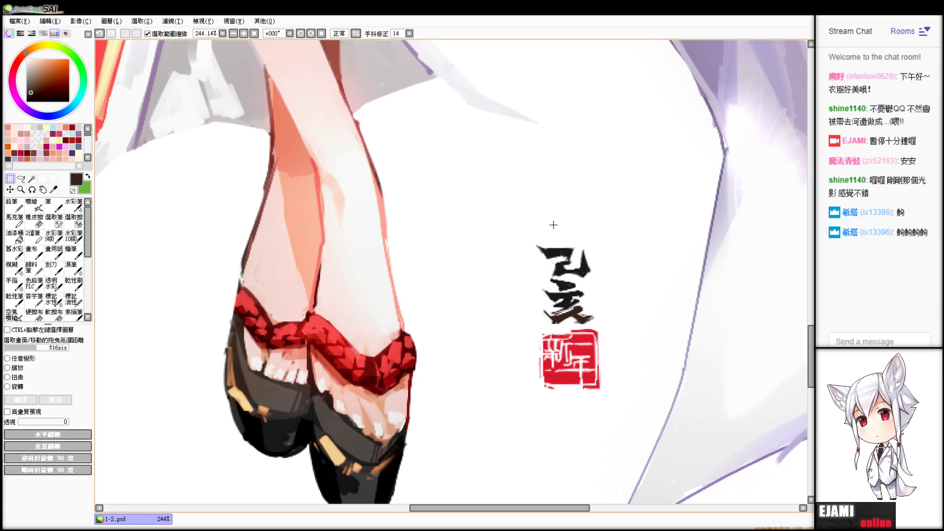
- Sample the lettering's black and touch up the first character's top stroke, undoing unwanted strokes
key(b)
alt+click(569, 254)
key(n)
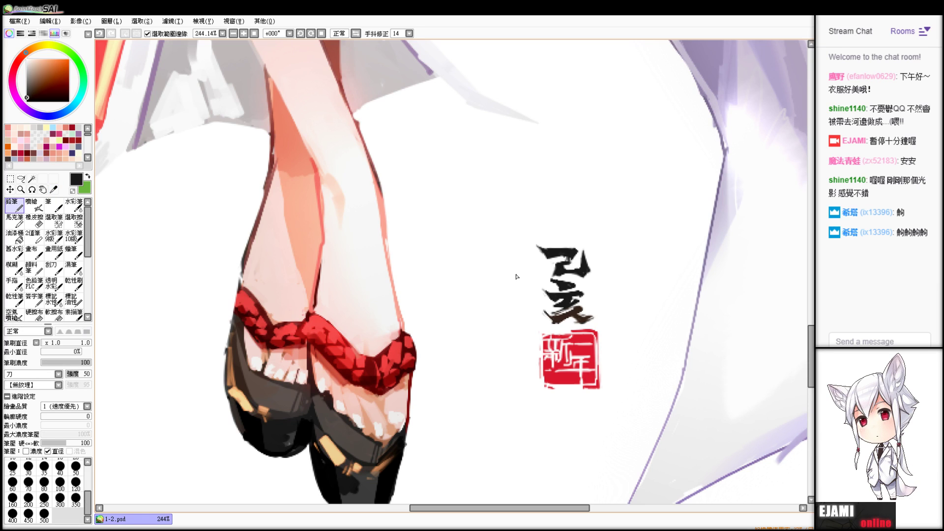
scroll(451, 272, down, 10)
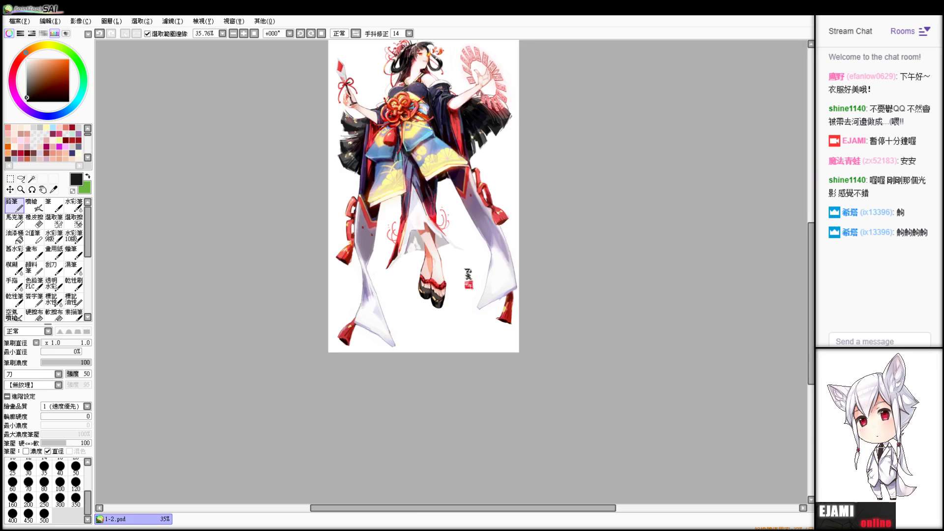
scroll(451, 272, up, 10)
key(e)
key(ctrl+z)
key(ctrl+z)
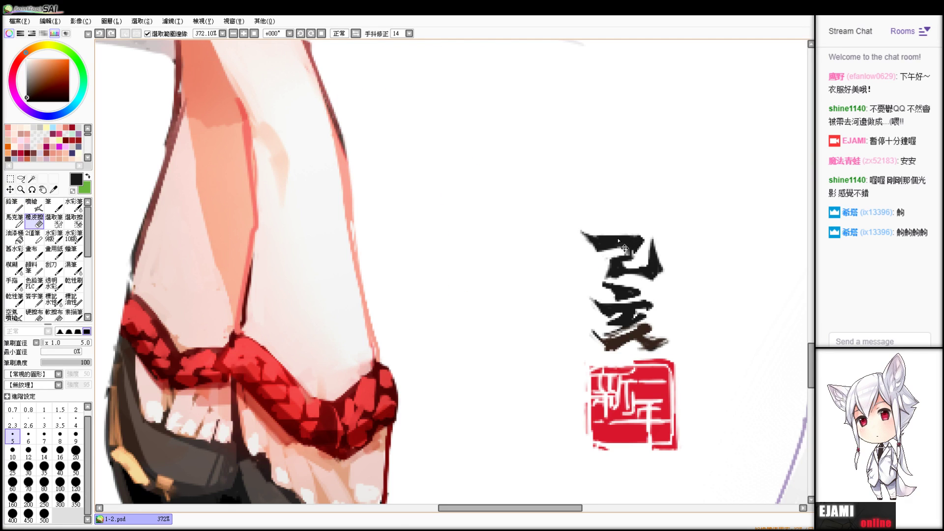
key(n)
drag(608, 242, 633, 238)
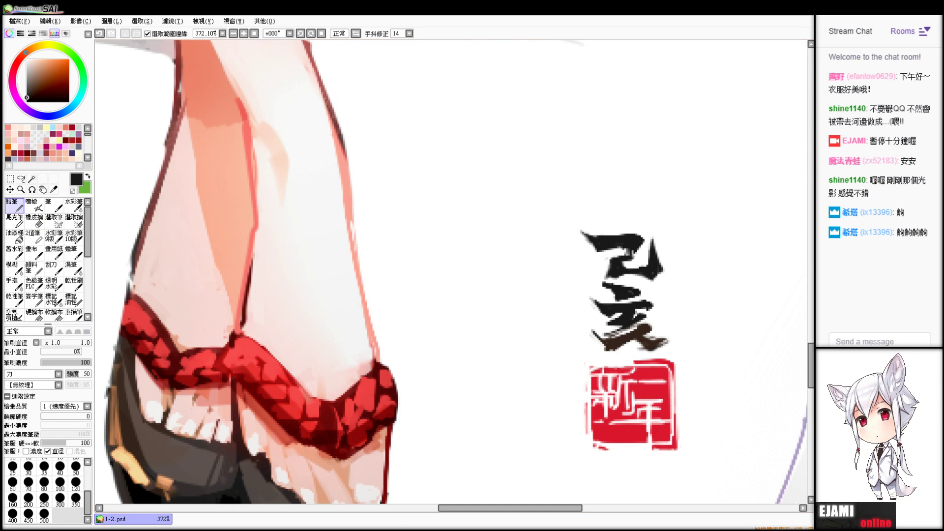
key(ctrl+z)
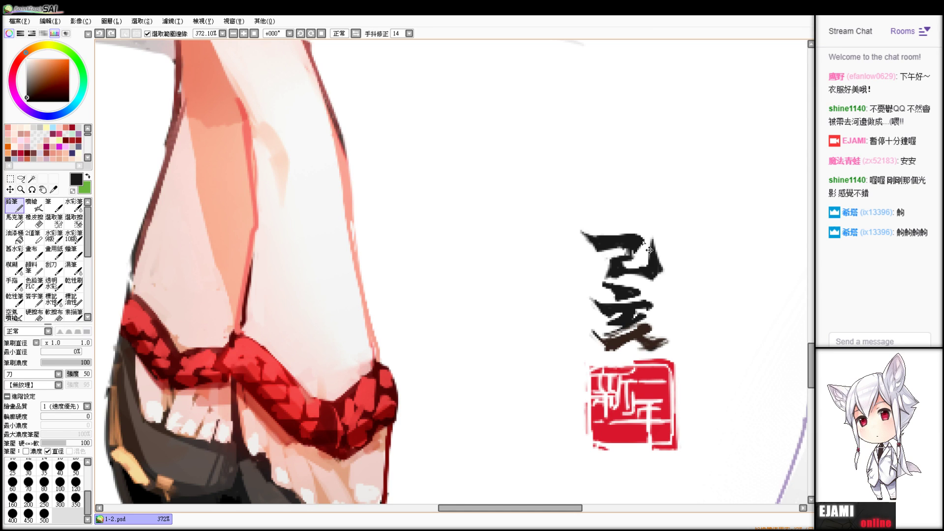
- Move the lettering and the red seal together to a lower position beside the sandals
scroll(643, 242, down, 7)
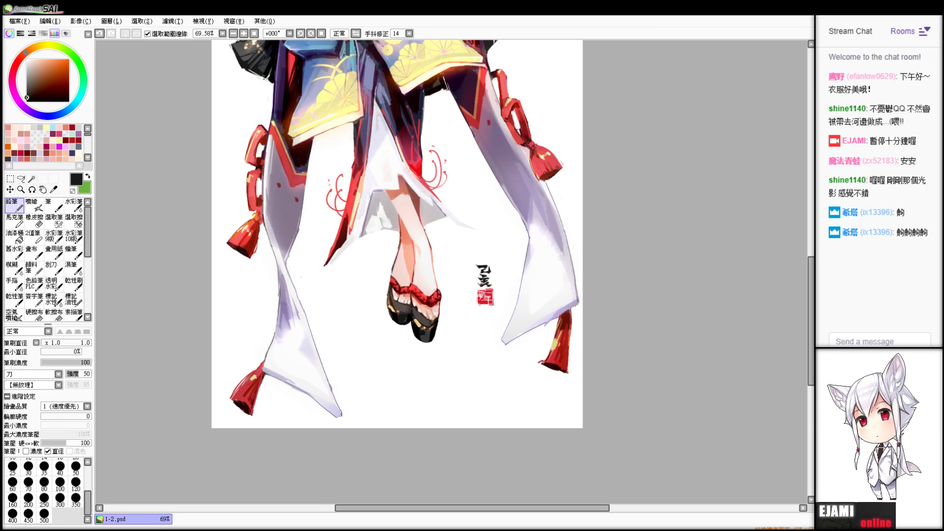
key(plus)
key(plus)
key(plus)
key(plus)
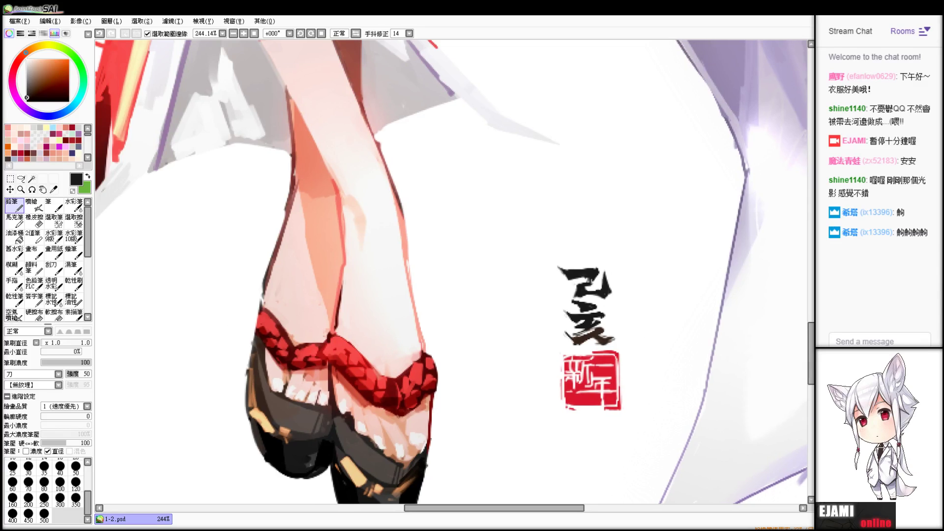
click(11, 179)
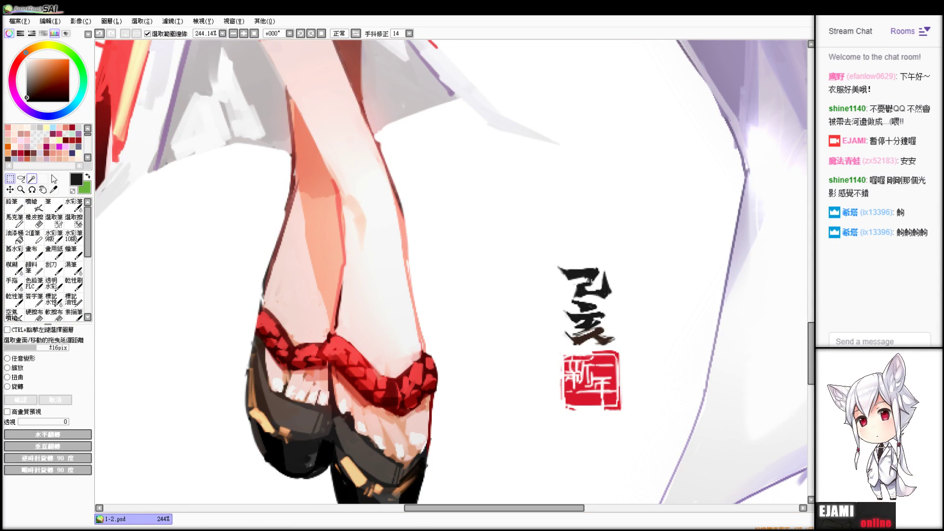
drag(602, 197, 606, 297)
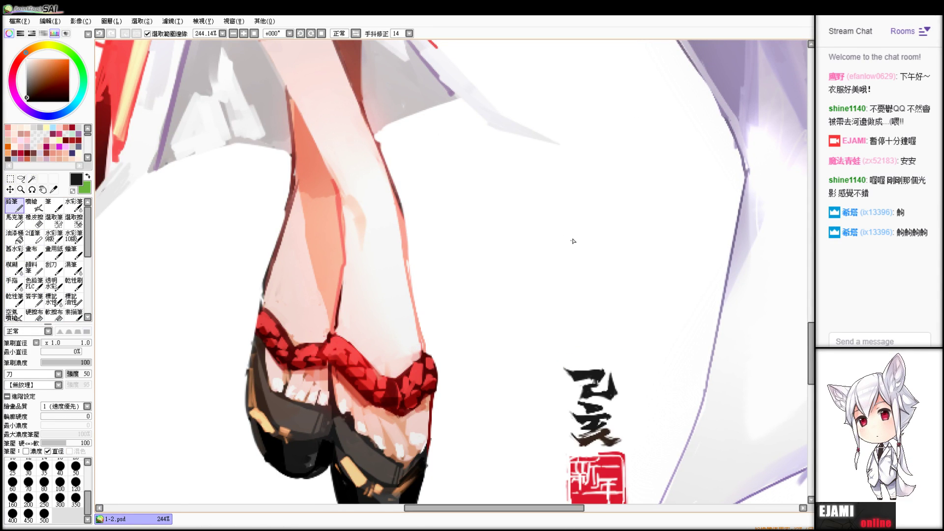
key(ctrl+z)
- Pencil a small black character beside the second large character's right side, redoing misplaced strokes
mouse_move(597, 418)
mouse_down()
mouse_move(533, 204)
mouse_move(447, 121)
mouse_move(446, 422)
mouse_up()
scroll(452, 272, up, 3)
scroll(453, 271, down, 2)
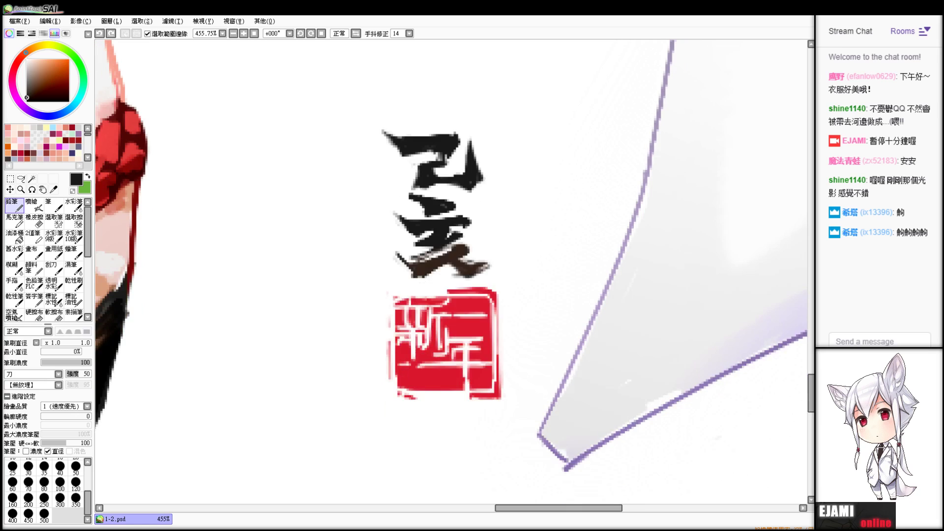
key(ctrl+z)
drag(508, 195, 517, 205)
key(ctrl+z)
mouse_move(507, 189)
mouse_down()
mouse_move(524, 216)
mouse_move(513, 260)
mouse_move(522, 247)
mouse_move(524, 265)
mouse_up()
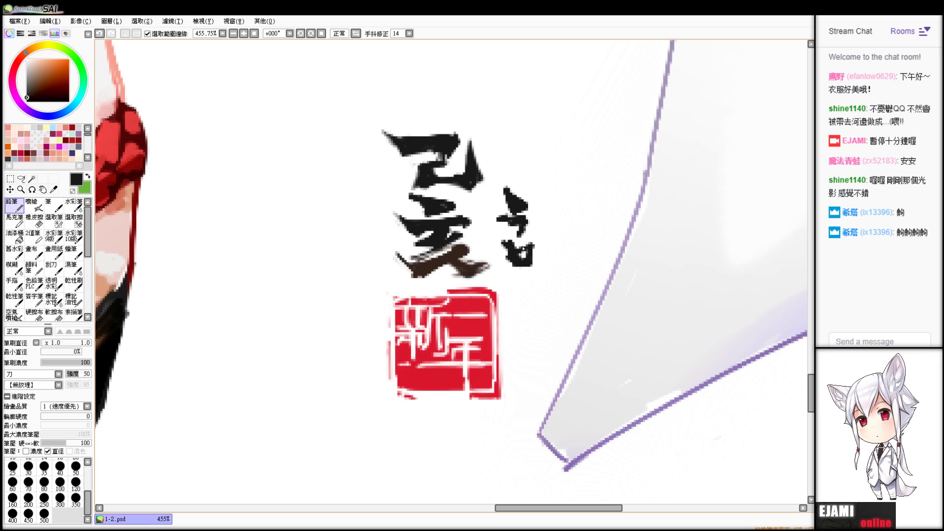
key(ctrl+z)
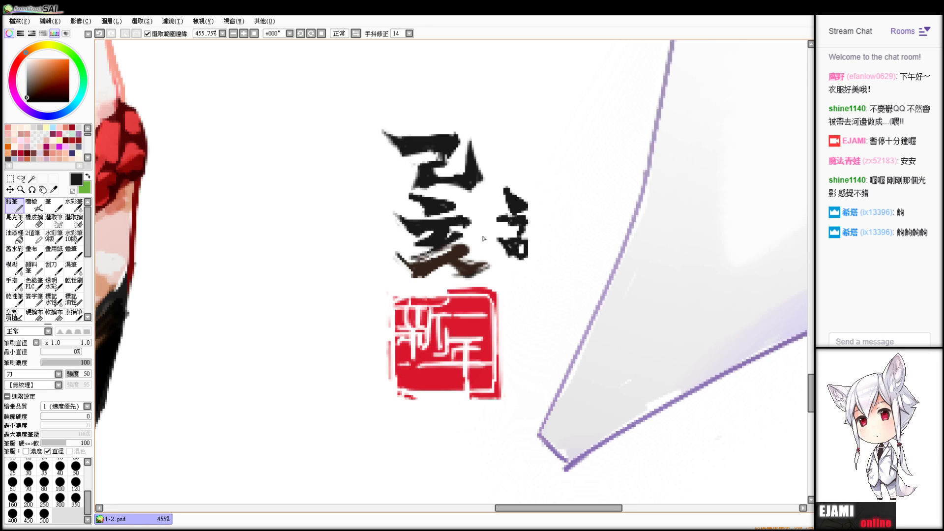
- Select the small black character, move it slightly lower, clear the selection and return to the pencil
click(54, 220)
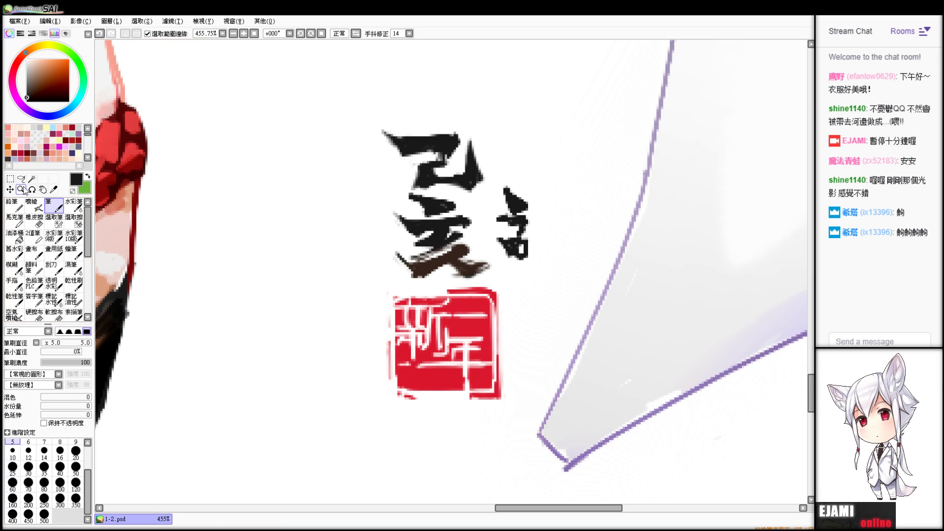
click(9, 179)
drag(496, 175, 543, 263)
drag(538, 224, 537, 237)
key(ctrl+d)
key(n)
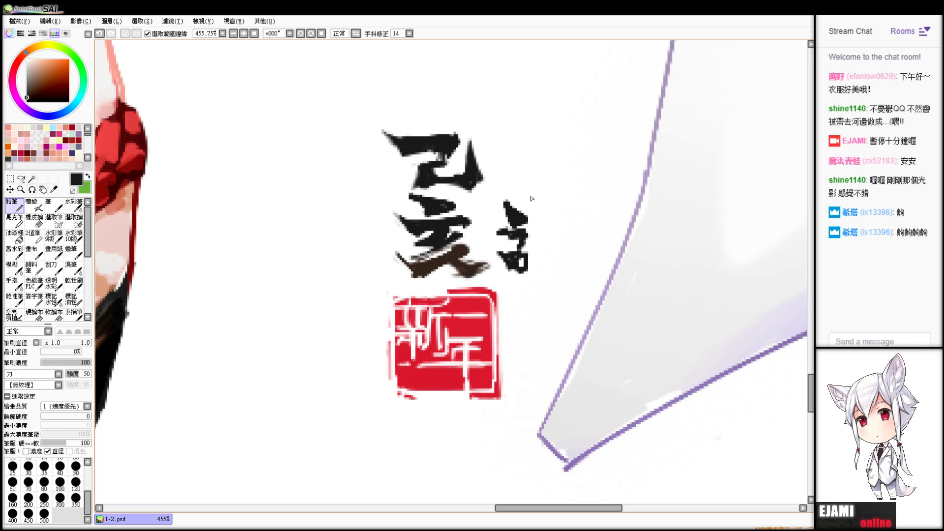
- Pencil the right half of the small black character to form 謹 and trim its base with the eraser, undoing misplaced strokes
mouse_move(528, 202)
mouse_down()
mouse_move(574, 211)
mouse_move(549, 210)
mouse_move(540, 197)
mouse_move(546, 221)
mouse_move(552, 199)
mouse_move(554, 224)
mouse_up()
mouse_move(562, 191)
mouse_down()
mouse_move(557, 227)
mouse_move(534, 239)
mouse_move(562, 233)
mouse_move(542, 255)
mouse_move(559, 254)
mouse_move(553, 229)
mouse_move(553, 265)
mouse_move(541, 272)
mouse_move(560, 270)
mouse_move(549, 282)
mouse_move(562, 267)
mouse_move(546, 271)
mouse_move(558, 277)
mouse_move(581, 276)
mouse_up()
key(e)
key(ctrl+z)
key(n)
key(ctrl+z)
key(e)
key(n)
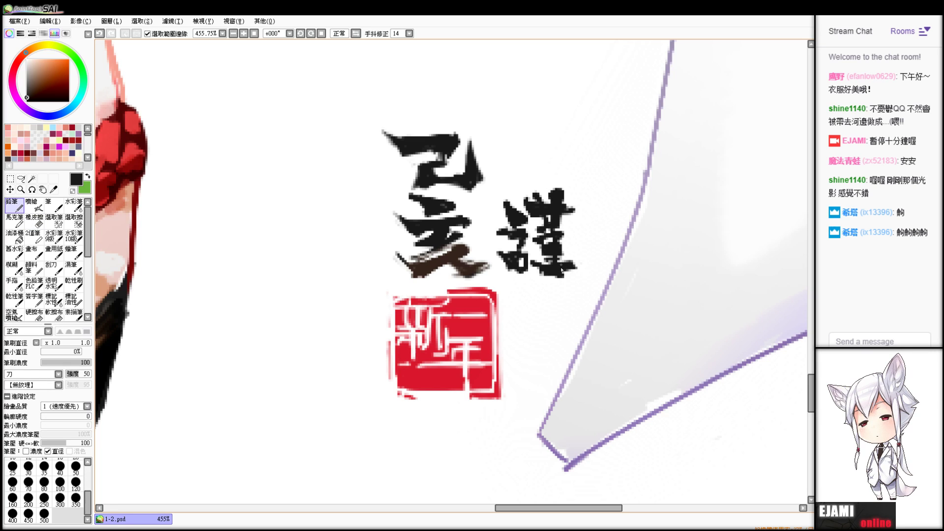
key(e)
drag(540, 279, 566, 278)
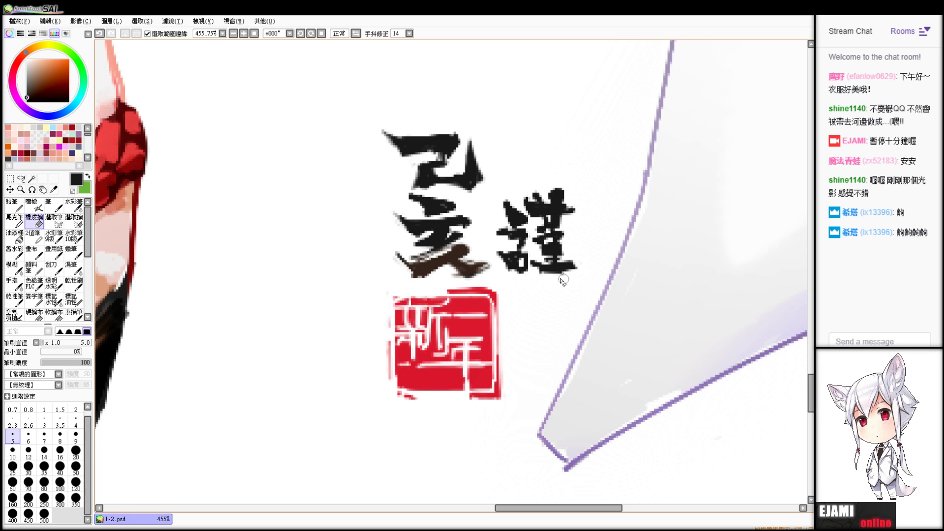
- Refine the left half of the small 謹 with pencil and eraser, undoing unwanted strokes
key(n)
drag(515, 260, 525, 257)
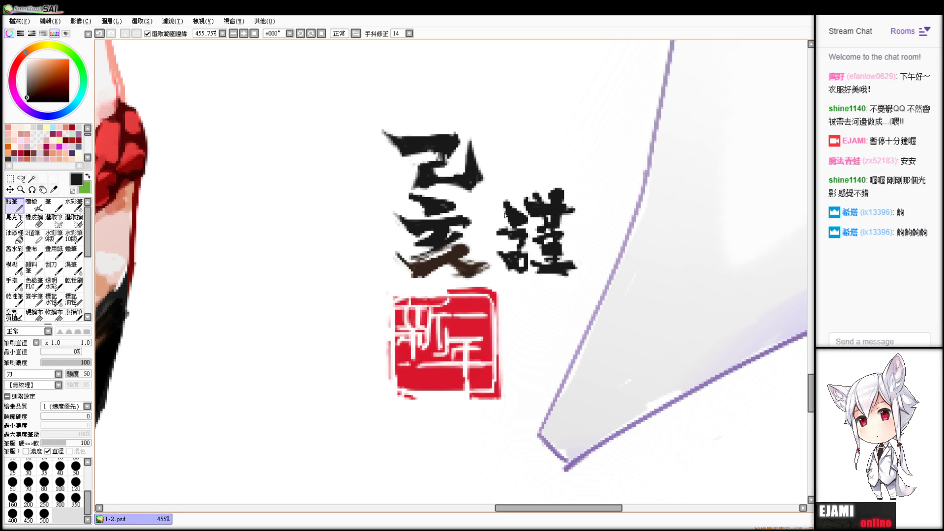
key(ctrl+z)
drag(506, 204, 497, 222)
key(ctrl+z)
key(e)
key(n)
key(e)
key(n)
key(e)
- Reshape the horizontal stroke and the lower box in the left part of 謹, alternating pencil and eraser
key(minus)
scroll(451, 272, down, 3)
scroll(451, 272, up, 8)
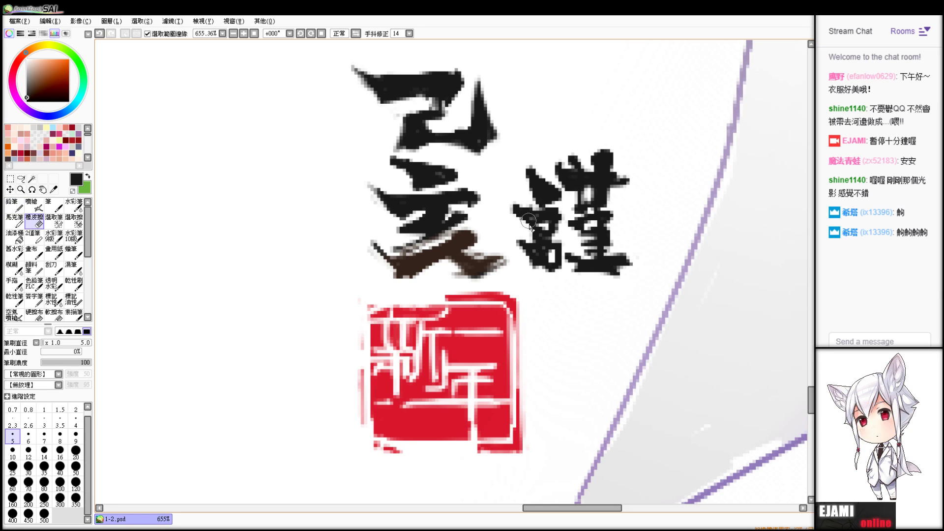
key(n)
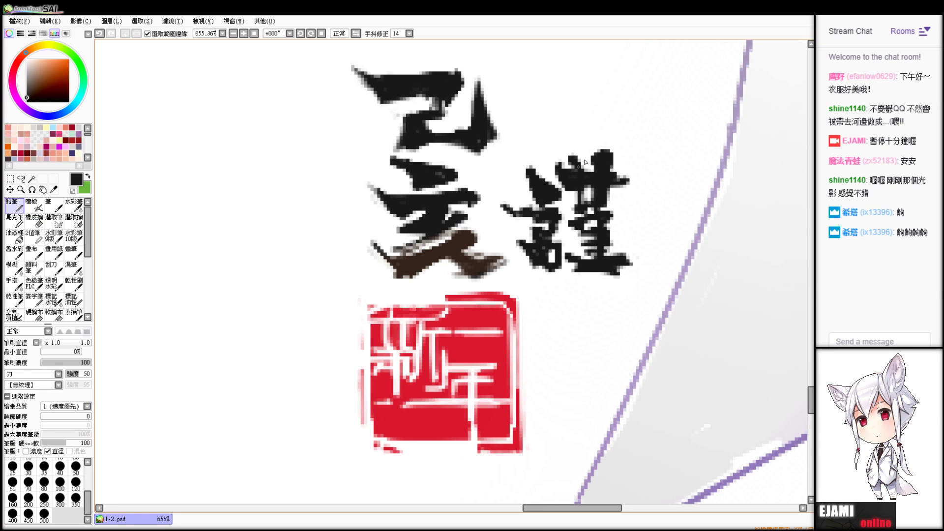
scroll(452, 271, down, 10)
scroll(451, 271, up, 3)
scroll(452, 270, up, 3)
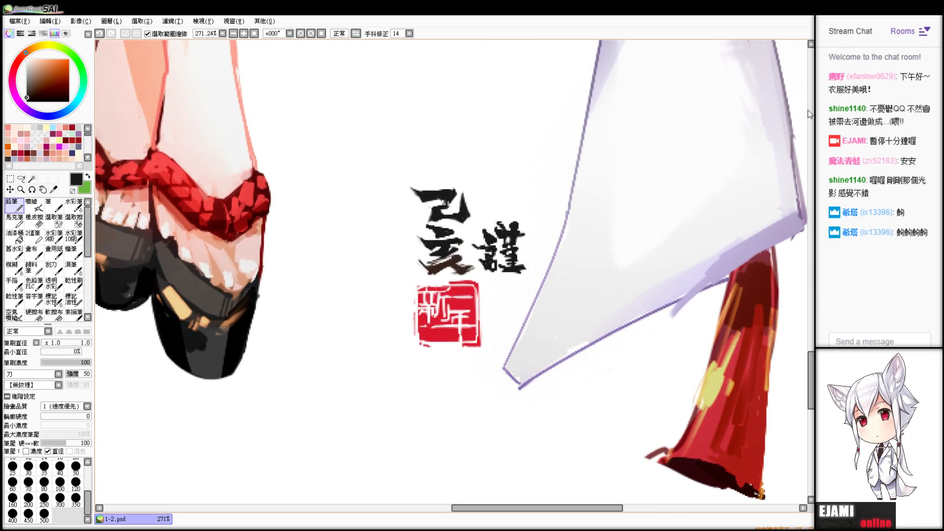
drag(478, 245, 487, 260)
key(e)
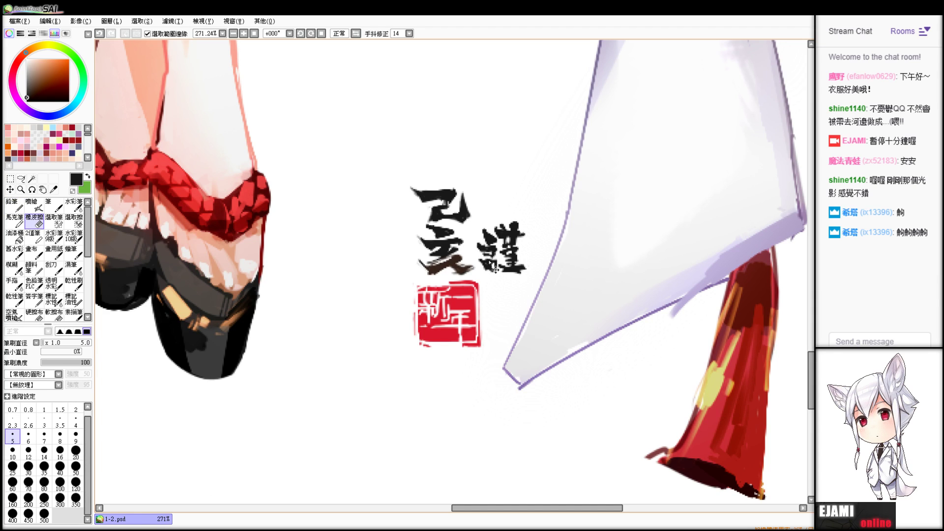
key(e)
key(e)
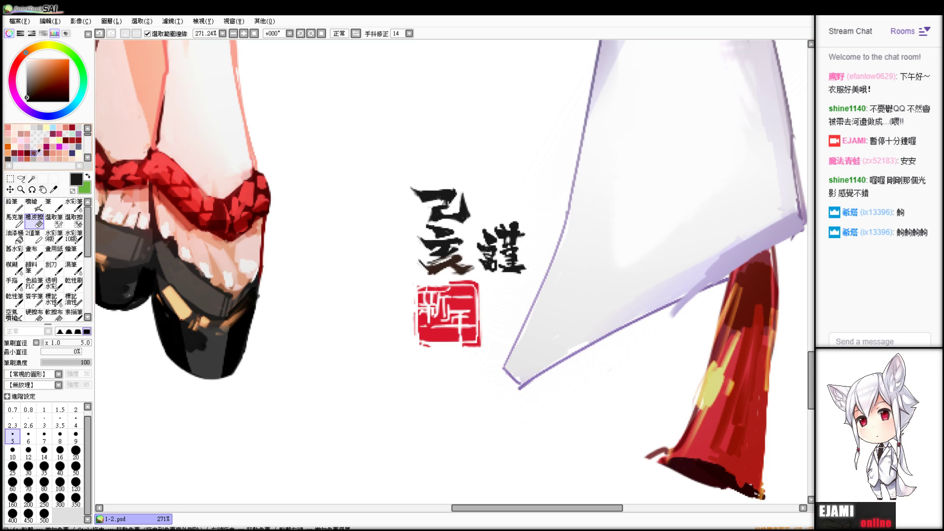
- Select the small 謹 character, move it above the 己亥 lettering and return to the pencil
click(10, 178)
mouse_move(472, 226)
mouse_down()
mouse_move(503, 268)
mouse_move(537, 279)
mouse_move(502, 259)
mouse_move(536, 281)
mouse_up()
drag(500, 260, 439, 124)
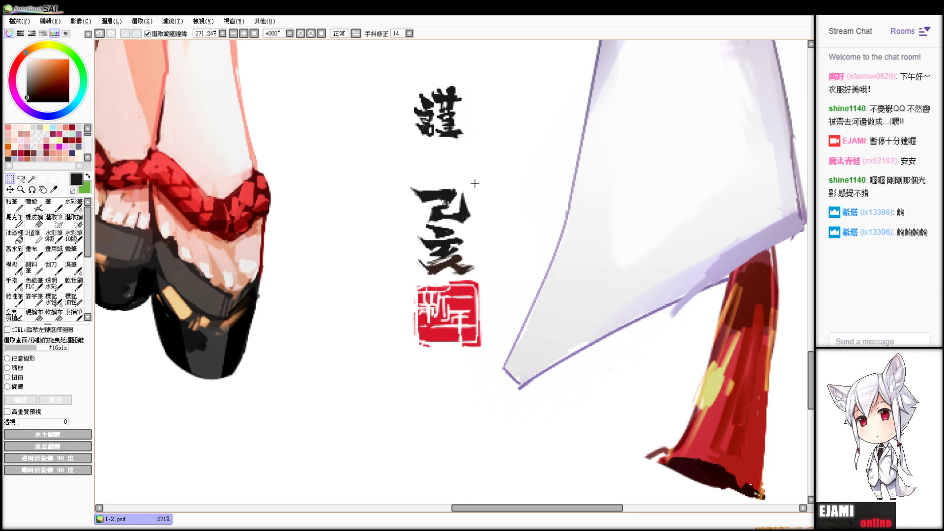
key(n)
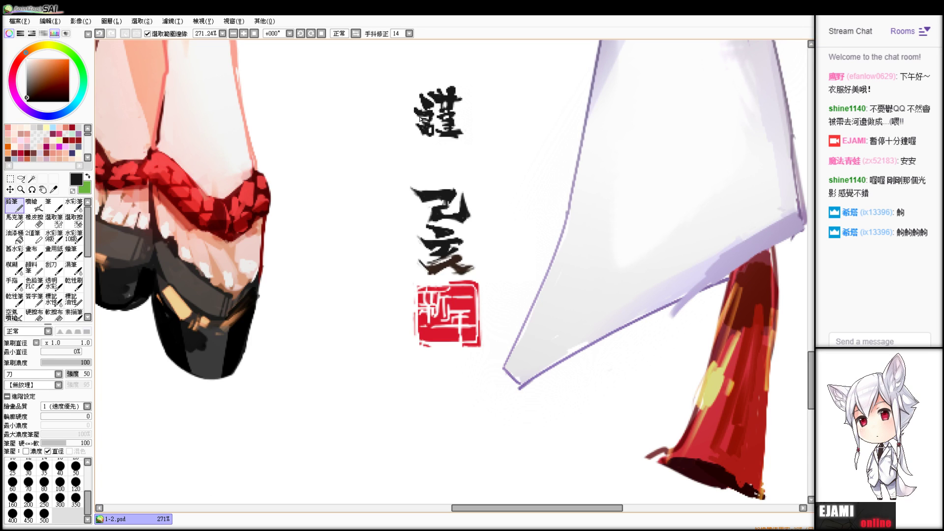
- Extend the left horizontal stroke of the relocated 謹, undoing misplaced attempts
drag(406, 112, 422, 117)
key(ctrl+z)
key(ctrl+z)
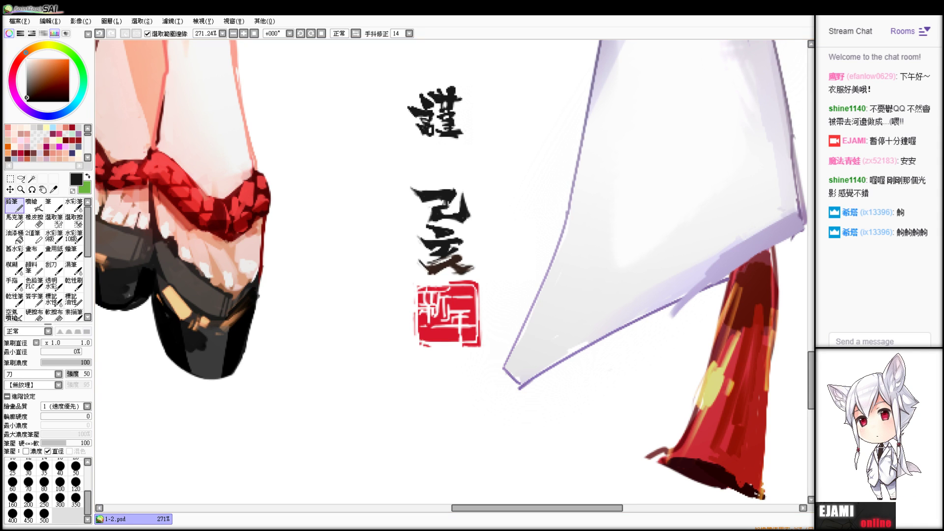
scroll(428, 143, down, 7)
scroll(508, 122, up, 6)
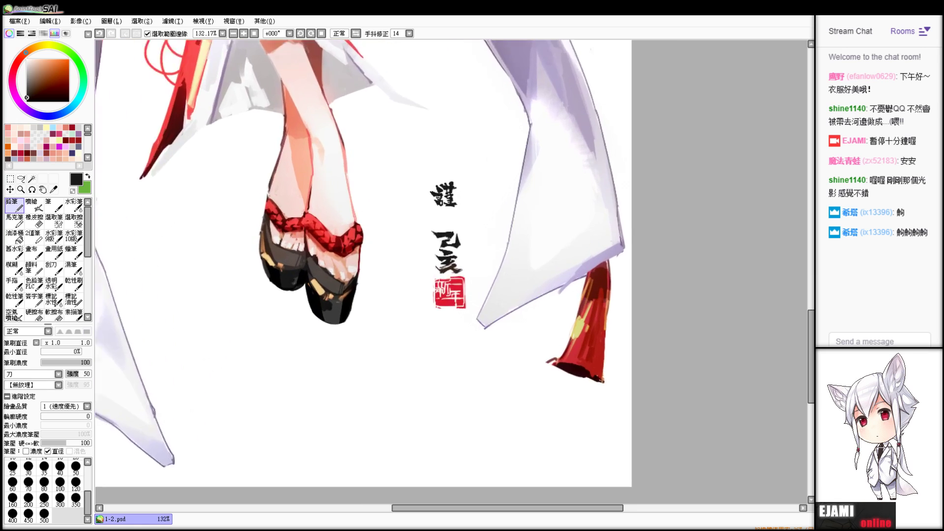
- Select the small 謹 character above the lettering, delete it and clear the selection
click(10, 179)
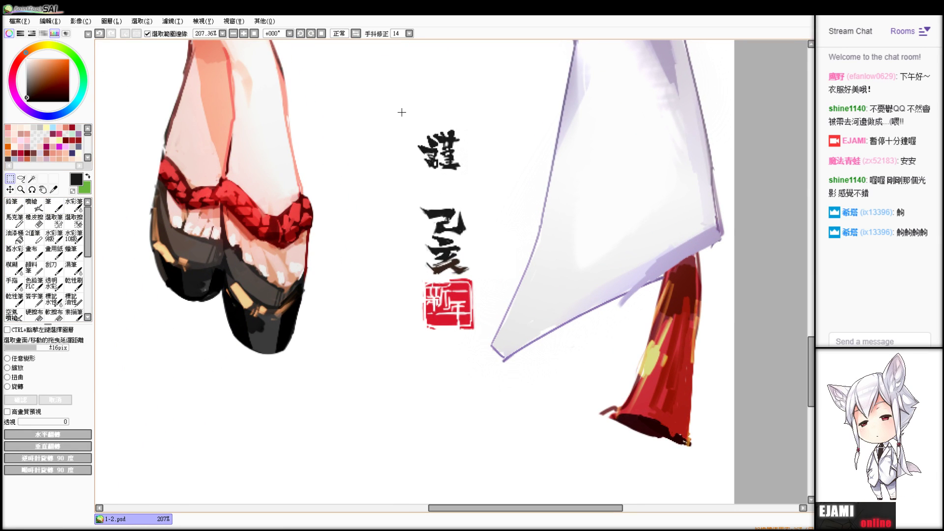
drag(359, 102, 482, 195)
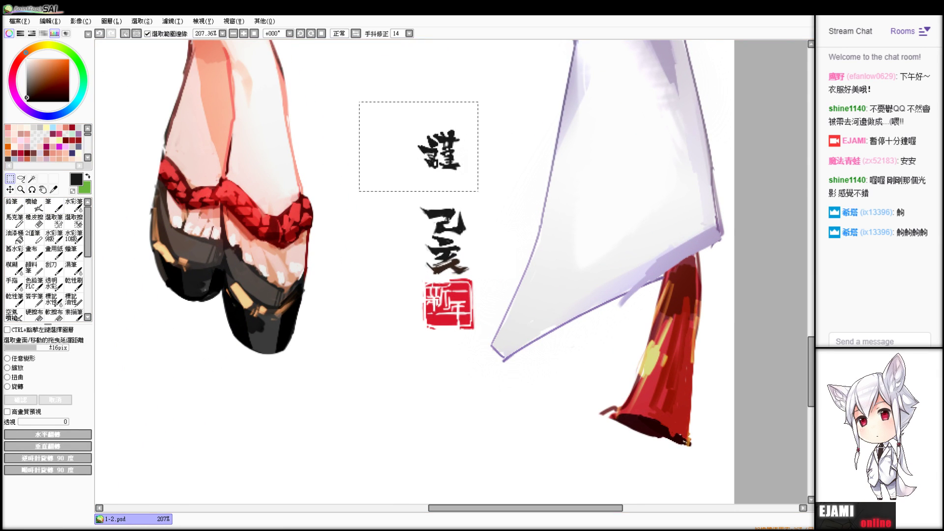
key(Delete)
key(ctrl+d)
- Select the 己亥 lettering with the red seal, move them closer to the sandals and clear the selection
scroll(703, 205, down, 5)
scroll(703, 205, up, 4)
drag(423, 246, 442, 41)
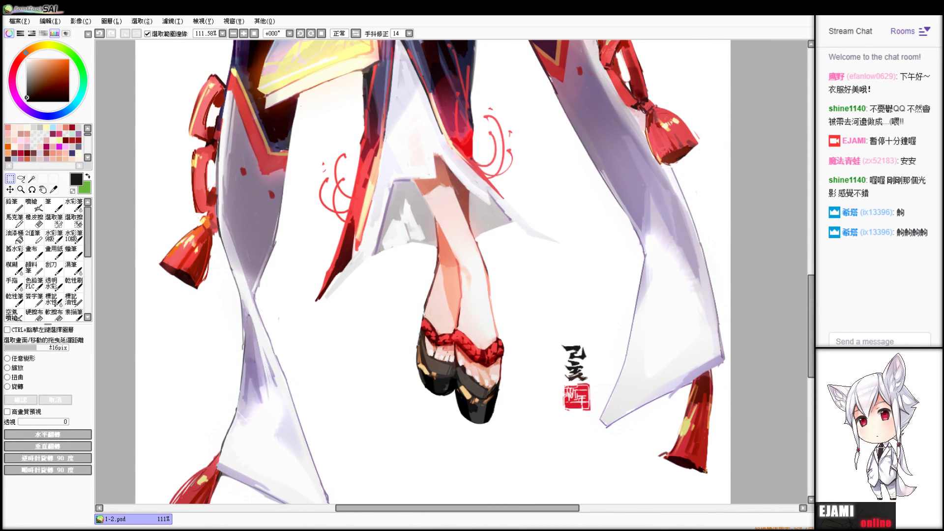
drag(443, 276, 424, 256)
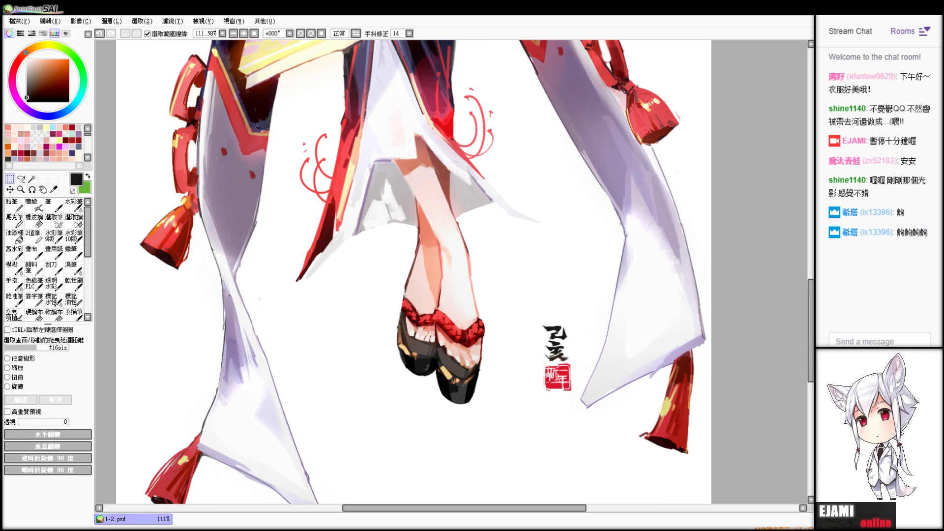
scroll(413, 271, down, 4)
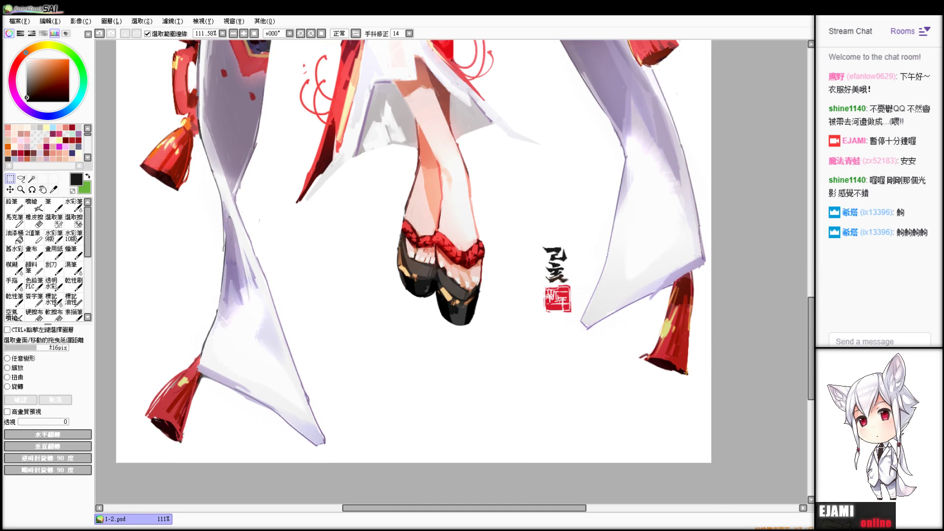
drag(423, 246, 481, 296)
scroll(451, 272, down, 5)
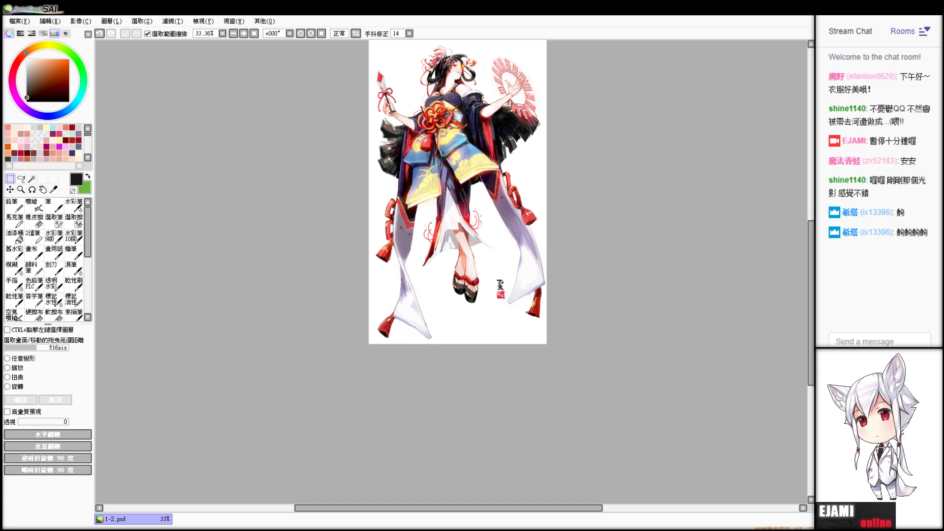
scroll(450, 277, up, 3)
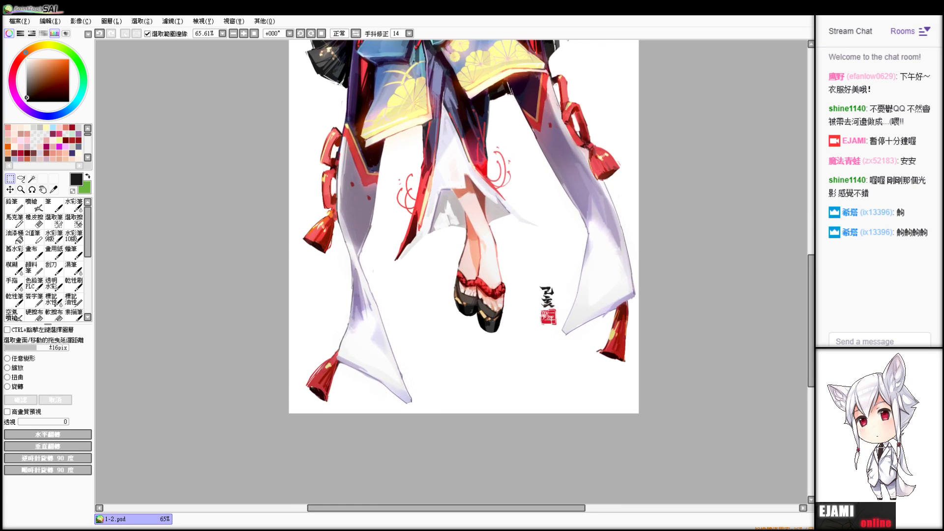
scroll(624, 384, up, 2)
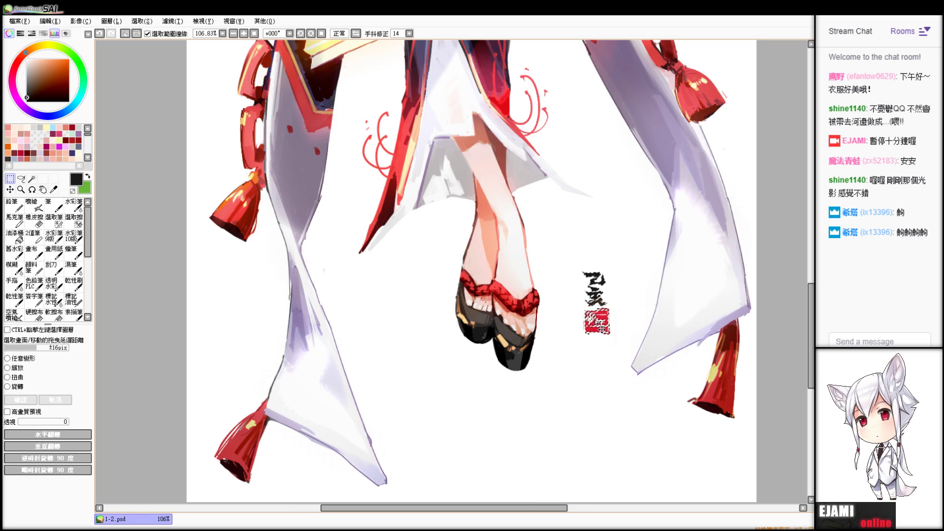
mouse_move(564, 266)
mouse_down()
mouse_move(617, 379)
mouse_move(593, 423)
mouse_move(652, 225)
mouse_up()
key(ctrl+d)
key(Home)
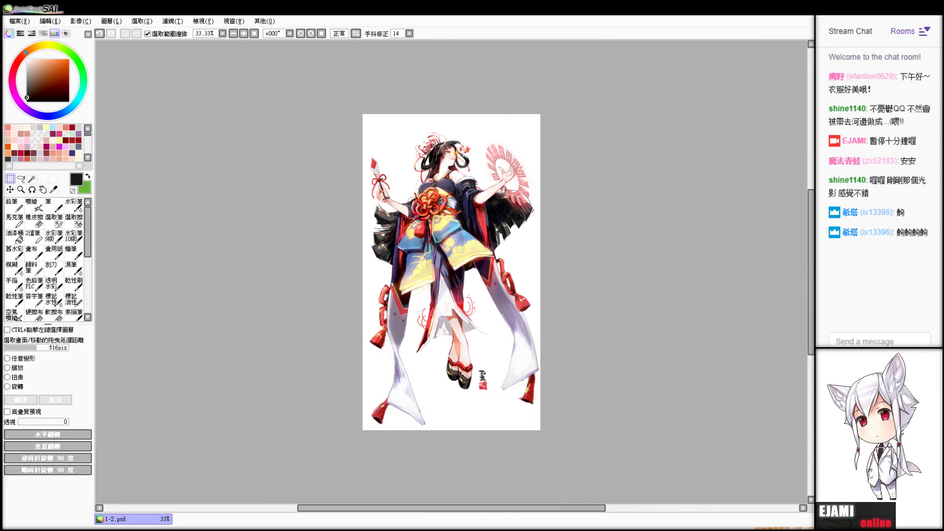
- Sample the seal's red and clean up its lower-left border with pencil and eraser, undoing unwanted strokes
scroll(451, 273, up, 8)
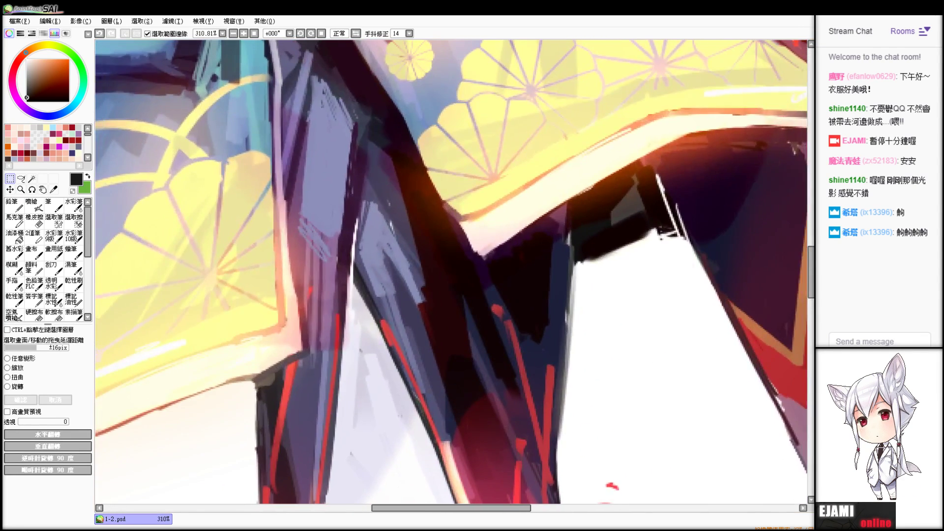
key(e)
mouse_move(539, 334)
mouse_down()
mouse_move(500, 315)
mouse_move(489, 331)
mouse_move(469, 331)
mouse_up()
alt+click(492, 322)
key(n)
key(ctrl+z)
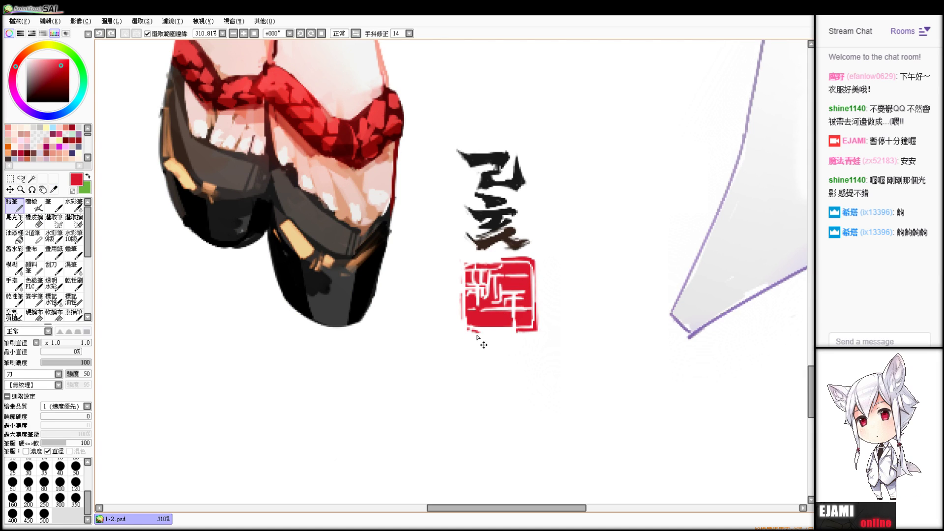
key(b)
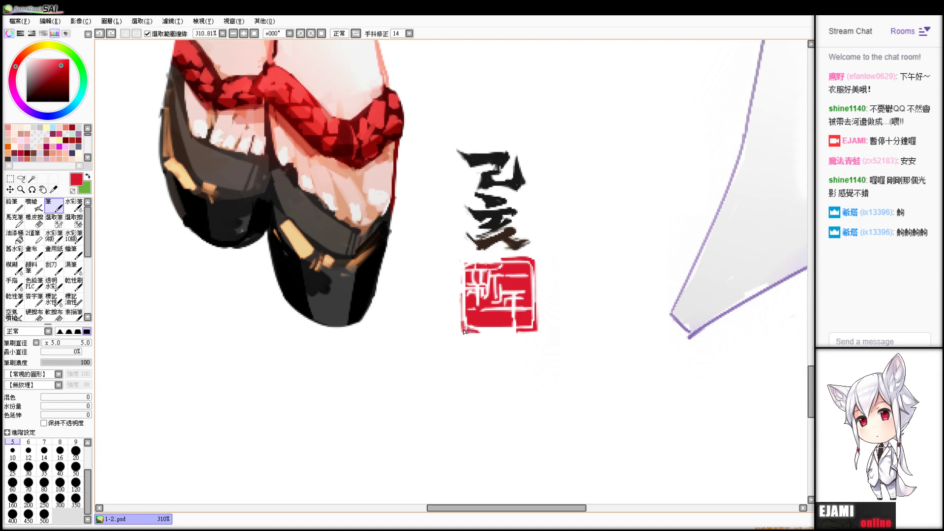
key(e)
key(n)
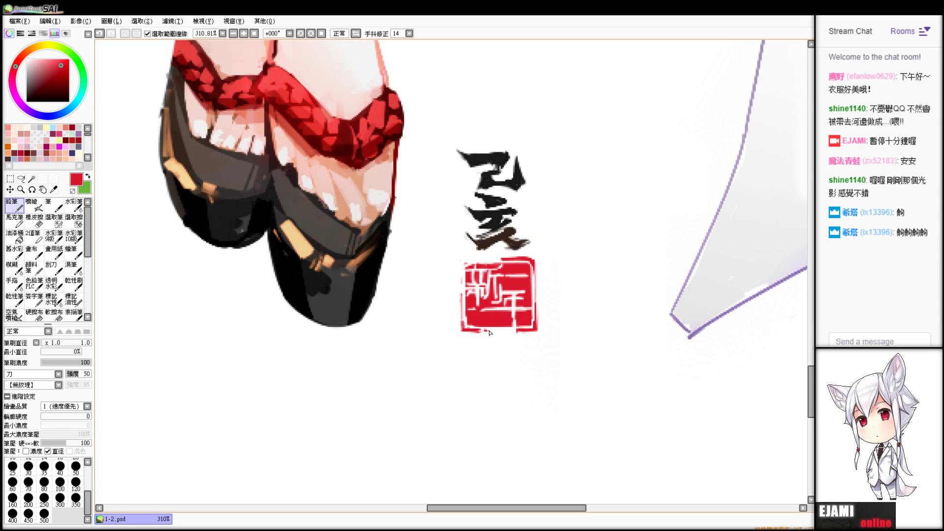
key(e)
key(n)
drag(464, 332, 483, 332)
key(e)
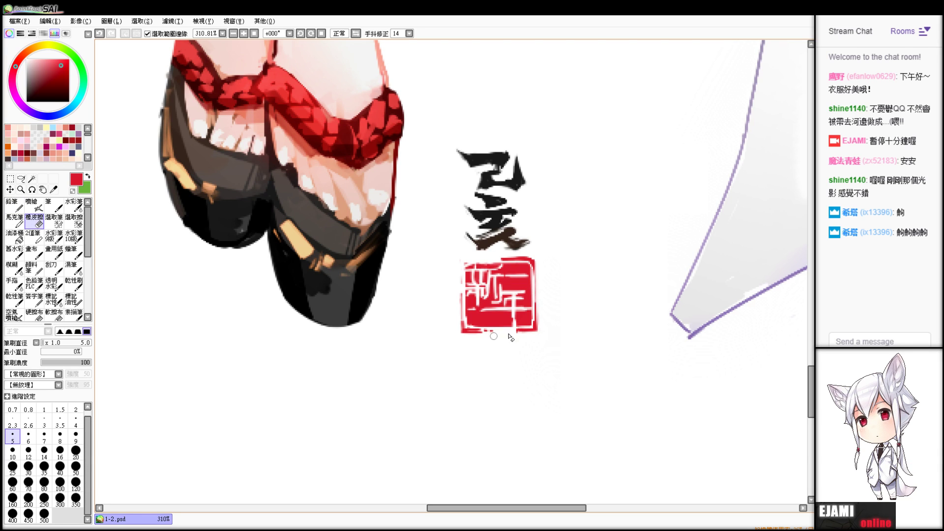
- Examine the lettering and seal placement against the feet and the whole illustration
scroll(551, 348, down, 10)
scroll(550, 349, up, 2)
drag(512, 315, 571, 414)
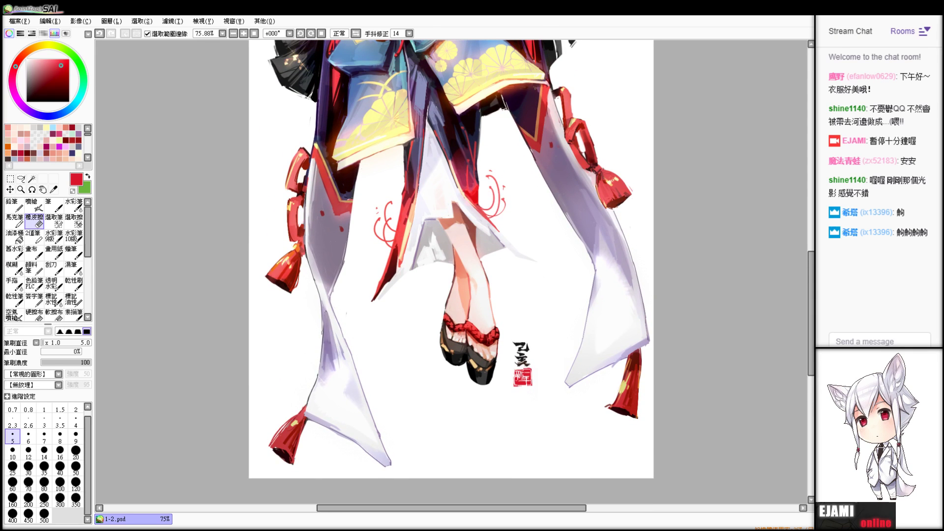
drag(571, 275, 571, 315)
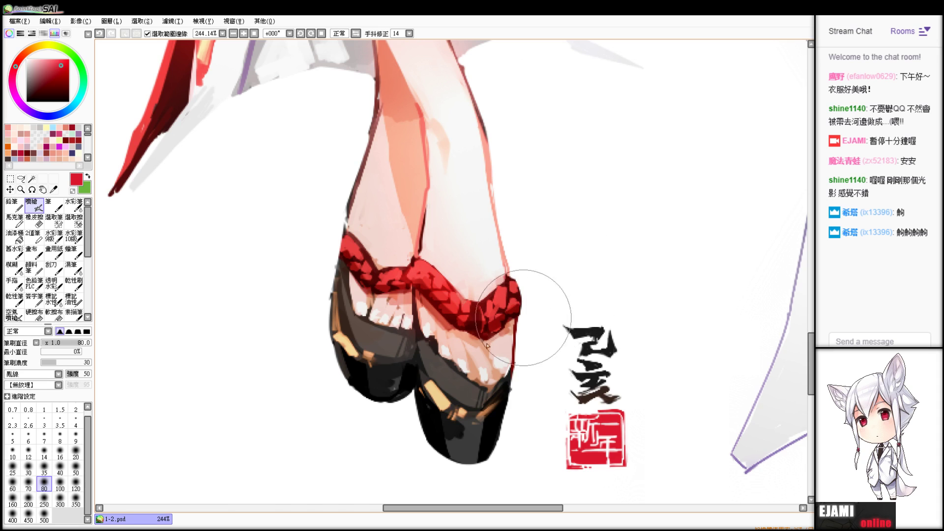
key(b)
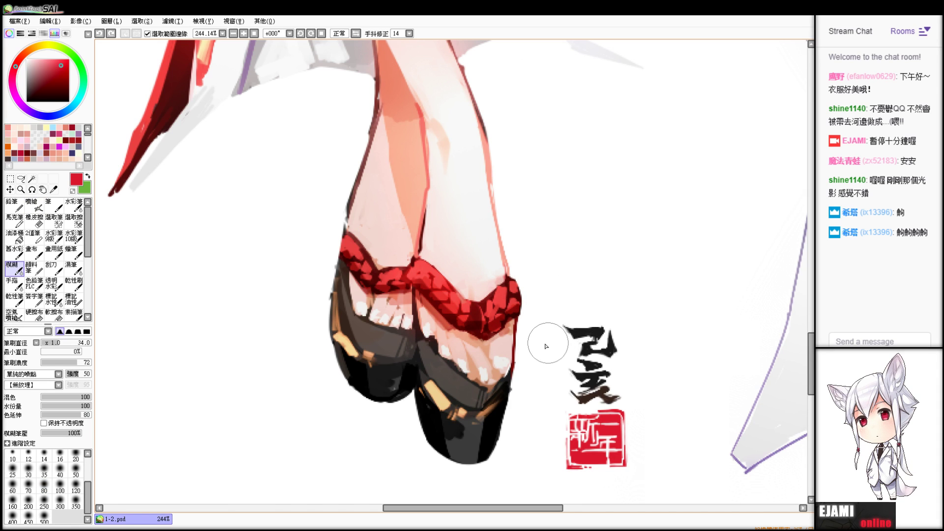
scroll(700, 236, down, 2)
scroll(451, 271, down, 1)
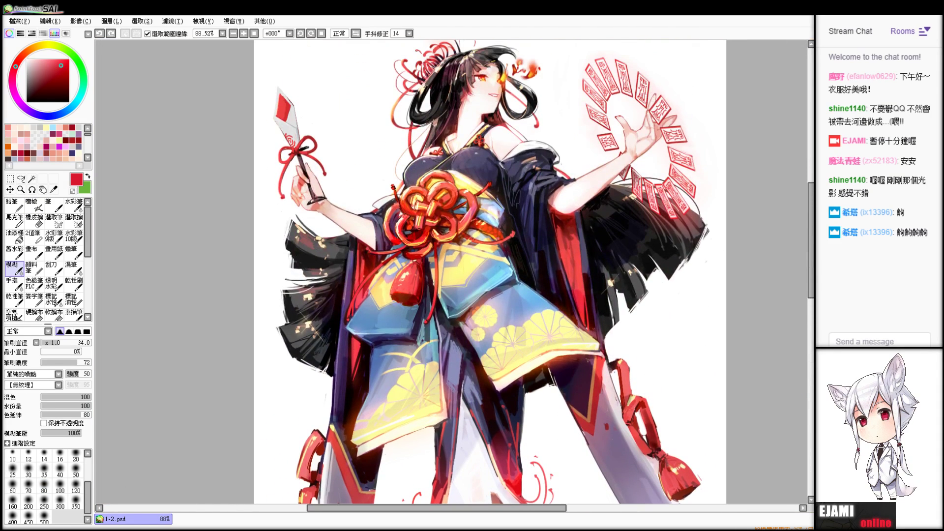
scroll(490, 276, down, 3)
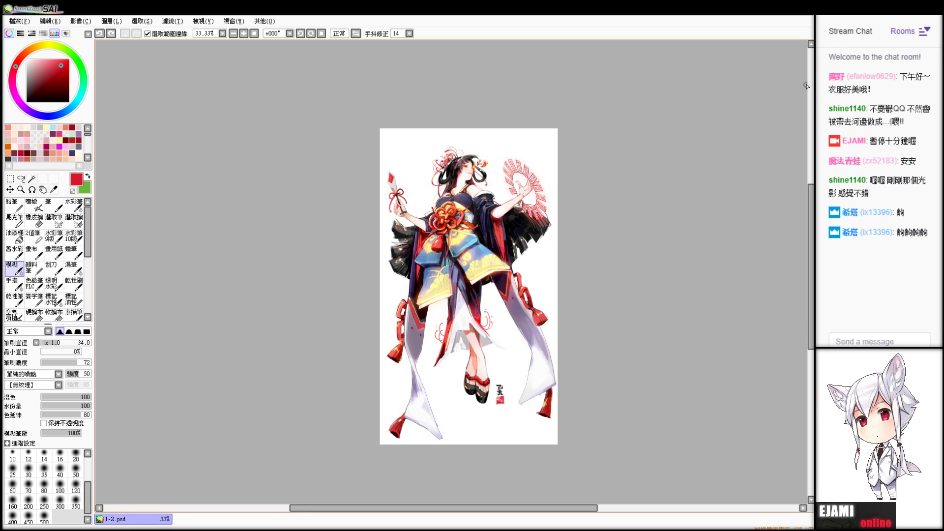
scroll(451, 272, up, 5)
scroll(451, 272, down, 2)
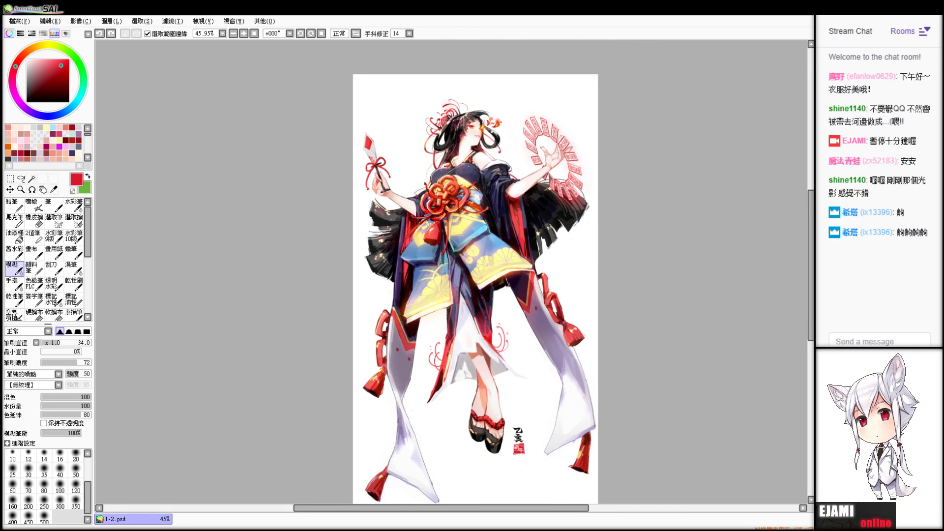
- Sample a pale grey from the sleeve, switch to the brush, give it a textured tip shape and set its size to 210
alt+click(562, 425)
key(v)
click(58, 376)
click(33, 393)
drag(382, 84, 341, 124)
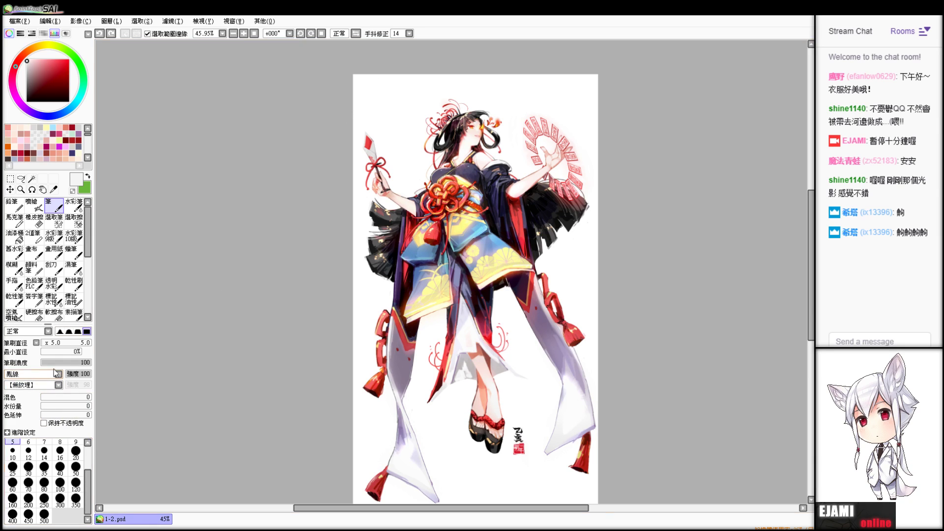
click(62, 343)
- Brush pale grey textured strokes onto the background around the figure, undoing and restoring strokes to judge them
mouse_move(362, 69)
mouse_down()
mouse_move(413, 82)
mouse_move(448, 58)
mouse_move(592, 64)
mouse_up()
drag(692, 433, 688, 287)
drag(593, 358, 551, 360)
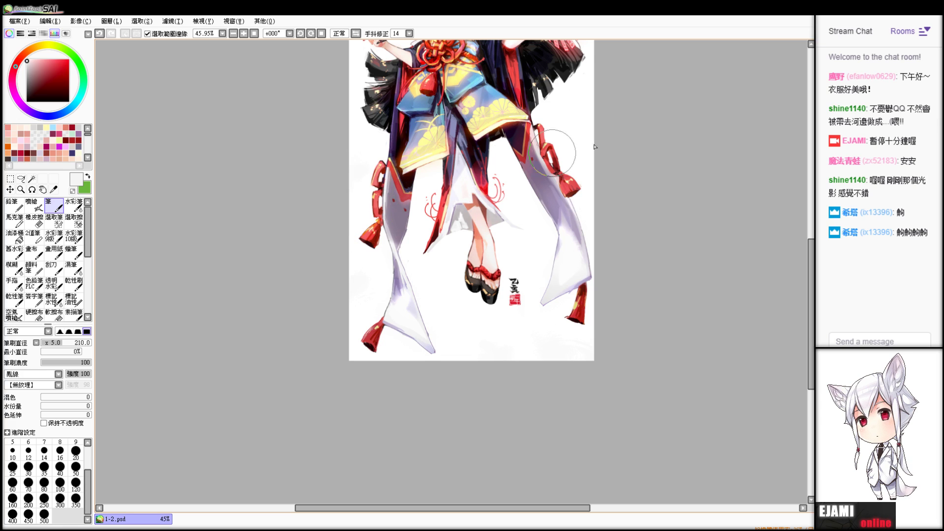
drag(692, 149, 765, 347)
key(ctrl+z)
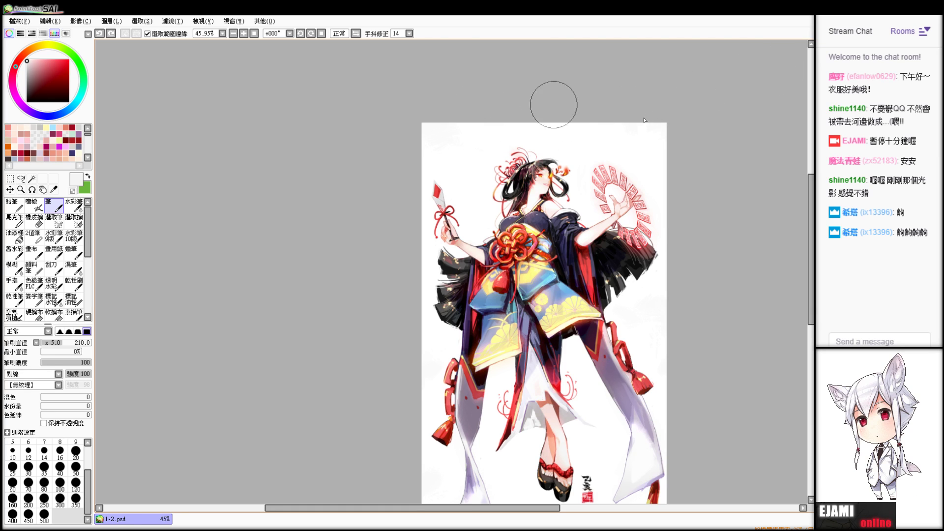
drag(652, 127, 615, 135)
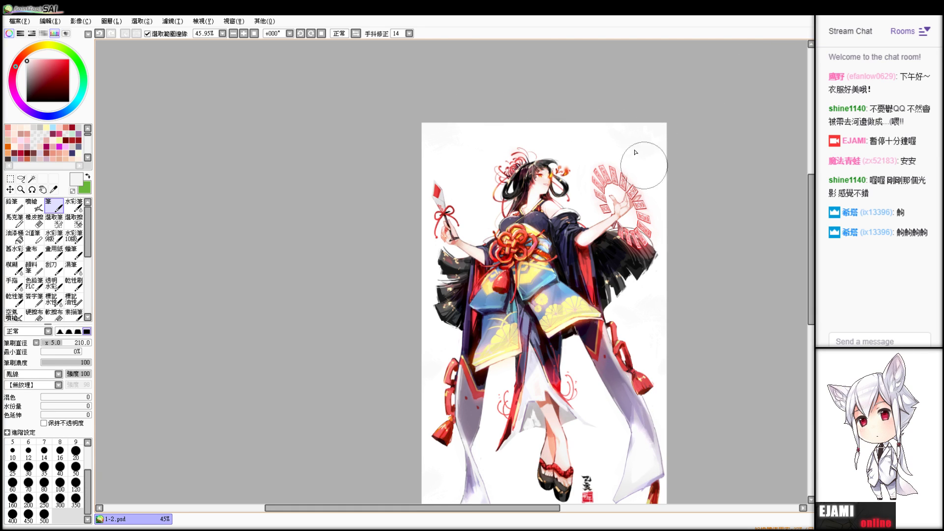
key(ctrl+z)
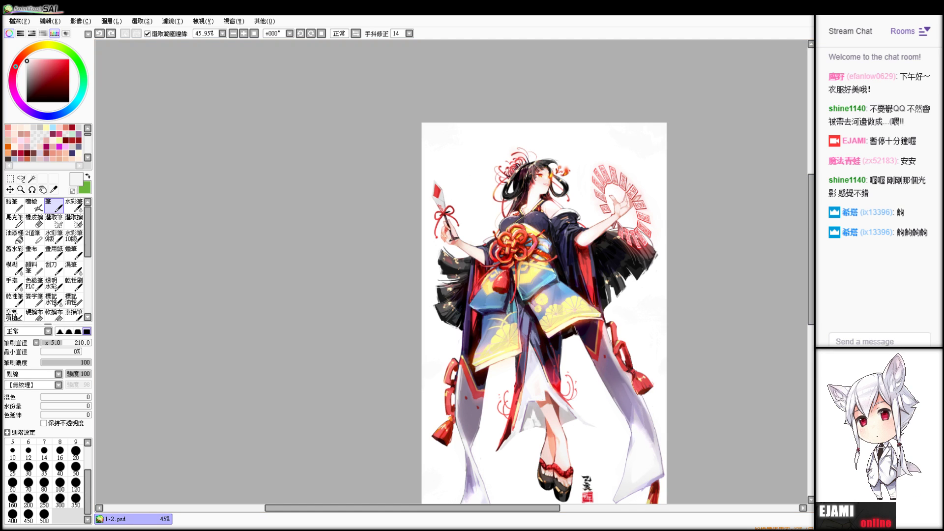
key(ctrl+y)
mouse_move(452, 272)
mouse_down()
mouse_move(541, 272)
mouse_move(467, 272)
mouse_up()
drag(514, 241, 423, 225)
scroll(475, 282, down, 1)
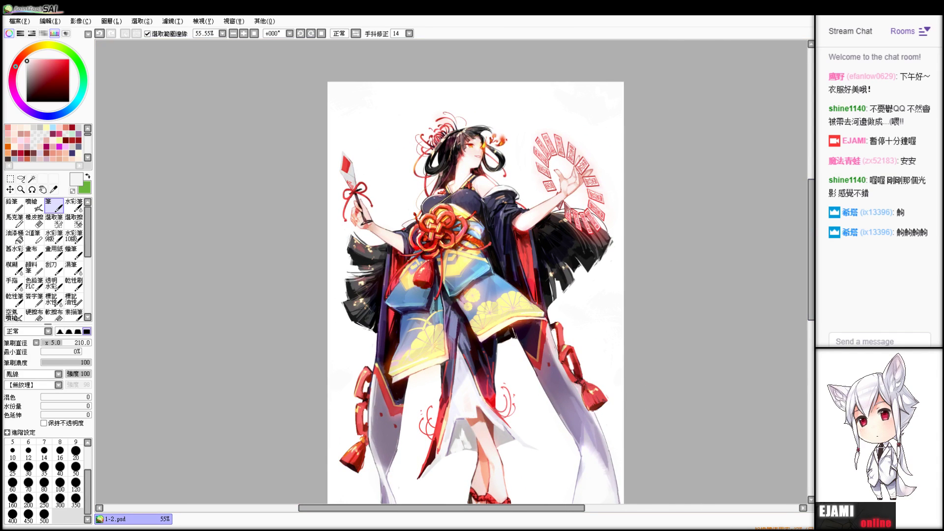
- Try filling the background with dark navy using the paint bucket
click(71, 108)
click(14, 236)
click(517, 146)
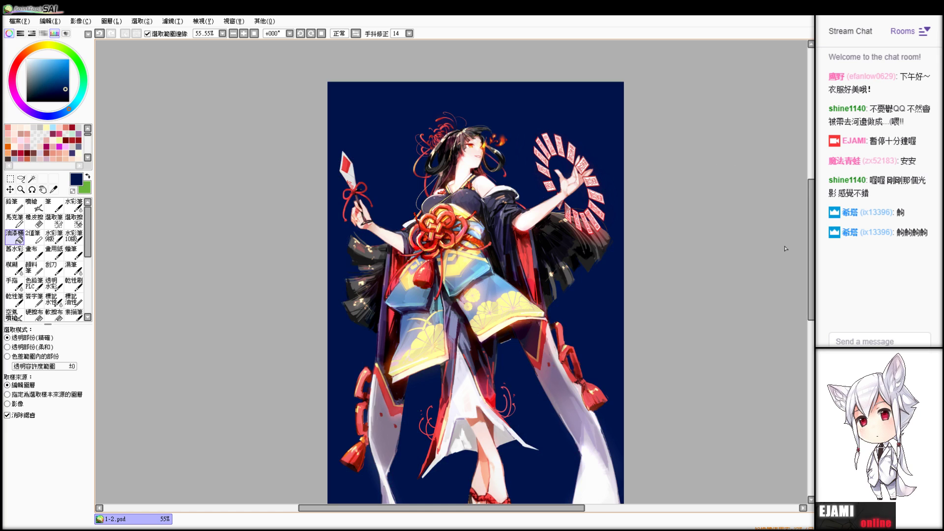
key(ctrl+z)
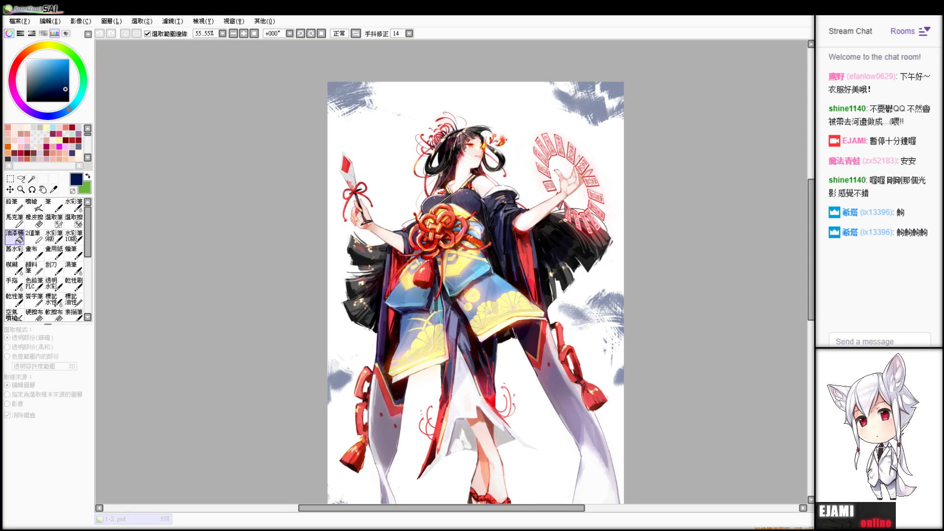
- Try tinting the textured background strokes pale blue with a colour adjustment
key(ctrl+z)
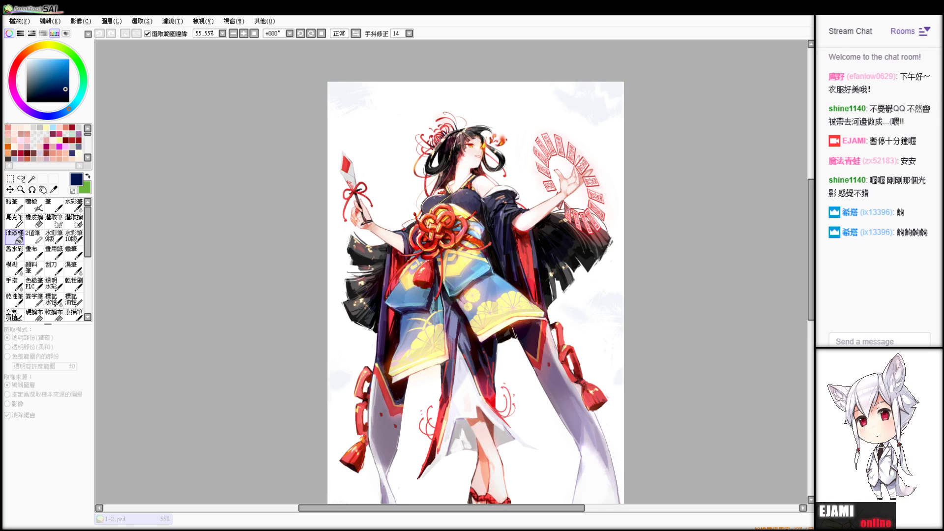
click(749, 313)
scroll(452, 272, down, 2)
drag(472, 300, 473, 231)
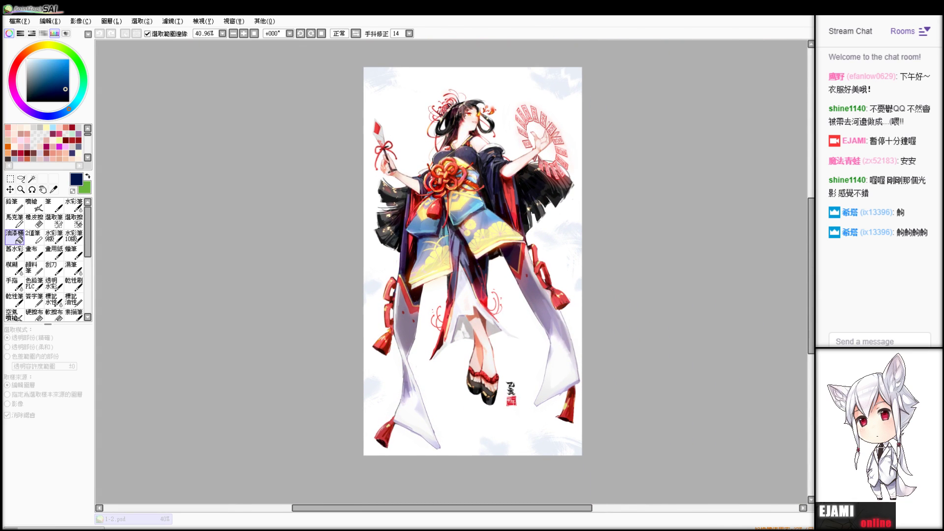
key(Return)
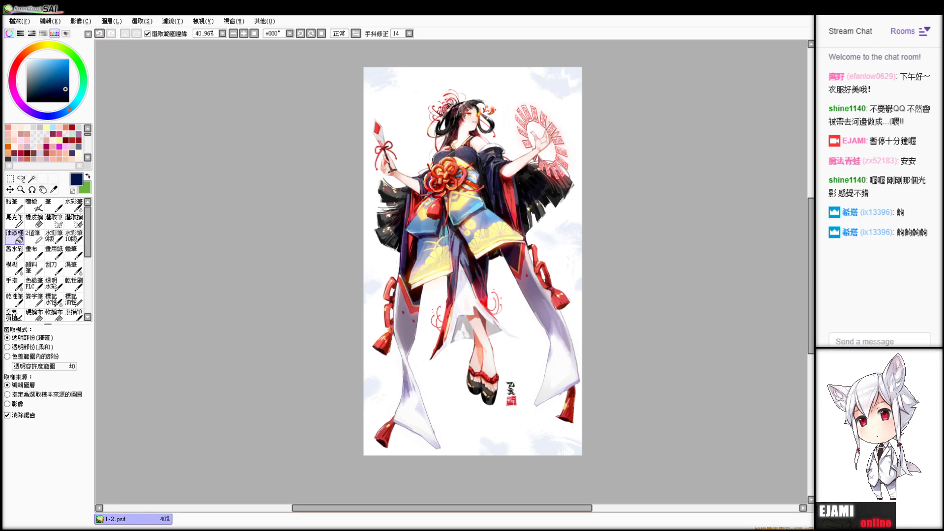
- Give the eraser a textured tip at size 100, try thinning the background strokes, and undo the pale blue tint
key(e)
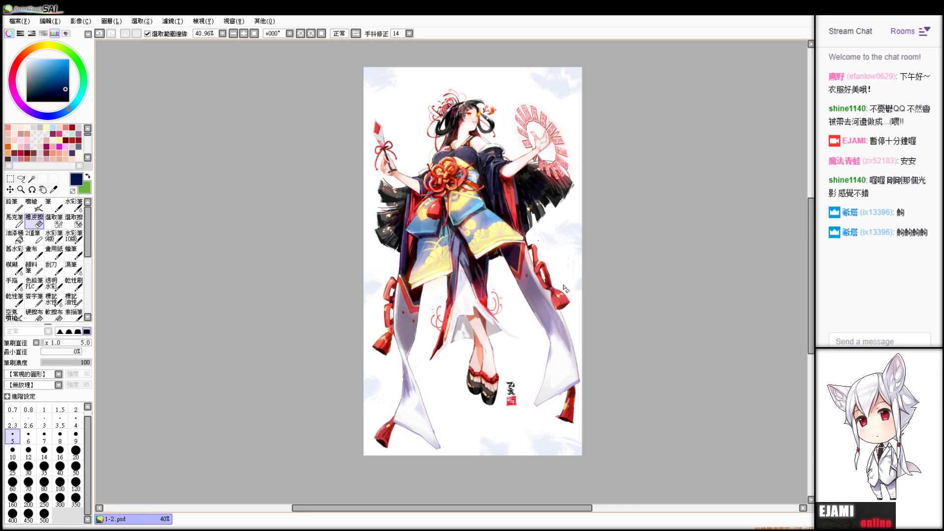
click(58, 375)
click(30, 479)
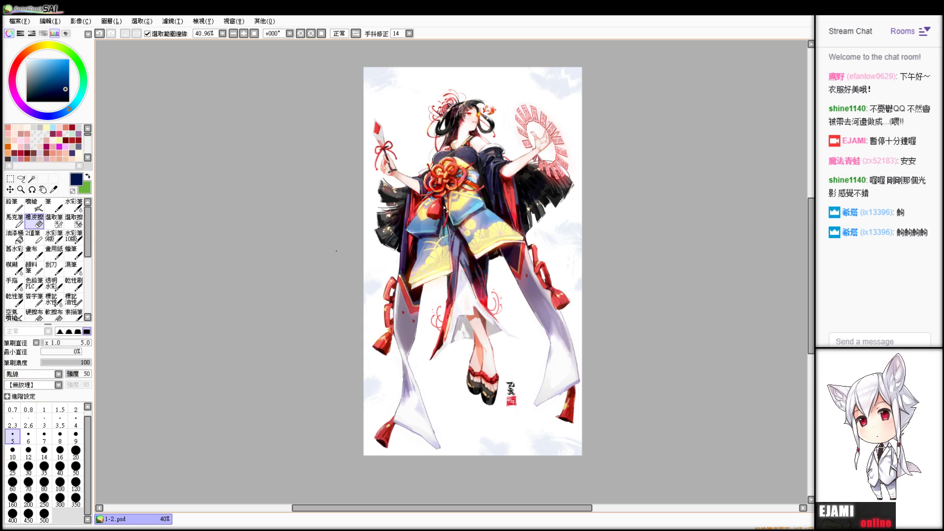
click(59, 483)
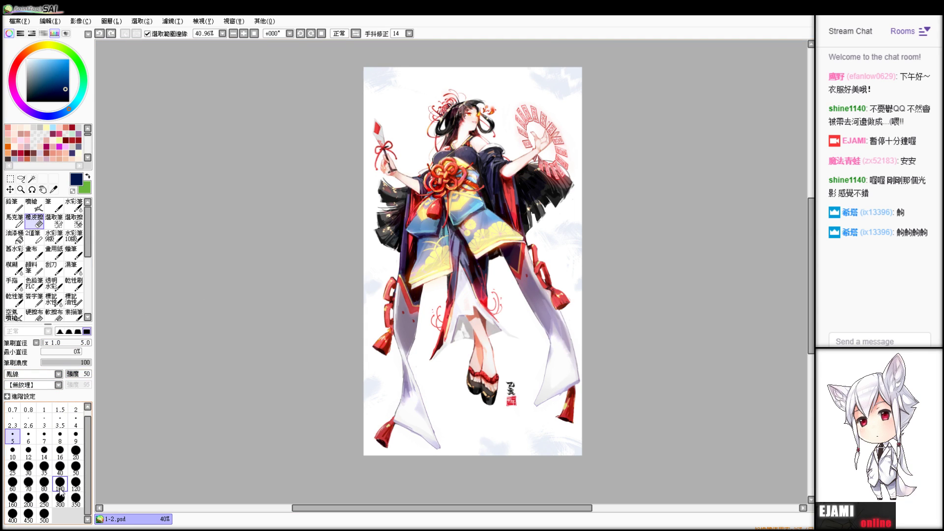
mouse_move(541, 216)
mouse_down()
mouse_move(522, 271)
mouse_move(534, 309)
mouse_up()
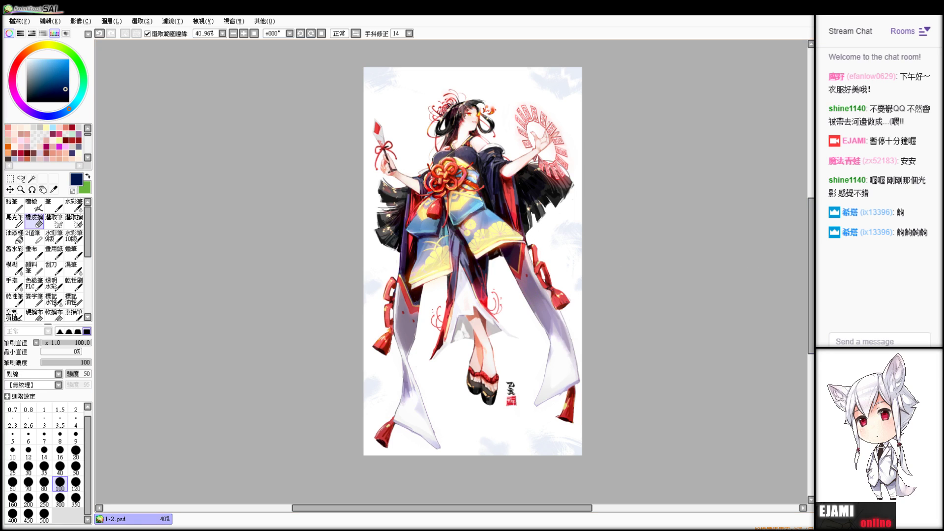
key(ctrl+z)
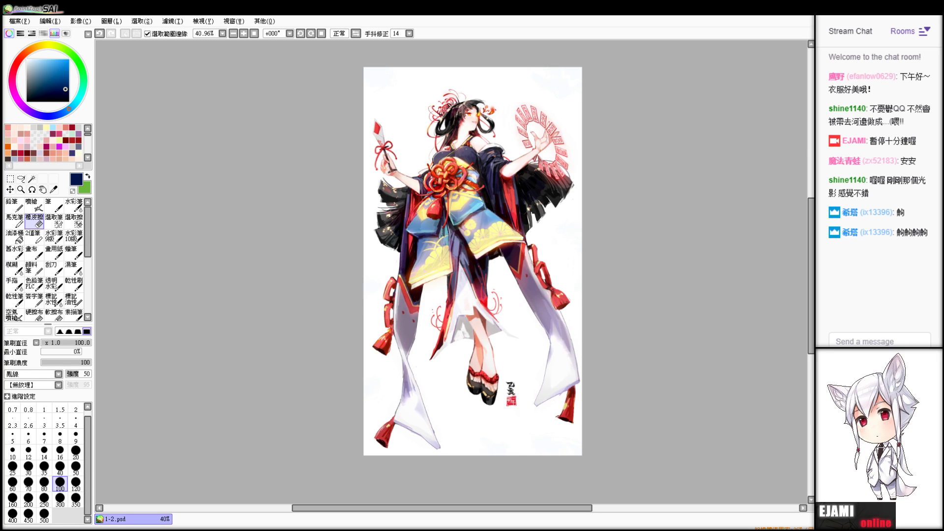
- Switch back to the textured brush, pick pale grey and add faint strokes to the background around the figure
key(n)
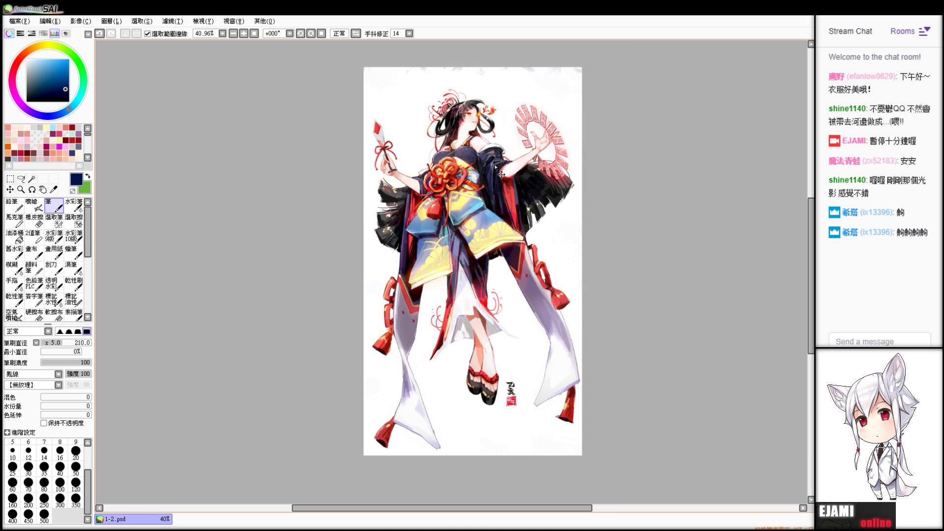
click(28, 58)
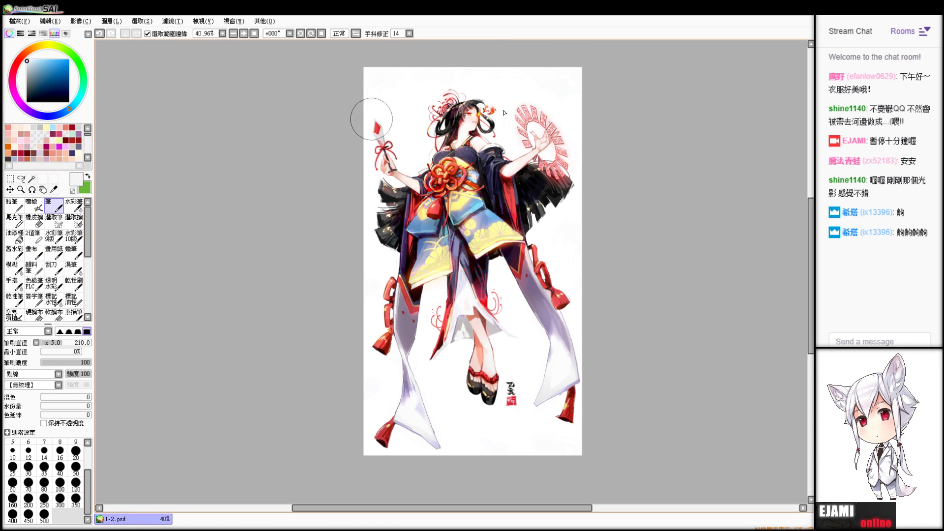
scroll(451, 272, up, 3)
drag(472, 162, 541, 399)
scroll(524, 335, down, 2)
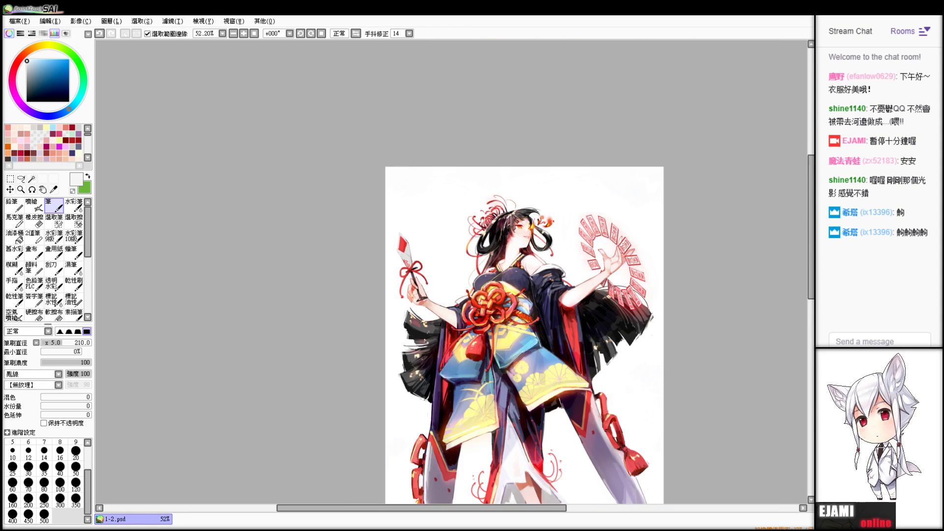
scroll(564, 302, down, 5)
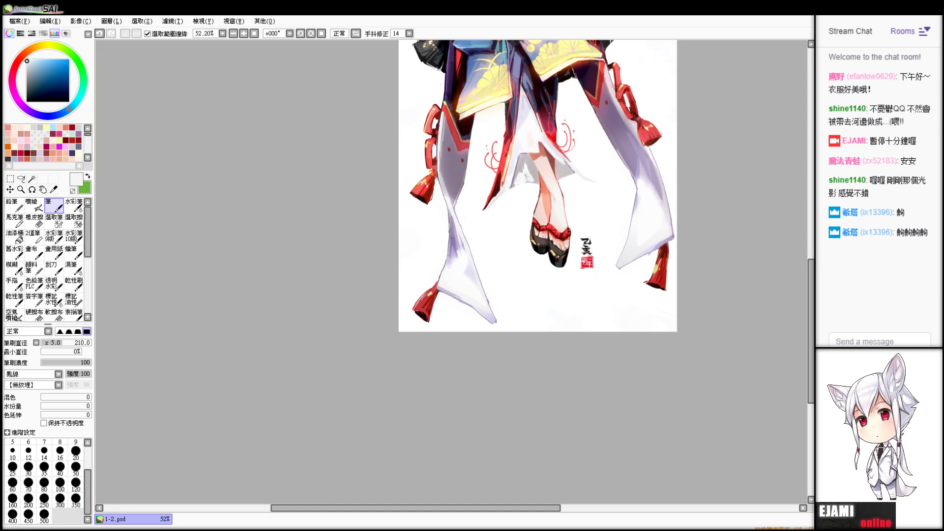
scroll(538, 272, up, 5)
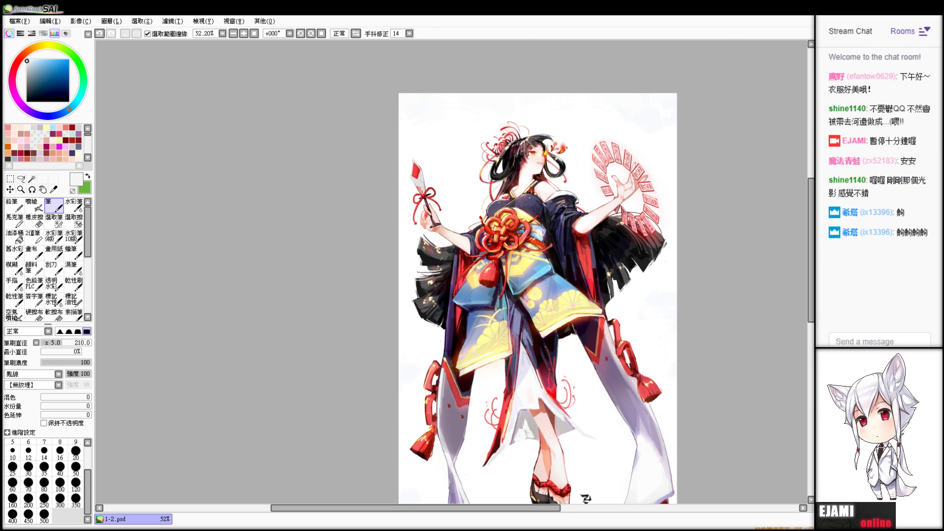
scroll(538, 246, up, 1)
drag(538, 345, 527, 301)
scroll(451, 272, up, 1)
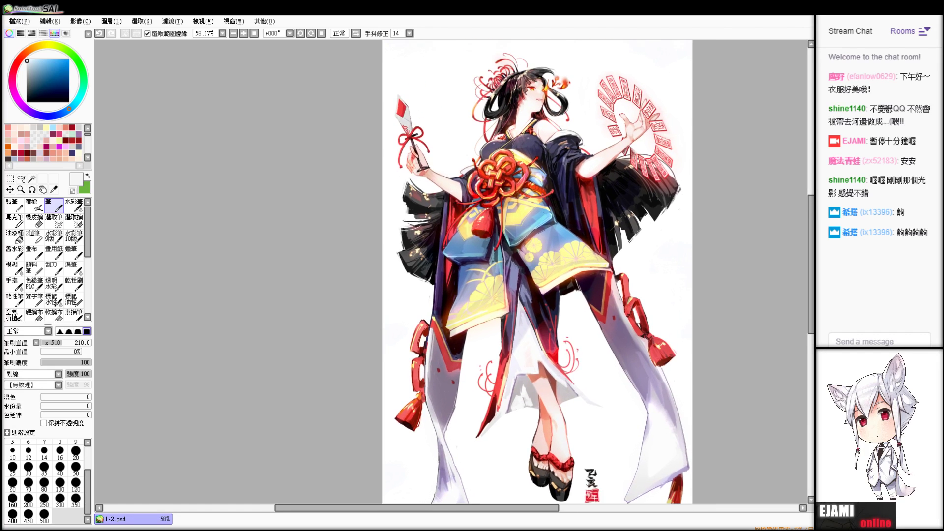
- Try a red ornament in the canvas's upper-left corner and remove it
key(Home)
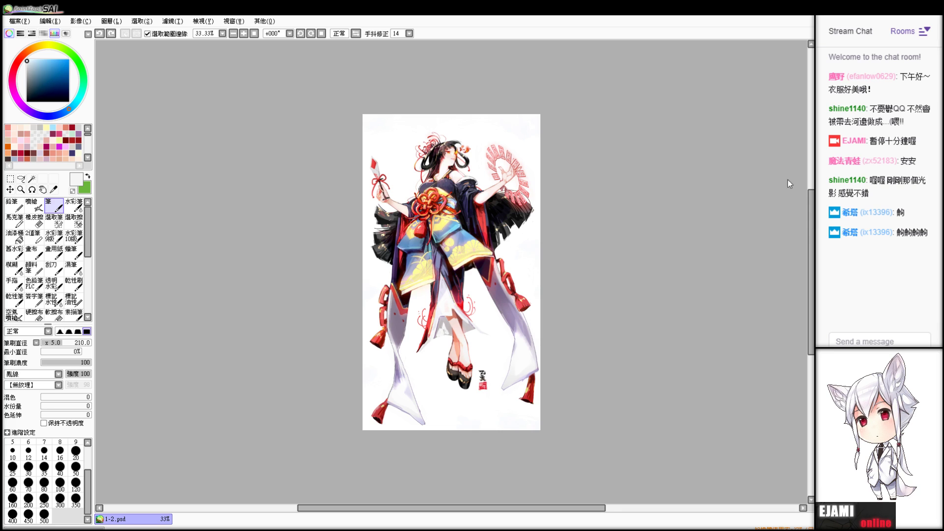
scroll(451, 272, up, 3)
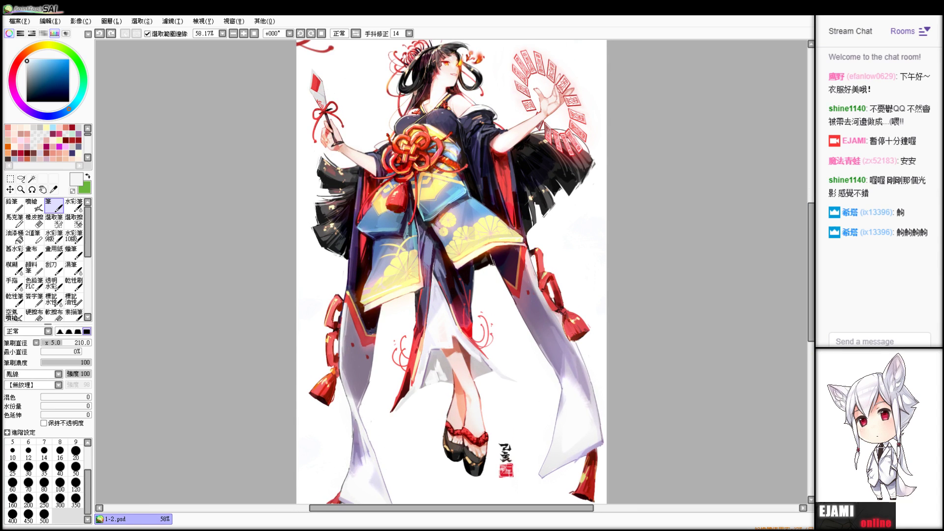
scroll(451, 272, down, 2)
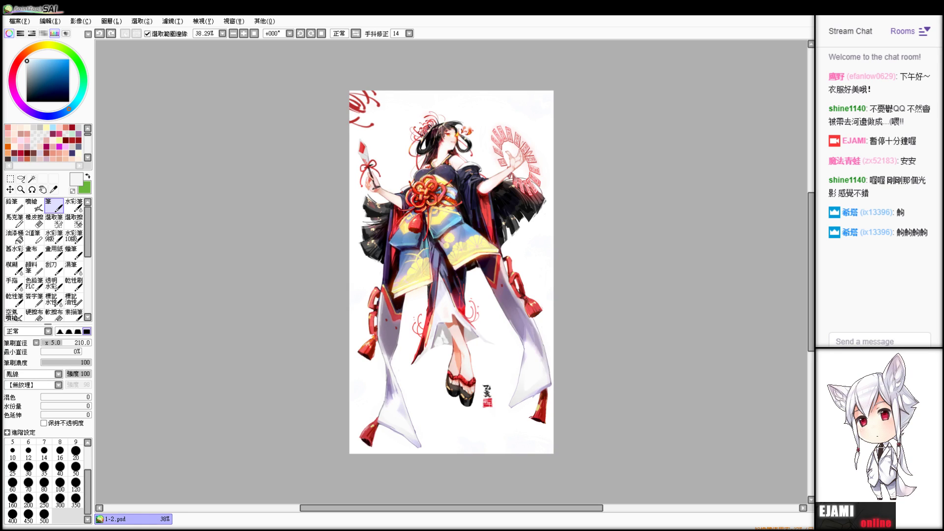
key(ctrl+y)
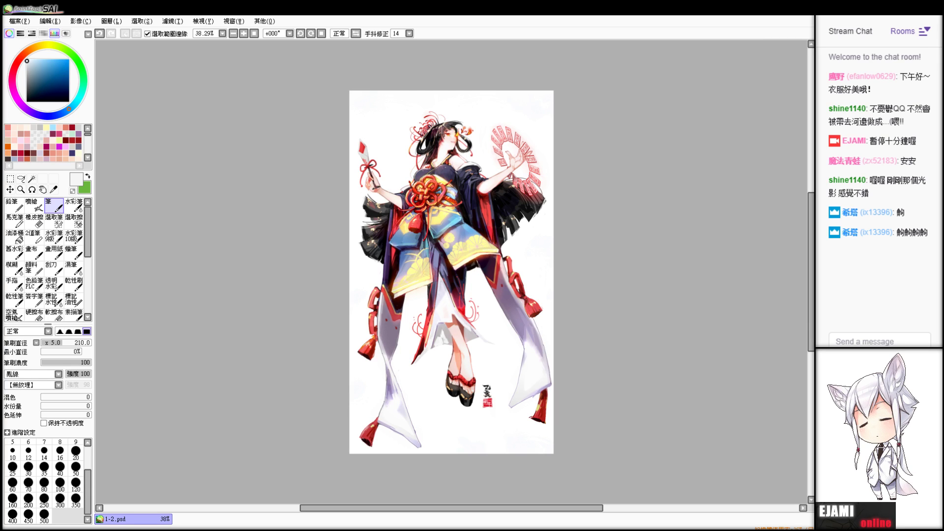
- Fill the background with black as a test, restore it to white and select the whole canvas
click(14, 221)
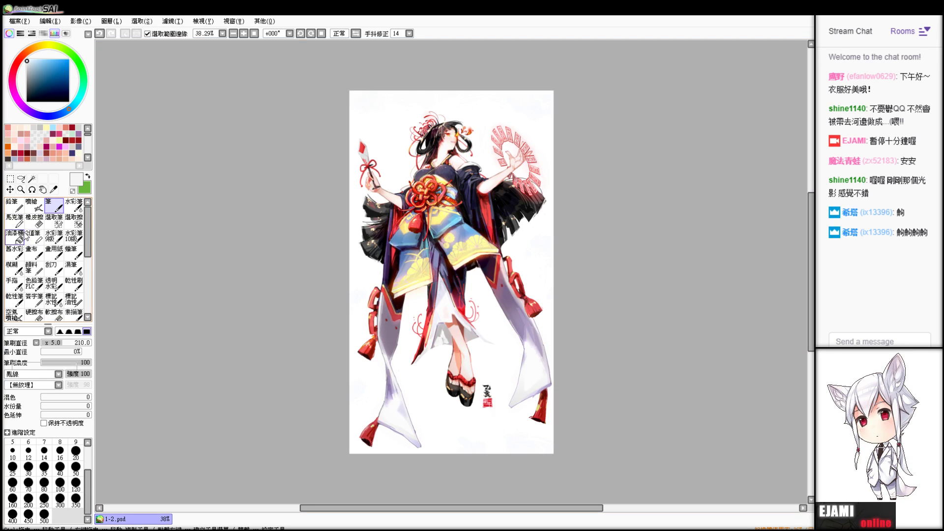
click(36, 98)
drag(36, 99, 27, 102)
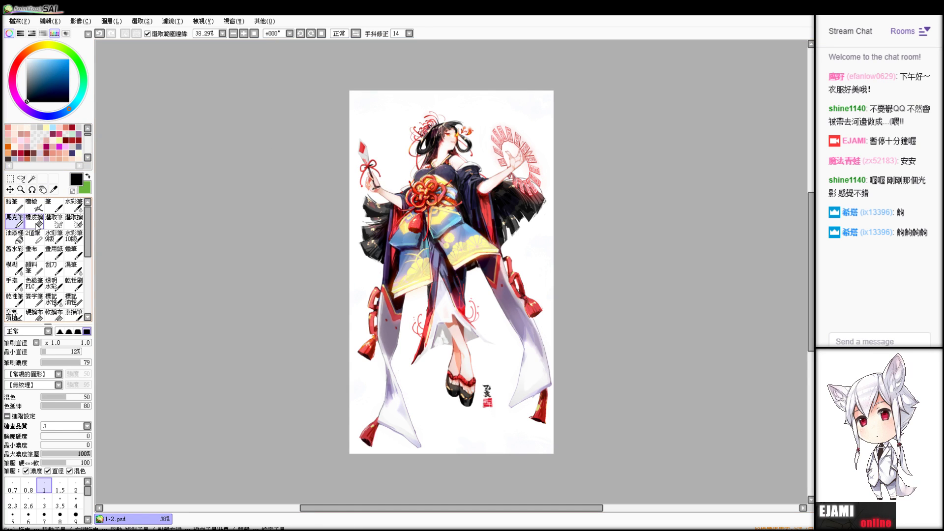
click(14, 236)
click(140, 104)
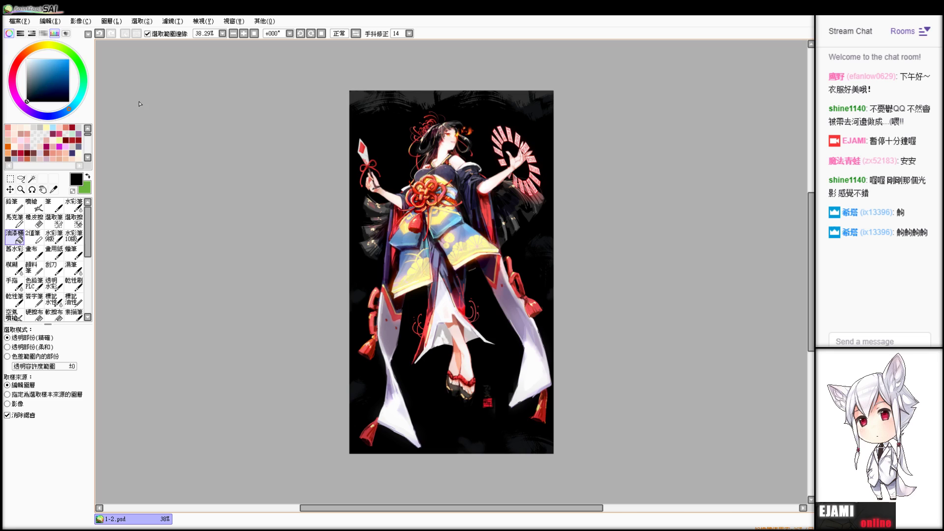
click(26, 60)
click(140, 104)
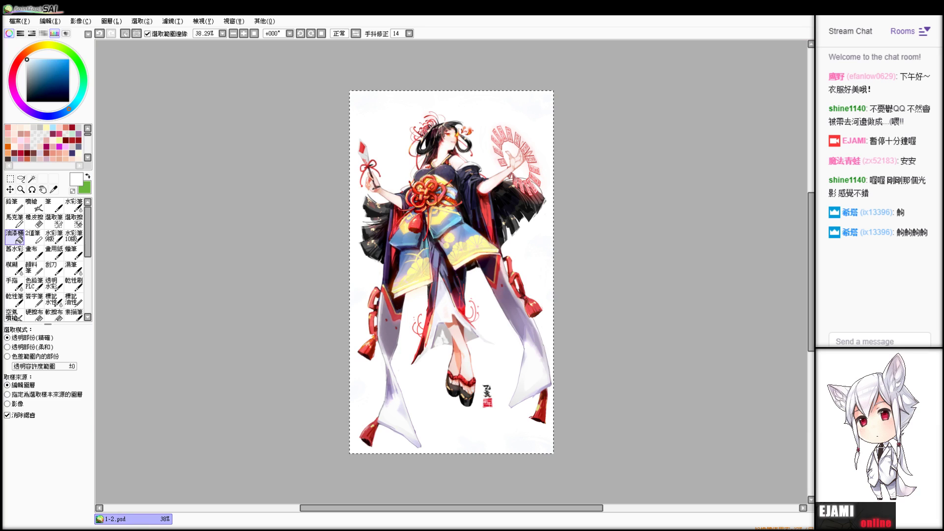
- Switch to Photoshop with 圖層 32 open and zoom in on the character's face and chest
click(204, 528)
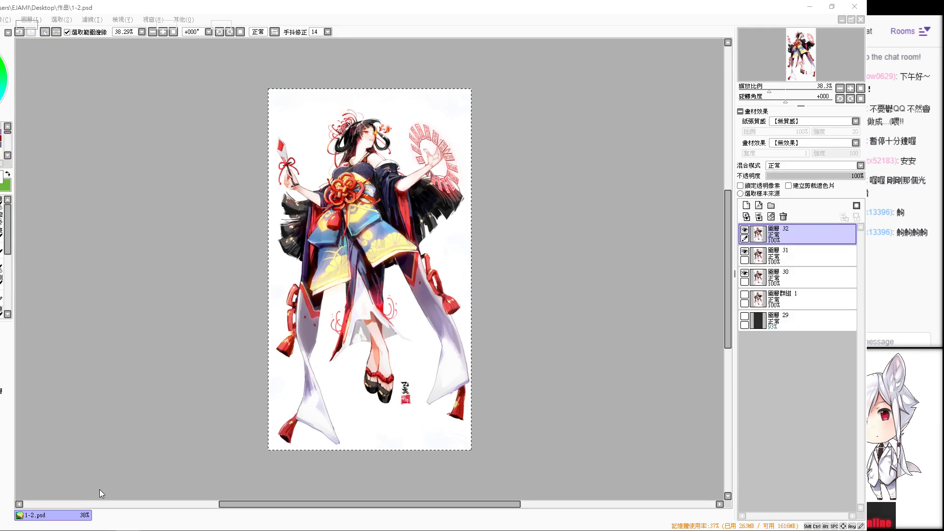
click(101, 493)
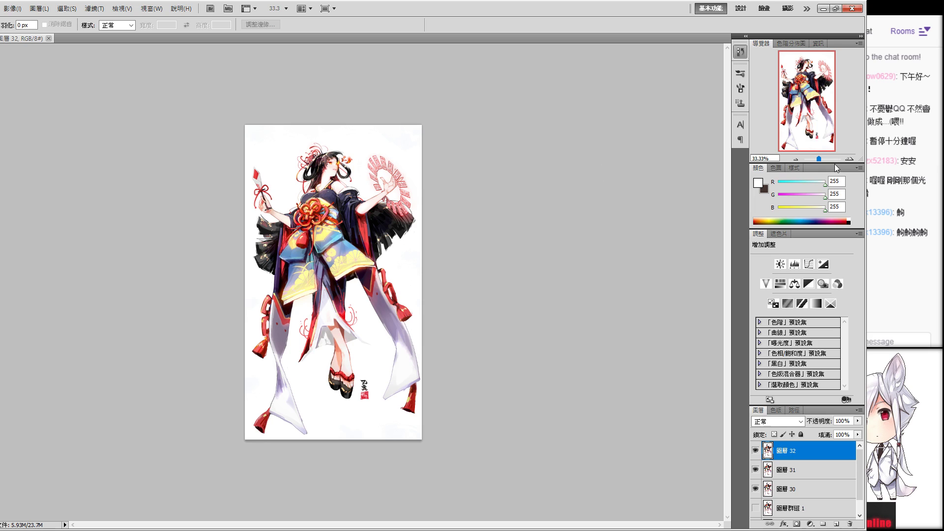
drag(820, 159, 827, 158)
drag(819, 104, 801, 70)
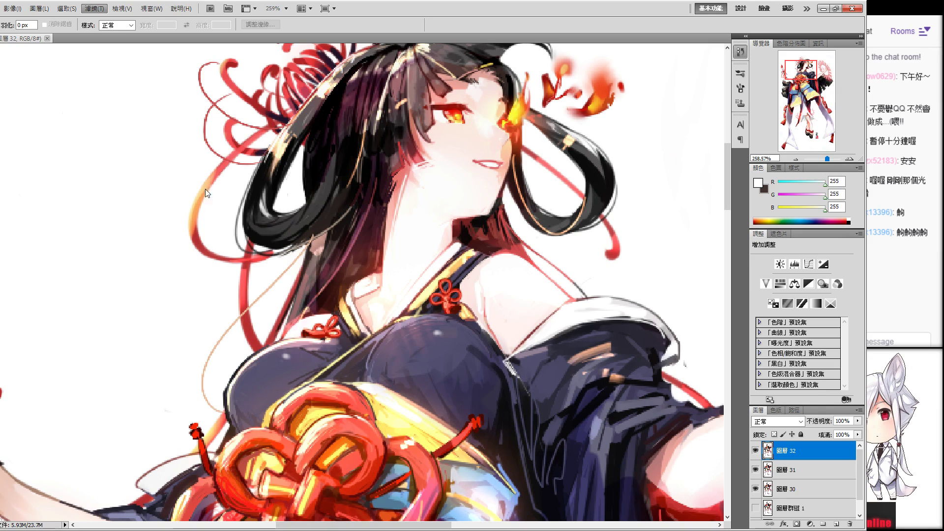
- Apply a slight blur filter to 圖層 32
click(252, 232)
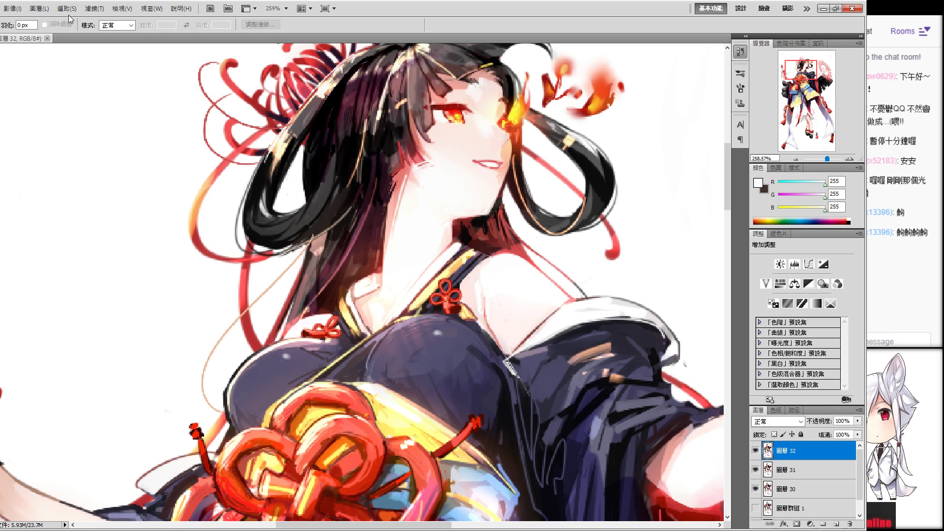
click(94, 8)
click(220, 217)
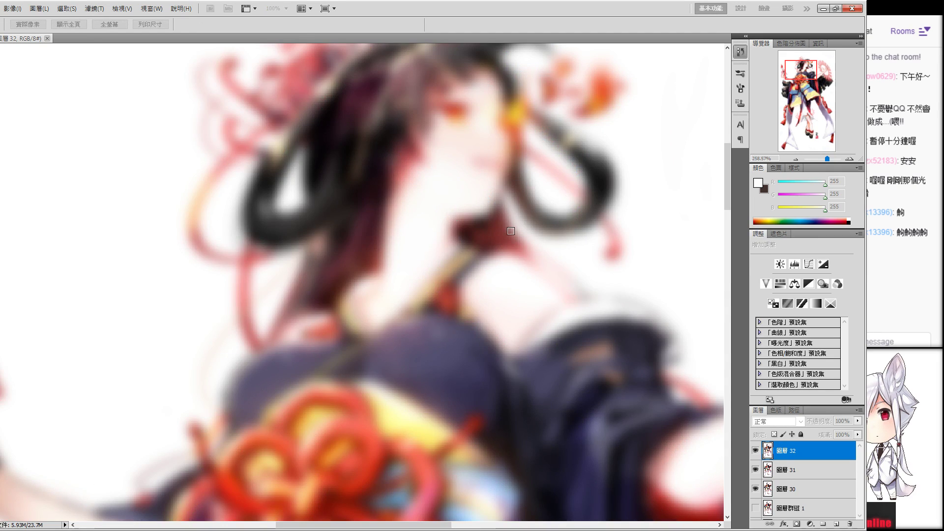
click(553, 249)
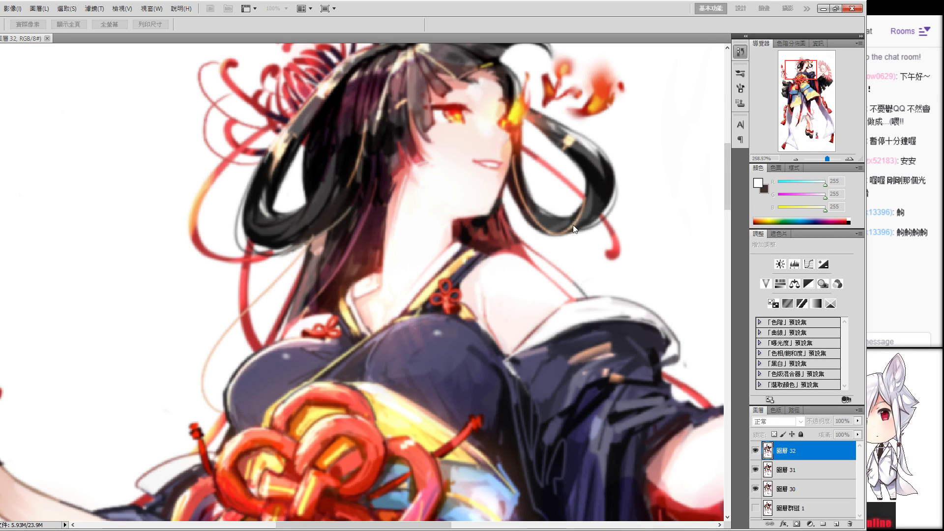
click(675, 113)
- Hide 圖層 32, select 圖層 31 and apply a slight blur filter to it
drag(827, 158, 824, 157)
drag(814, 122, 808, 111)
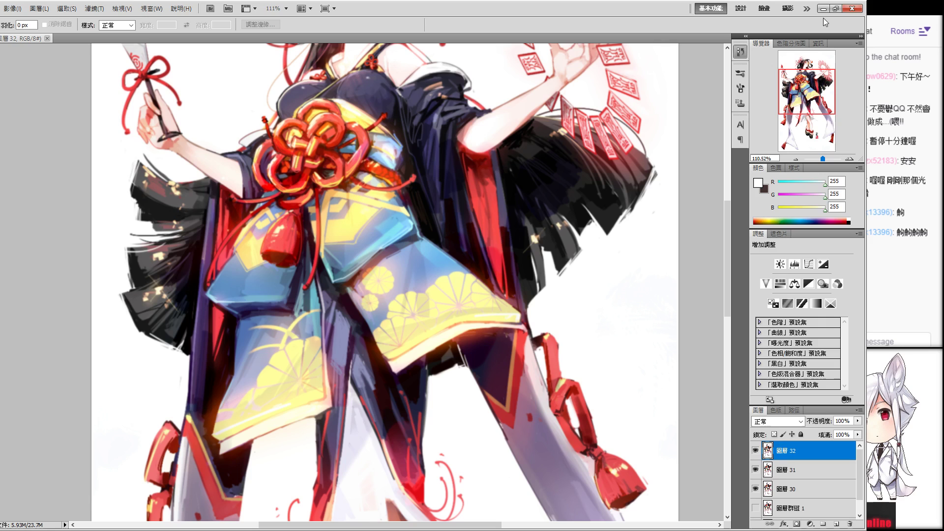
click(755, 450)
click(792, 470)
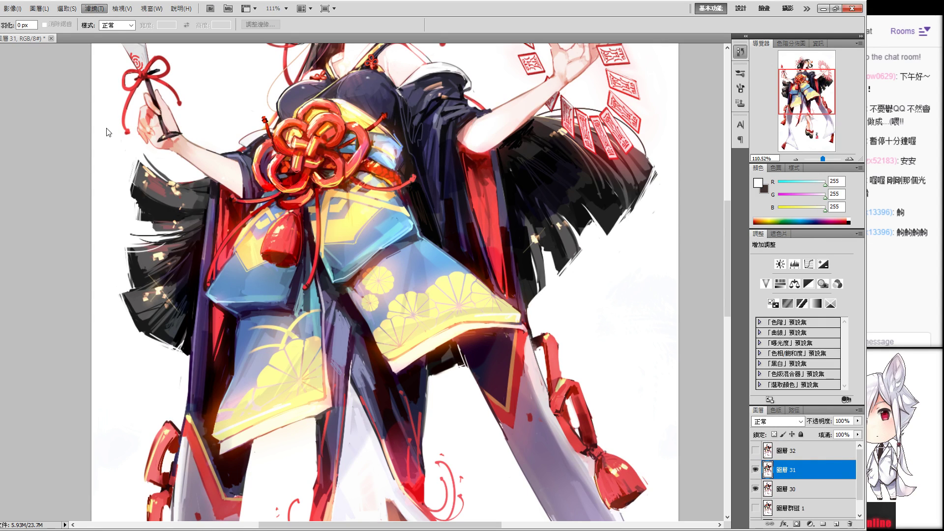
click(210, 217)
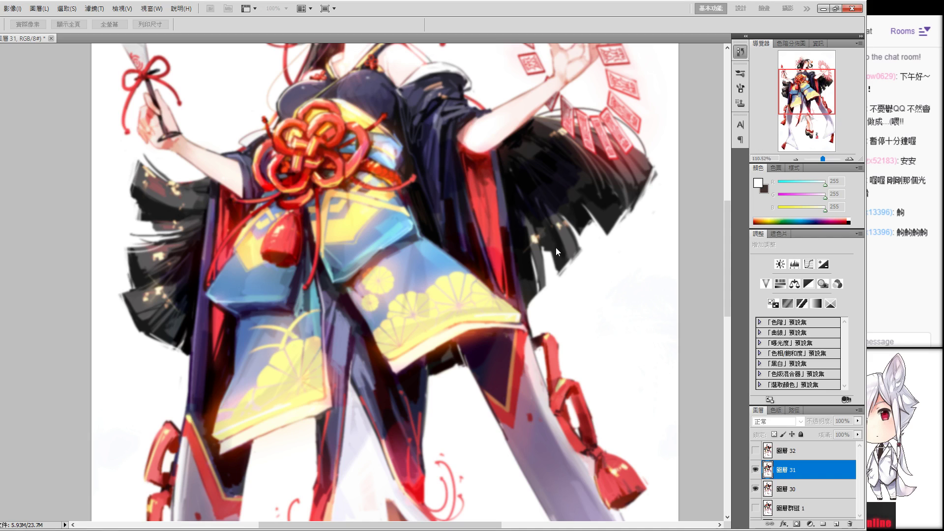
key(Return)
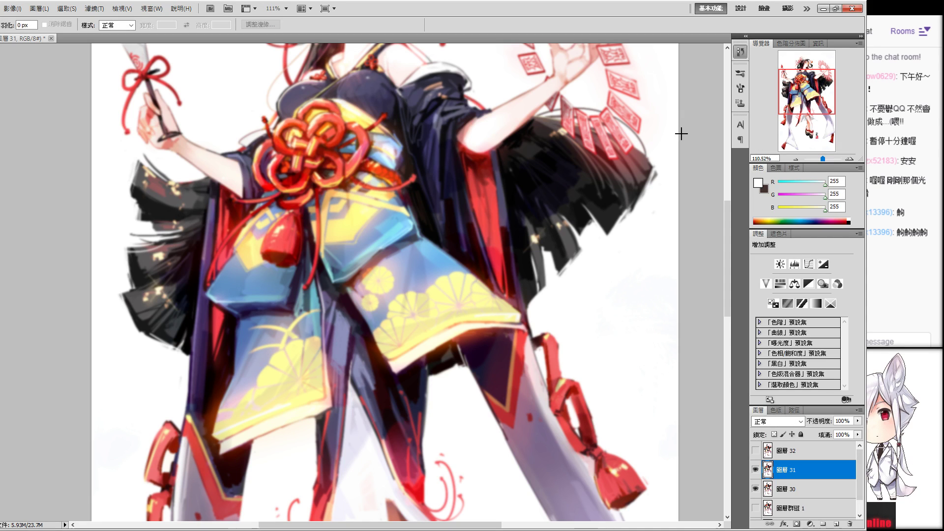
- Switch to PaintTool SAI and compare the illustration with and without the soft blur, from the head down to the seal
click(829, 8)
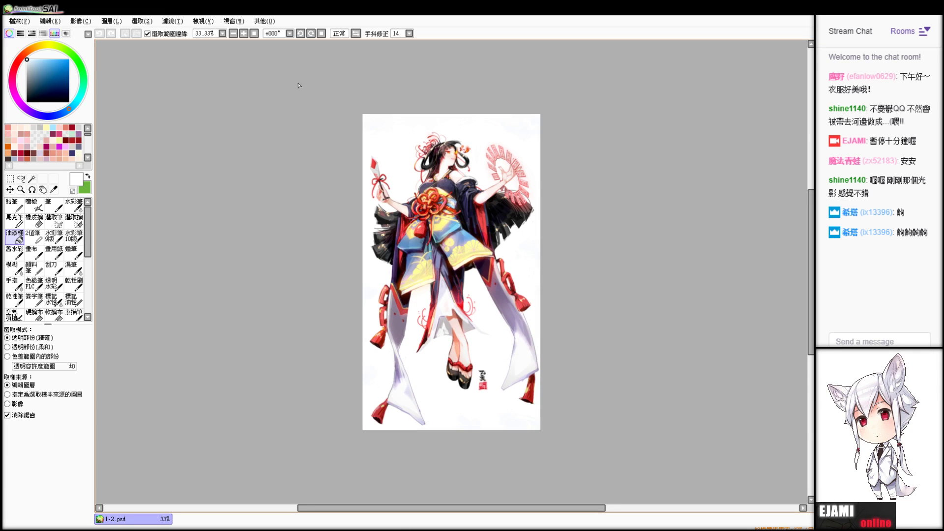
scroll(464, 134, up, 4)
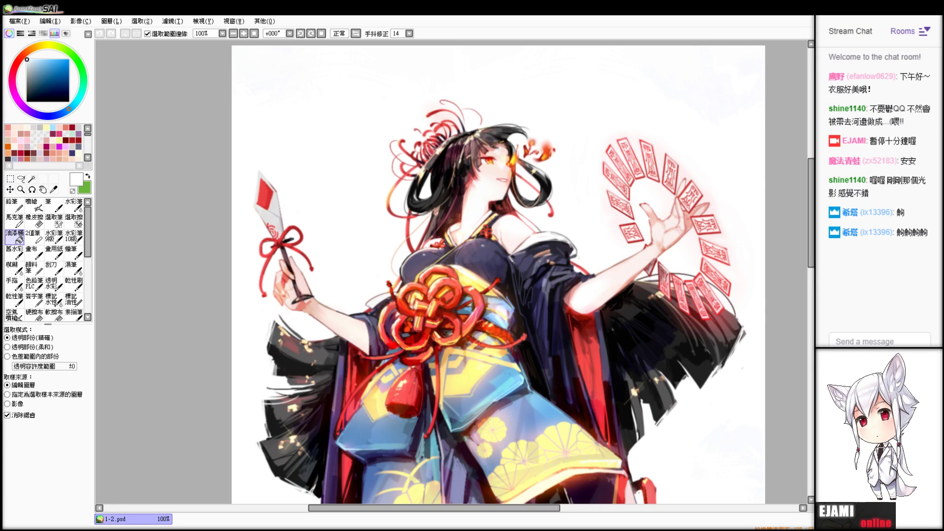
click(618, 185)
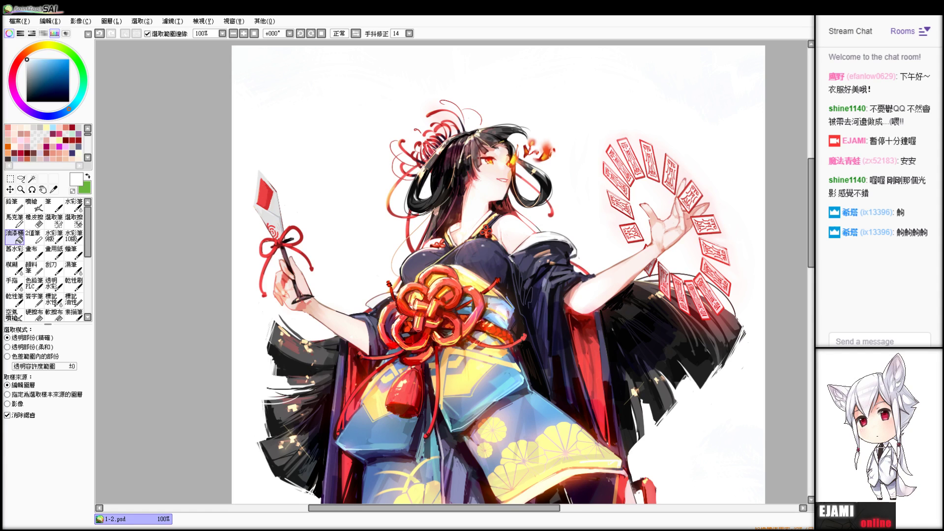
scroll(656, 263, down, 3)
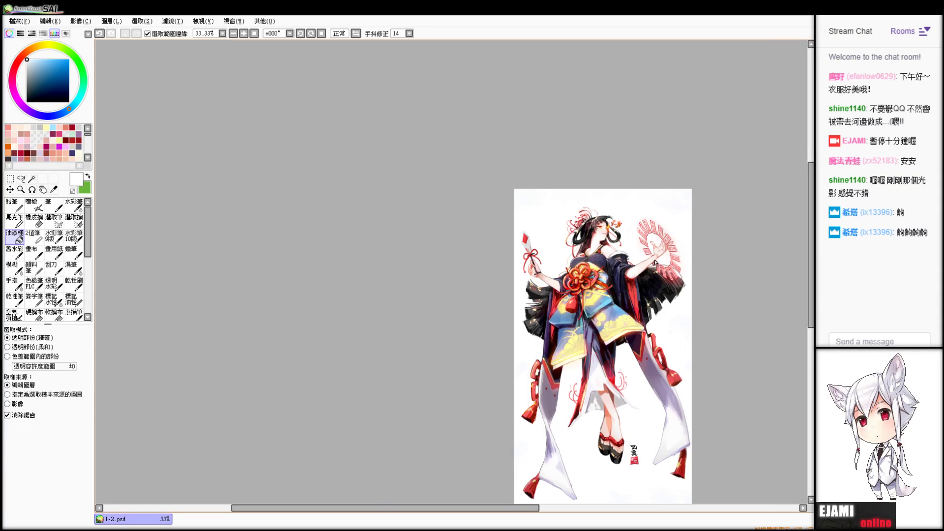
scroll(656, 262, up, 2)
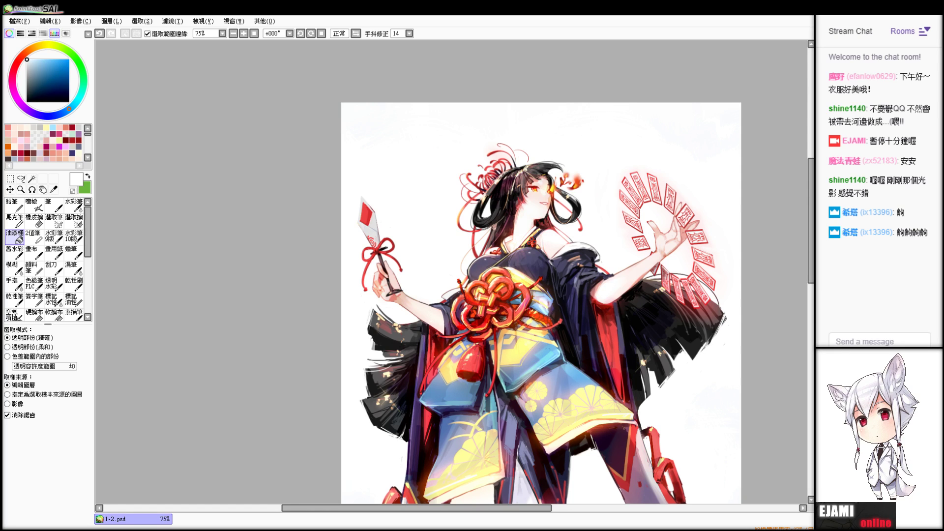
key(ctrl+z)
key(ctrl+y)
drag(755, 333, 741, 112)
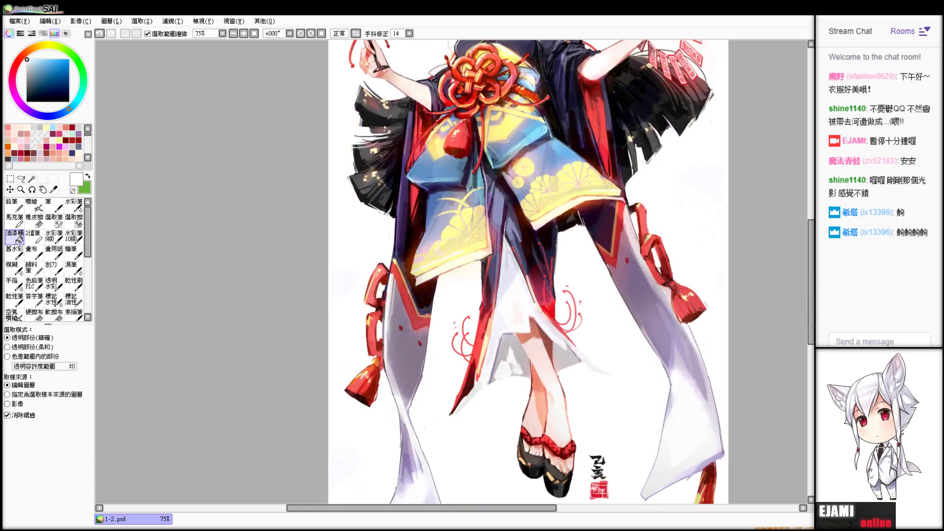
scroll(723, 120, down, 1)
scroll(702, 120, up, 1)
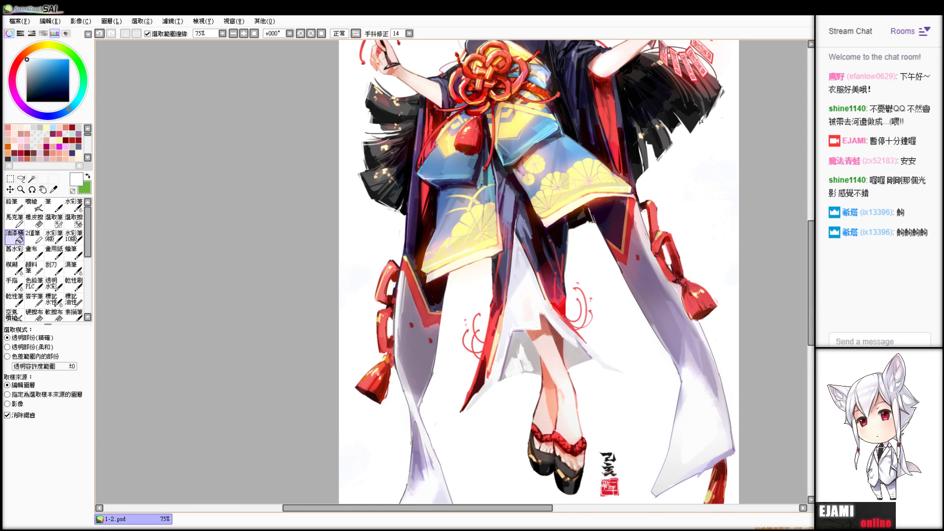
- Restore the soft blur and erase it over the kimono's torso and skirt with the eraser at size 100, undoing unwanted strokes
key(e)
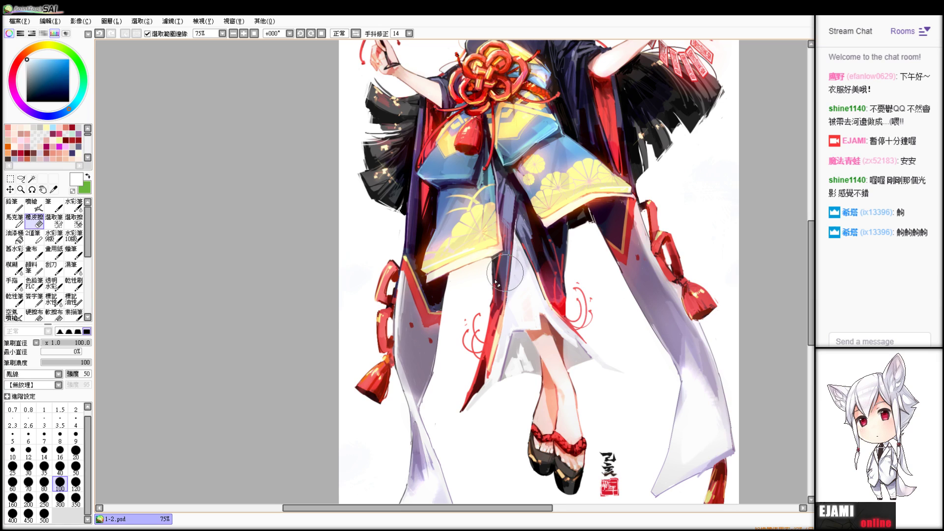
key(ctrl+z)
drag(550, 269, 567, 249)
scroll(582, 134, up, 3)
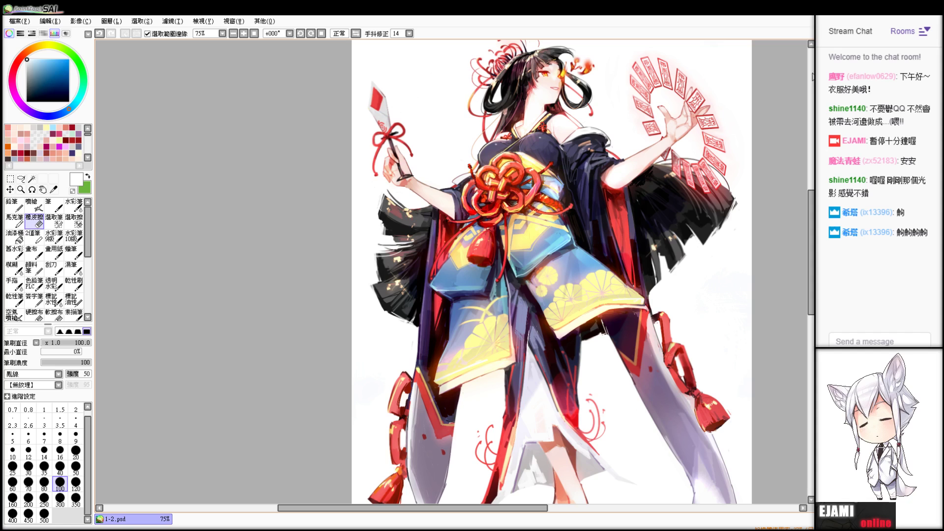
drag(548, 165, 542, 173)
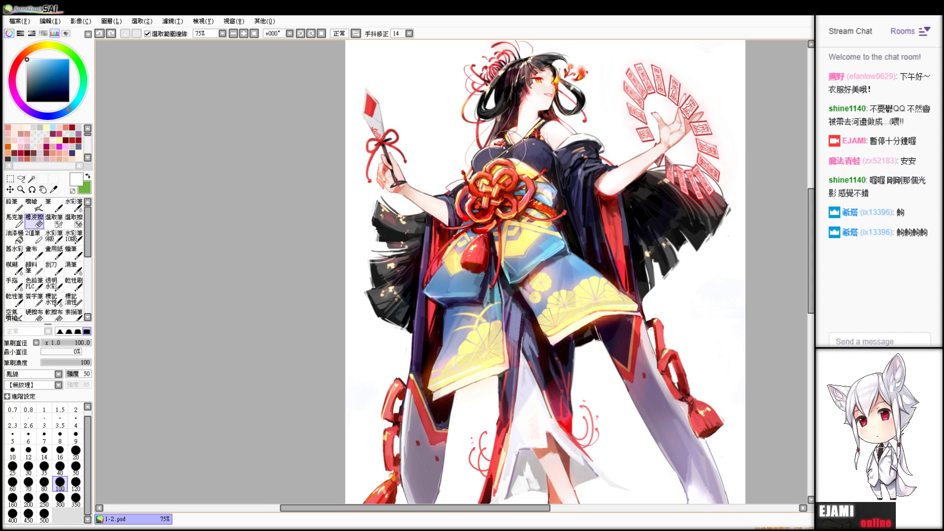
key(ctrl+z)
drag(574, 212, 582, 215)
key(ctrl+z)
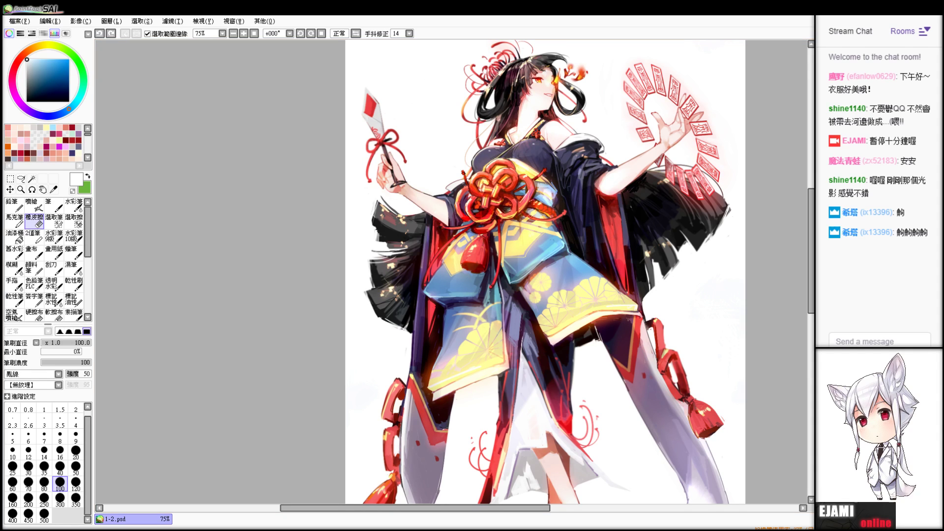
- Set the eraser size to 39 and erase the blur along the top of the hair and beside the face flames
scroll(519, 310, down, 5)
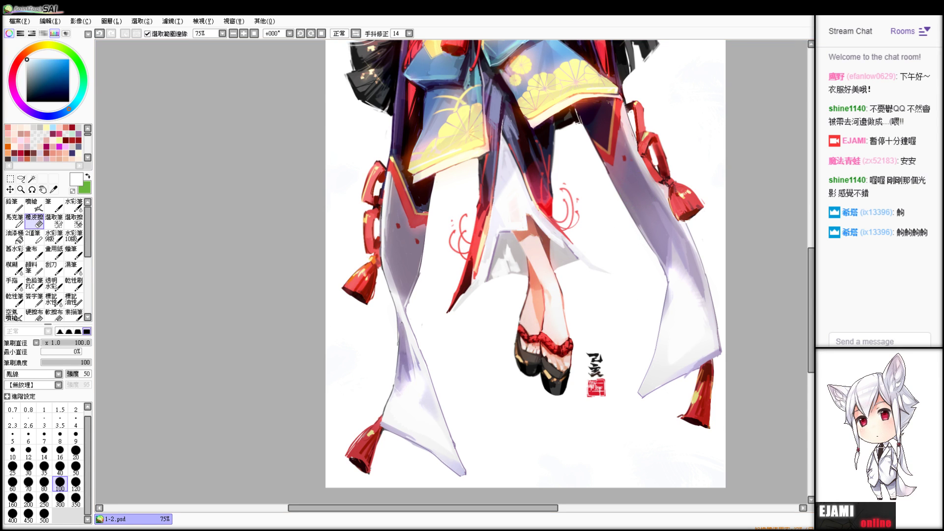
scroll(452, 273, up, 1)
scroll(451, 273, down, 2)
drag(497, 172, 585, 379)
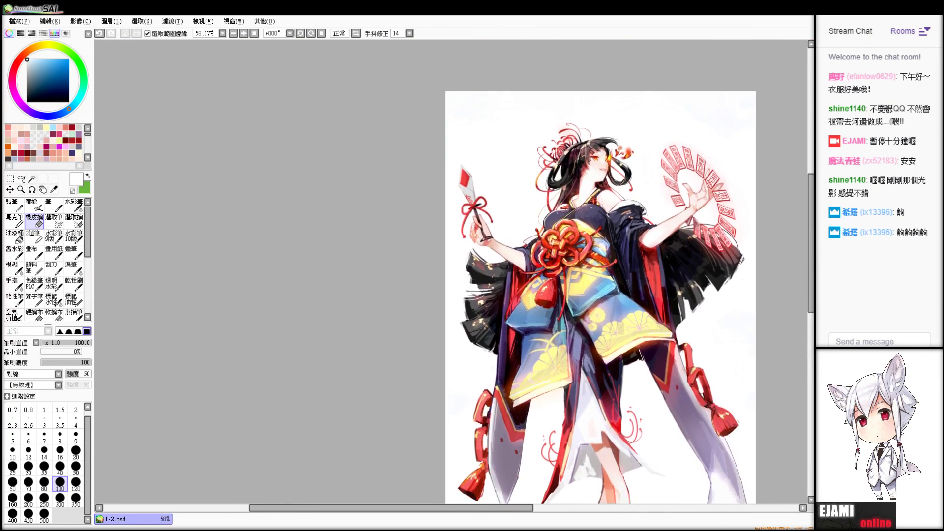
scroll(560, 143, up, 4)
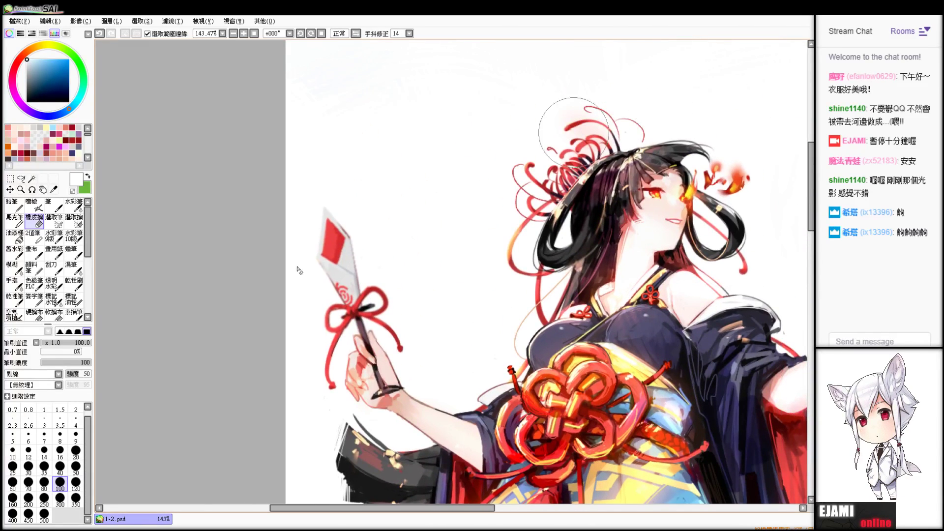
drag(70, 344, 61, 344)
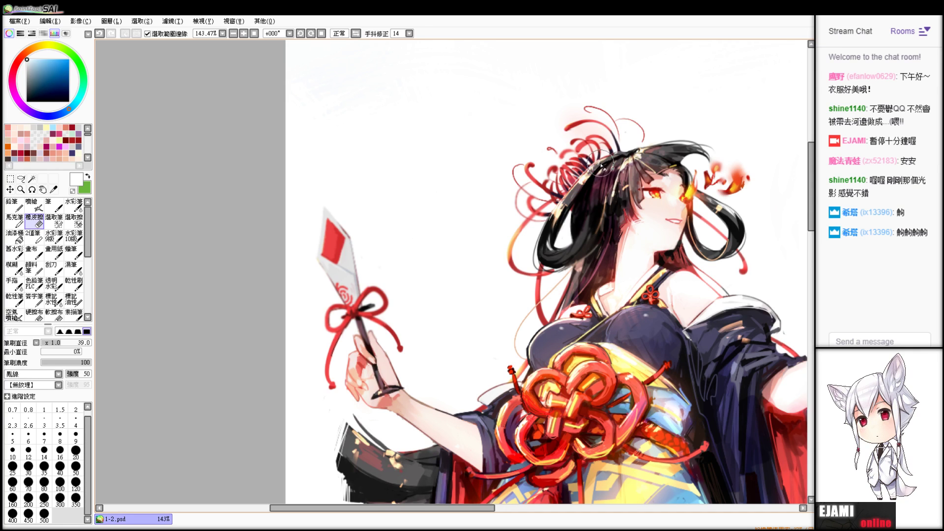
key(ctrl+z)
drag(601, 154, 622, 147)
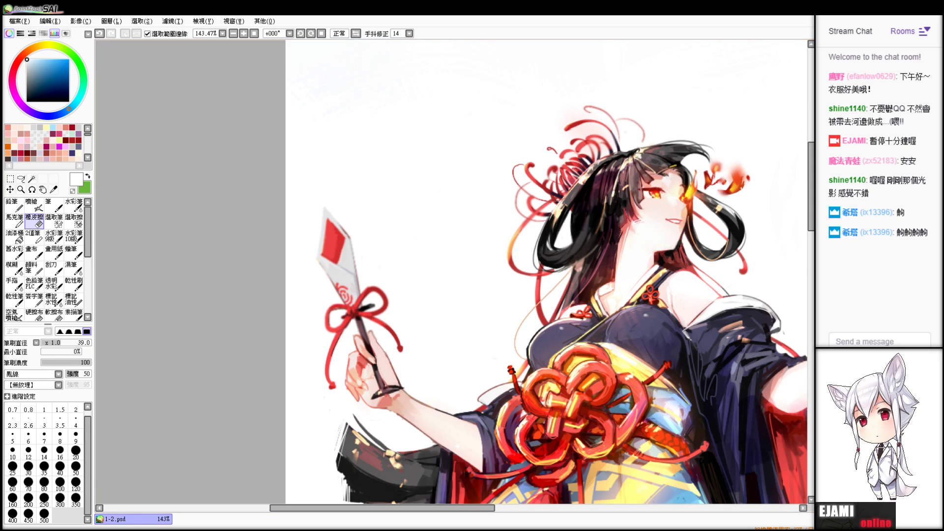
scroll(656, 127, down, 5)
scroll(657, 127, up, 3)
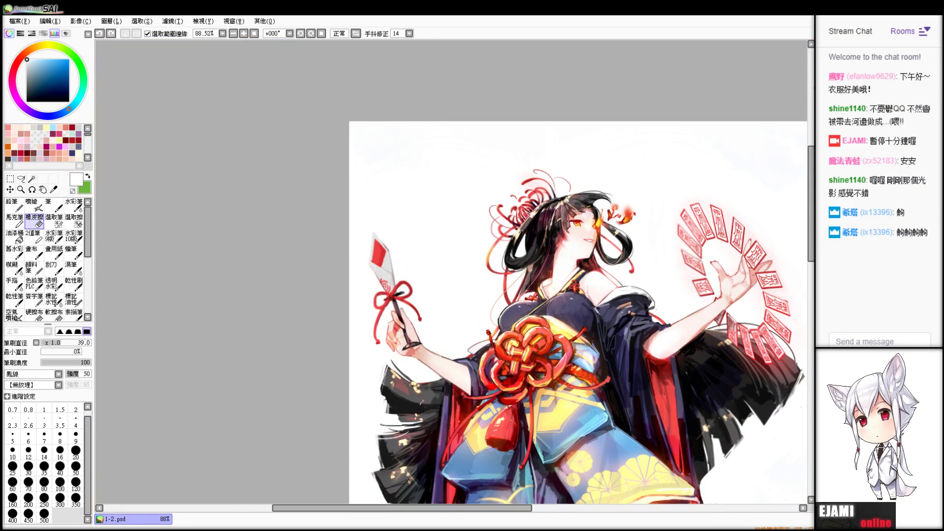
drag(639, 208, 648, 223)
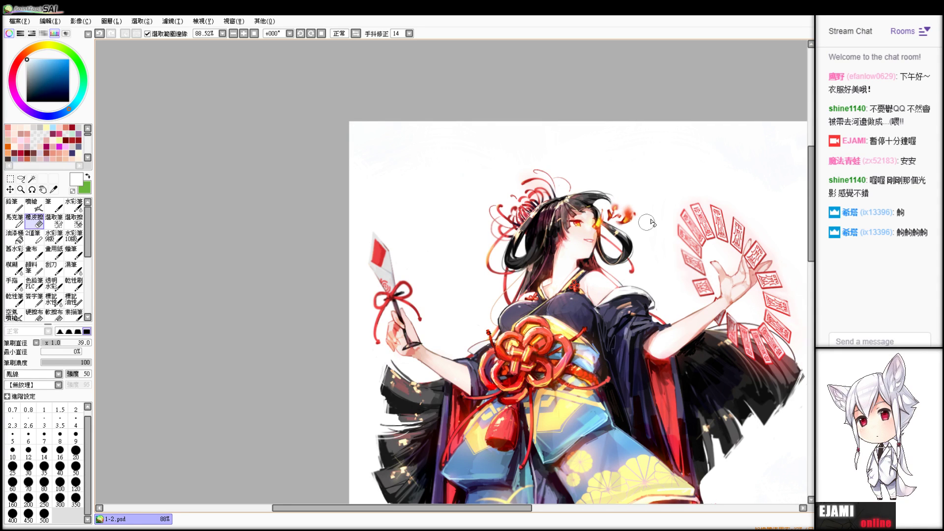
- Try small eraser touches on the sleeve, skirt hem, chest and obi knot, undoing each one
drag(615, 305, 491, 102)
drag(574, 186, 620, 233)
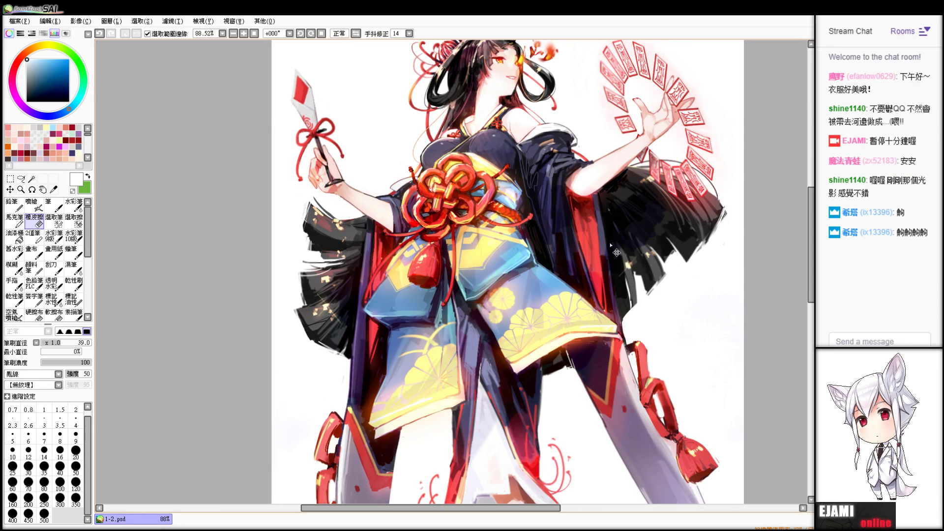
click(581, 256)
key(ctrl+z)
click(585, 322)
key(ctrl+z)
drag(532, 162, 531, 180)
key(ctrl+z)
click(460, 209)
key(ctrl+z)
- Erase the blur over the kimono's blue panels and the tassel at the figure's lower-left sleeve tip
drag(520, 234, 514, 228)
drag(437, 292, 460, 317)
drag(707, 477, 645, 305)
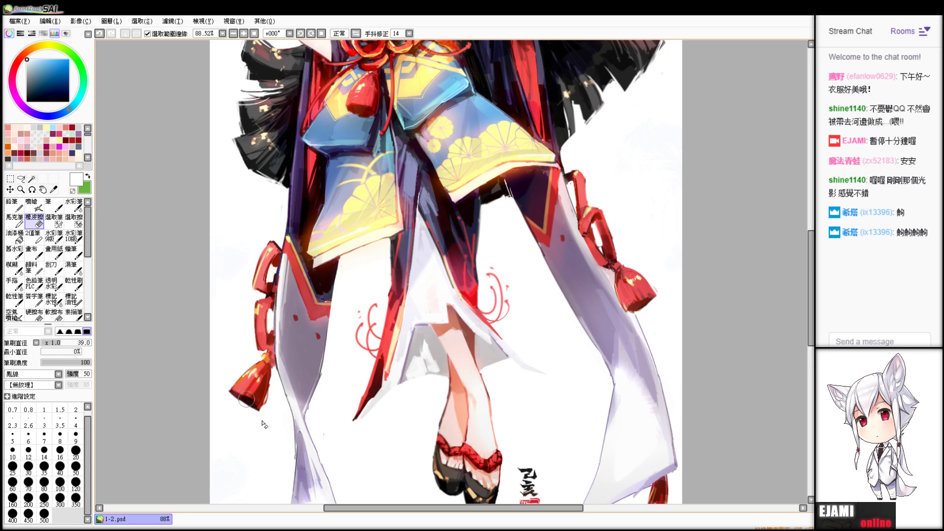
drag(418, 351, 496, 203)
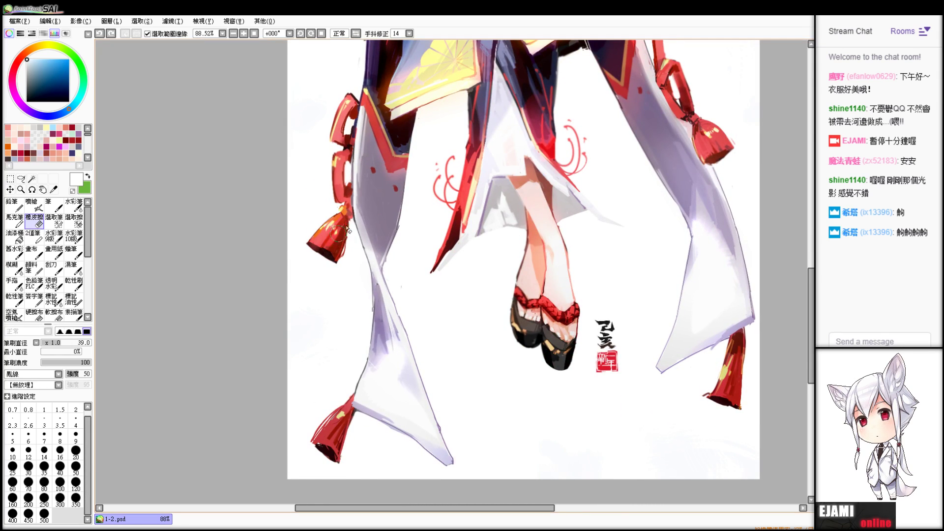
drag(347, 464, 349, 456)
- Set the eraser size to 300 and try erasing the blur around the lower skirt, undoing the strokes
click(60, 498)
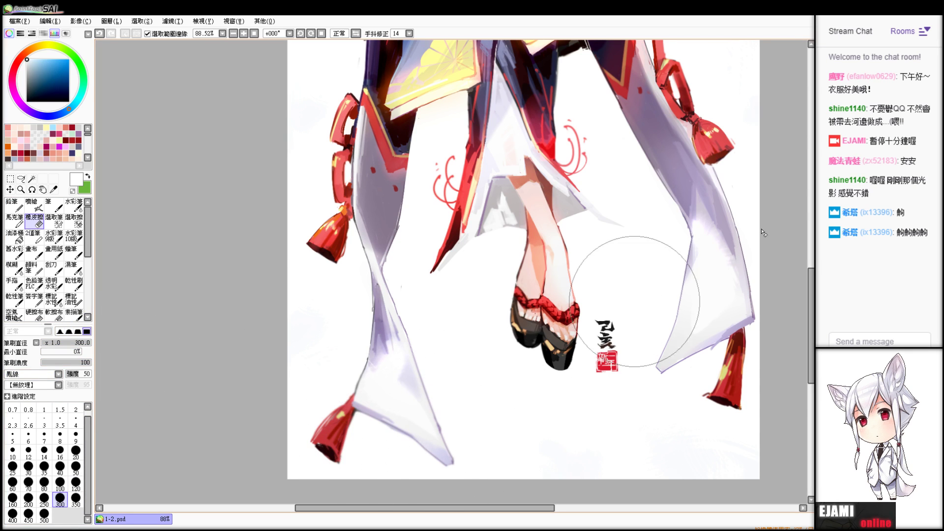
scroll(600, 322, down, 7)
scroll(451, 272, up, 3)
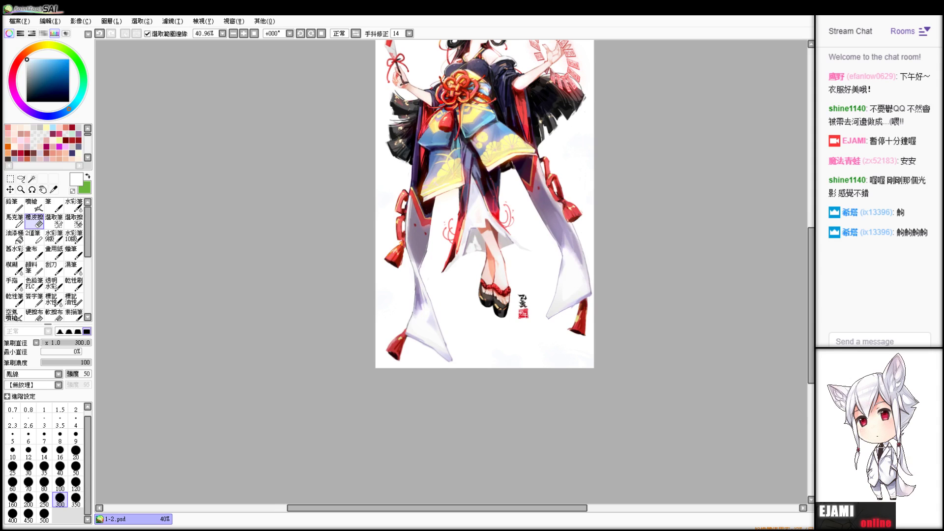
key(ctrl+z)
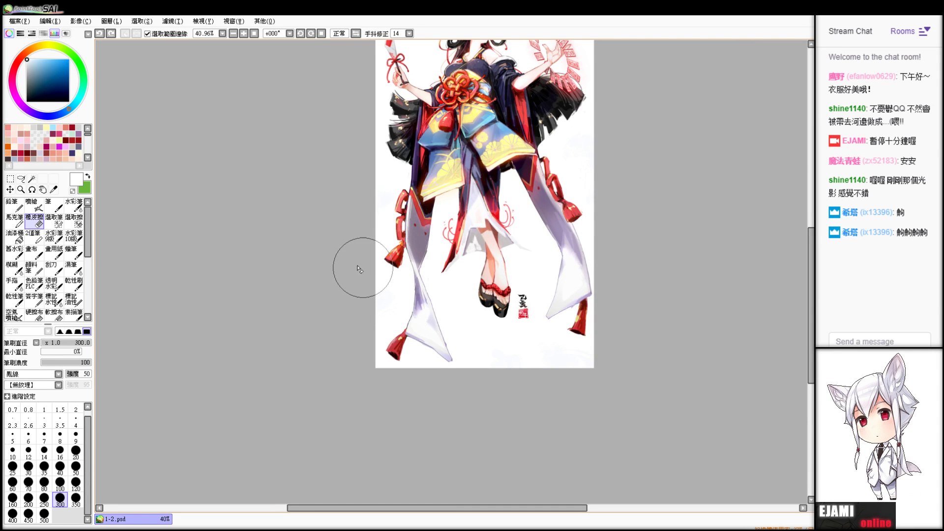
scroll(452, 272, up, 4)
scroll(451, 272, down, 5)
scroll(452, 272, up, 2)
mouse_move(529, 149)
mouse_down()
mouse_move(530, 217)
mouse_move(543, 255)
mouse_up()
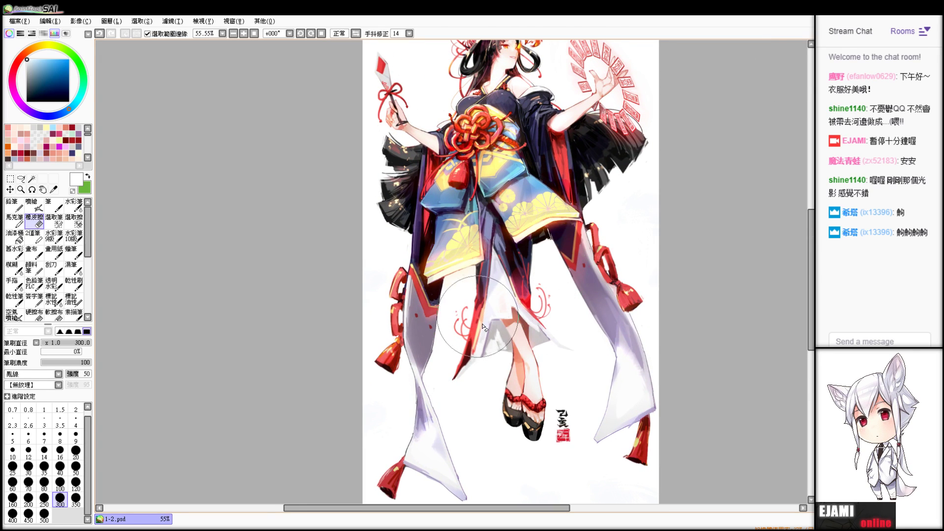
drag(456, 385, 464, 348)
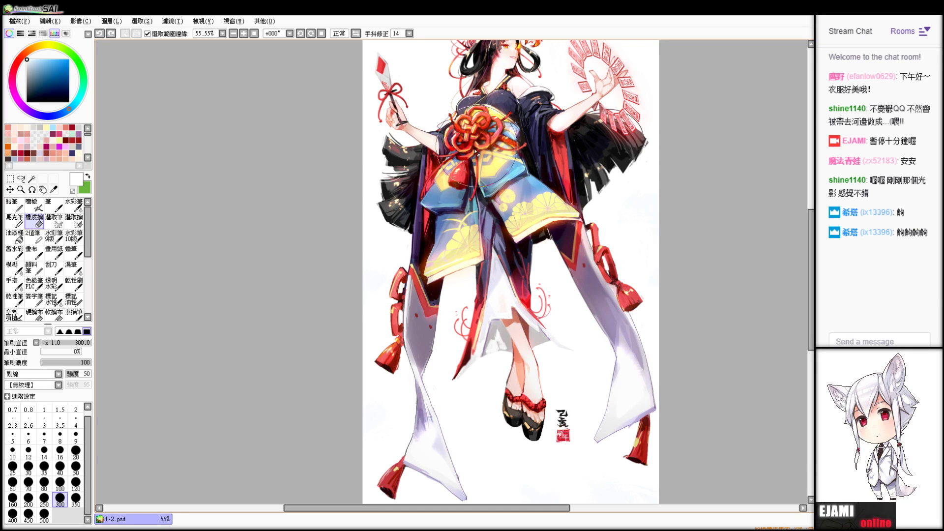
key(ctrl+z)
- Set the eraser size to 63 and try erasing the blur between the chest and the obi, undoing the strokes
mouse_move(592, 176)
mouse_down()
mouse_move(596, 225)
mouse_move(674, 289)
mouse_move(688, 314)
mouse_up()
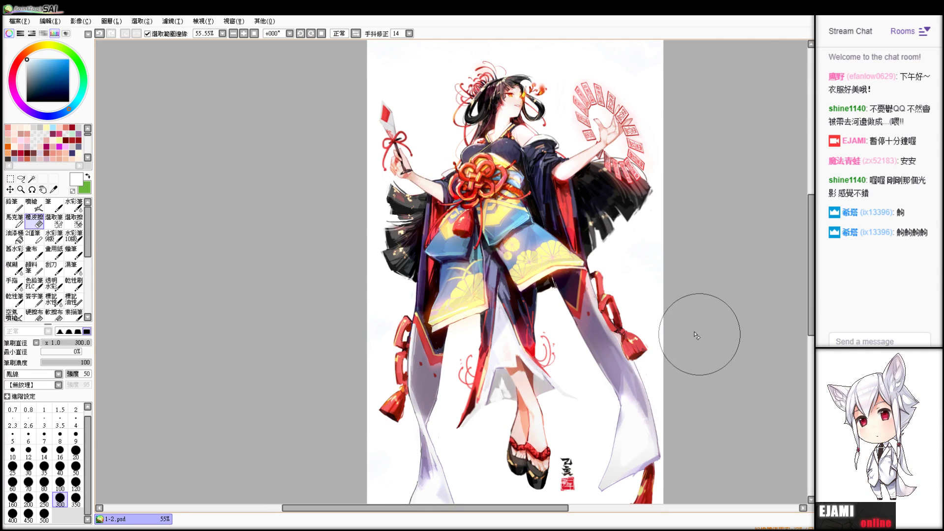
drag(88, 342, 72, 343)
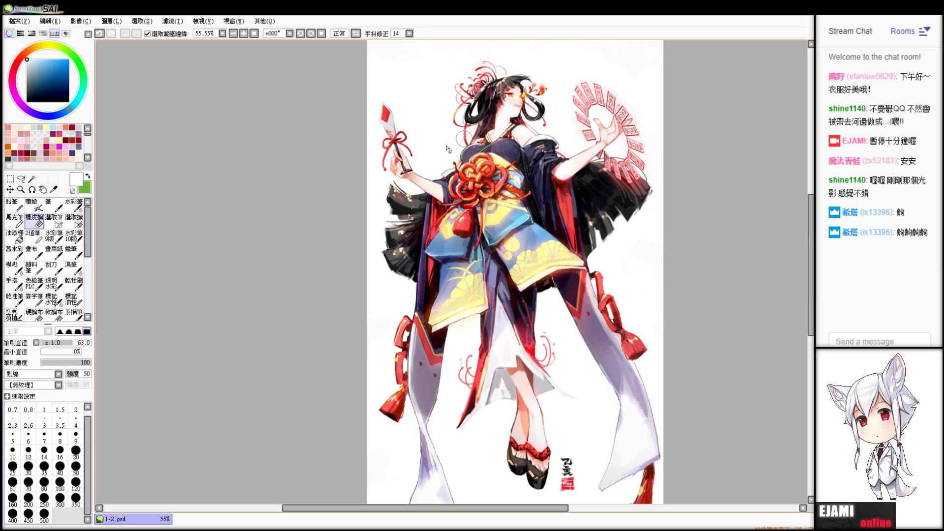
key(ctrl+z)
mouse_move(450, 148)
mouse_down()
mouse_move(483, 155)
mouse_move(499, 290)
mouse_move(514, 260)
mouse_up()
scroll(483, 155, up, 4)
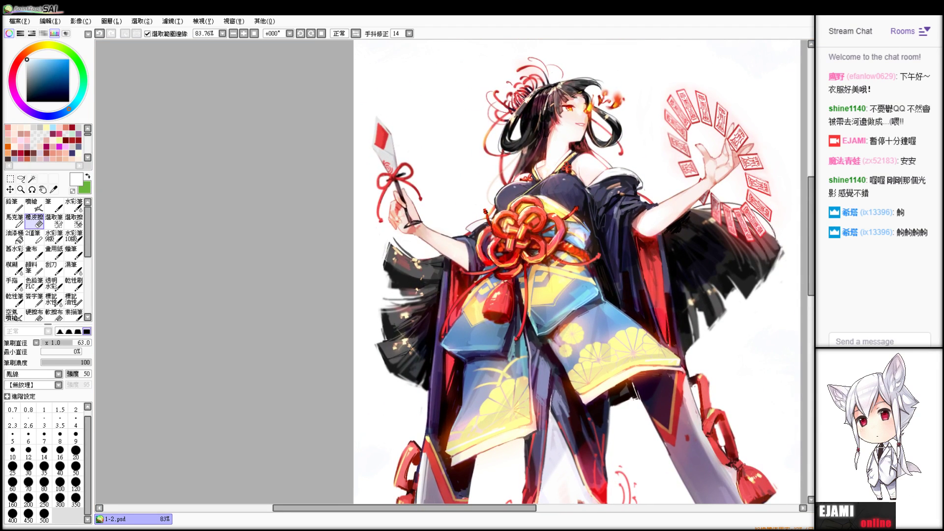
scroll(571, 161, down, 1)
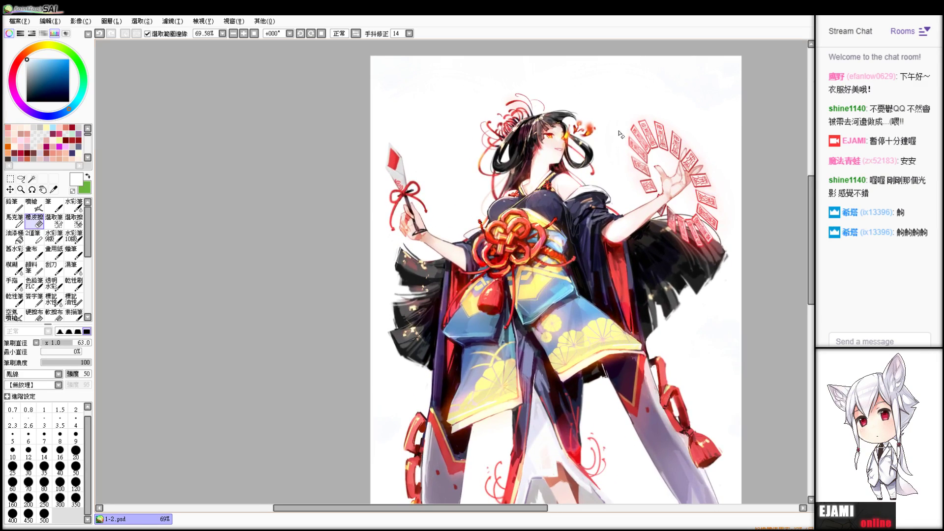
key(ctrl+z)
- Set the eraser size to 29 and try small eraser touches around the hair and the card fan, undoing them
click(68, 343)
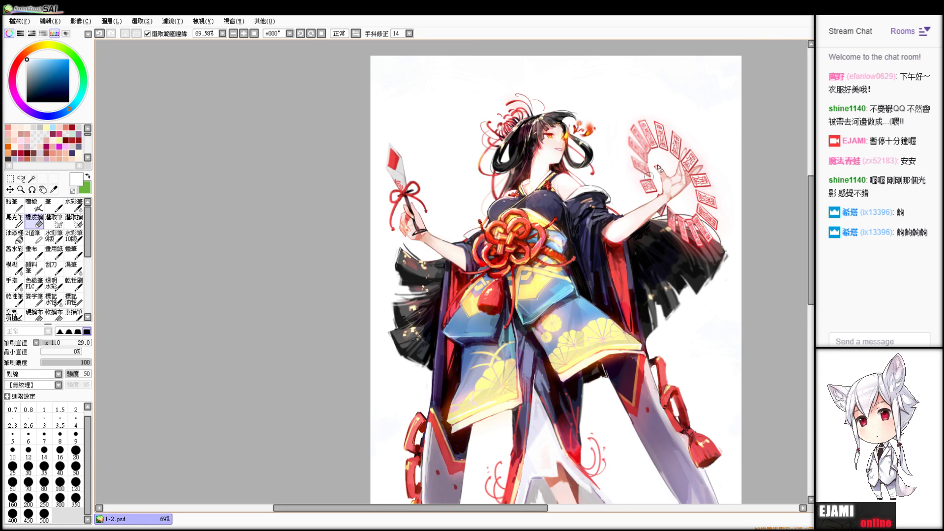
key(ctrl+z)
scroll(645, 172, down, 1)
scroll(618, 83, up, 4)
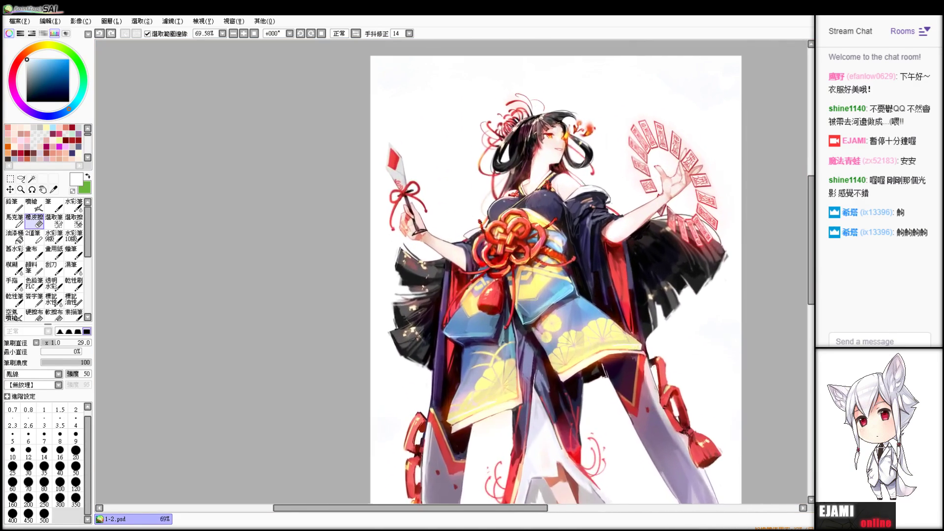
mouse_move(613, 84)
mouse_down()
mouse_move(645, 97)
mouse_move(705, 91)
mouse_move(679, 76)
mouse_move(633, 93)
mouse_move(620, 87)
mouse_move(636, 98)
mouse_move(611, 79)
mouse_move(654, 101)
mouse_move(611, 80)
mouse_move(631, 114)
mouse_up()
key(ctrl+z)
key(ctrl+z)
key(ctrl+z)
key(ctrl+z)
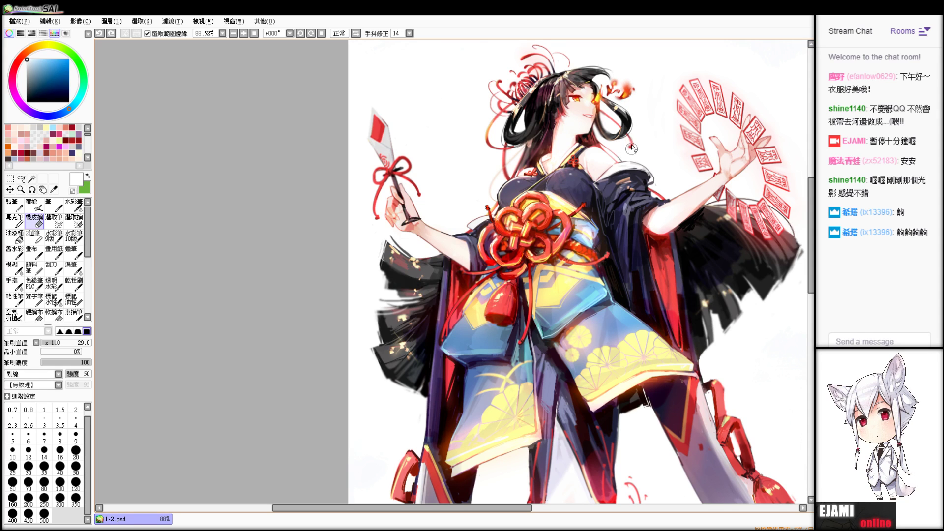
scroll(482, 158, down, 2)
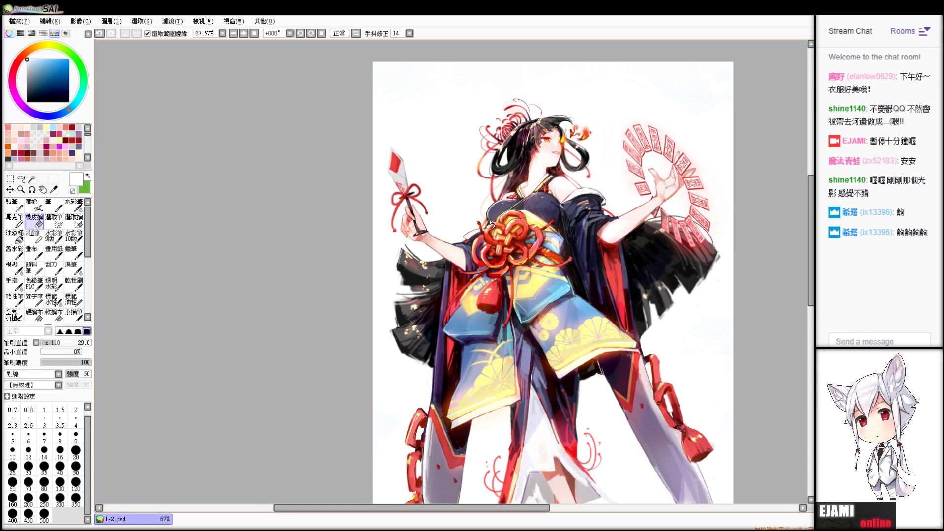
- Try erasing the blur along the red strand hanging beside the hair and undo the stroke
drag(480, 180, 483, 199)
drag(650, 388, 567, 239)
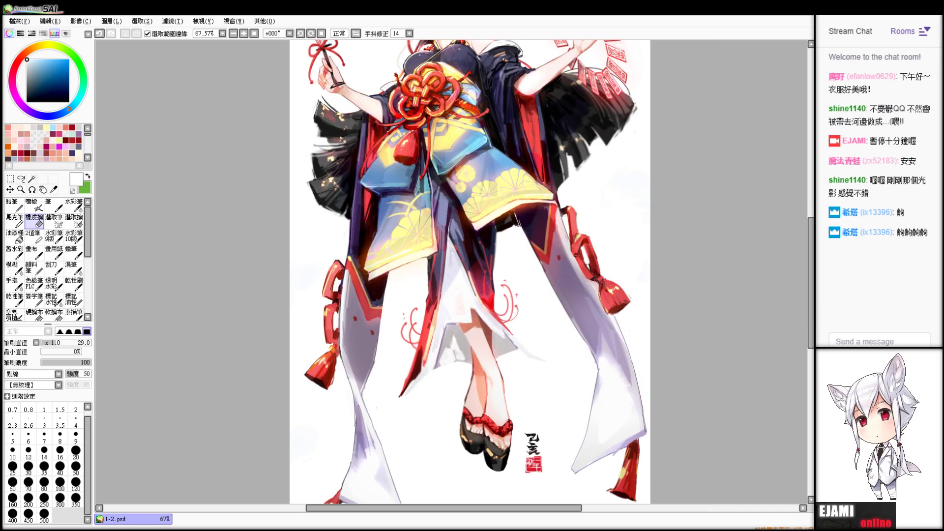
key(ctrl+z)
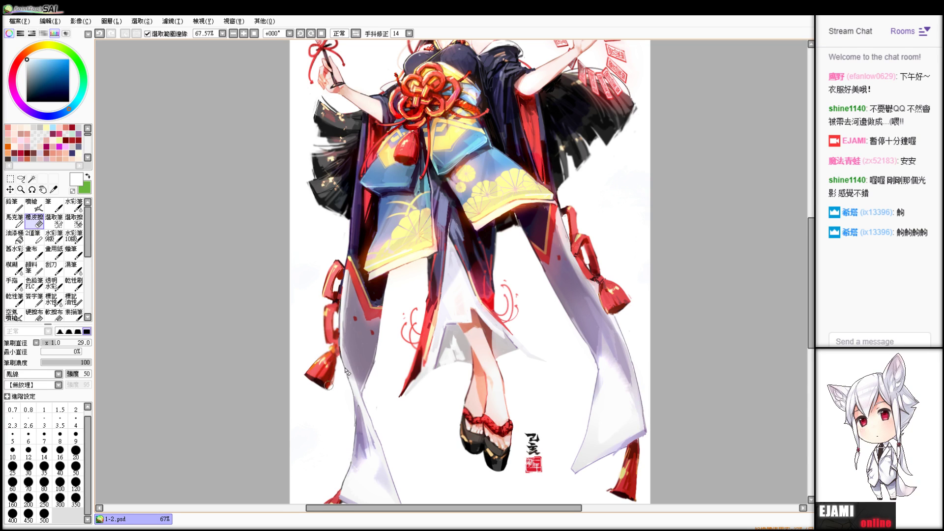
- Inspect the trailing sleeves, feet and full figure, undoing and redoing the last stroke to compare the blur
drag(345, 404, 356, 272)
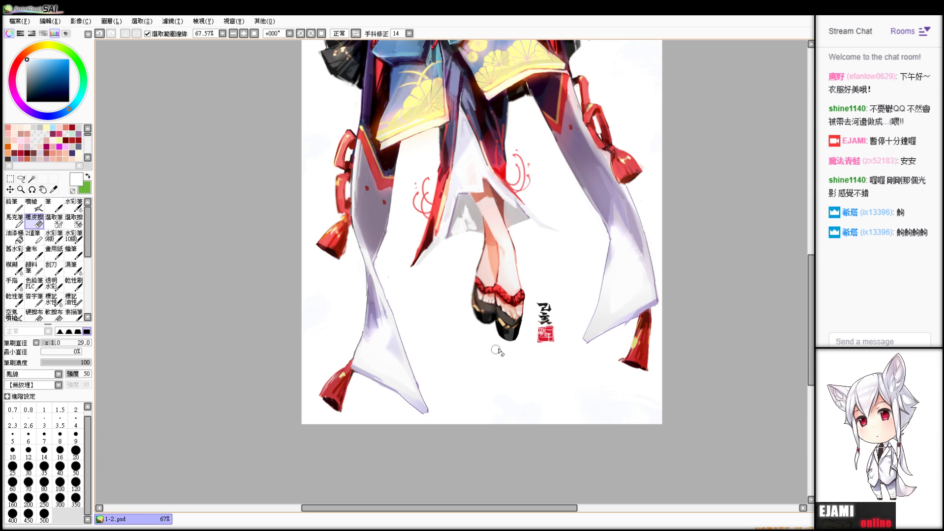
scroll(452, 273, up, 3)
scroll(451, 273, down, 7)
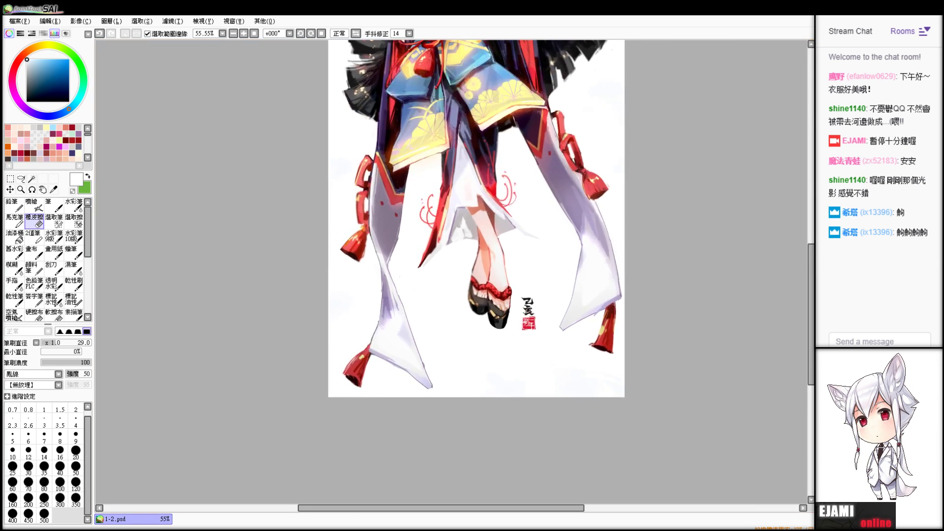
scroll(452, 273, up, 2)
scroll(581, 338, up, 1)
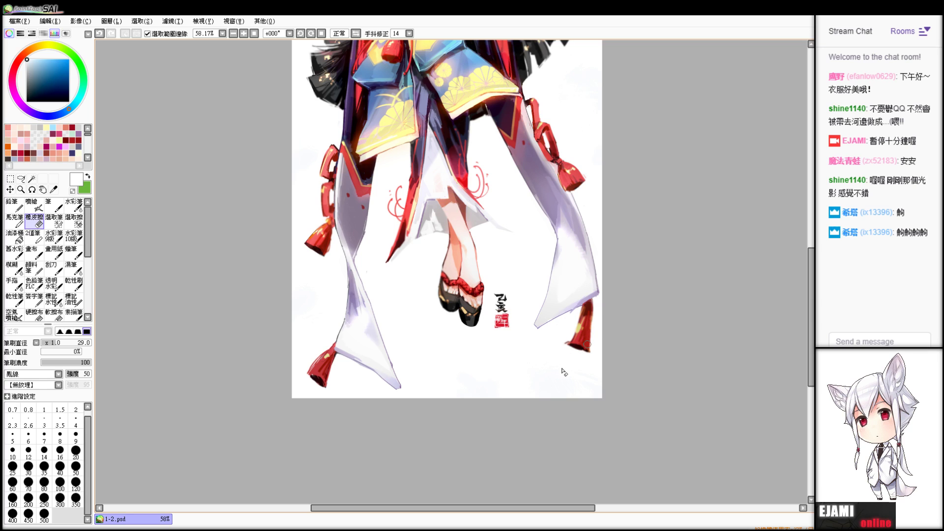
drag(457, 167, 534, 357)
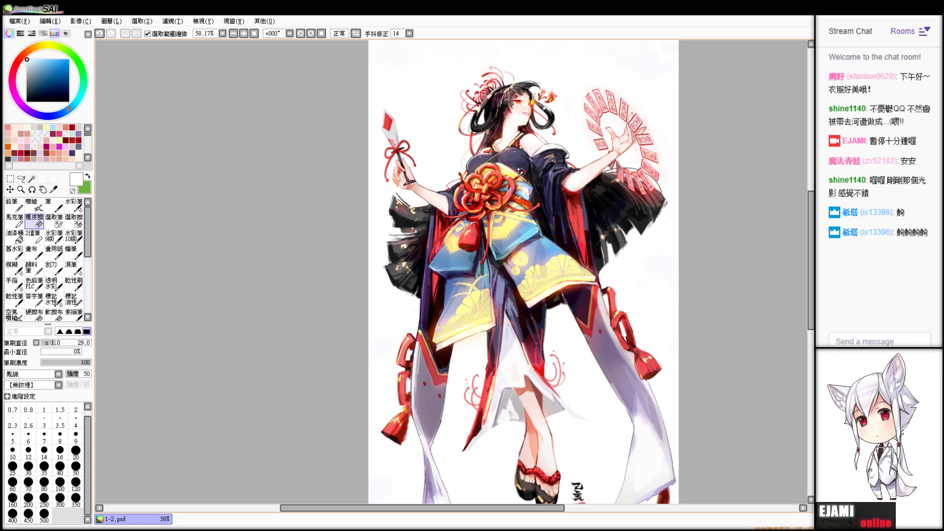
scroll(564, 178, up, 5)
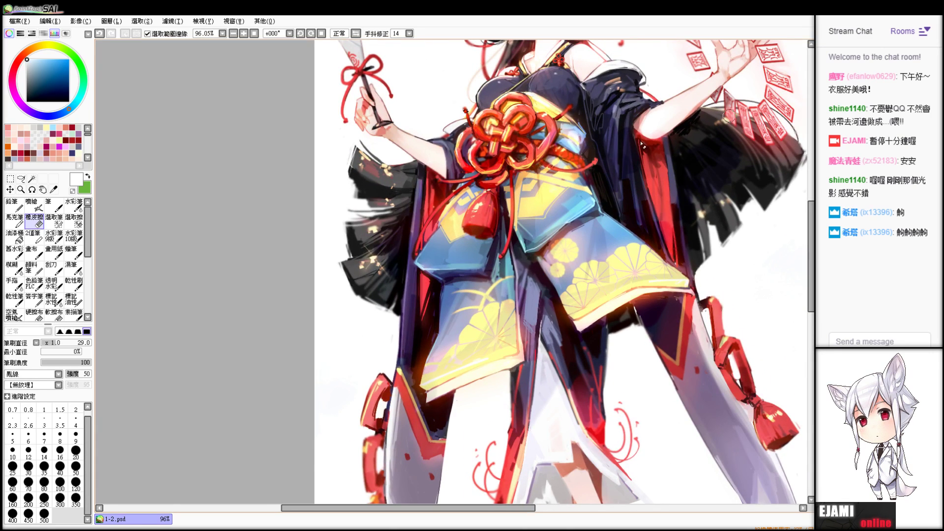
key(ctrl+z)
key(ctrl+y)
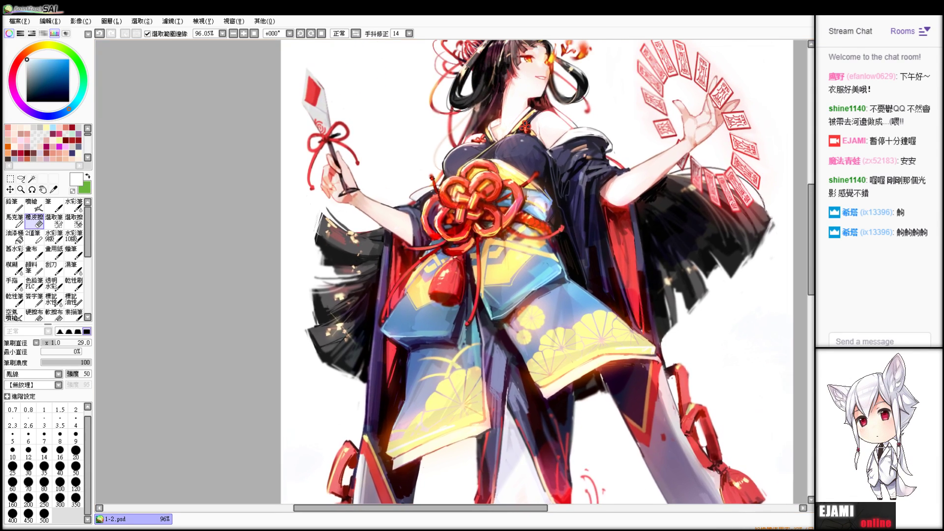
scroll(478, 322, up, 2)
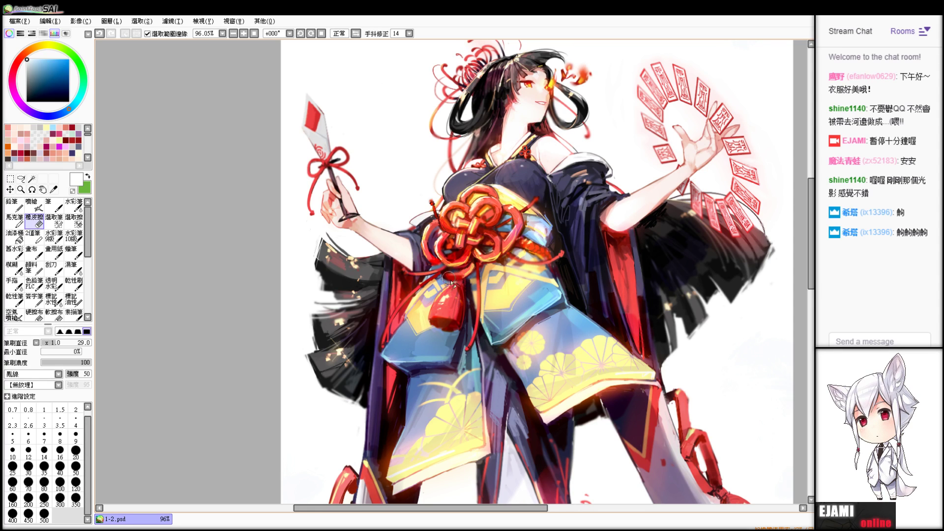
- Erase the blur over the red tassel below the obi and over the obi knot
key(ctrl+z)
mouse_move(465, 315)
mouse_down()
mouse_move(473, 361)
mouse_move(461, 358)
mouse_up()
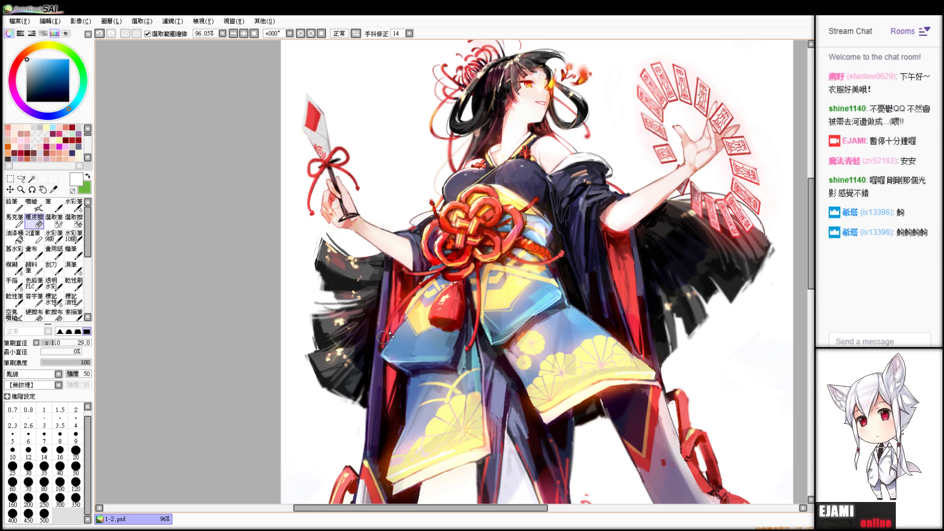
mouse_move(491, 246)
mouse_down()
mouse_move(419, 246)
mouse_move(472, 246)
mouse_up()
- Try erasing the blur on the hair beside the neck, the collar and the bare shoulder, undoing each stroke
drag(496, 145, 487, 178)
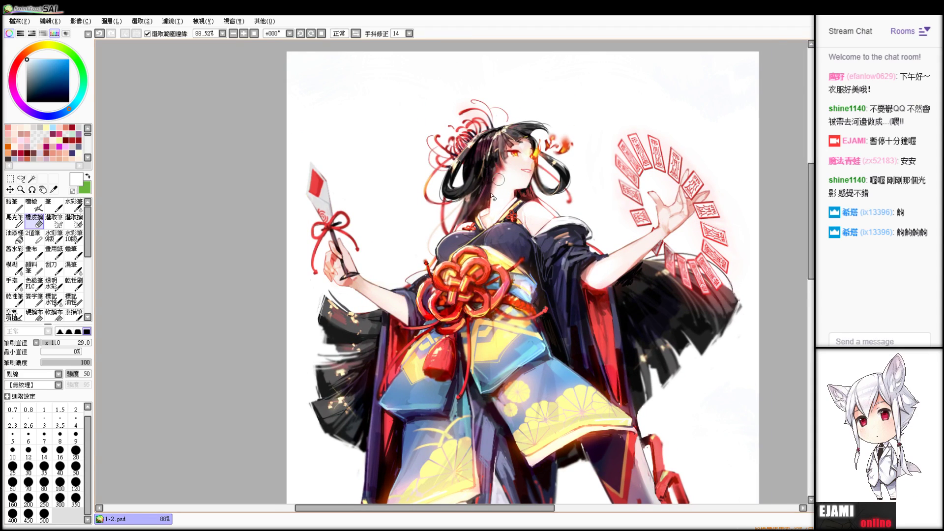
key(ctrl+z)
drag(523, 193, 525, 211)
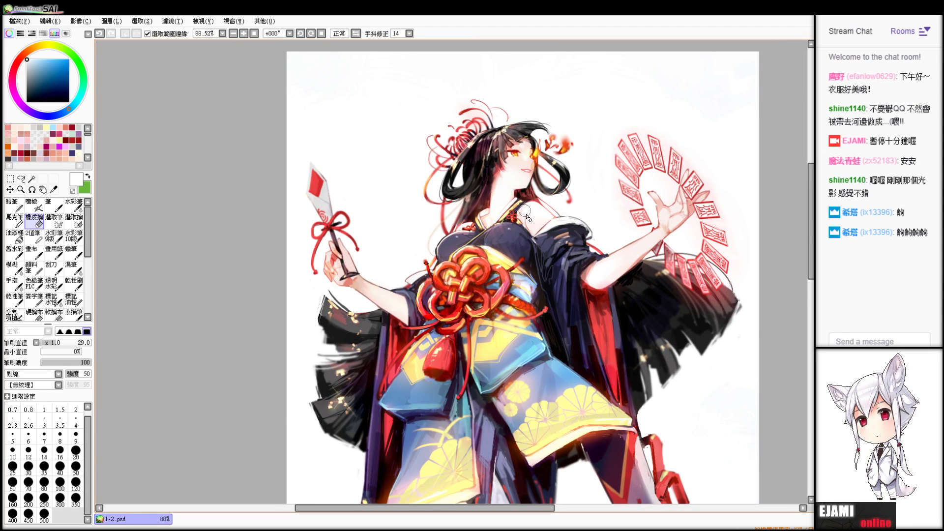
key(ctrl+z)
drag(531, 141, 552, 211)
key(ctrl+z)
key(ctrl+z)
- Undo the latest eraser touches and examine the whole figure from the head down to the sleeve tips
drag(566, 265, 542, 211)
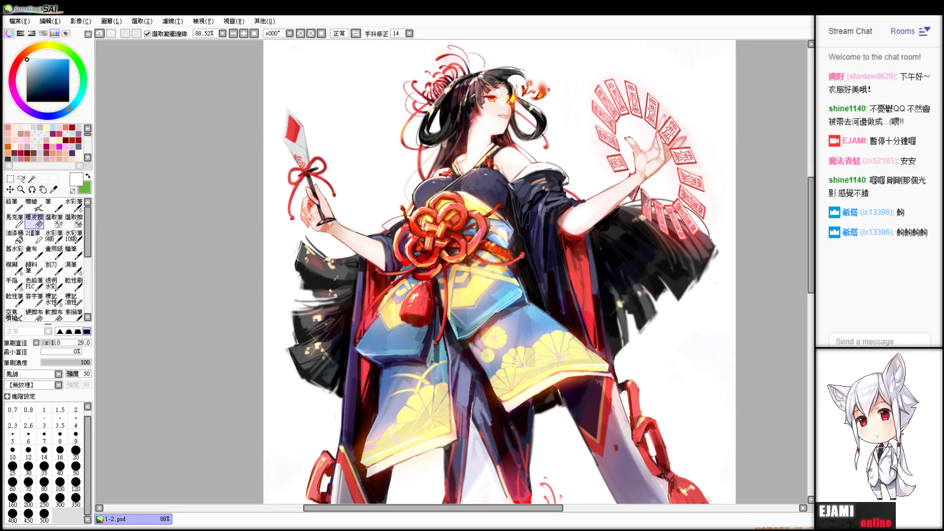
scroll(452, 272, up, 5)
scroll(451, 272, down, 10)
scroll(452, 272, up, 4)
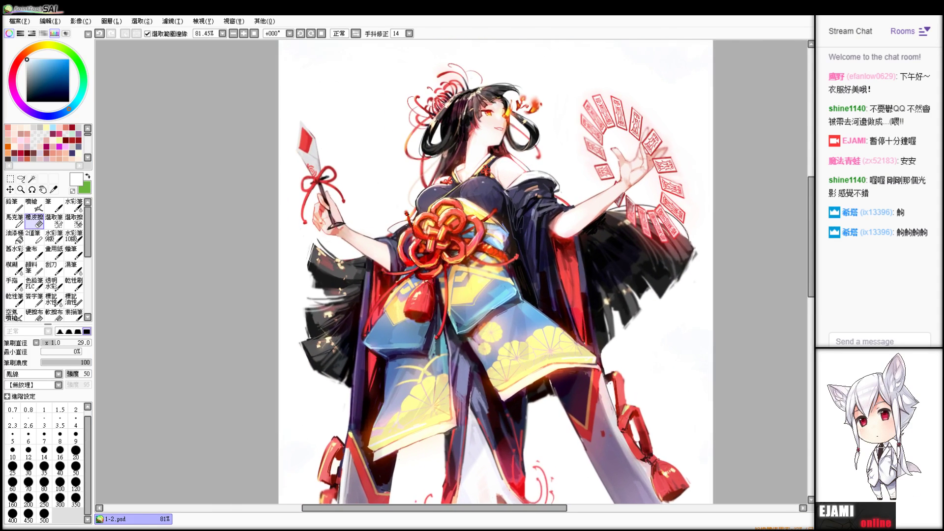
key(ctrl+z)
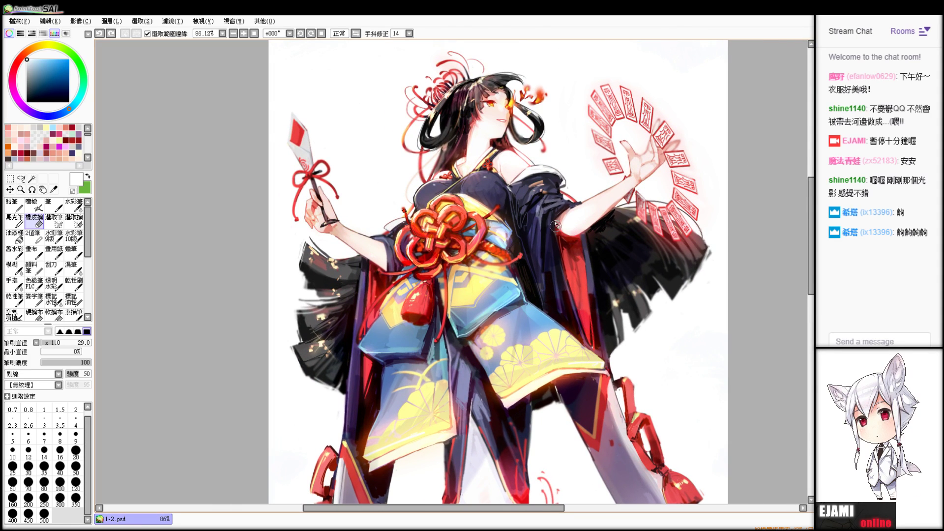
drag(315, 214, 451, 170)
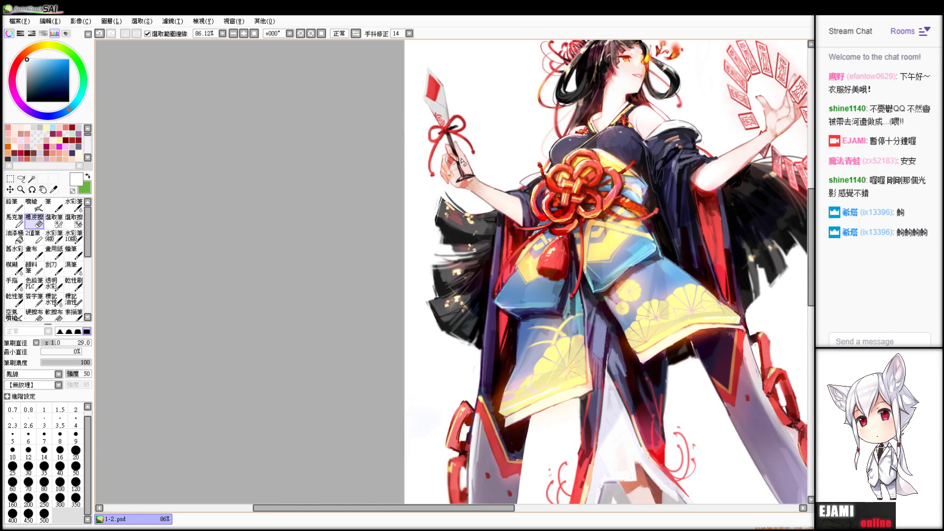
key(ctrl+z)
drag(610, 315, 611, 232)
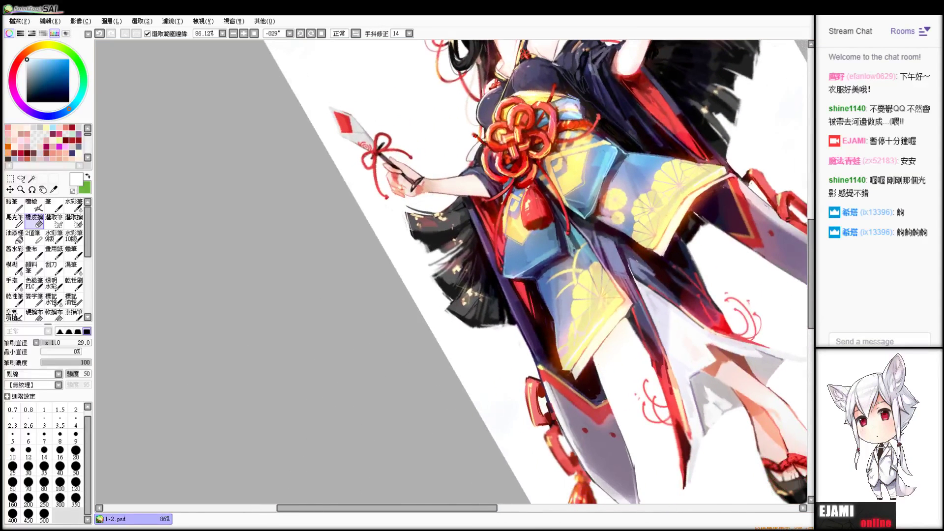
scroll(451, 272, down, 1)
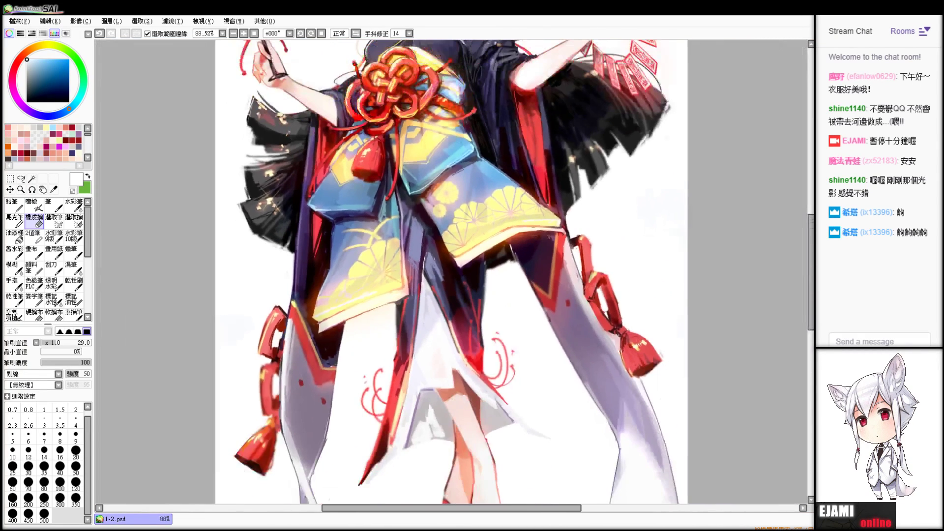
scroll(443, 373, down, 5)
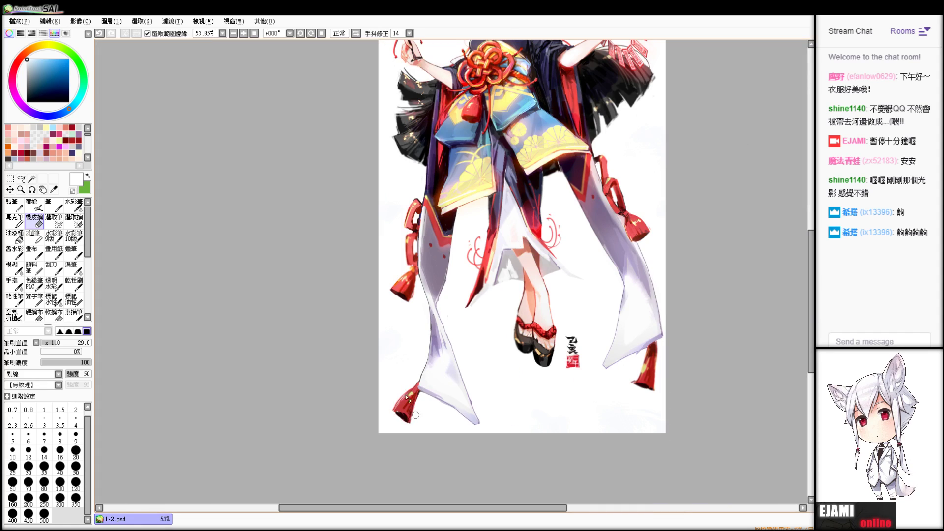
scroll(426, 365, up, 3)
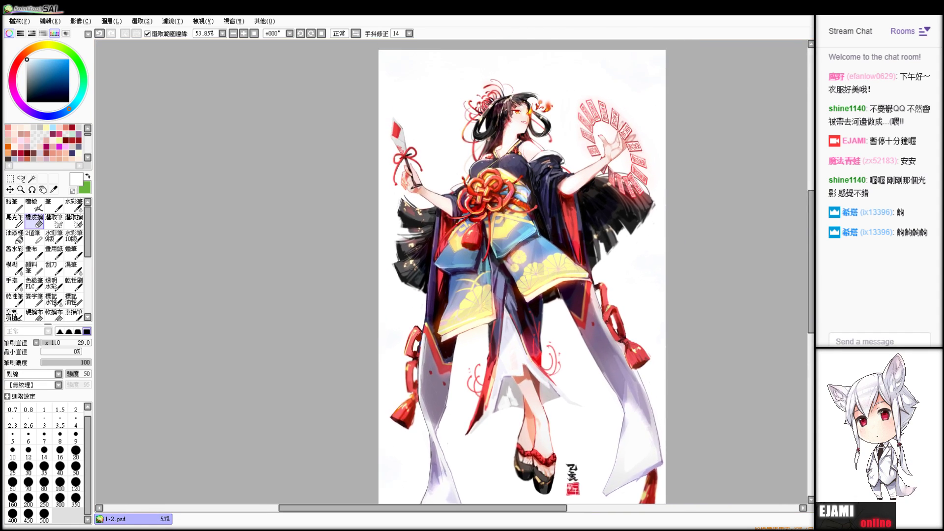
scroll(521, 276, up, 2)
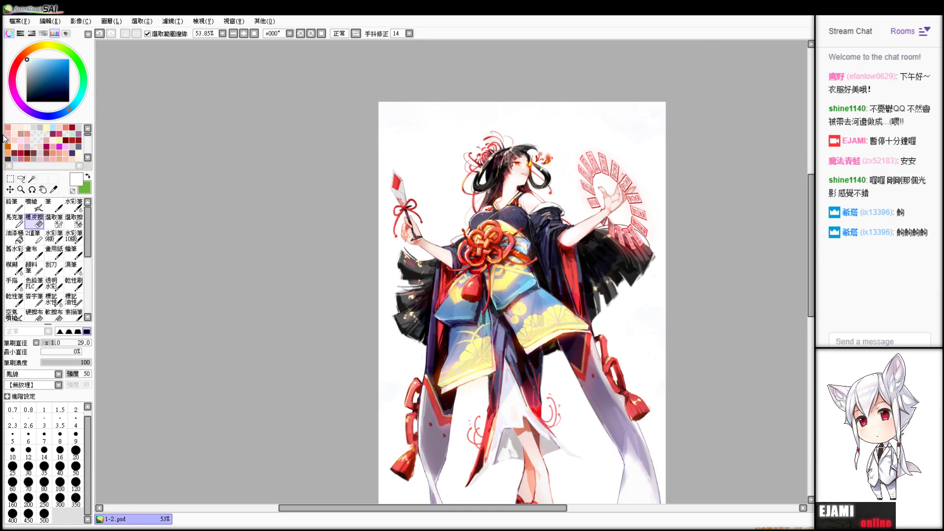
- Choose a bright red, set the airbrush size to 500 and try tinting the figure, undoing the red strokes
click(16, 64)
click(69, 60)
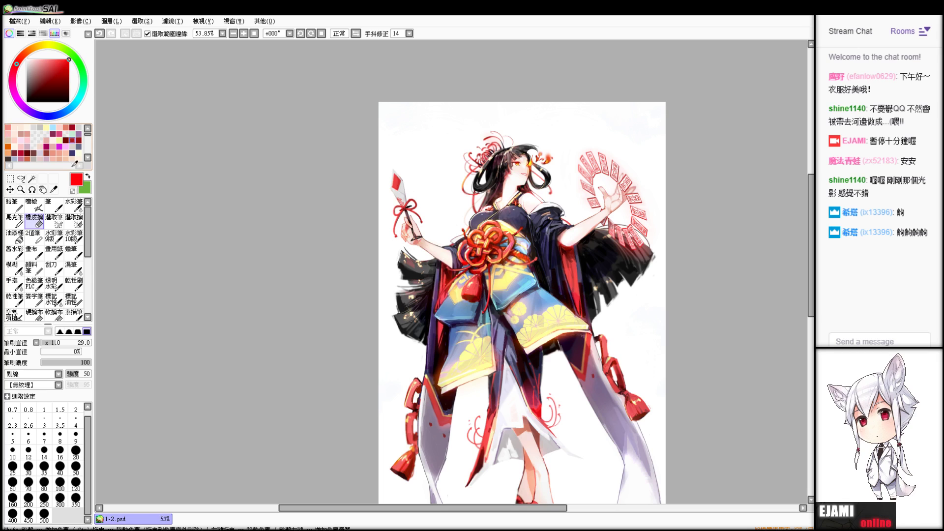
click(45, 514)
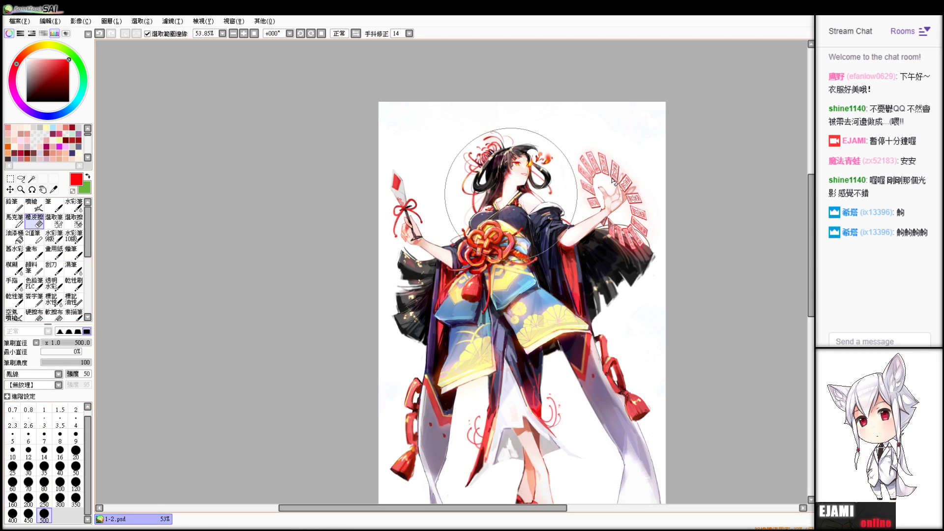
key(v)
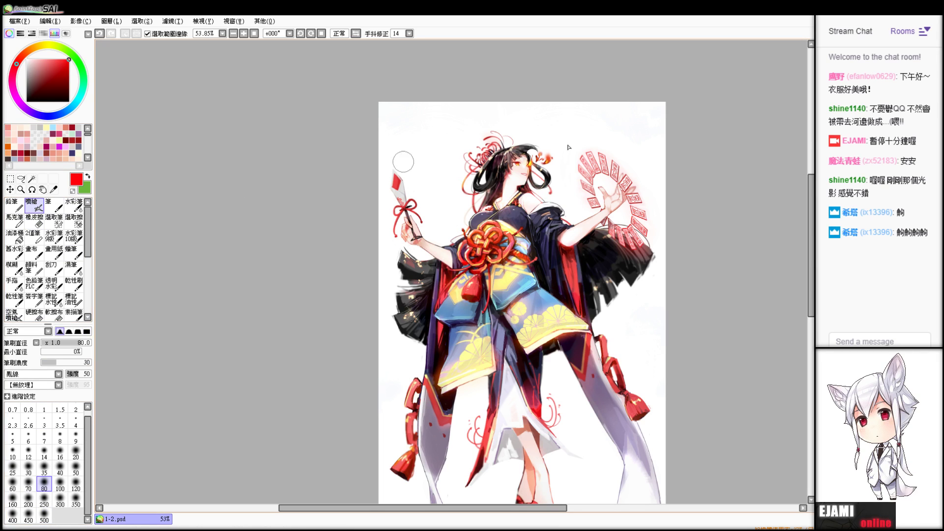
click(43, 520)
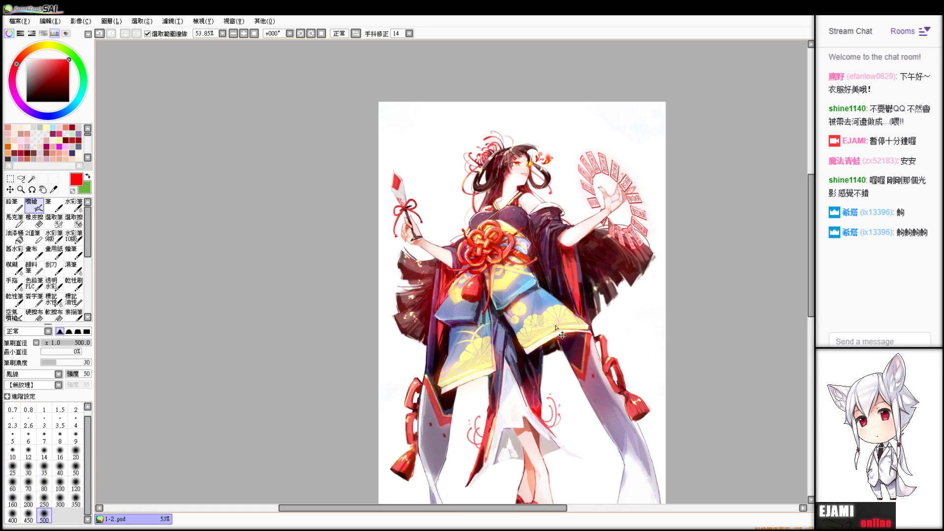
drag(575, 314, 574, 342)
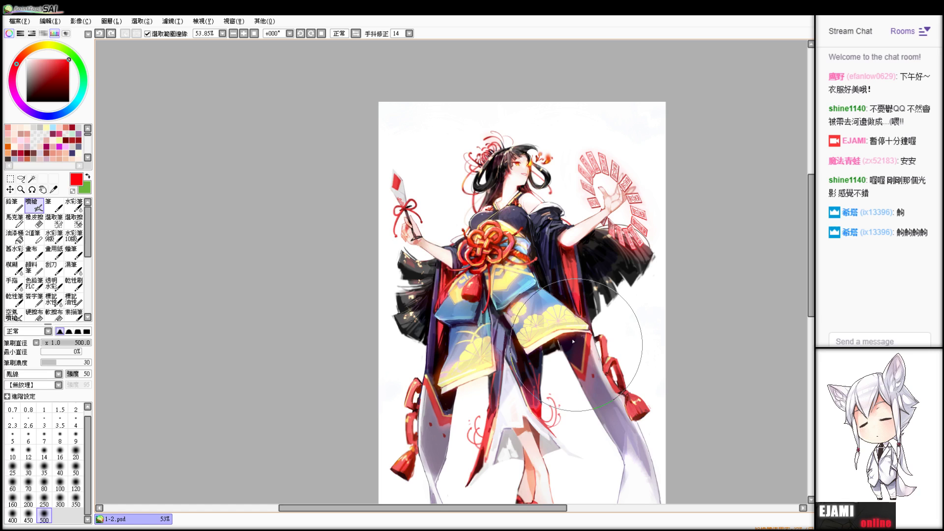
- Choose a sky blue, airbrush a tint over the hair and chest, undoing the trial strokes, and shift the final tint's hue towards purple
click(73, 106)
drag(514, 165, 497, 196)
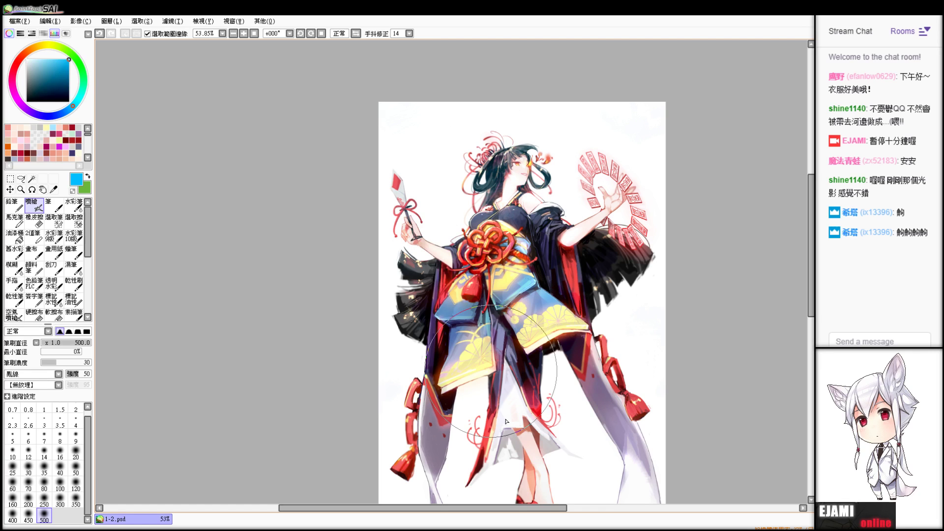
drag(507, 421, 497, 342)
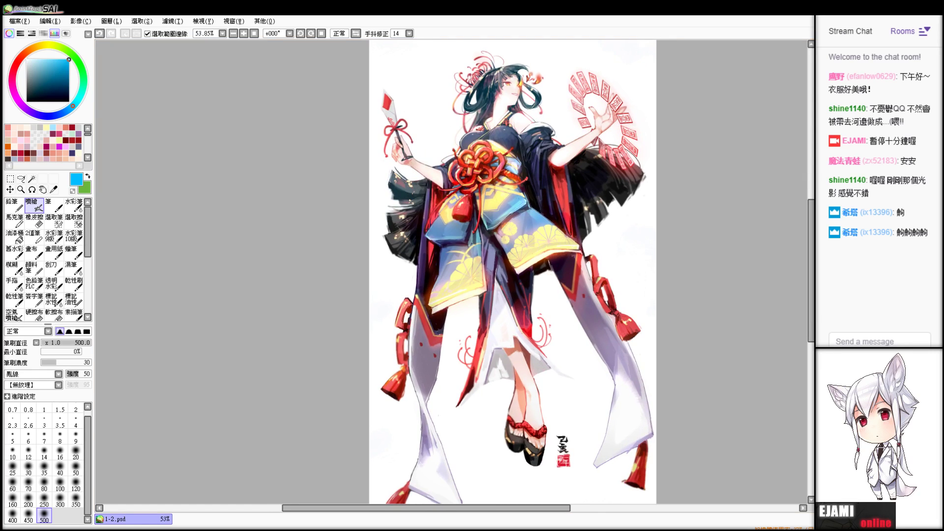
key(ctrl+z)
drag(526, 106, 485, 116)
key(ctrl+z)
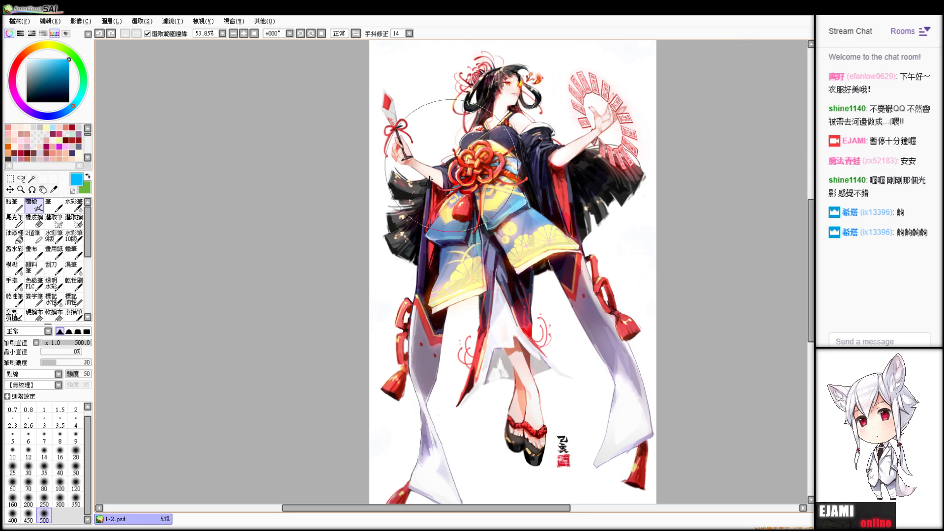
drag(544, 113, 475, 169)
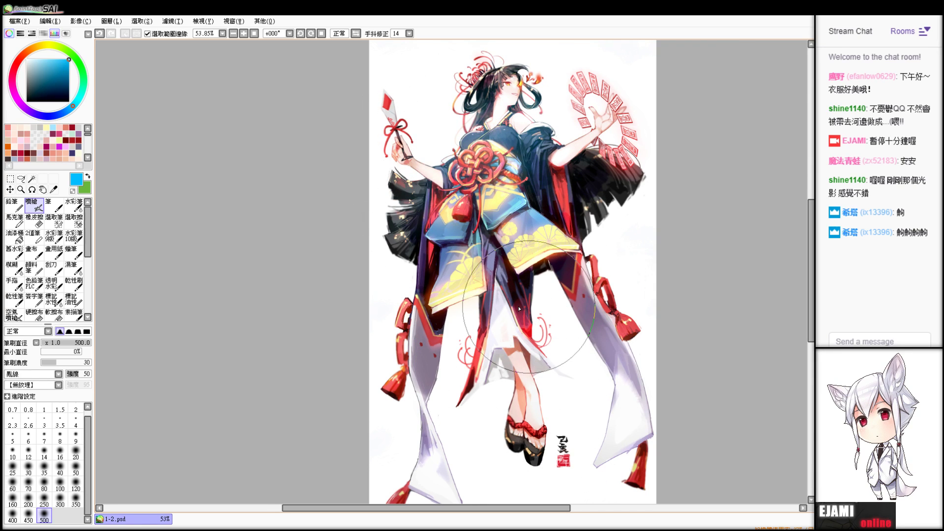
key(ctrl+z)
drag(507, 120, 432, 165)
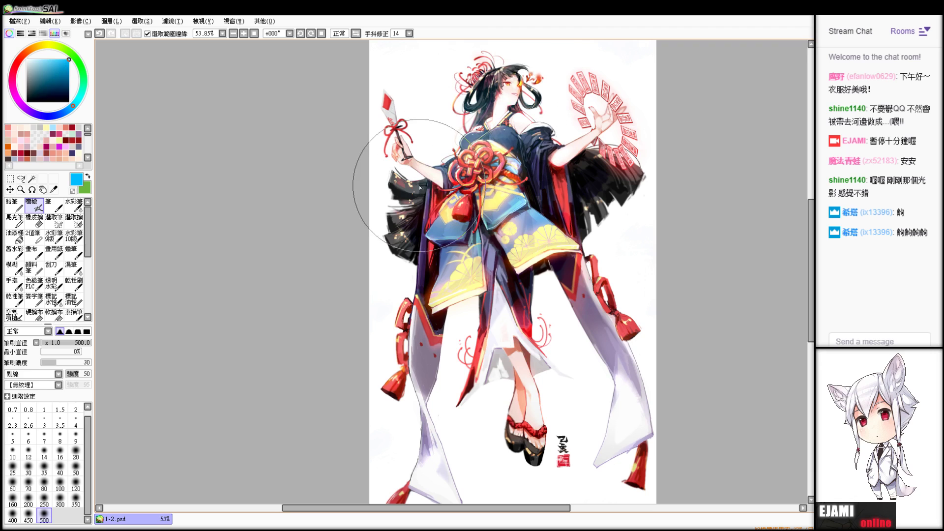
key(ctrl+z)
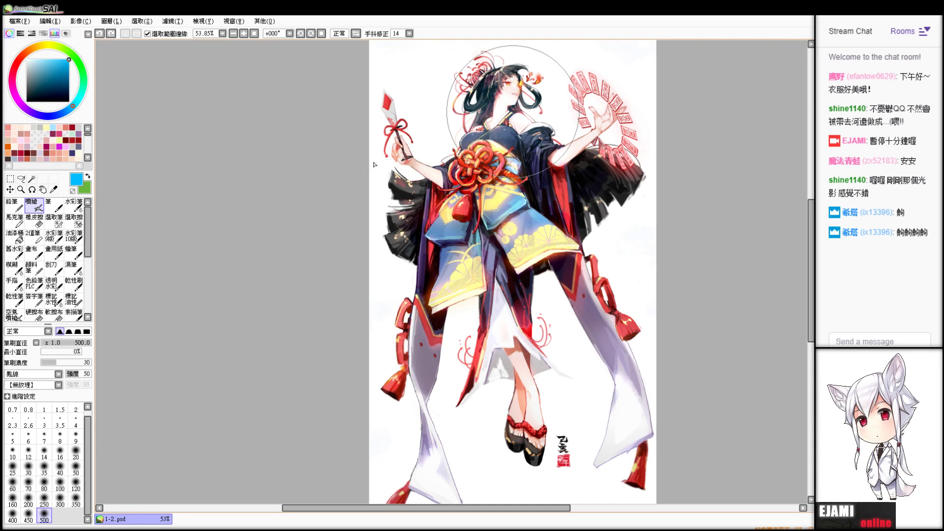
drag(513, 112, 492, 122)
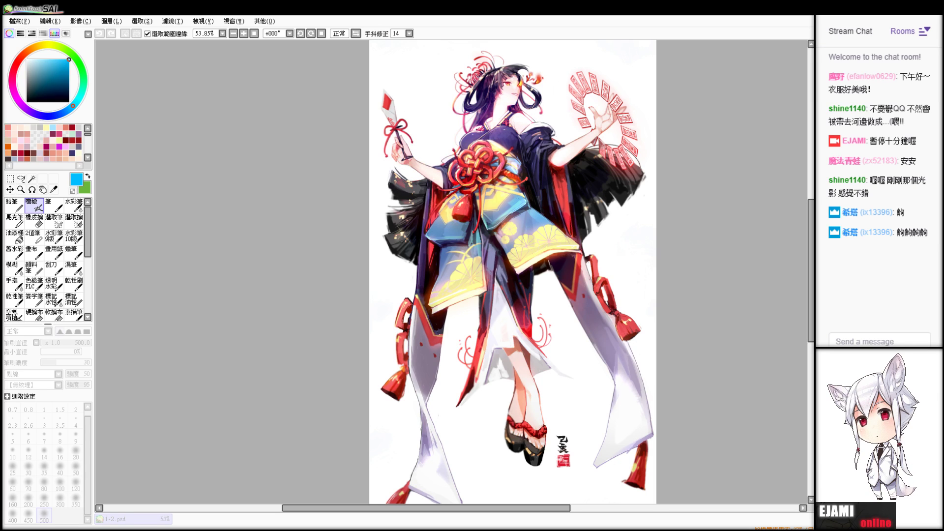
key(Return)
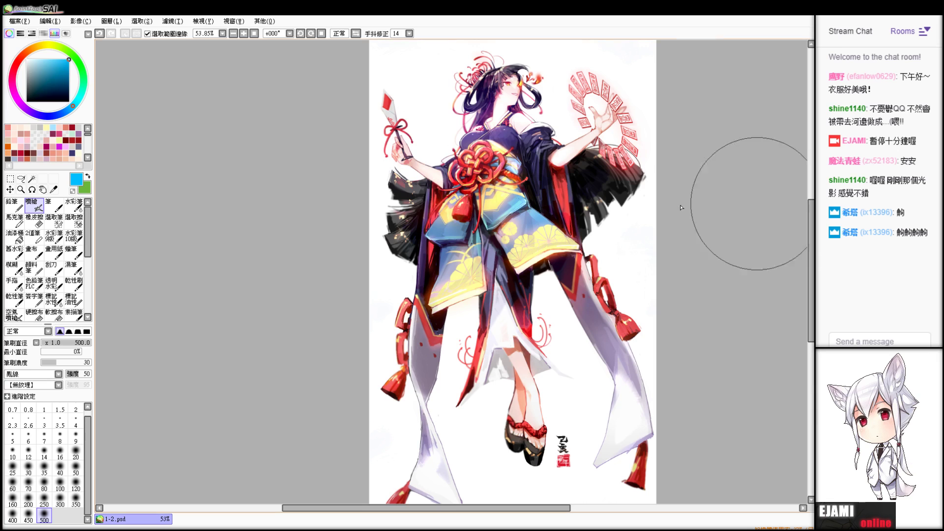
- Choose a purple and try airbrushing a tint over the white sleeve ends beside the legs, undoing the strokes
click(25, 107)
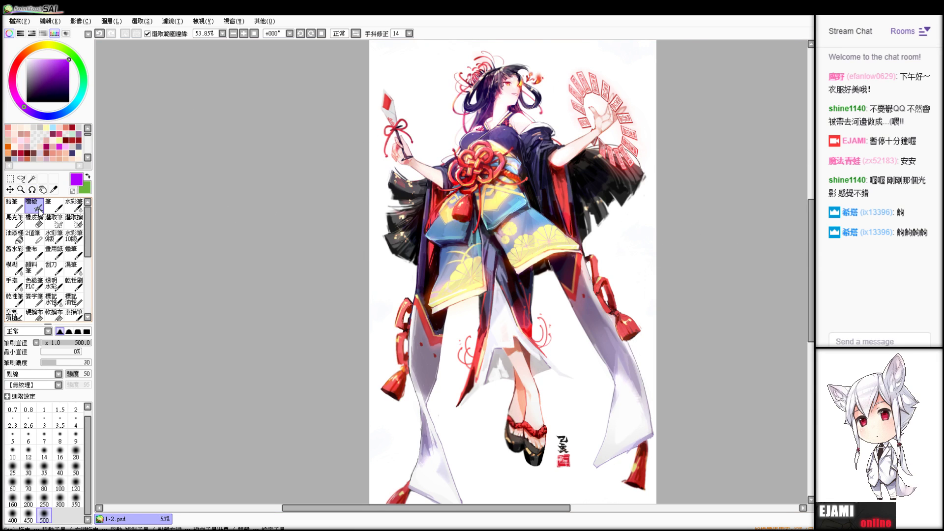
drag(467, 355, 435, 354)
key(ctrl+z)
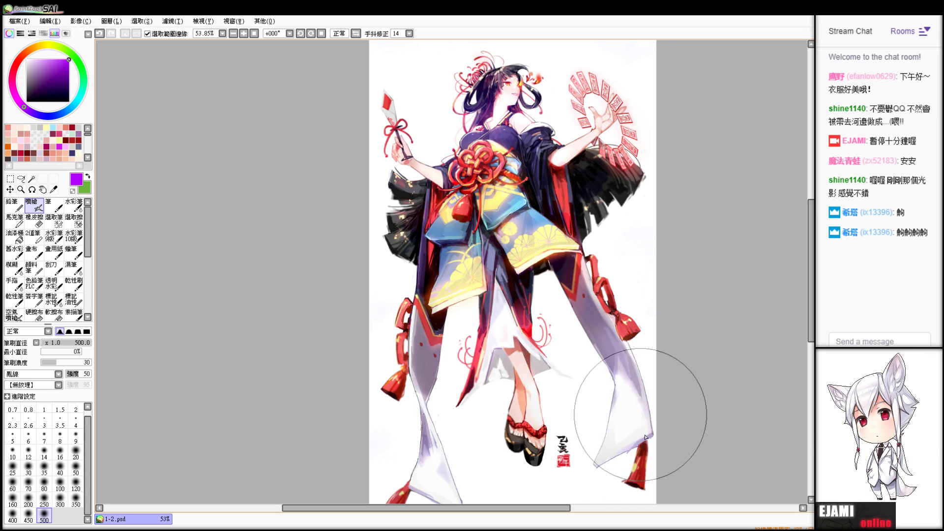
drag(608, 397, 639, 445)
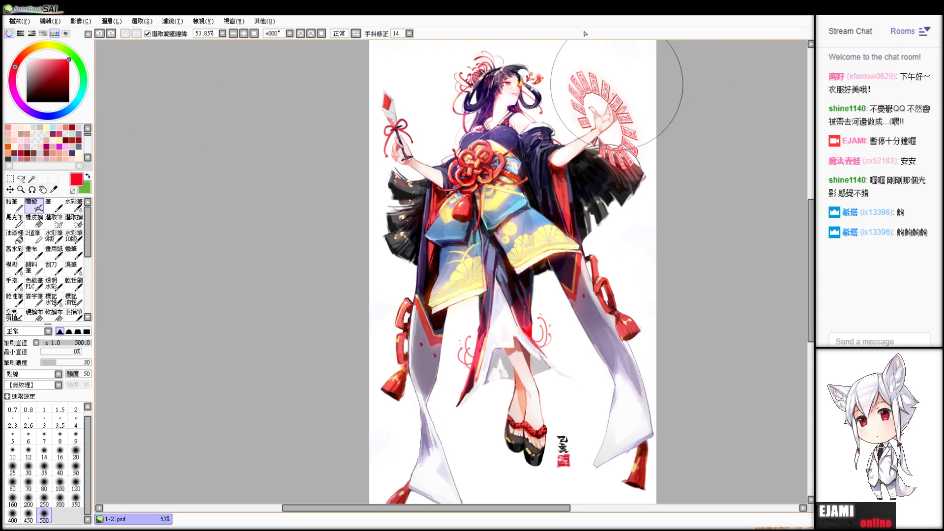
- Choose a bright red, set the airbrush size to 250 and airbrush a soft red glow around the card fan, undoing the trial strokes
drag(608, 114, 609, 126)
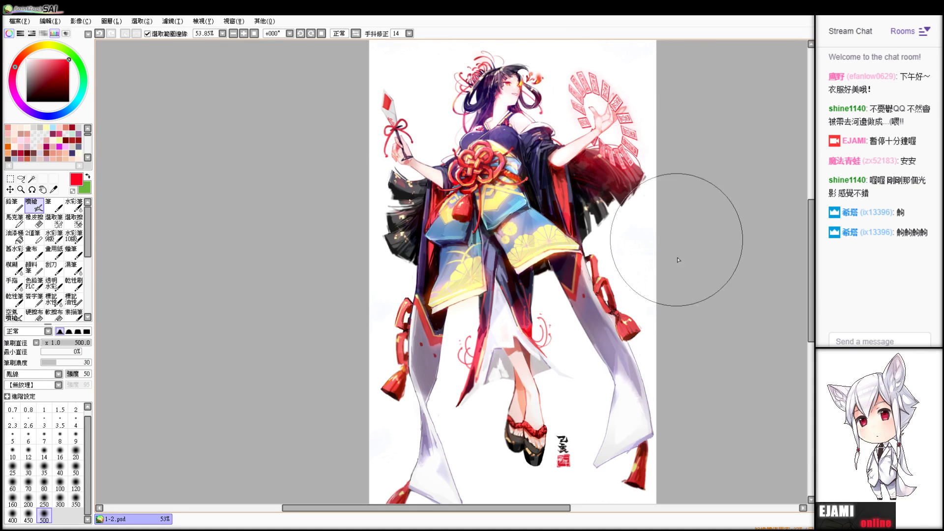
key(ctrl+z)
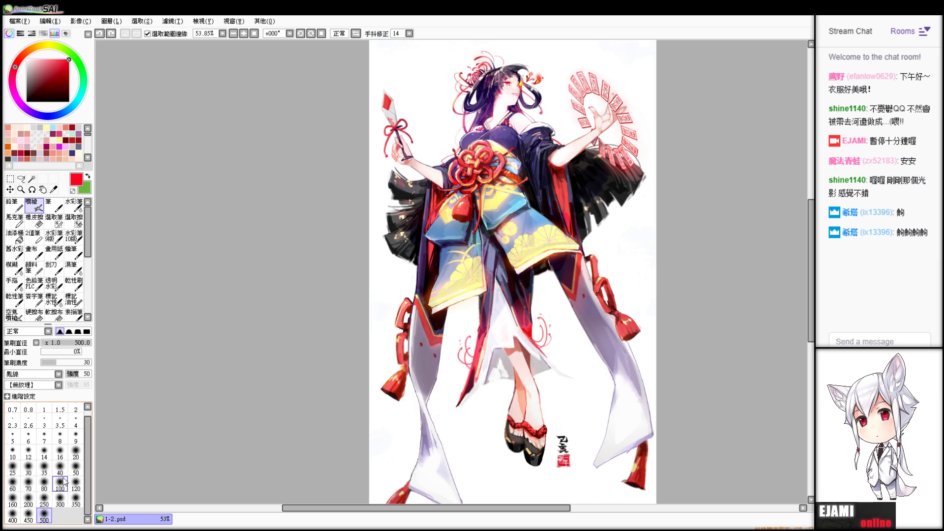
click(44, 498)
drag(641, 185, 635, 195)
key(ctrl+z)
drag(628, 148, 608, 166)
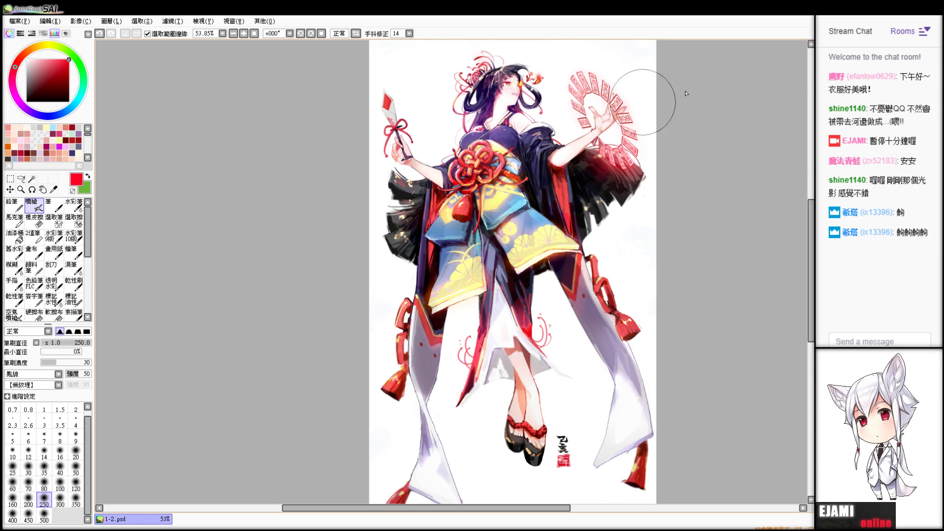
drag(639, 104, 649, 112)
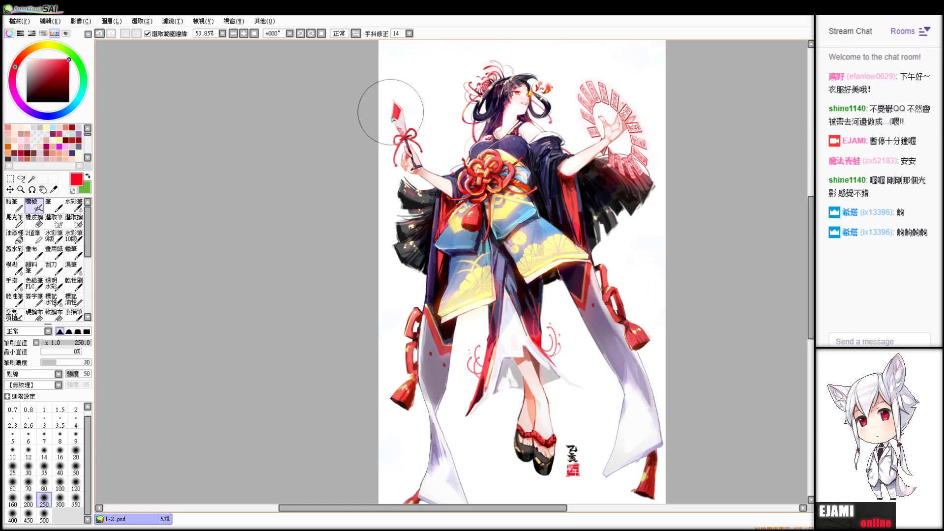
- Try a red airbrush tint around the folded fan in her other hand and undo it
drag(646, 83, 742, 182)
scroll(741, 182, up, 5)
scroll(742, 182, down, 3)
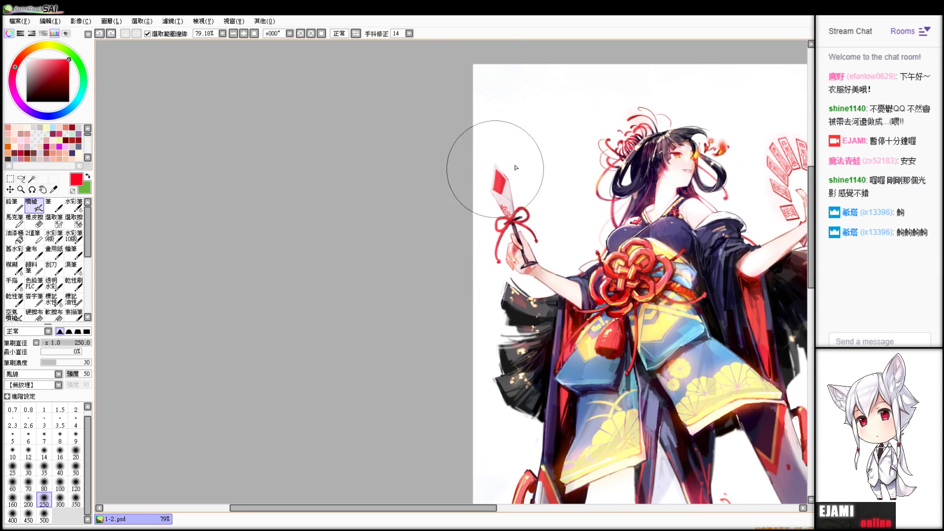
click(144, 160)
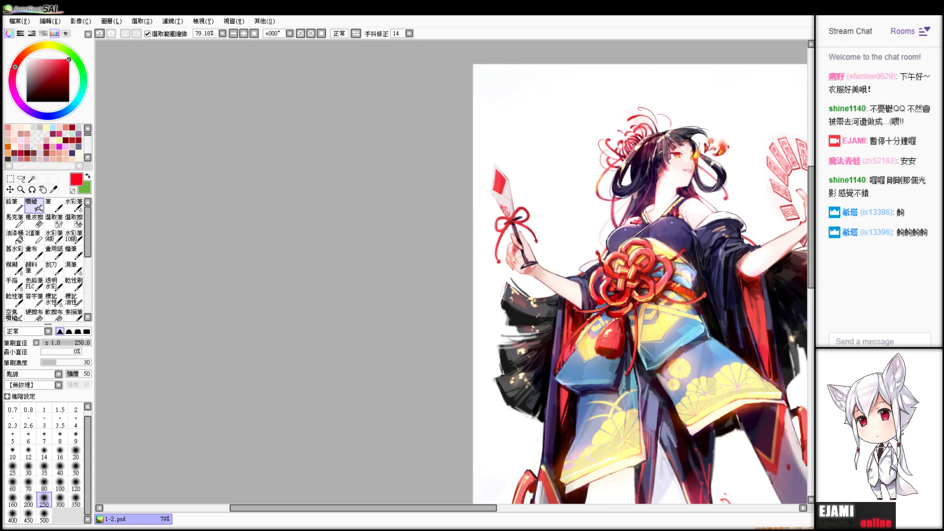
scroll(473, 273, up, 2)
key(ctrl+z)
scroll(388, 132, down, 4)
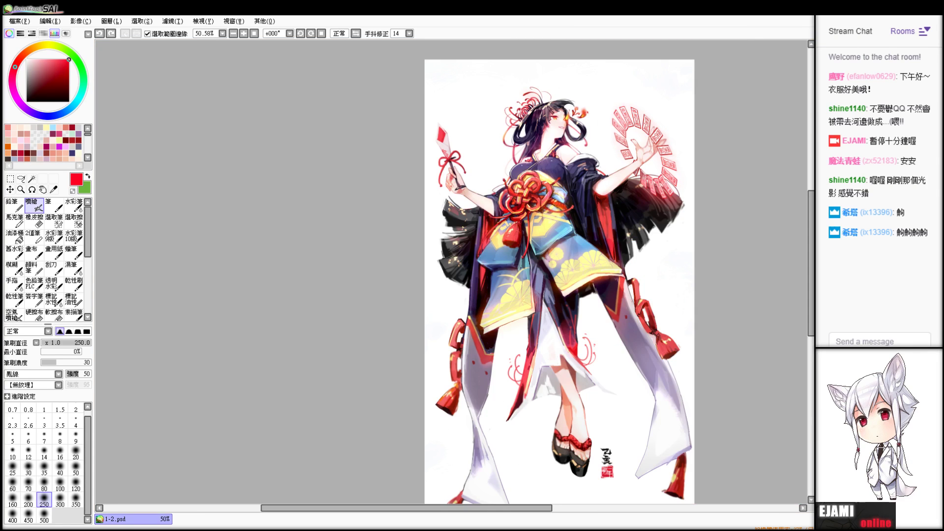
- Examine the lower half of the figure from the obi to the sleeve tips and undo the latest change
drag(439, 337, 456, 259)
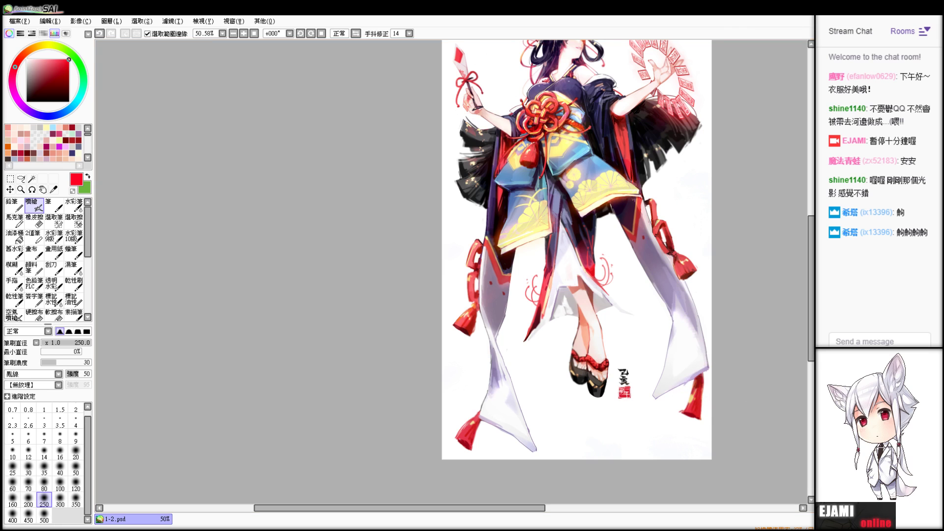
scroll(724, 386, down, 2)
scroll(484, 196, up, 2)
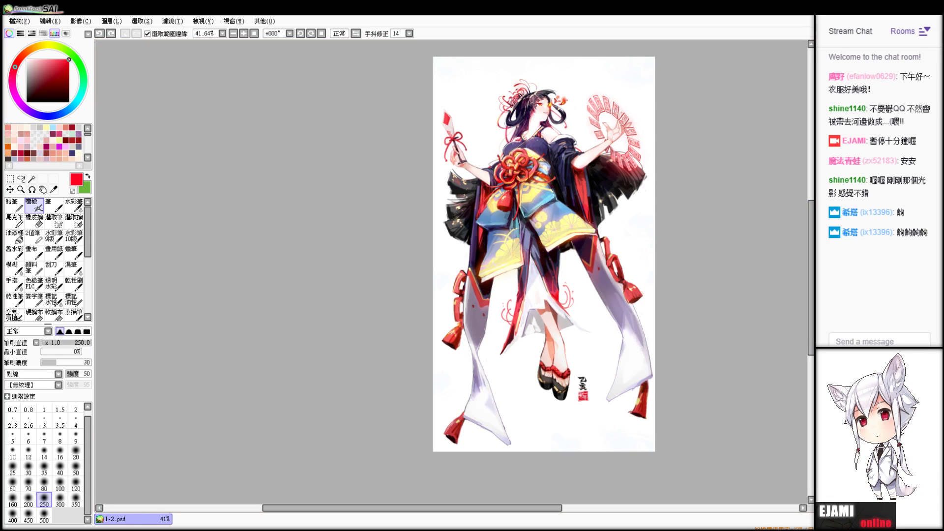
scroll(451, 272, up, 5)
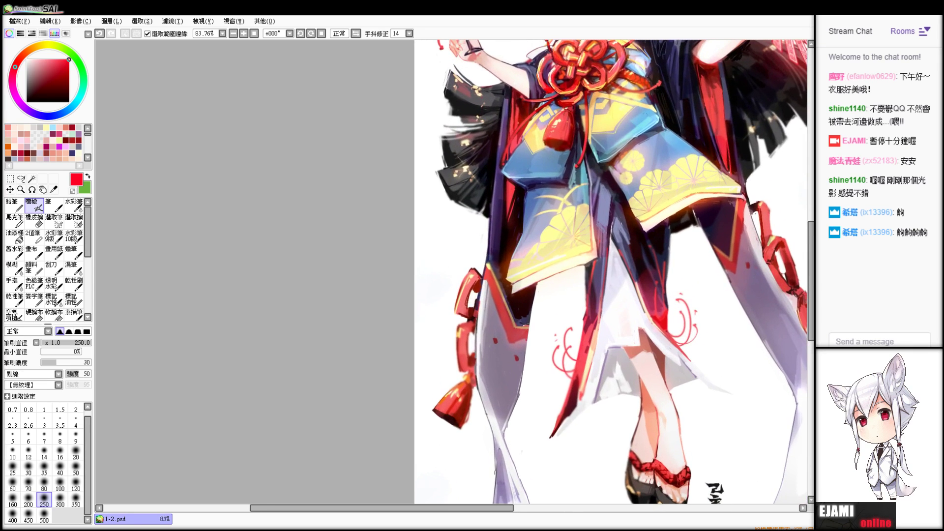
scroll(452, 272, down, 3)
scroll(452, 272, down, 2)
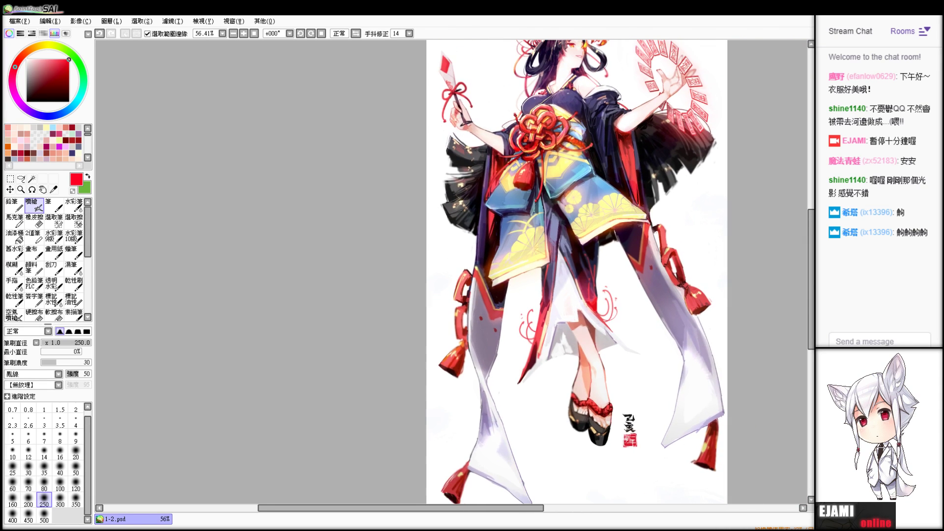
scroll(452, 272, up, 1)
key(ctrl+a)
key(ctrl+z)
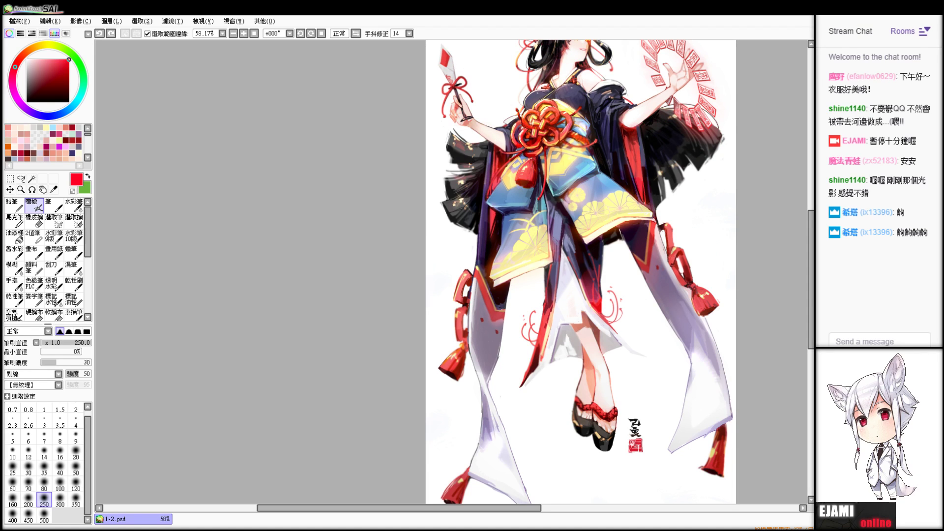
- Switch to the eraser, set its size to 38 and review the whole figure
key(e)
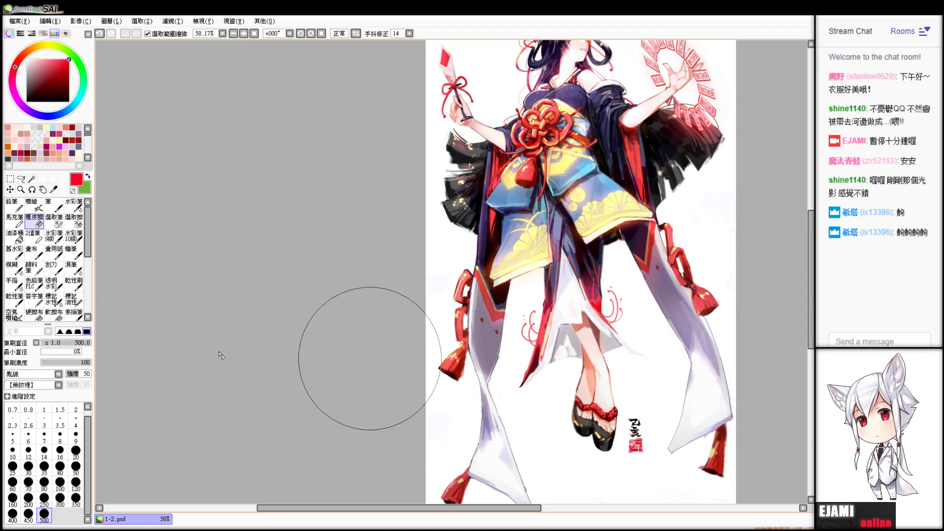
drag(87, 343, 60, 346)
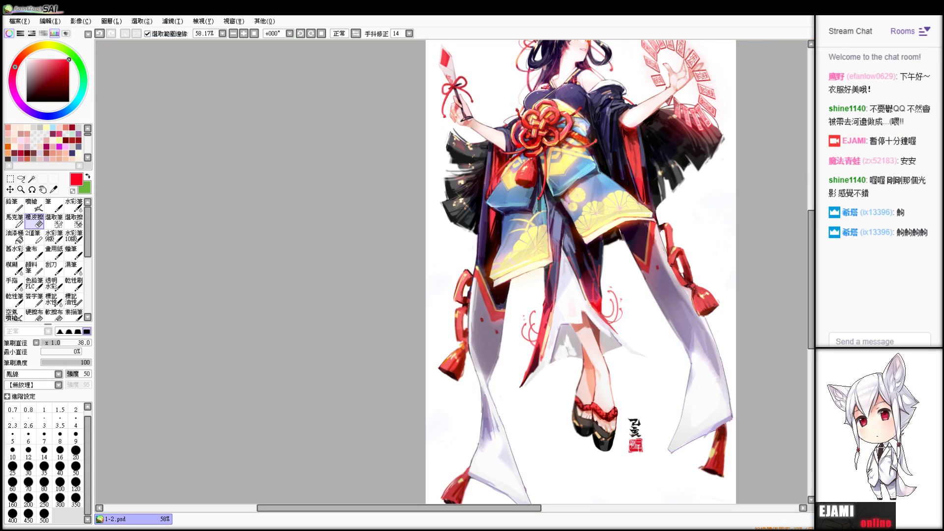
scroll(580, 272, down, 3)
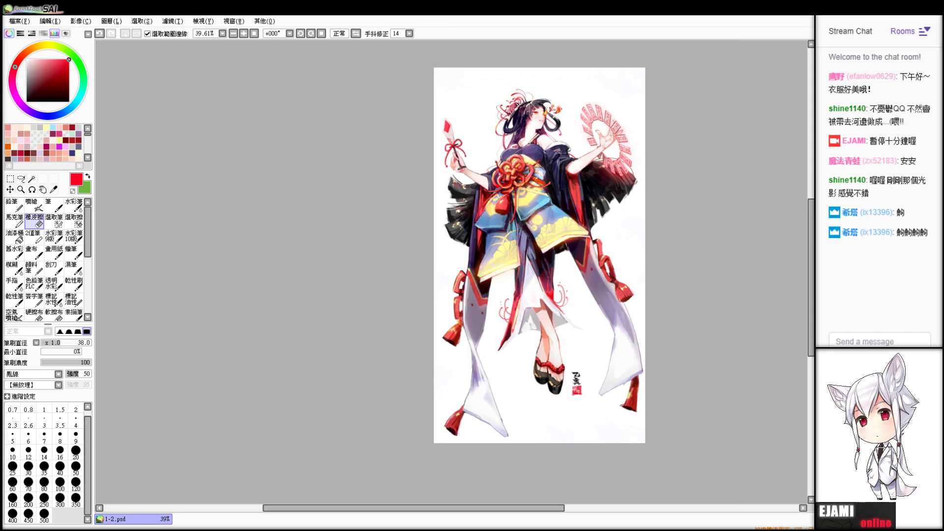
scroll(451, 271, up, 4)
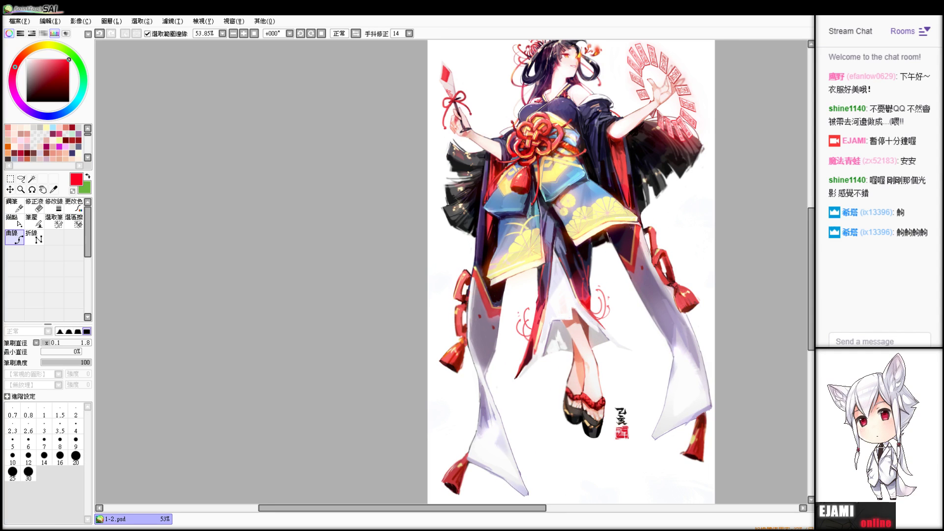
drag(561, 261, 538, 279)
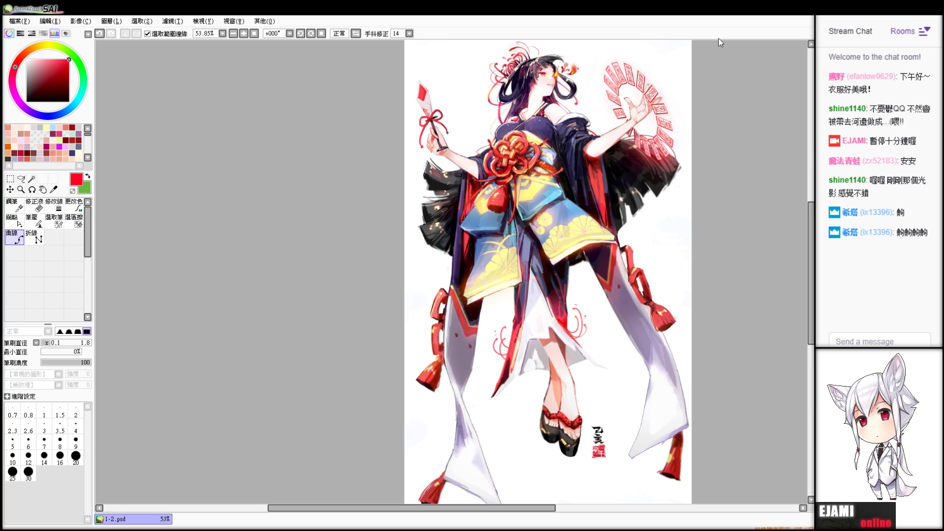
drag(548, 231, 548, 301)
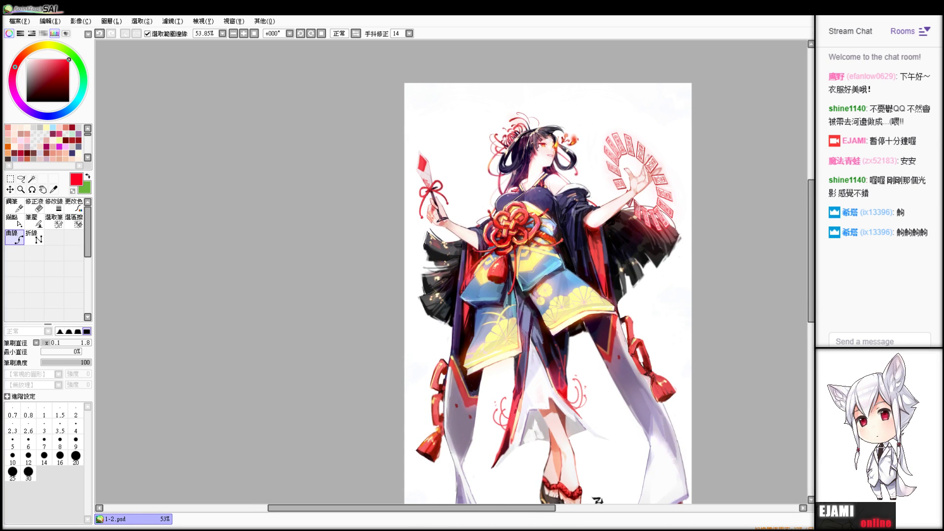
- Try darkening the illustration with a colour-adjustment filter and cancel the adjustment
key(Right)
click(173, 21)
click(187, 31)
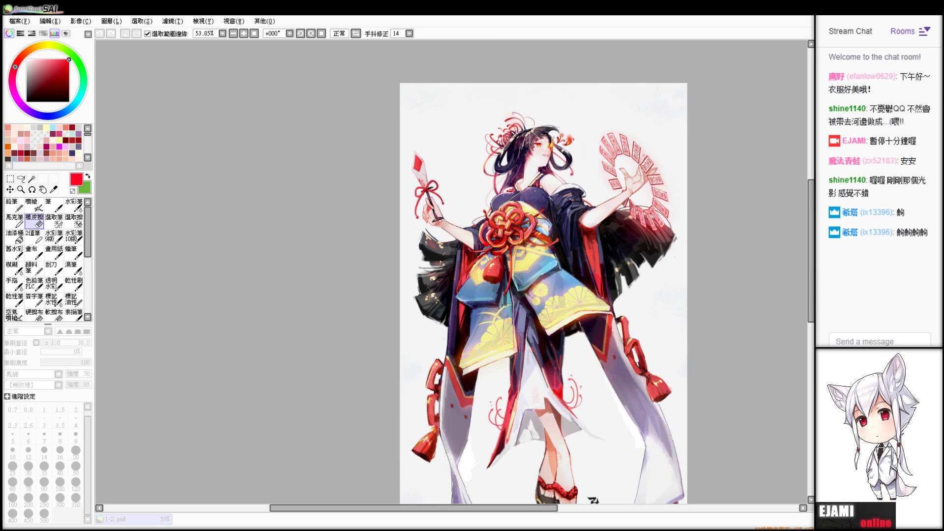
key(Escape)
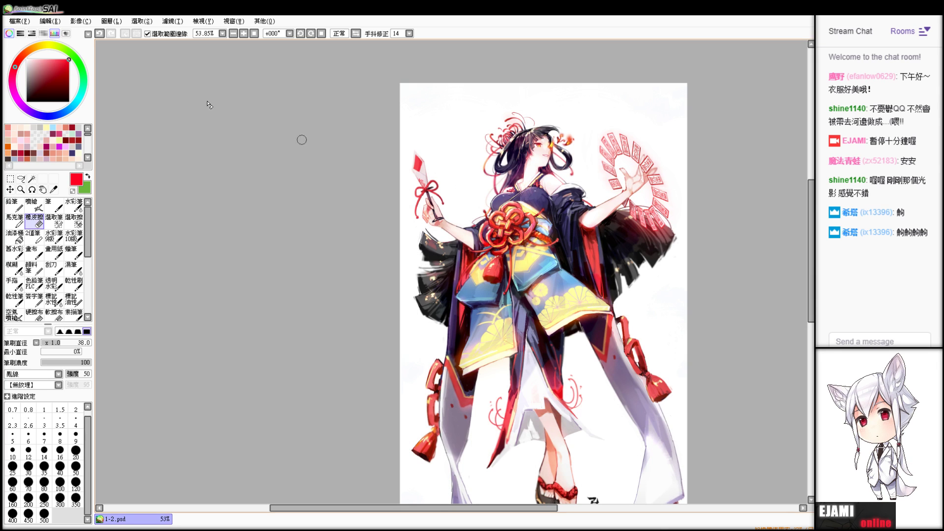
- Increase the illustration's contrast with the Brightness/Contrast filter, checking the effect across the figure
click(180, 22)
click(187, 41)
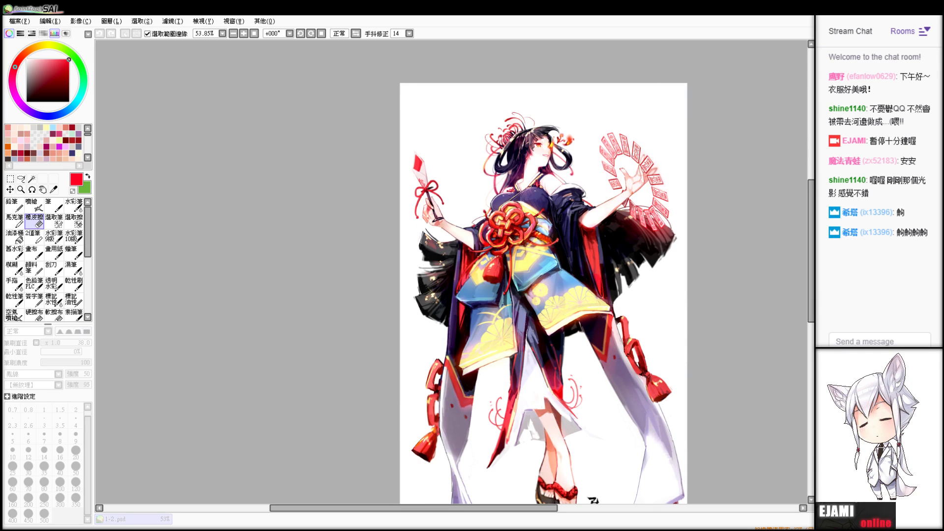
scroll(452, 272, up, 7)
scroll(451, 272, down, 5)
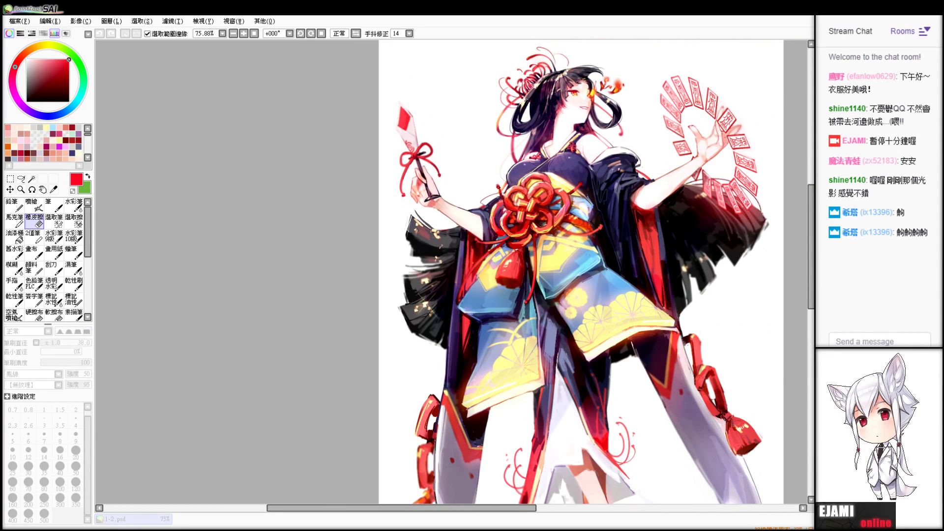
scroll(492, 276, down, 2)
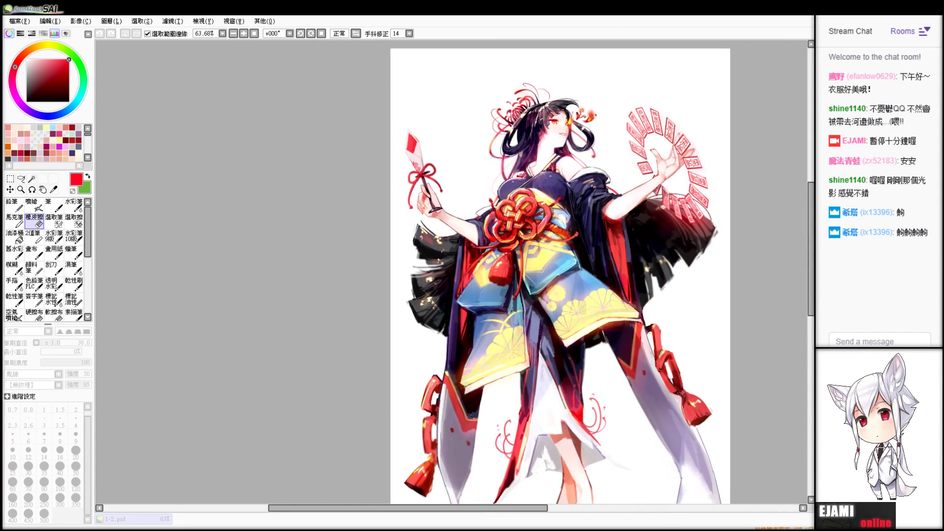
drag(492, 275, 485, 270)
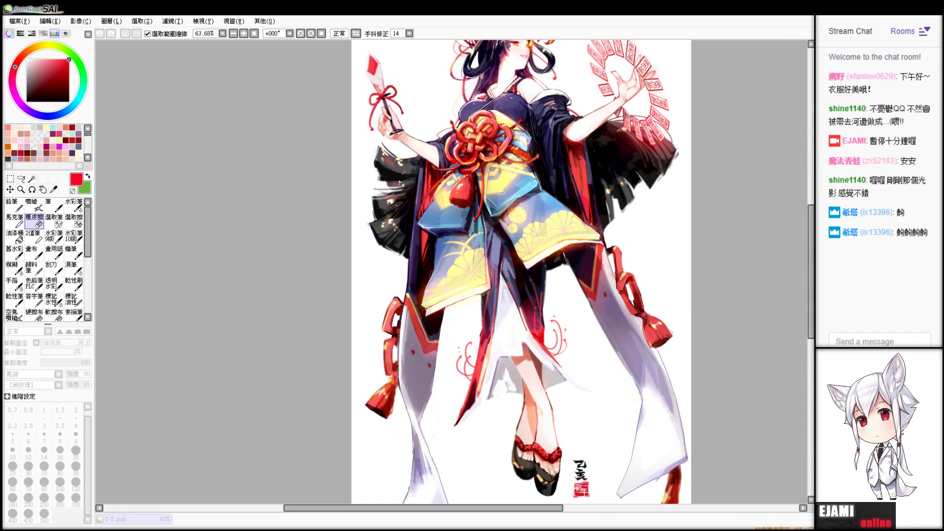
drag(492, 246, 508, 302)
click(746, 249)
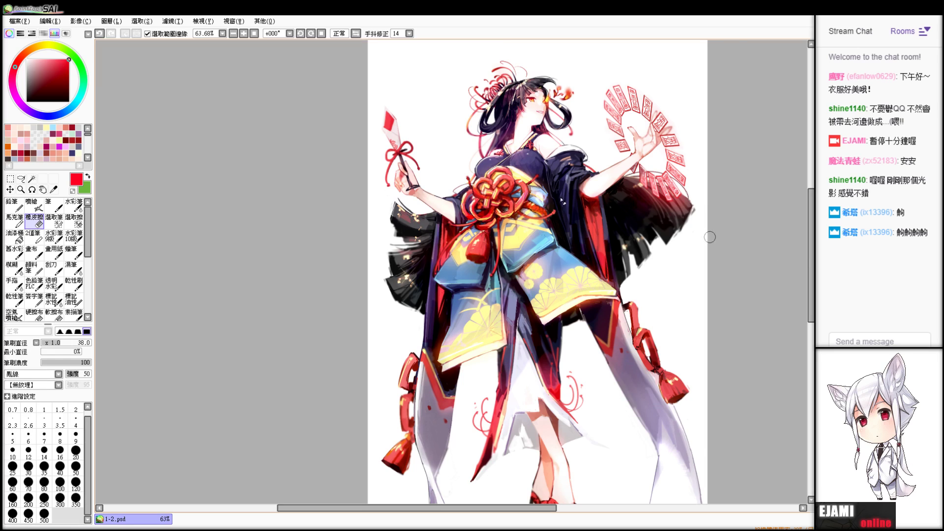
- Try shifting the illustration's hue towards magenta with the Hue/Saturation filter and review the whole figure
drag(590, 246, 545, 284)
click(173, 33)
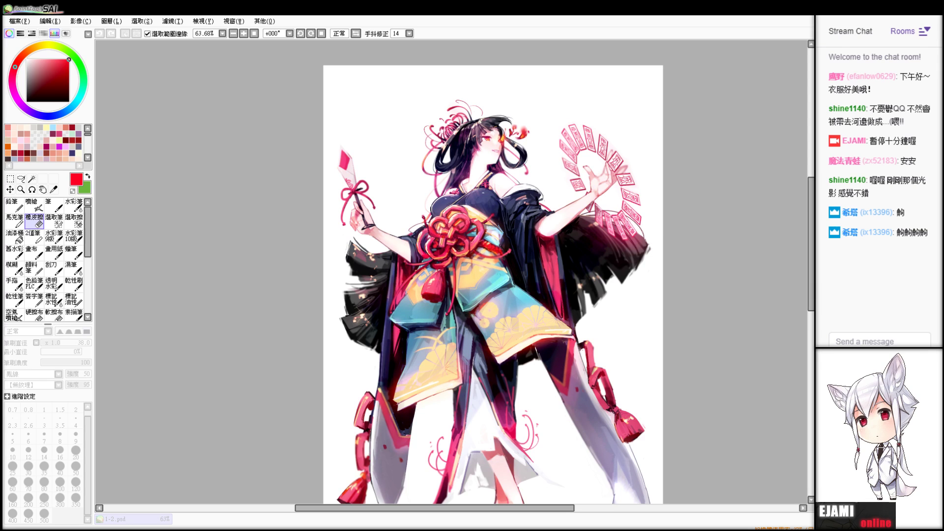
key(Delete)
key(Delete)
key(Delete)
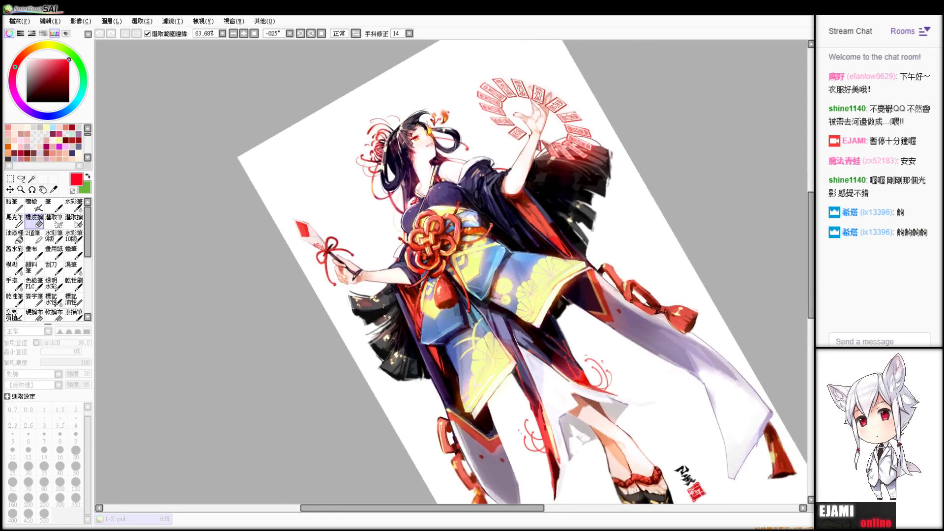
key(Home)
key(ctrl+0)
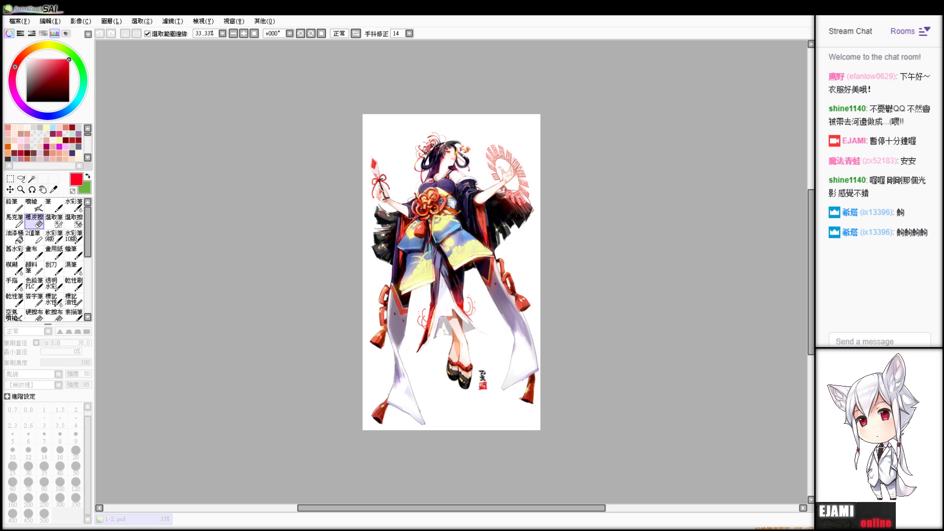
scroll(414, 205, up, 5)
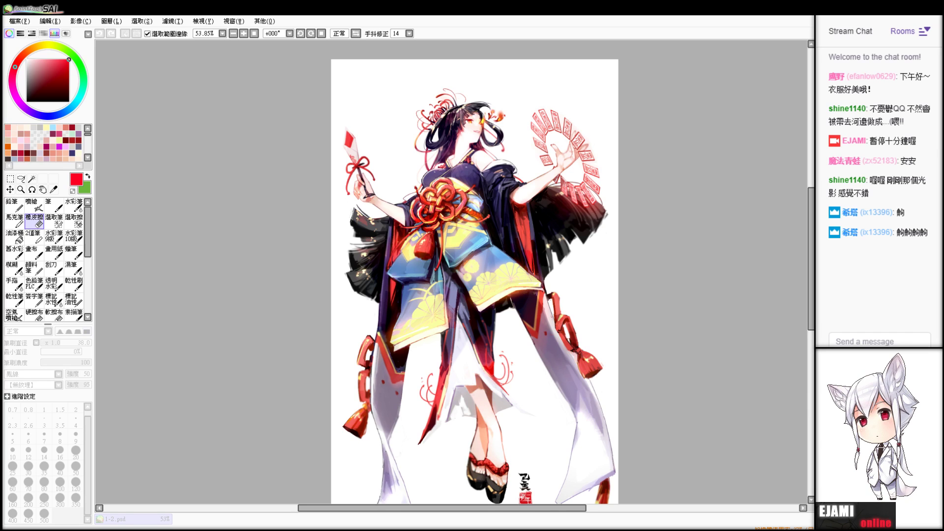
- Select the whole canvas, try cutting the active layer's content and undo the cut
key(ctrl+a)
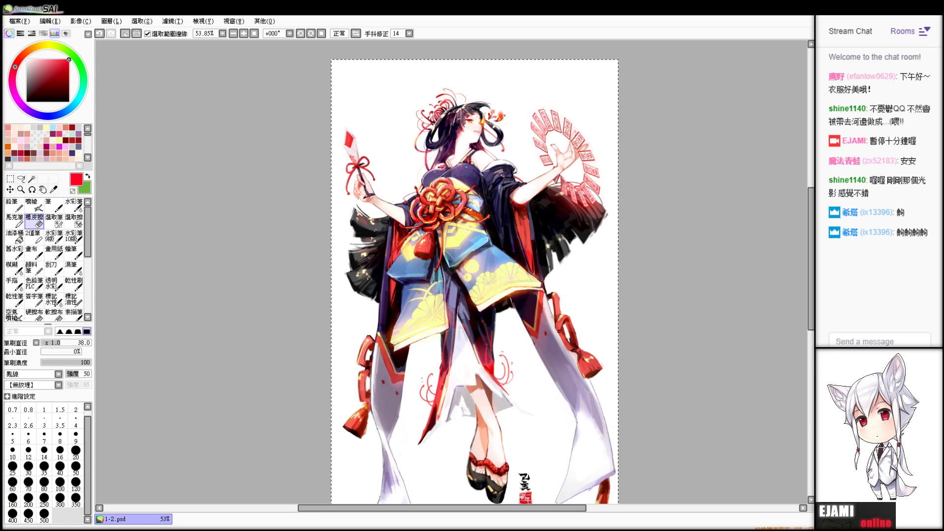
key(ctrl+x)
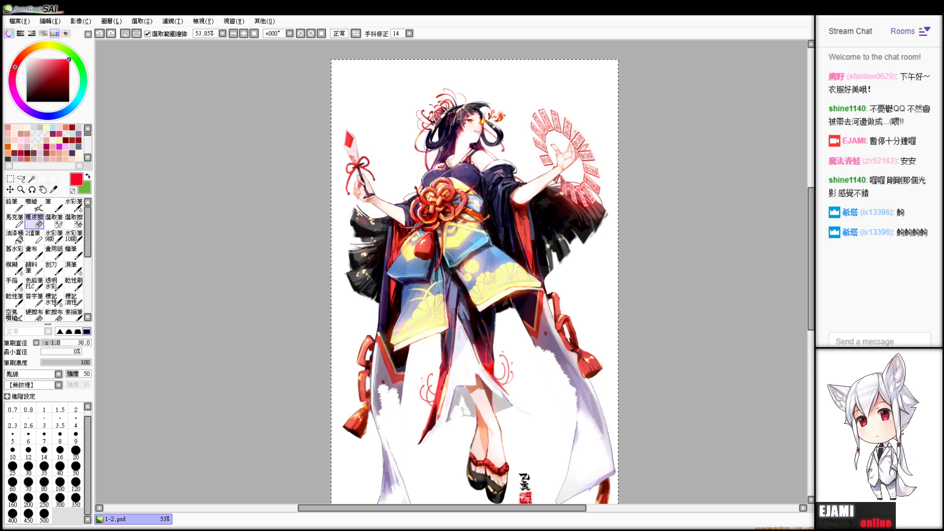
key(ctrl+z)
key(ctrl+z)
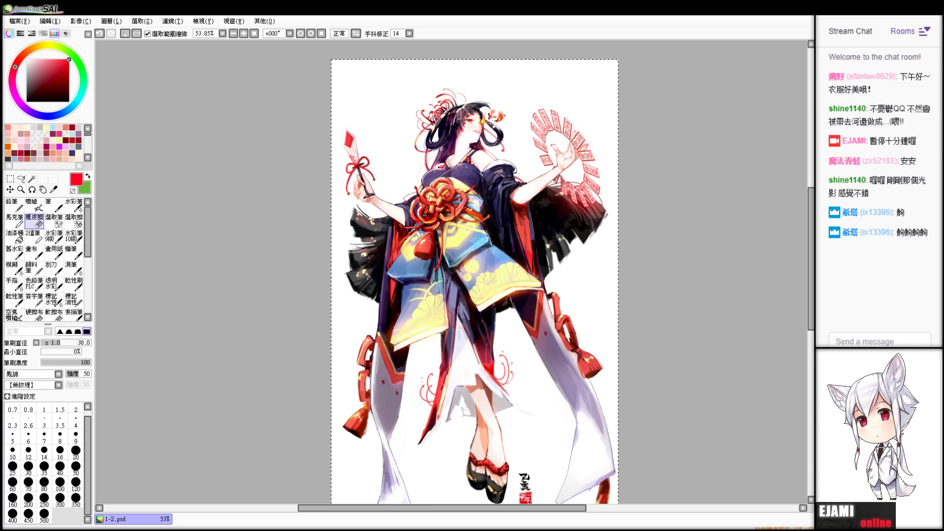
- Choose white and the paint bucket, inspect the figure from head to obi and clear the selection
click(27, 60)
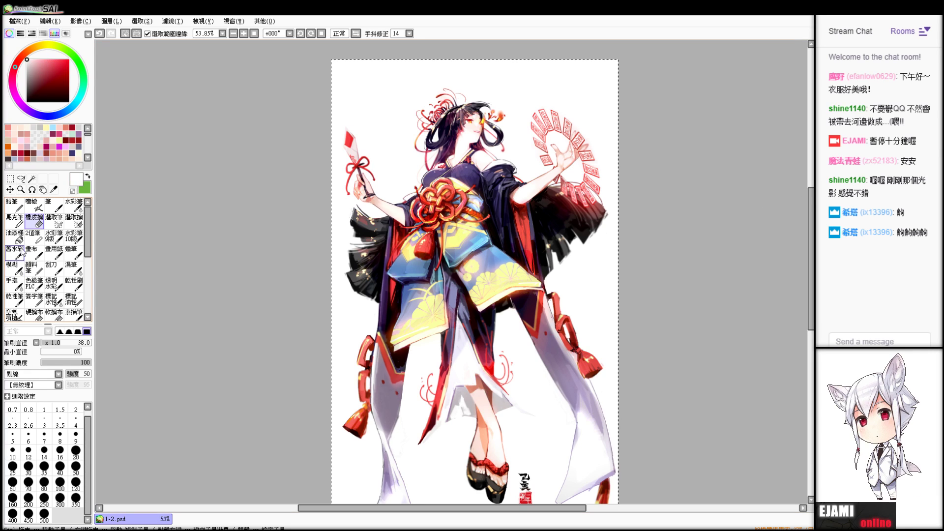
click(15, 237)
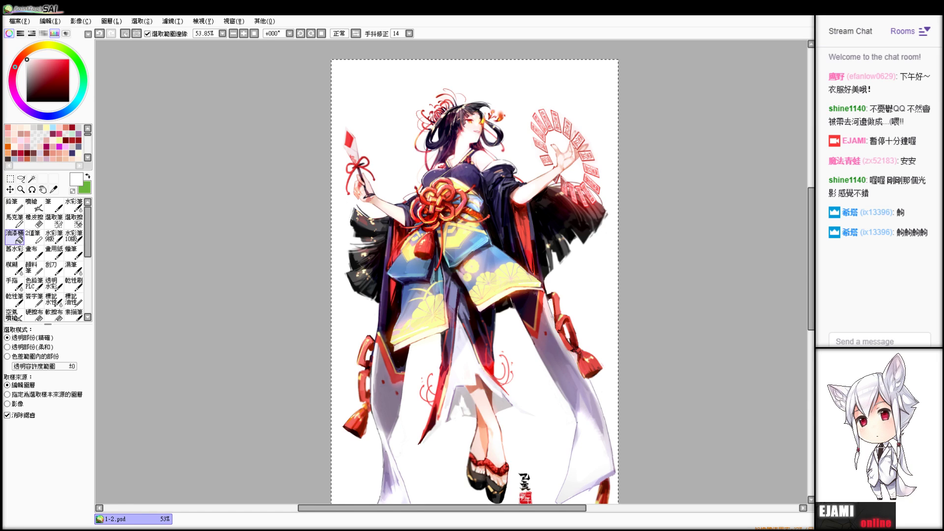
scroll(452, 272, up, 5)
drag(451, 197, 423, 356)
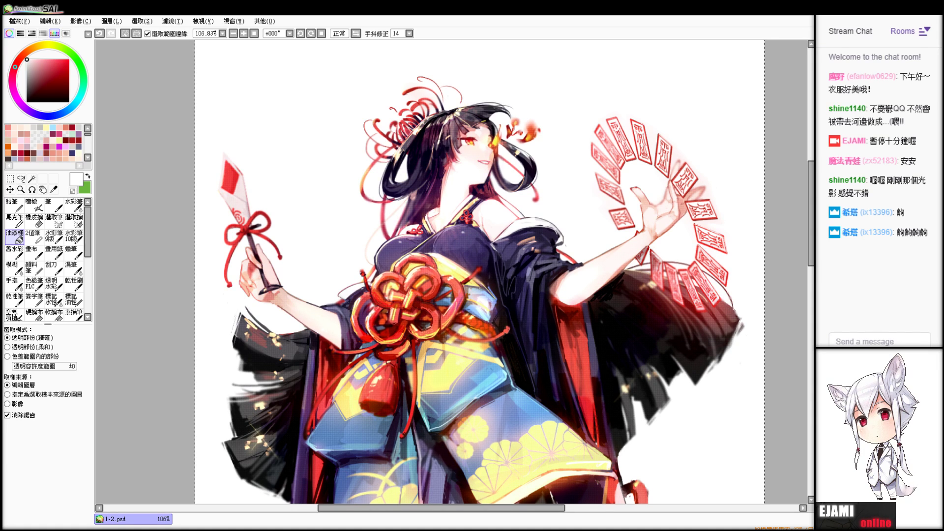
scroll(452, 272, down, 3)
scroll(451, 272, up, 2)
drag(451, 305, 476, 241)
scroll(502, 272, down, 1)
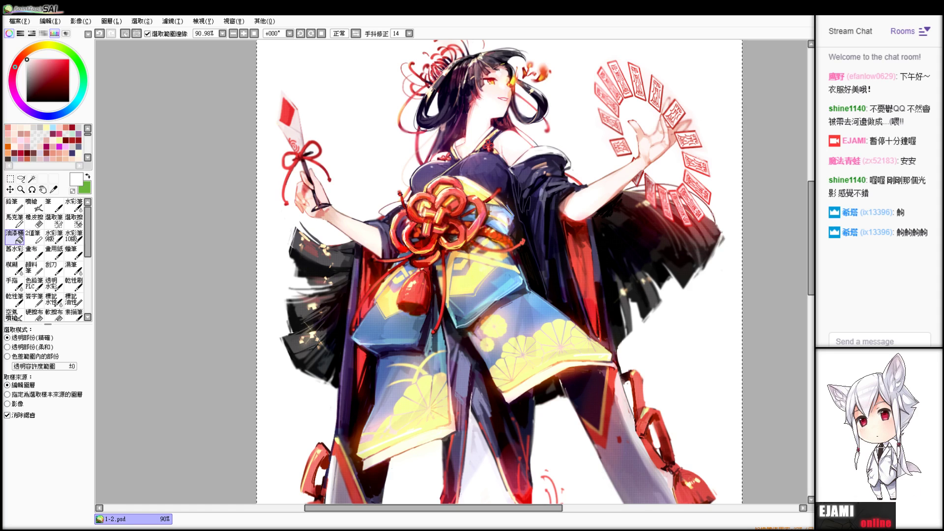
key(ctrl+d)
- Switch to the eraser, lower its density to 64, undo the last change and set its size to 100
key(e)
click(44, 514)
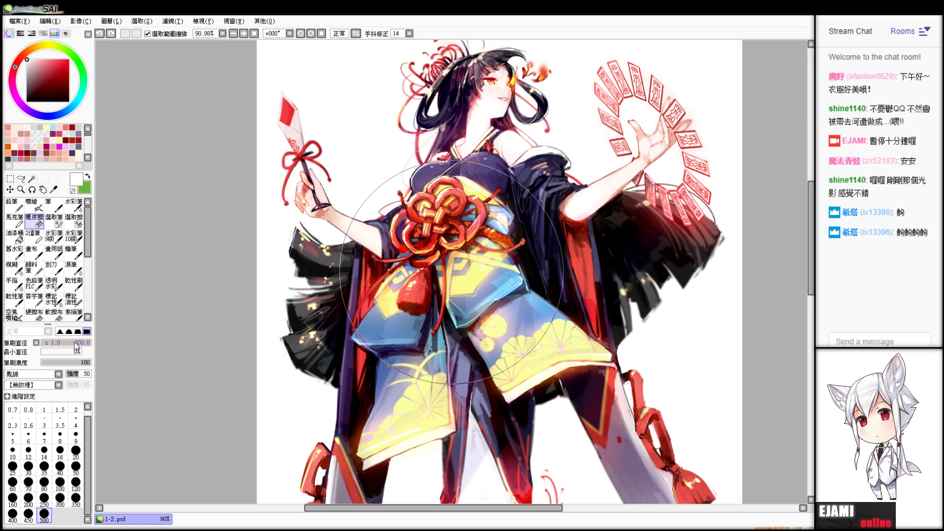
click(72, 362)
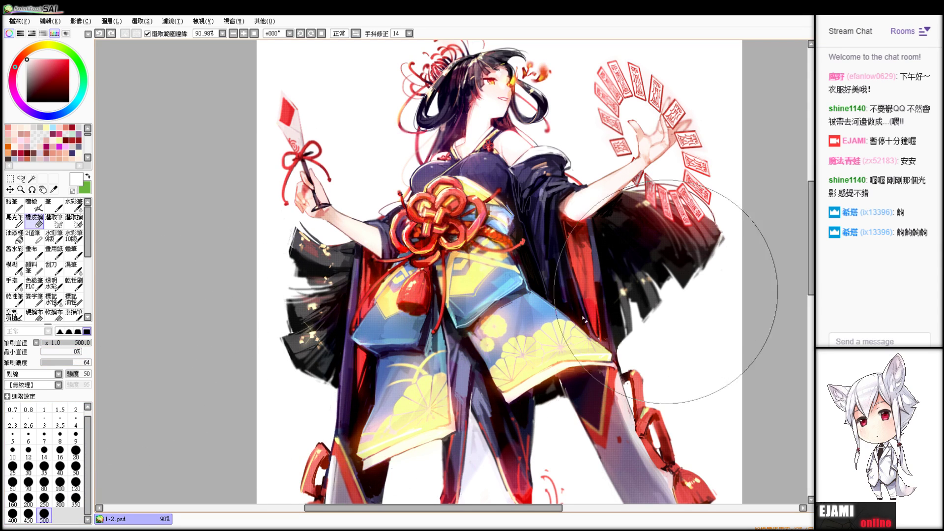
key(ctrl+z)
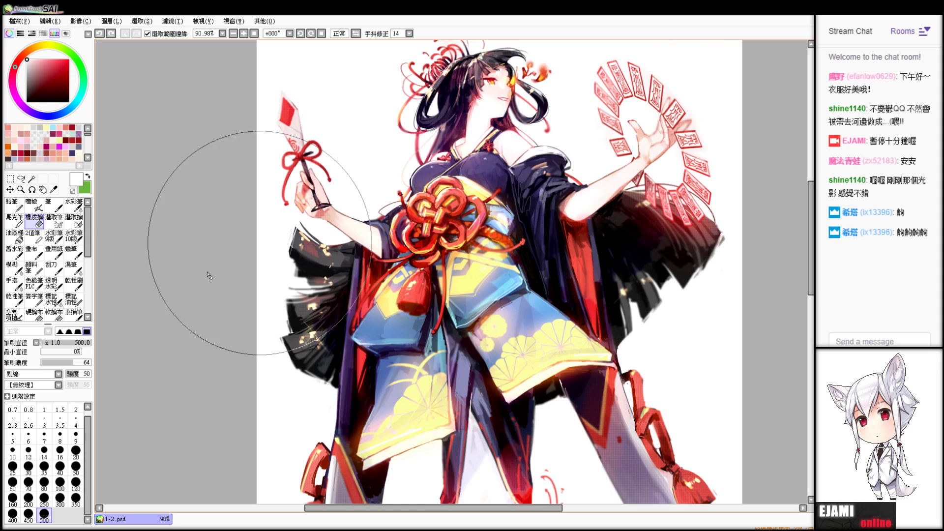
click(60, 484)
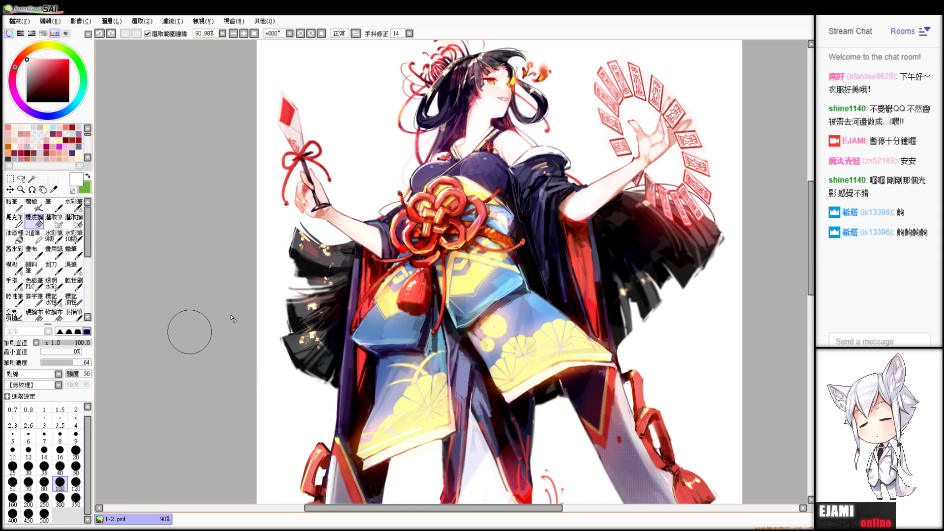
- Try erasing softly beside the face with the large eraser and undo the stroke
drag(527, 84, 497, 107)
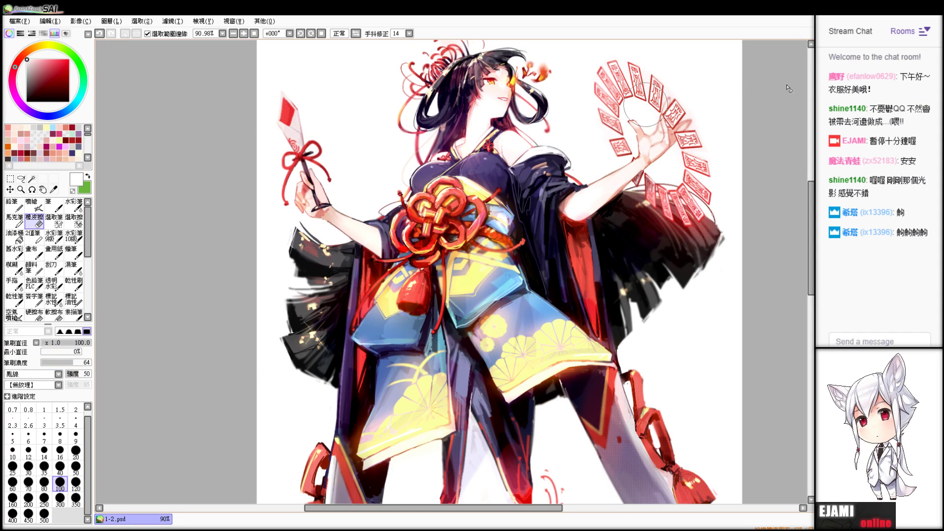
mouse_move(610, 394)
mouse_down()
mouse_move(594, 137)
mouse_move(602, 145)
mouse_up()
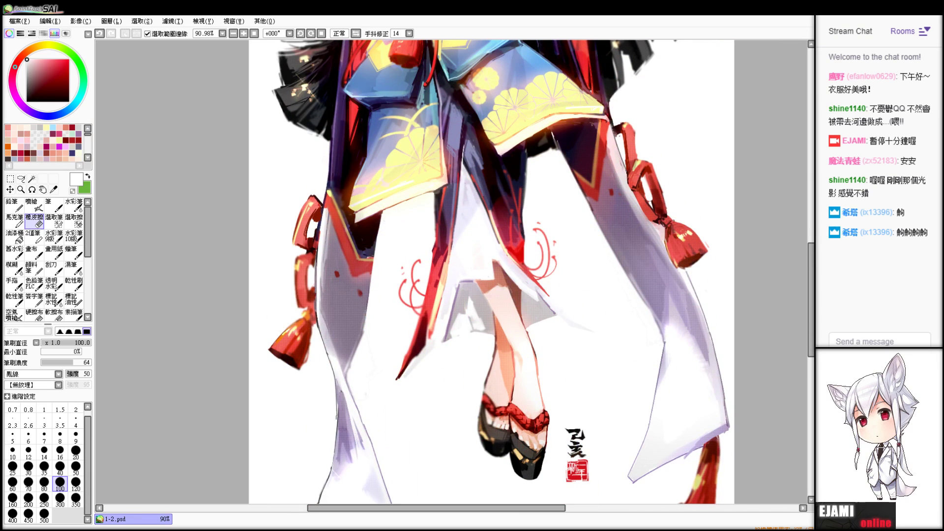
key(ctrl+z)
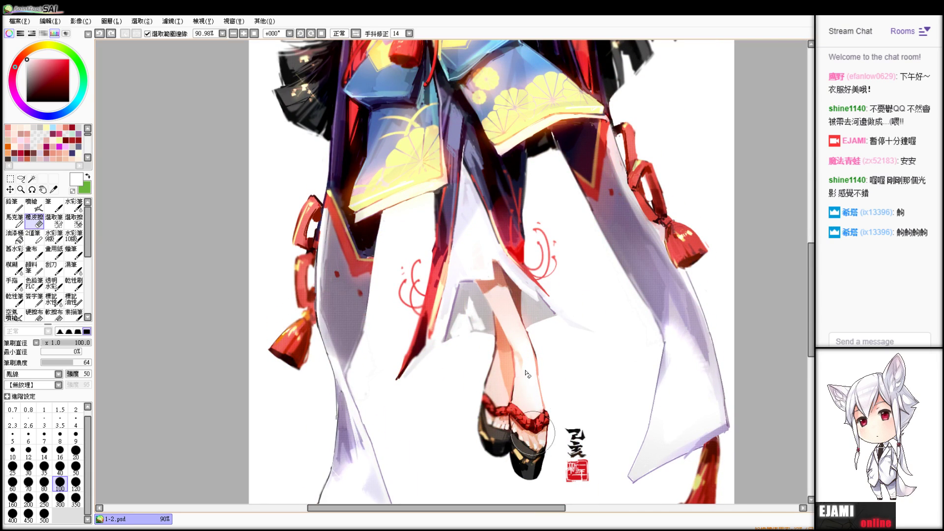
- Erase softly over the white underskirt above the legs and check the figure up to the head
drag(470, 243, 459, 294)
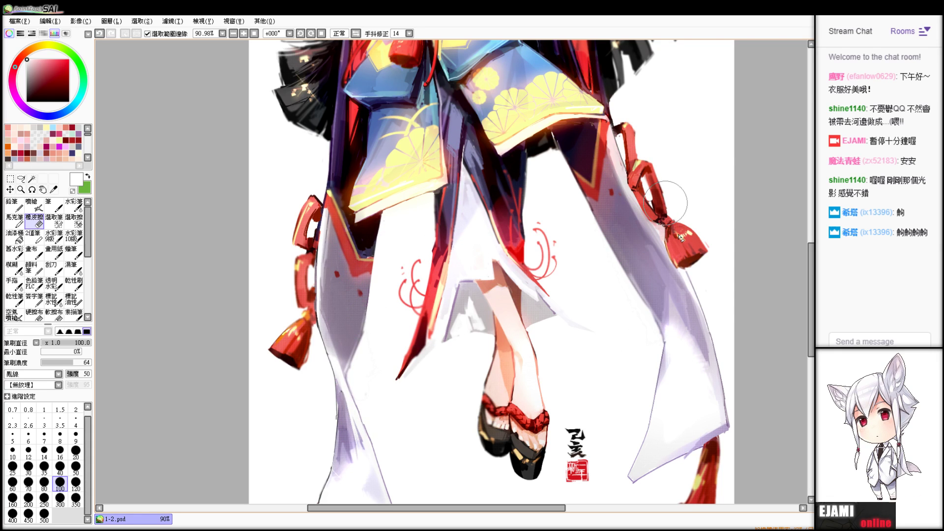
scroll(679, 234, down, 1)
drag(679, 234, 758, 398)
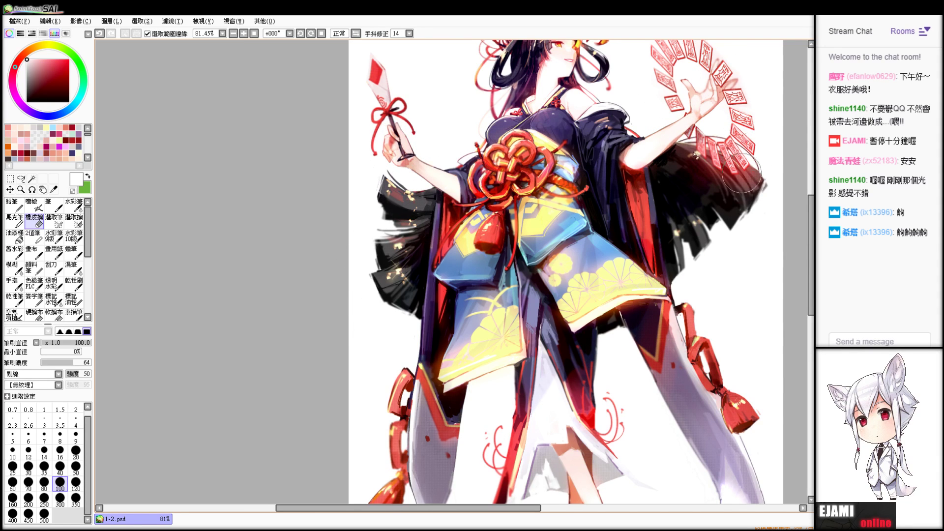
drag(708, 163, 666, 284)
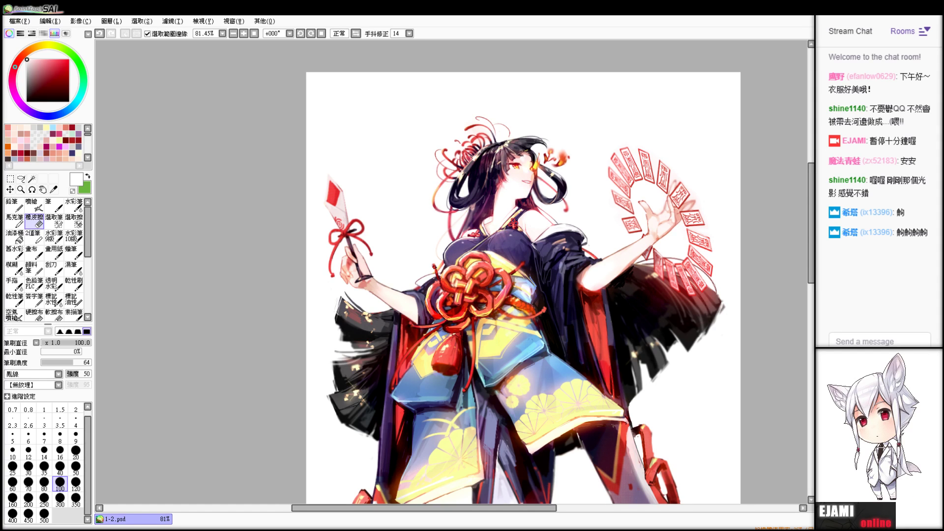
- Undo the latest change and review the whole illustration
key(ctrl+a)
key(ctrl+c)
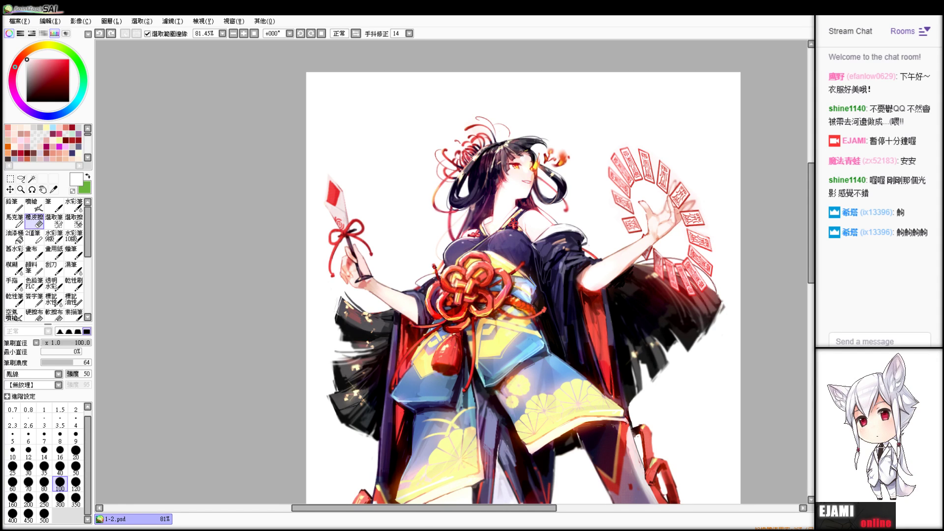
key(ctrl+z)
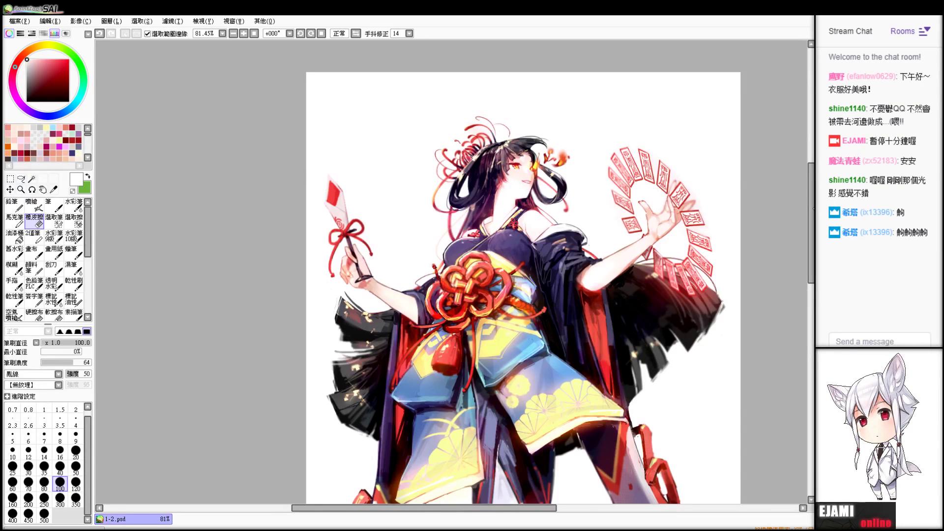
scroll(504, 220, down, 1)
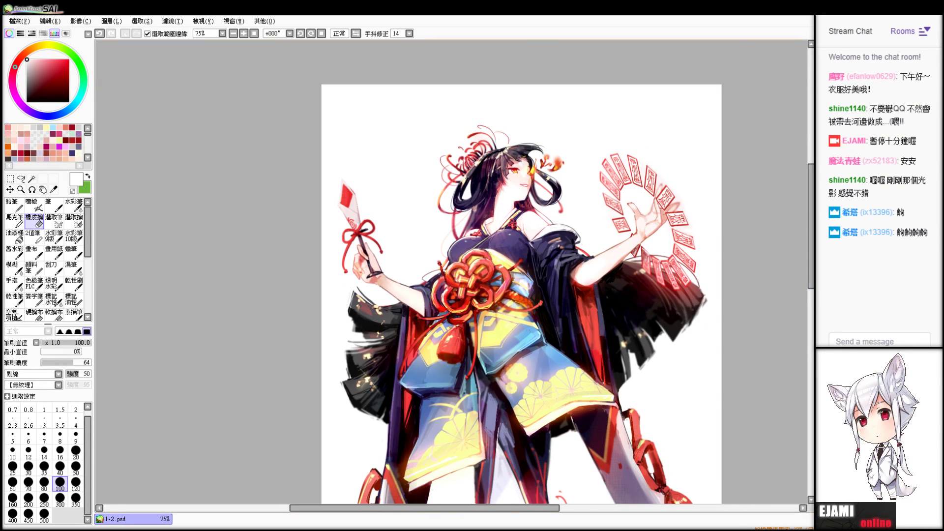
scroll(770, 121, down, 2)
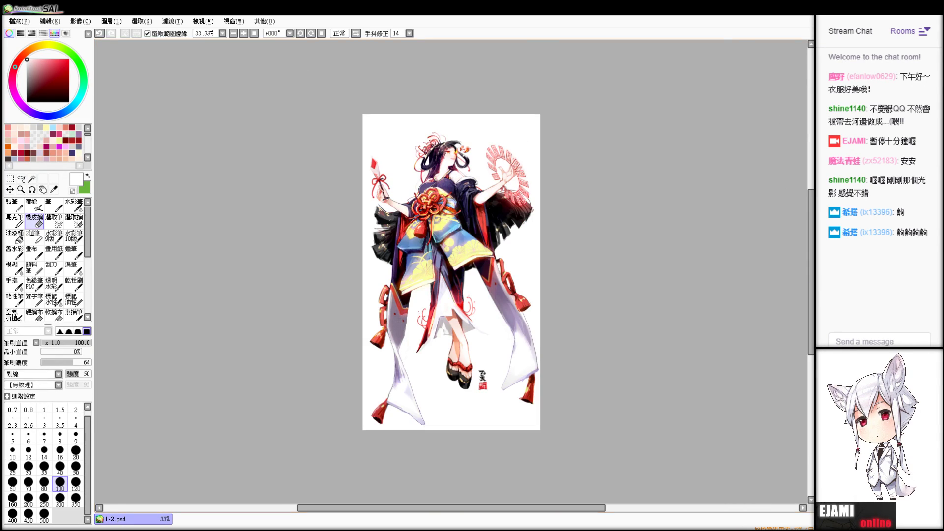
scroll(452, 272, up, 4)
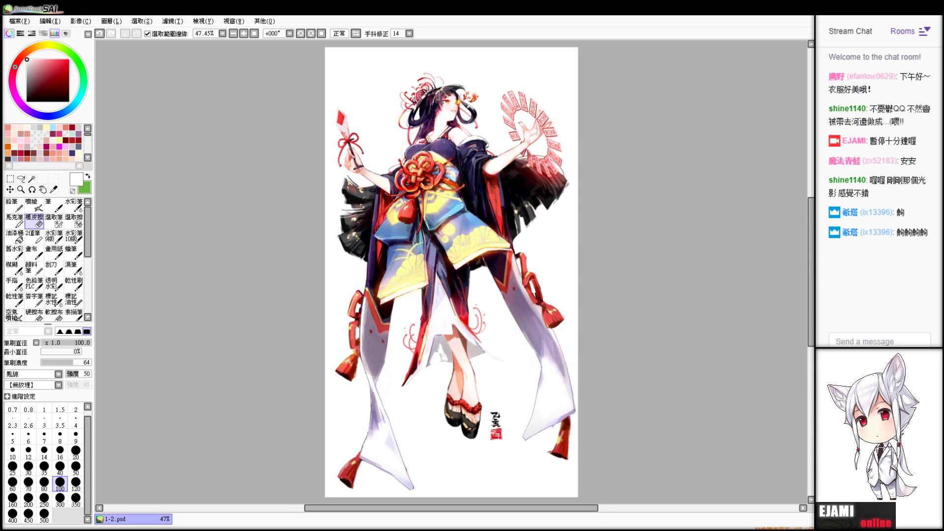